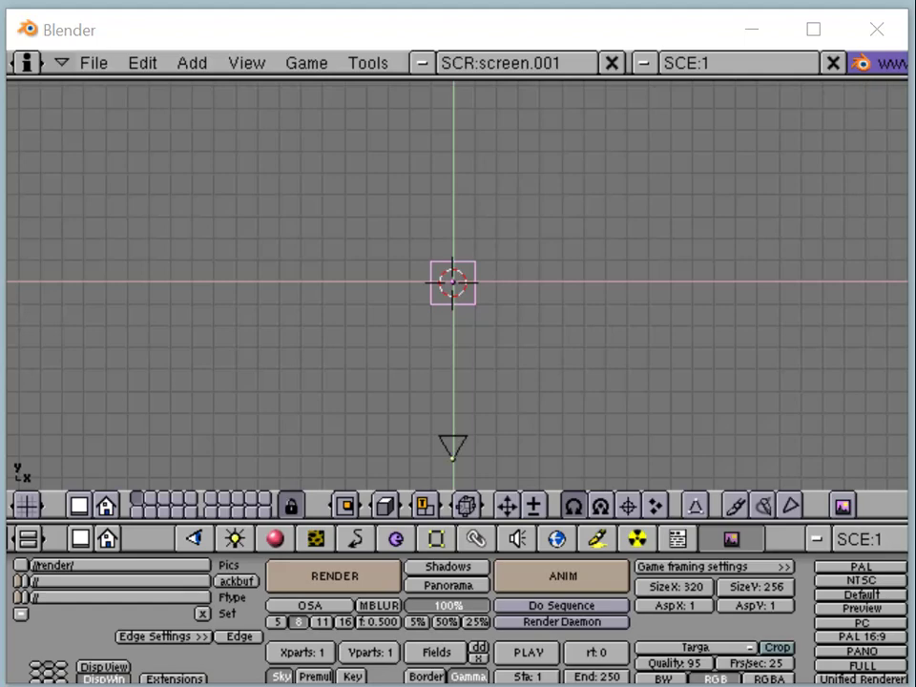
Step: Try to move the plane's upper-right vertex in edit mode, seen from the top view
middle_click_drag(512, 333, 539, 306)
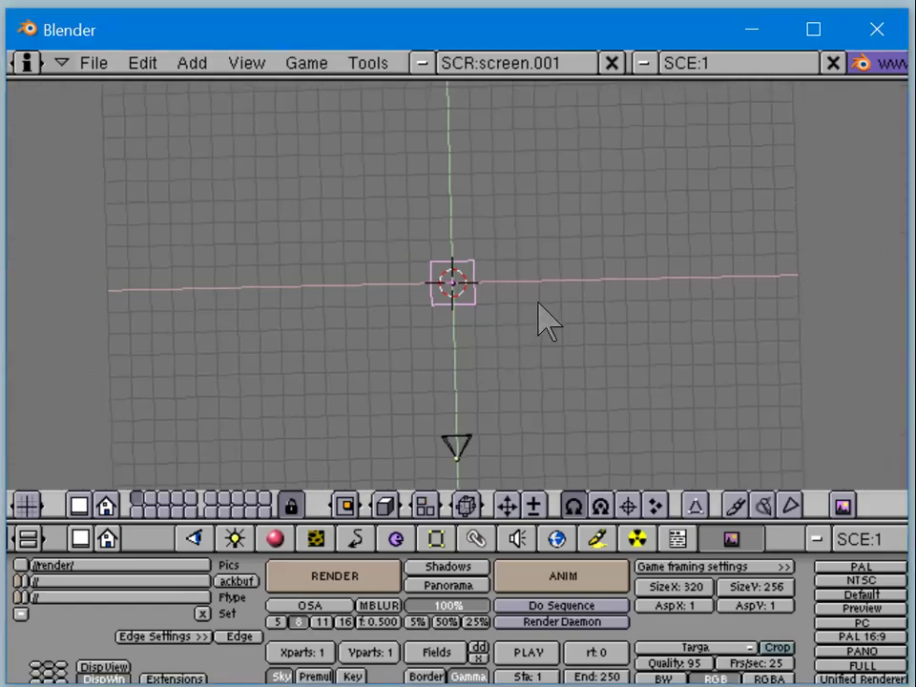
key("KP_1")
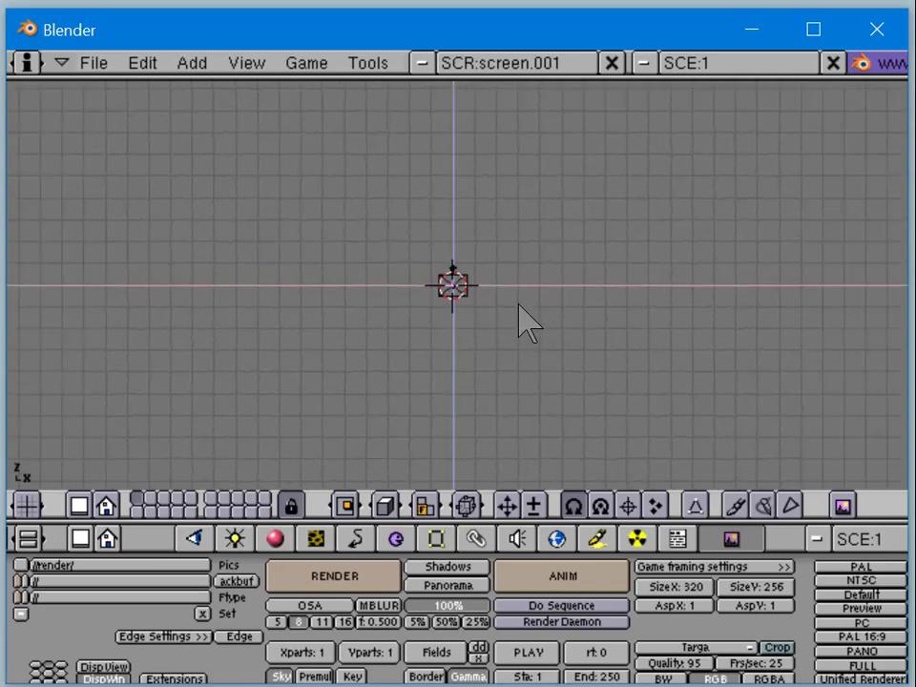
key("KP_7")
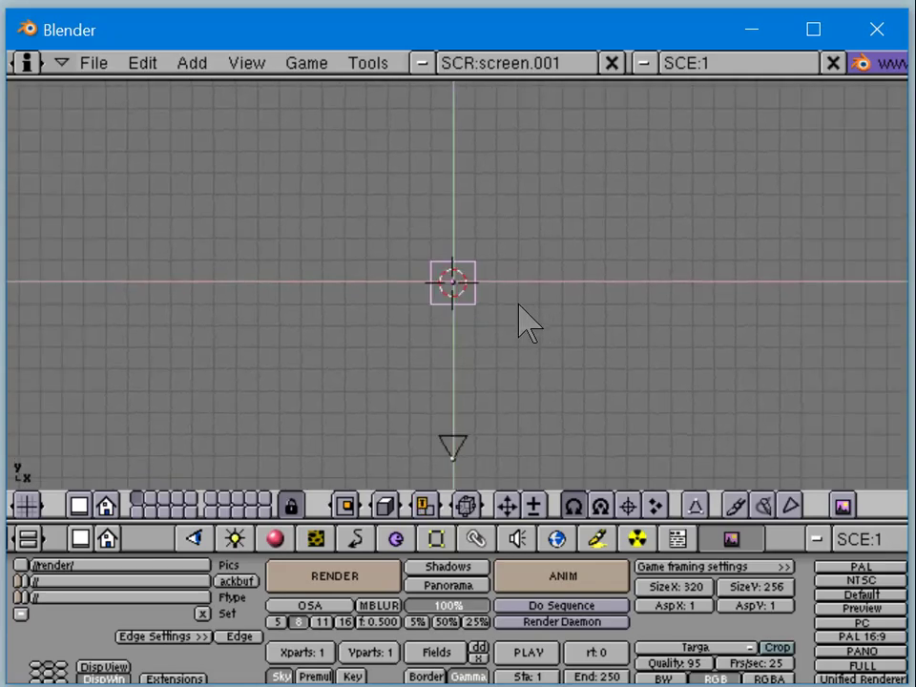
scroll(601, 301, "up", 3)
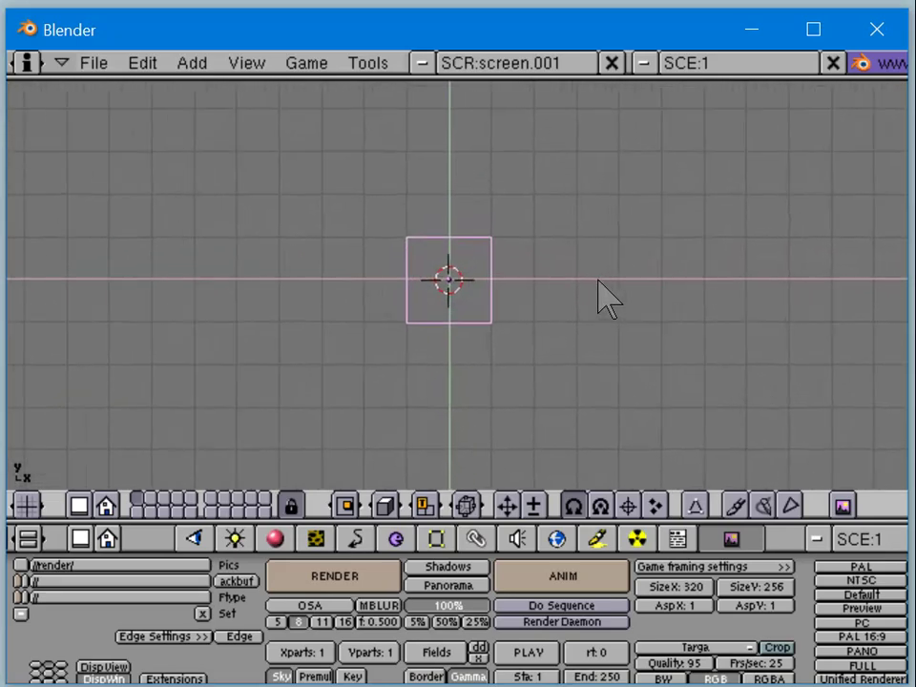
scroll(618, 272, "up", 4)
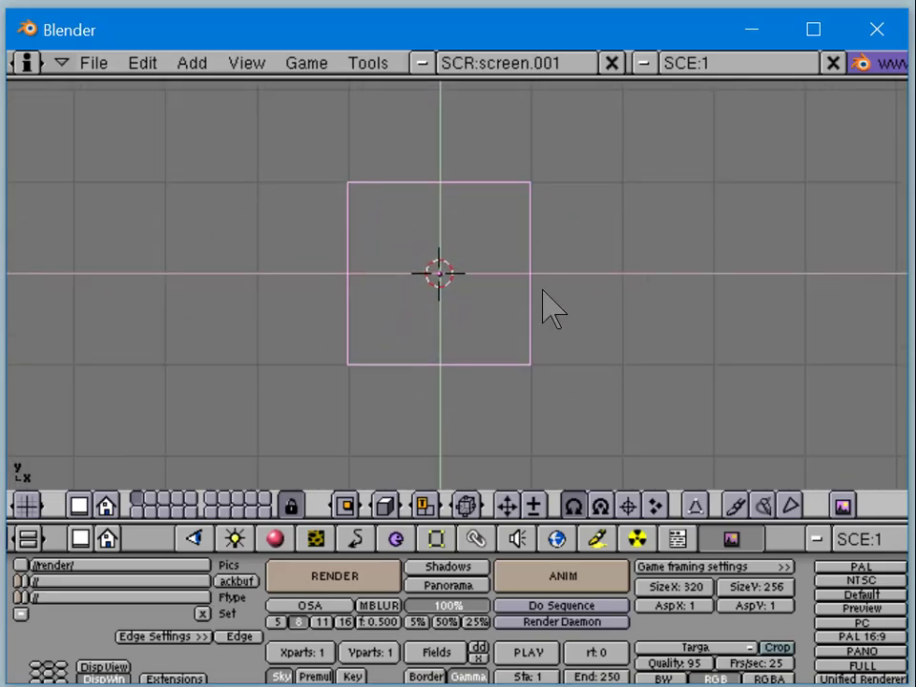
key("Tab")
right_click(540, 190)
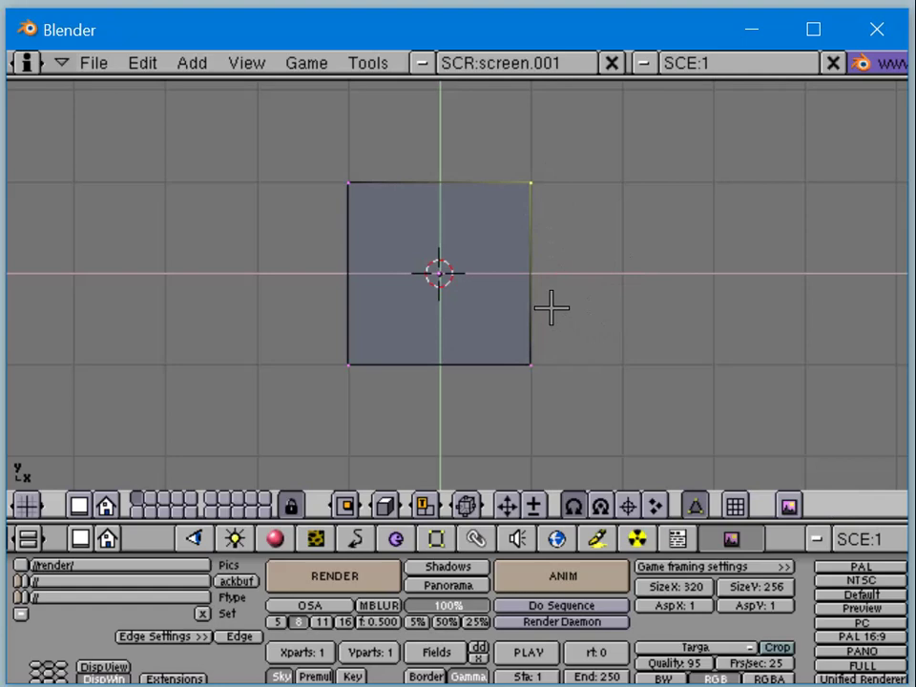
key("g")
key("Escape")
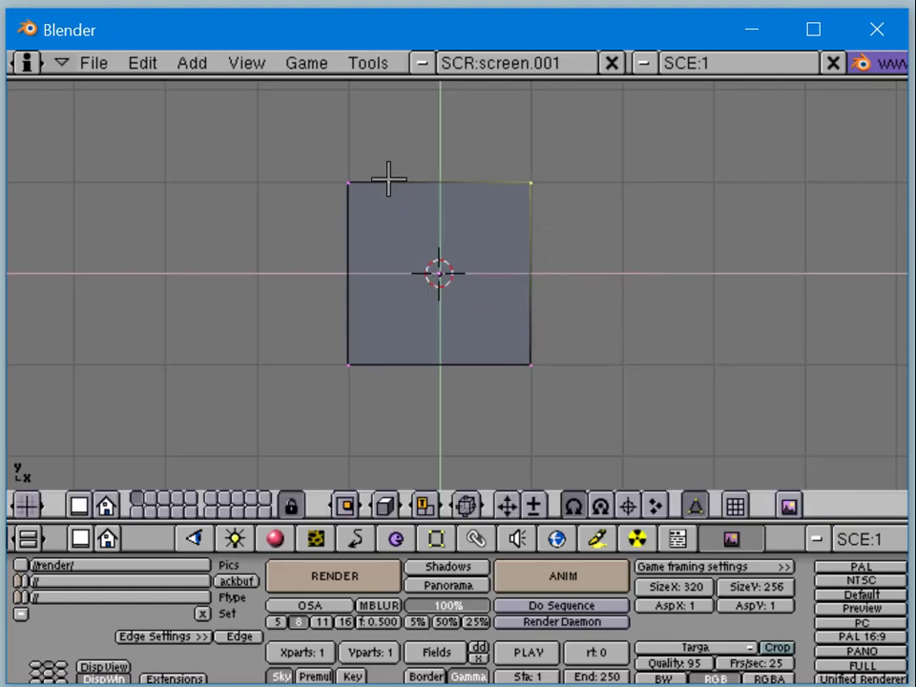
key("Tab")
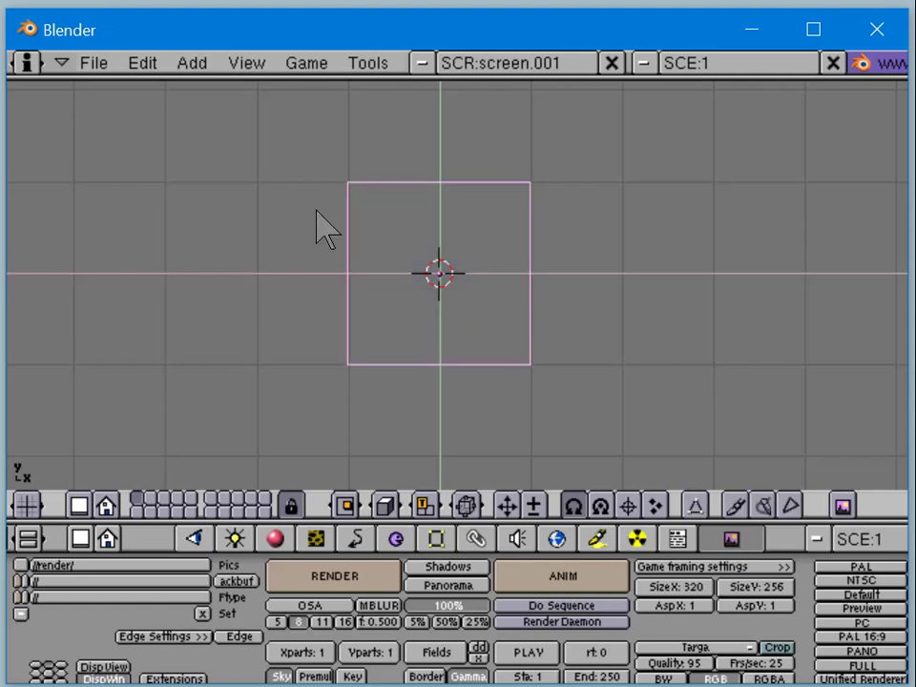
Step: Delete the plane's upper-right vertex in edit mode
key("Tab")
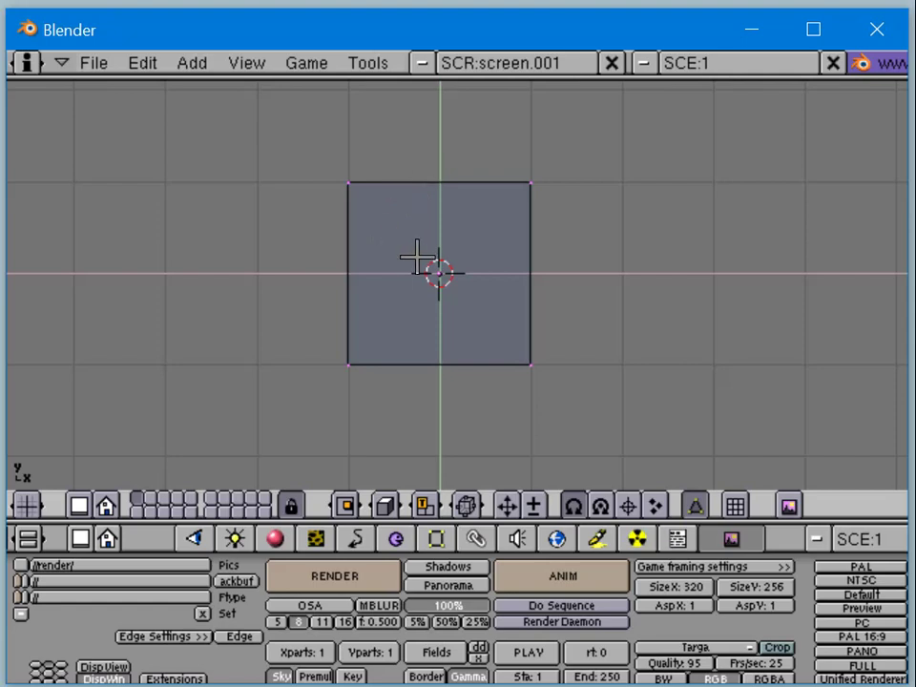
key("Tab")
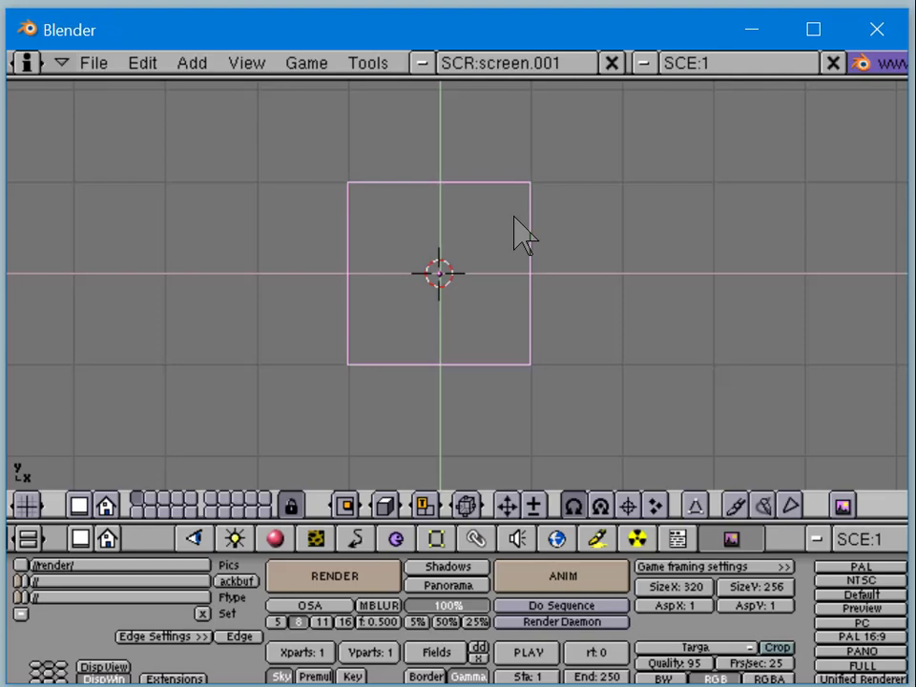
key("Tab")
key("x")
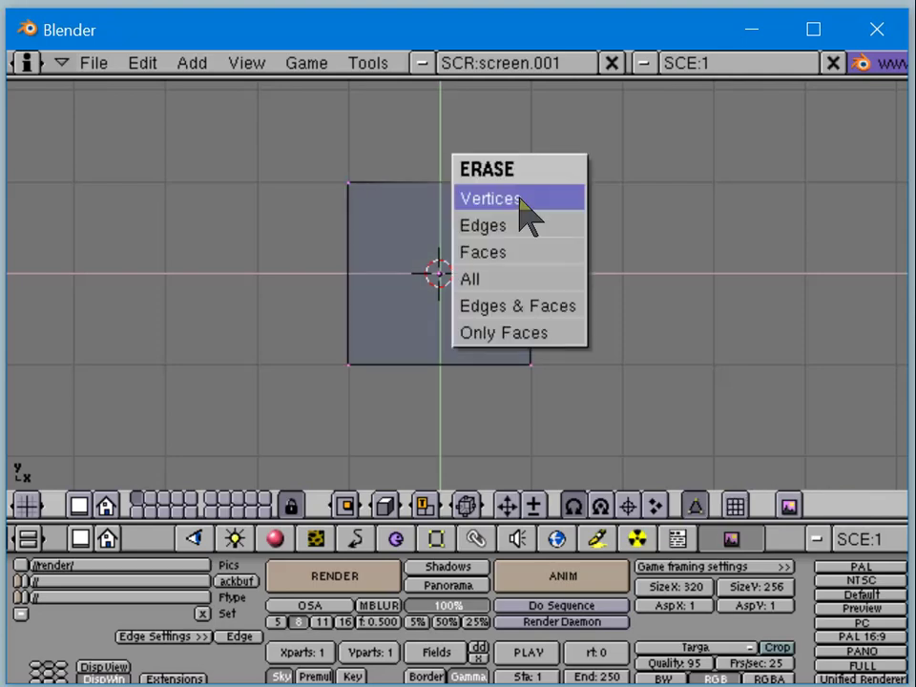
left_click(521, 200)
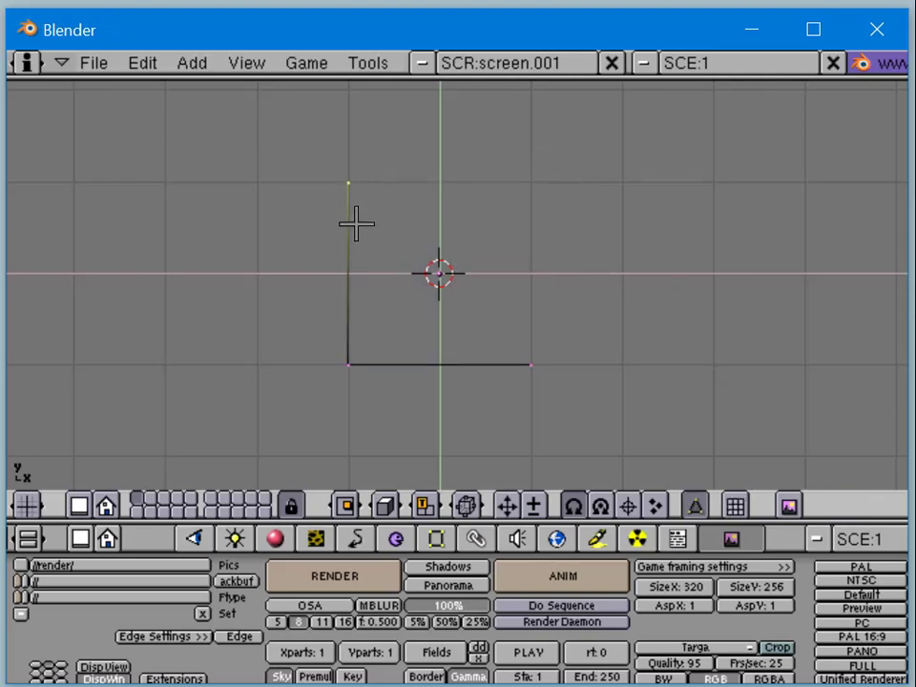
Step: Select all three remaining vertices, fill them with a triangular face, and clear the selection
right_click(358, 360)
right_click(504, 355)
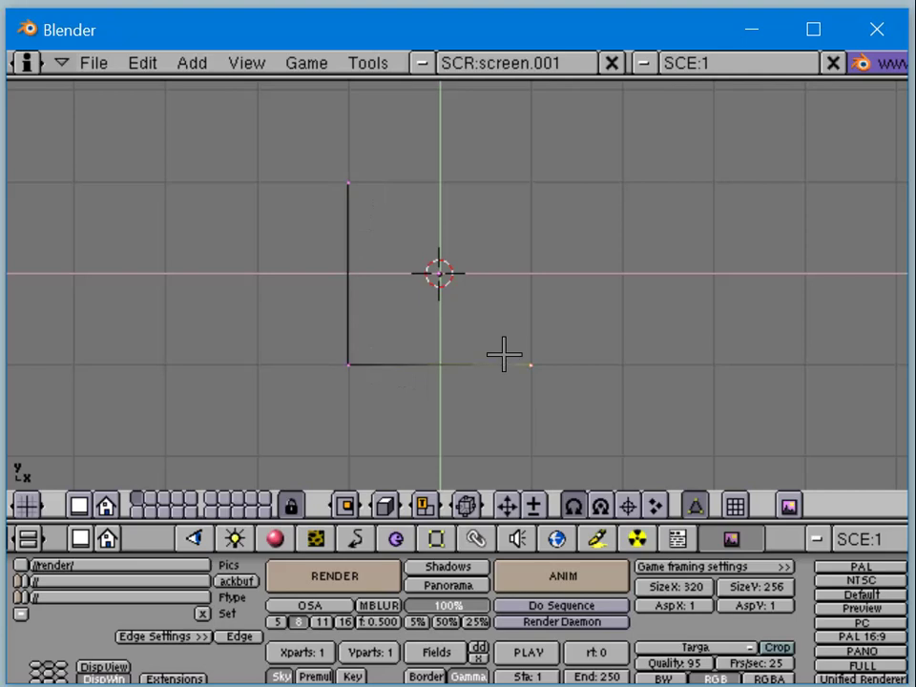
key("f")
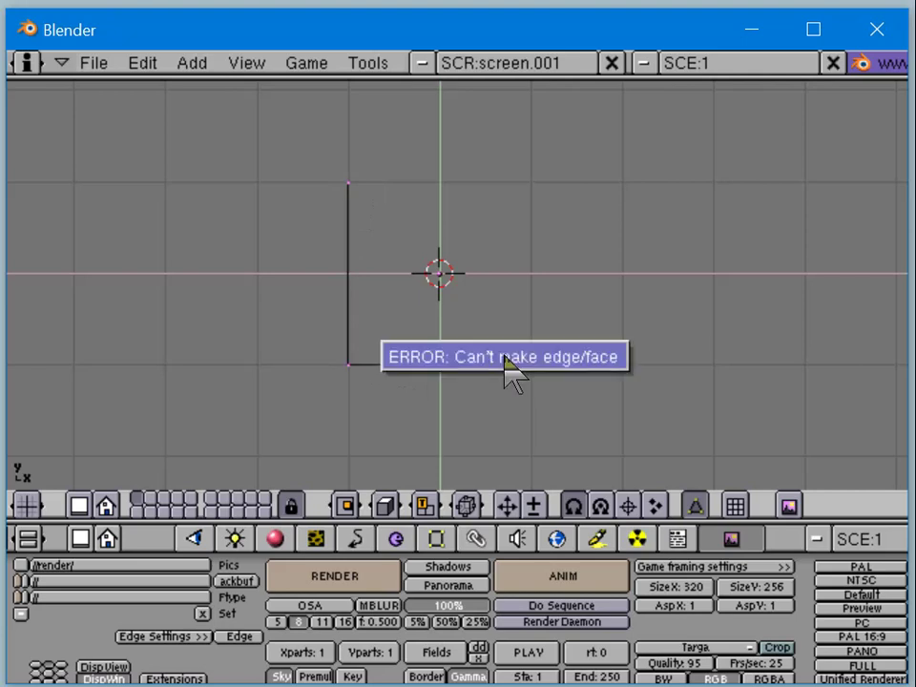
key("a")
key("a")
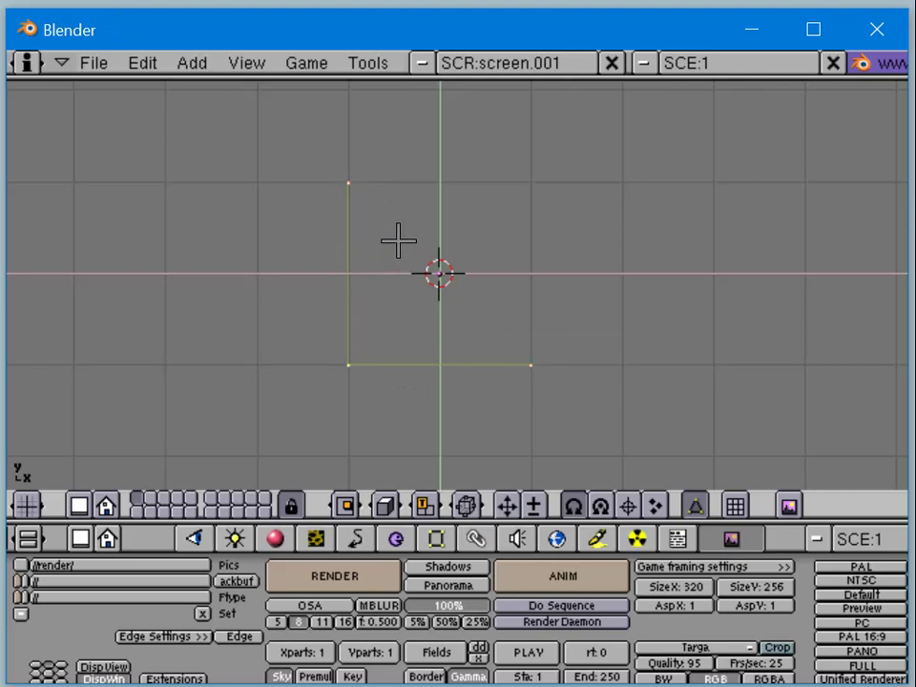
key("f")
key("a")
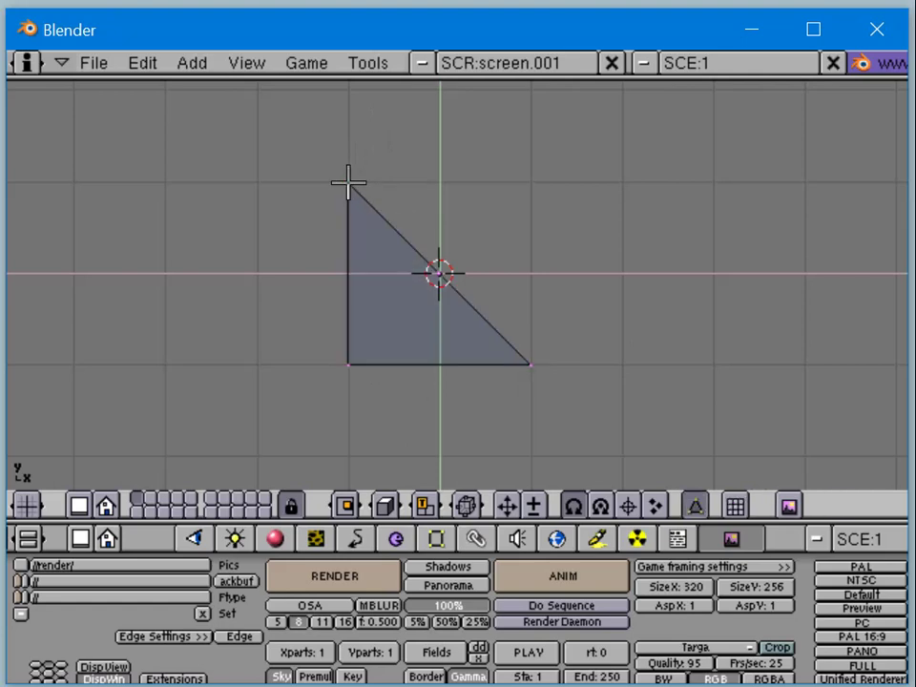
Step: Try to move the triangle's top vertex below its base
right_click(351, 184)
key("g")
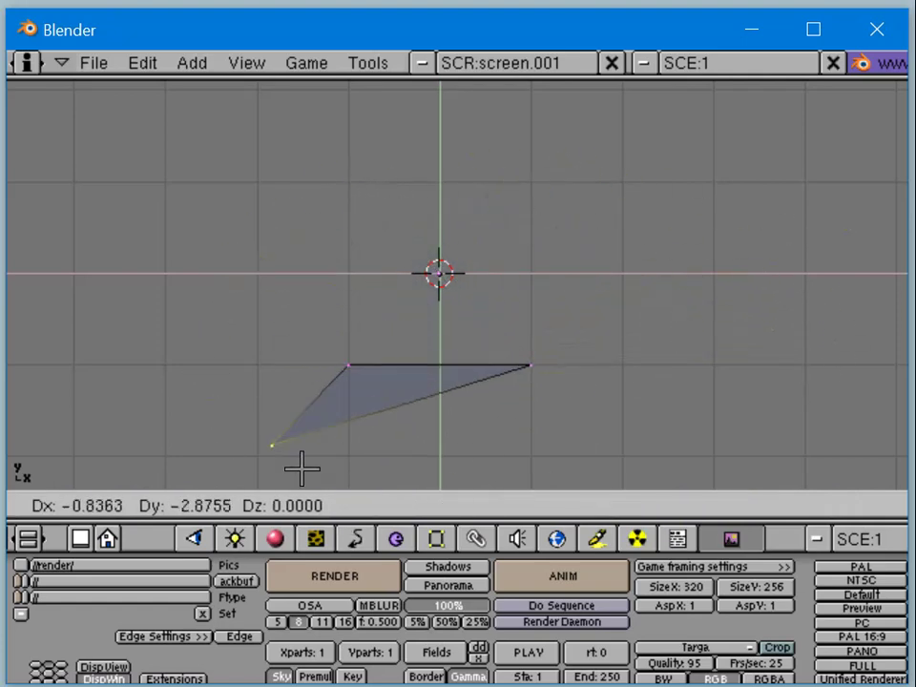
key("Escape")
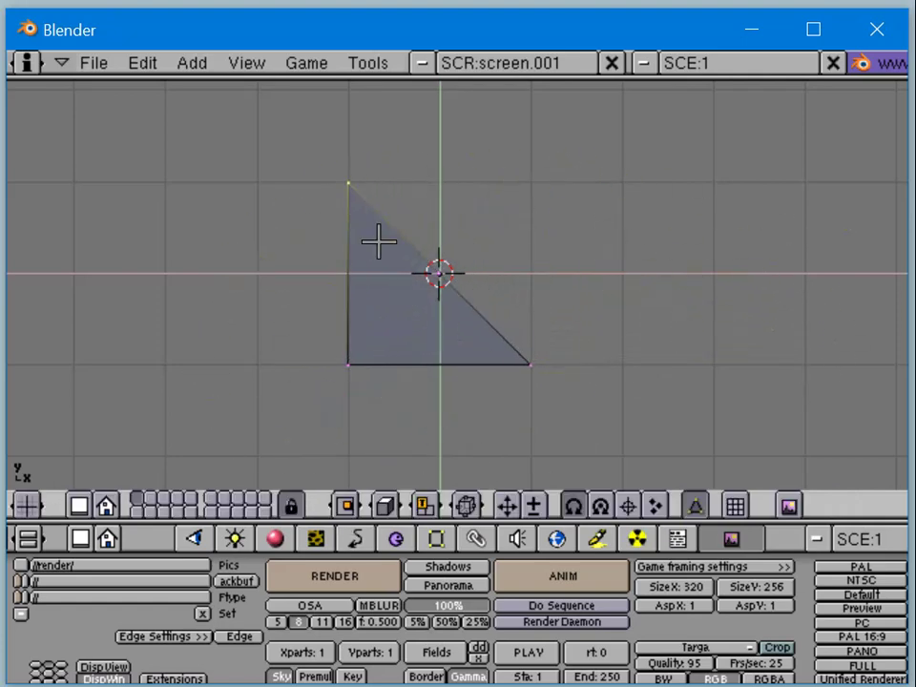
Step: Try to rotate the two vertices at the ends of the triangle's diagonal edge
right_click(518, 362, "shift")
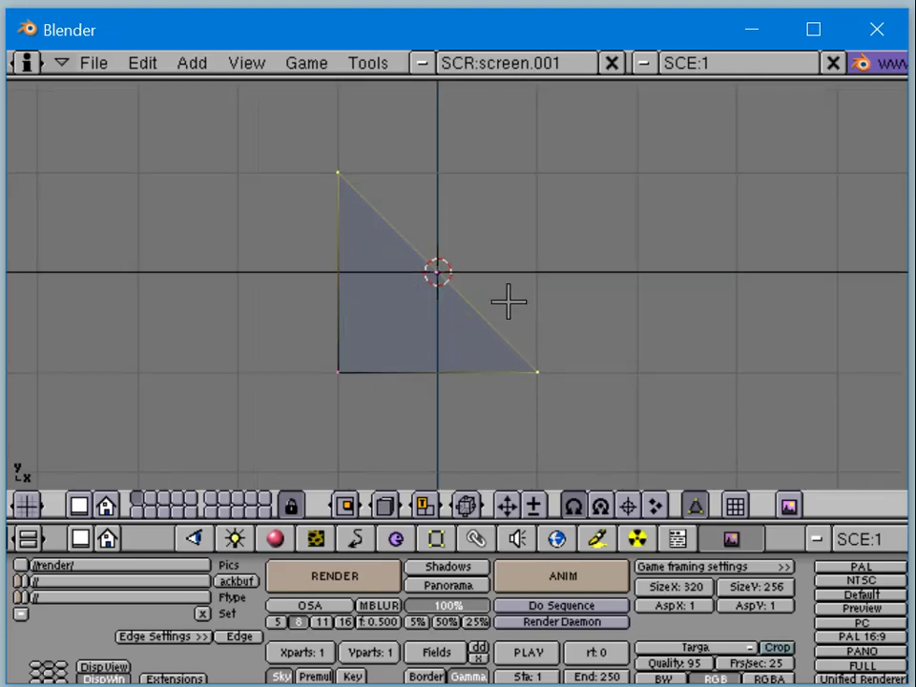
middle_click_drag(507, 303, 213, 302)
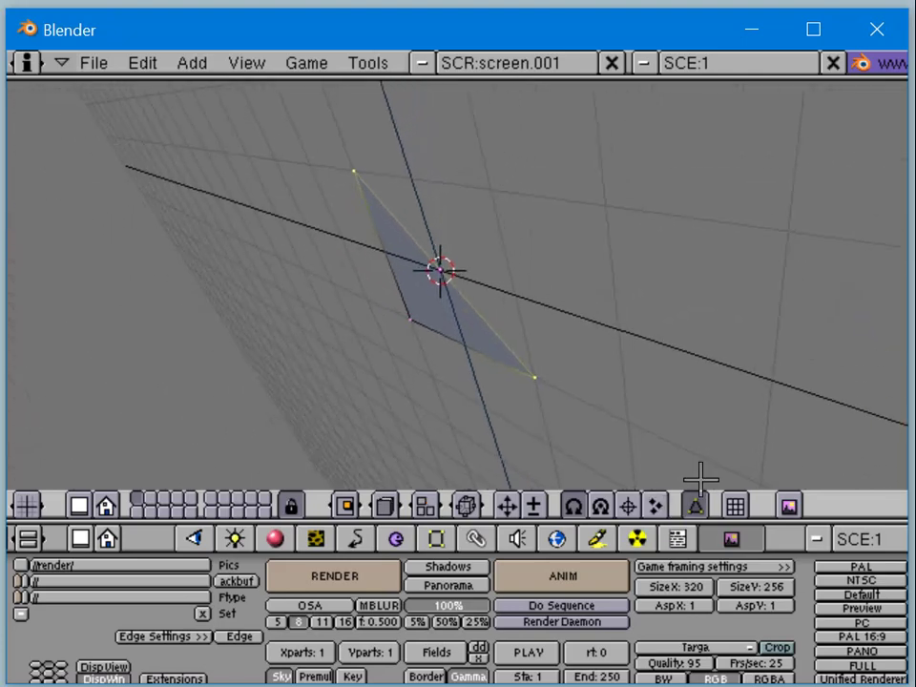
key("r")
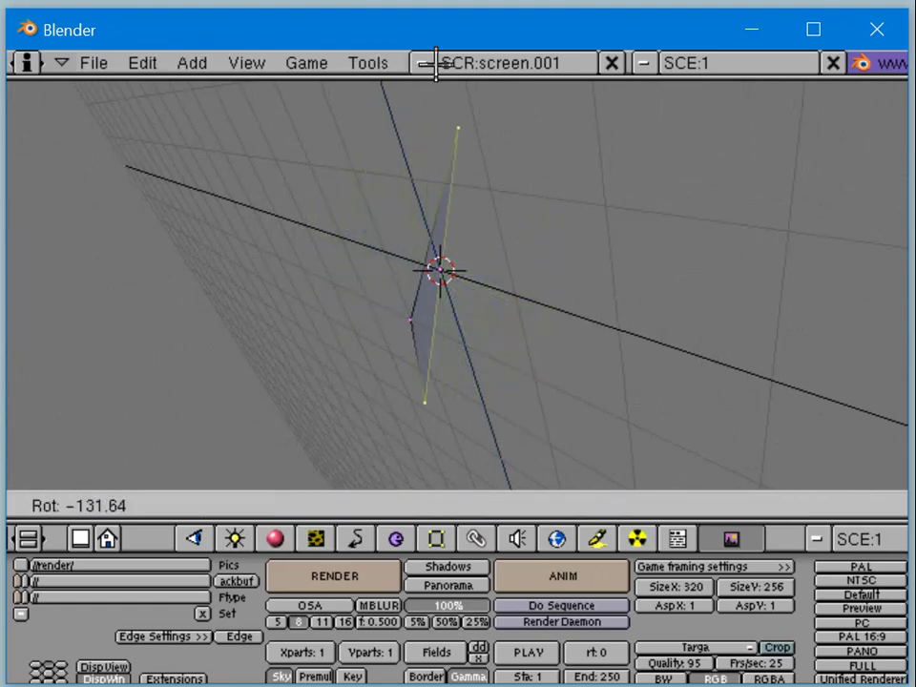
key("Escape")
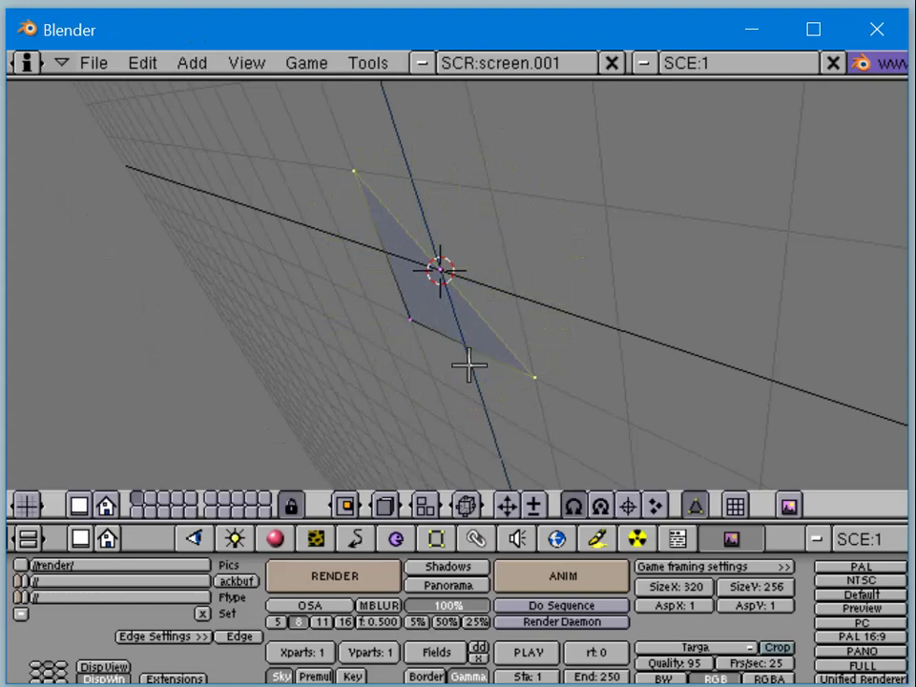
Step: Examine the triangle from several angles in both object mode and edit mode
key("Tab")
middle_click_drag(405, 344, 490, 272)
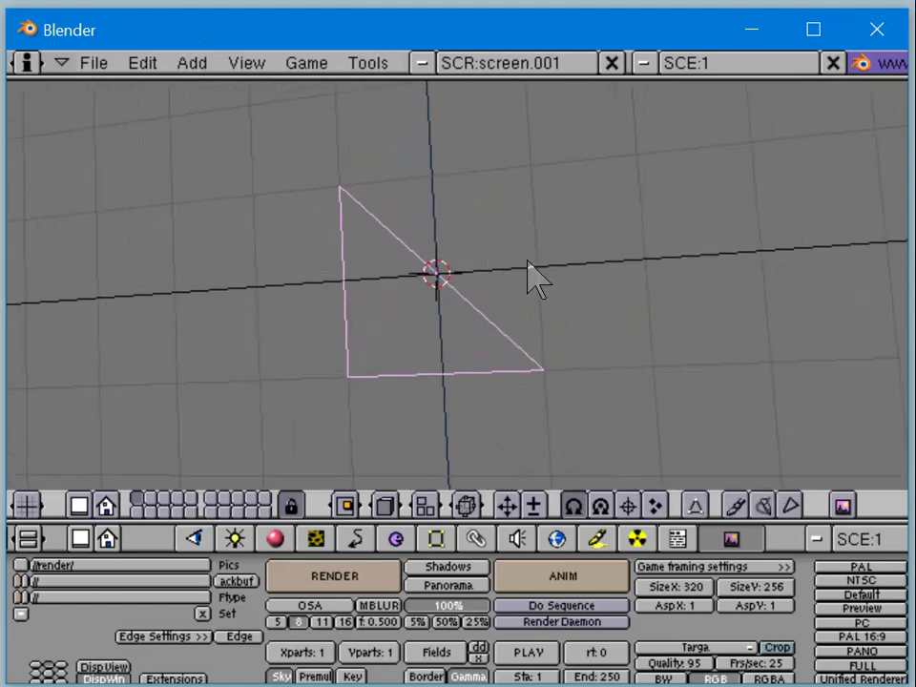
middle_click_drag(544, 313, 425, 277)
key("Tab")
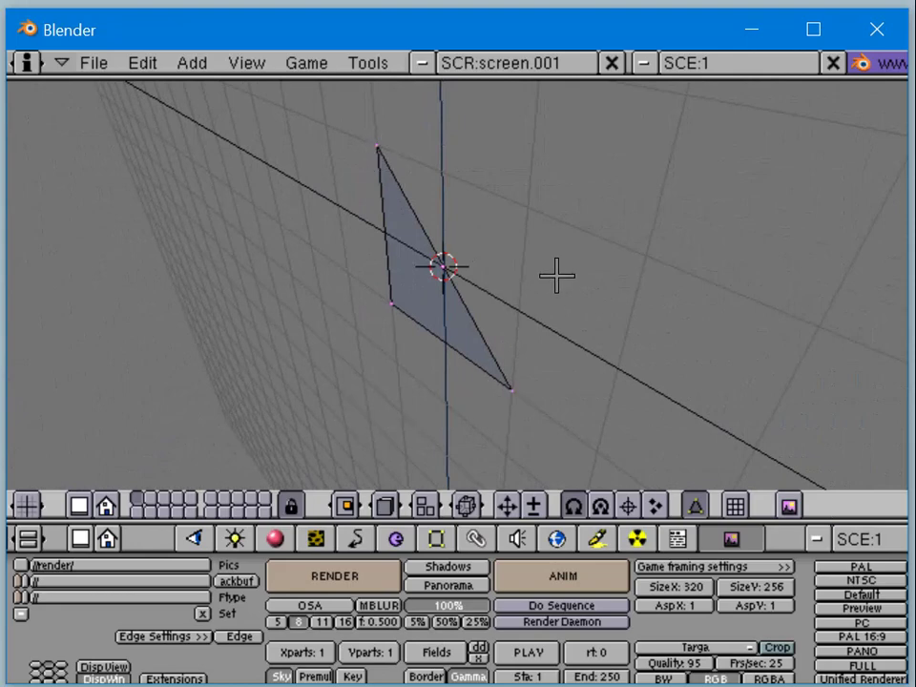
middle_click_drag(556, 272, 562, 220)
key("Tab")
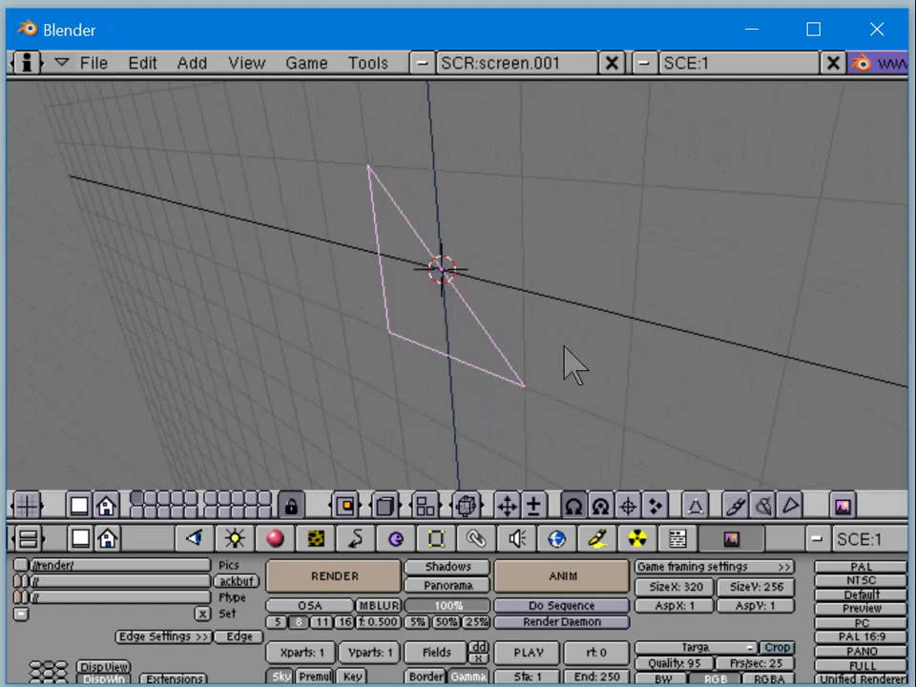
middle_click_drag(603, 230, 521, 214)
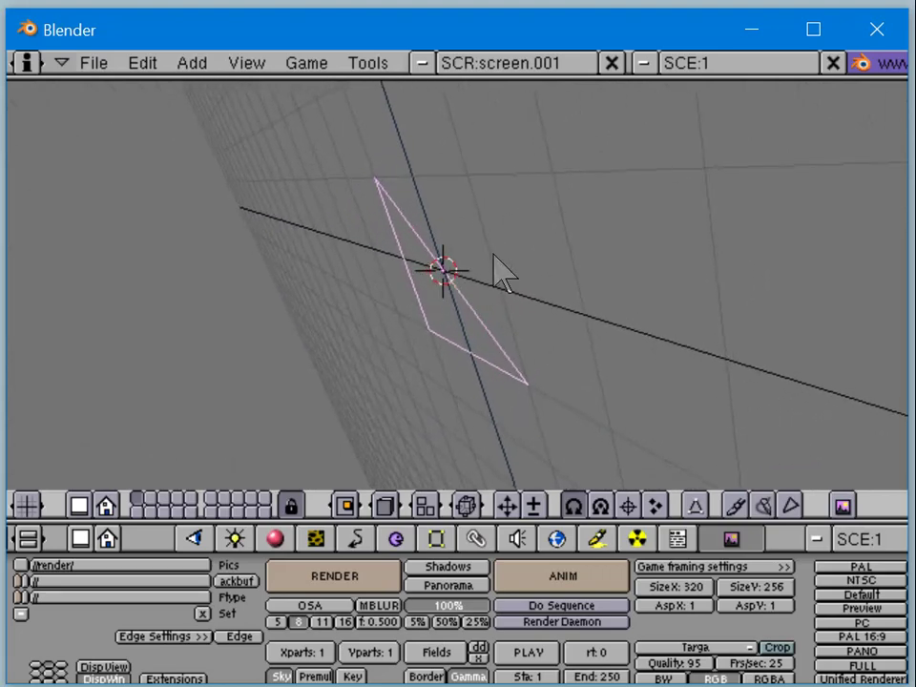
middle_click_drag(501, 266, 538, 231)
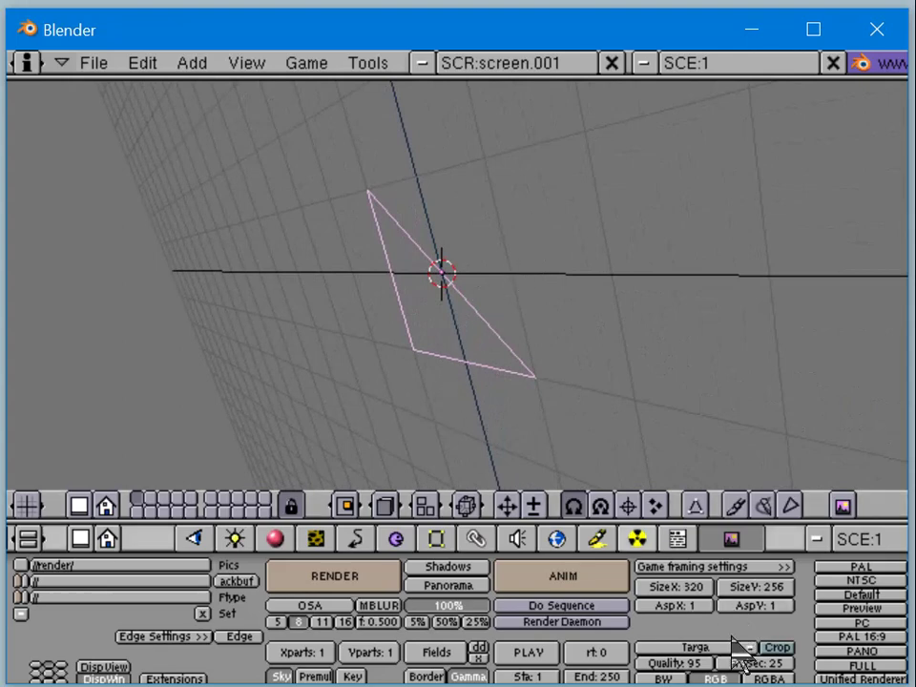
Step: Show the mesh editing settings for the triangle, with the Double Sided option in view
scroll(740, 641, "down", 1)
scroll(742, 640, "down", 1)
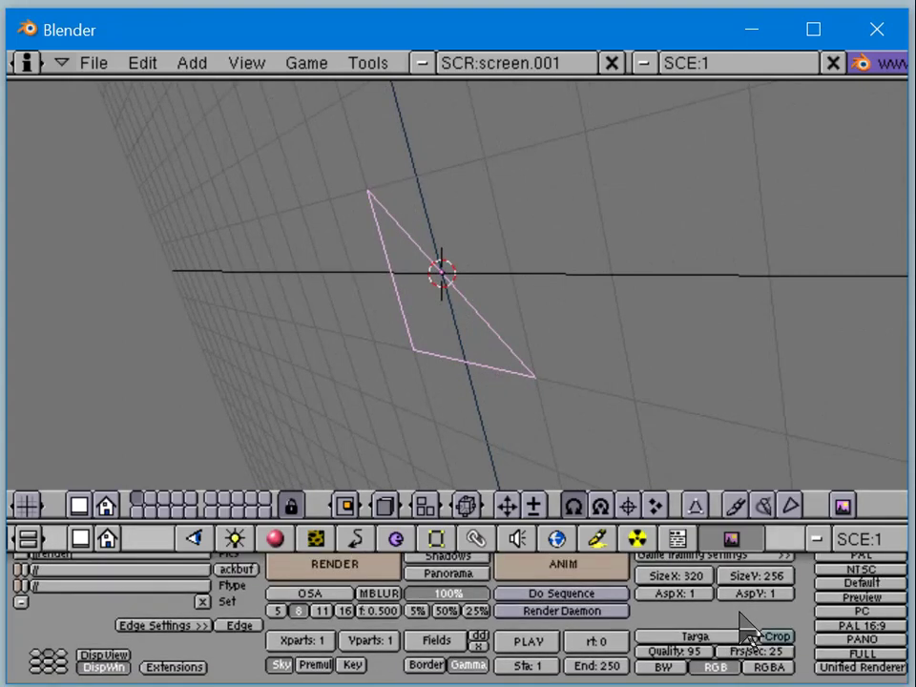
scroll(750, 635, "up", 1)
scroll(744, 620, "down", 1)
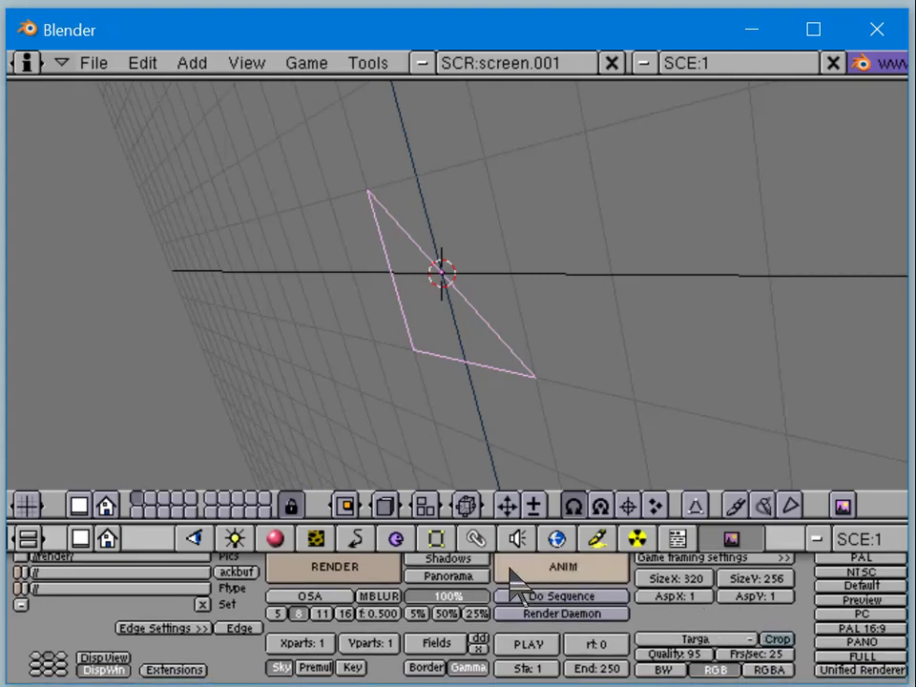
left_click(437, 541)
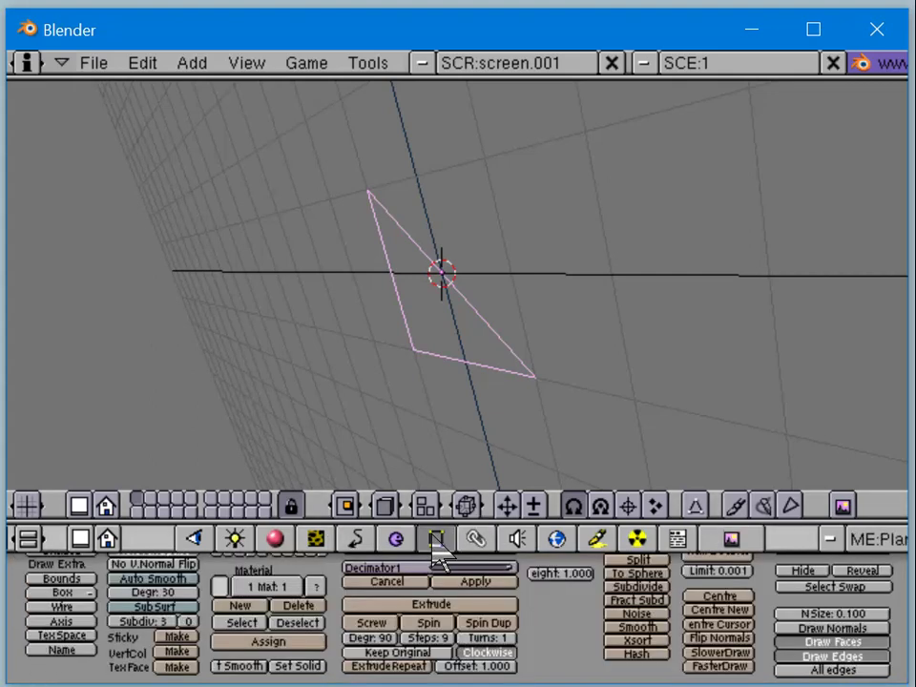
middle_click_drag(548, 630, 554, 652)
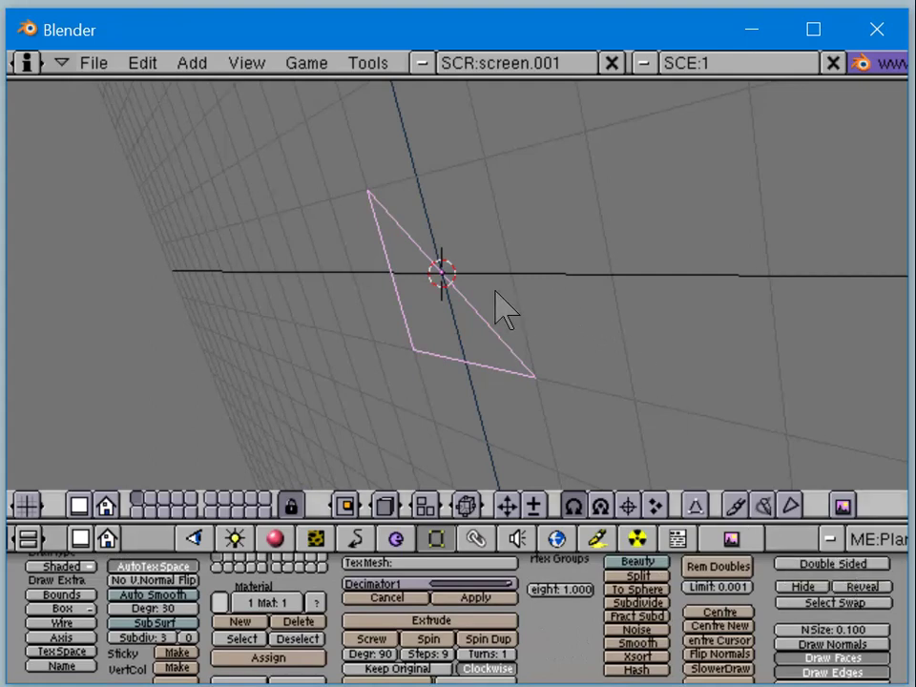
Step: Display the triangle shaded and check its two sides, turning Double Sided on and off again
middle_click_drag(498, 292, 592, 162)
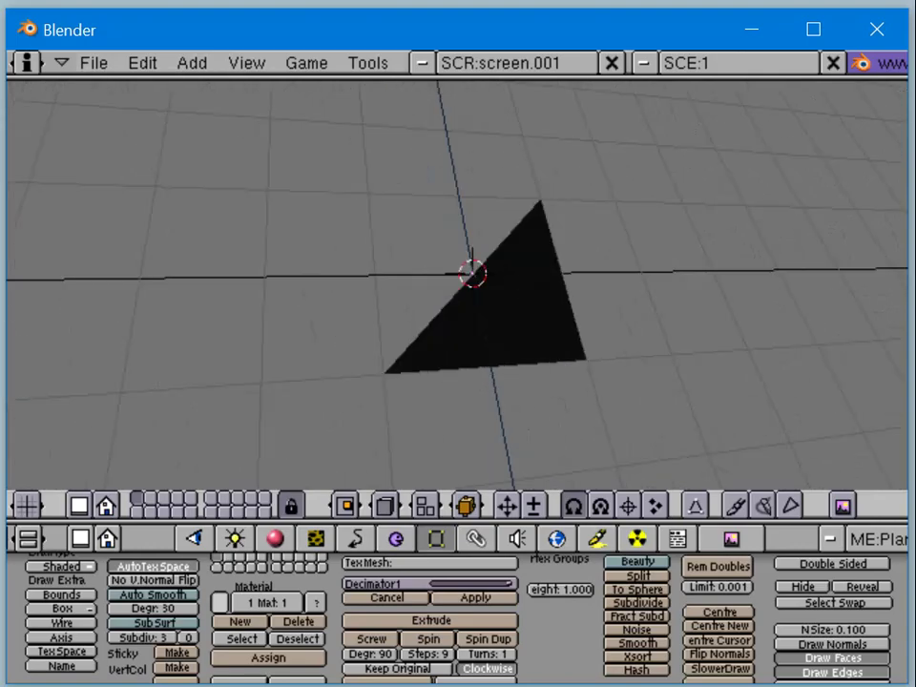
middle_click_drag(74, 286, 522, 238)
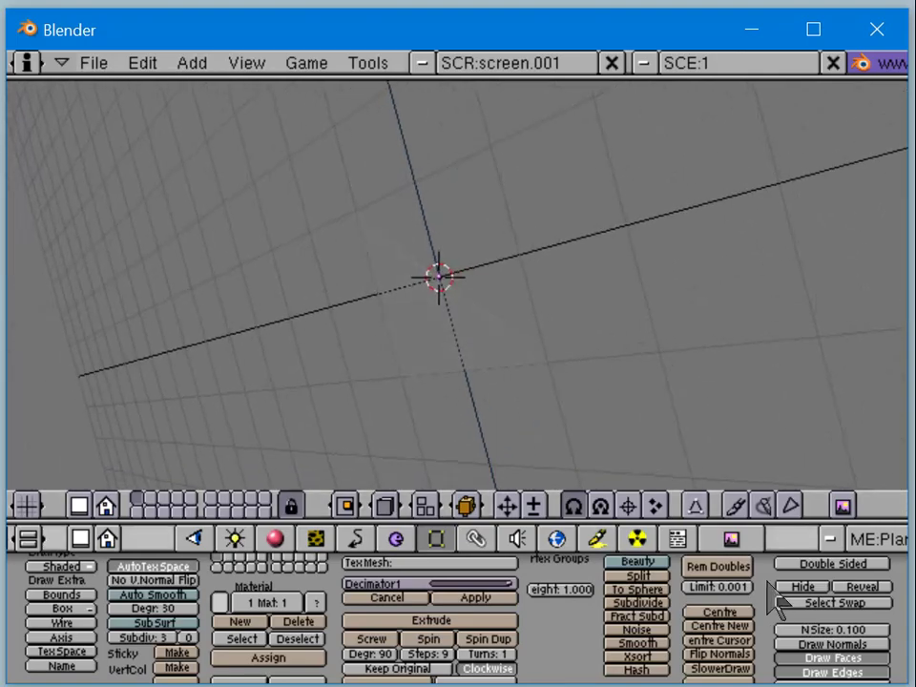
left_click(832, 564)
mouse_move(817, 392)
middle_mouse_down()
mouse_move(607, 292)
mouse_move(340, 325)
mouse_move(712, 282)
mouse_move(321, 319)
mouse_move(777, 282)
mouse_move(599, 297)
mouse_move(641, 295)
middle_mouse_up()
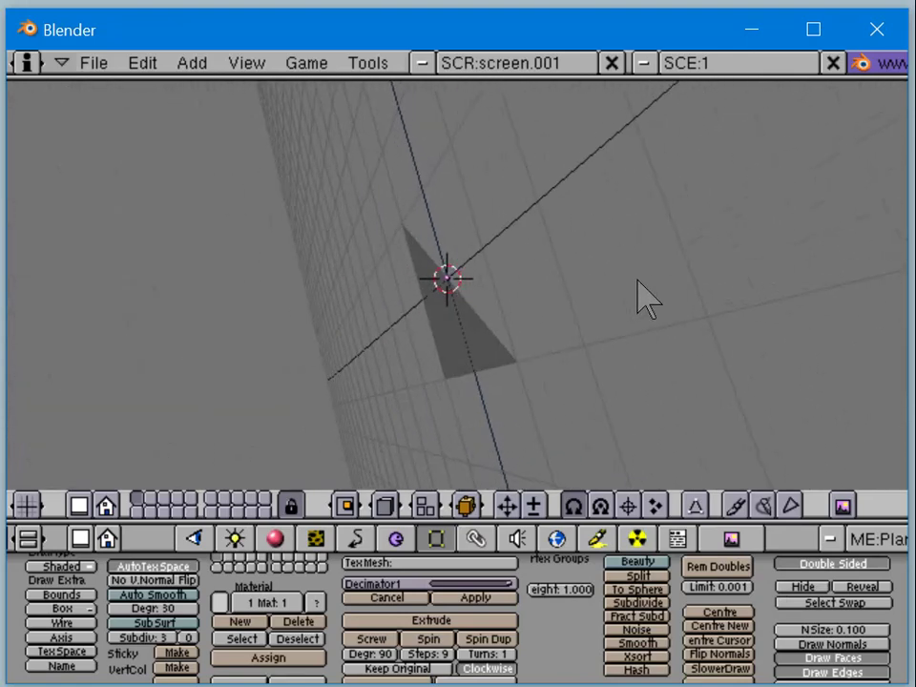
left_click(816, 563)
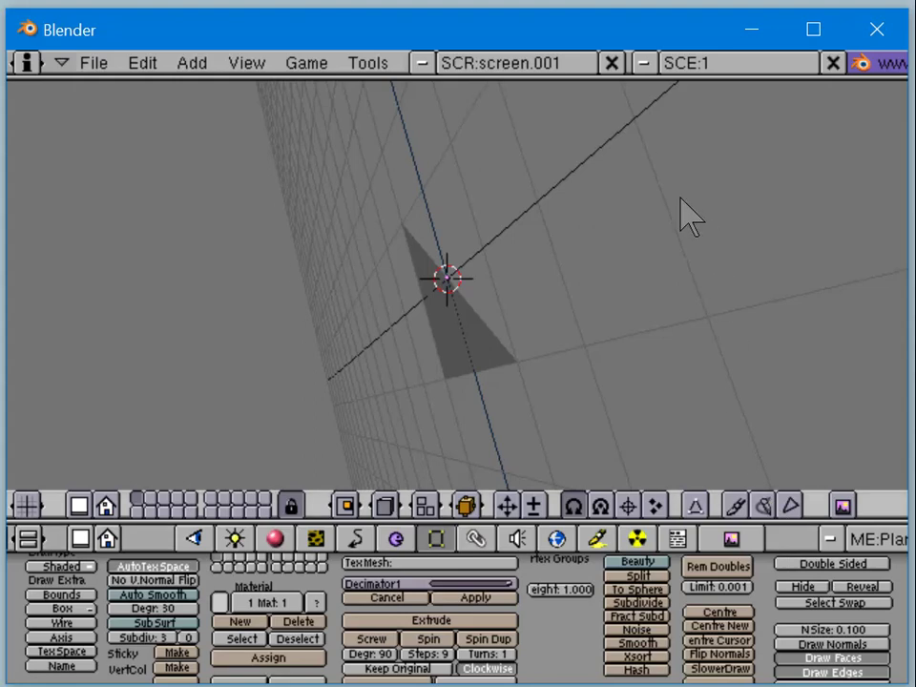
Step: Turn Double Sided back on for the shaded triangle and compare how its two sides catch the light
mouse_move(689, 215)
middle_mouse_down()
mouse_move(778, 199)
mouse_move(641, 231)
mouse_move(431, 245)
mouse_move(312, 267)
mouse_move(494, 229)
mouse_move(686, 215)
mouse_move(757, 220)
middle_mouse_up()
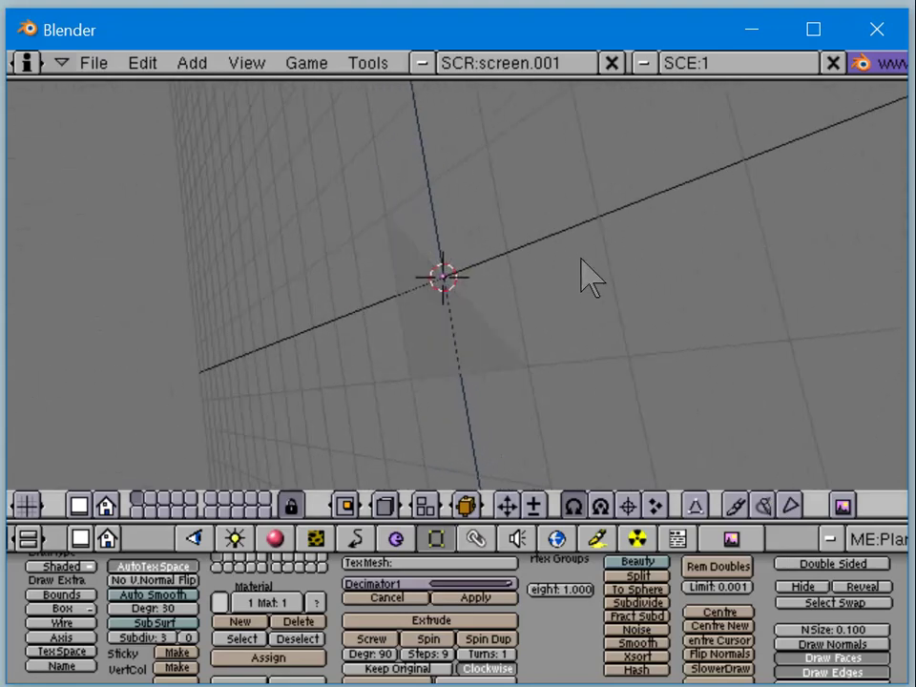
mouse_move(578, 263)
middle_mouse_down()
mouse_move(478, 309)
mouse_move(479, 293)
mouse_move(575, 298)
middle_mouse_up()
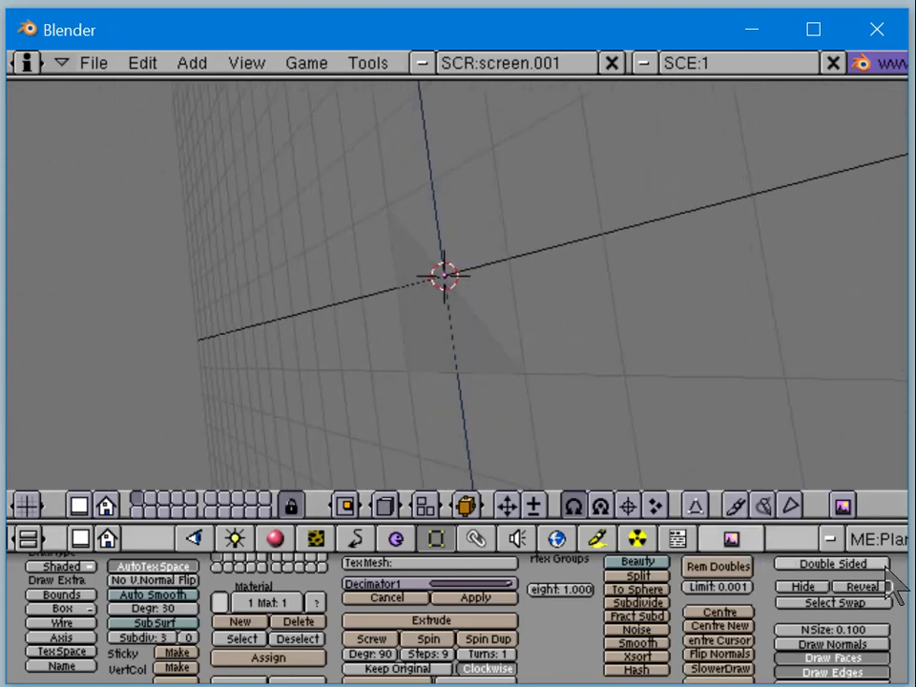
middle_click_drag(505, 228, 178, 286)
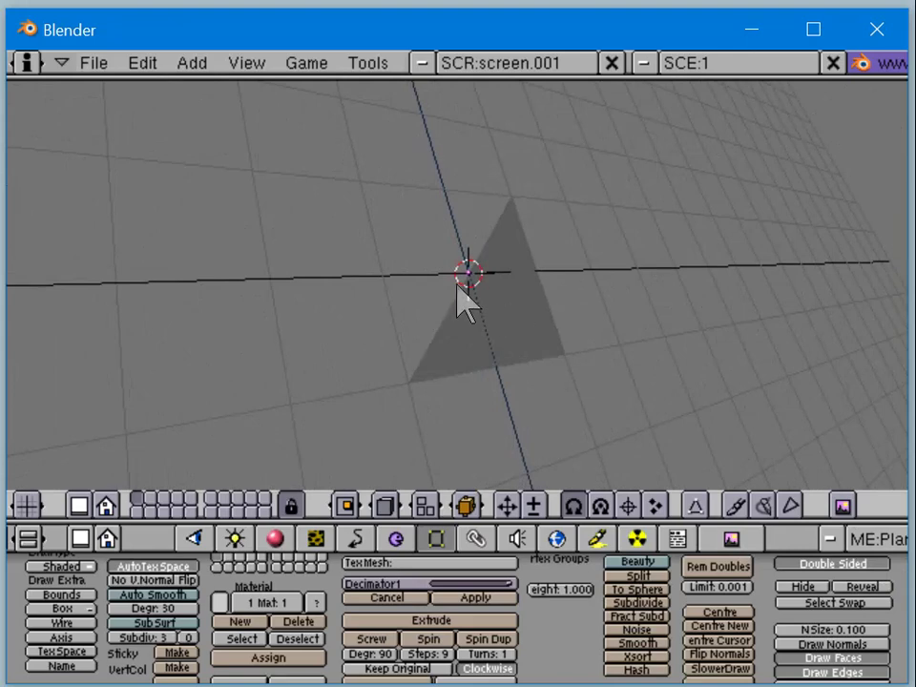
middle_click_drag(277, 294, 516, 245)
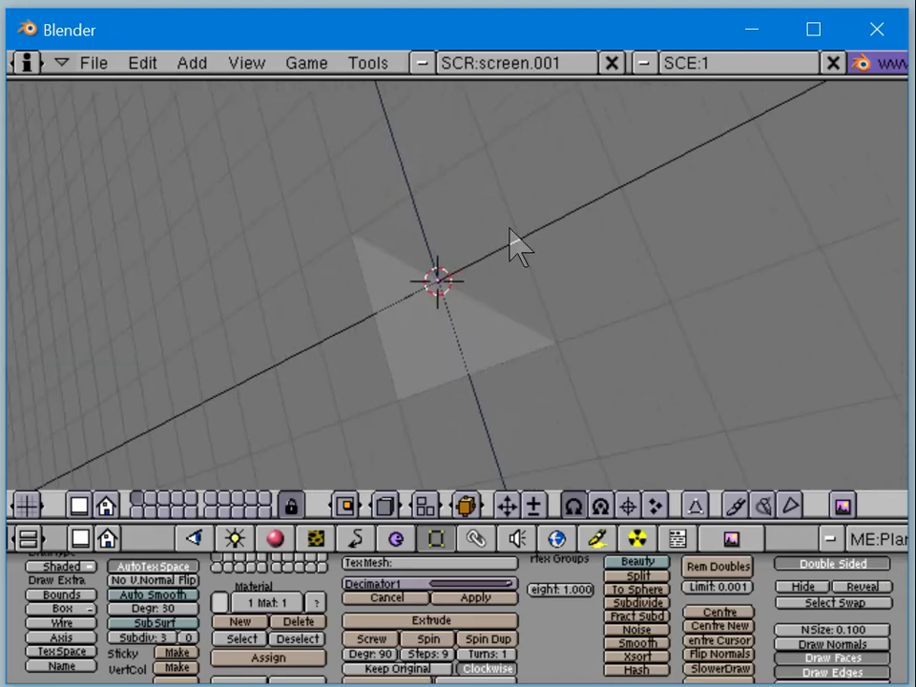
middle_click_drag(416, 258, 564, 270)
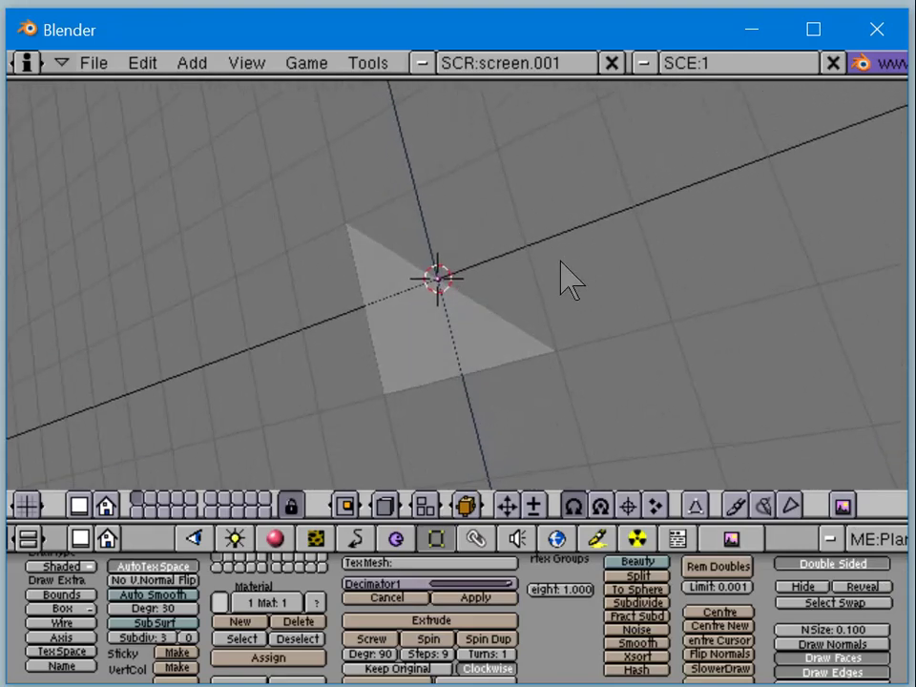
middle_click_drag(507, 256, 516, 272)
left_click(515, 272)
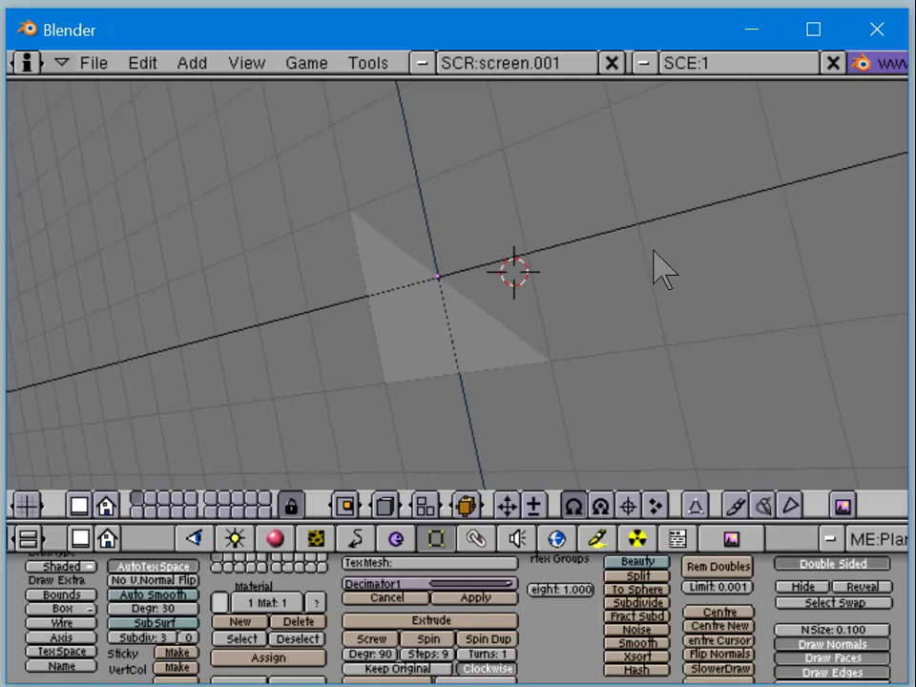
Step: Switch the triangle to wireframe display and examine its face normal up close in edit mode
key("Tab")
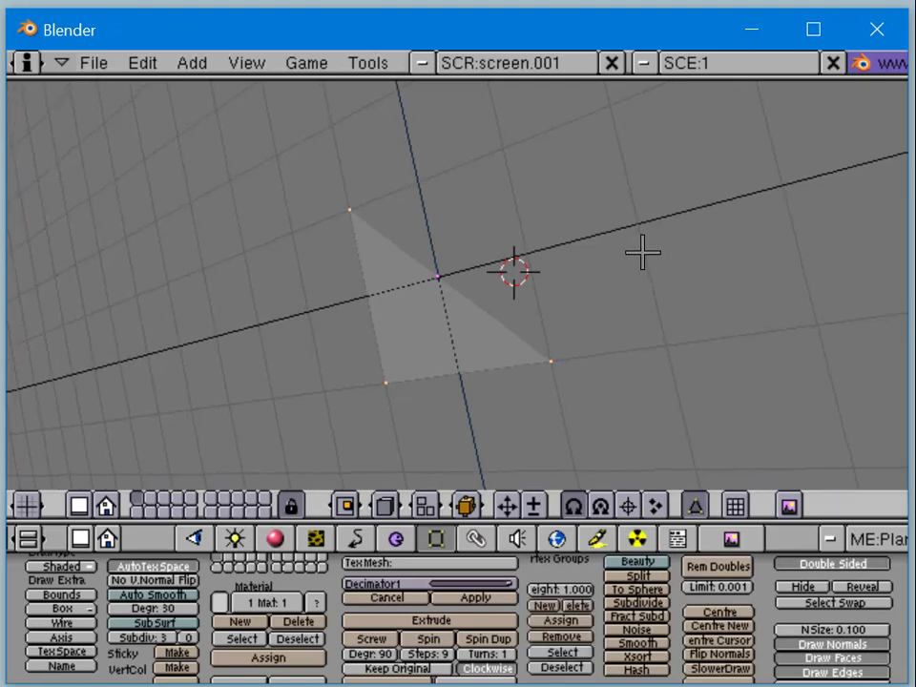
middle_click_drag(639, 246, 606, 252)
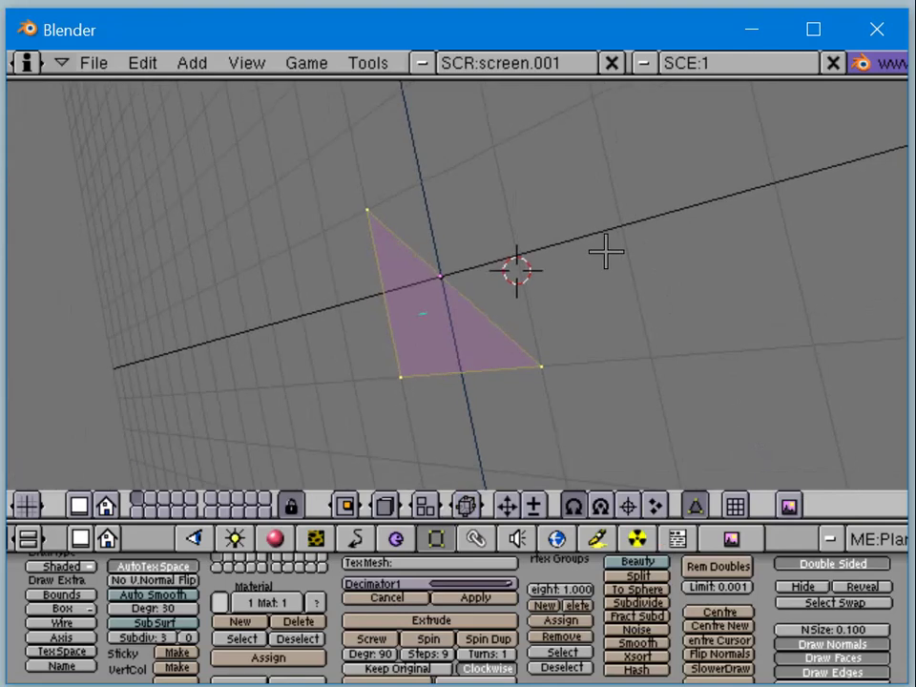
scroll(536, 261, "up", 5)
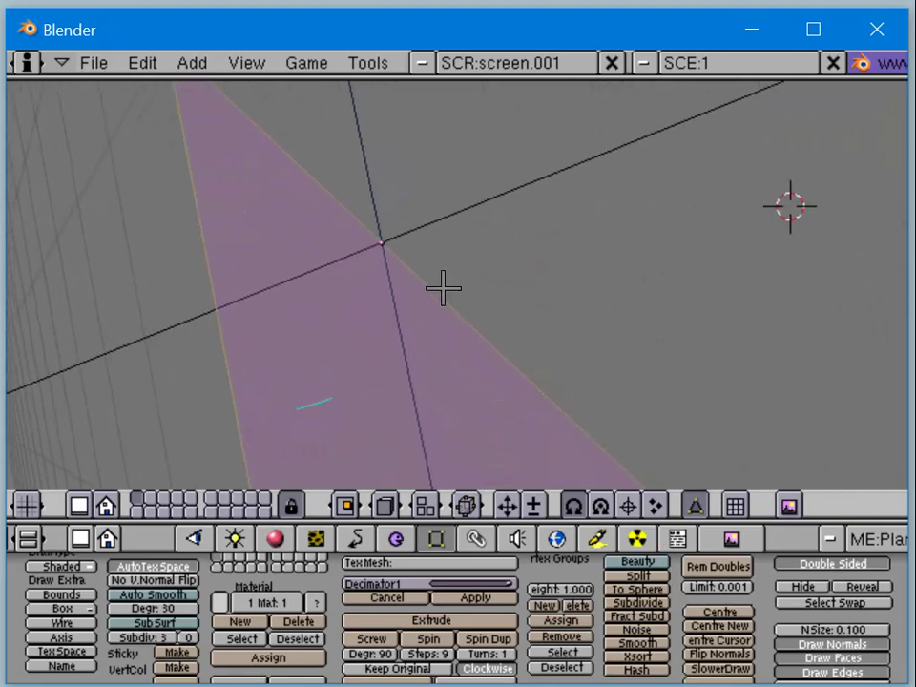
middle_click_drag(634, 158, 397, 255)
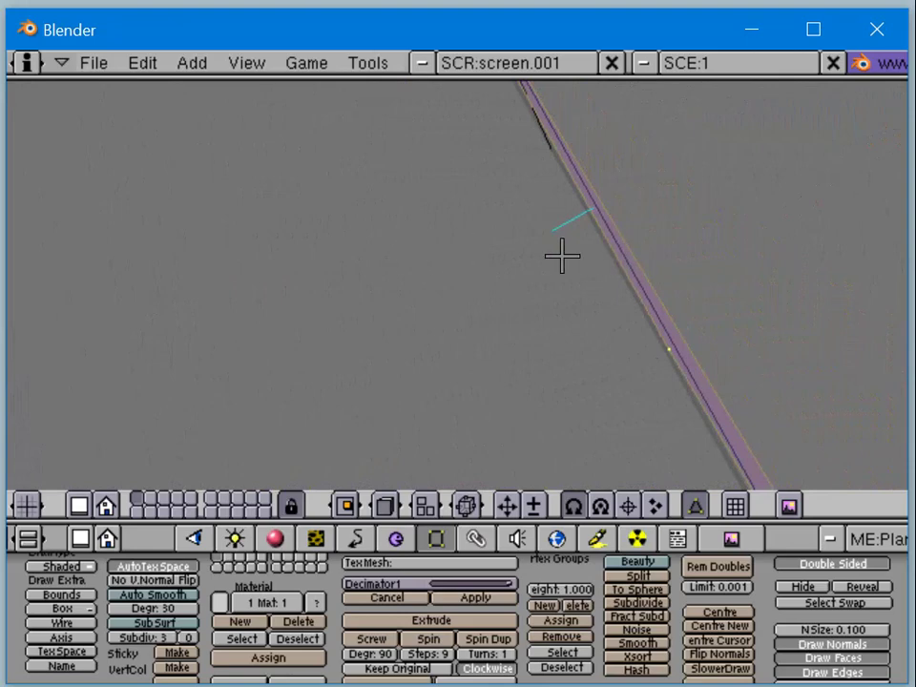
middle_click_drag(562, 256, 626, 256)
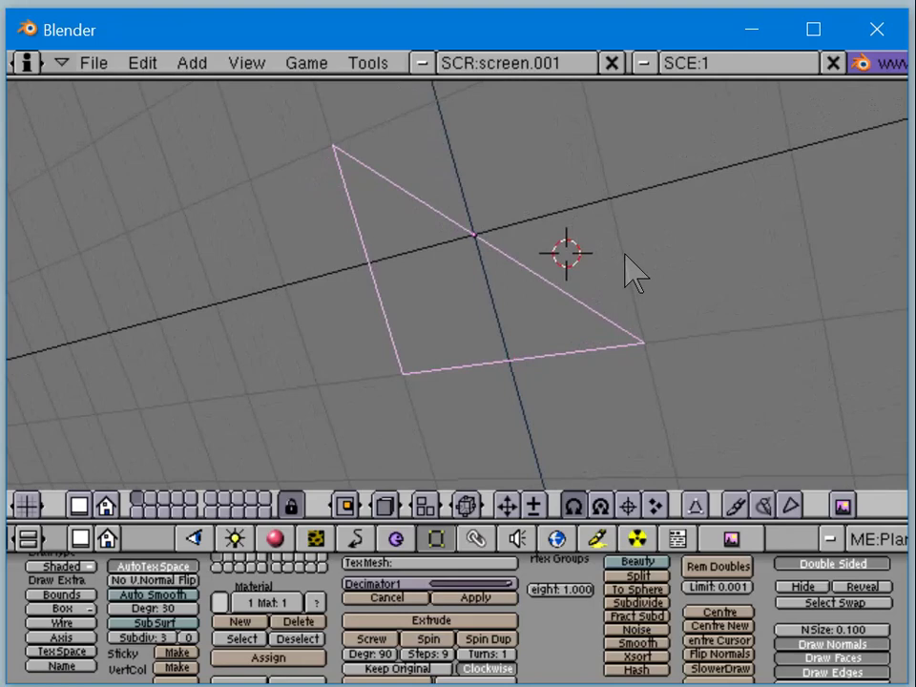
Step: Set NSize to 0.464 and, with the triangle in edit mode, increase it to 0.808
middle_click_drag(622, 247, 526, 282)
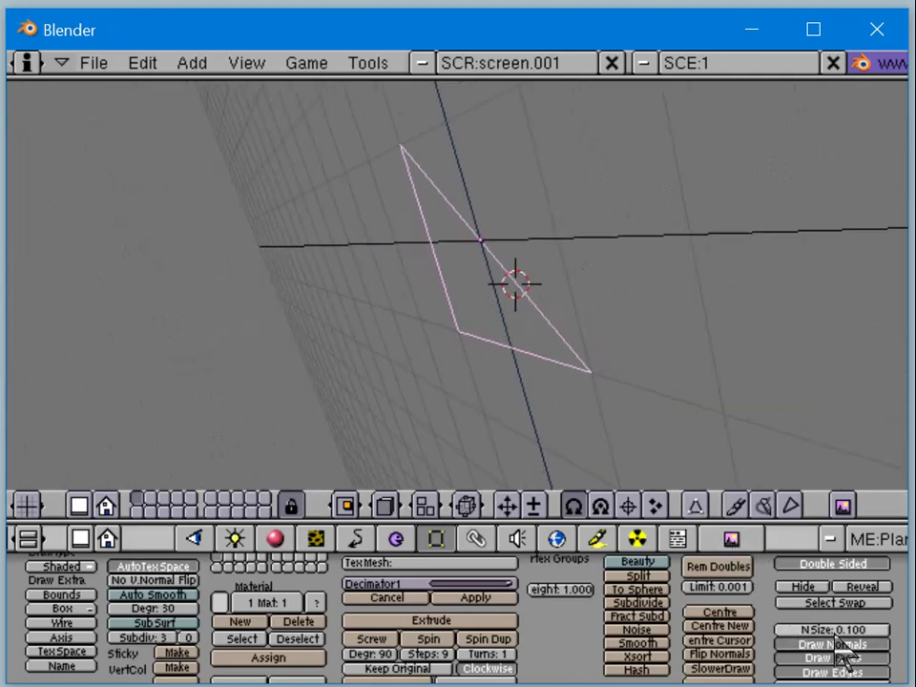
mouse_move(834, 632)
left_mouse_down()
mouse_move(892, 680)
mouse_move(712, 364)
left_mouse_up()
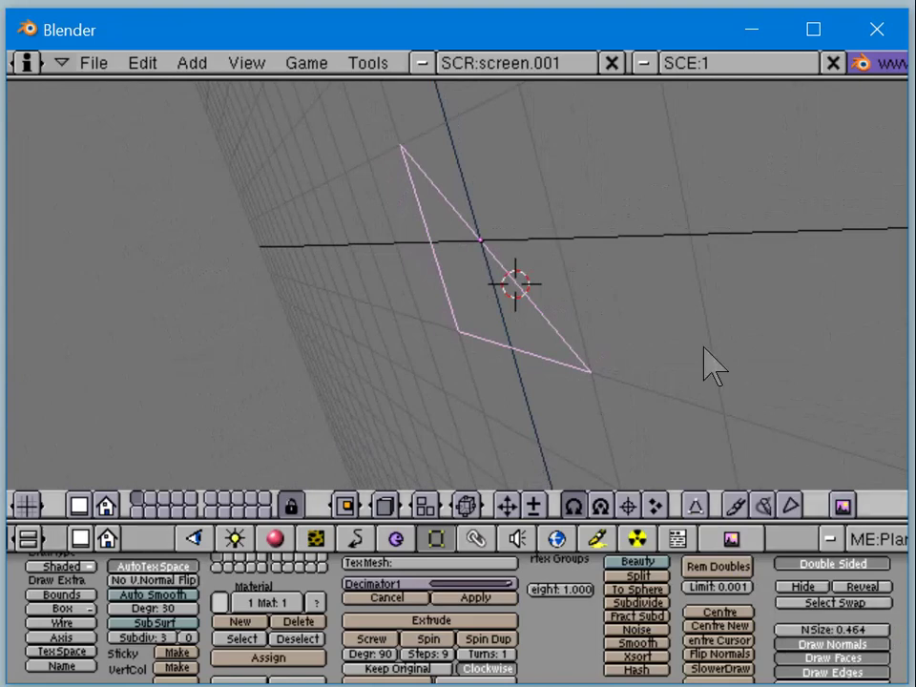
key("Tab")
key("Tab")
key("Tab")
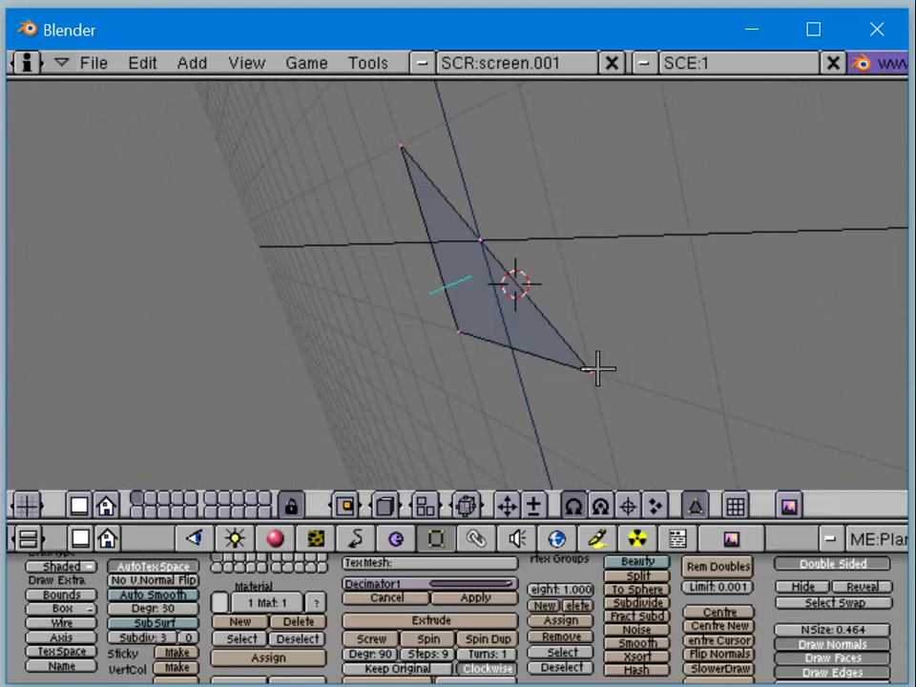
mouse_move(826, 619)
left_mouse_down()
mouse_move(840, 651)
mouse_move(889, 657)
left_mouse_up()
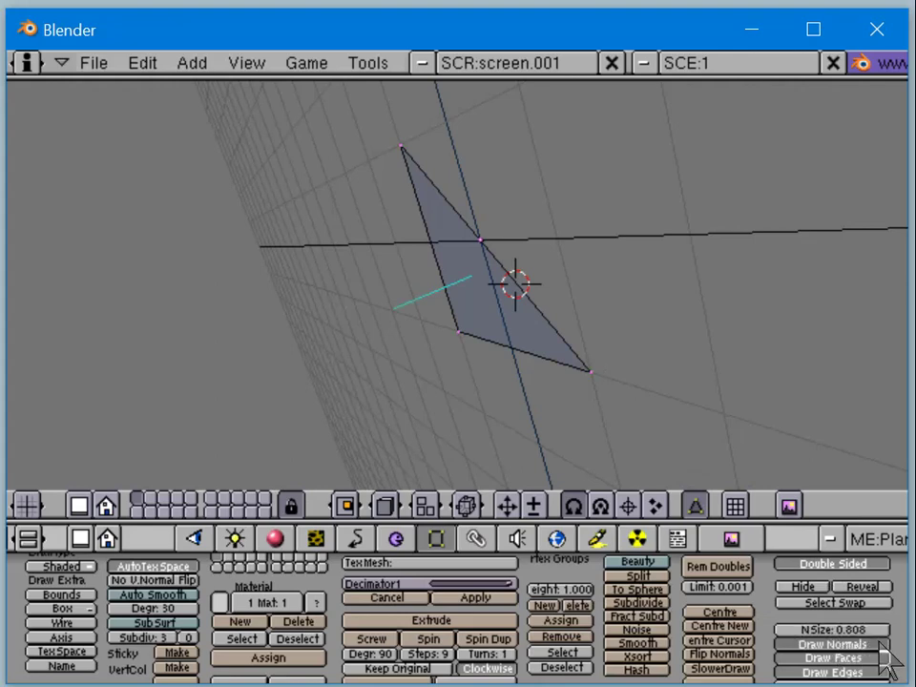
Step: Toggle Draw Normals off and on again, and lengthen the face normal to an NSize of 1.619
left_click(827, 645)
mouse_move(829, 648)
left_mouse_down()
mouse_move(848, 656)
mouse_move(875, 614)
left_mouse_up()
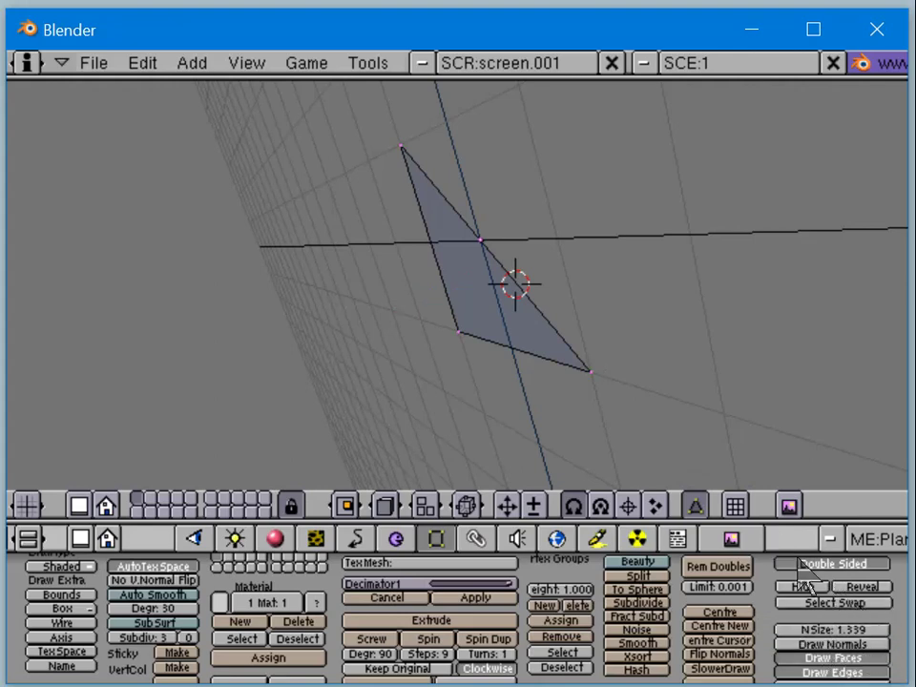
left_click(836, 645)
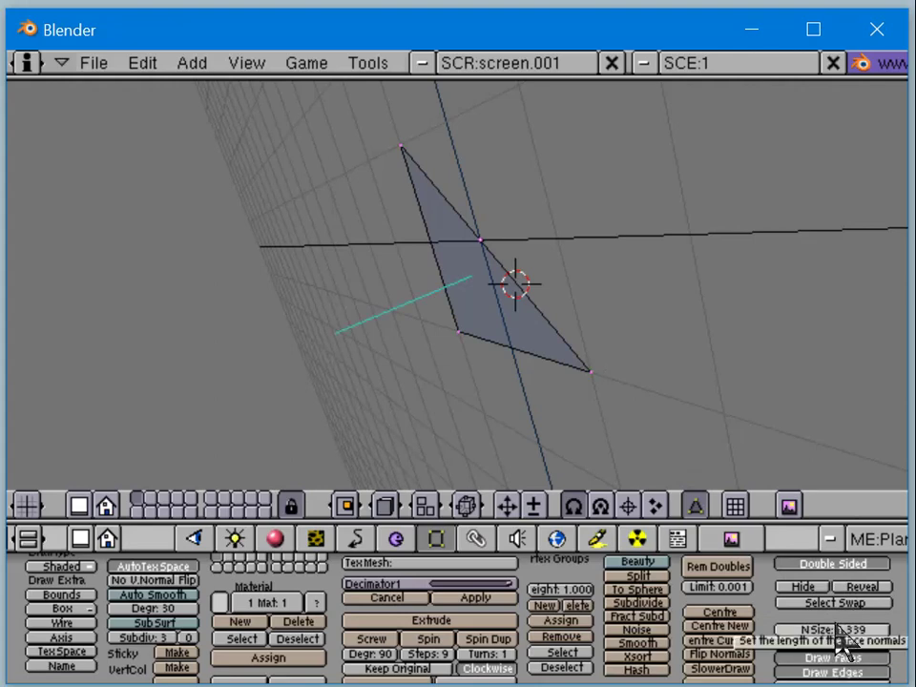
left_click_drag(836, 627, 875, 668)
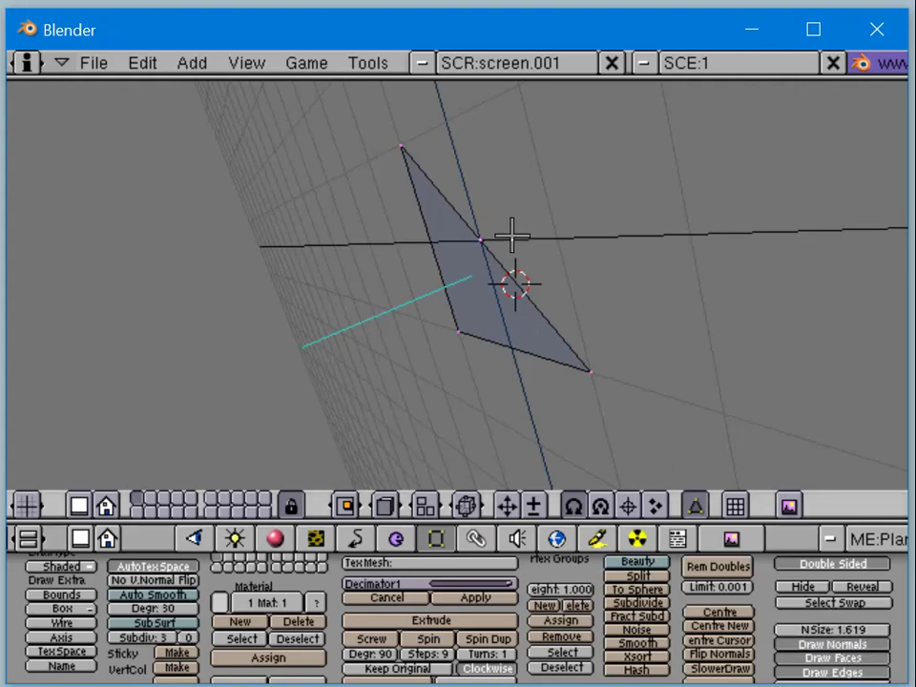
Step: Try moving one end vertex of the triangle's diagonal edge to see how the face normal follows
middle_click_drag(507, 237, 562, 200)
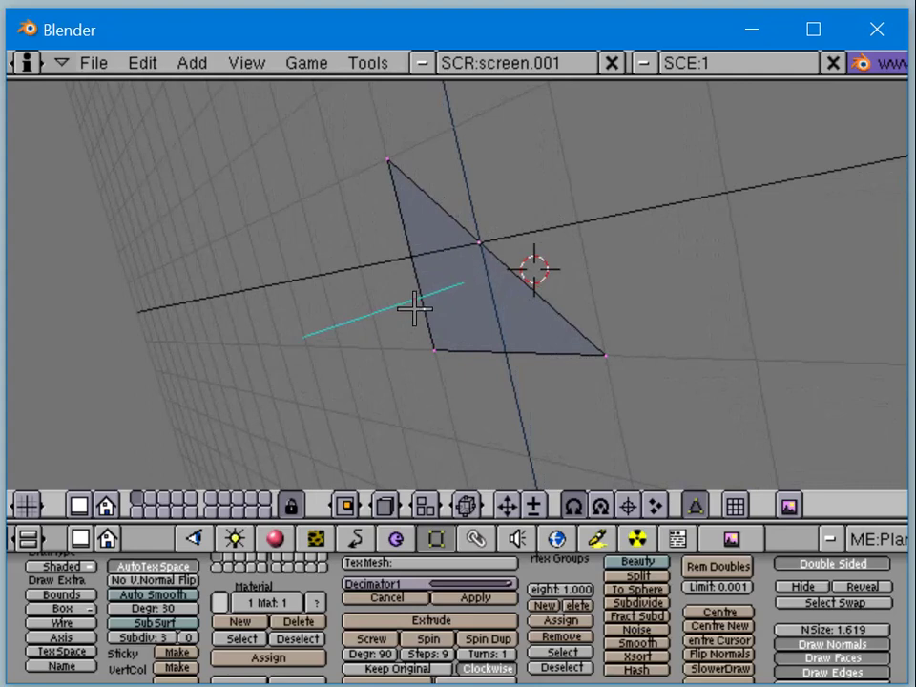
right_click(596, 384)
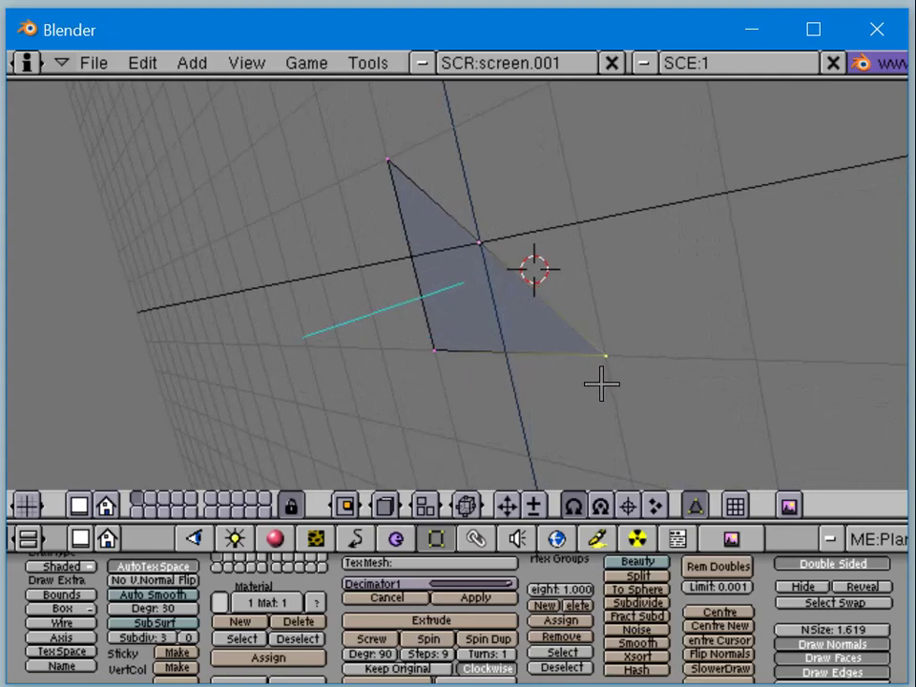
key("g")
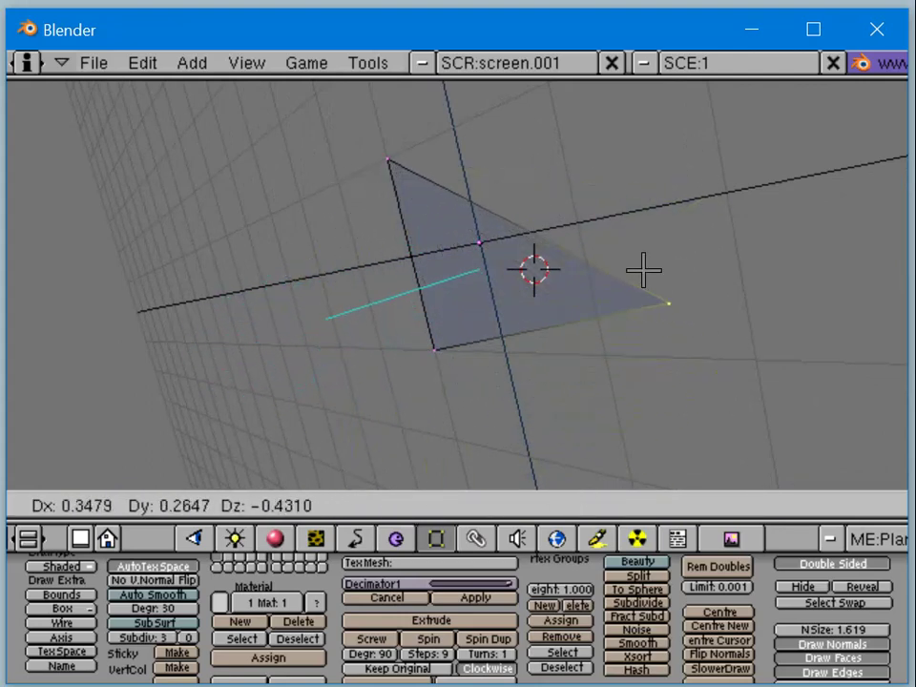
left_click(582, 320)
key("Tab")
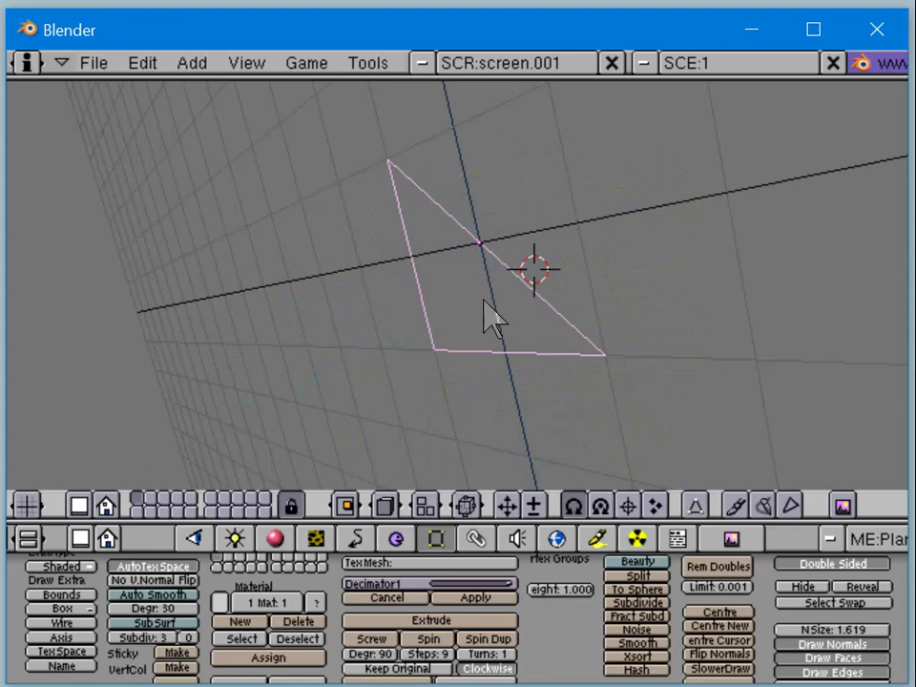
key("Tab")
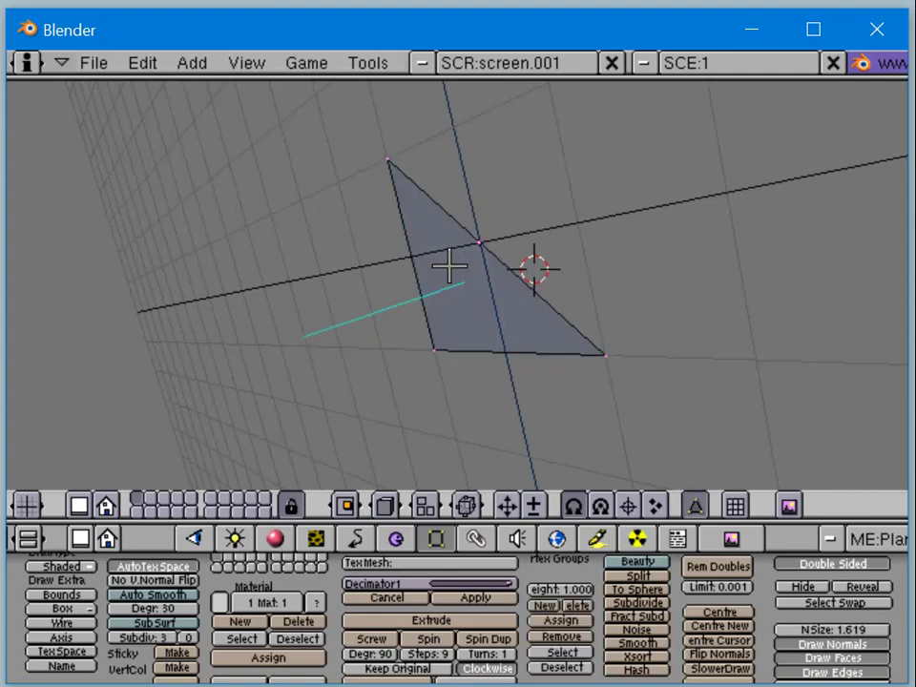
Step: Add a lamp in object mode above the triangle, on the side its face normal points to
middle_click_drag(449, 266, 612, 169)
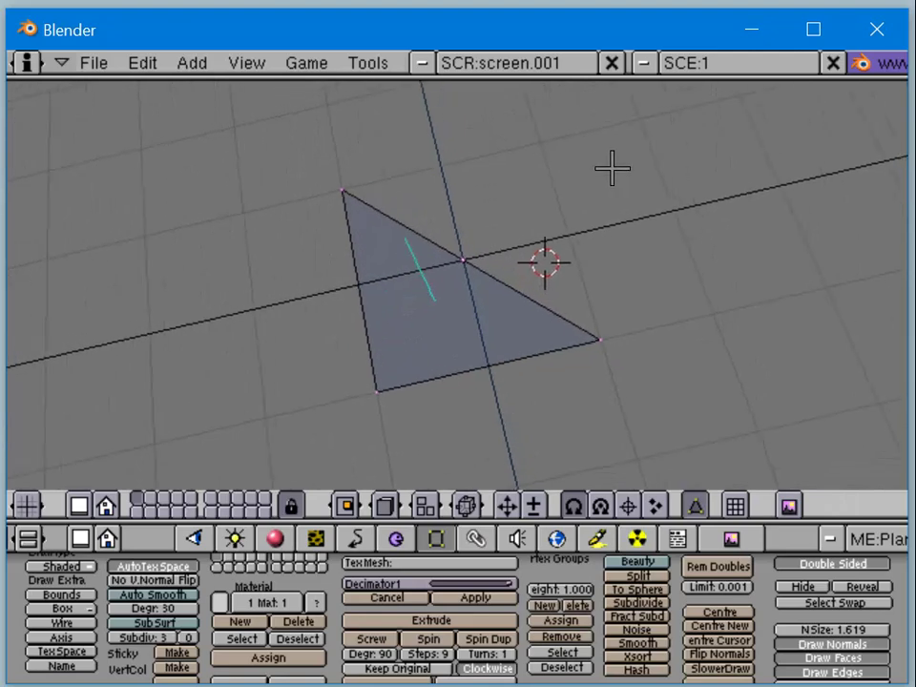
middle_click_drag(508, 256, 582, 184)
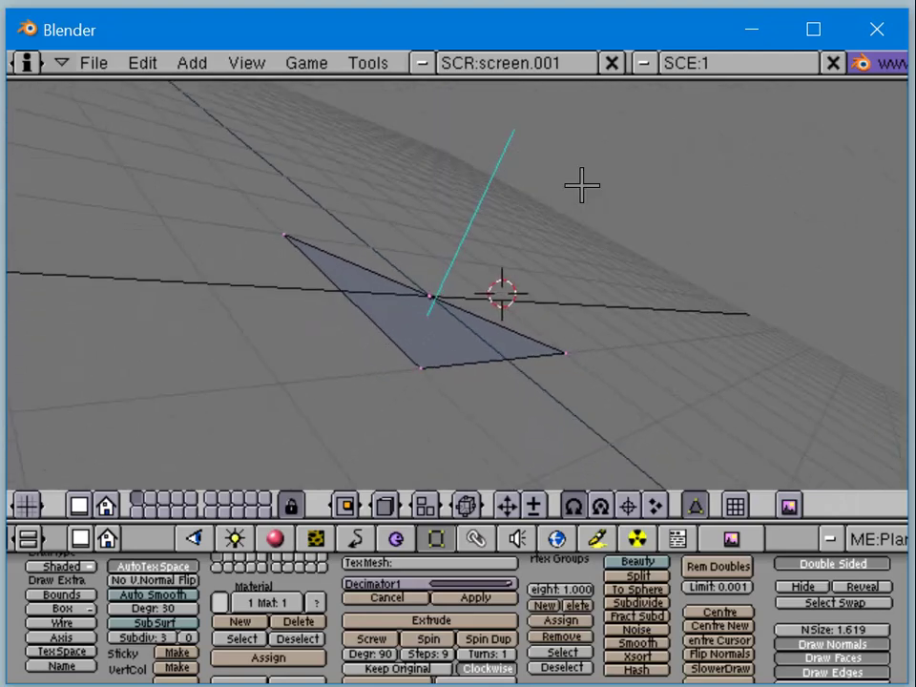
scroll(638, 202, "down", 4)
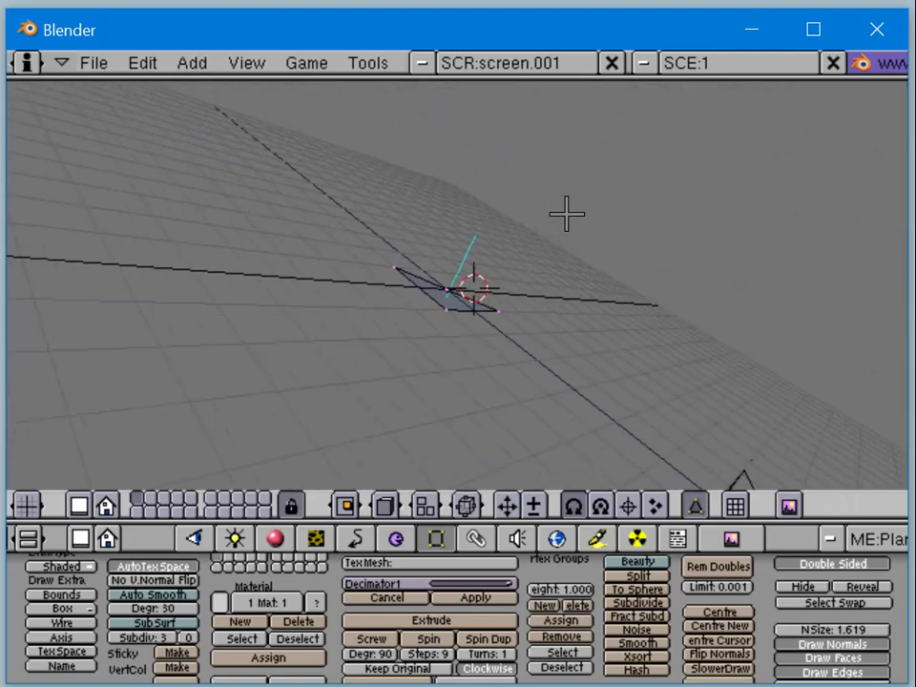
key("Tab")
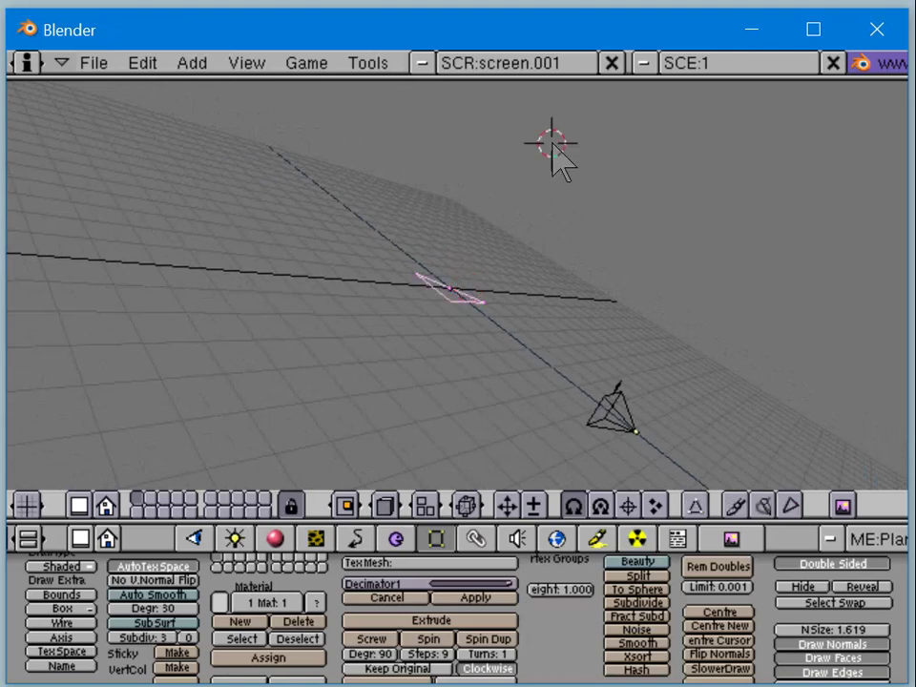
key("space")
mouse_move(477, 116)
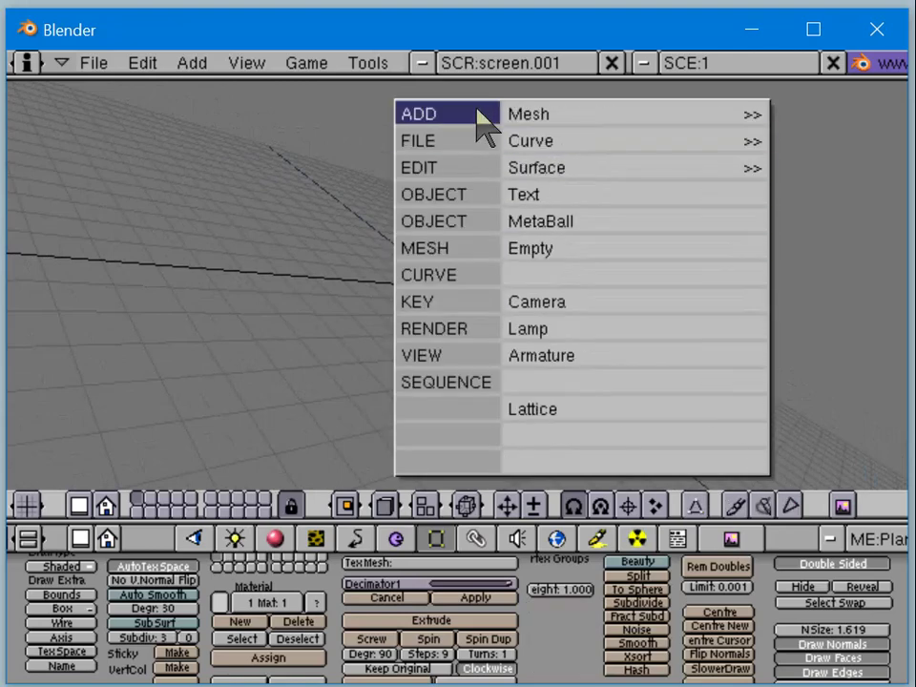
left_click(557, 333)
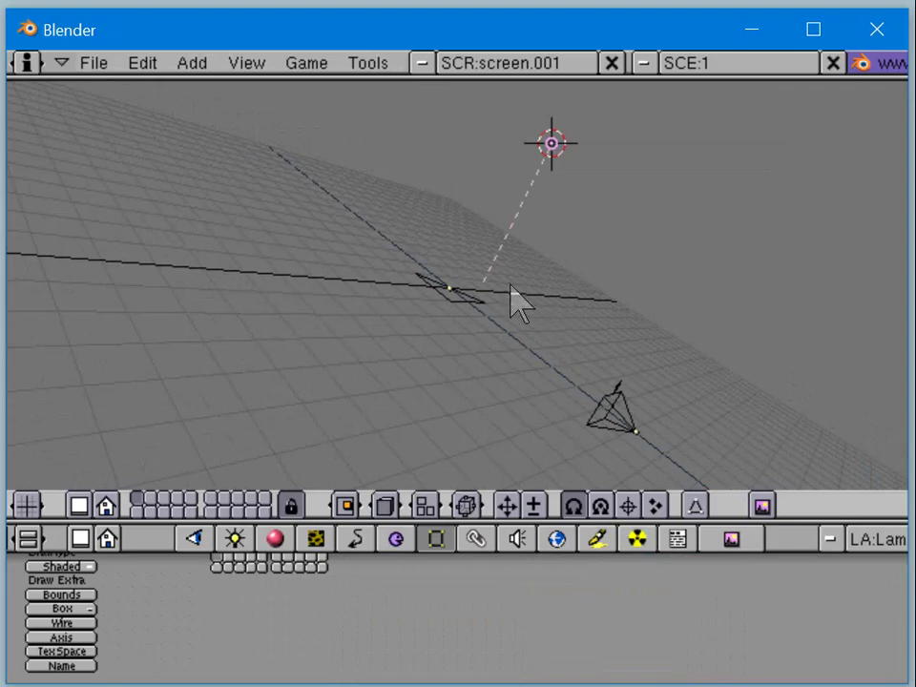
Step: Examine the lamp's position relative to the triangle from several angles and distances
middle_click_drag(517, 302, 361, 436)
scroll(448, 355, "up", 4)
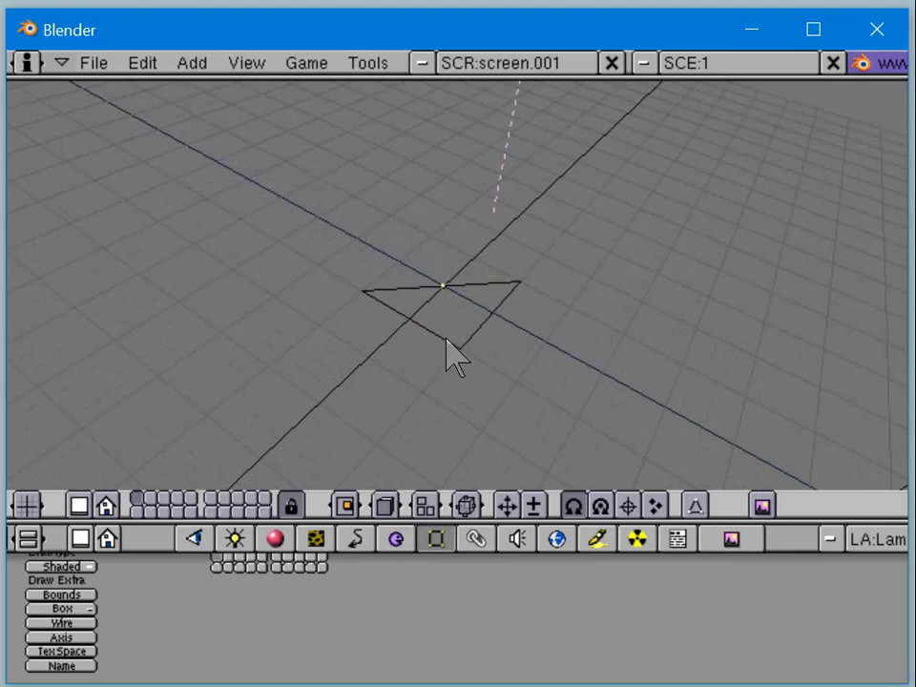
middle_click_drag(447, 339, 376, 374)
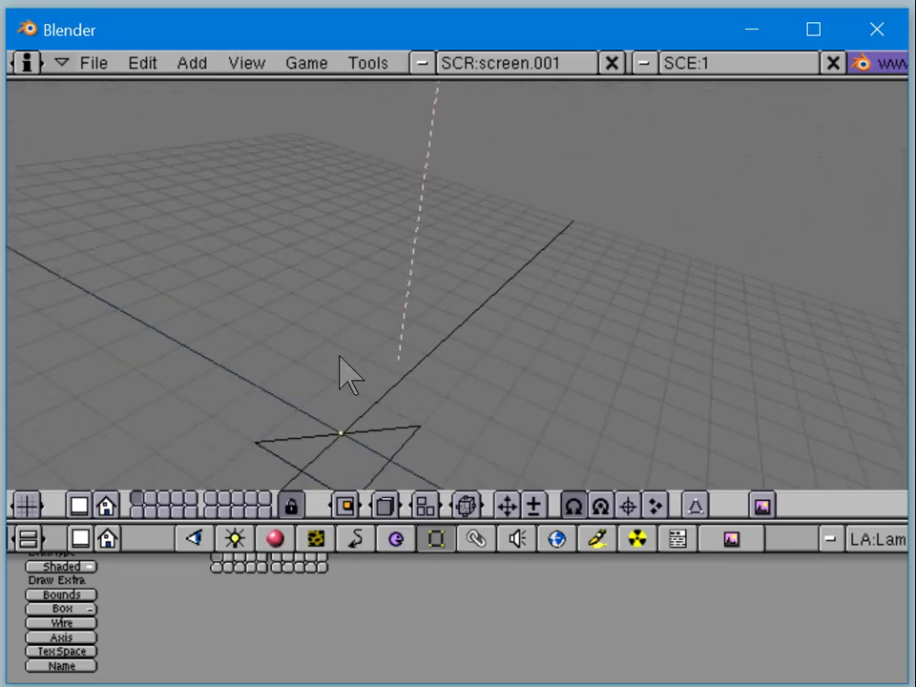
right_click(372, 357)
middle_click_drag(364, 409, 429, 393)
scroll(429, 396, "down", 3)
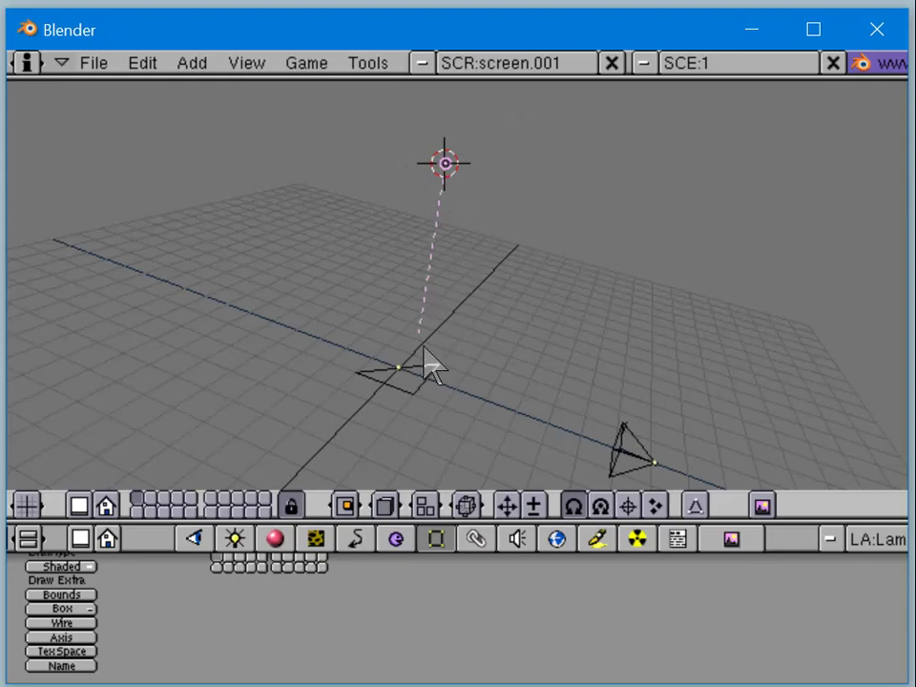
scroll(455, 341, "up", 3)
middle_click_drag(454, 342, 548, 204)
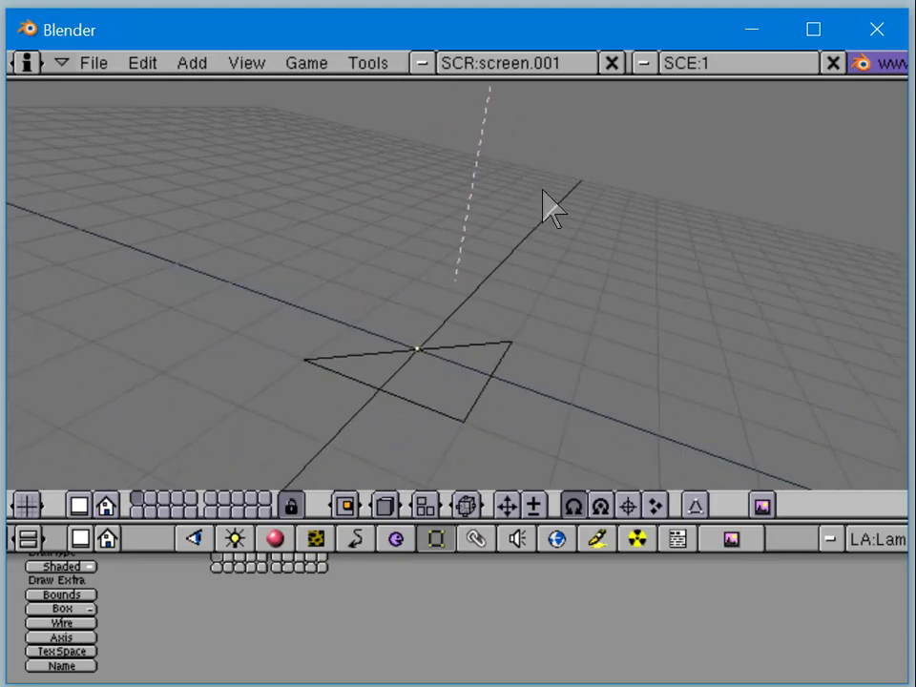
Step: Select the triangle and check the direction of its normal relative to the lamp in edit mode
right_click(446, 368)
key("Tab")
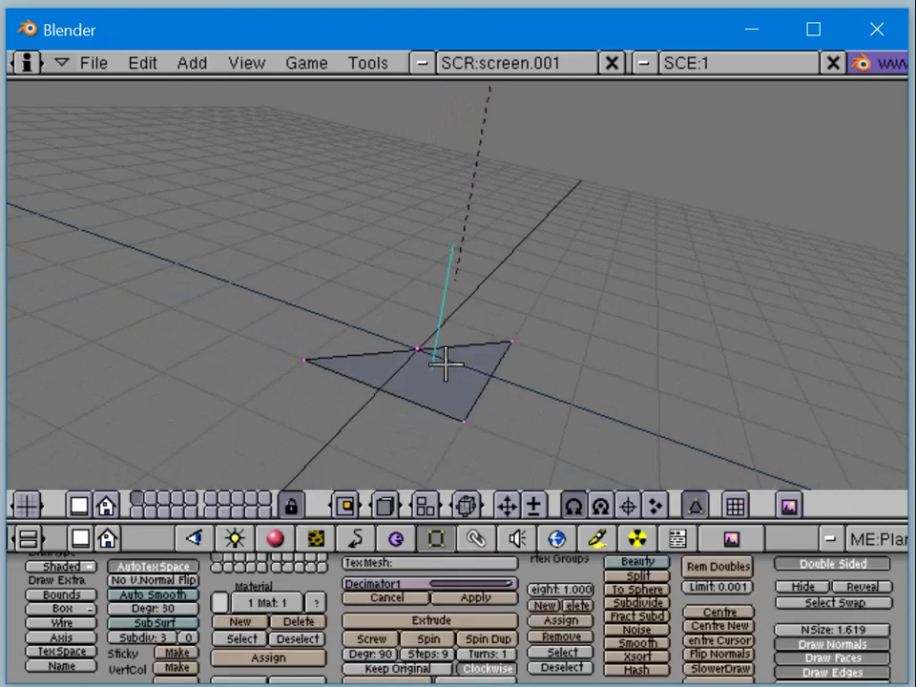
key("Tab")
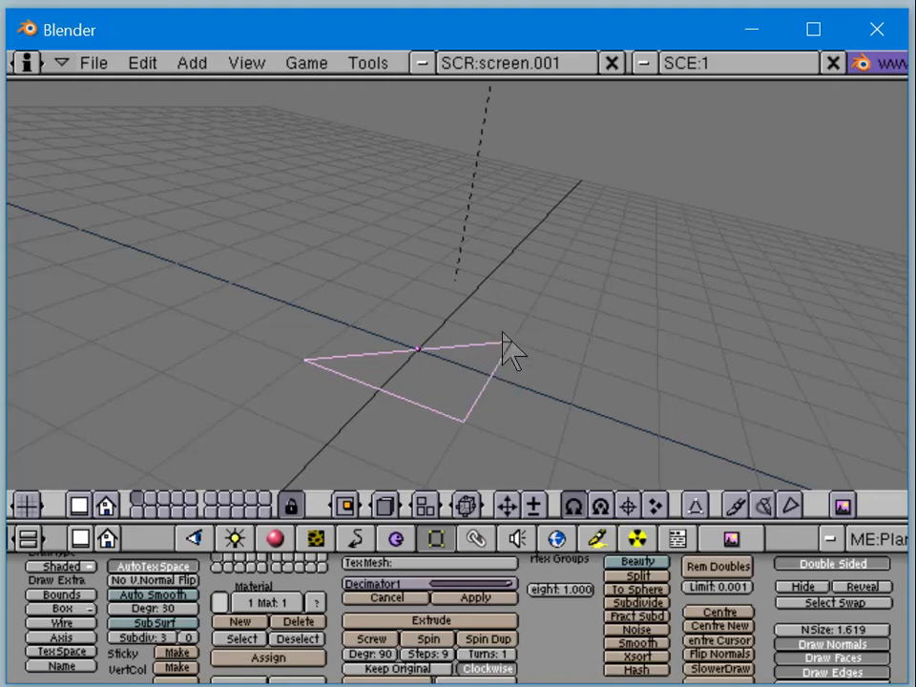
Step: Switch the viewport to shaded display and try rotating the triangle in object mode
middle_click_drag(501, 343, 313, 321)
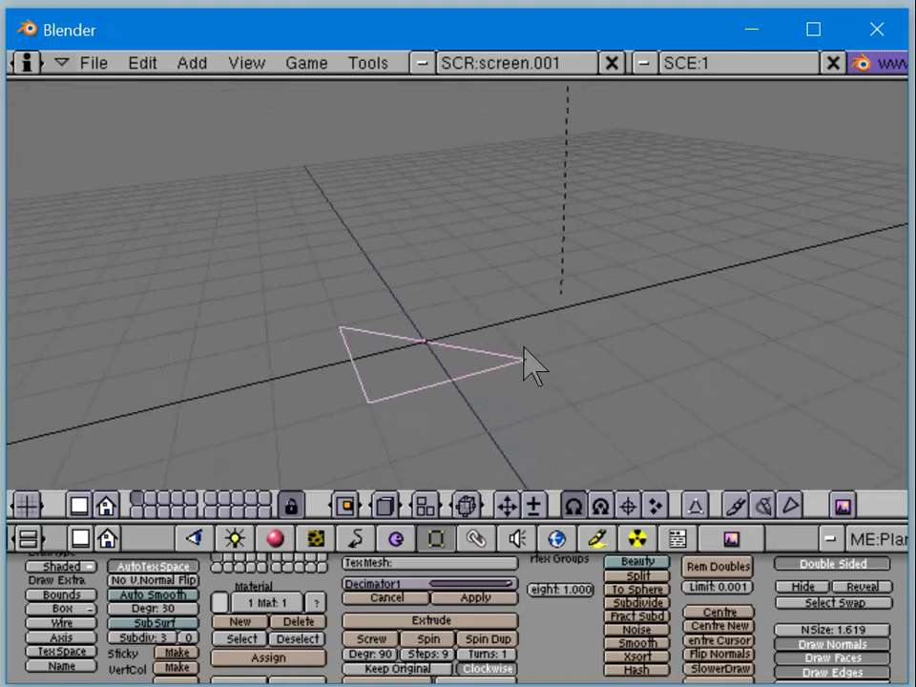
scroll(506, 367, "down", 4)
middle_click_drag(506, 348, 408, 310)
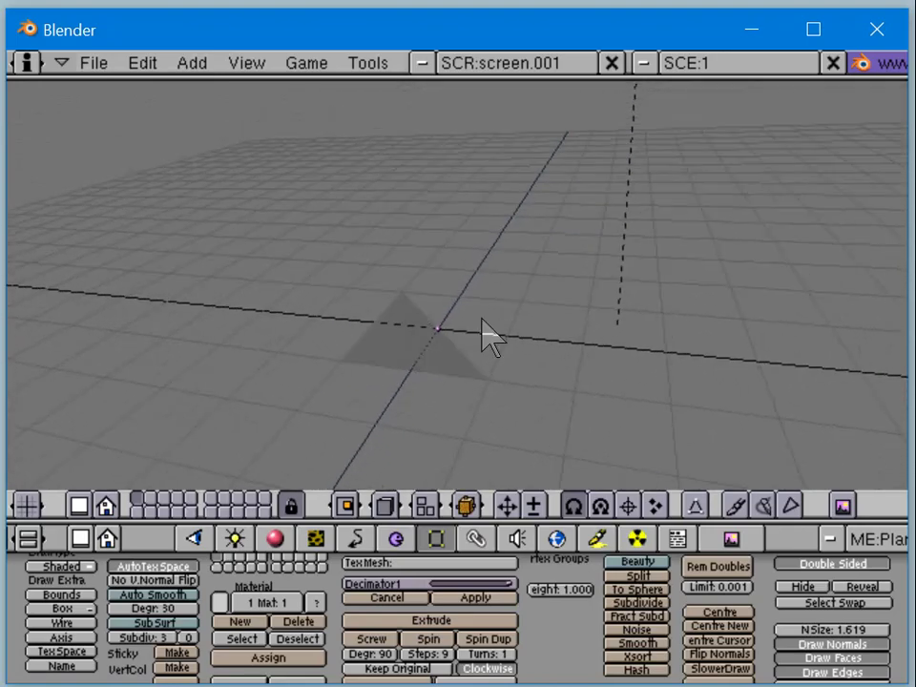
key("r")
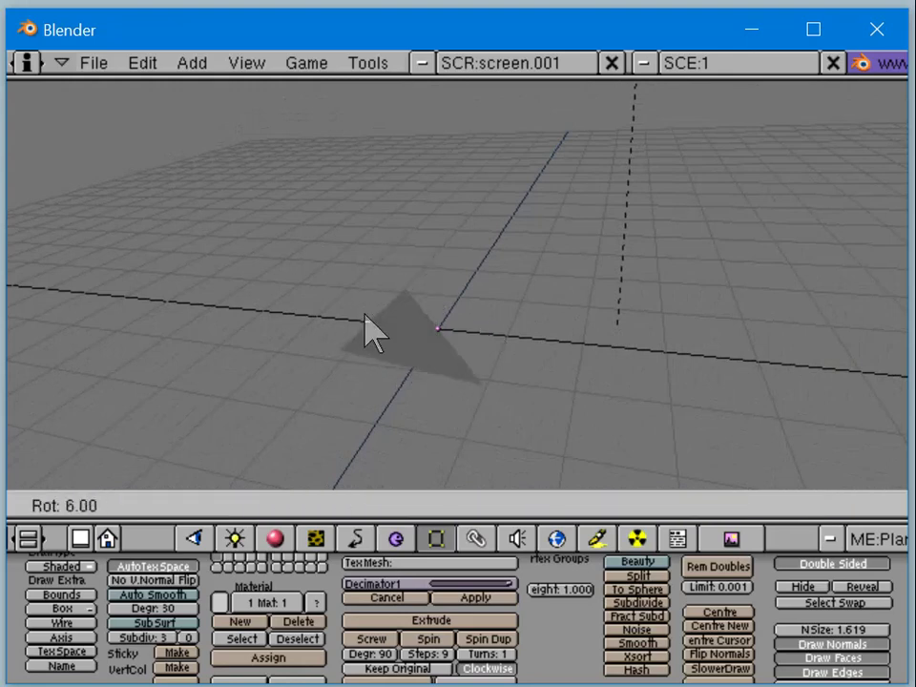
left_click(366, 330)
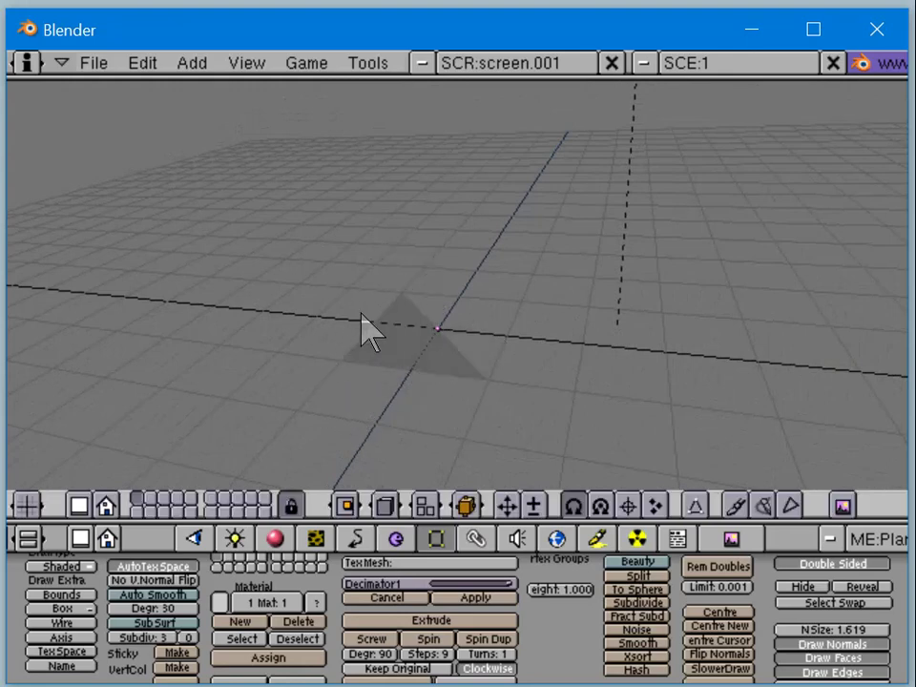
Step: Try moving one corner vertex of the triangle in edit mode to see how its face responds, and return to object mode
key("Tab")
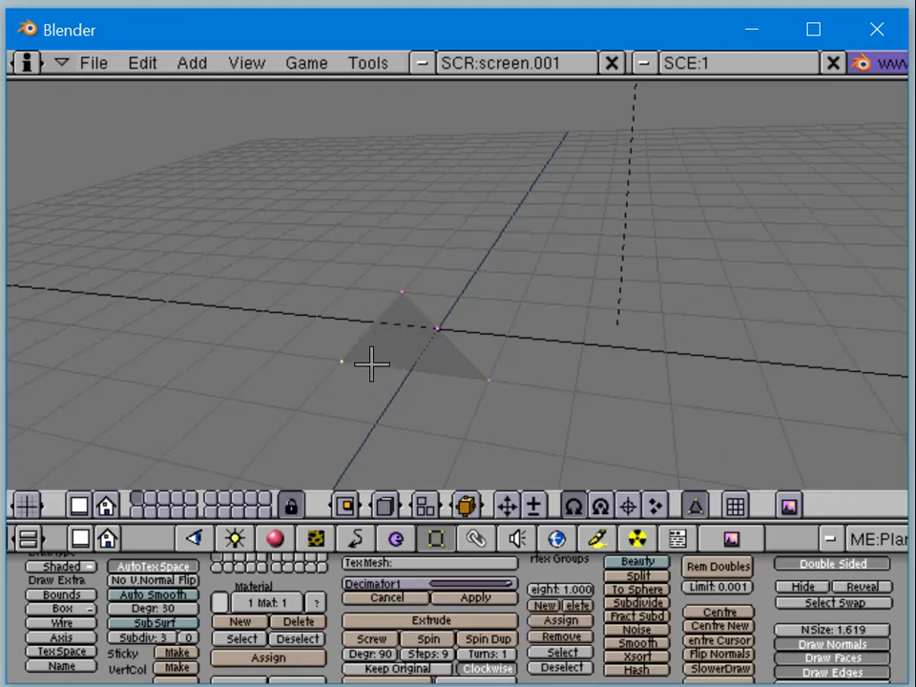
key("g")
key("Escape")
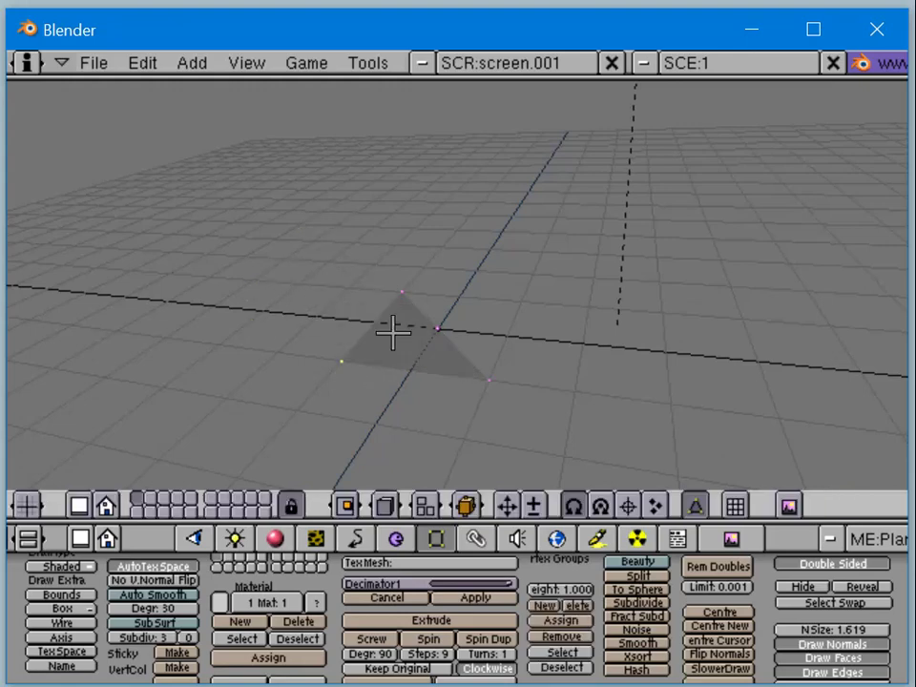
middle_click_drag(393, 331, 257, 343)
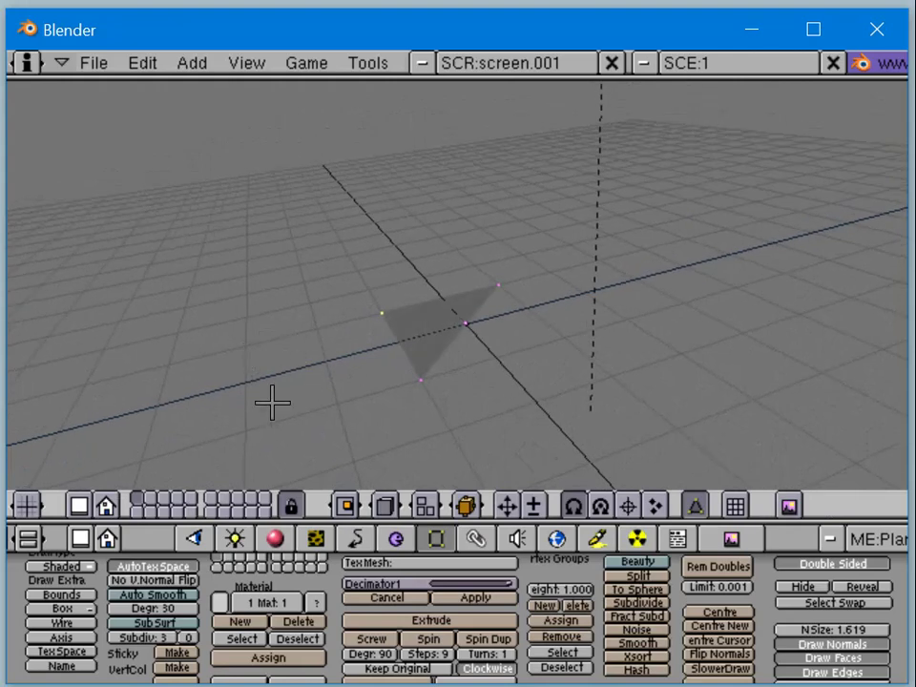
key("g")
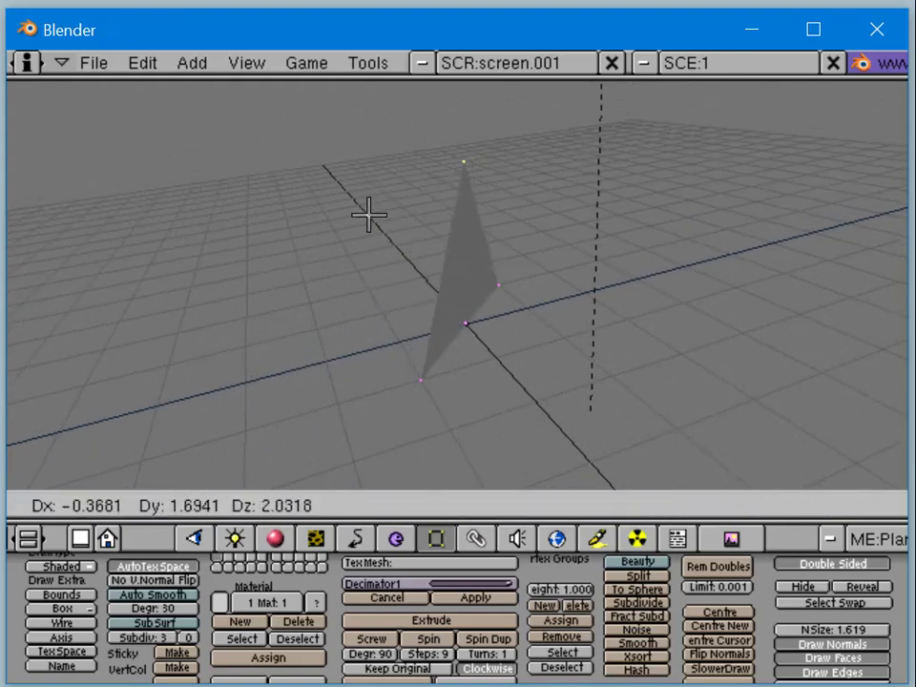
left_click(241, 312)
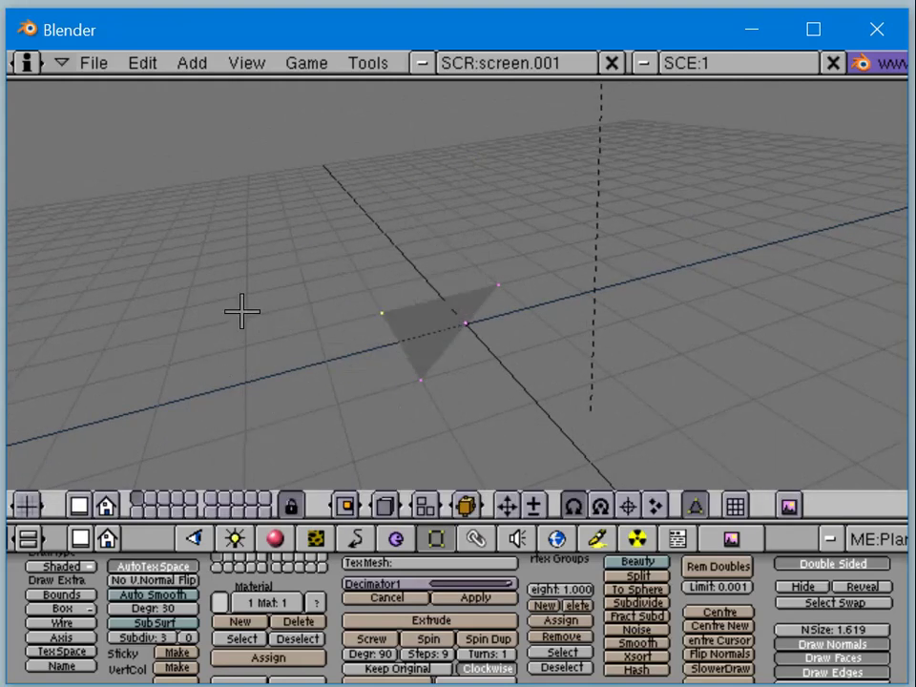
middle_click_drag(251, 334, 449, 353)
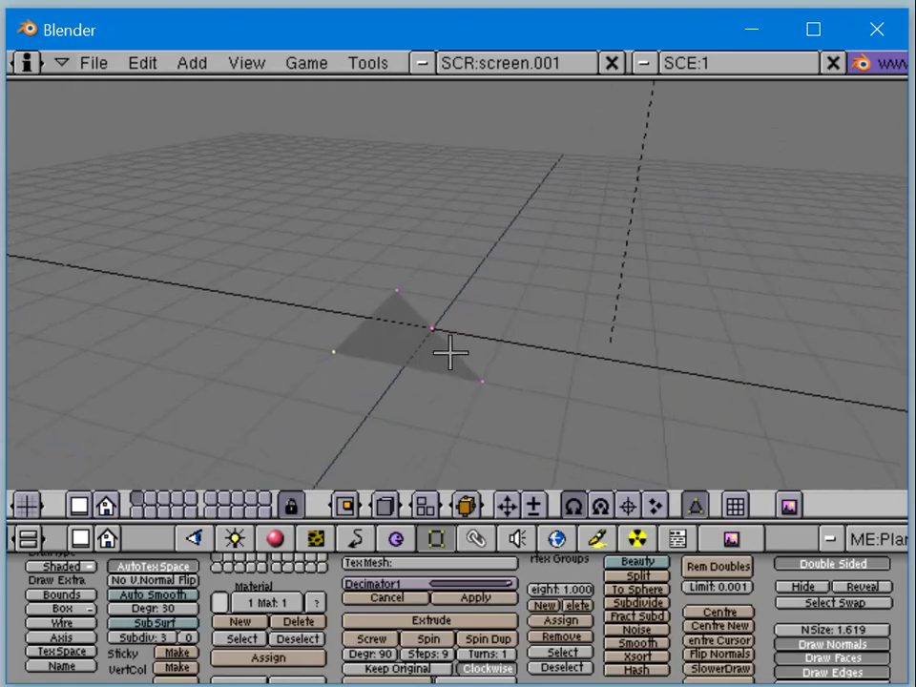
key("Tab")
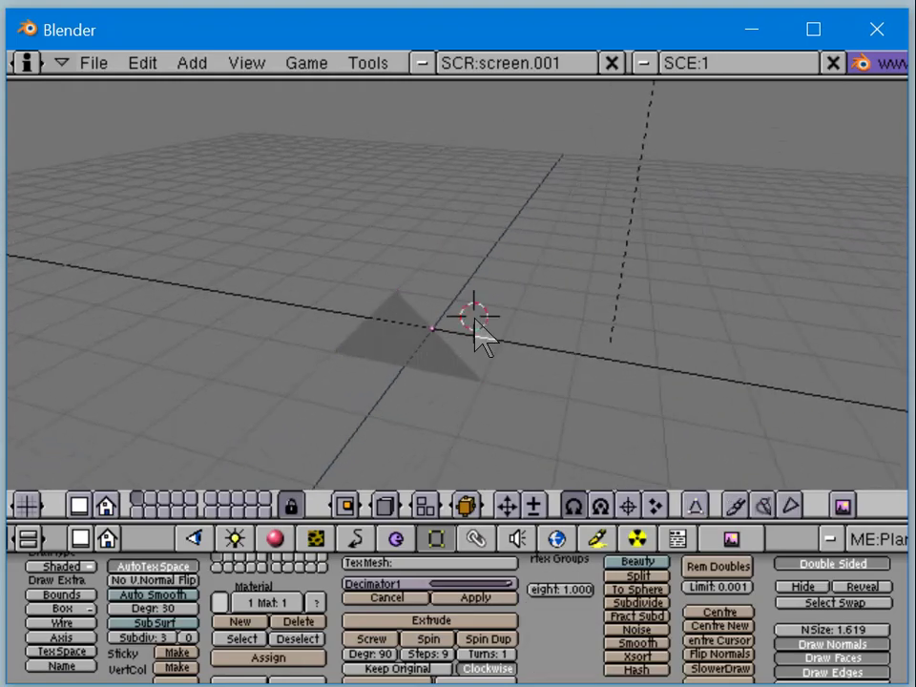
Step: Add a camera, look through it and move it back until the whole triangle fits the frame, leaving the triangle selected
key("space")
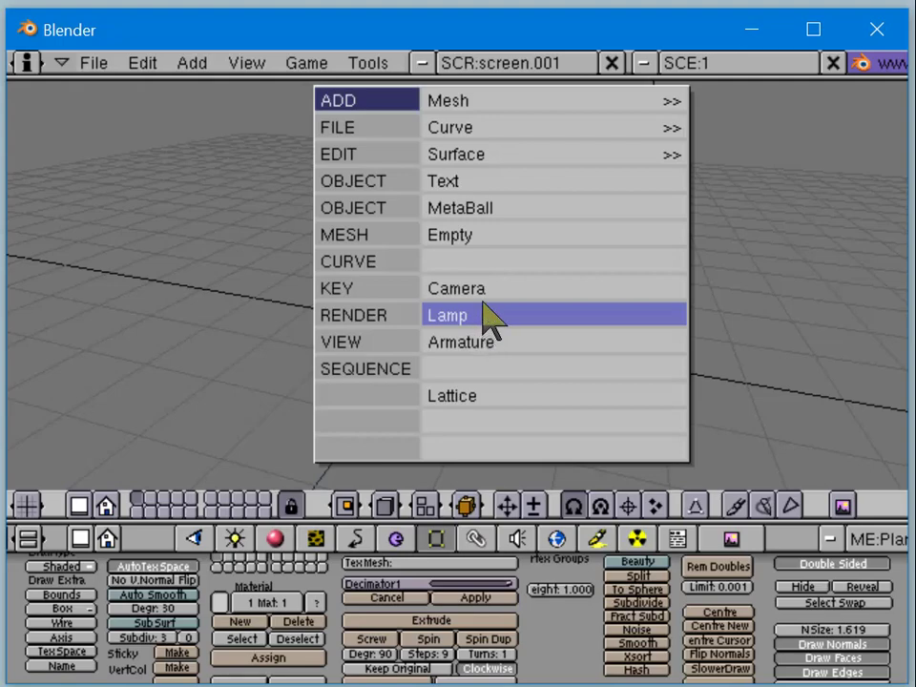
left_click(485, 290)
key("KP_0")
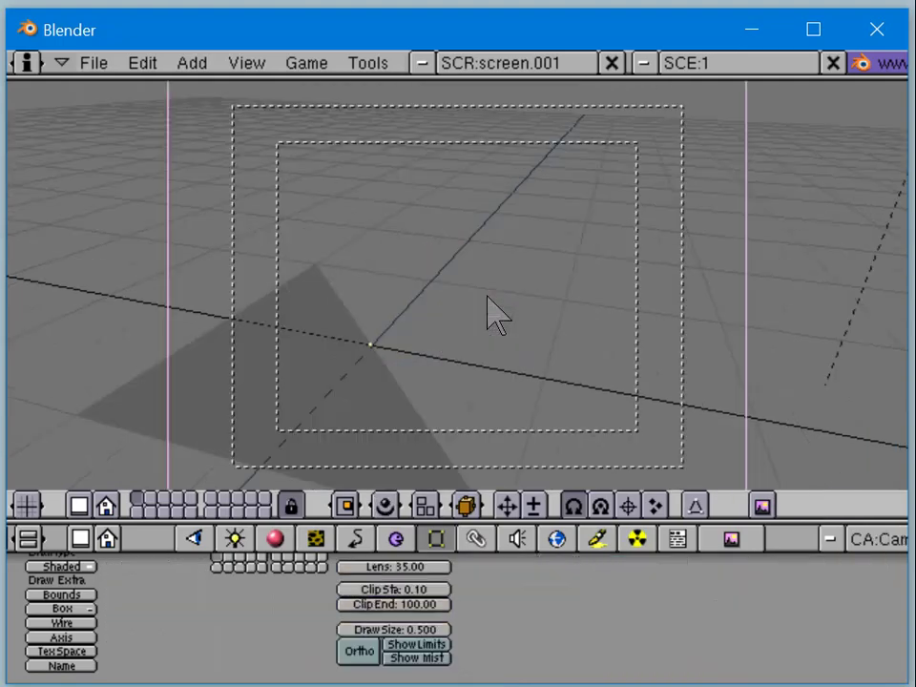
key("g")
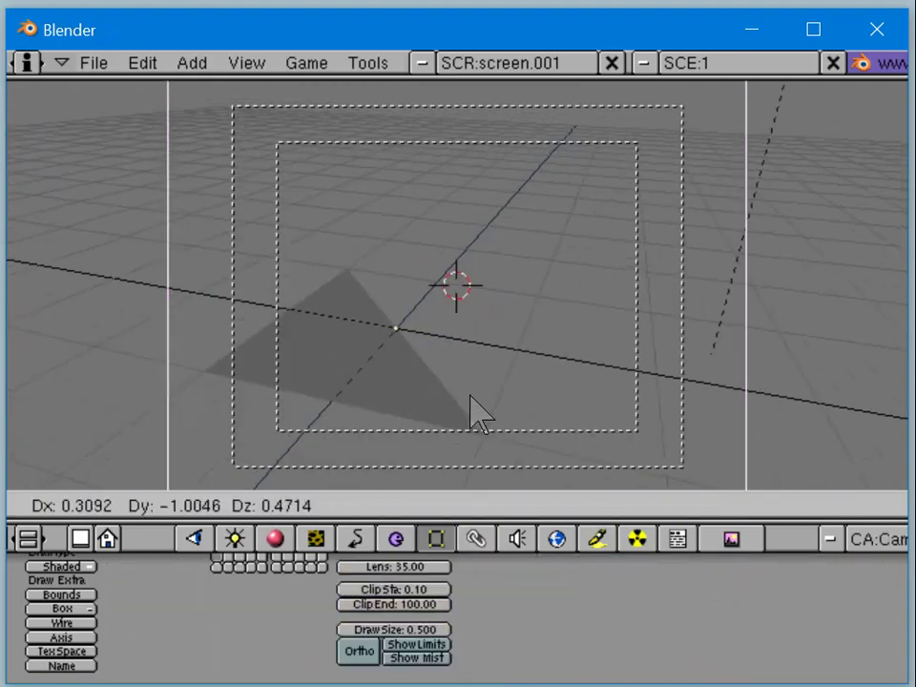
left_click(431, 353)
right_click(406, 337)
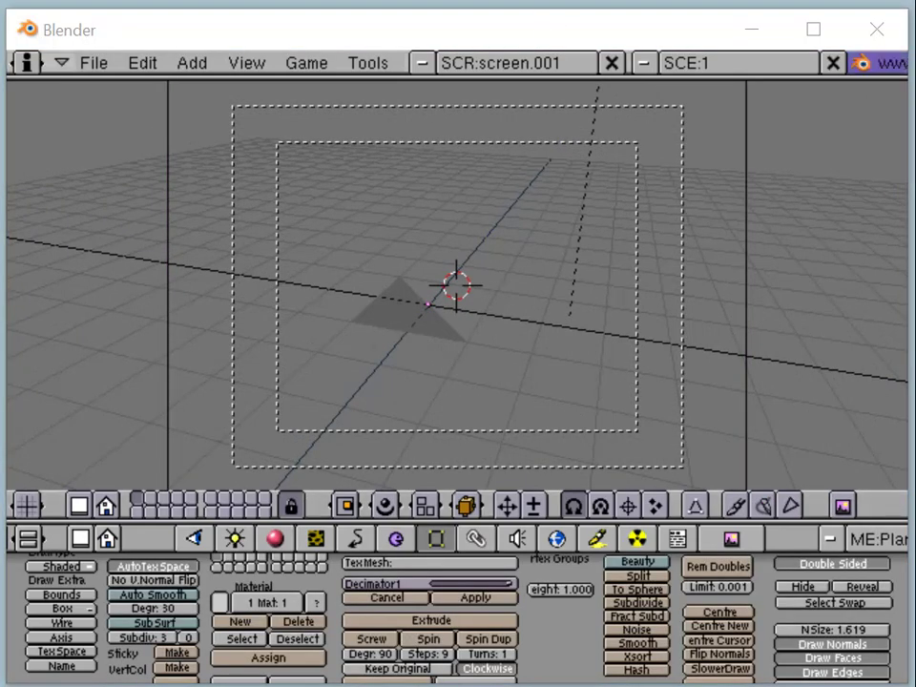
Step: Set the render output to DispView and test-render the empty third layer
key("Escape")
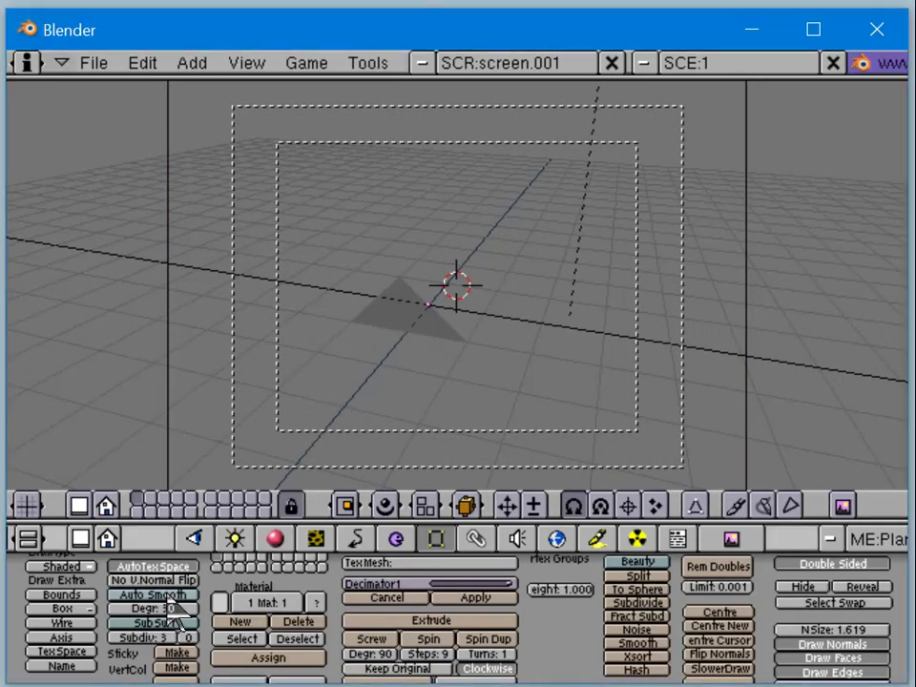
scroll(168, 633, "down", 1)
left_click(170, 500)
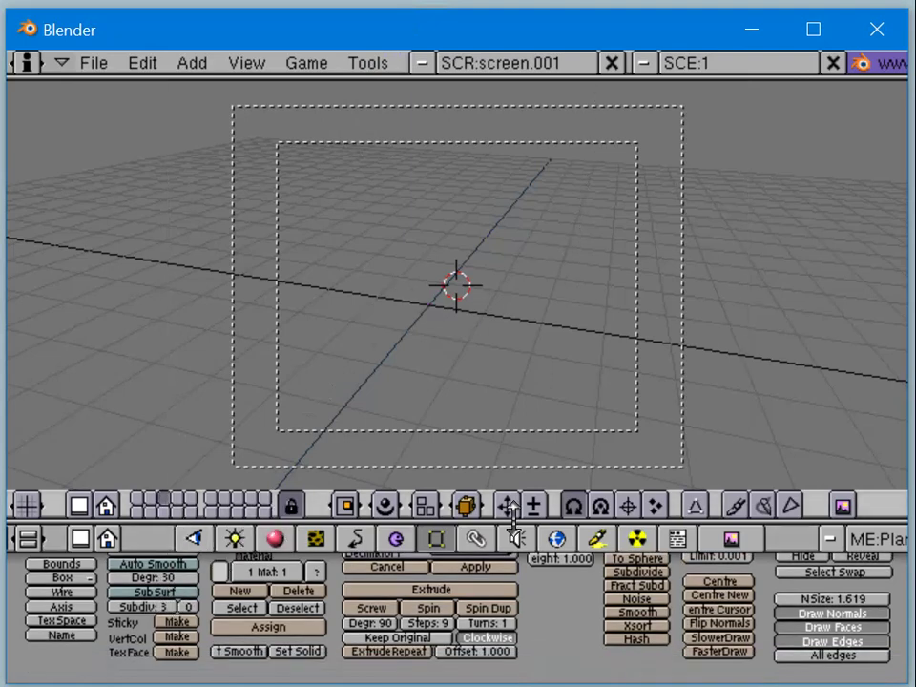
left_click(731, 538)
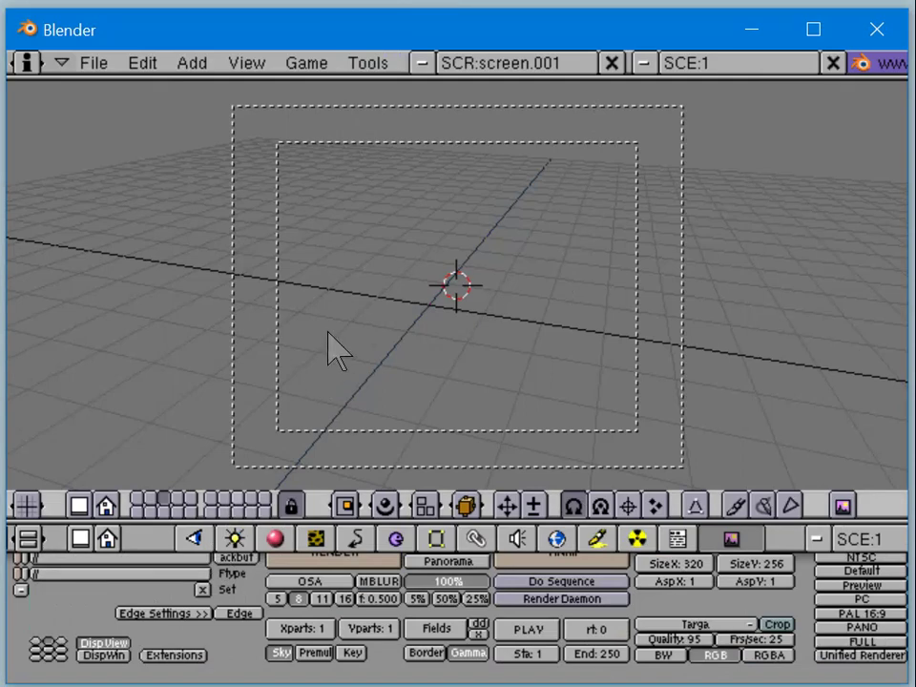
key("F12")
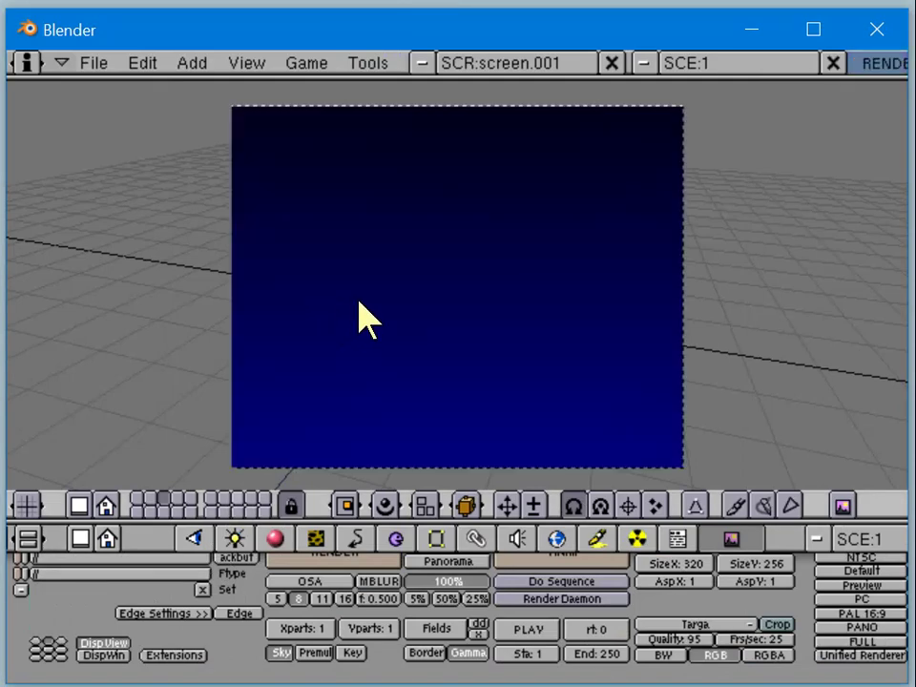
key("Escape")
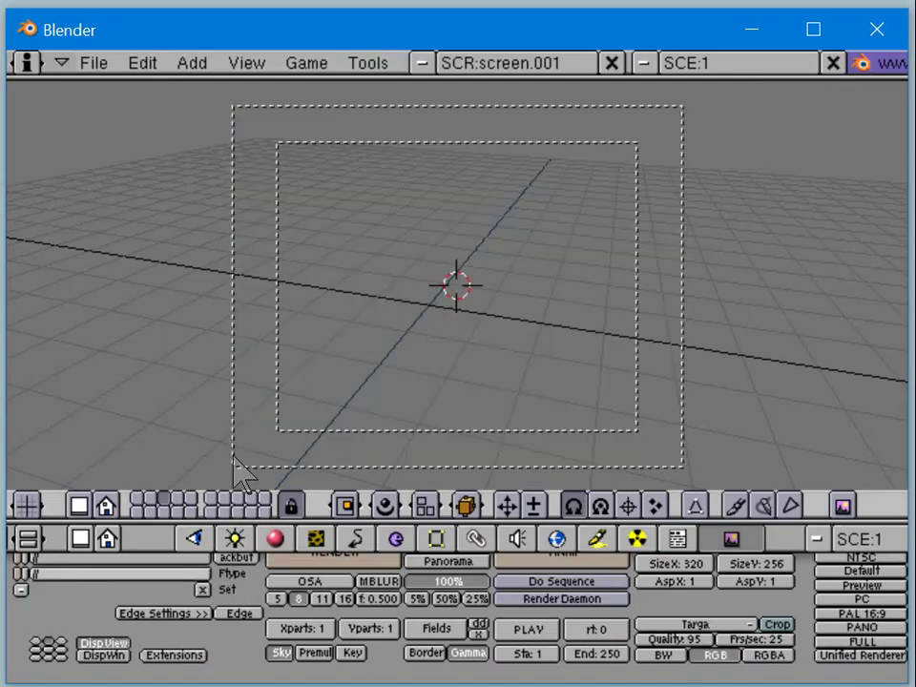
Step: Return to the first layer and render the triangle through the camera
left_click(137, 498)
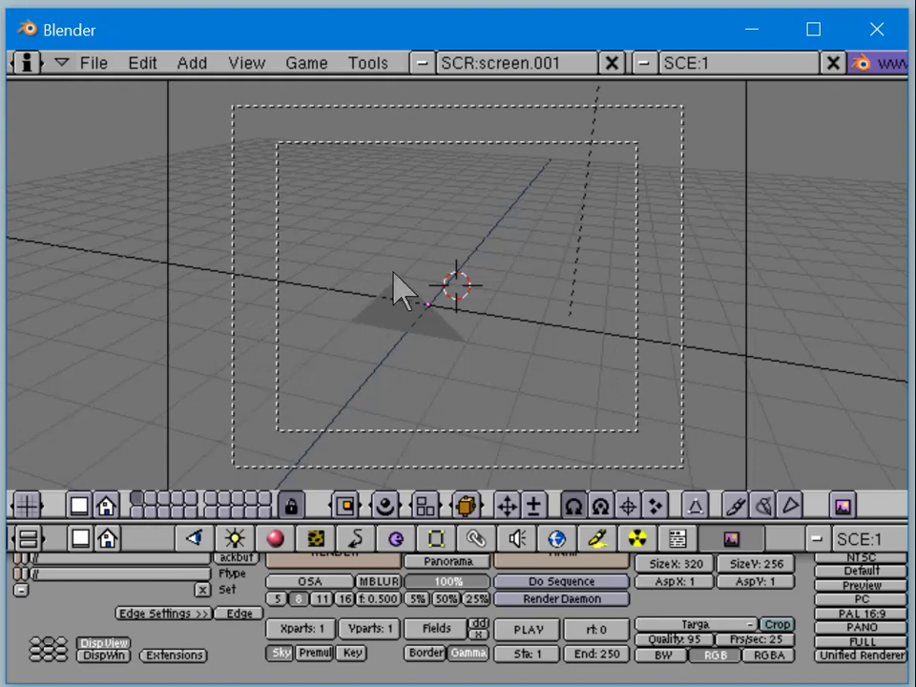
key("F12")
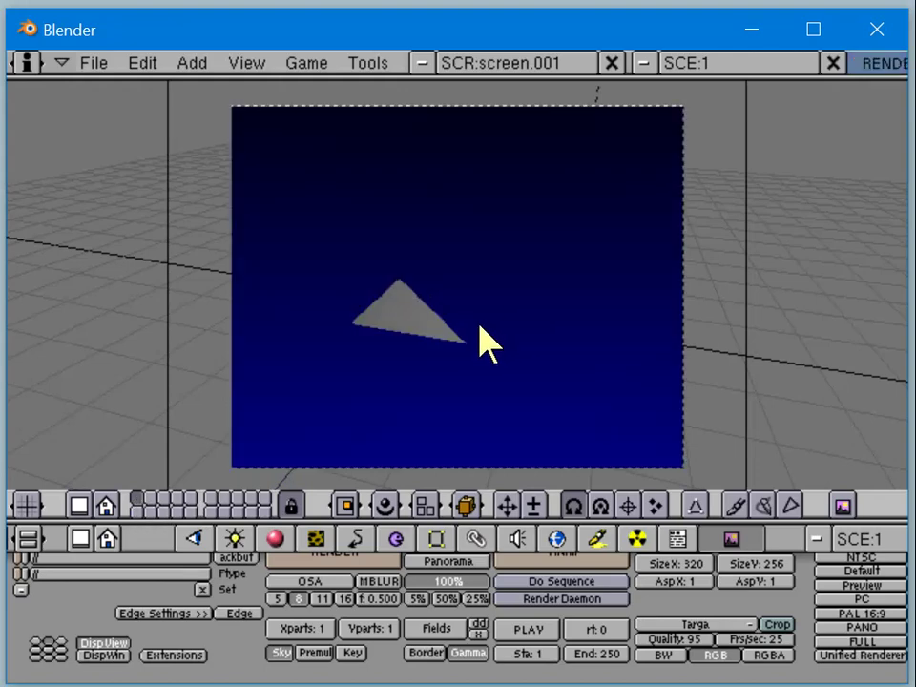
key("Escape")
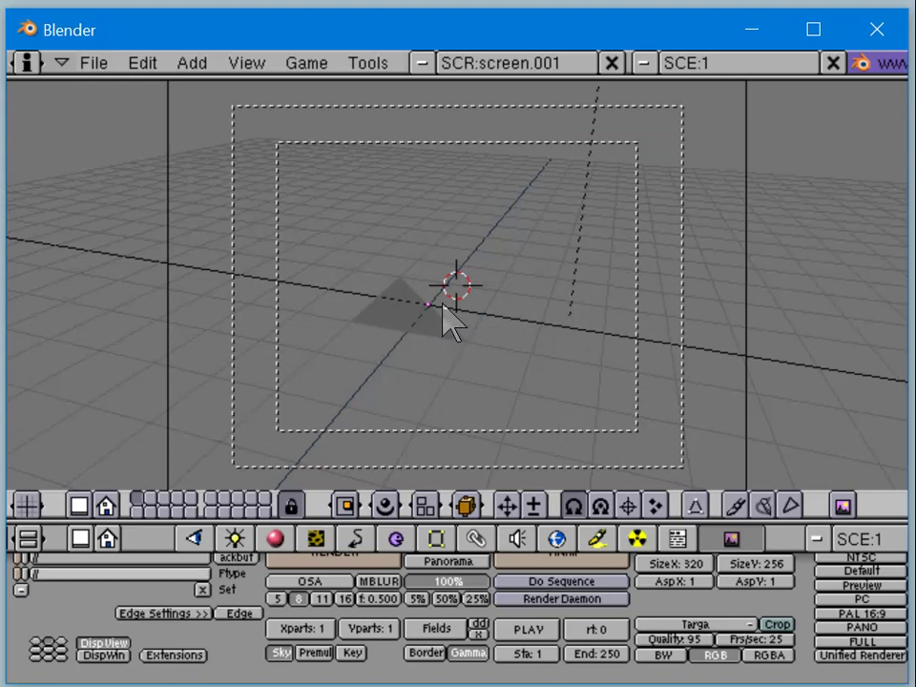
Step: Tilt the triangle about 32 degrees around X with a free two-axis rotation and render it
key("r")
key("r")
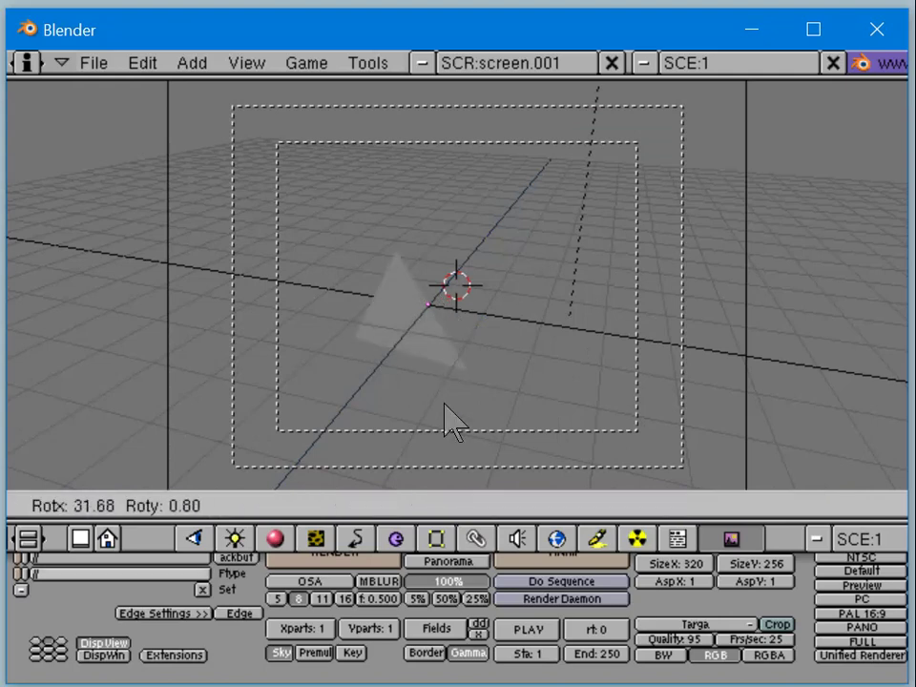
left_click(455, 420)
key("F12")
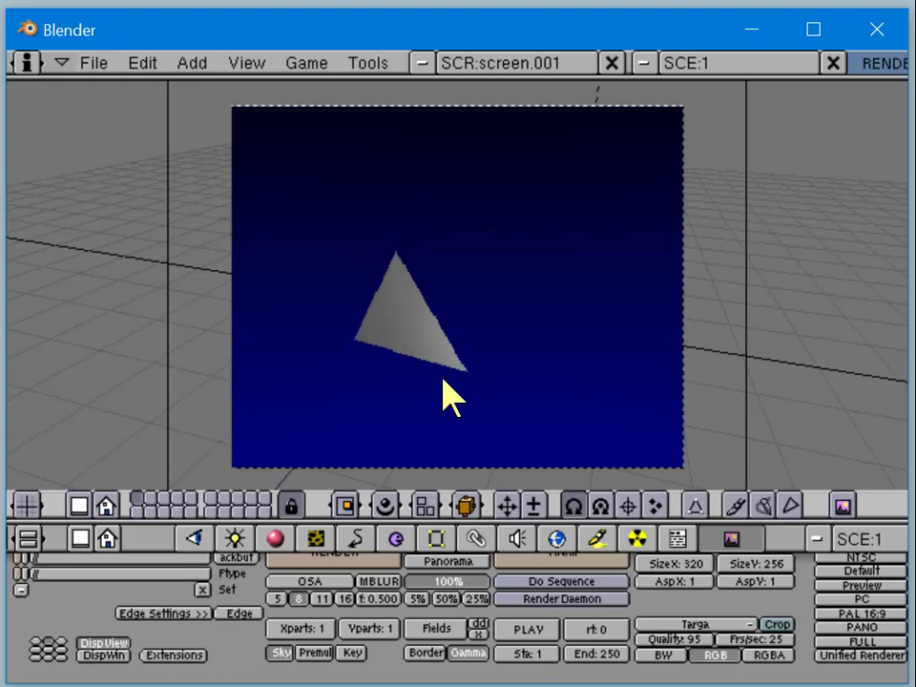
key("Escape")
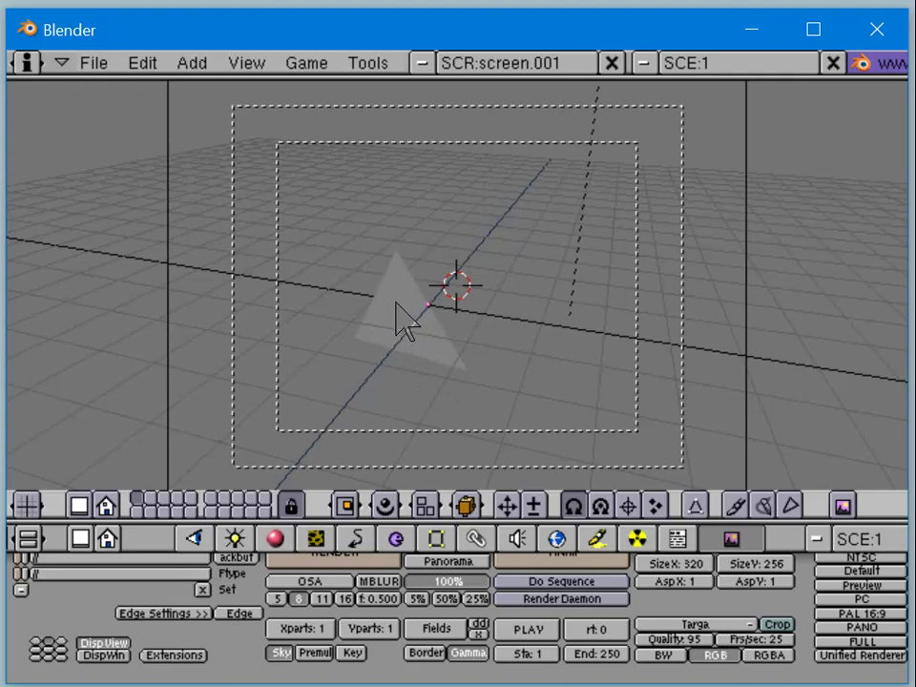
Step: Tilt the triangle back to a flatter angle with a free two-axis rotation and render it again
key("r")
key("Escape")
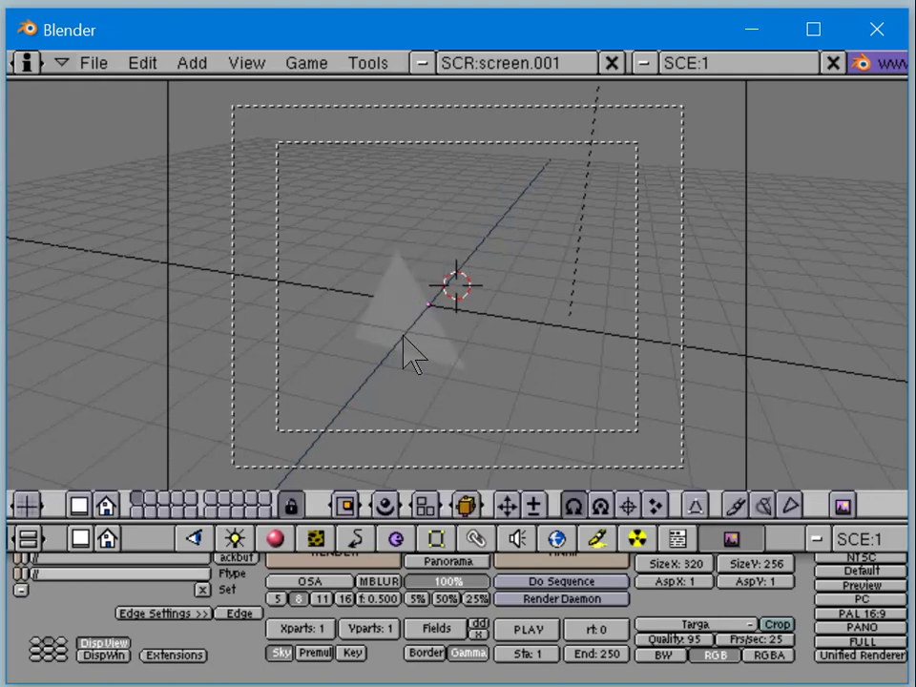
left_click(402, 335)
key("r")
key("r")
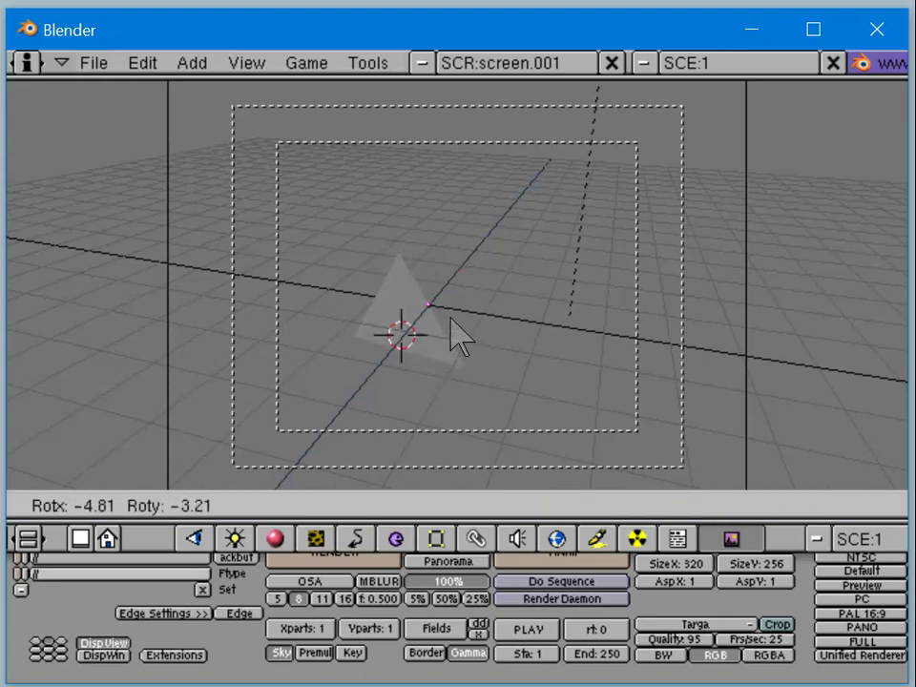
left_click(491, 241)
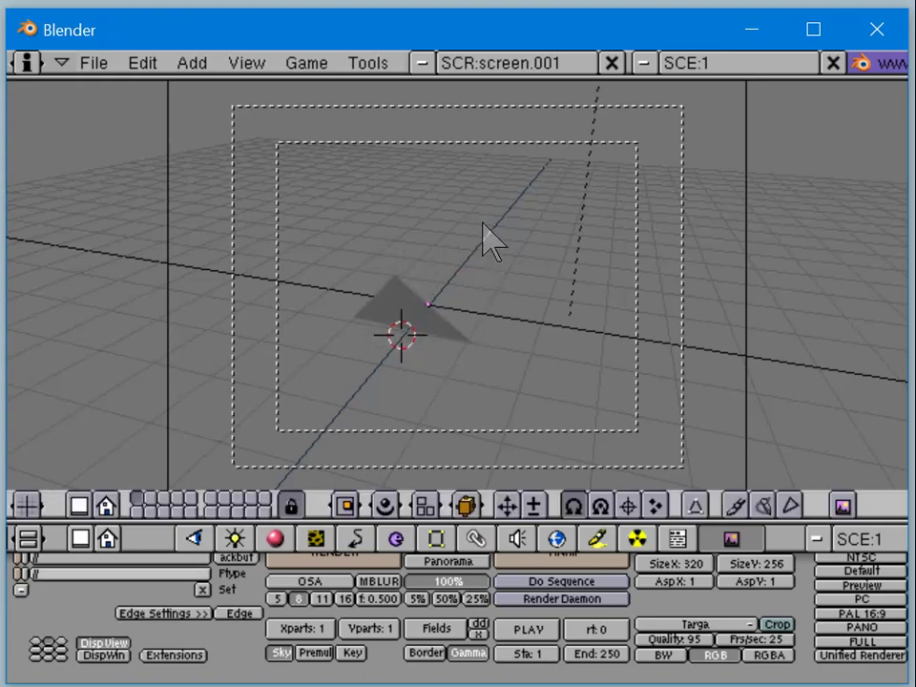
key("F12")
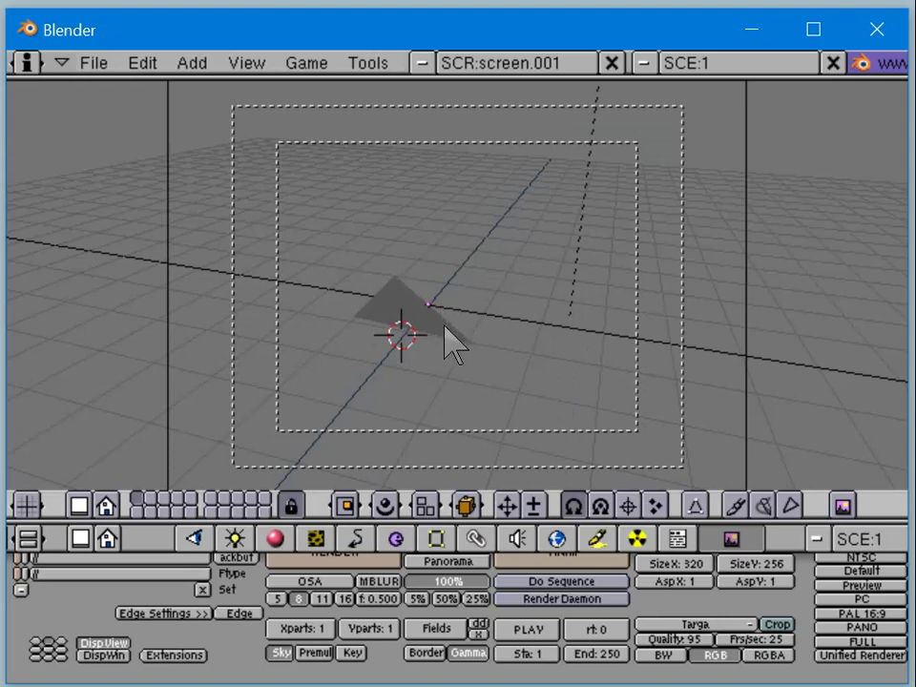
Step: Tilt the triangle about -21 degrees around X until it is nearly edge-on to the camera, and render the result
key("r")
key("r")
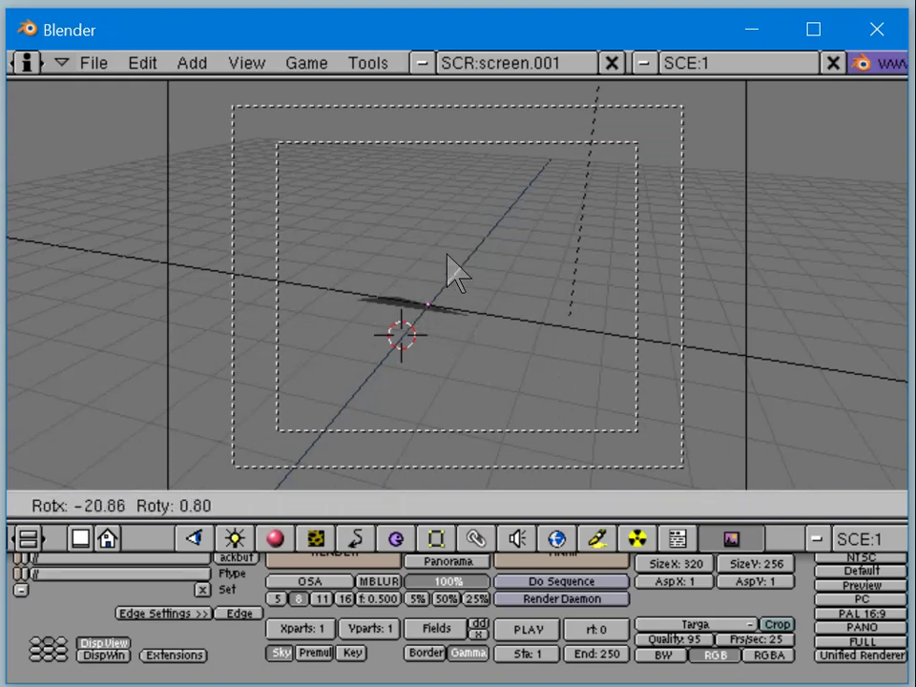
left_click(449, 268)
key("F12")
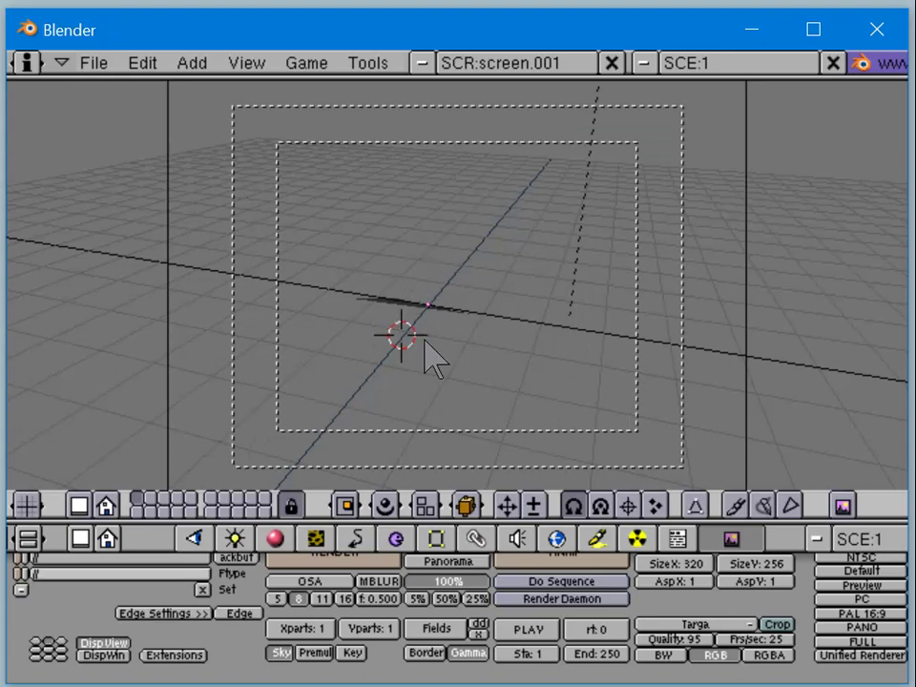
Step: Rotate the triangle about -28 degrees in the camera view and turn it further with a free two-axis rotation
key("r")
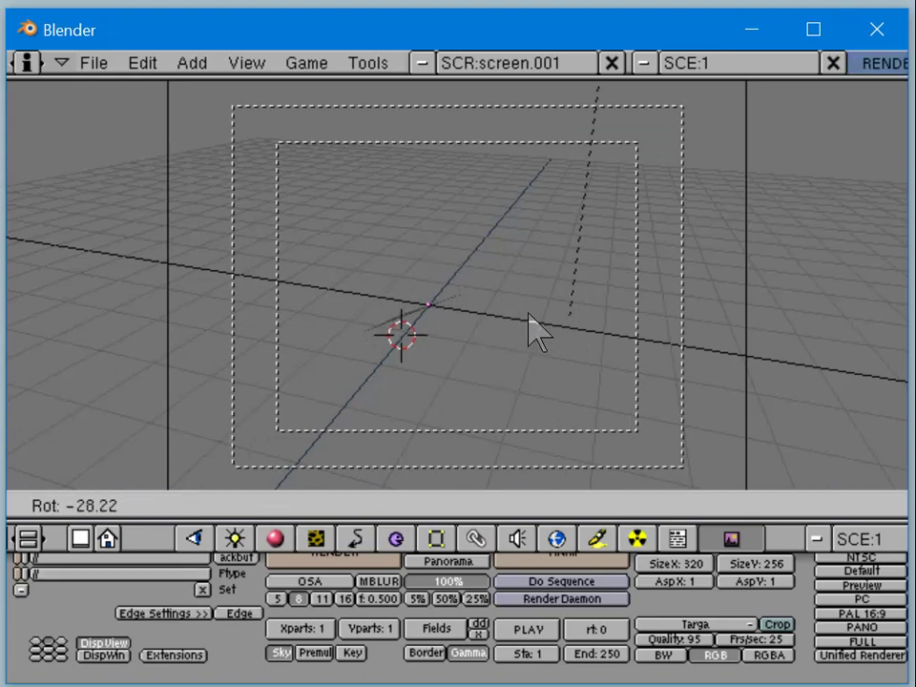
left_click(528, 305)
key("r")
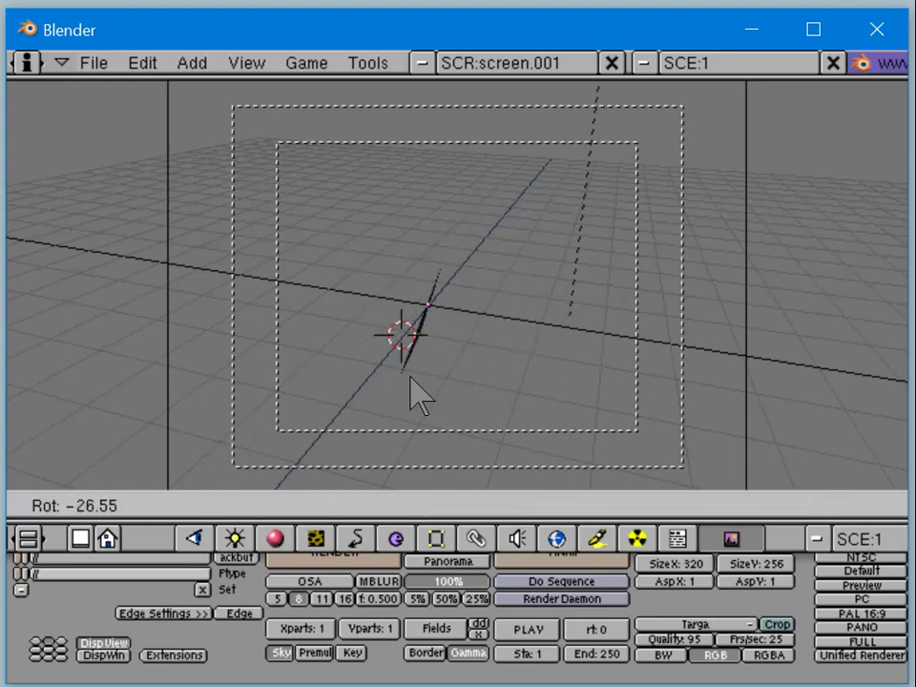
key("r")
left_click(446, 382)
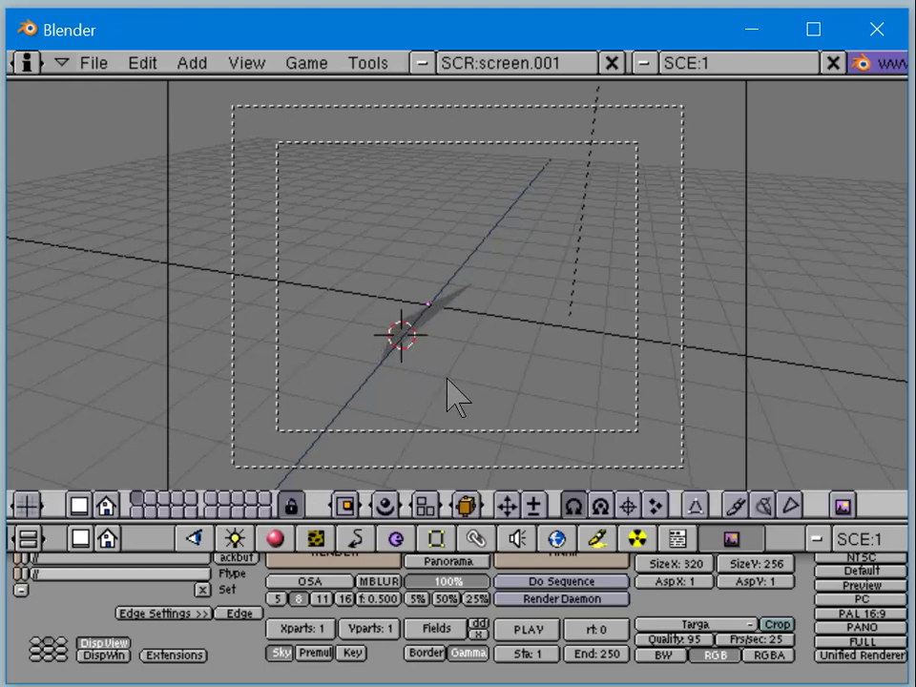
Step: Rotate the triangle about 1.5 degrees in the camera view and render it
key("r")
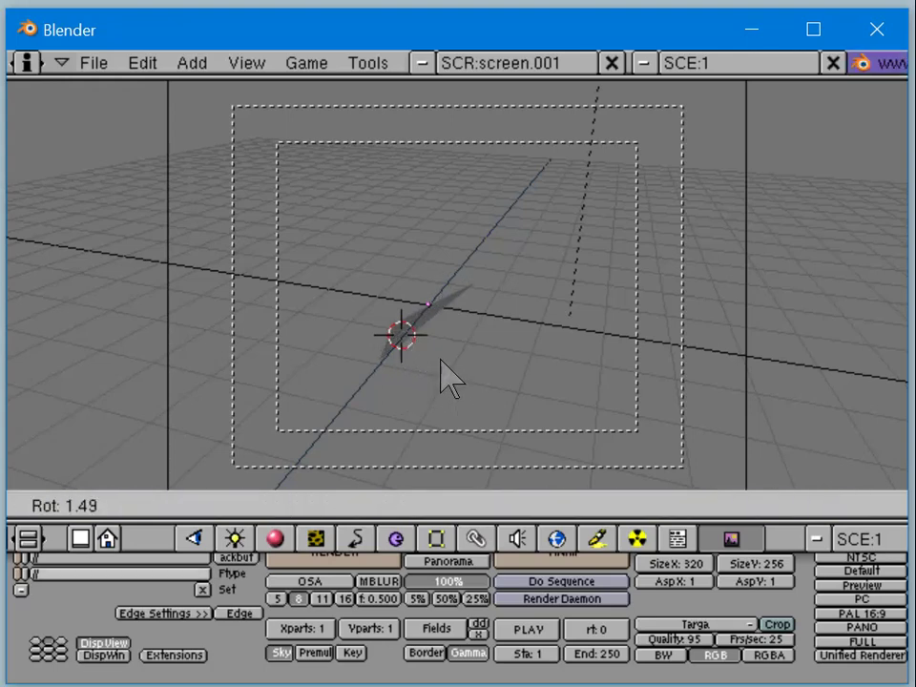
left_click(439, 361)
key("F12")
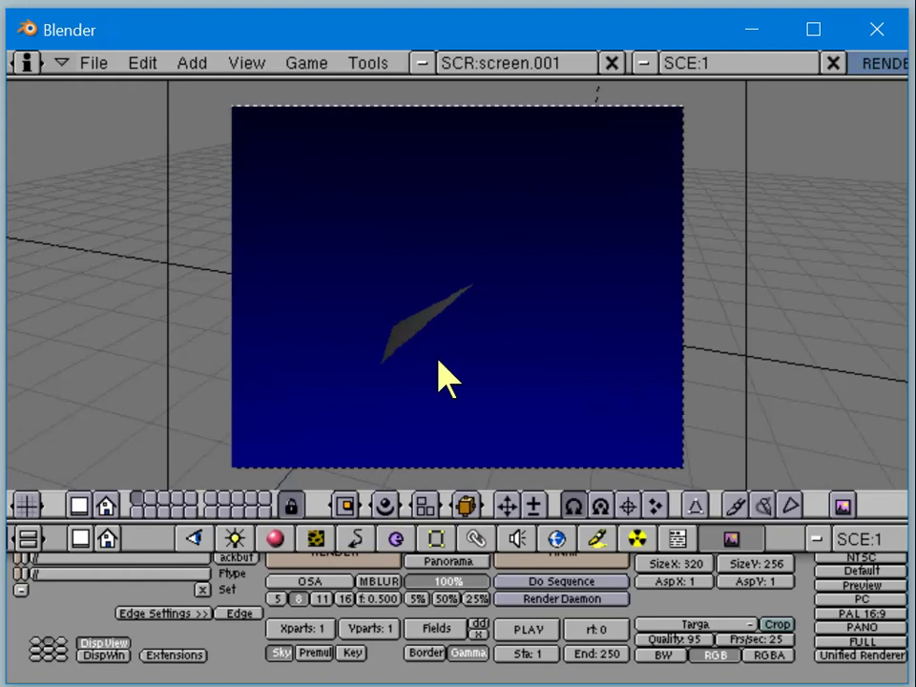
key("Escape")
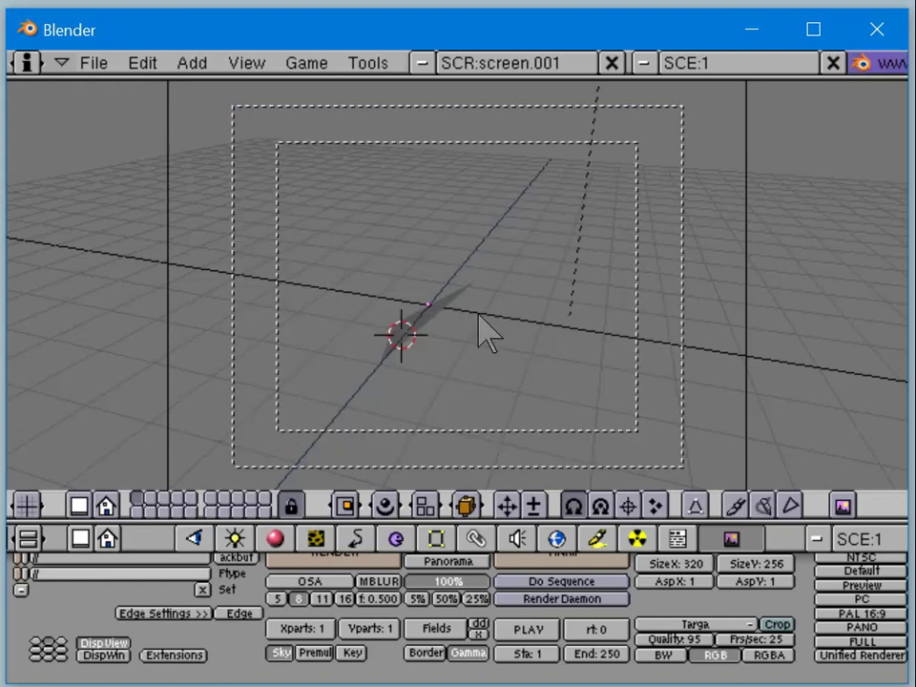
Step: Rotate the triangle until its long tip points down to the right, and render it again
key("r")
left_click(464, 422)
key("F12")
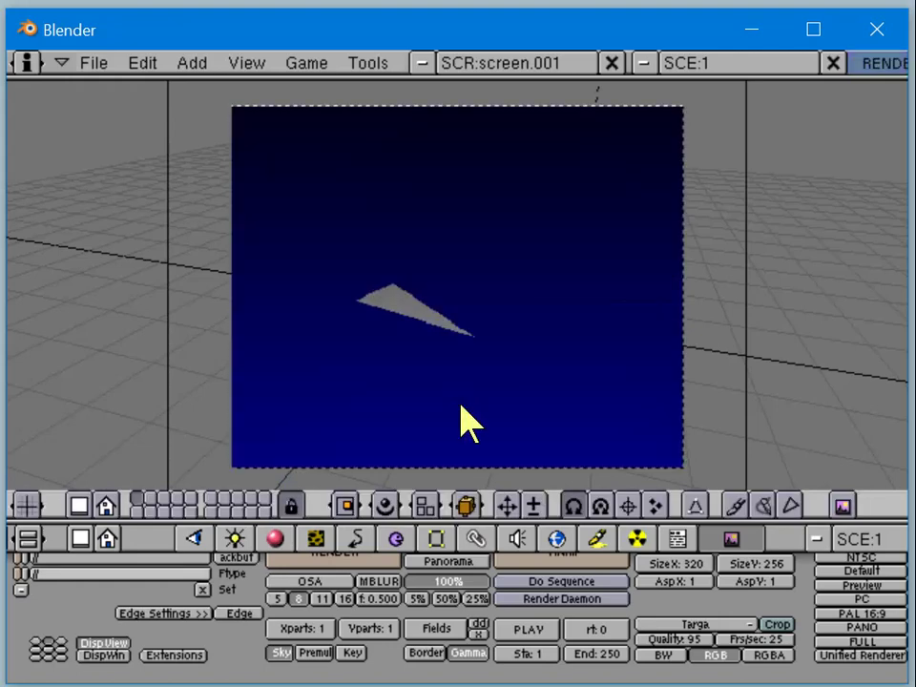
key("Escape")
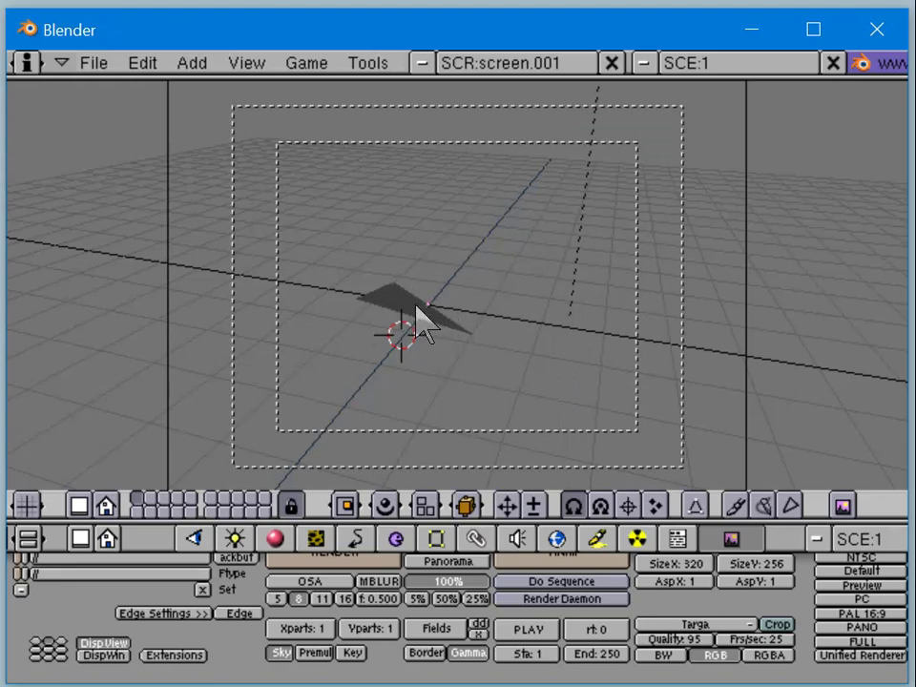
Step: Extrude the triangle's front edge downward into a new face by about -0.71 in X, -0.77 in Y and -1.17 in Z
key("Tab")
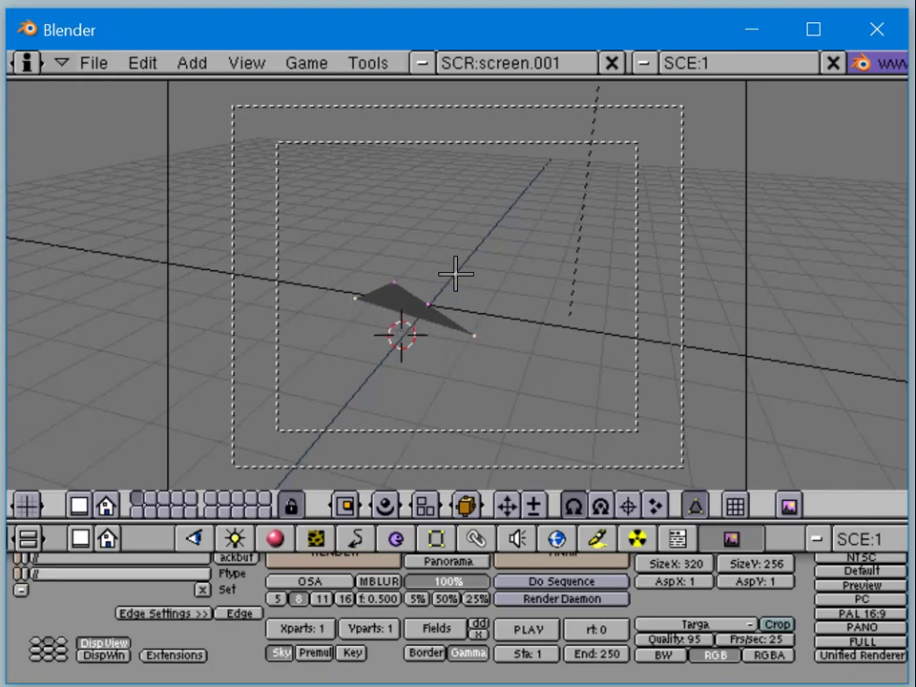
key("r")
key("Escape")
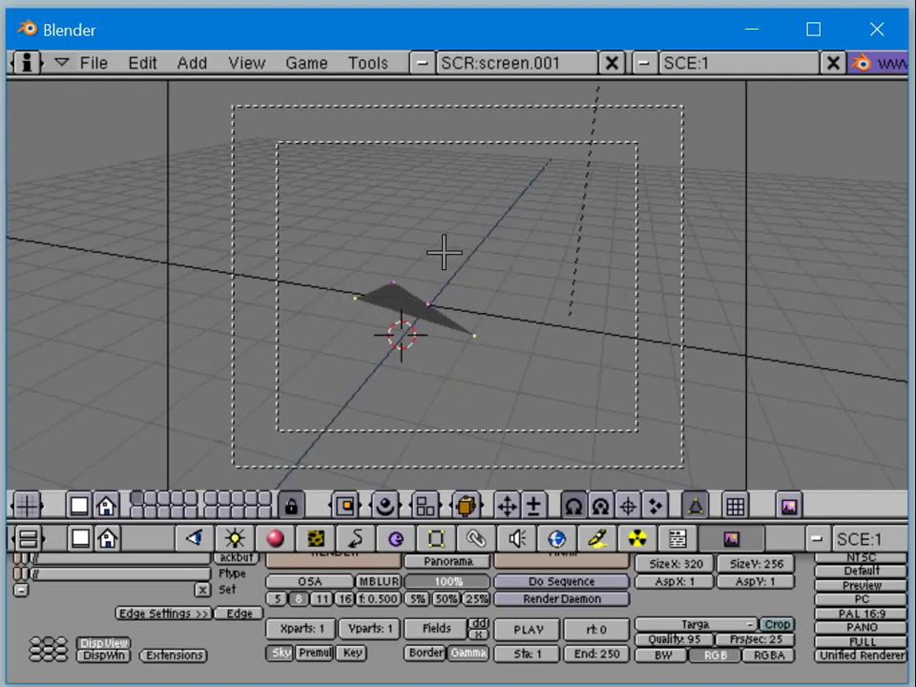
key("e")
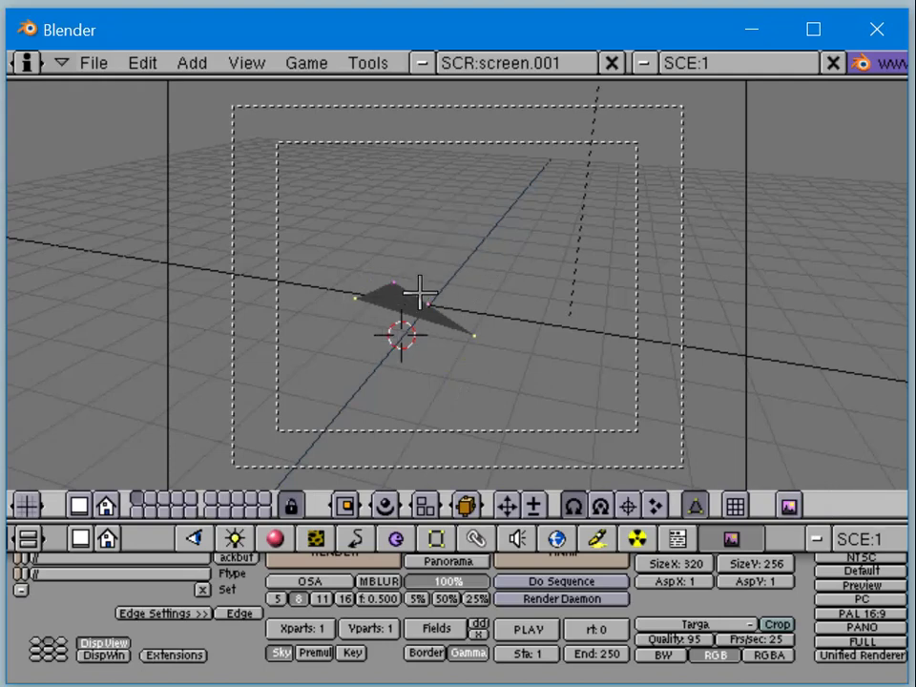
key("e")
left_click(429, 279)
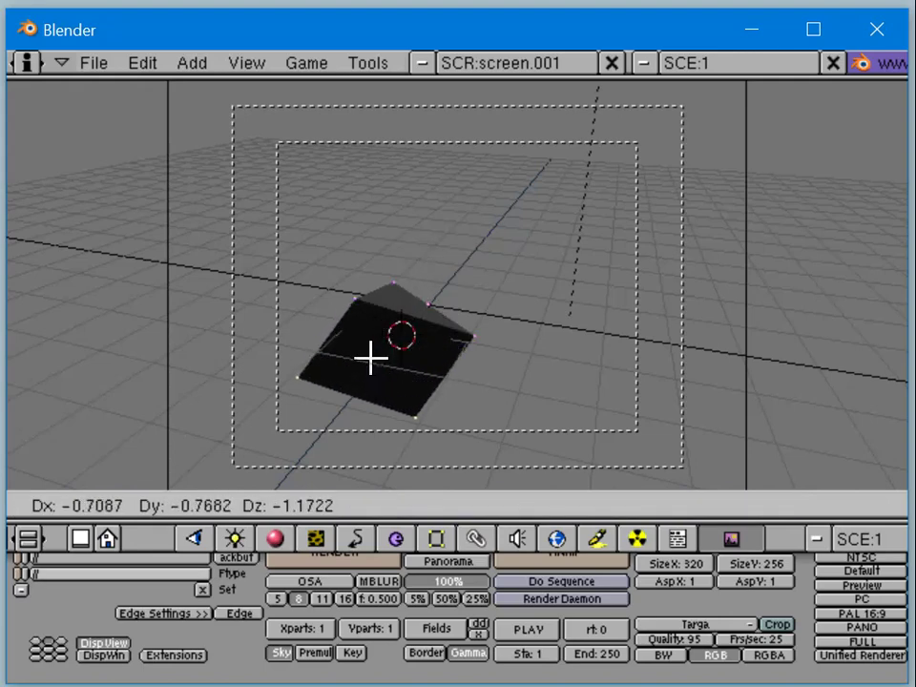
left_click(370, 358)
key("Tab")
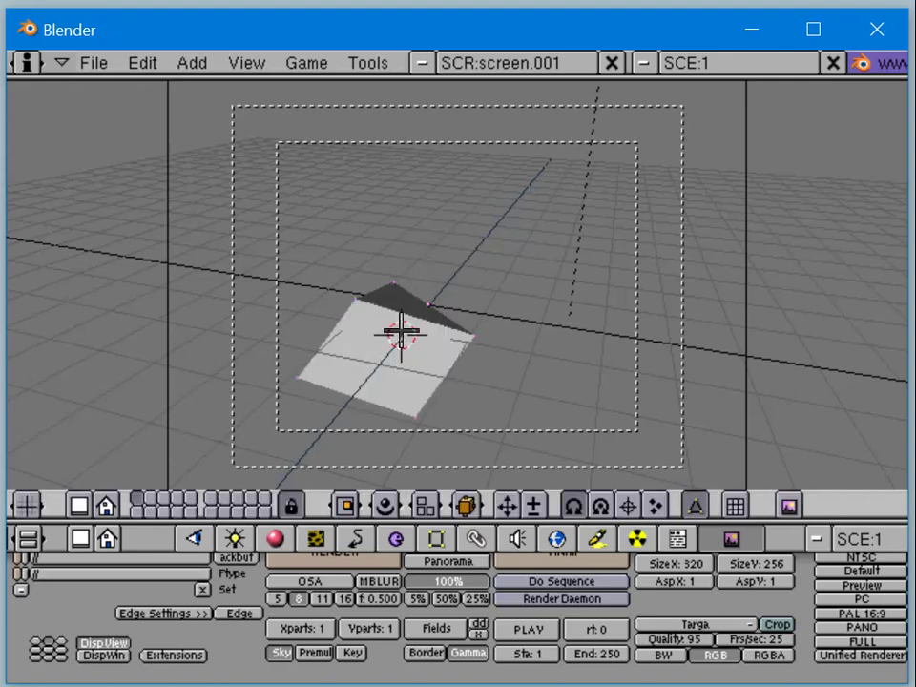
Step: Leave edit mode and render the triangle together with its extruded face
key("Tab")
key("Tab")
key("z")
key("z")
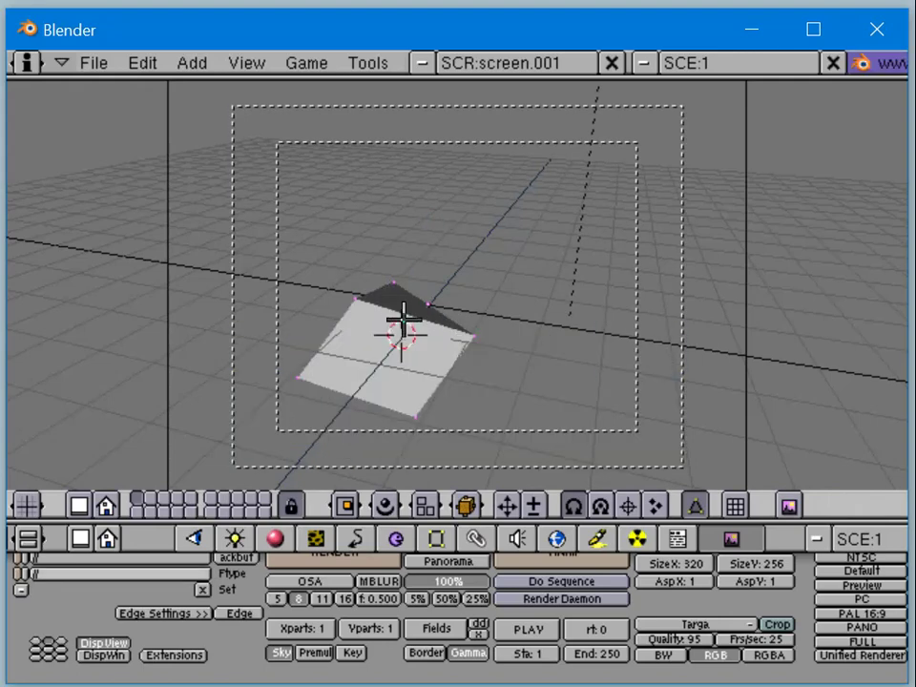
key("v")
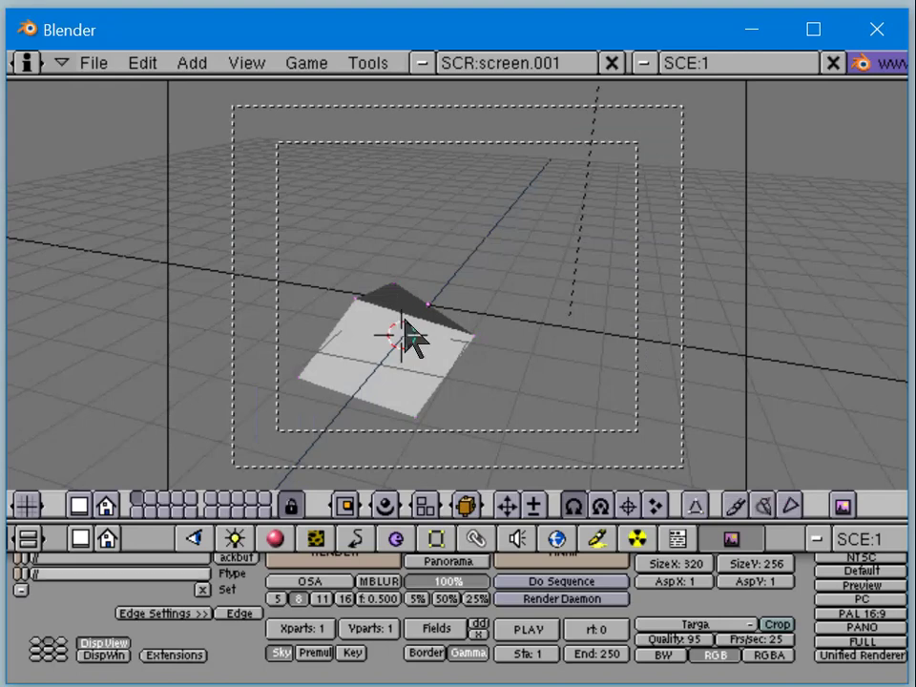
key("F12")
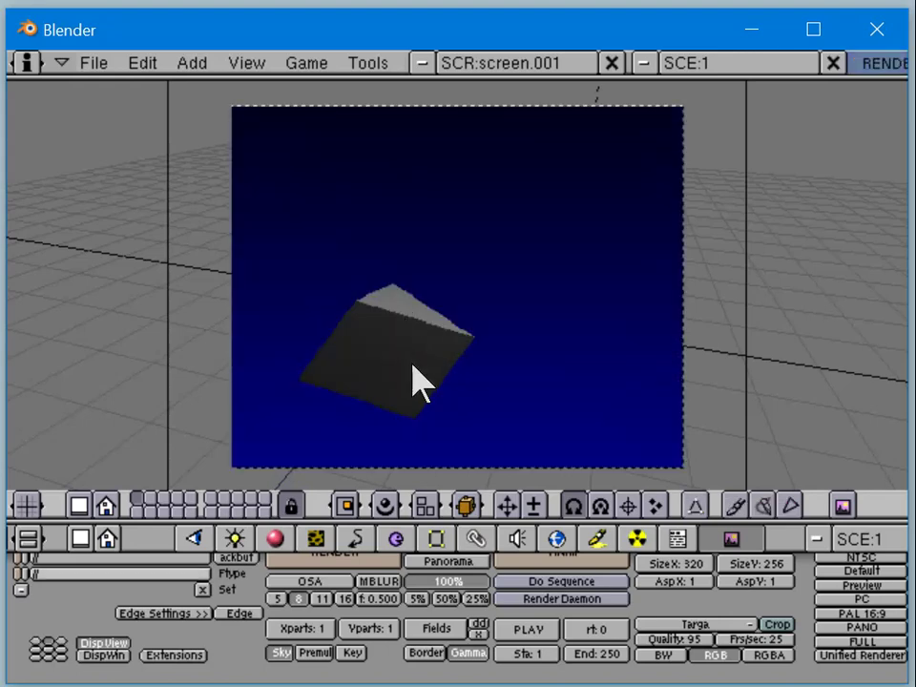
key("Escape")
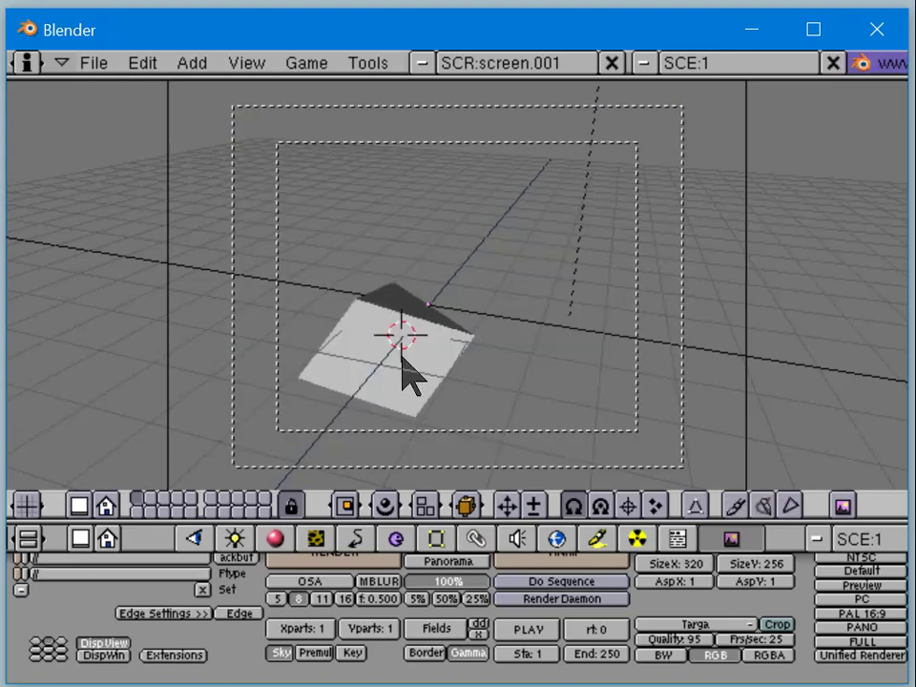
Step: Select the camera, check what it sees of the two-faced shape, and render that view
middle_click_drag(425, 334, 176, 350)
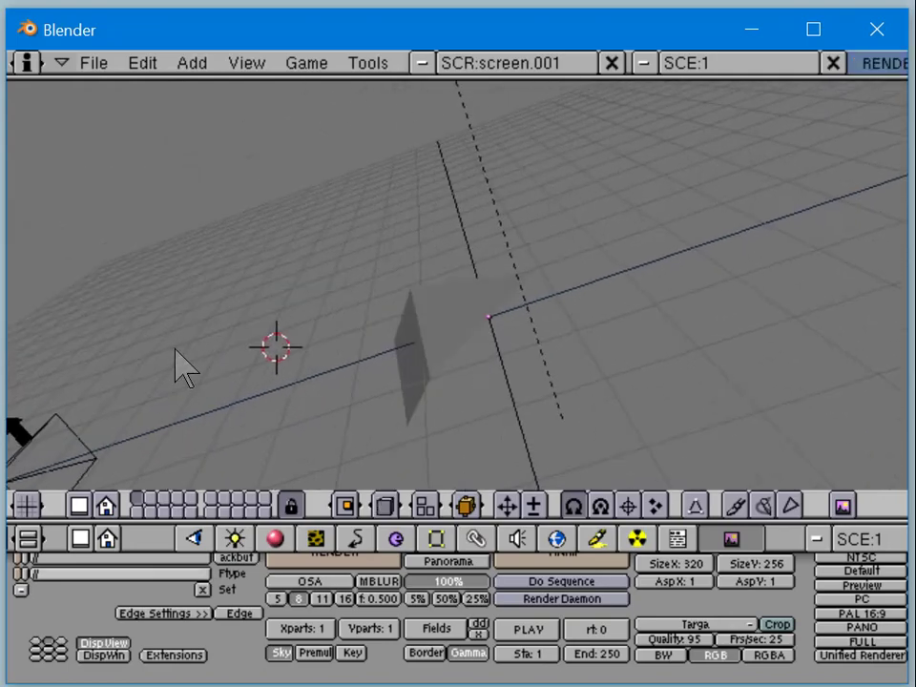
right_click(86, 418)
key("g")
right_click(105, 403)
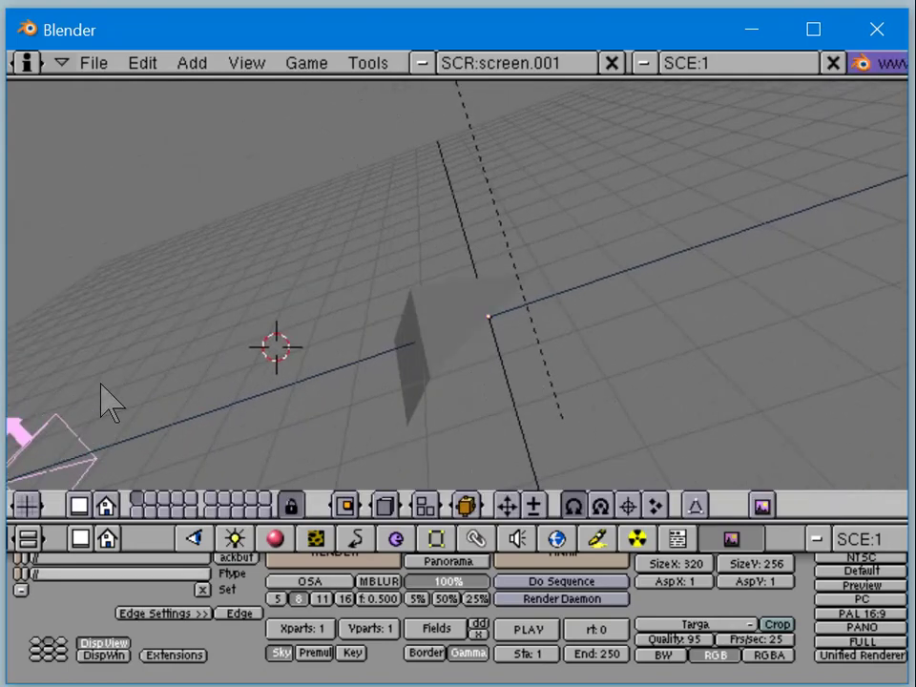
key("KP_0")
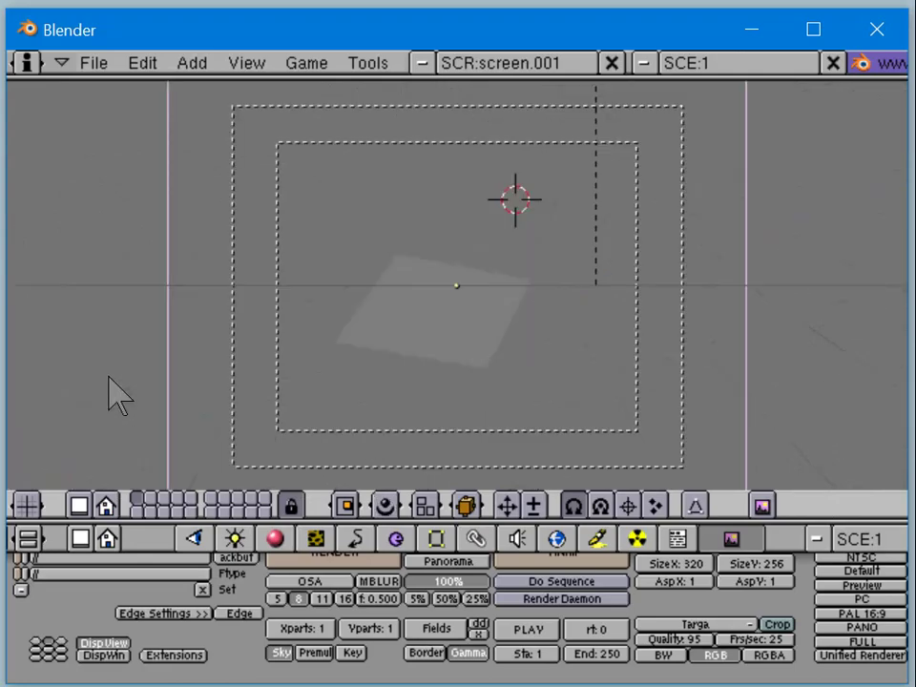
middle_click_drag(303, 331, 382, 370)
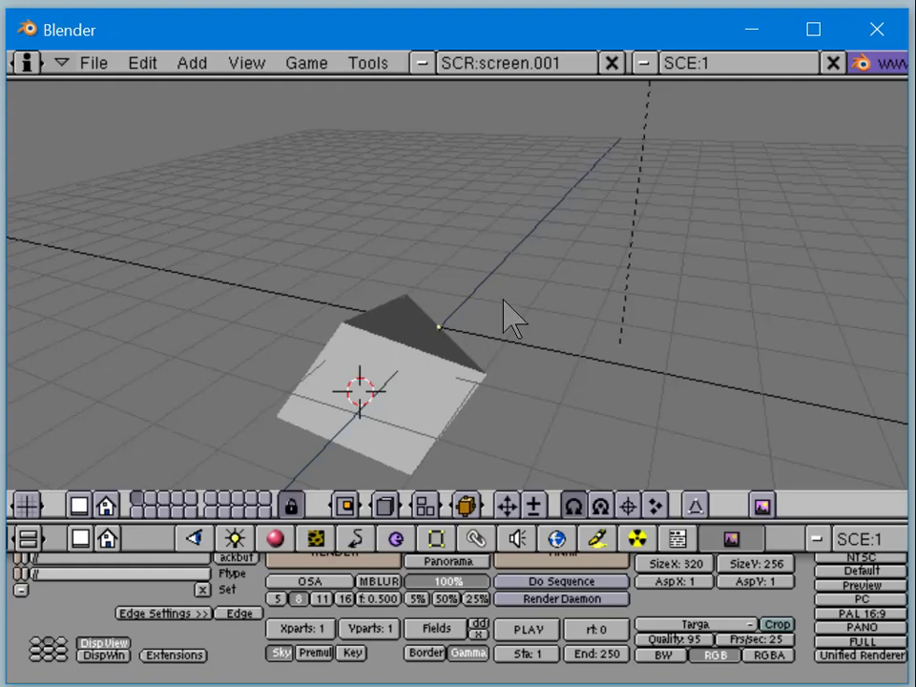
key("F12")
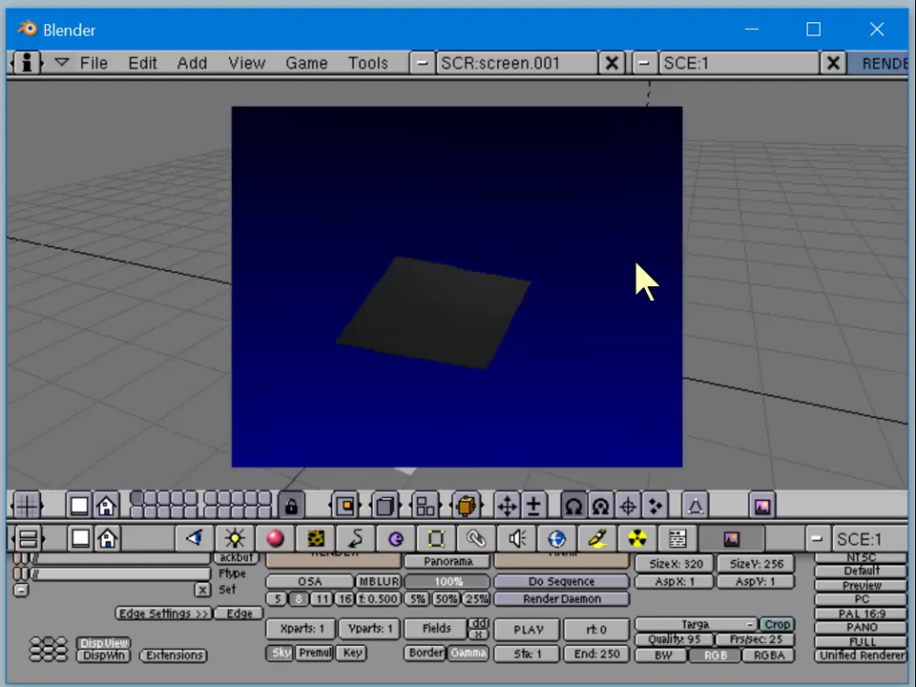
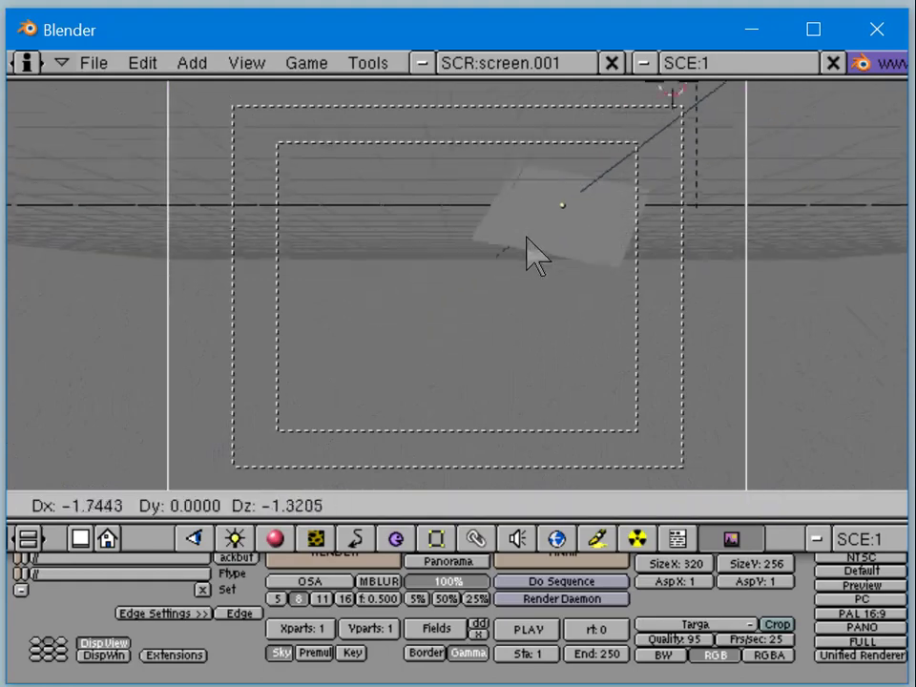
Step: Move the camera and turn it with a free two-axis rotation until the shape is back in frame
left_click(15, 563)
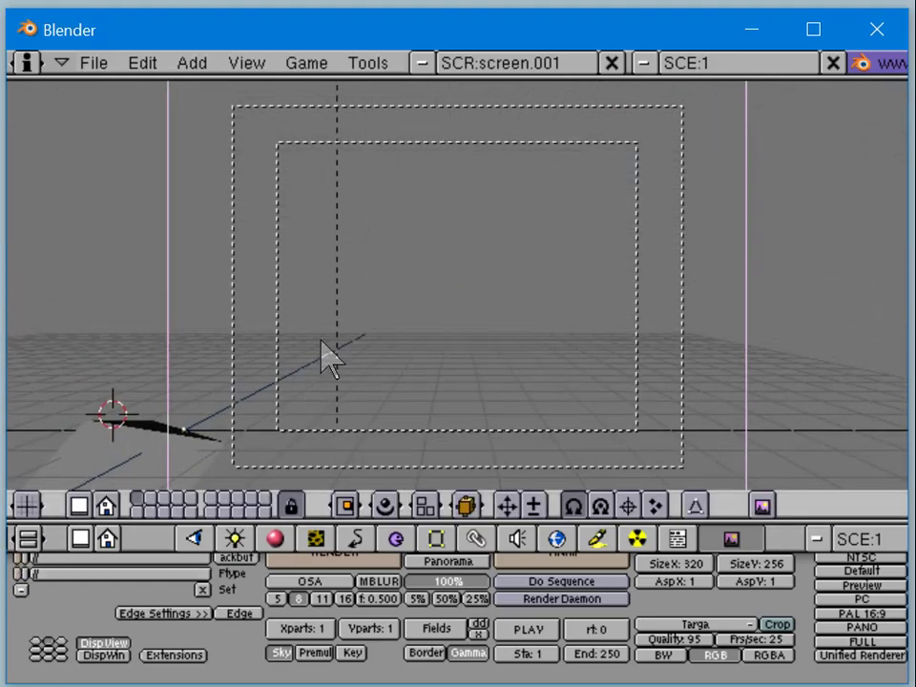
key("g")
left_click(165, 449)
key("r")
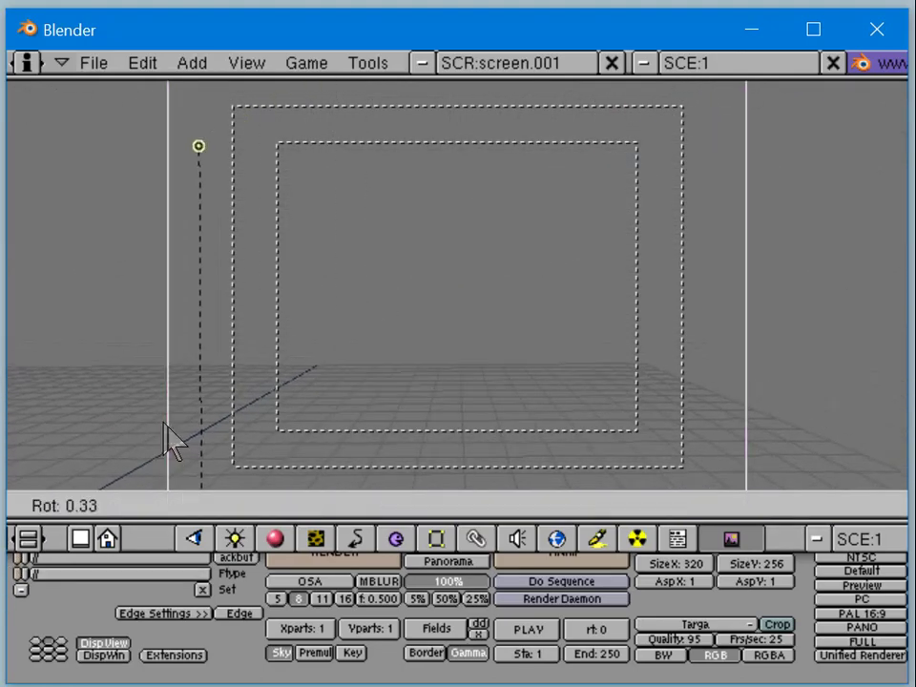
key("r")
left_click(301, 351)
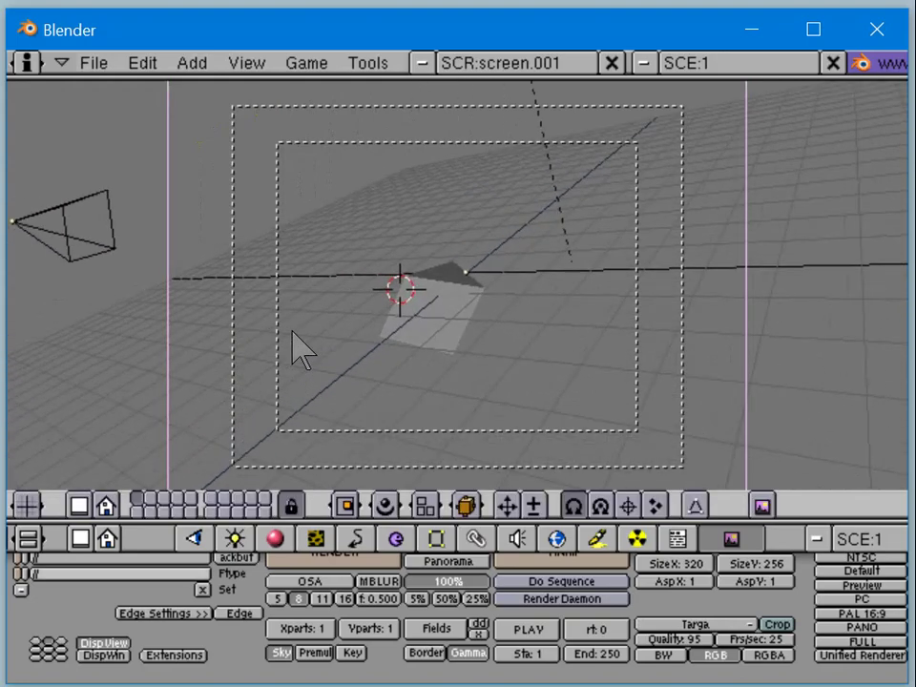
Step: Rotate the camera further so the shape's triangle and extruded face are both in frame, and render it
key("r")
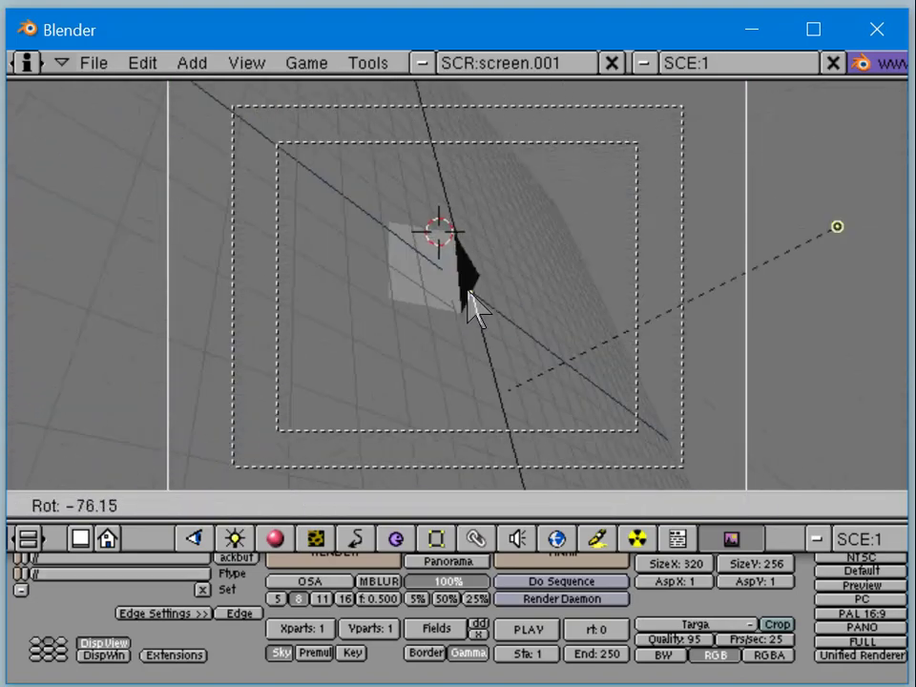
left_click(472, 331)
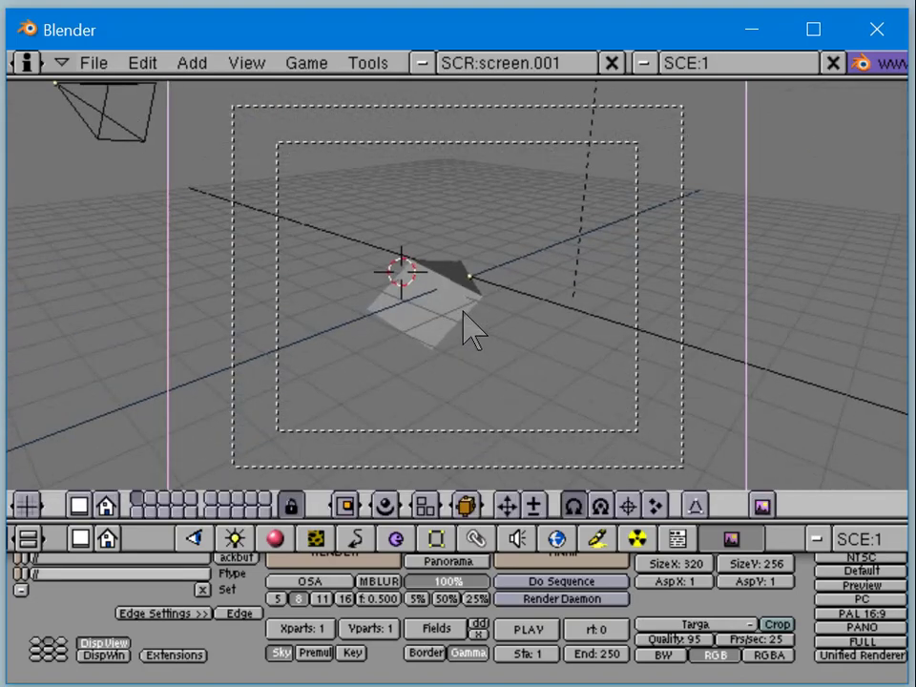
key("F12")
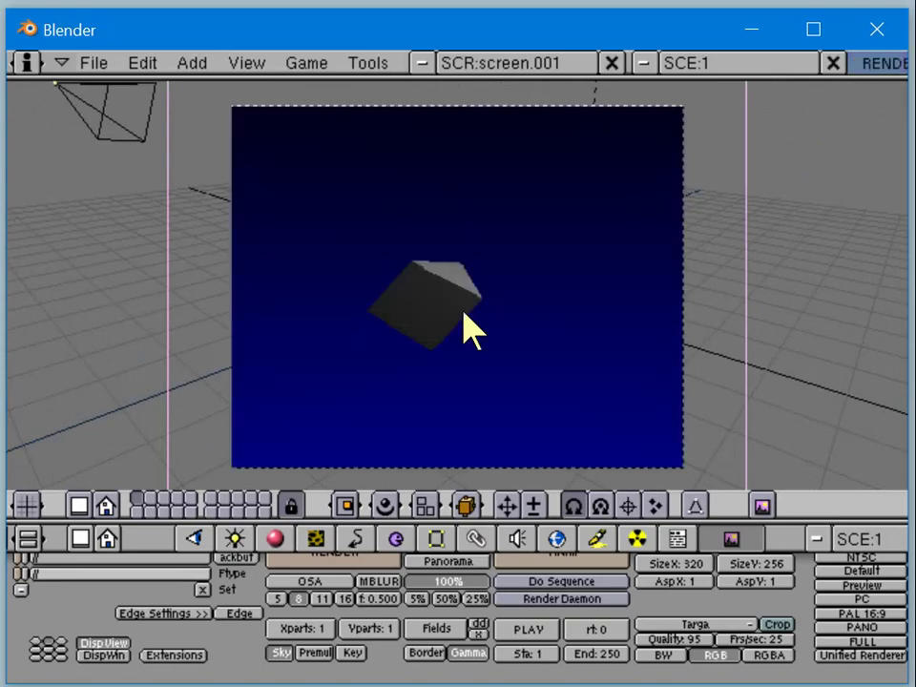
key("Escape")
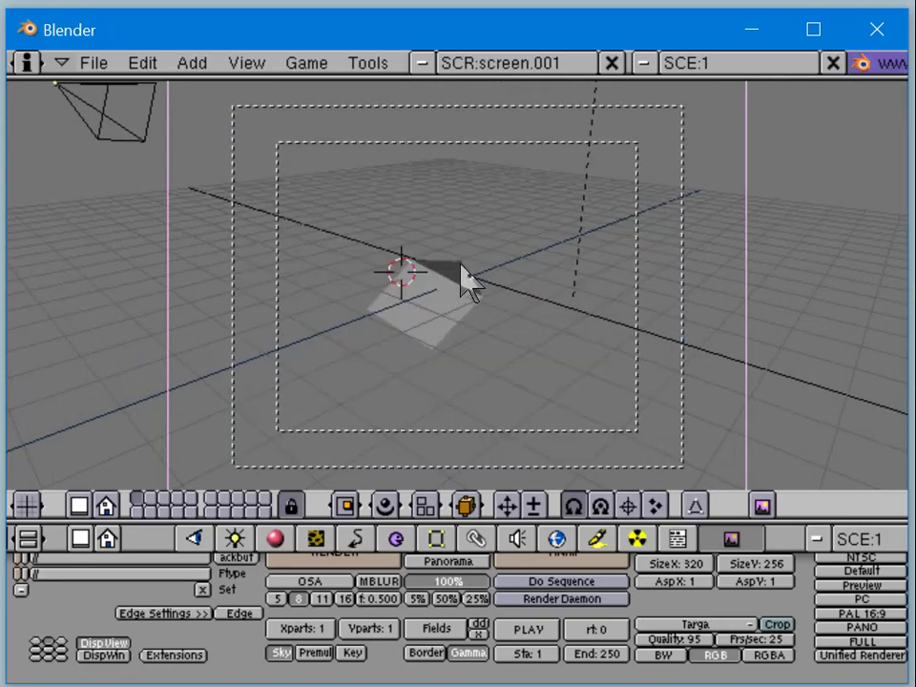
Step: Select all vertices of the shape in edit mode and examine both face normals relative to the lamp from several angles
middle_click_drag(475, 327, 347, 283)
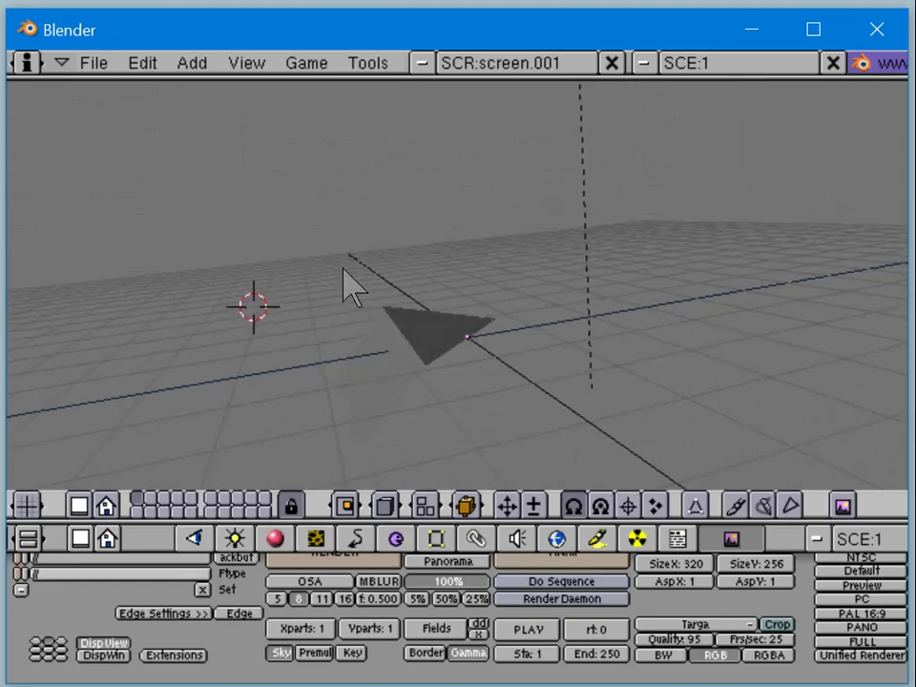
mouse_move(348, 373)
middle_mouse_down()
mouse_move(327, 317)
mouse_move(378, 364)
mouse_move(344, 347)
mouse_move(344, 355)
middle_mouse_up()
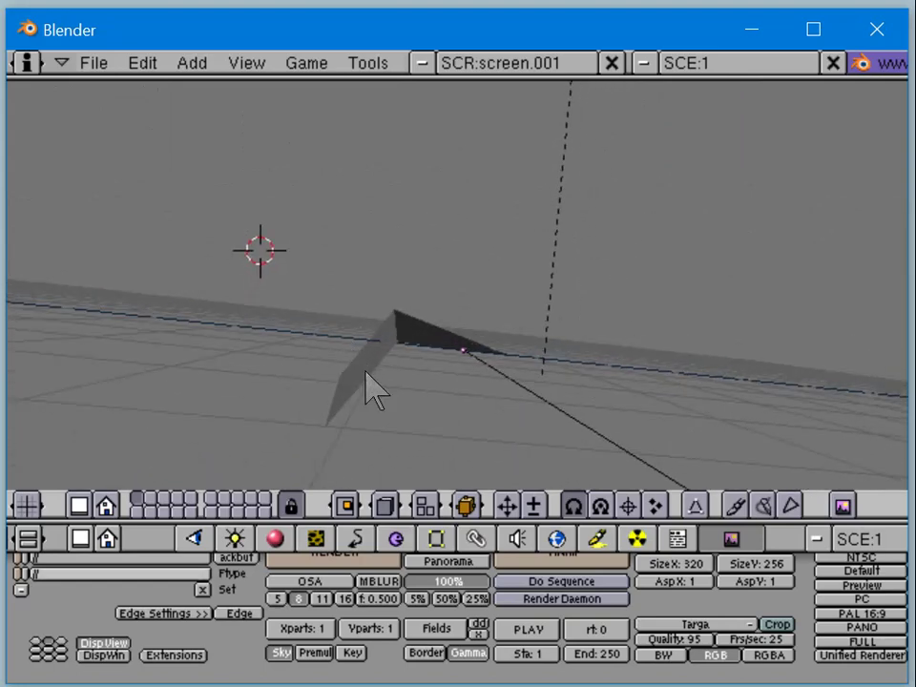
key("Tab")
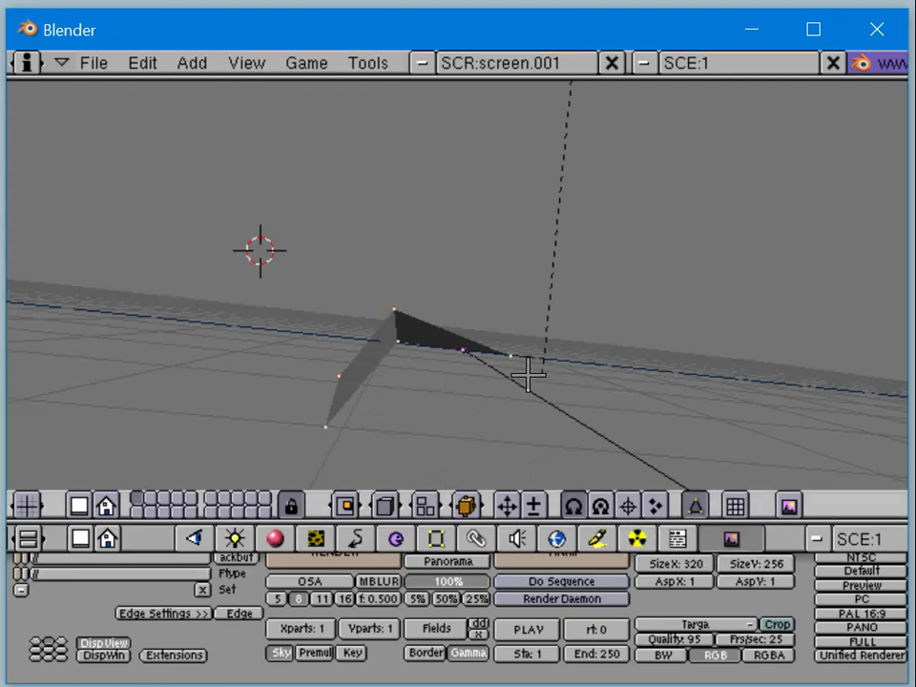
key("a")
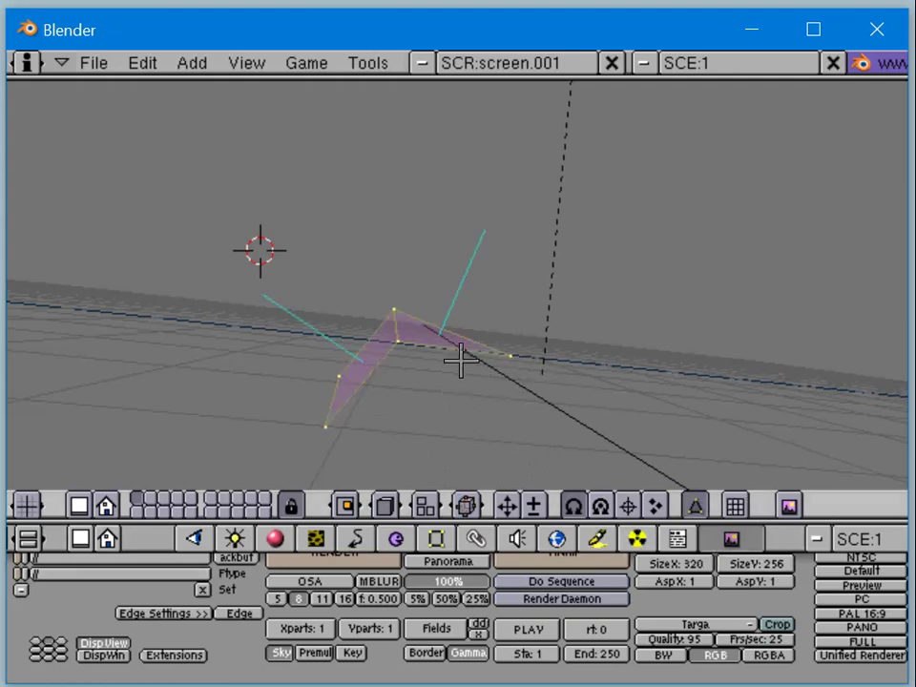
middle_click_drag(460, 361, 502, 355)
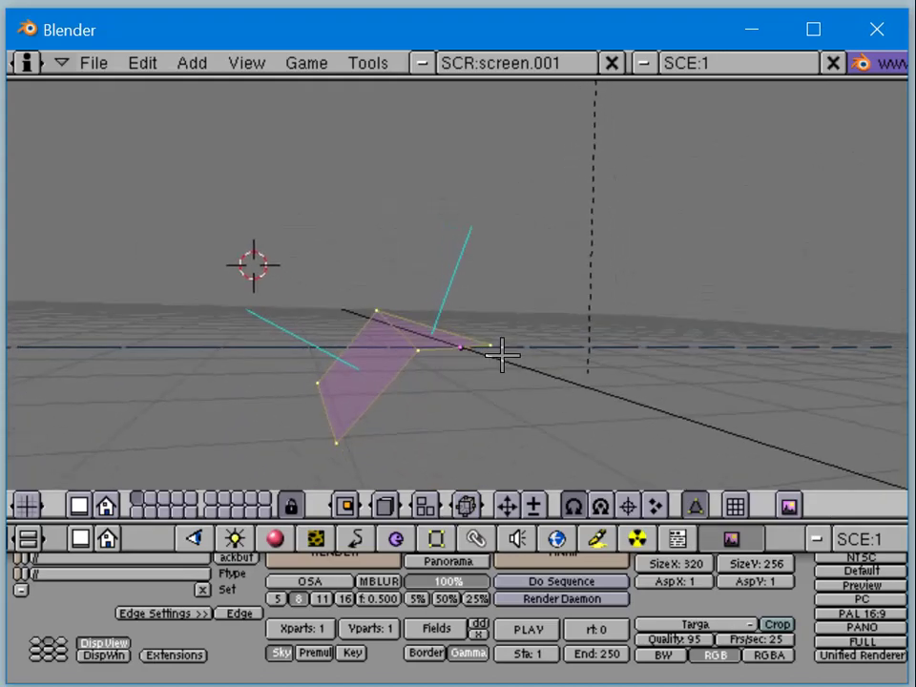
middle_click_drag(438, 347, 412, 351)
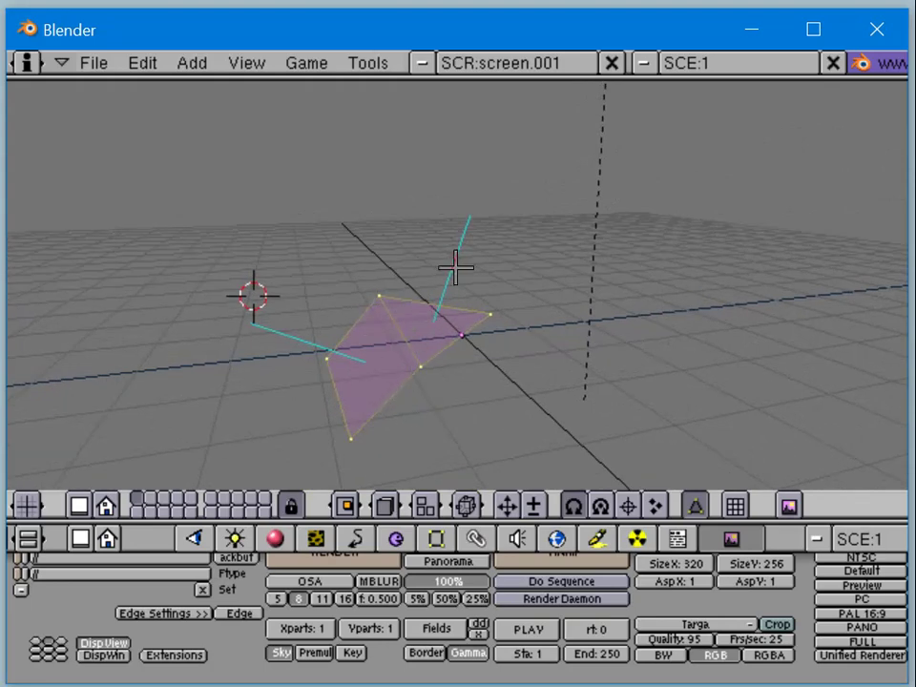
key("Tab")
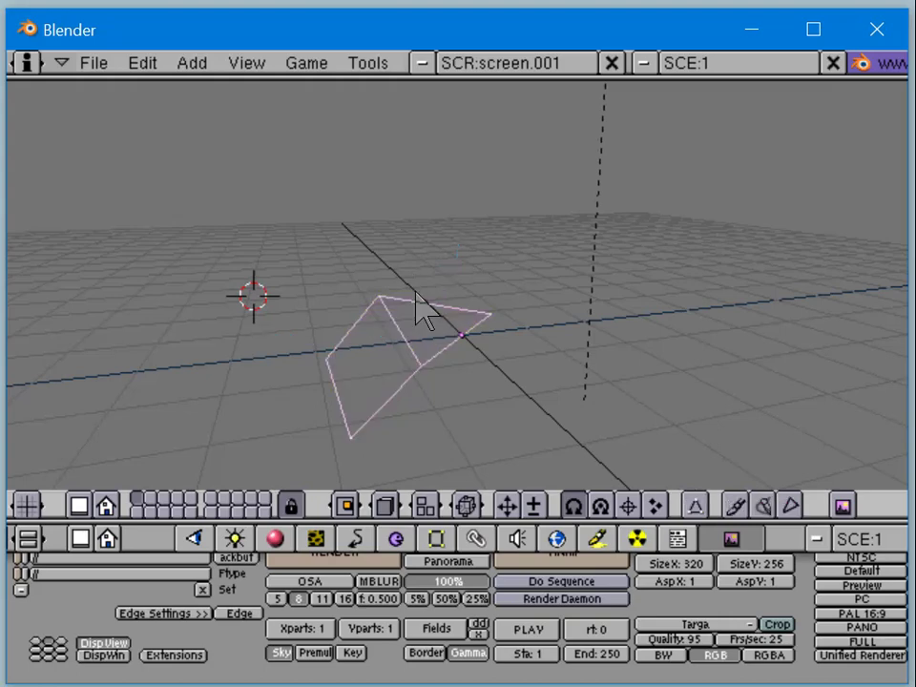
middle_click_drag(374, 309, 354, 315)
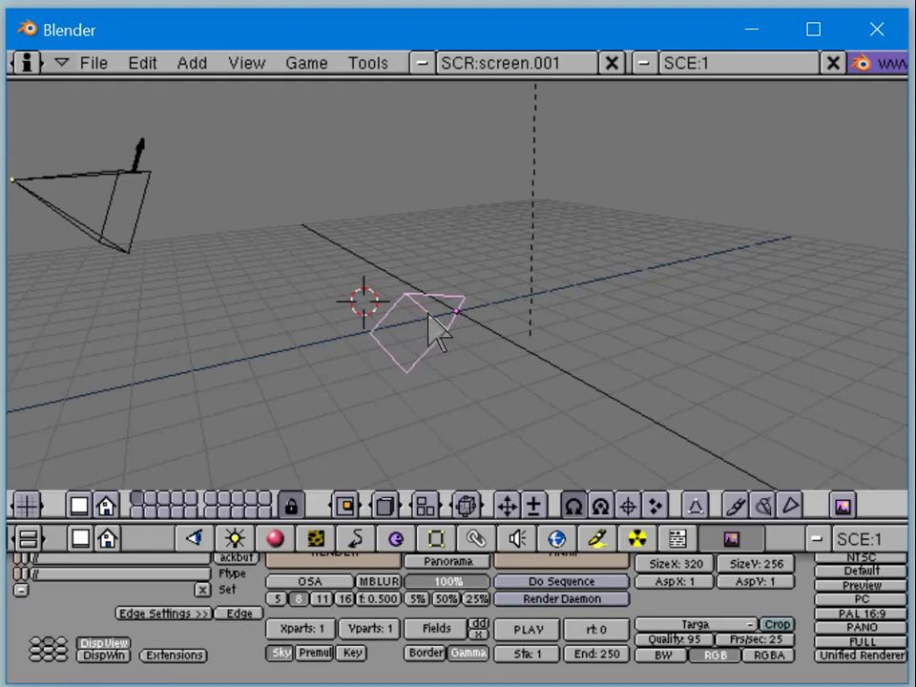
Step: Render the two-faced shape once more from the camera and check how brightly each face is lit
right_click(123, 211)
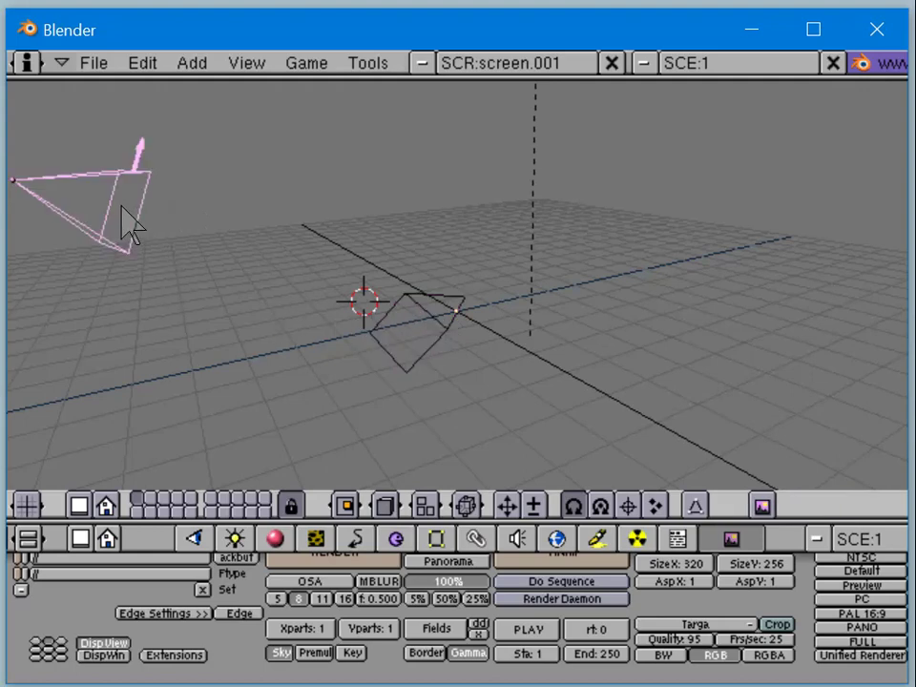
key("F12")
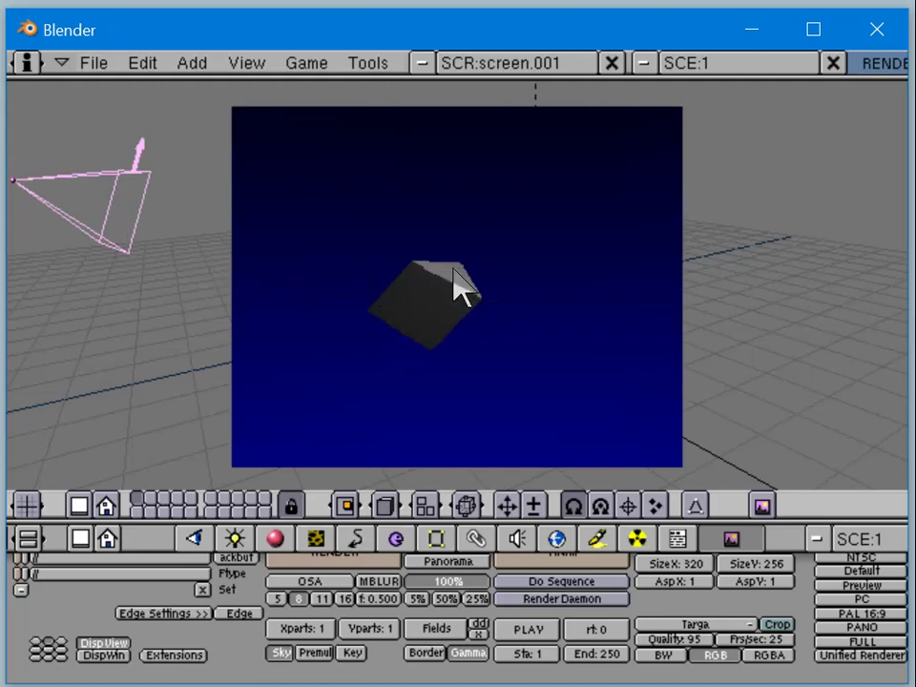
key("Escape")
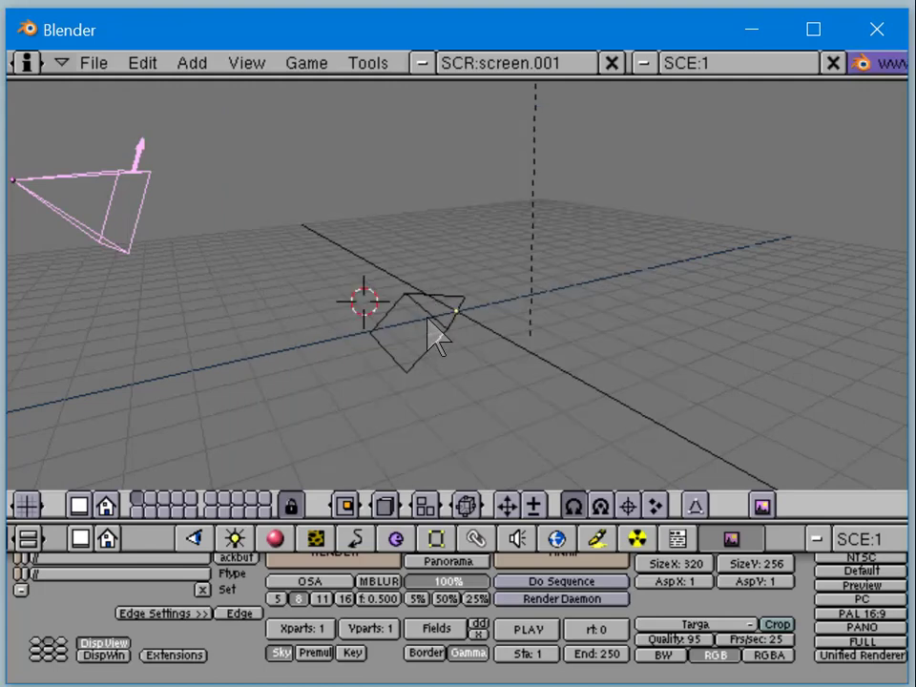
Step: Select the two-faced shape and show its mesh editing settings
right_click(427, 341)
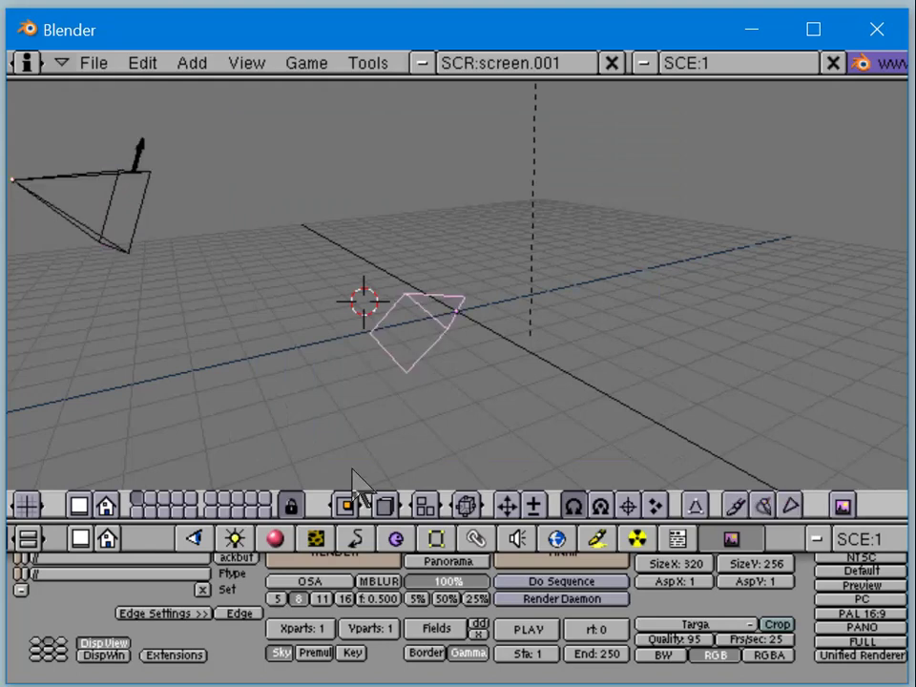
left_click(438, 540)
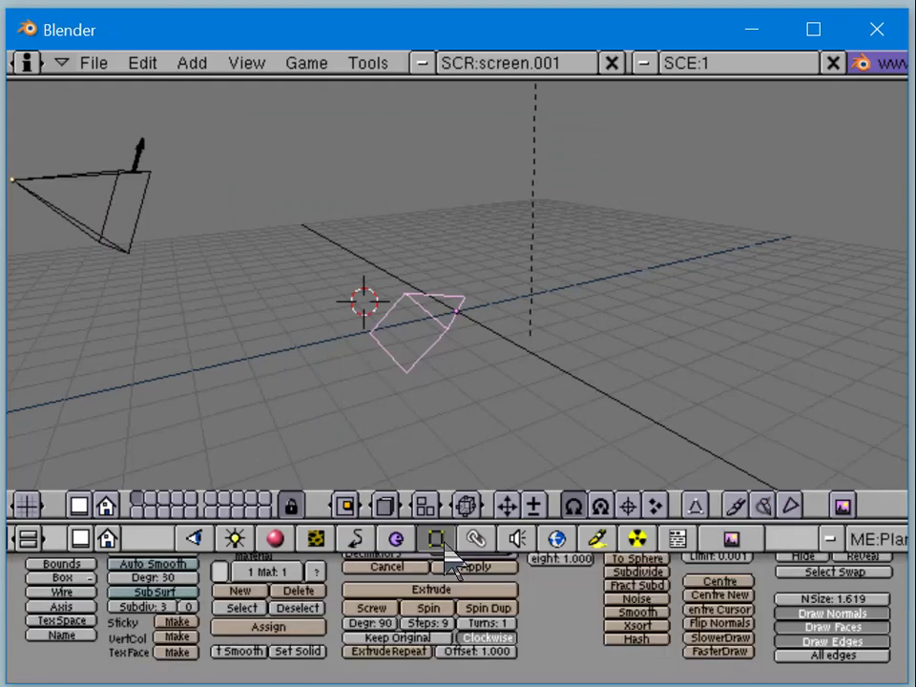
scroll(353, 611, "up", 2)
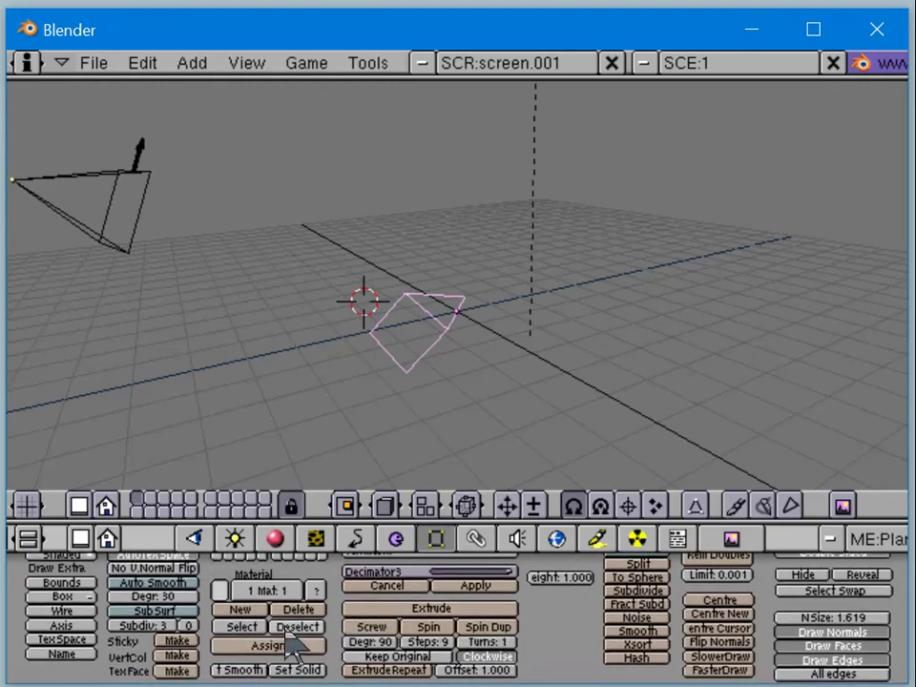
key("Tab")
key("Tab")
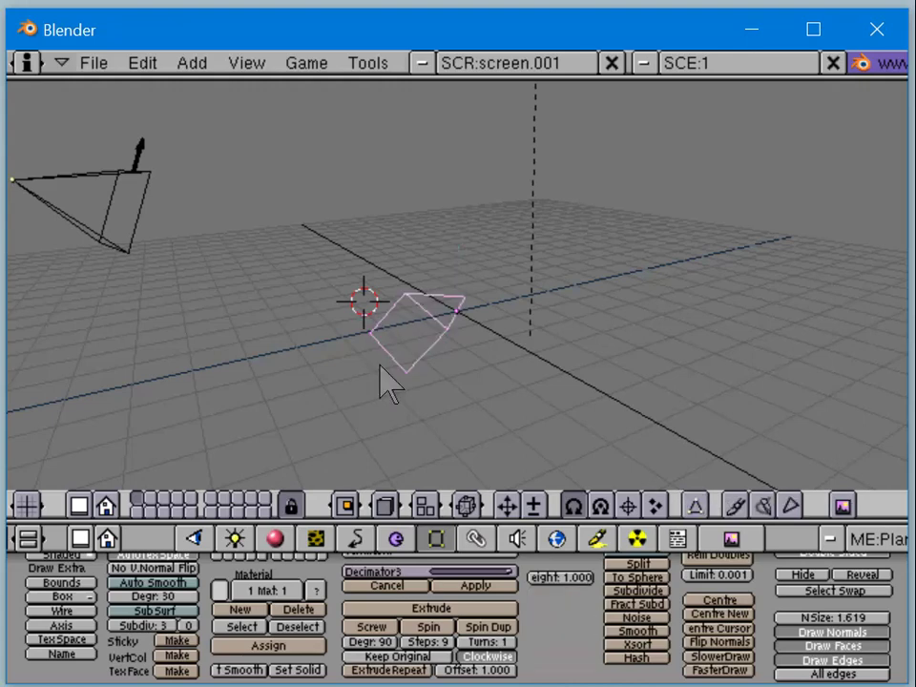
Step: Display the shape in solid shading and examine how its two faces are shaded across their shared edge
key("z")
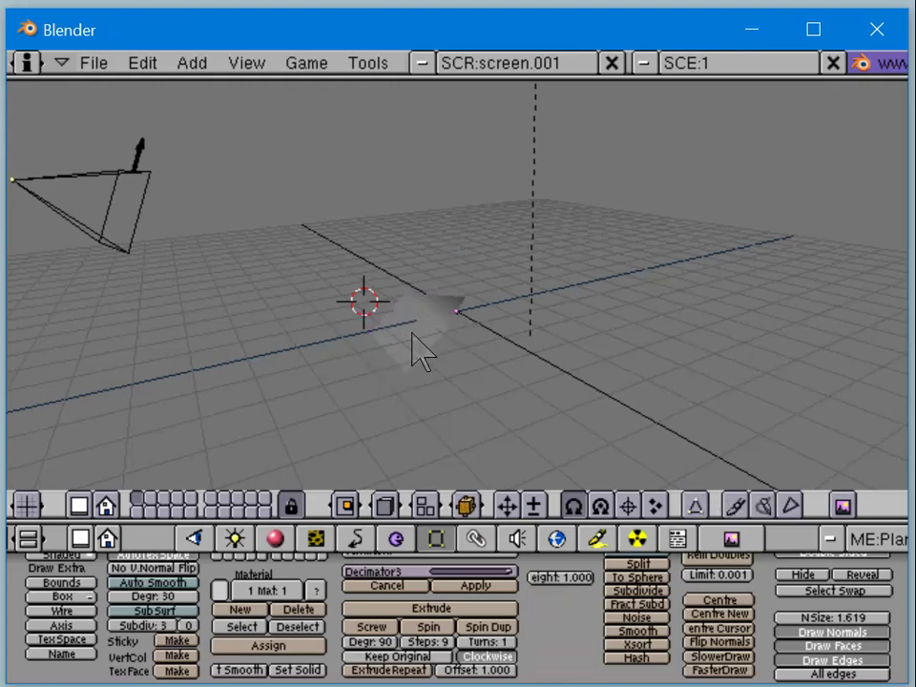
middle_click_drag(426, 339, 461, 302)
left_click(475, 299)
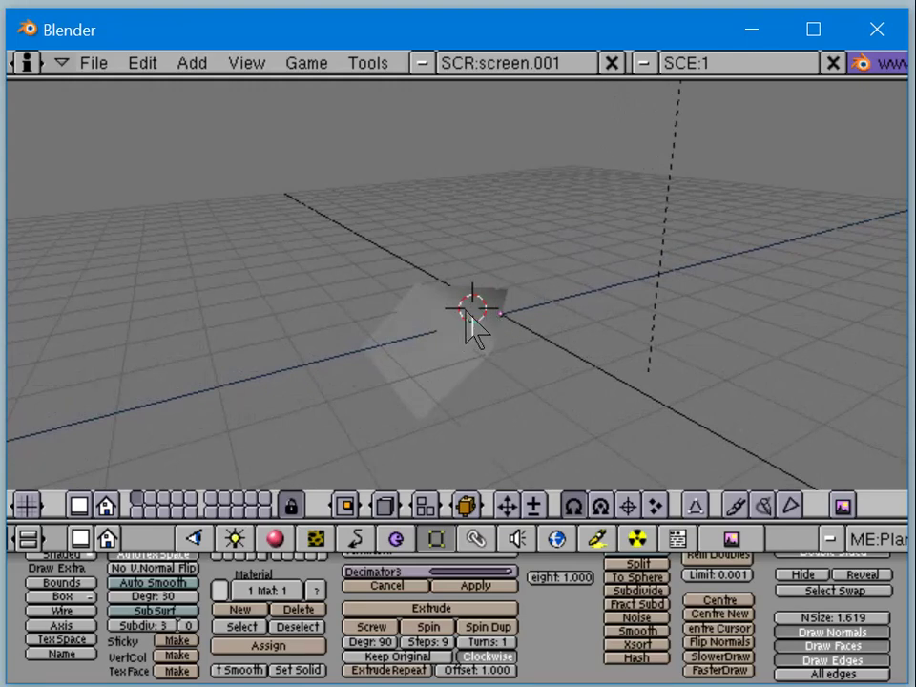
middle_click_drag(467, 310, 492, 303)
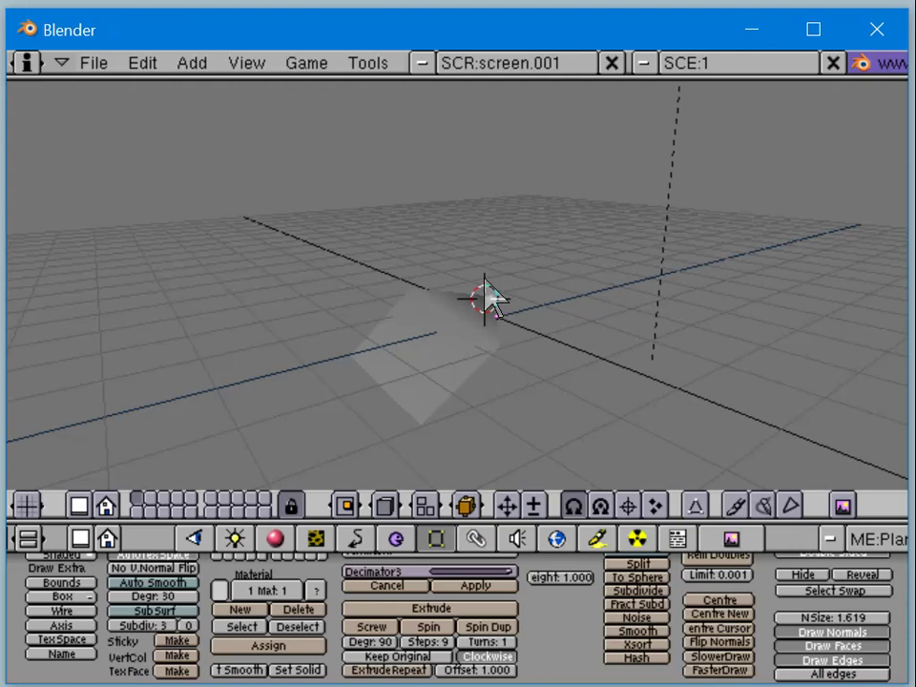
Step: Compare the shape in textured and shaded draw modes, and return it to solid shading
left_click(469, 509)
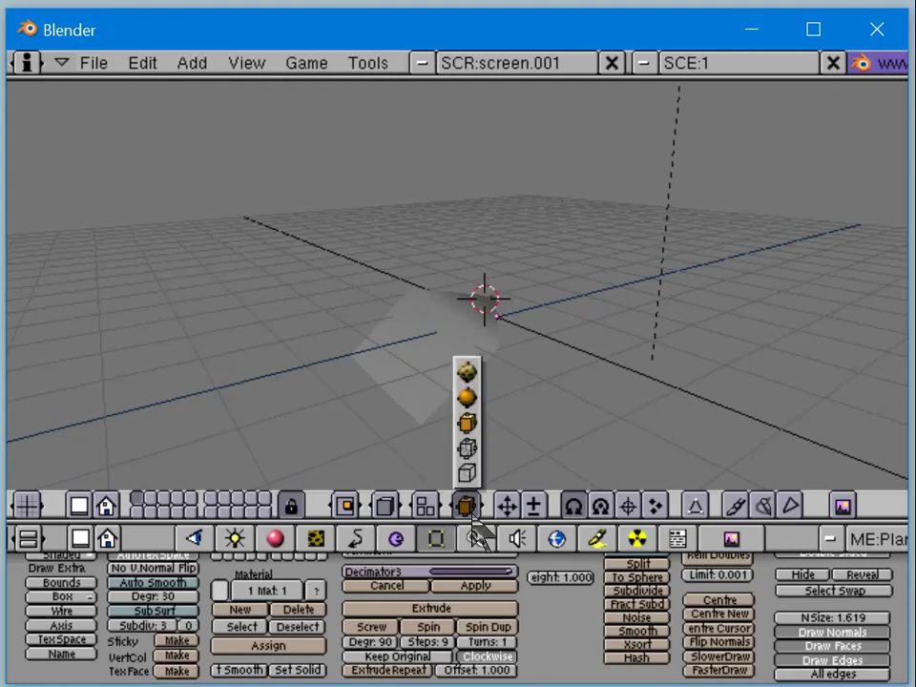
left_click(467, 373)
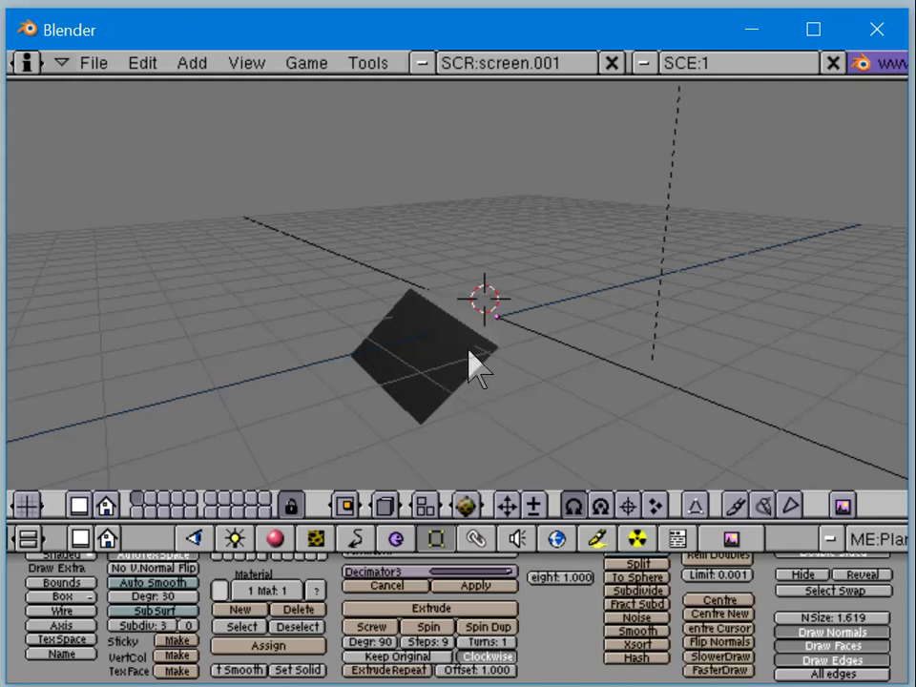
left_click(466, 505)
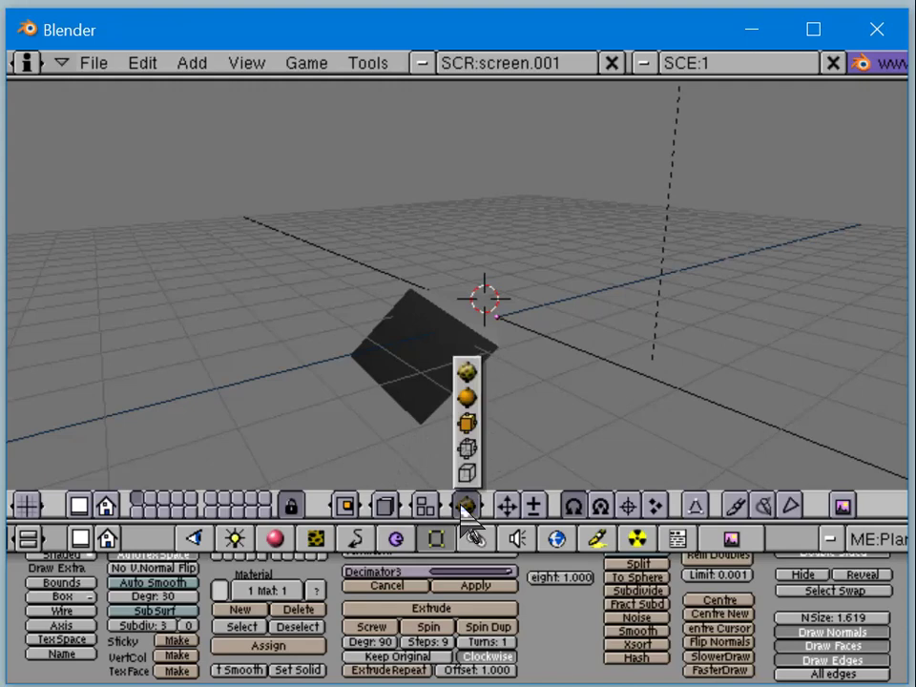
left_click(468, 393)
left_click(468, 507)
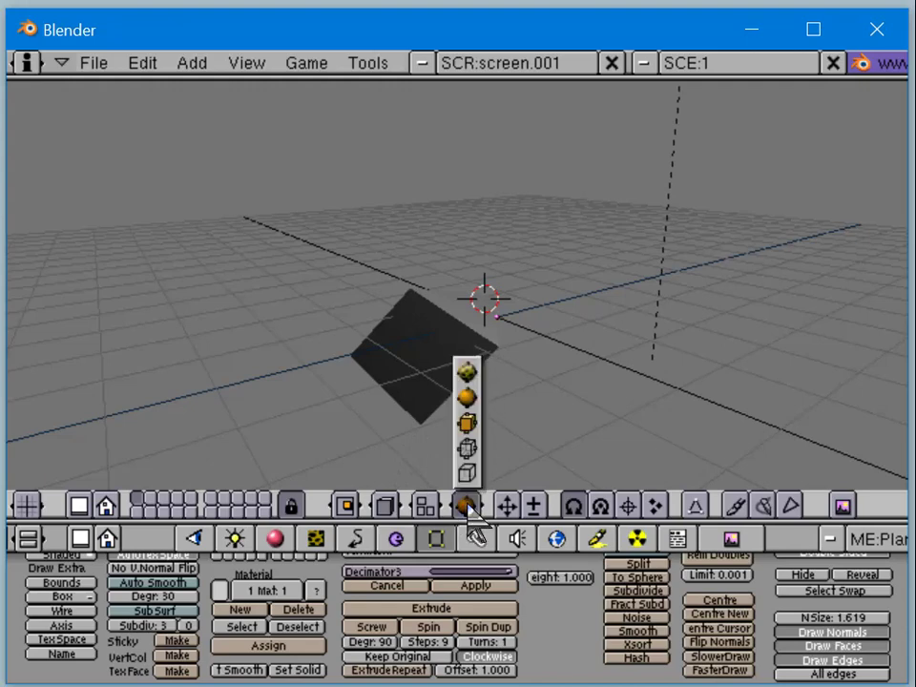
left_click(469, 422)
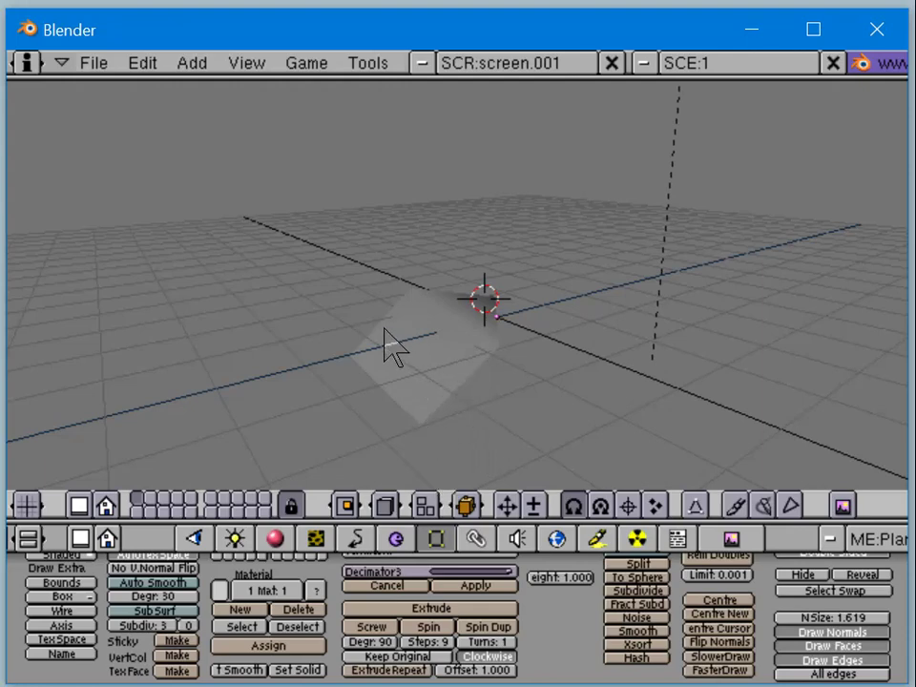
Step: Switch the shape to wireframe and examine the directions of both face normals in edit mode from several angles
mouse_move(388, 342)
middle_mouse_down()
mouse_move(363, 364)
mouse_move(338, 368)
mouse_move(333, 342)
mouse_move(353, 319)
mouse_move(371, 334)
mouse_move(378, 317)
mouse_move(371, 342)
middle_mouse_up()
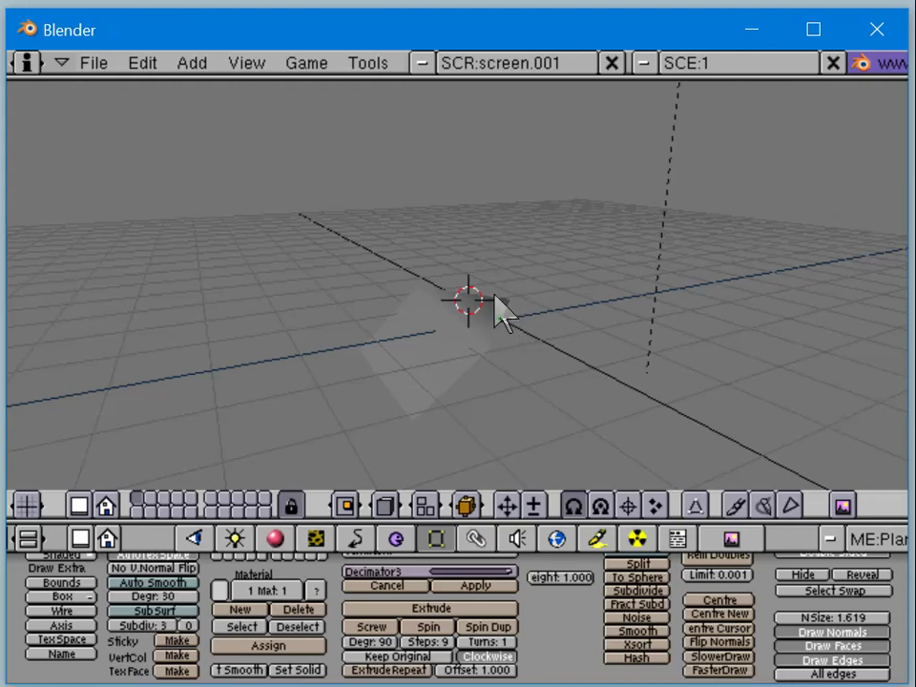
key("z")
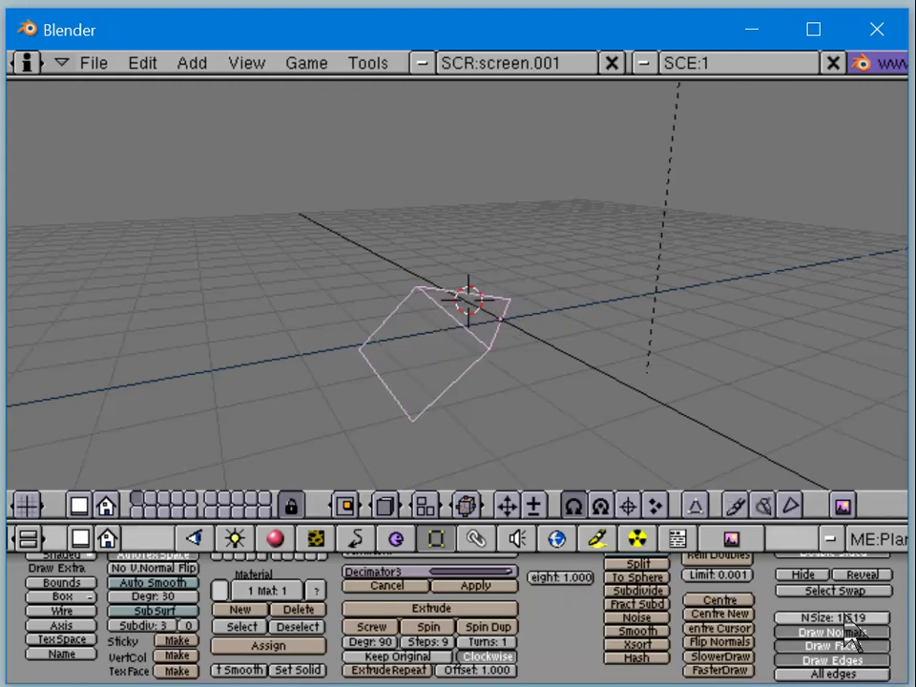
middle_click_drag(601, 349, 568, 318)
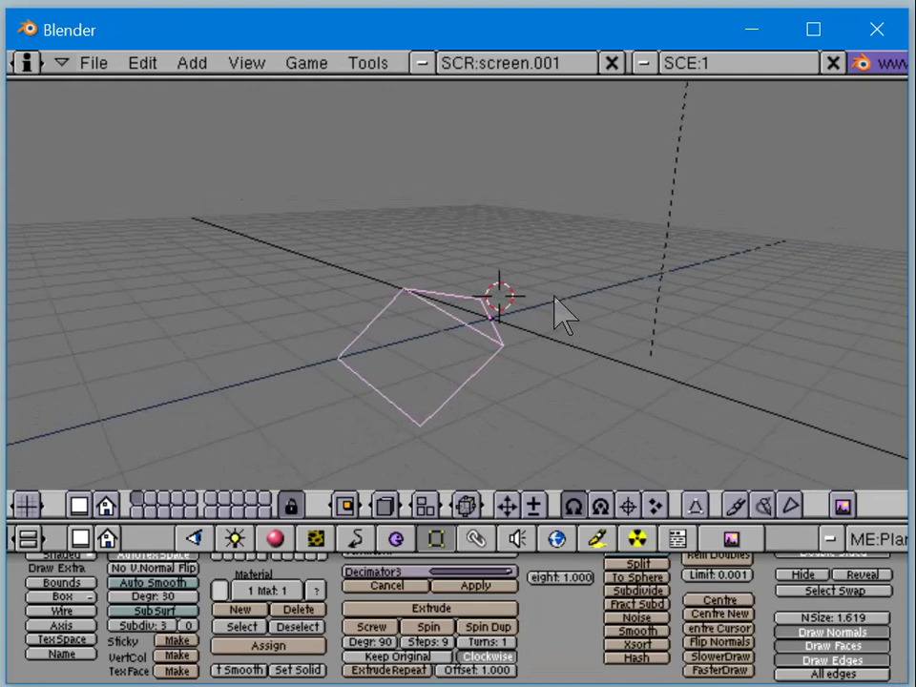
key("Tab")
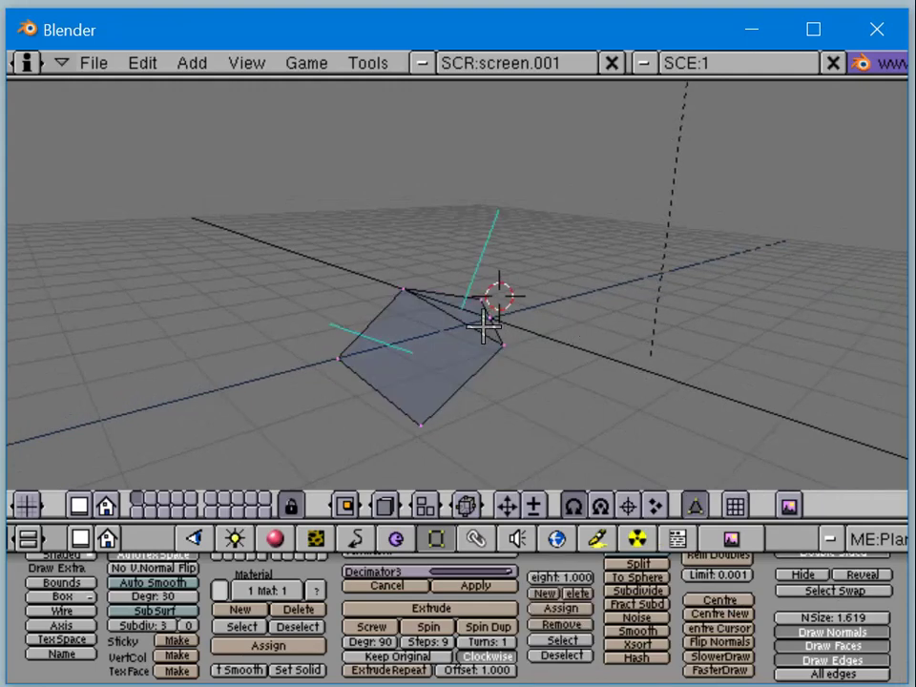
middle_click_drag(478, 325, 363, 331)
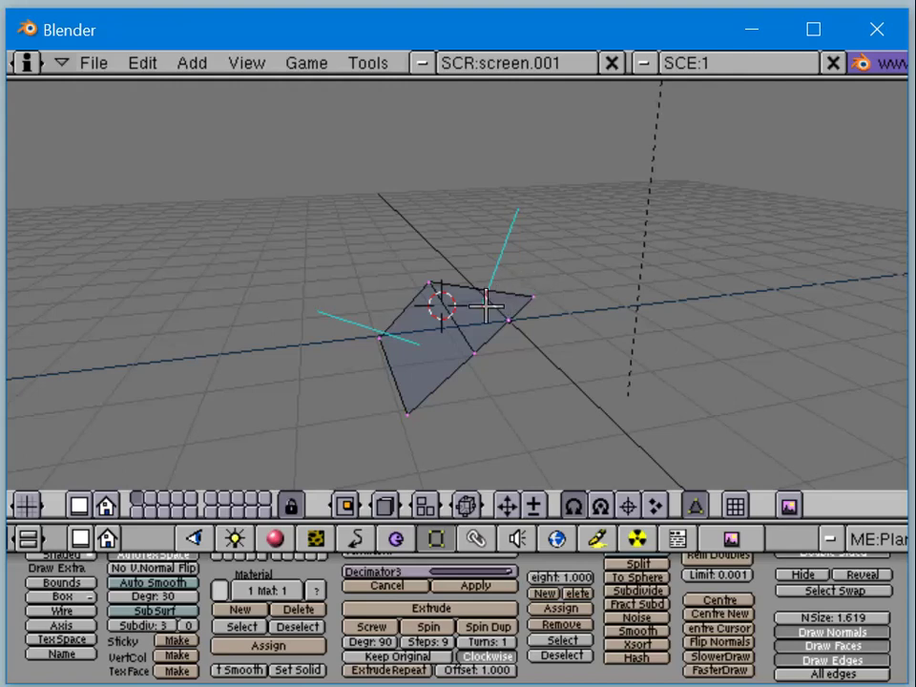
mouse_move(474, 352)
middle_mouse_down()
mouse_move(497, 360)
mouse_move(485, 342)
middle_mouse_up()
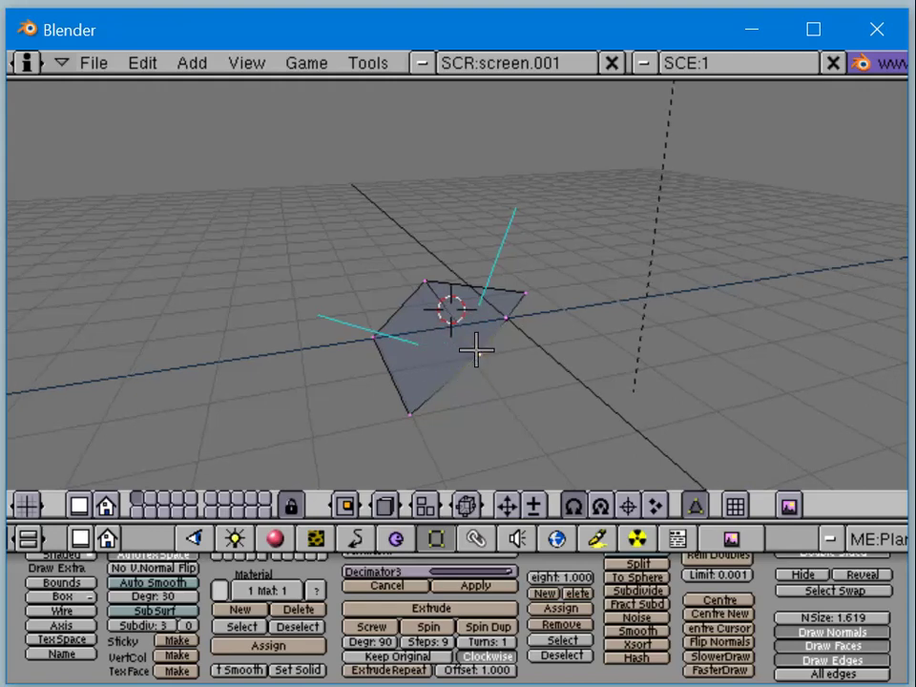
middle_click_drag(476, 351, 556, 333)
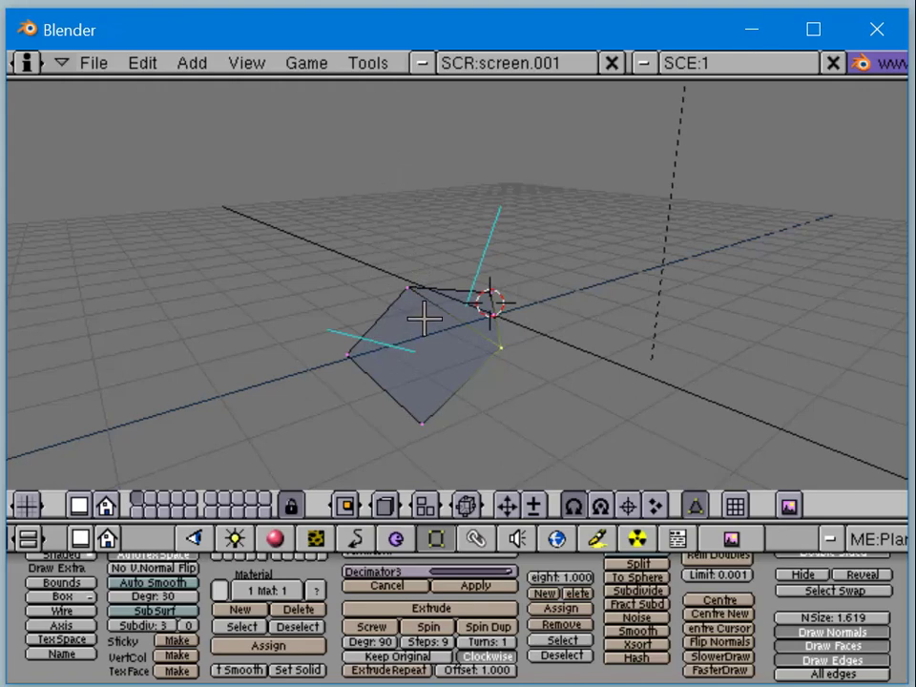
middle_click_drag(424, 319, 512, 340)
key("Tab")
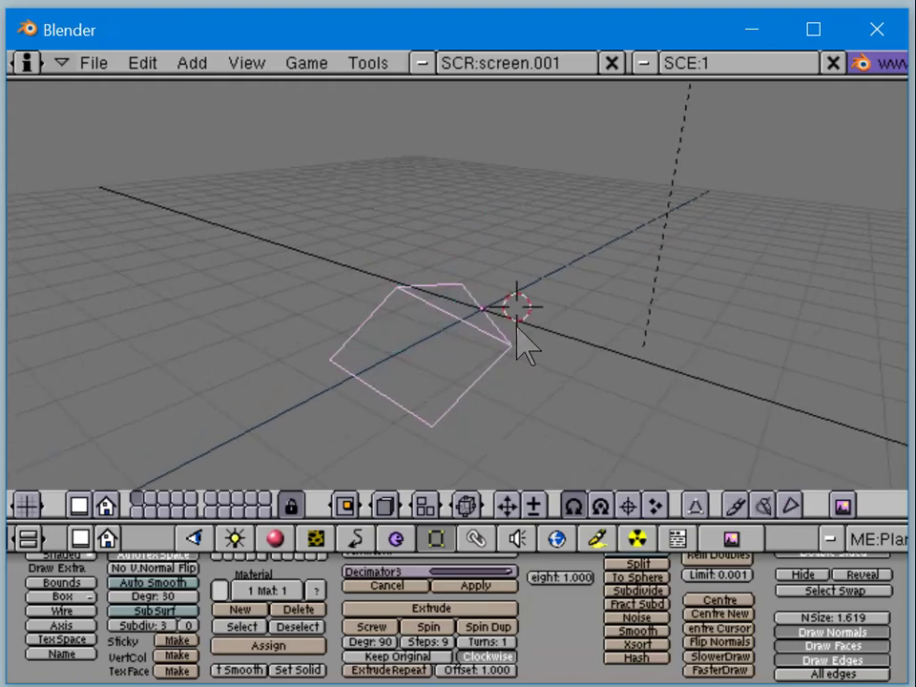
Step: Compare the shape's solid shading in object and edit mode with its face normals in wireframe
key("z")
middle_click_drag(516, 348, 494, 324)
key("Tab")
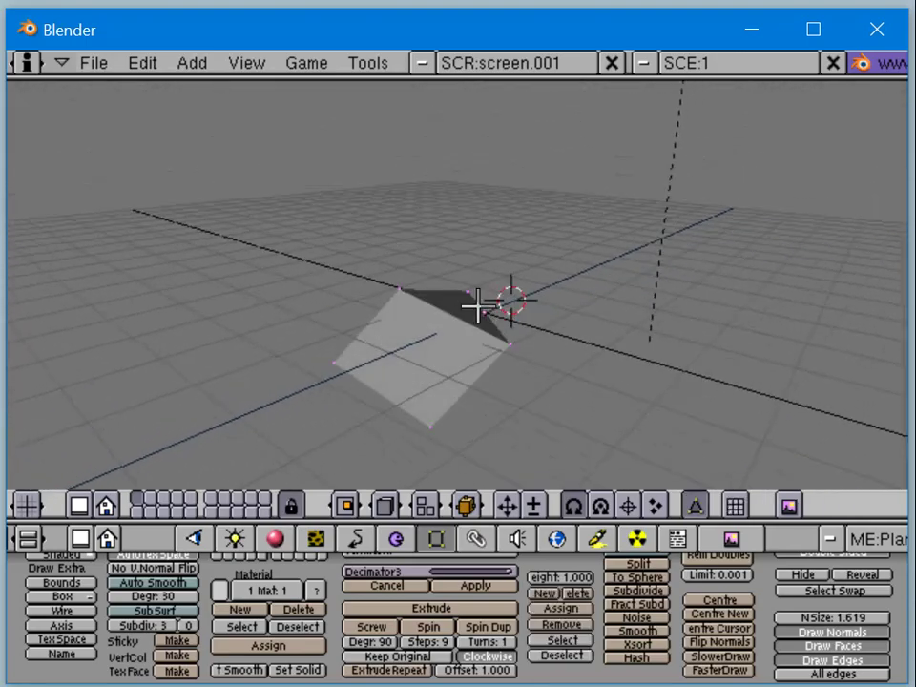
key("z")
key("Tab")
middle_click_drag(487, 329, 420, 320)
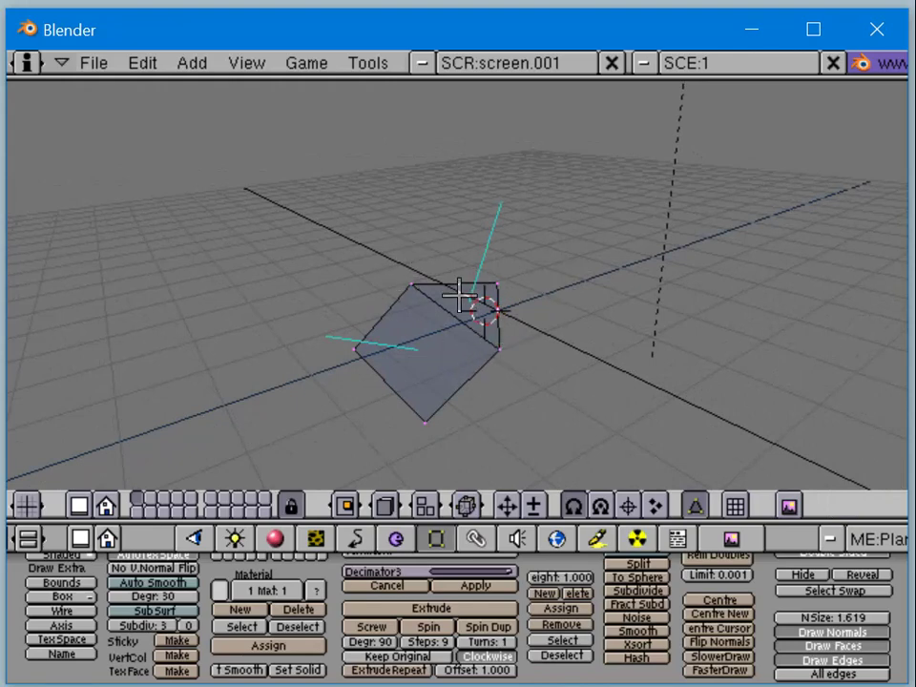
middle_click_drag(511, 284, 467, 310)
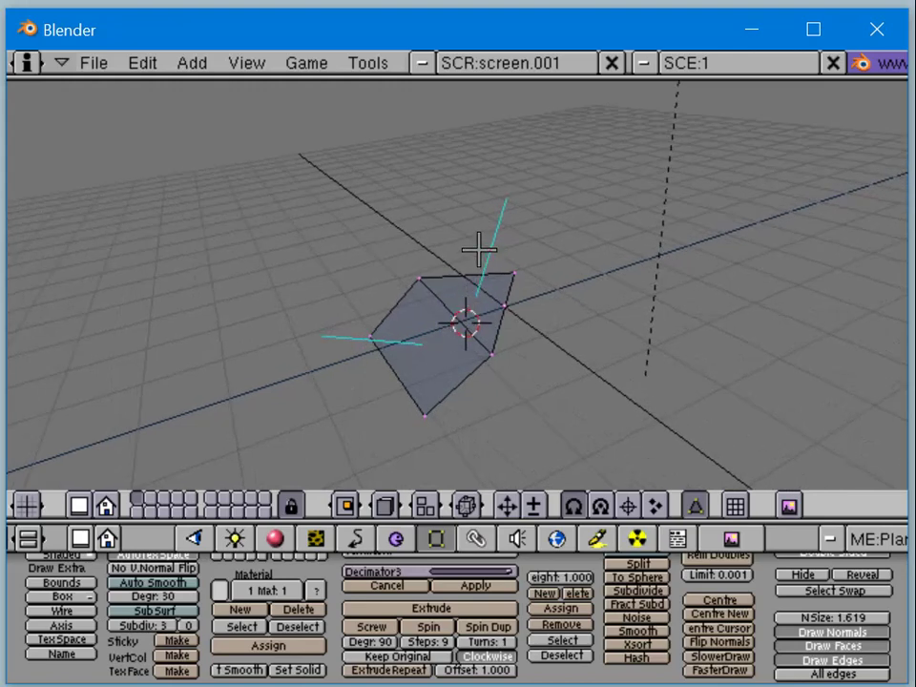
key("Tab")
key("Tab")
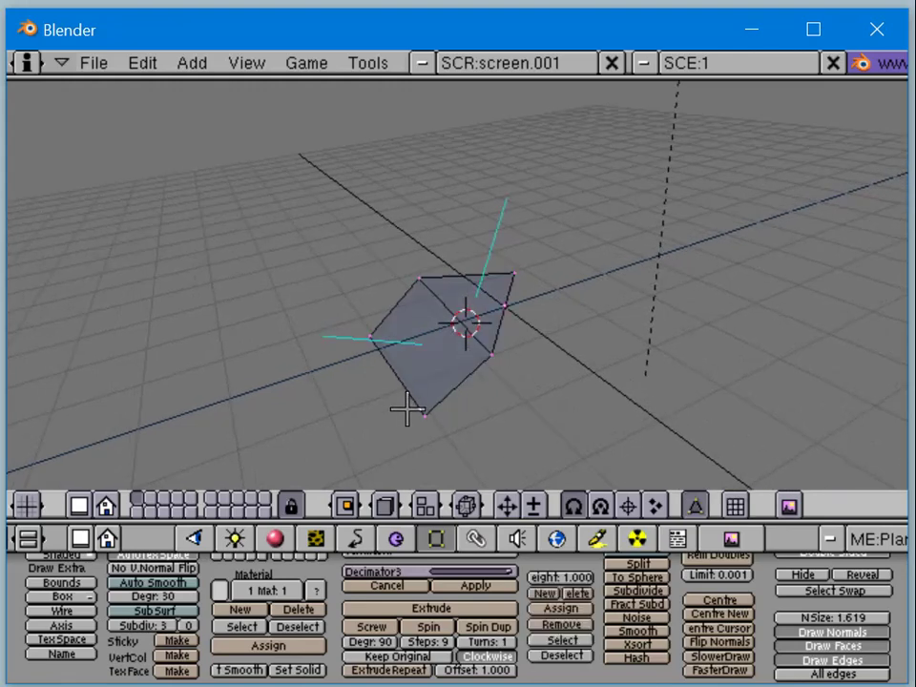
Step: Select the extruded face's lowest vertex, and examine the solid-shaded shape in object mode from several angles, including from below
right_click(412, 412)
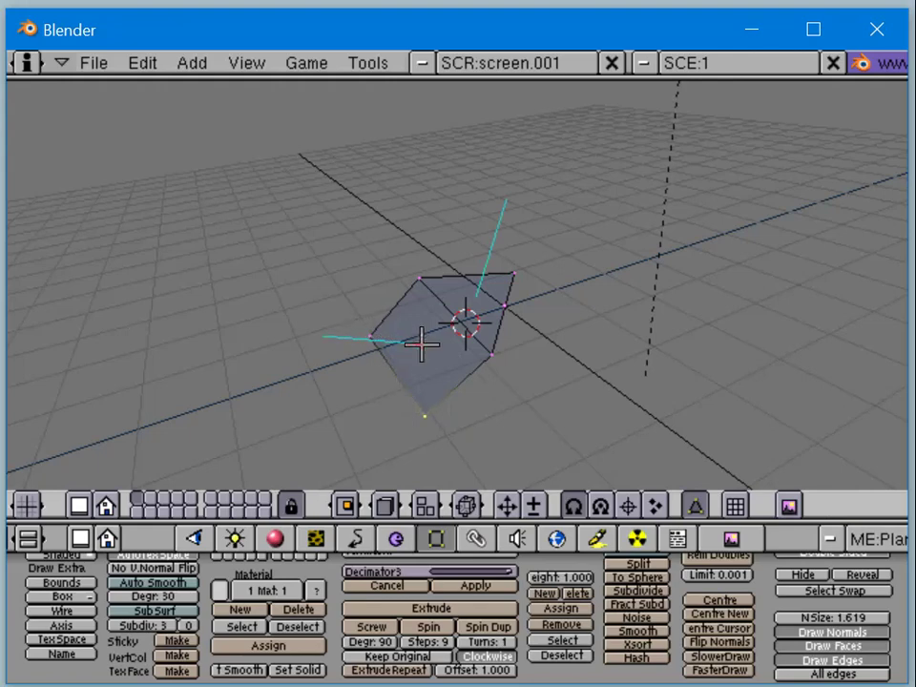
key("v")
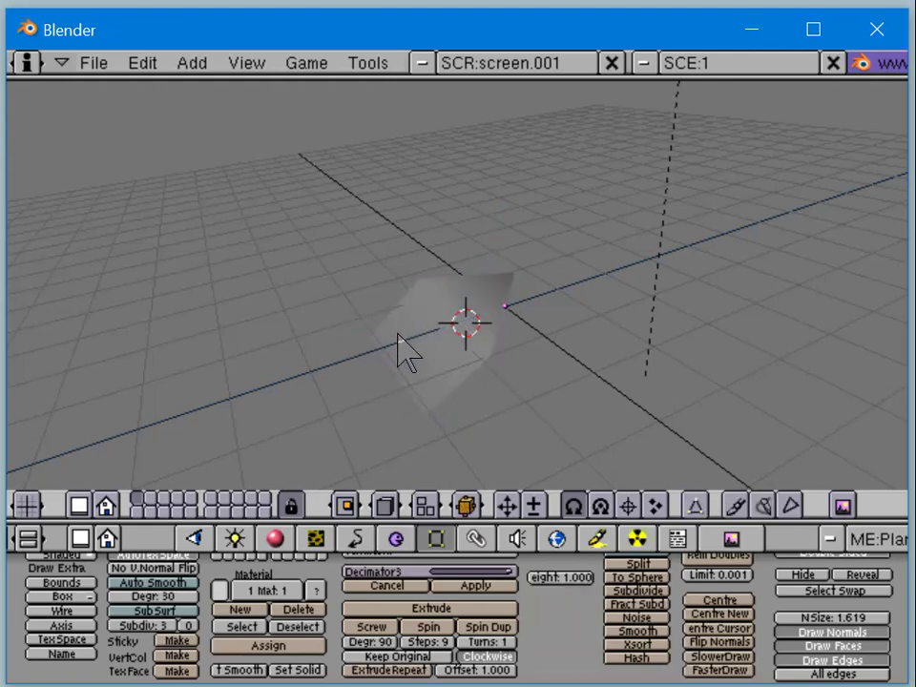
middle_click_drag(439, 329, 640, 177)
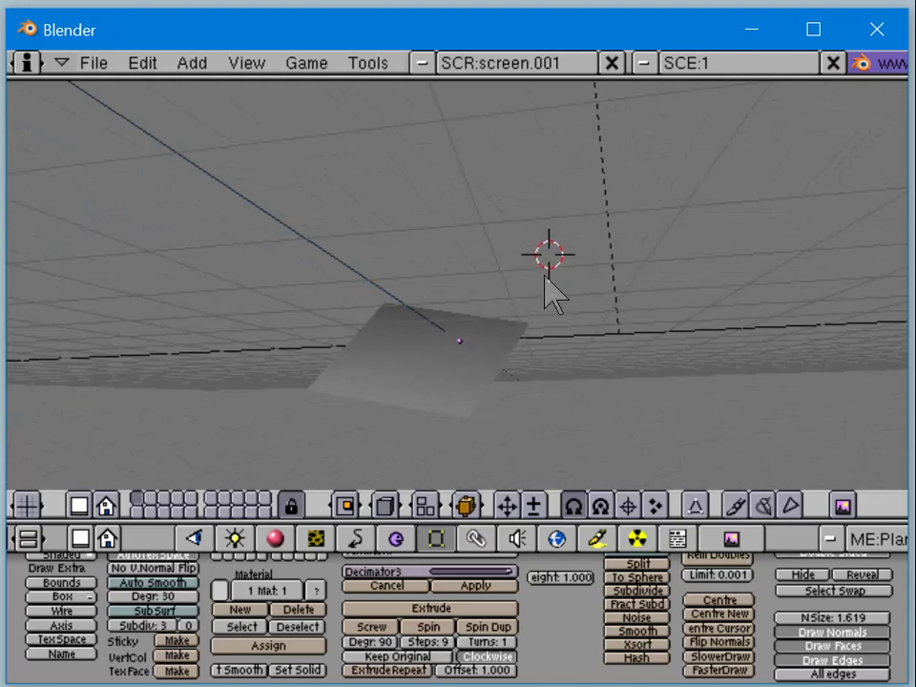
middle_click_drag(517, 282, 555, 305)
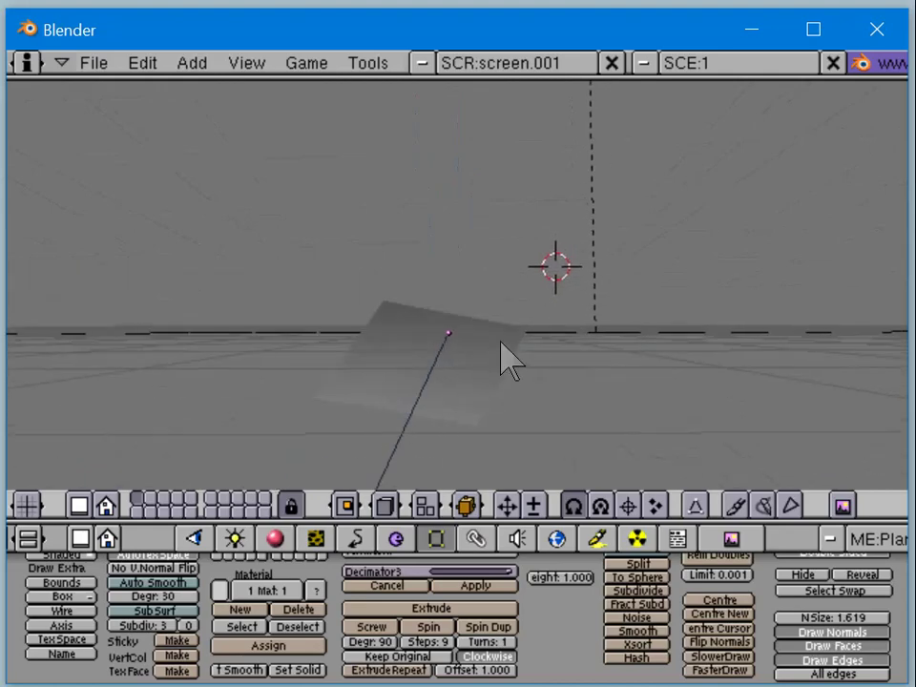
mouse_move(501, 352)
middle_mouse_down()
mouse_move(481, 385)
mouse_move(486, 403)
mouse_move(512, 381)
mouse_move(490, 414)
mouse_move(410, 420)
mouse_move(435, 417)
middle_mouse_up()
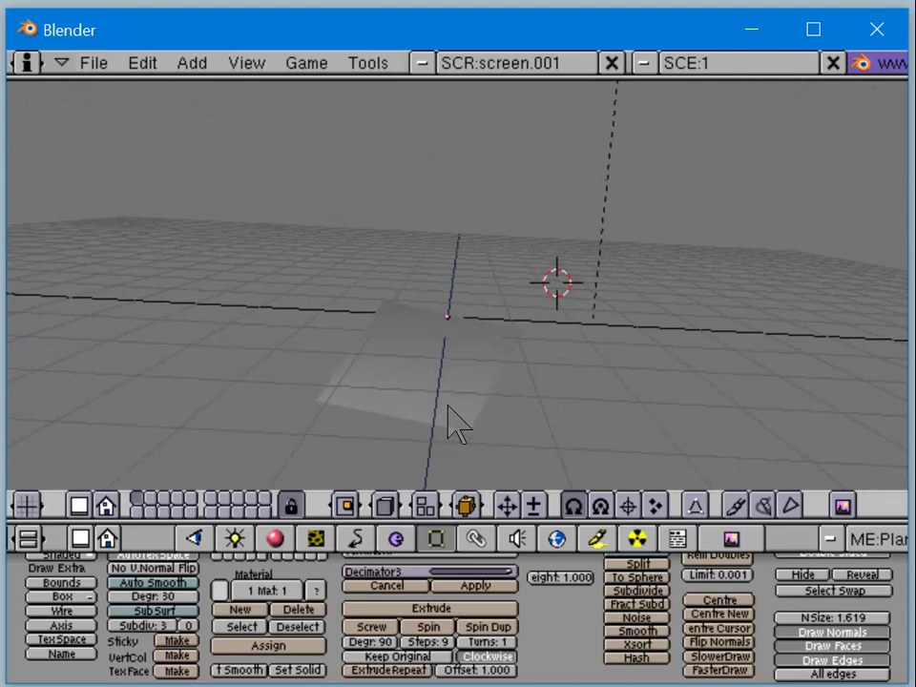
middle_click_drag(463, 378, 439, 312)
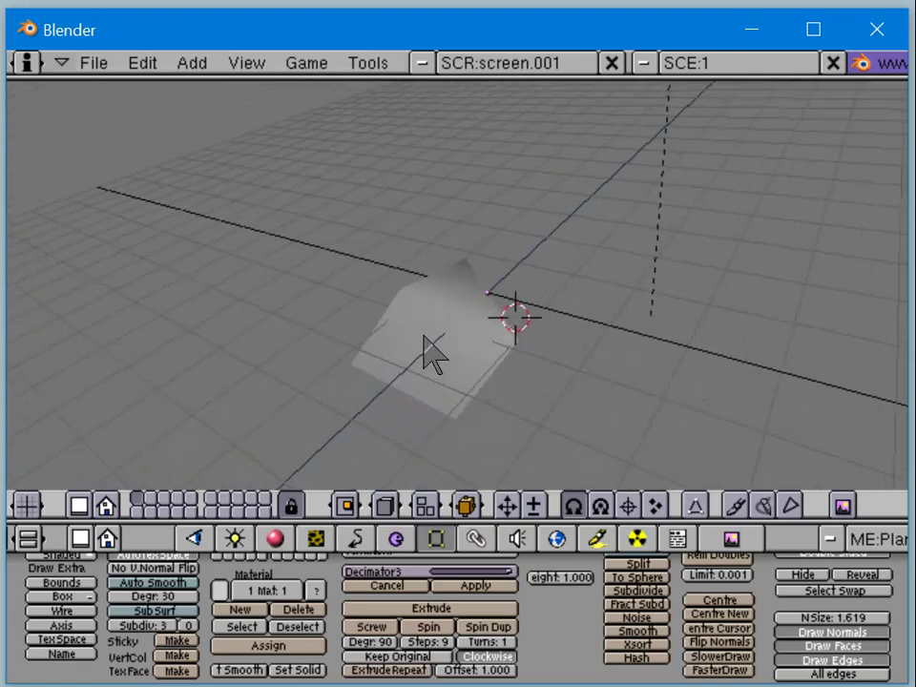
key("Tab")
middle_click_drag(442, 338, 382, 296)
key("v")
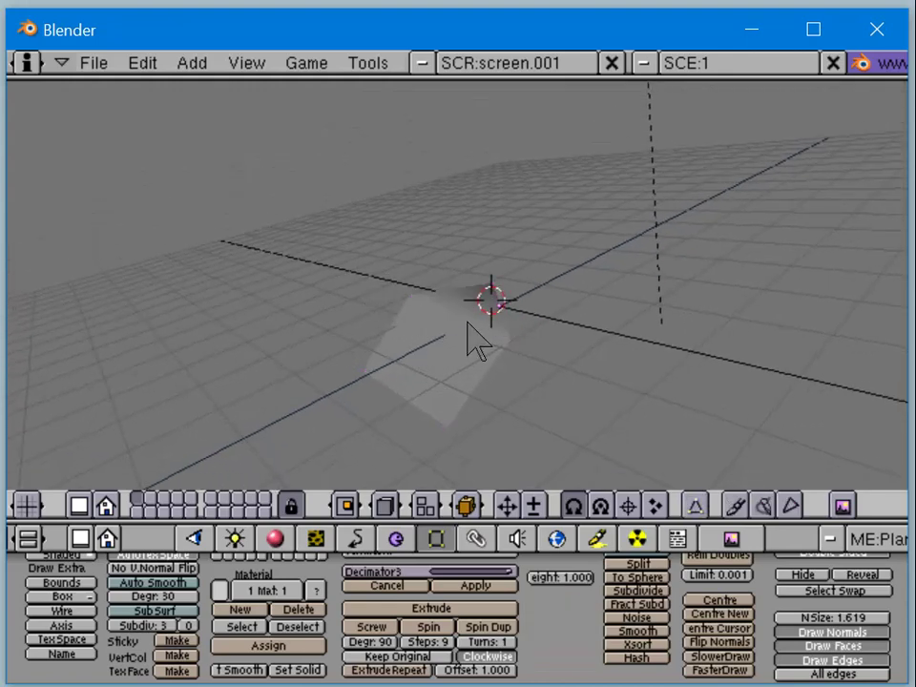
key("v")
mouse_move(485, 333)
middle_mouse_down()
mouse_move(430, 348)
mouse_move(427, 333)
middle_mouse_up()
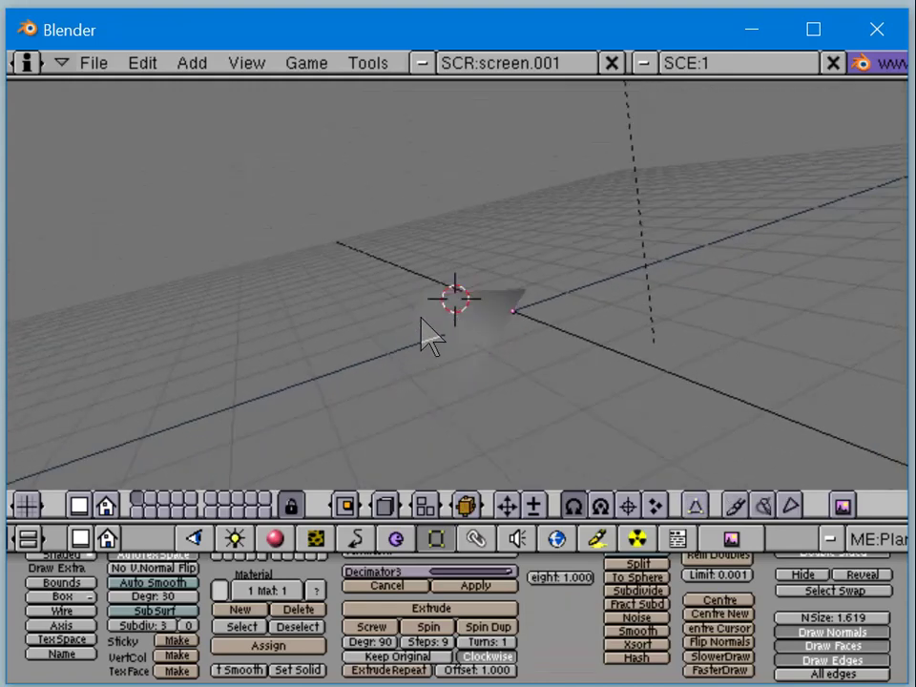
Step: Examine both face normals in wireframe in edit mode, and select the existing lamp in object mode to view it relative to the shape
key("Tab")
key("f")
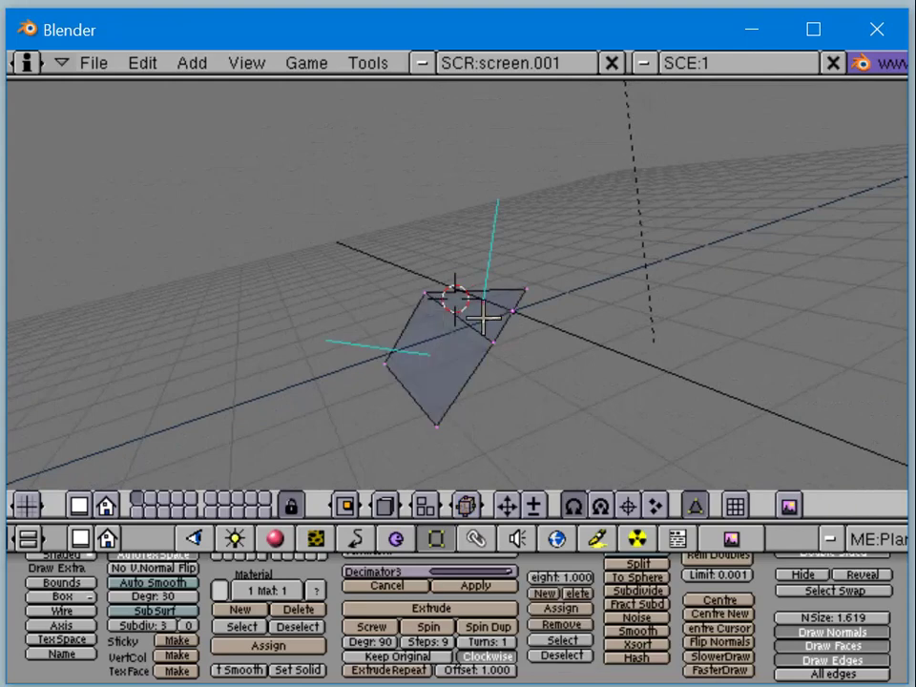
middle_click_drag(485, 318, 421, 308)
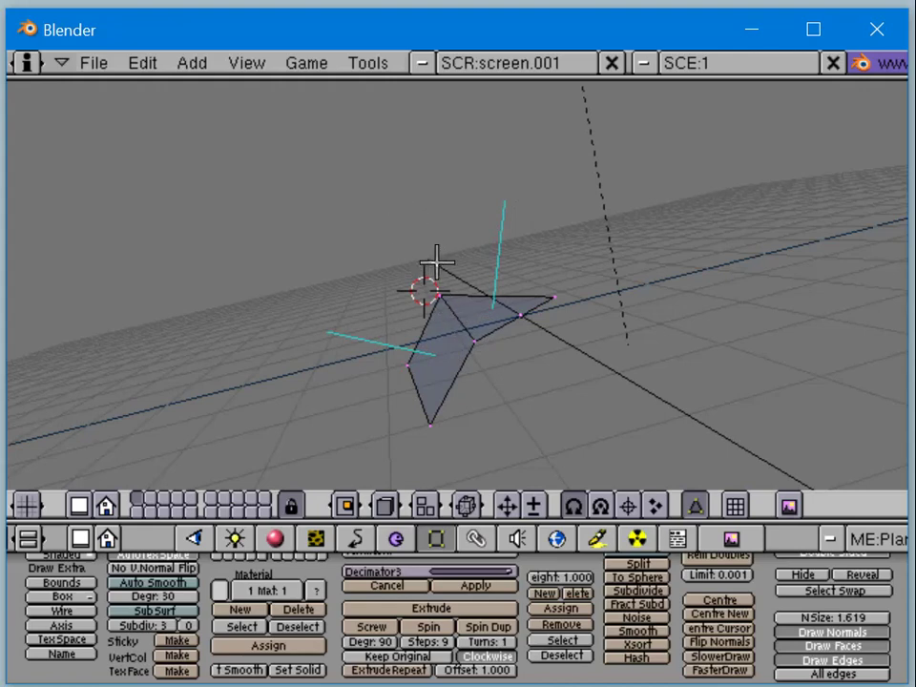
mouse_move(436, 262)
middle_mouse_down()
mouse_move(415, 242)
mouse_move(454, 272)
mouse_move(441, 255)
mouse_move(449, 271)
mouse_move(415, 256)
mouse_move(435, 256)
middle_mouse_up()
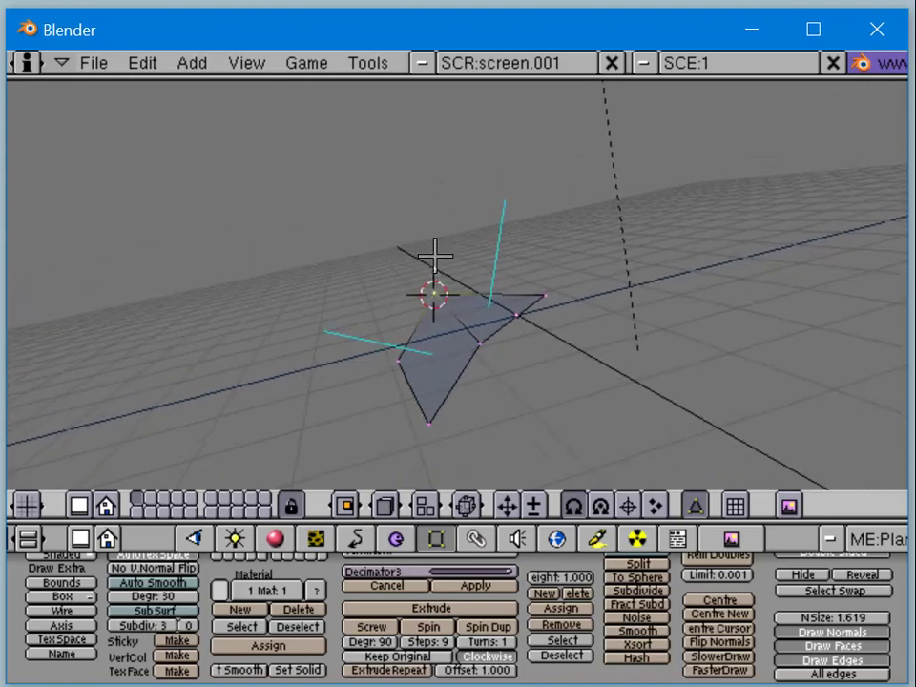
key("Tab")
middle_click_drag(490, 353, 436, 291)
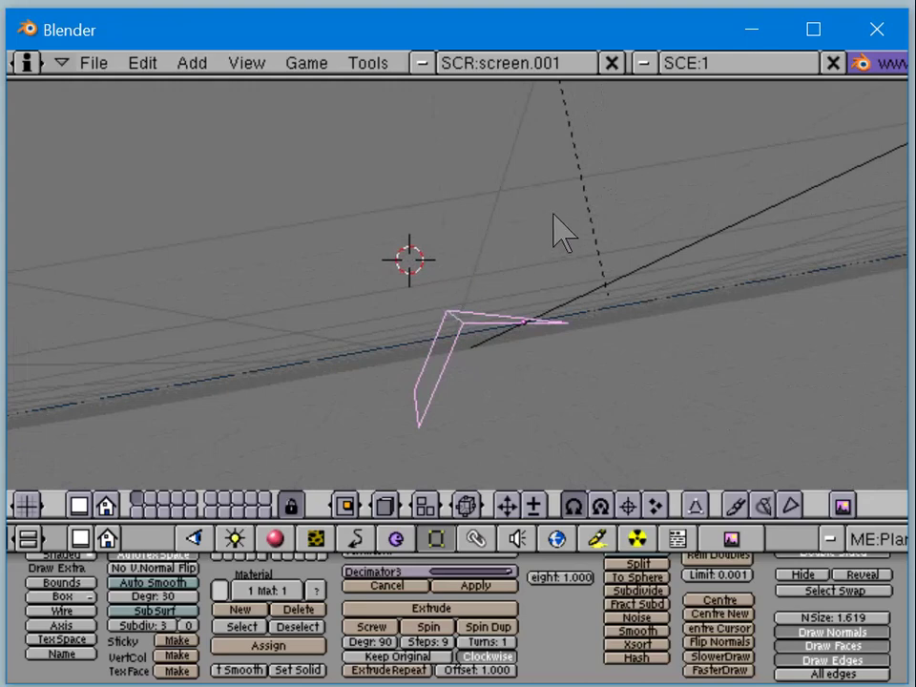
right_click(597, 204)
middle_click_drag(506, 253, 779, 354)
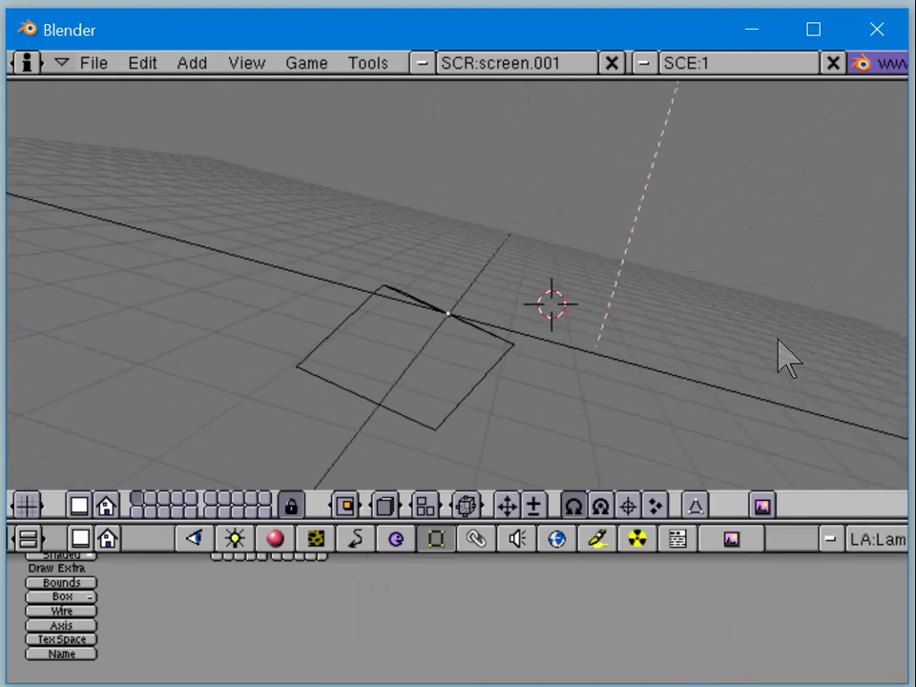
Step: Select the two vertices of the edge shared by both faces in edit mode, and snap the 3D cursor to the selection
right_click(515, 351)
key("Tab")
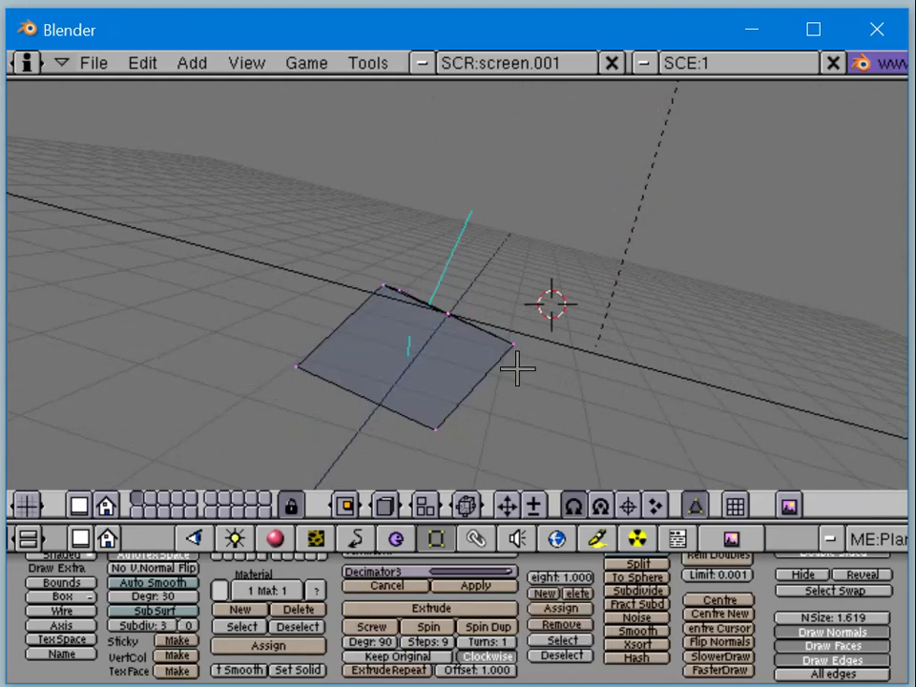
right_click(489, 355, "shift")
key("g")
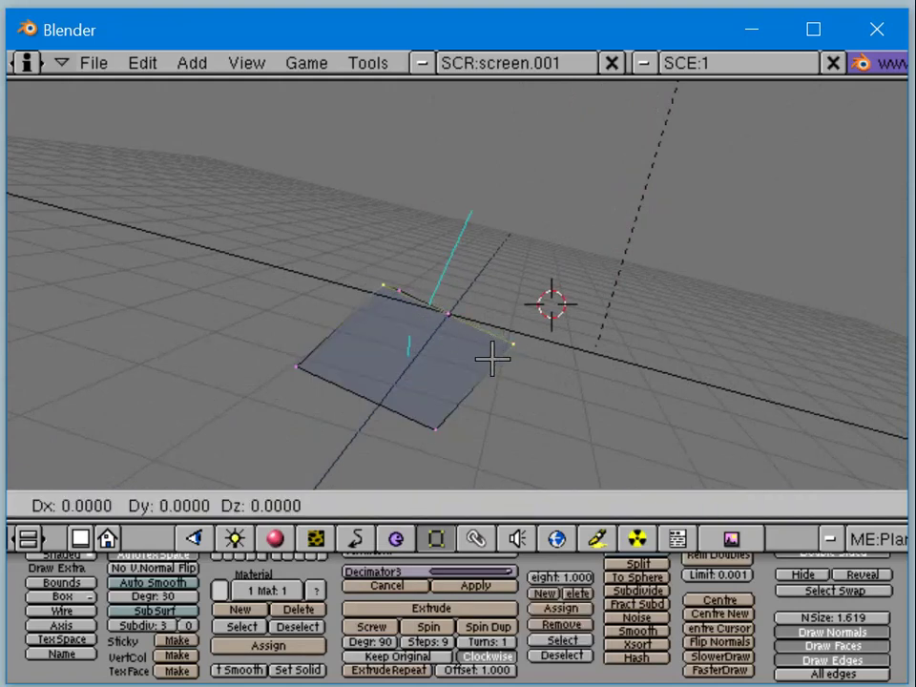
key("s")
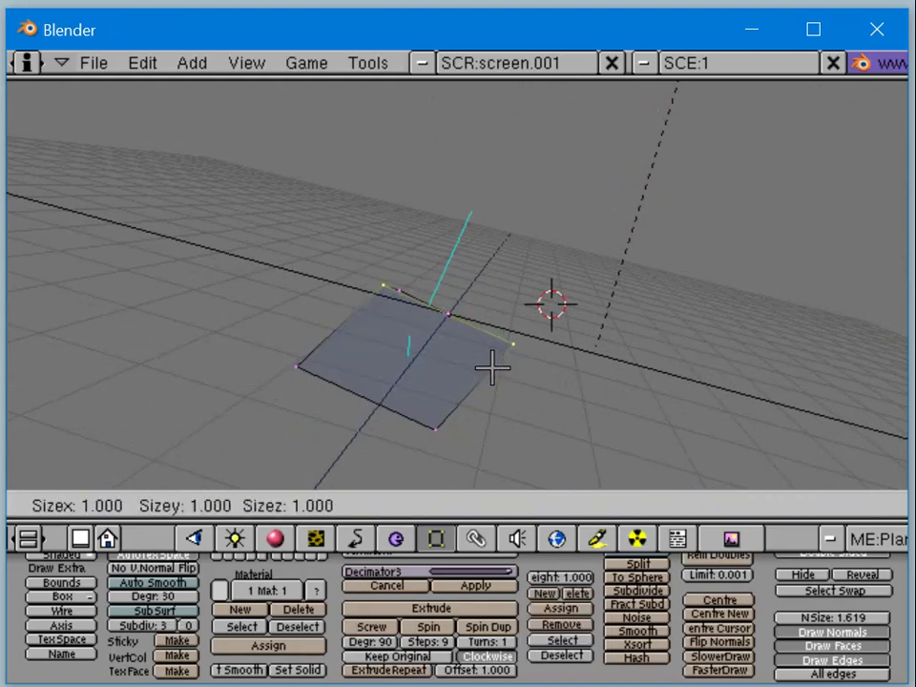
left_click(494, 345)
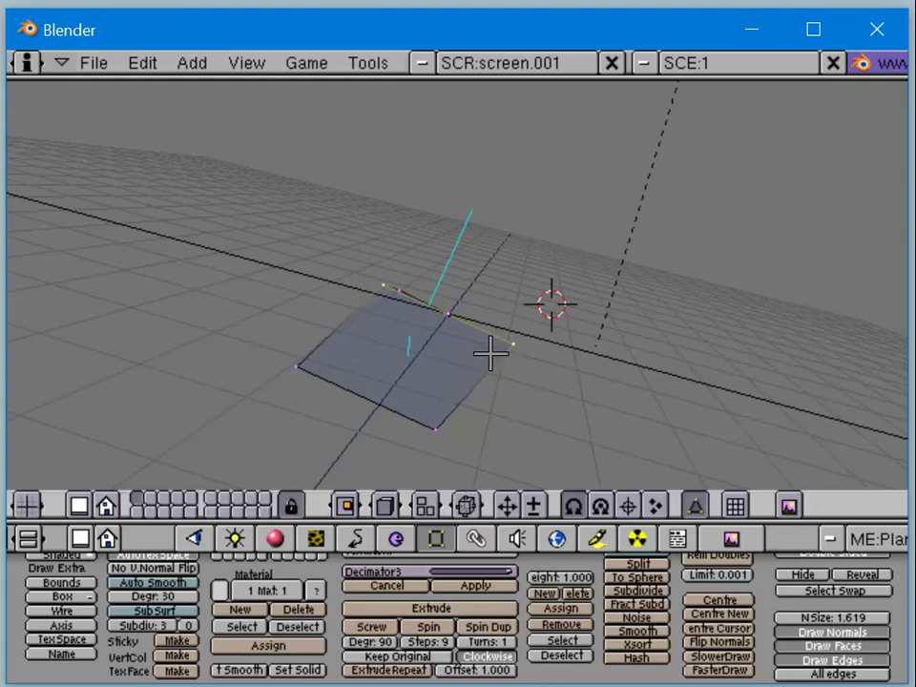
key("shift+s")
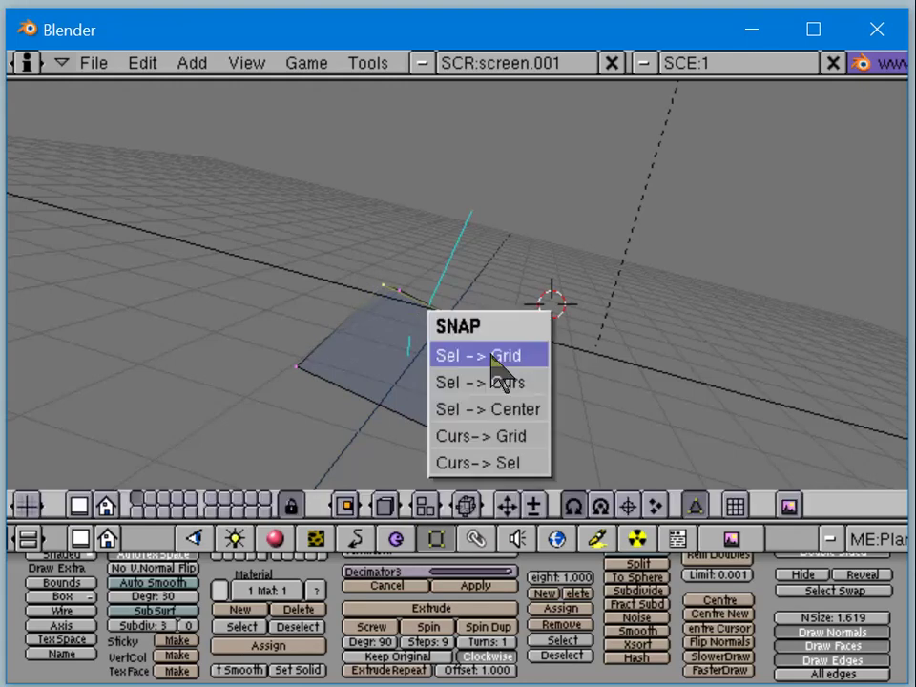
left_click(519, 463)
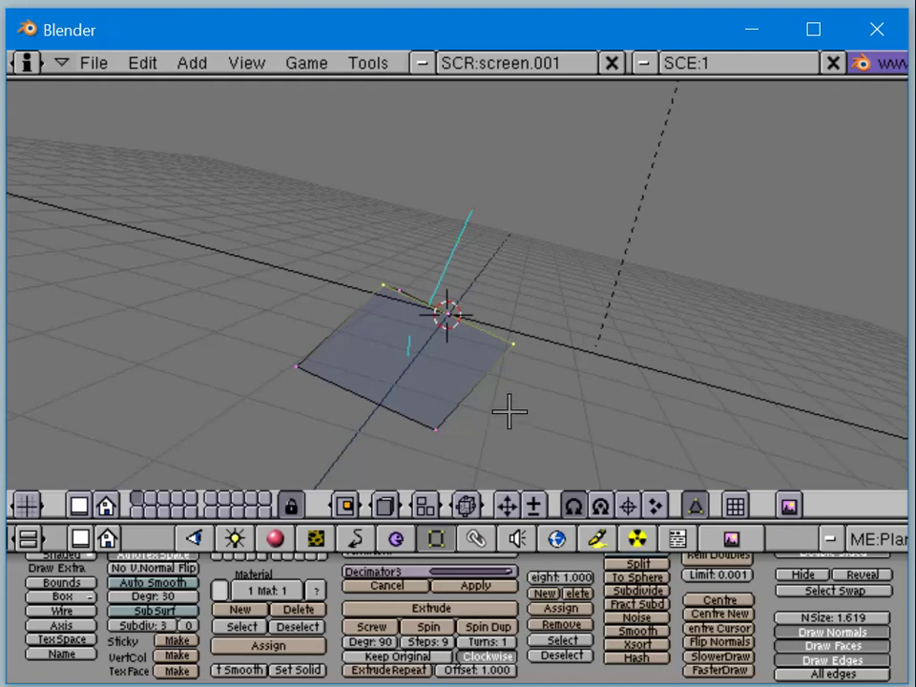
Step: Add a lamp at the 3D cursor in object mode and move it up above the shape
key("Tab")
key("space")
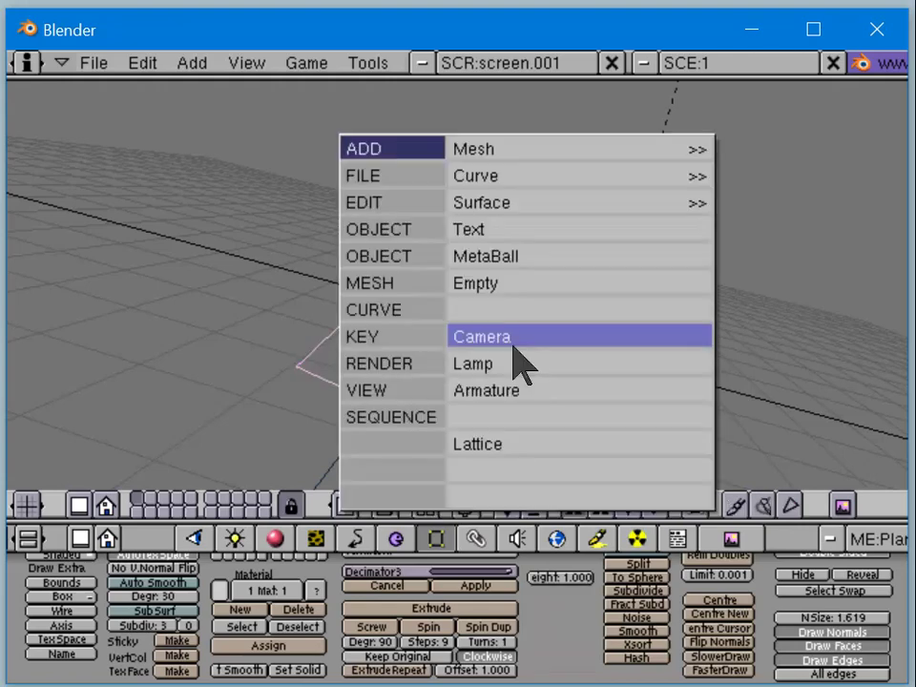
left_click(516, 375)
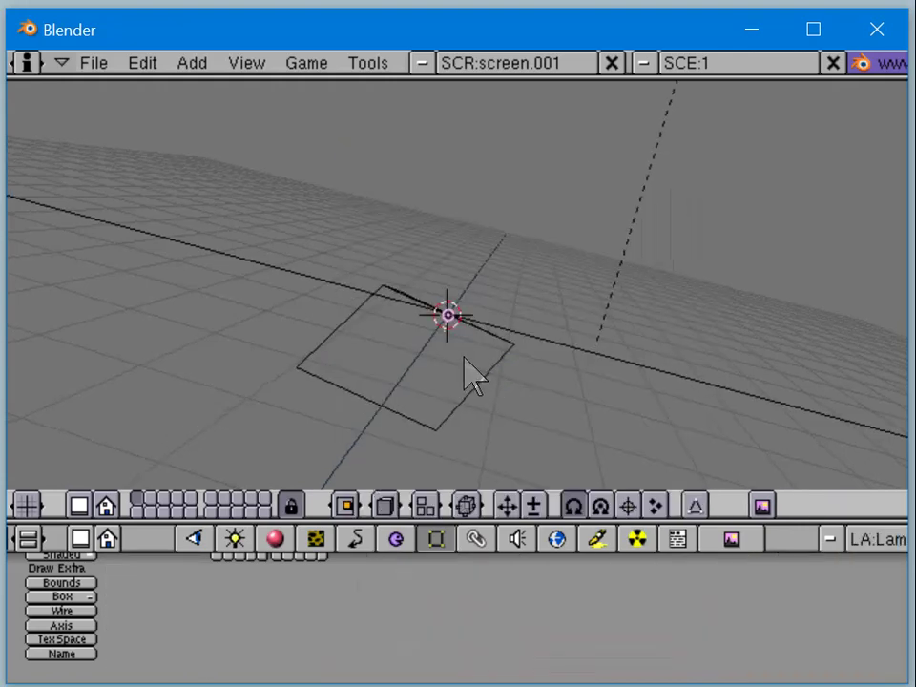
middle_click_drag(475, 378, 595, 232)
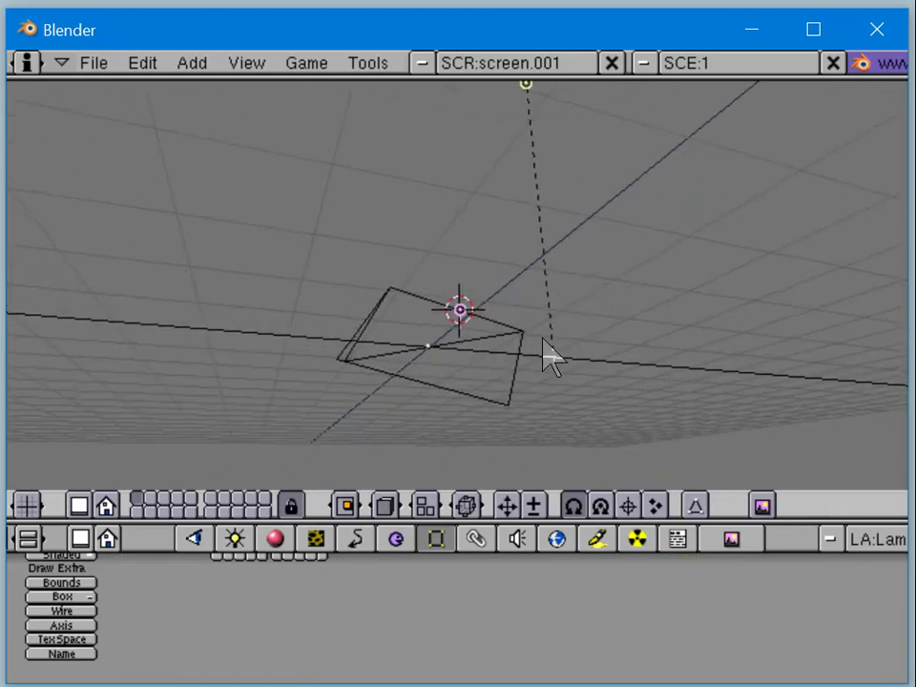
key("g")
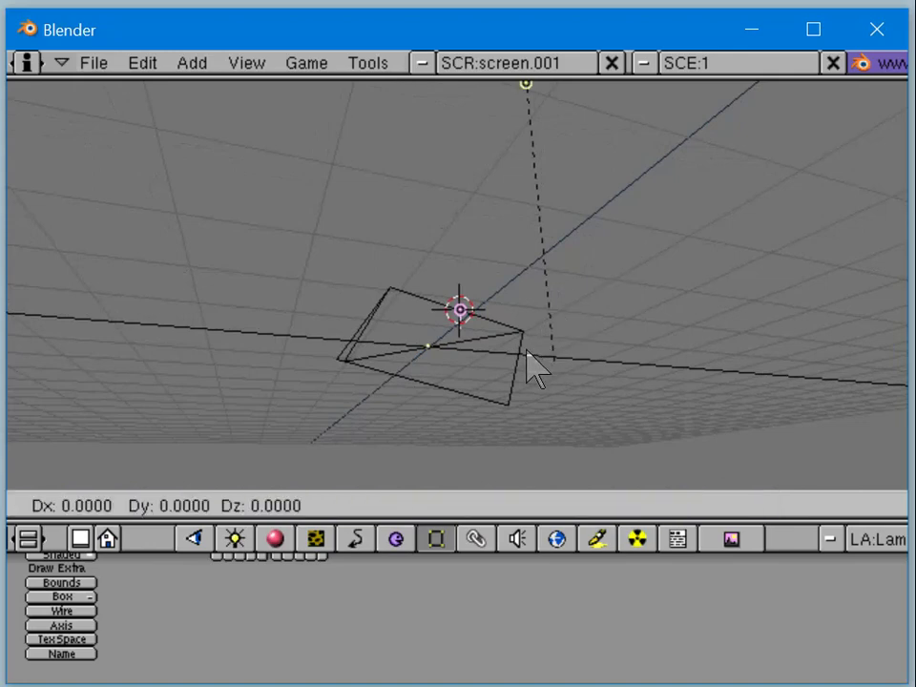
left_click(570, 282)
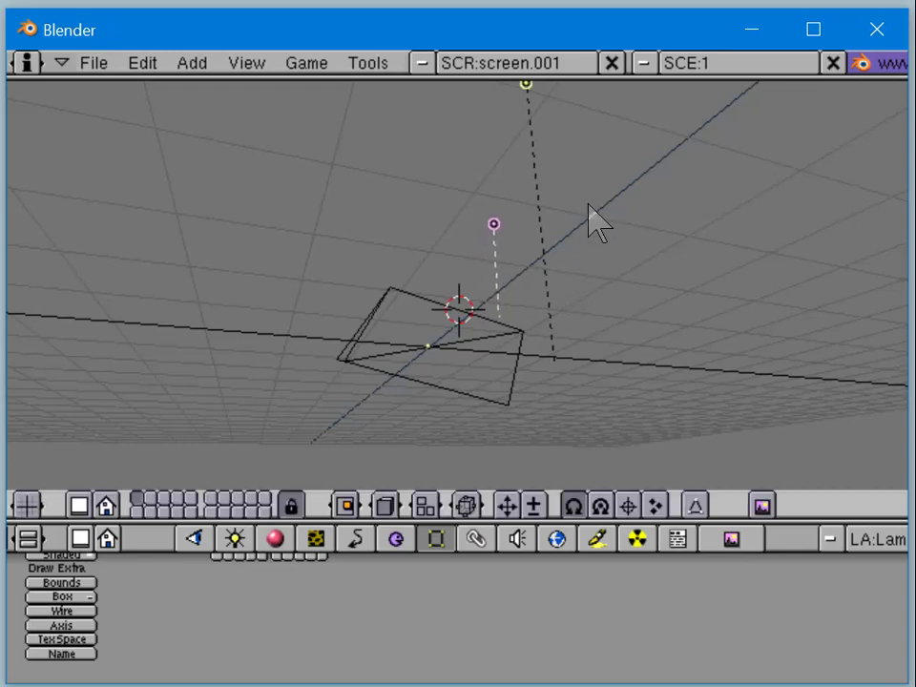
Step: Switch the view to solid shading and examine the shape beneath the new lamp from several angles
middle_click_drag(591, 211, 450, 378)
middle_click_drag(619, 255, 487, 344)
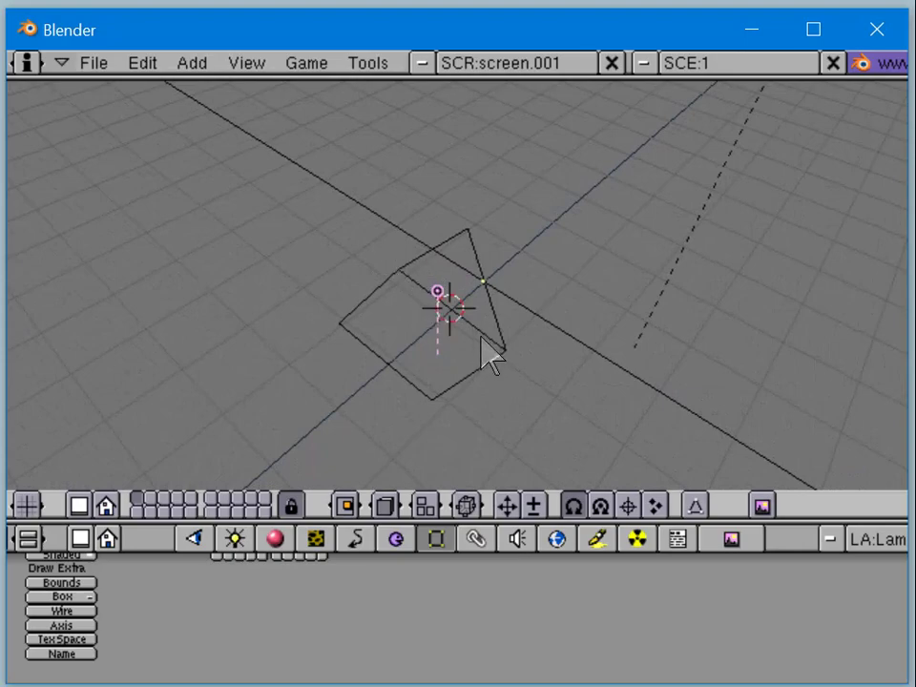
key("z")
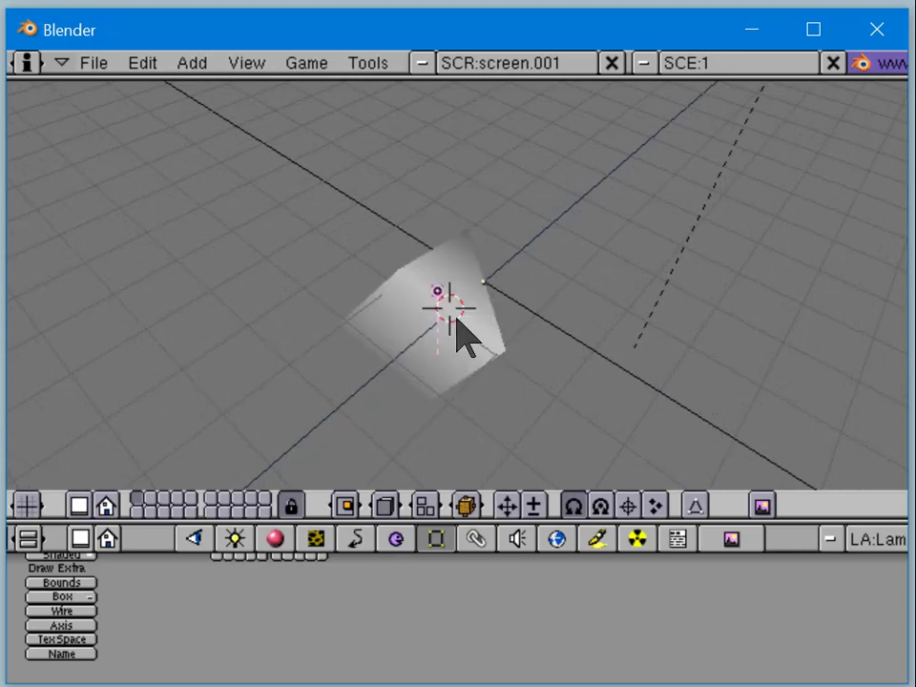
middle_click_drag(474, 329, 465, 274)
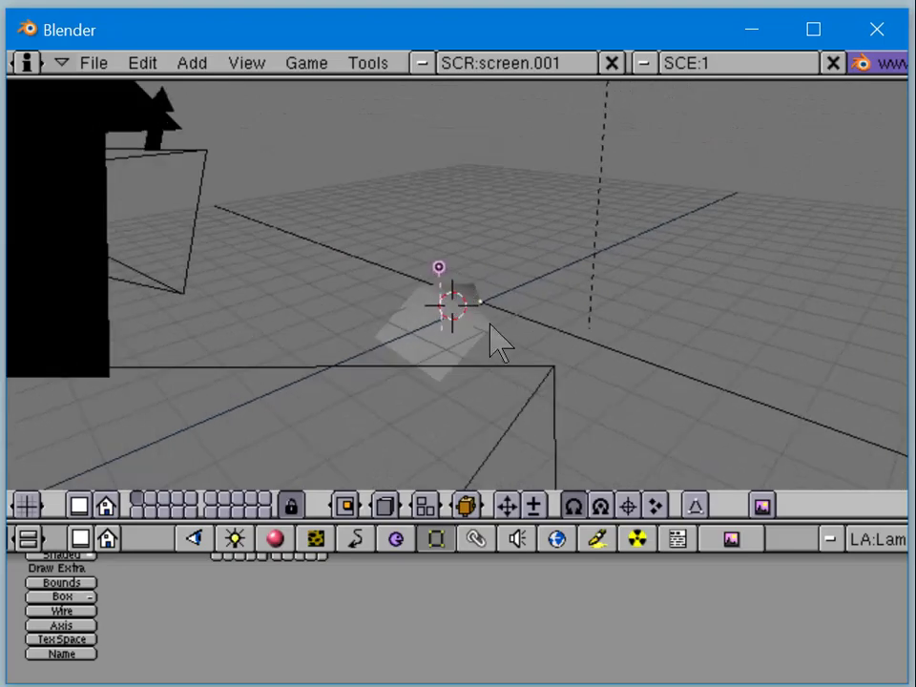
middle_click_drag(489, 326, 462, 344)
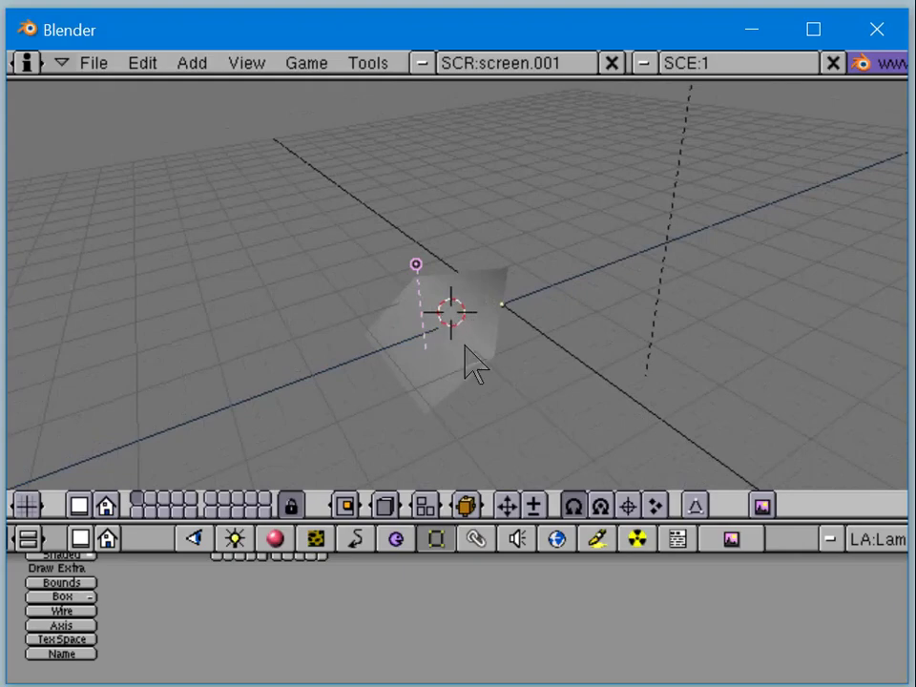
Step: Compare the shape's solid shading in edit mode and object mode with the new lamp in place
key("Tab")
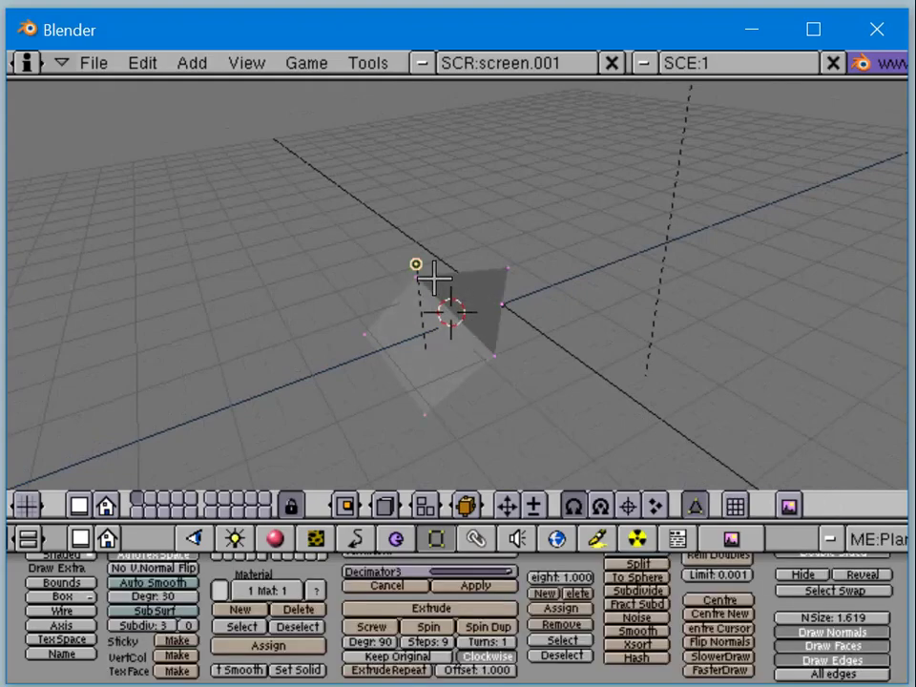
middle_click_drag(451, 311, 644, 318)
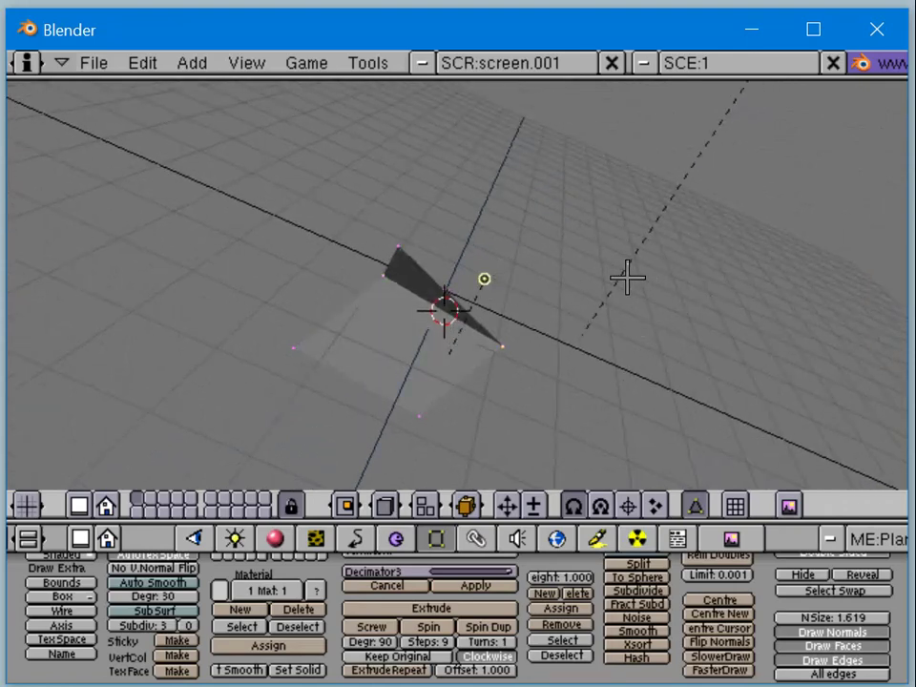
key("Tab")
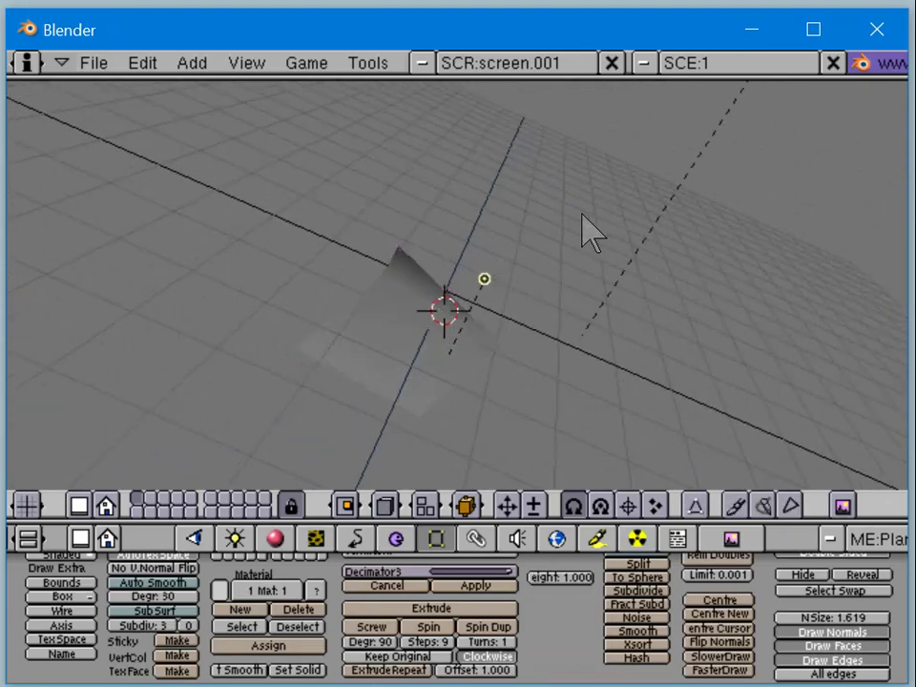
Step: Try moving the new lamp around the shape in solid shading, and cancel the move
key("g")
key("Escape")
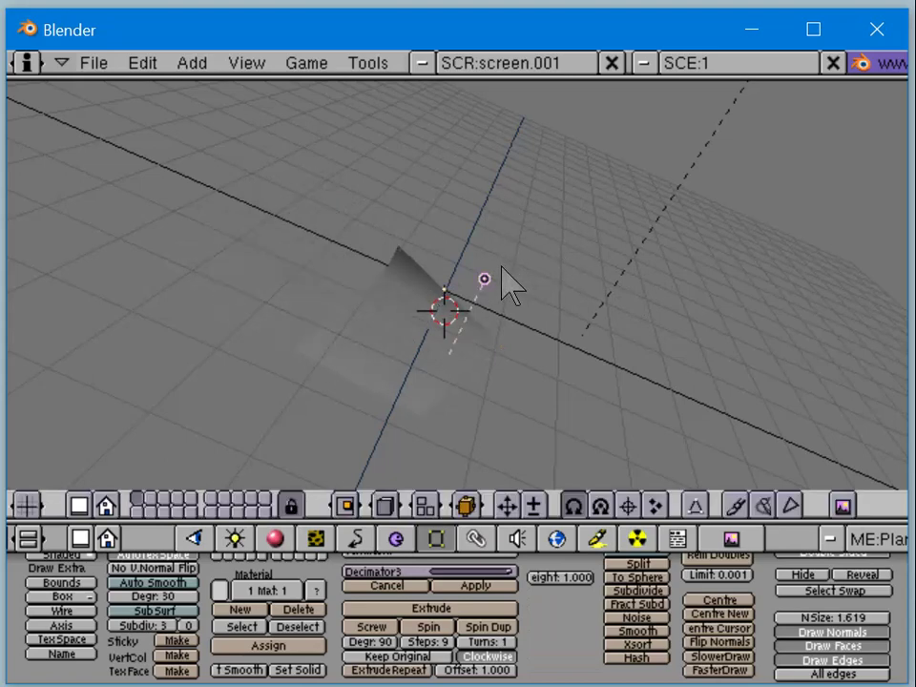
right_click(487, 280)
key("g")
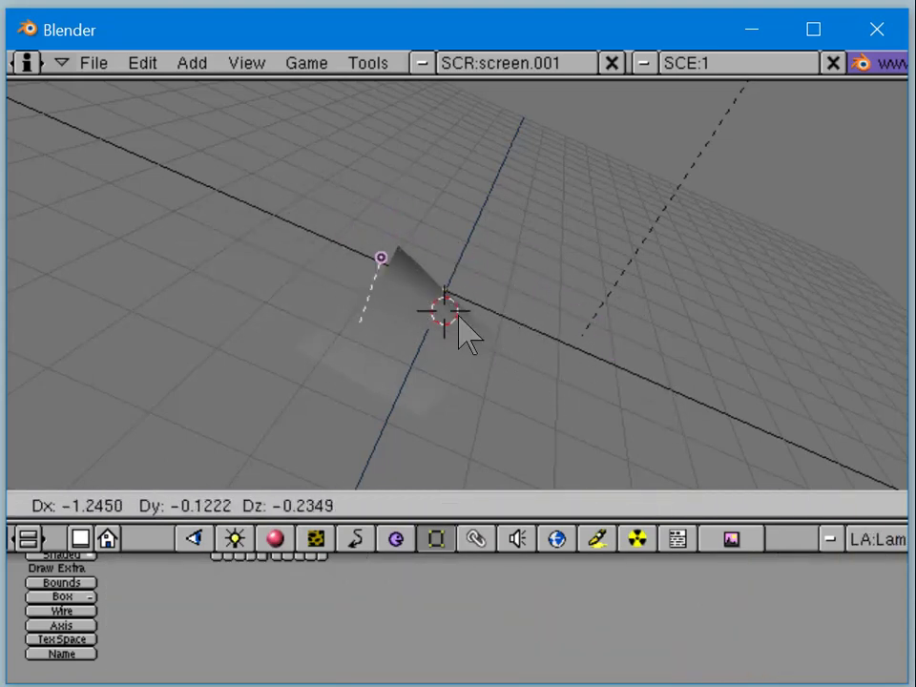
right_click(611, 358)
middle_click_drag(623, 348, 490, 385)
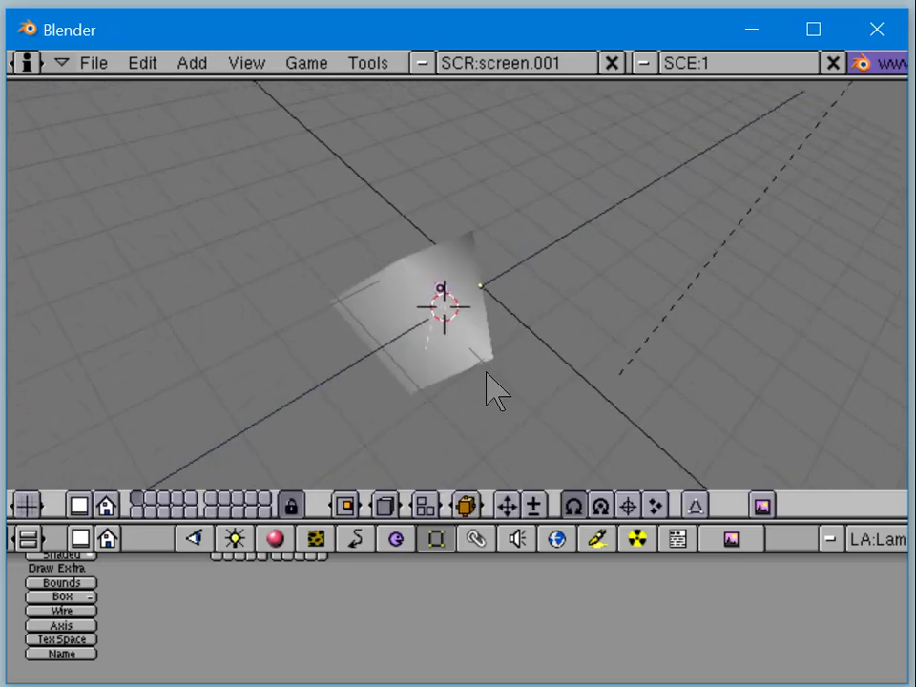
Step: Switch to textured draw mode, try moving the new lamp around the shape, and cancel the move
left_click(468, 499)
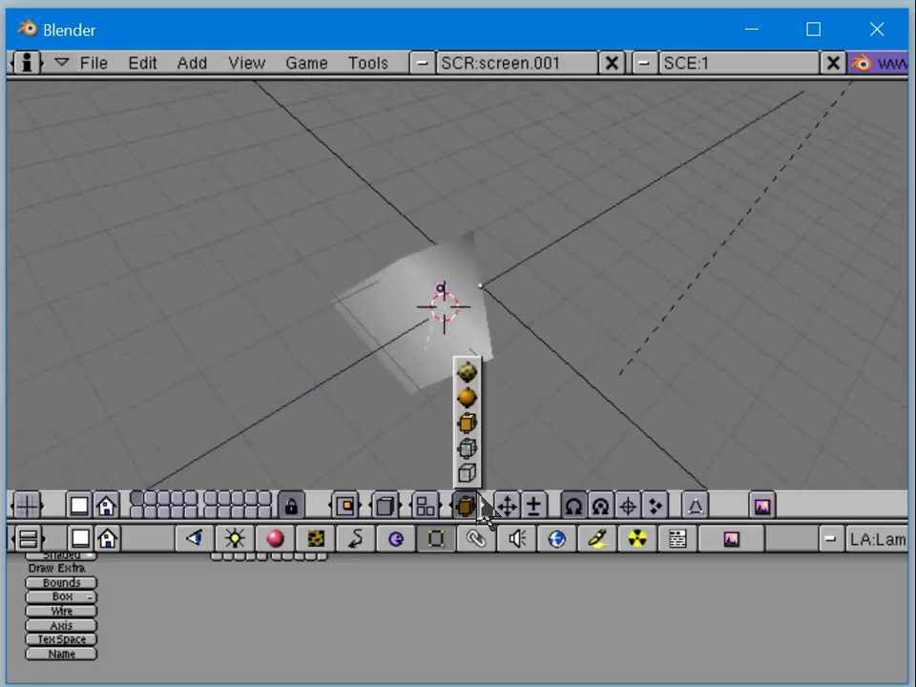
left_click(472, 372)
middle_click_drag(470, 410, 538, 374)
key("g")
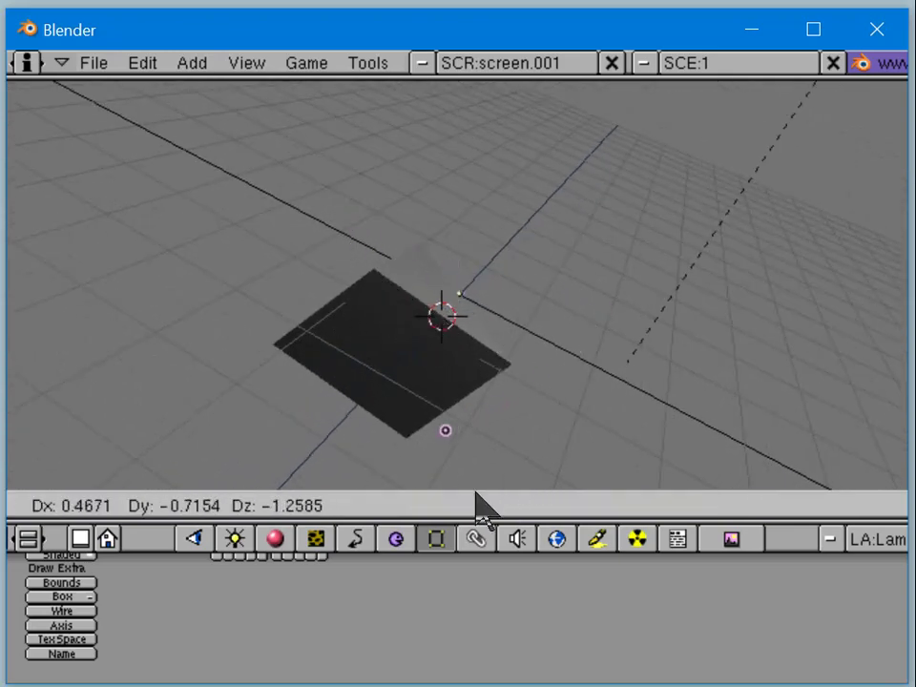
right_click(474, 498)
middle_click_drag(570, 363, 644, 311)
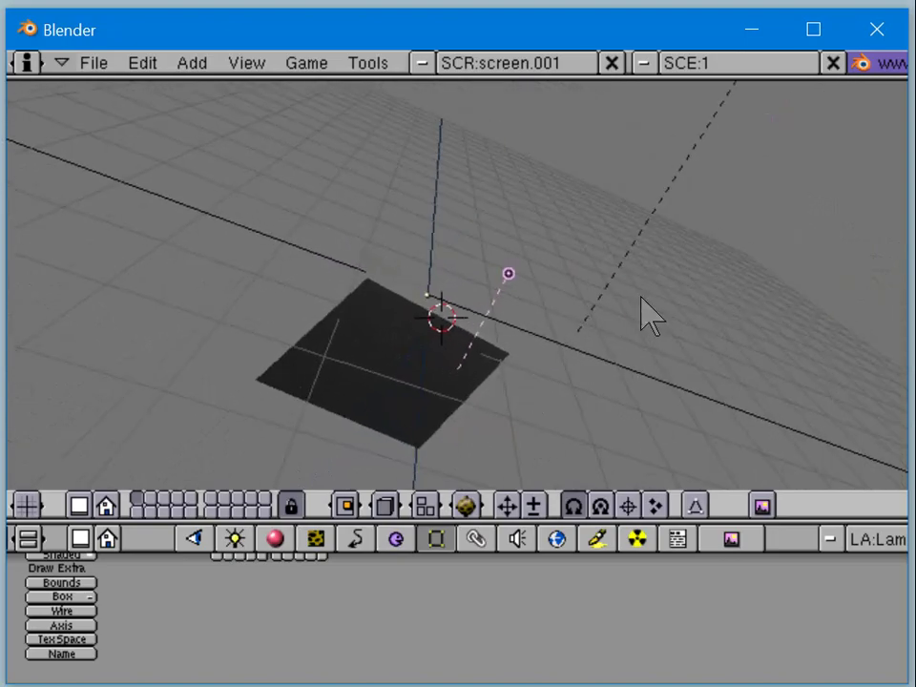
left_click(640, 304)
mouse_move(585, 355)
middle_mouse_down()
mouse_move(513, 388)
mouse_move(682, 321)
mouse_move(605, 374)
mouse_move(506, 389)
mouse_move(531, 419)
mouse_move(467, 454)
middle_mouse_up()
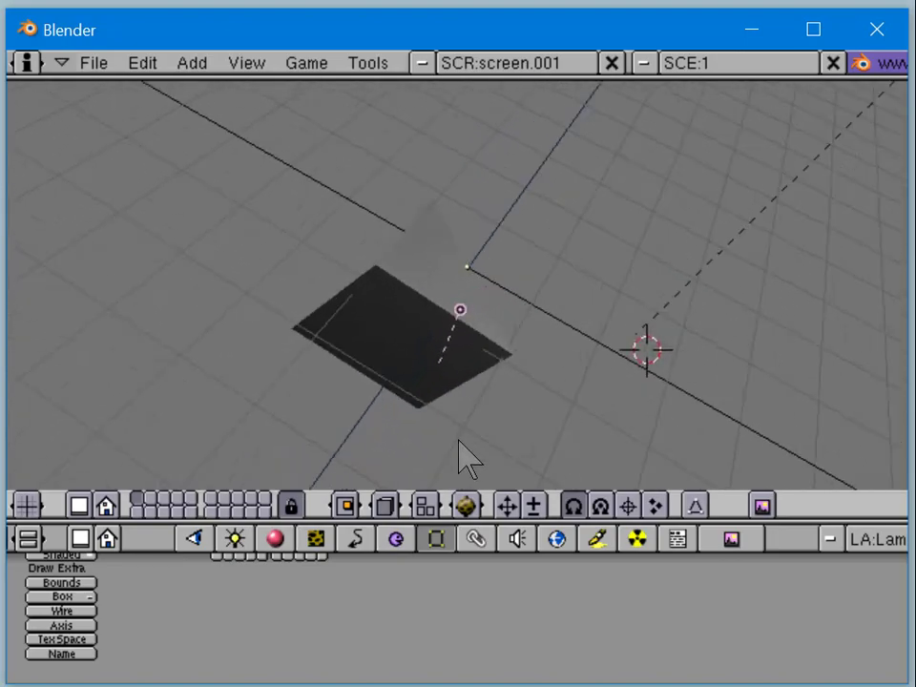
Step: View the shape in shaded draw mode, and return it to solid shading for comparison
left_click(467, 503)
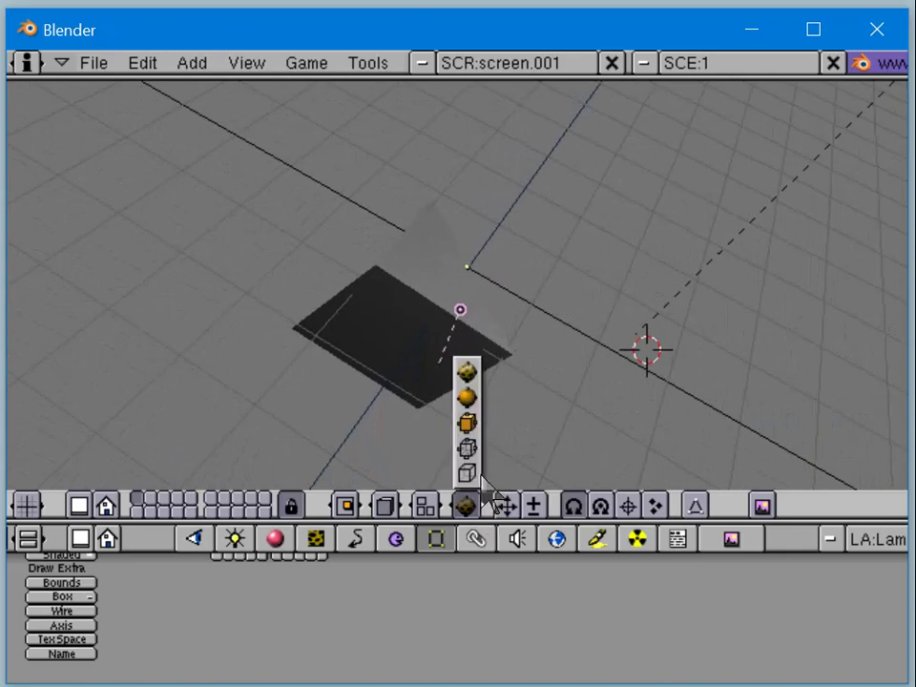
left_click(468, 396)
left_click(475, 399)
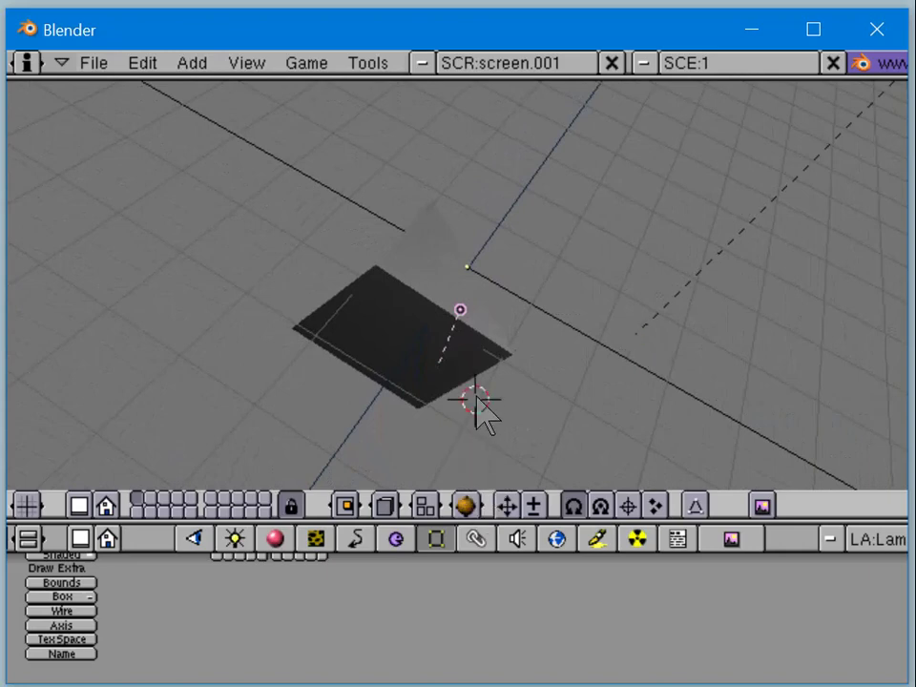
left_click(467, 503)
left_click(475, 423)
mouse_move(535, 352)
middle_mouse_down()
mouse_move(526, 297)
mouse_move(455, 290)
mouse_move(468, 286)
middle_mouse_up()
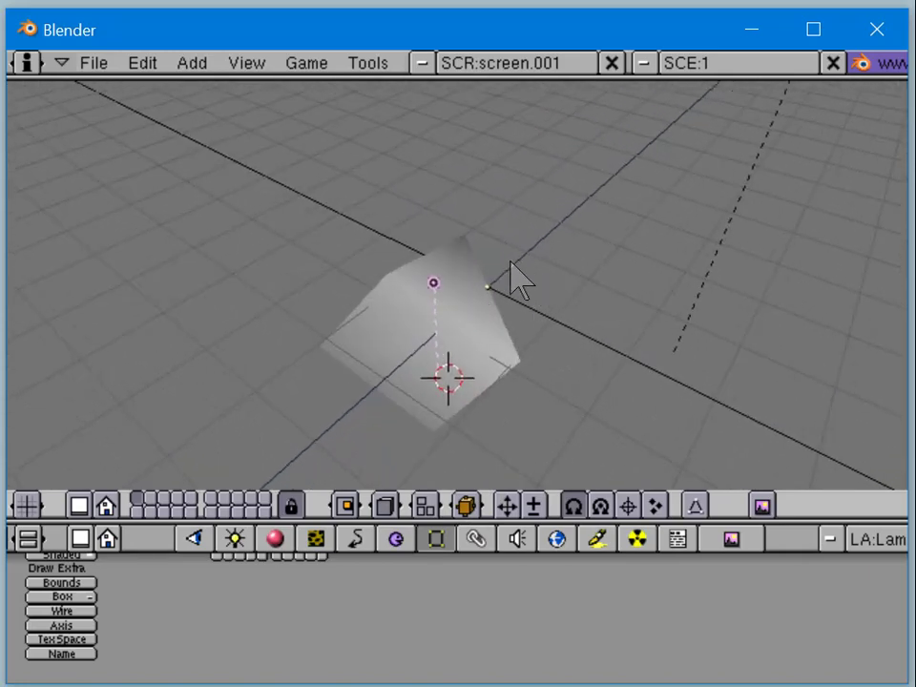
Step: Move the new lamp above the shape, across to its right side and over to its left in object mode's solid shading
key("g")
left_click(451, 162)
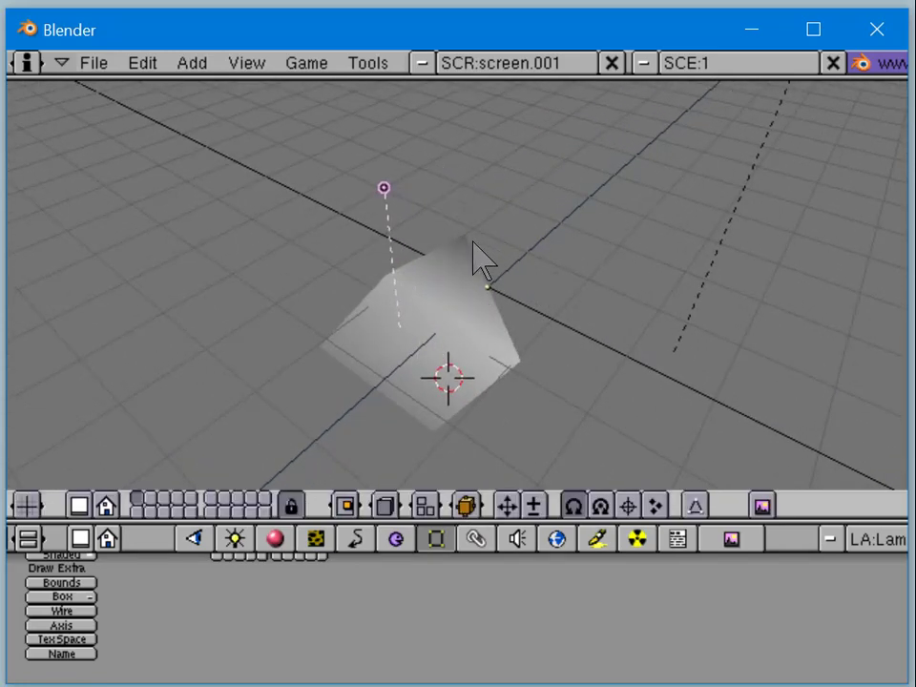
key("g")
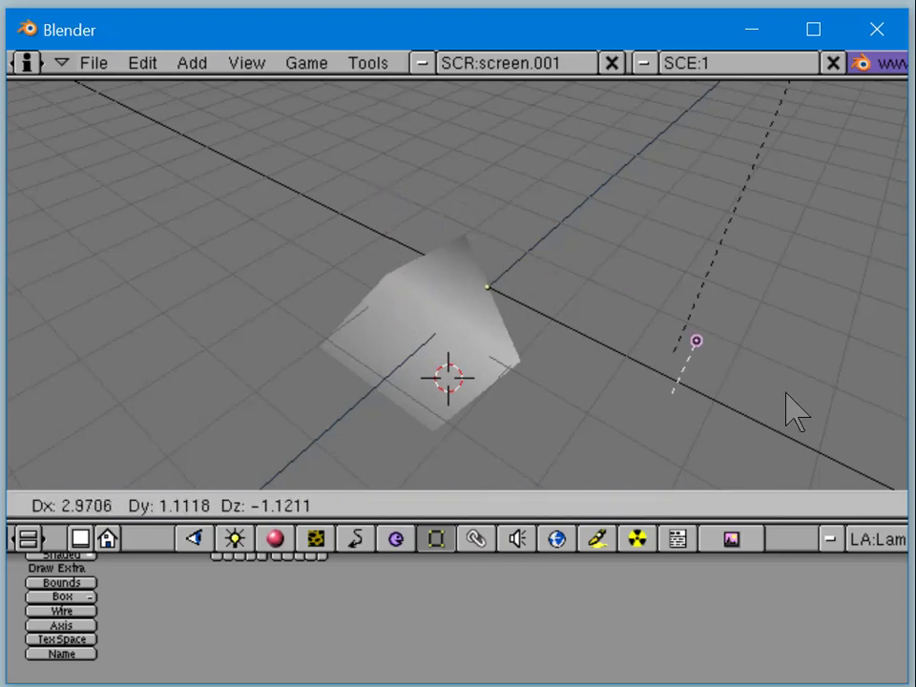
left_click(768, 424)
key("g")
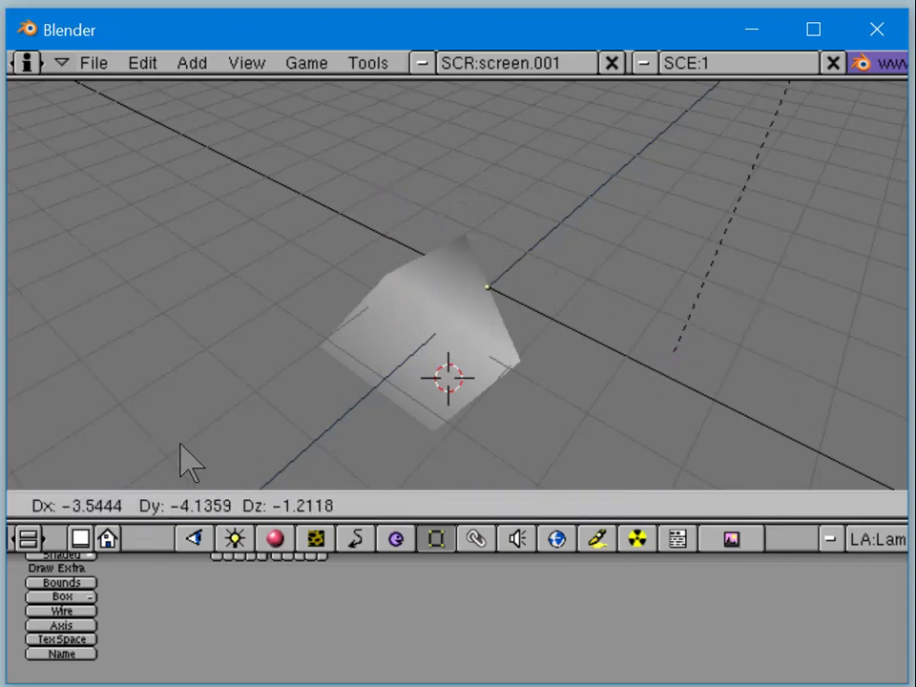
left_click(219, 395)
Step: Reposition the lamp on the left side of the shape, and lift it high above the shape
middle_click_drag(258, 364, 192, 415)
key("g")
left_click(220, 353)
key("g")
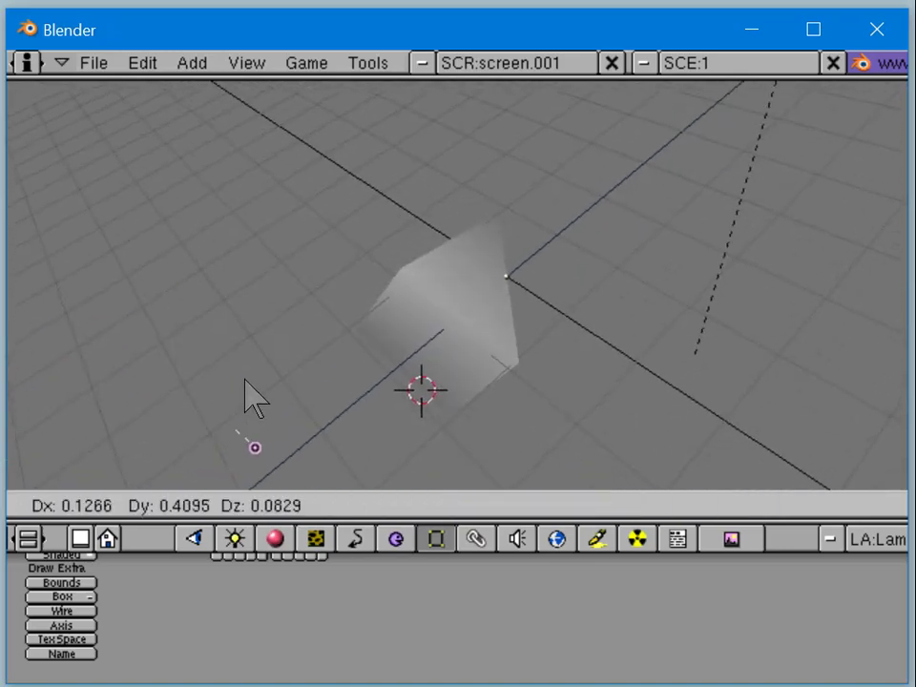
left_click(428, 151)
middle_click_drag(434, 276, 456, 289)
key("g")
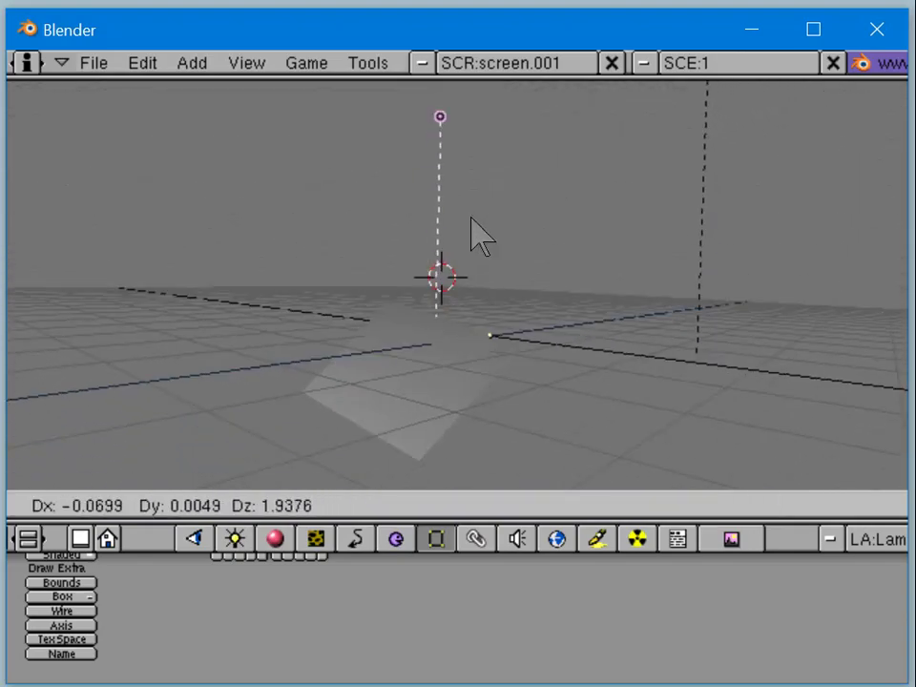
left_click(467, 213)
Step: Inspect the shape's shading from above and at ground level, and shift the raised lamp toward its right side
mouse_move(467, 213)
middle_mouse_down()
mouse_move(449, 401)
mouse_move(431, 407)
mouse_move(486, 311)
middle_mouse_up()
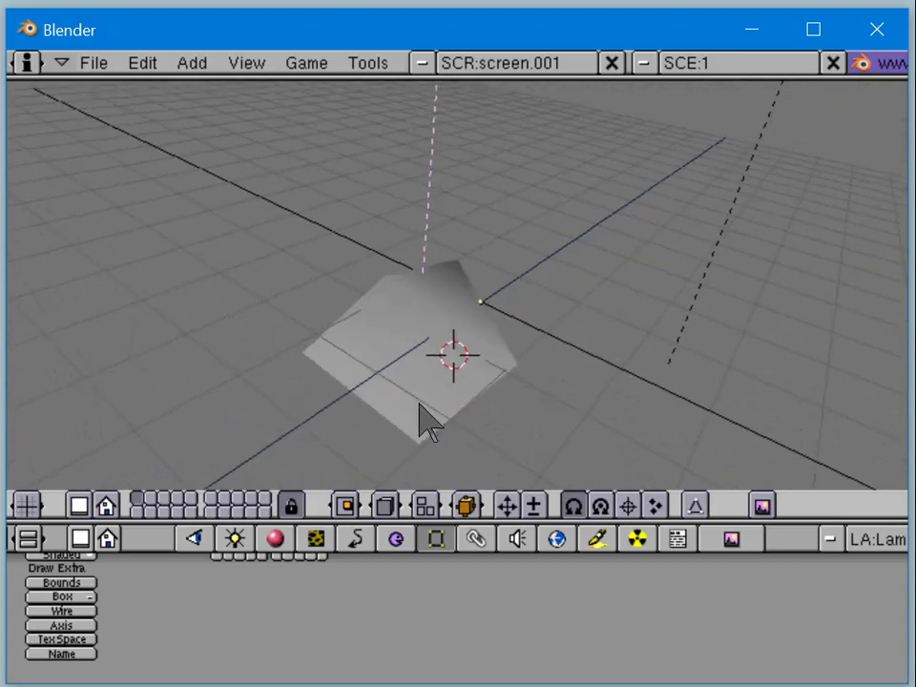
middle_click_drag(424, 415, 444, 323)
key("g")
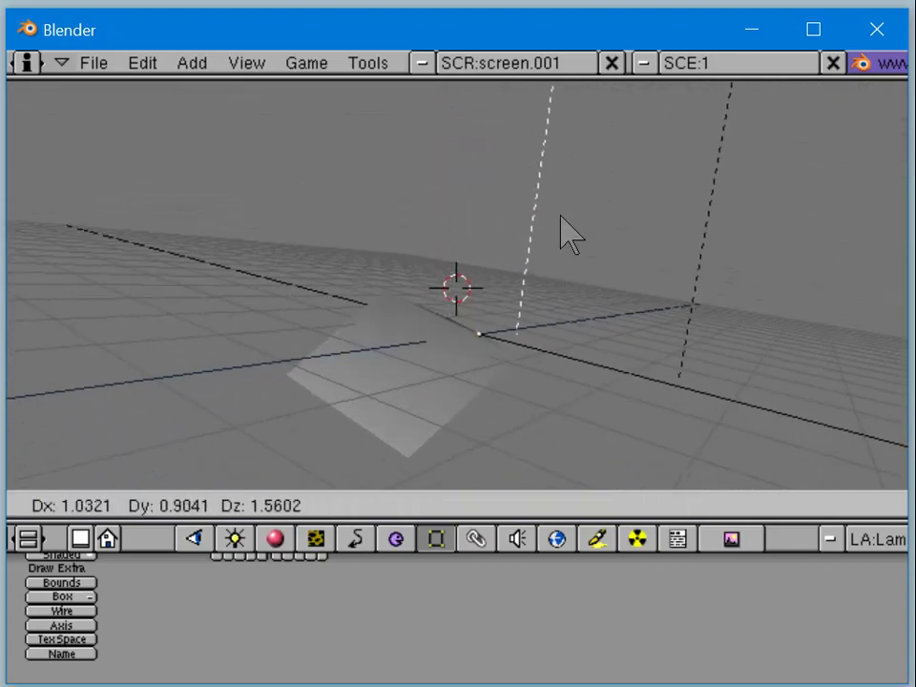
left_click(569, 253)
middle_click_drag(569, 252, 501, 415)
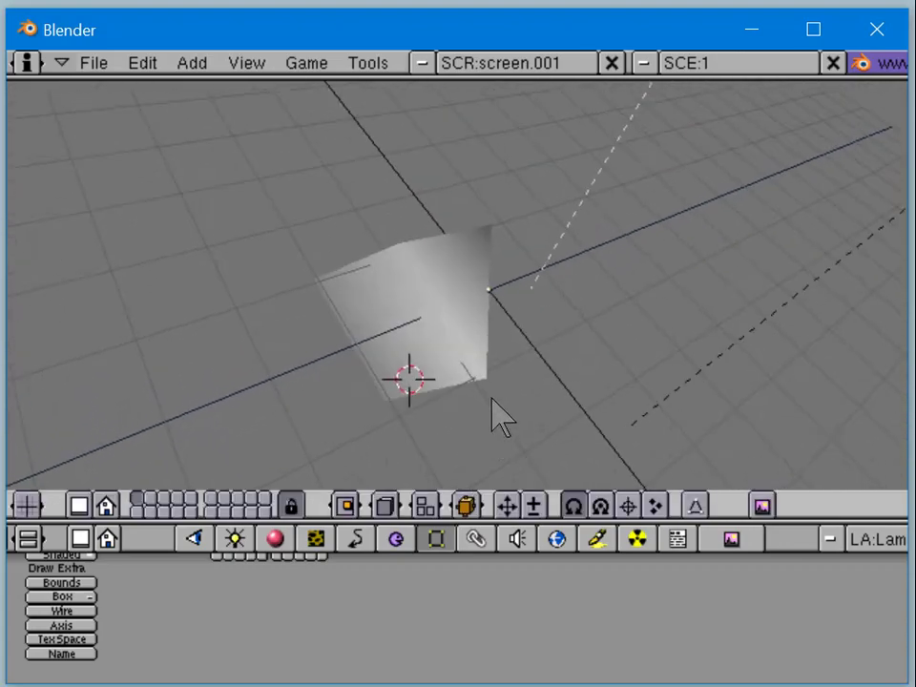
Step: Swing the raised lamp over the shape to its far left side, and bring it partway back
key("g")
left_click(282, 333)
key("g")
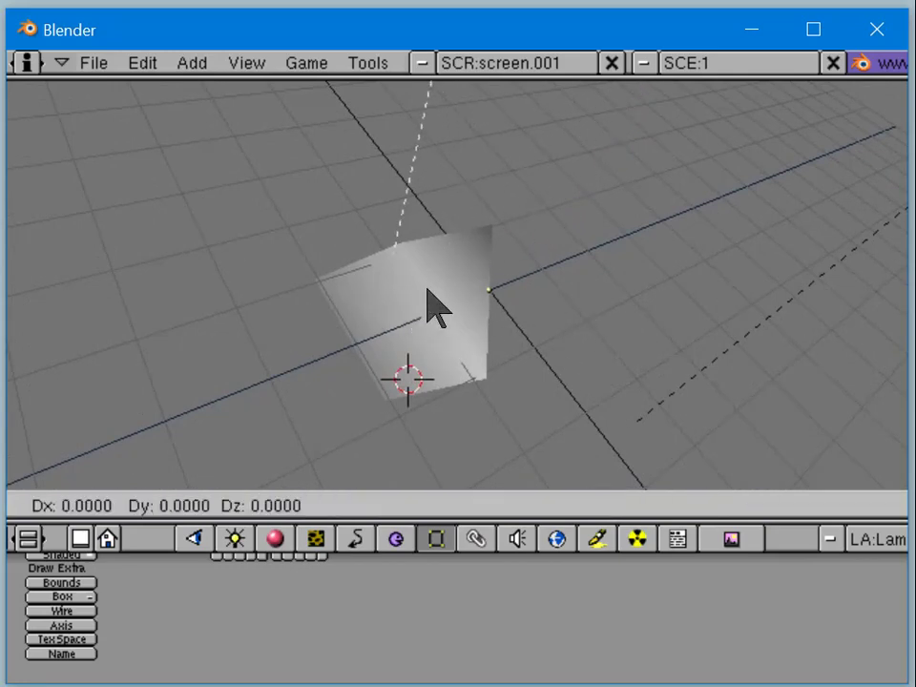
left_click(248, 367)
key("g")
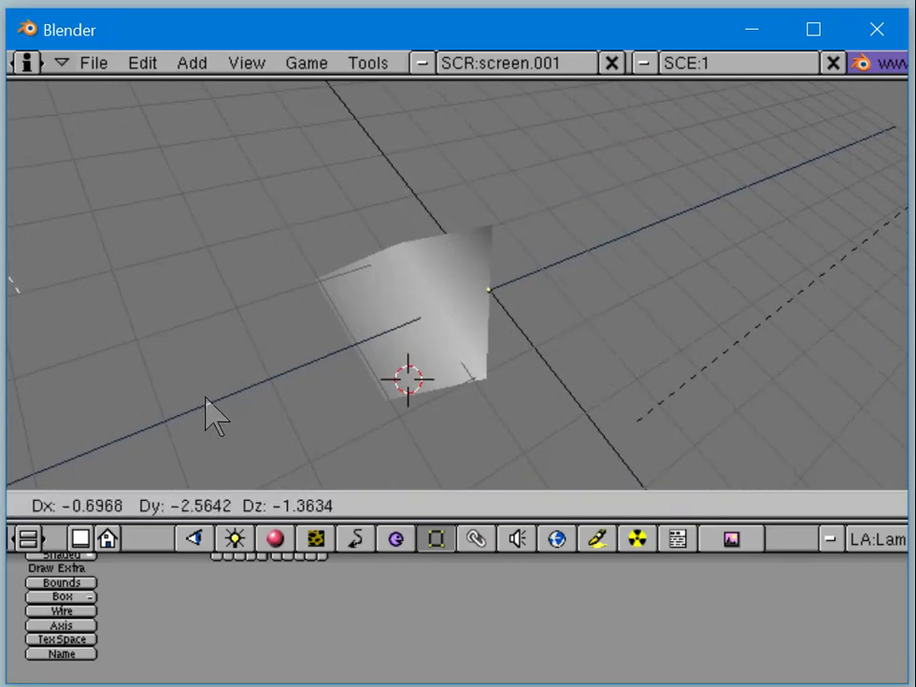
left_click(368, 343)
Step: Bring the lamp close in front of the shape, render the image to check the lighting, and close the render
middle_click_drag(426, 338, 508, 300)
key("g")
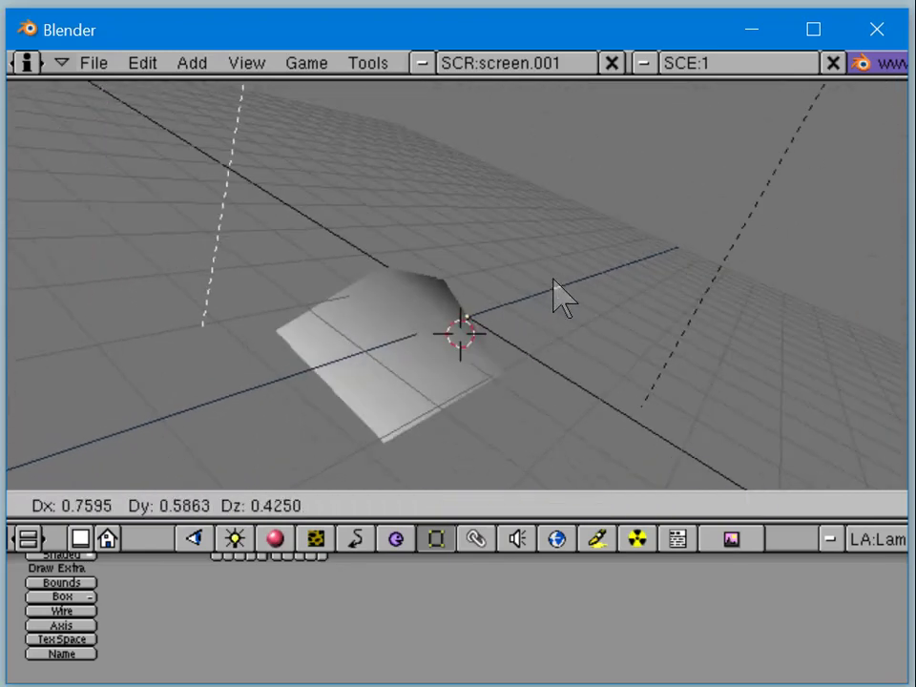
left_click(736, 467)
key("g")
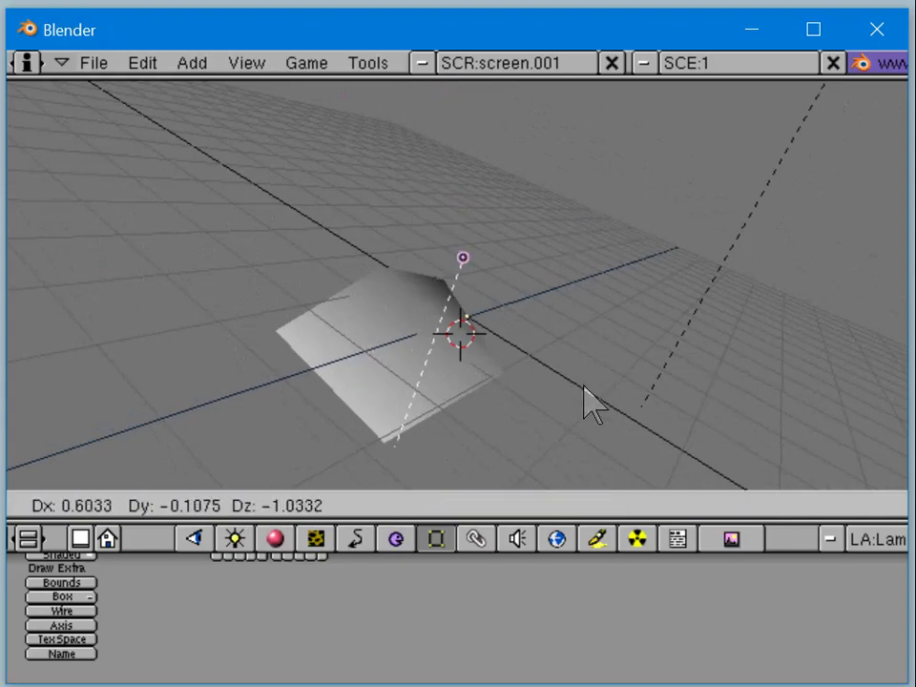
left_click(573, 371)
middle_click_drag(573, 371, 560, 316)
key("F12")
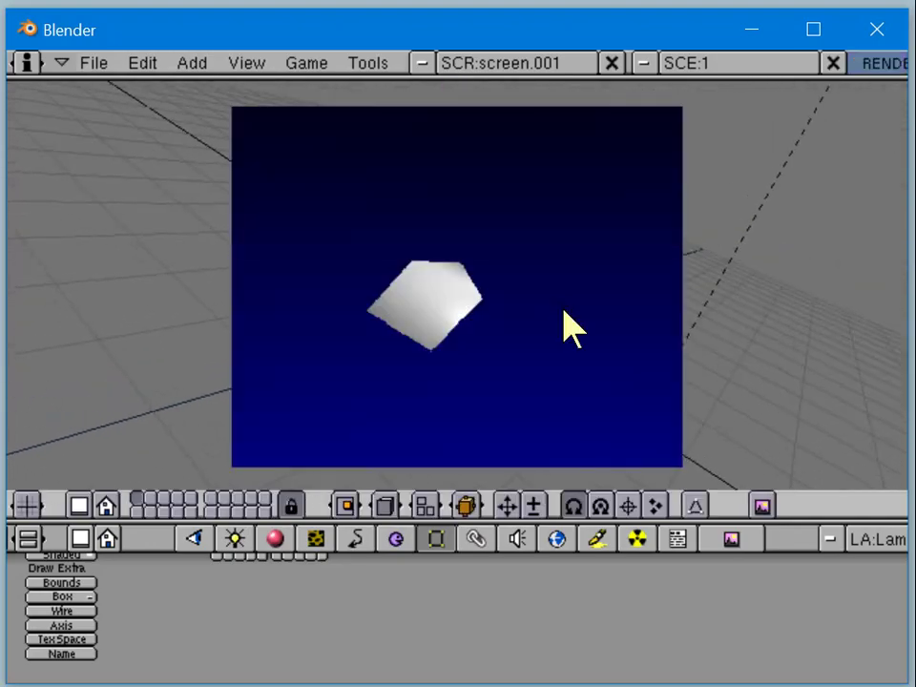
key("Escape")
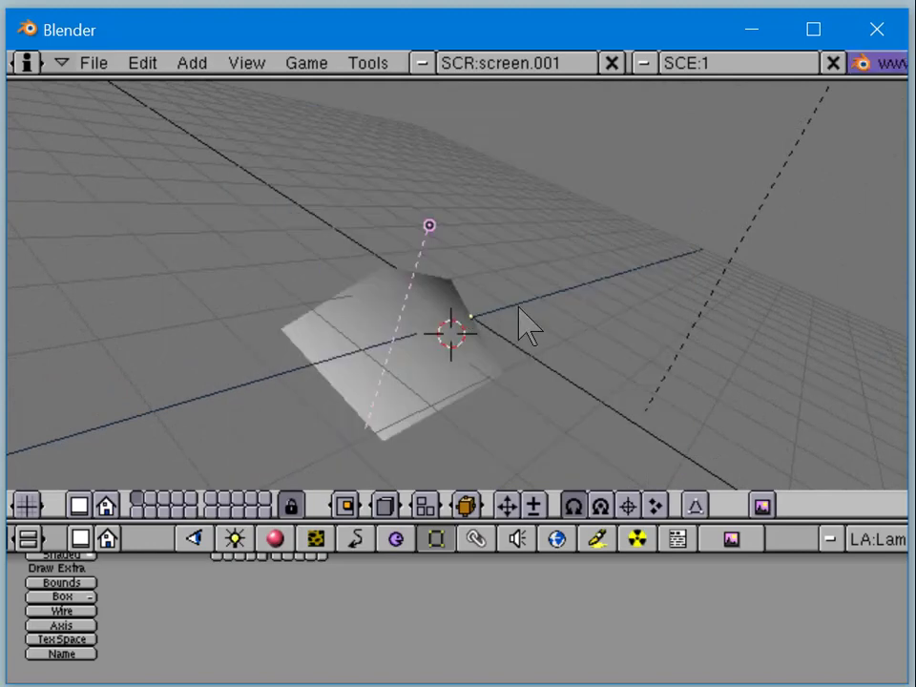
Step: Move the lamp outward and lower on the left side of the shape, render the image, and close the render
middle_click_drag(528, 323, 473, 347)
key("g")
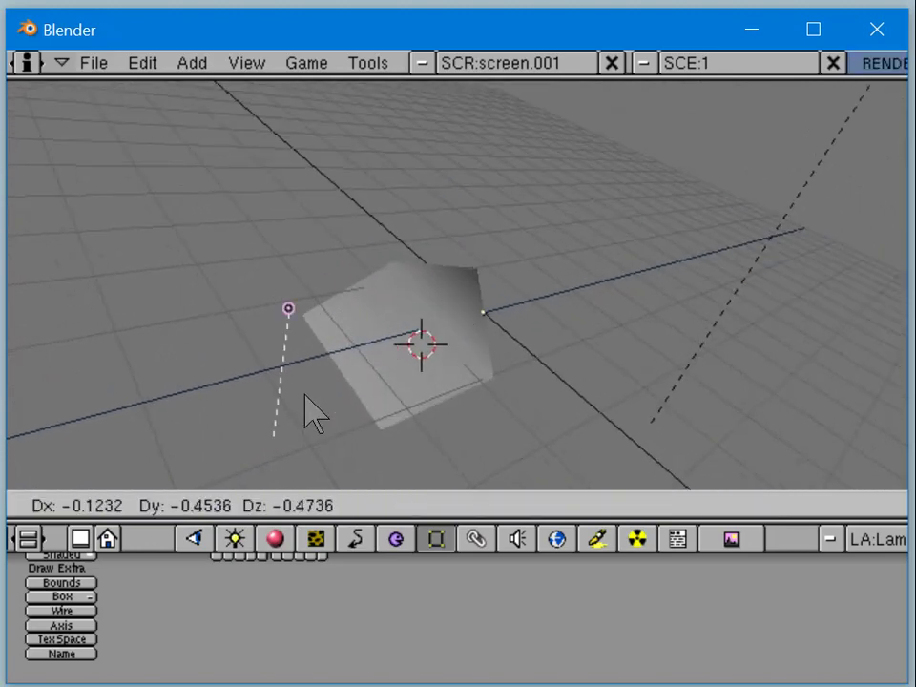
left_click(229, 442)
key("g")
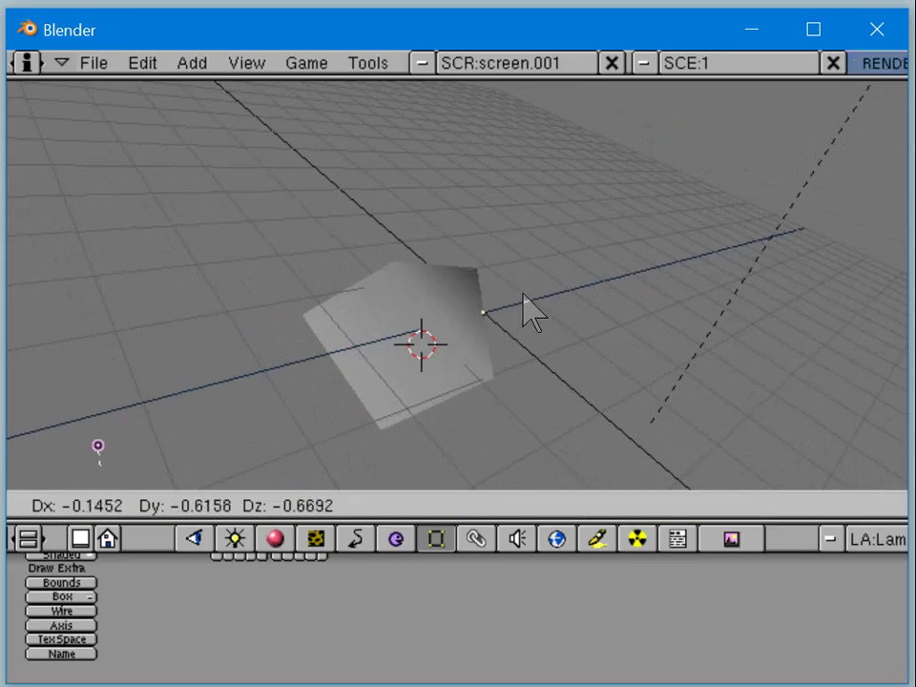
left_click(528, 310)
key("F12")
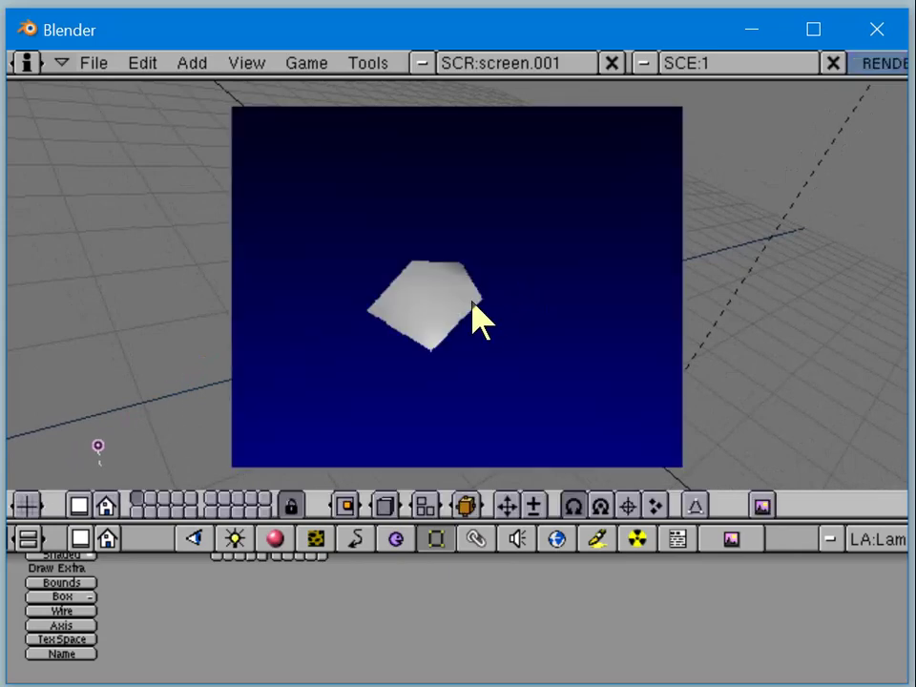
key("Escape")
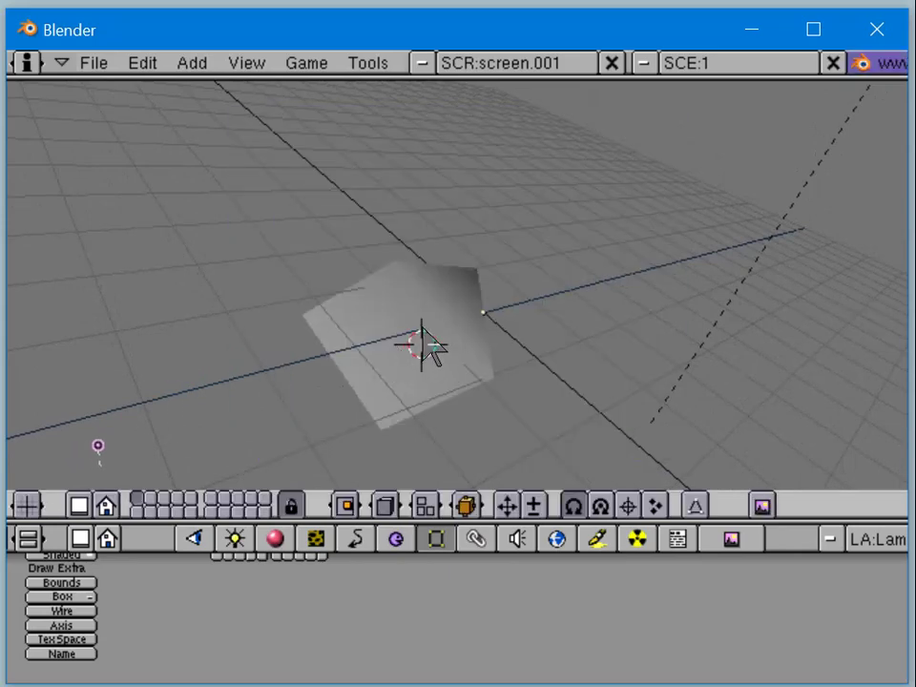
middle_click_drag(314, 399, 343, 280)
key("F1")
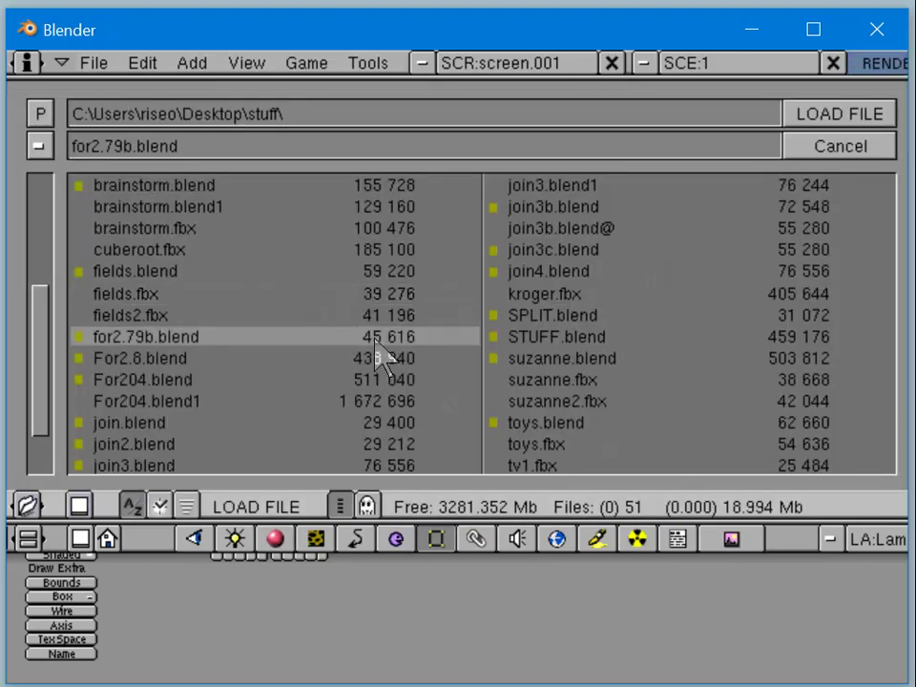
scroll(353, 270, "up", 3)
key("Escape")
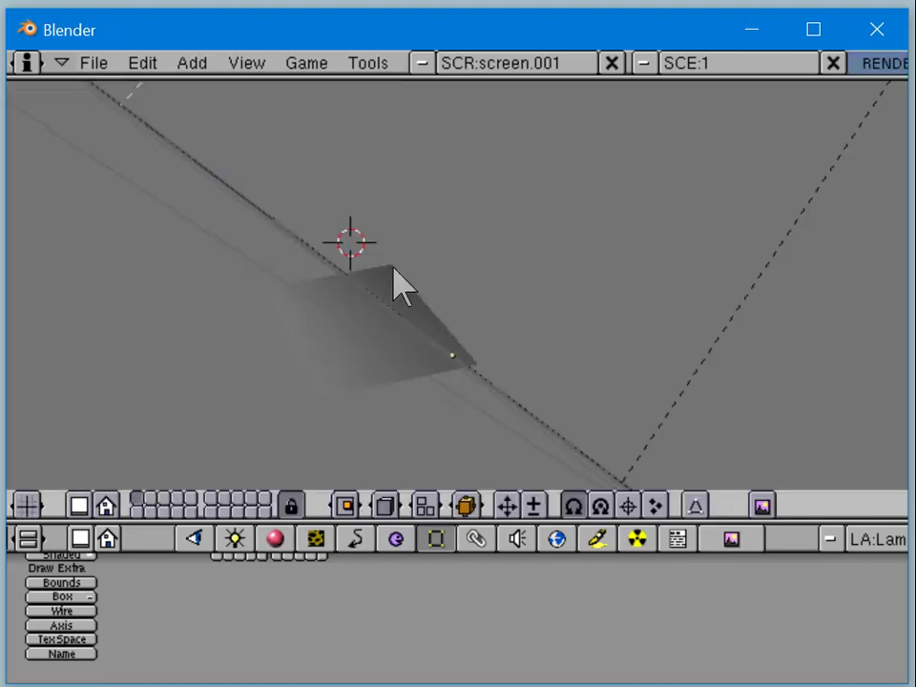
Step: Lower the lamp further beneath the shape, render the image, and close the render
key("g")
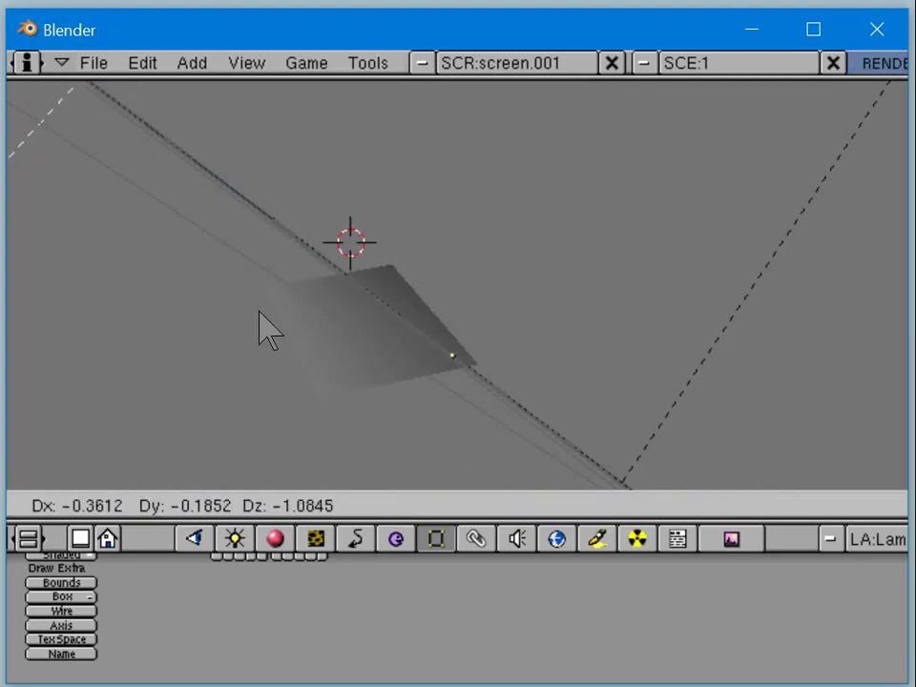
left_click(254, 308)
key("F12")
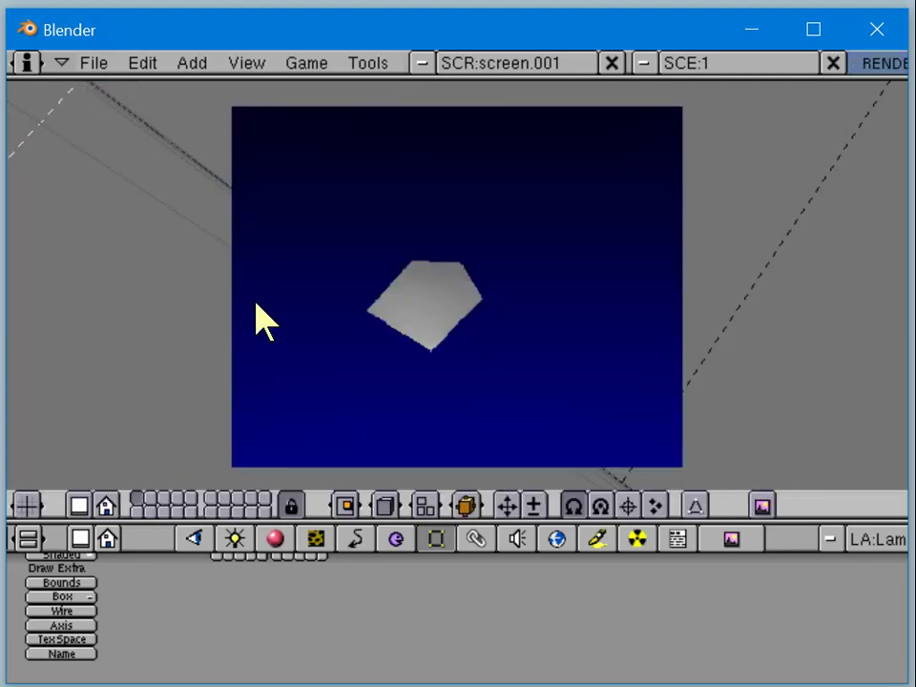
key("Escape")
Step: Move the lamp back up until it sits high over the shape, render the image, and close the render
key("g")
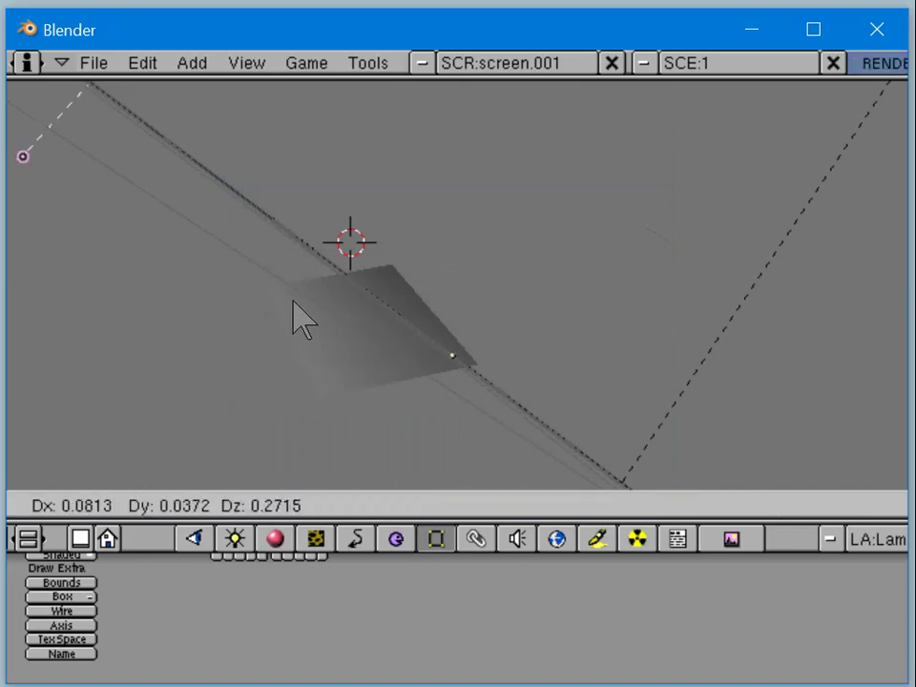
left_click(787, 215)
middle_click_drag(491, 200, 291, 330)
key("g")
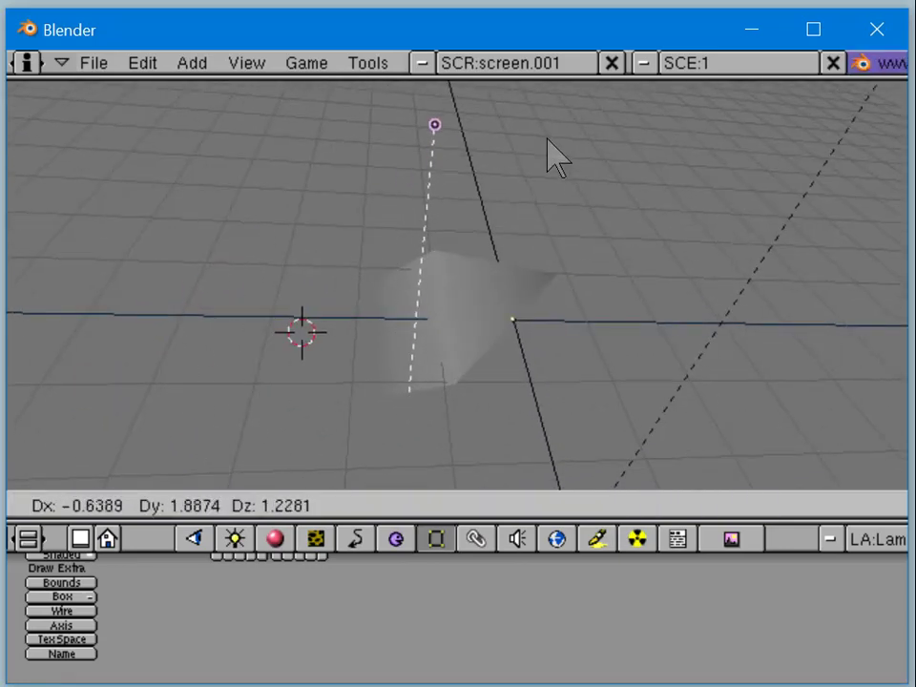
left_click(558, 157)
middle_click_drag(378, 338, 518, 307)
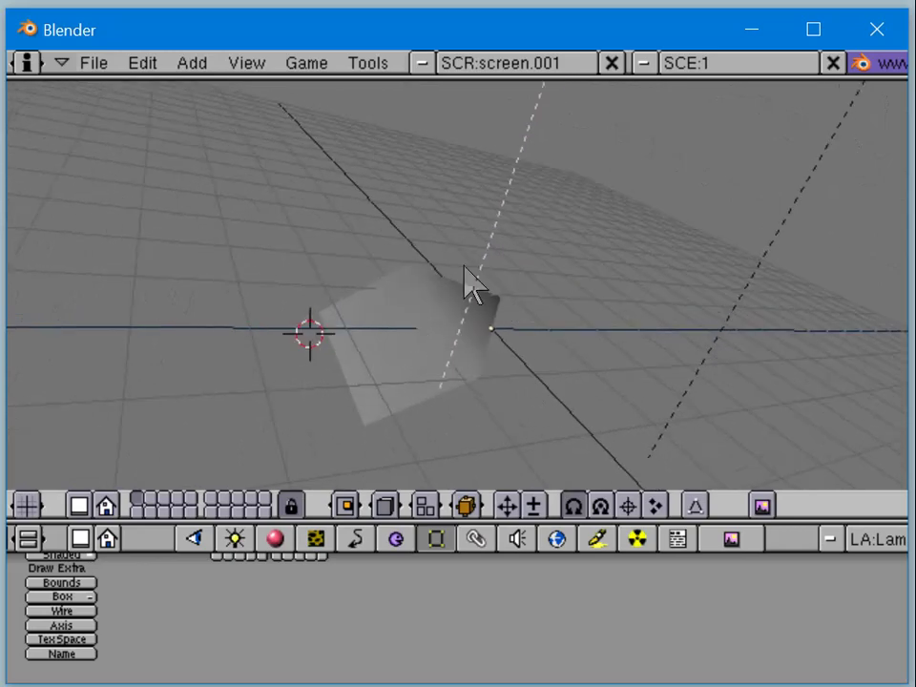
key("F12")
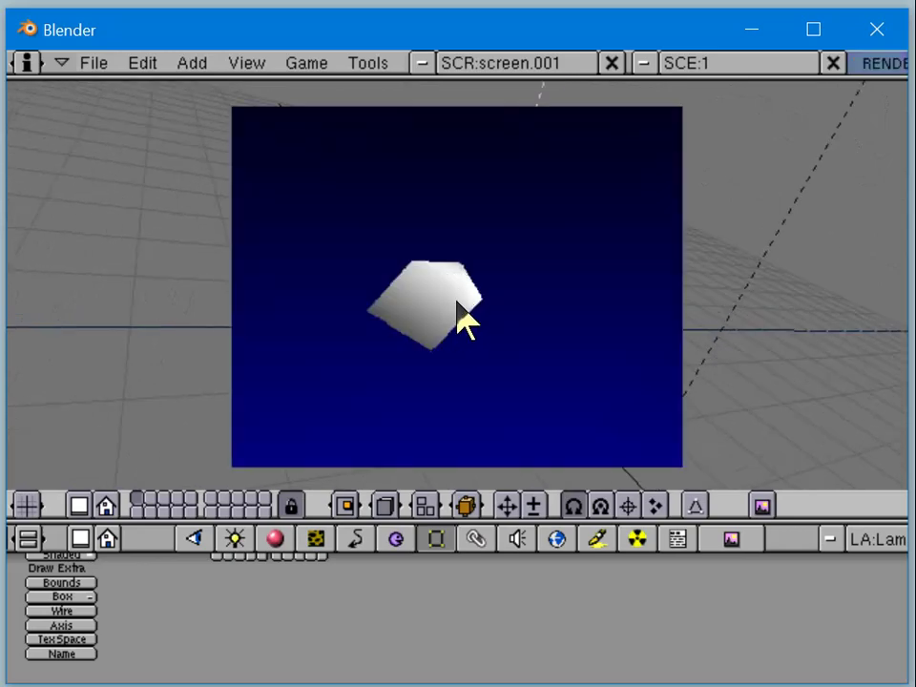
key("Escape")
Step: Move the lamp behind the shape, and render the image to compare how its two faces are lit
middle_click_drag(521, 259, 309, 236)
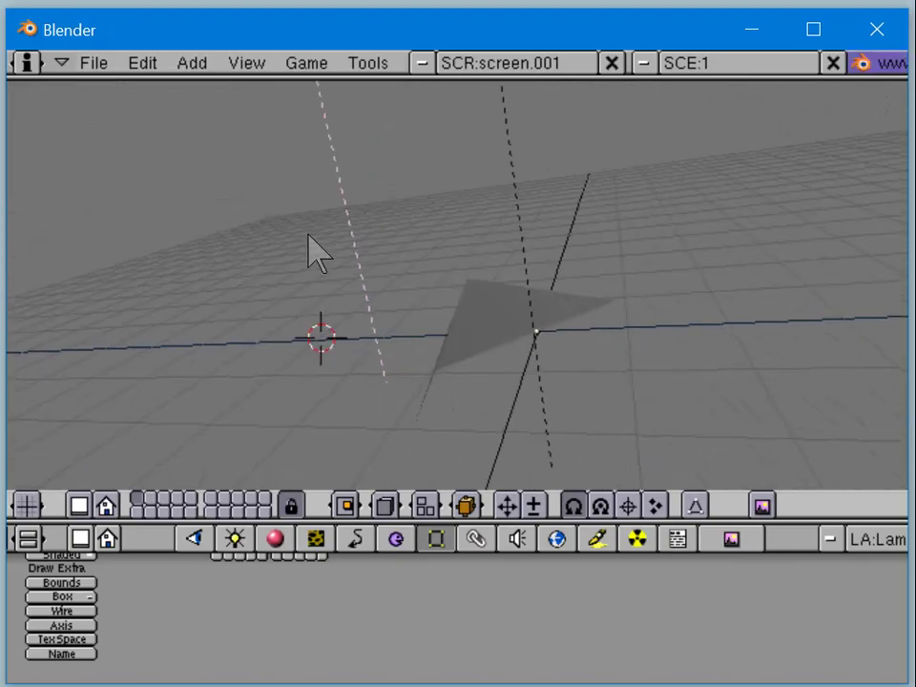
key("g")
left_click(777, 286)
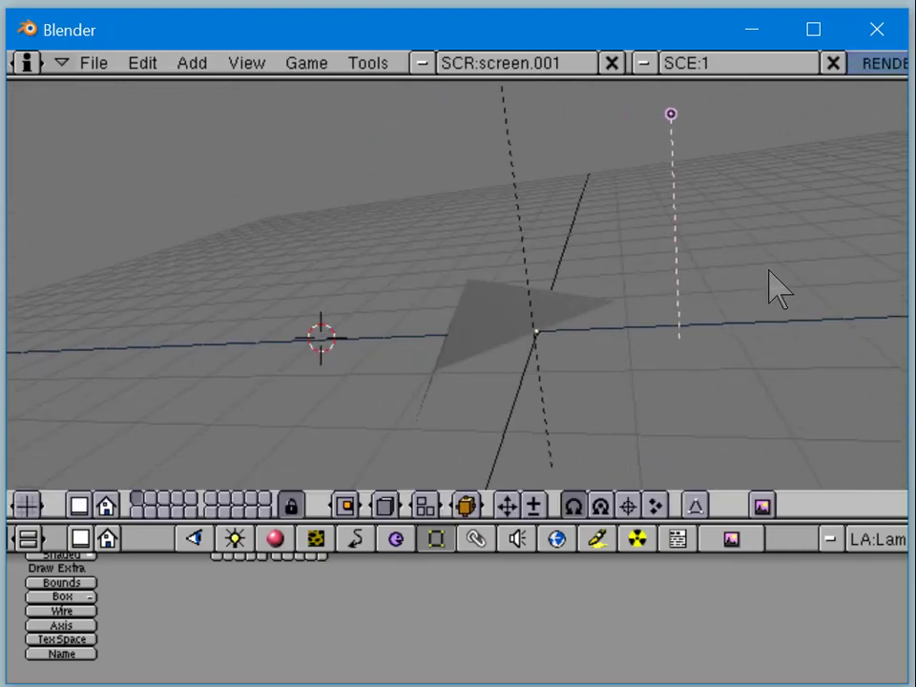
middle_click_drag(455, 287, 589, 296)
key("F12")
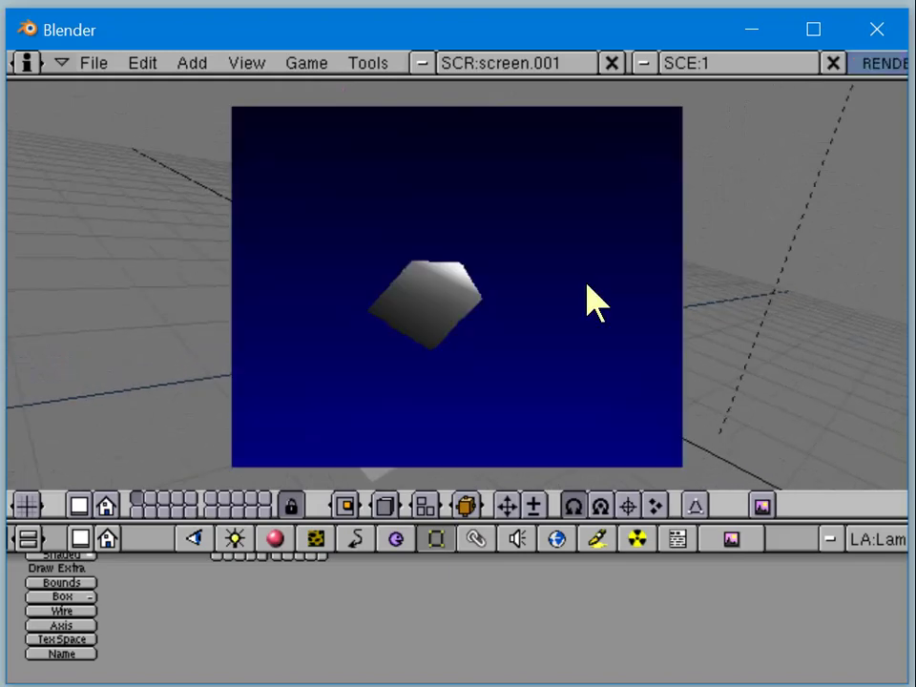
key("Escape")
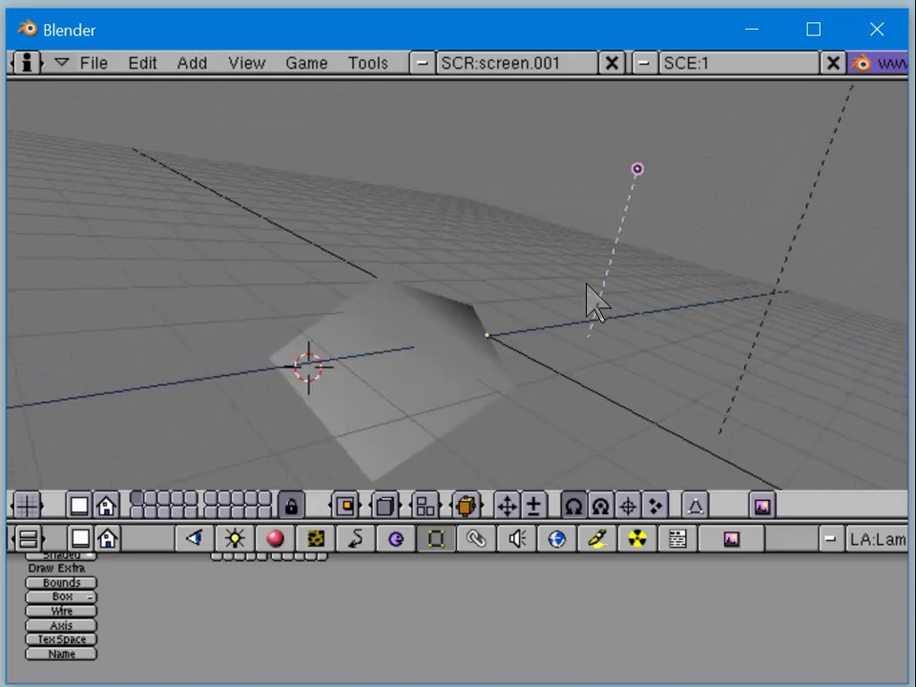
key("F12")
Step: Select the shape, check its faces in edit mode, and return to object mode with wireframe drawing
middle_click_drag(634, 267, 589, 263)
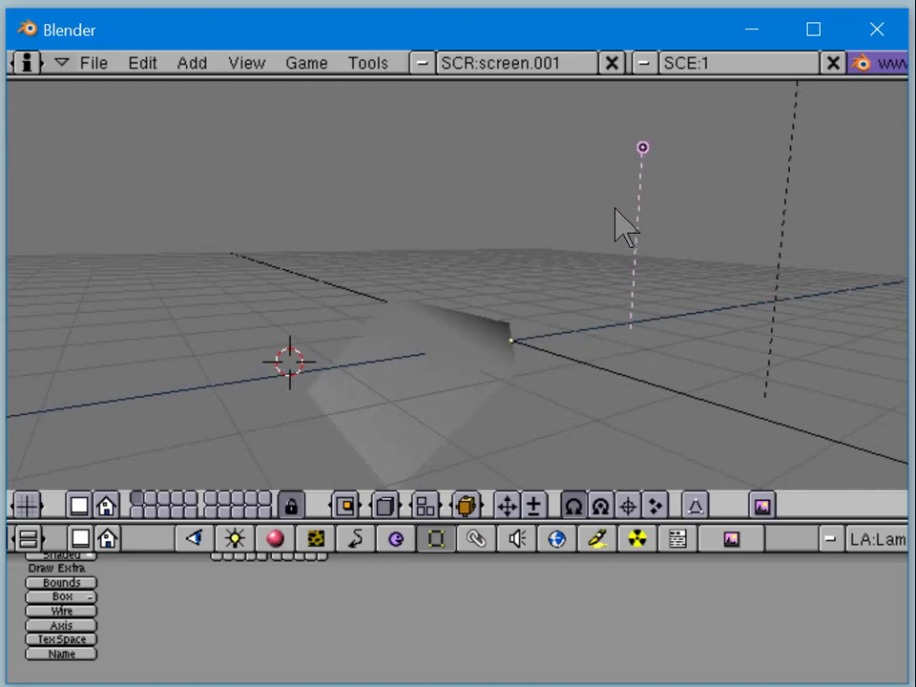
middle_click_drag(538, 227, 541, 334)
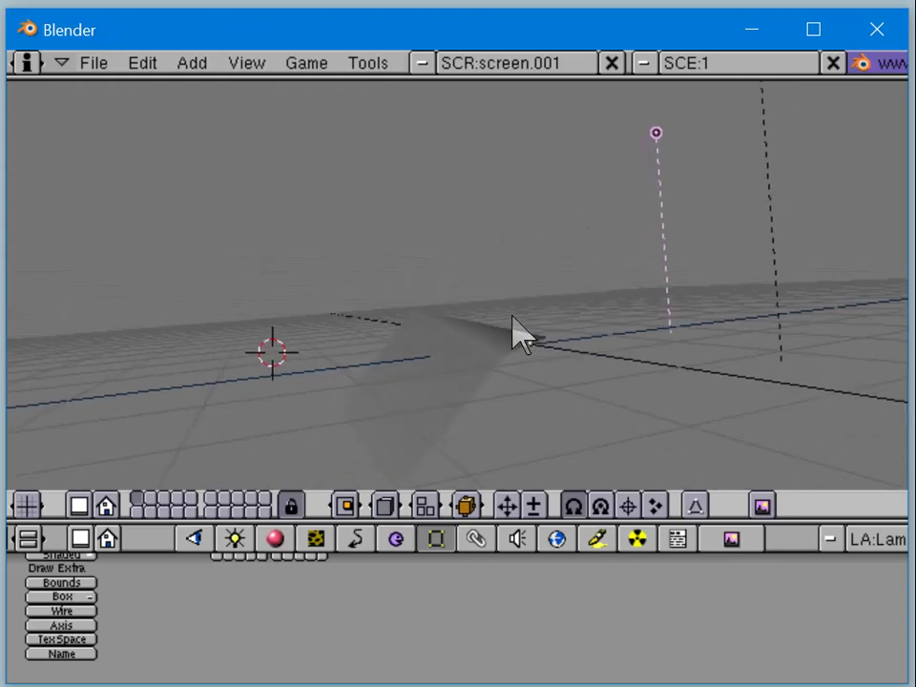
right_click(467, 346)
key("Tab")
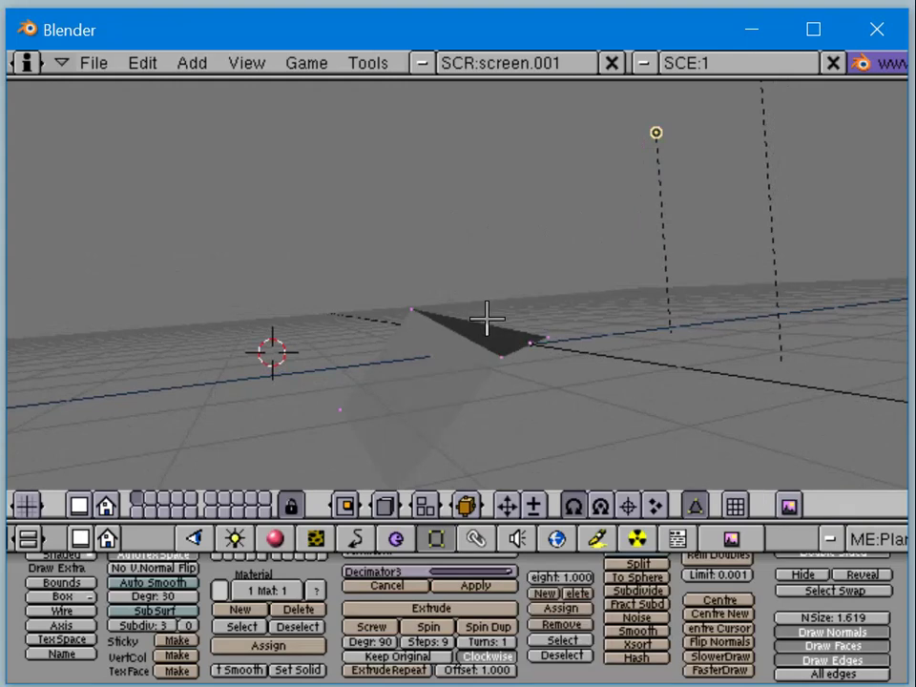
key("Tab")
key("f")
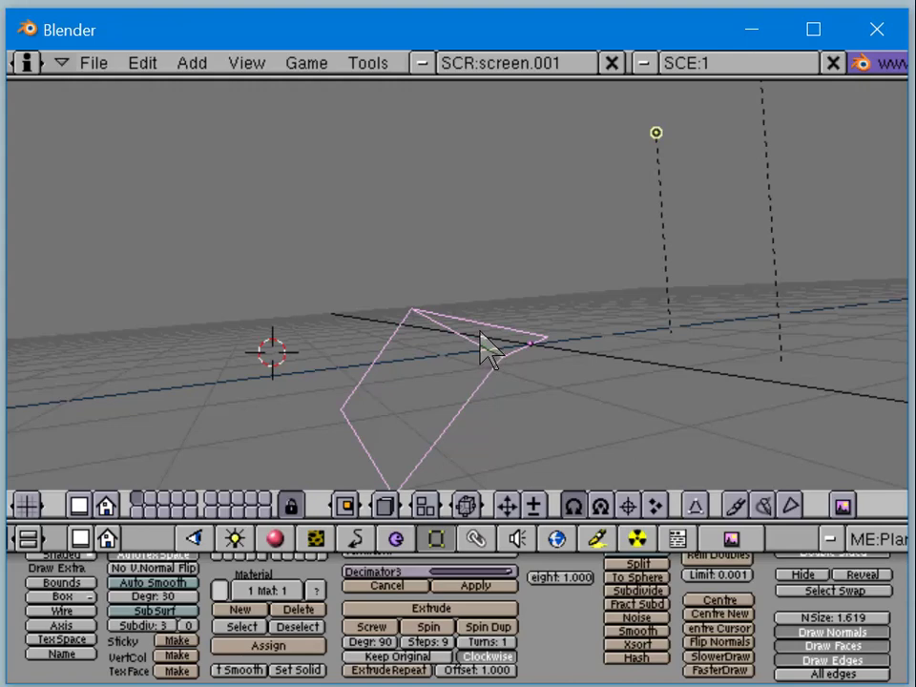
middle_click_drag(480, 335, 492, 353)
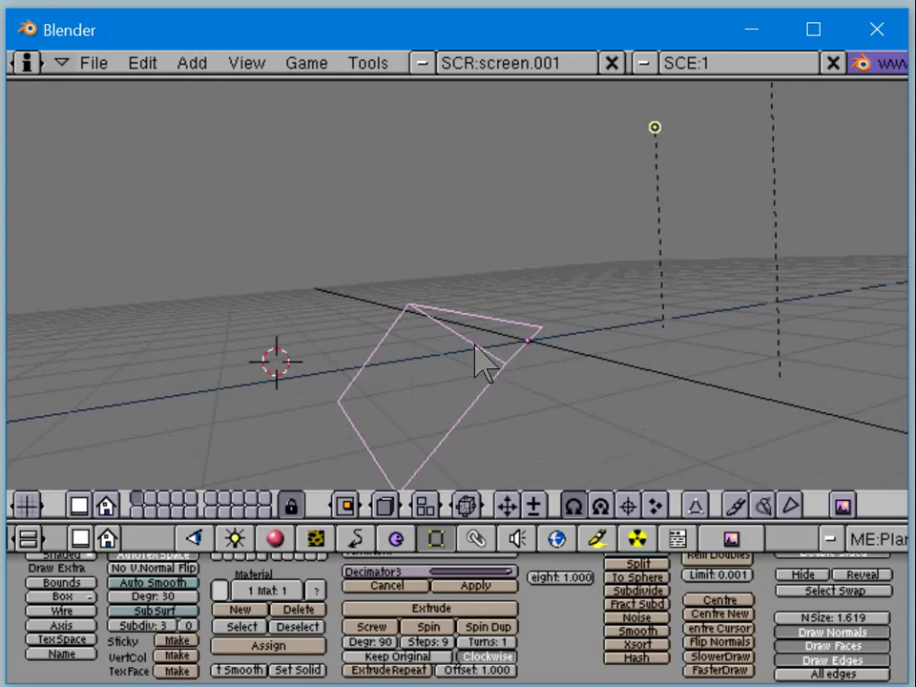
Step: Select the two end vertices of the edge shared by both faces, and snap the 3D cursor to the selection
mouse_move(476, 344)
middle_mouse_down()
mouse_move(475, 318)
mouse_move(497, 317)
mouse_move(507, 276)
mouse_move(483, 352)
mouse_move(521, 319)
mouse_move(536, 321)
mouse_move(535, 353)
mouse_move(569, 353)
mouse_move(500, 417)
mouse_move(614, 455)
mouse_move(659, 446)
middle_mouse_up()
scroll(530, 348, "up", 3)
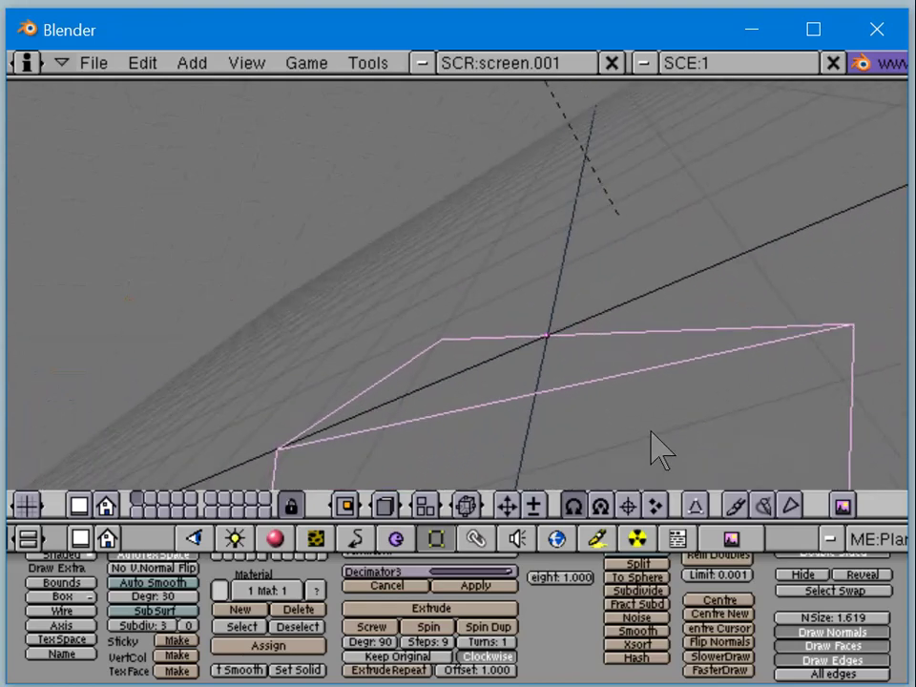
key("Tab")
right_click(804, 313)
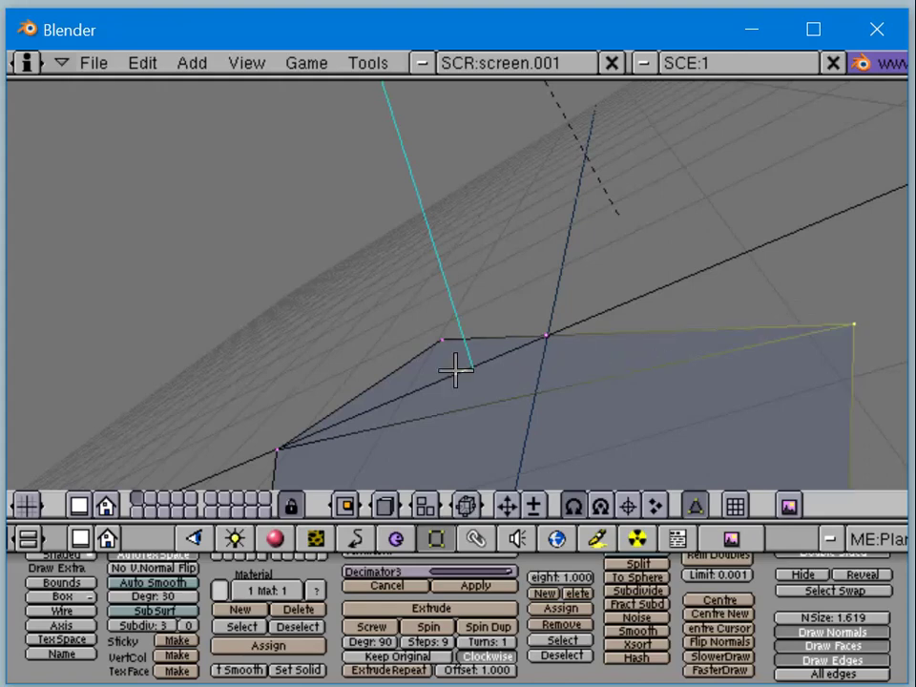
right_click(274, 446, "shift")
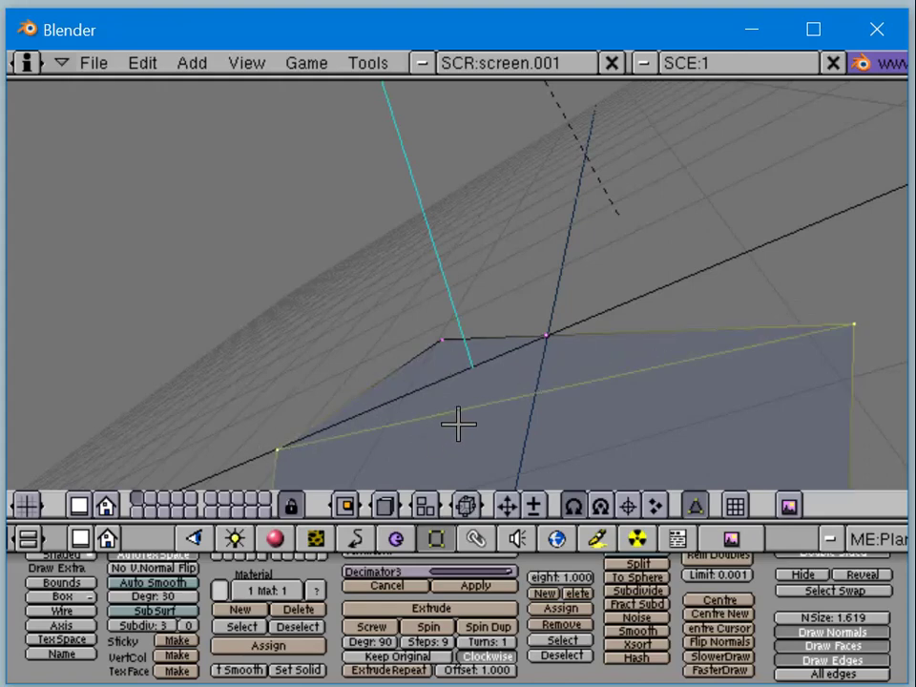
key("shift+s")
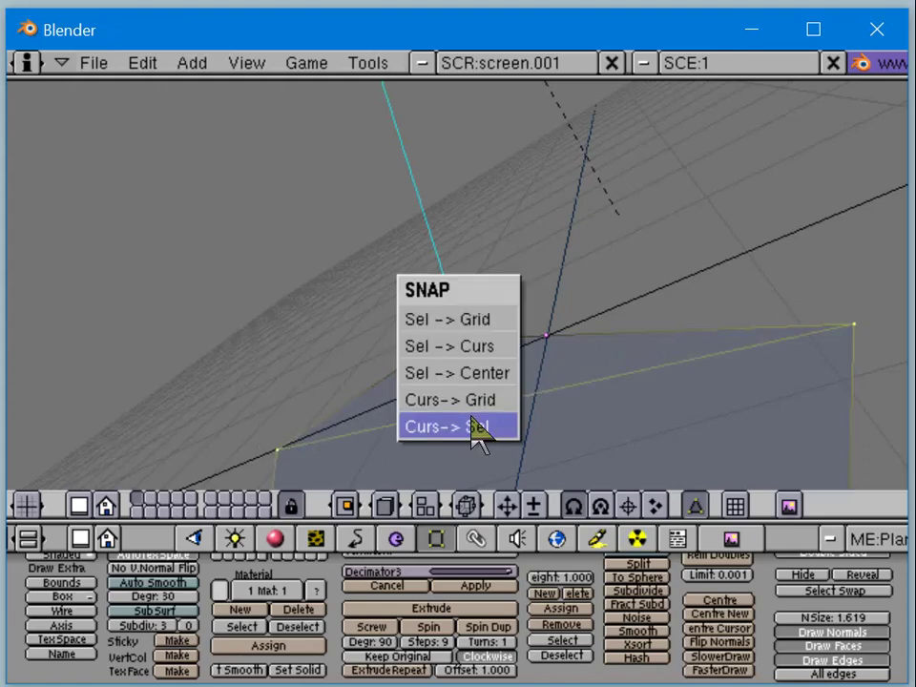
left_click(475, 428)
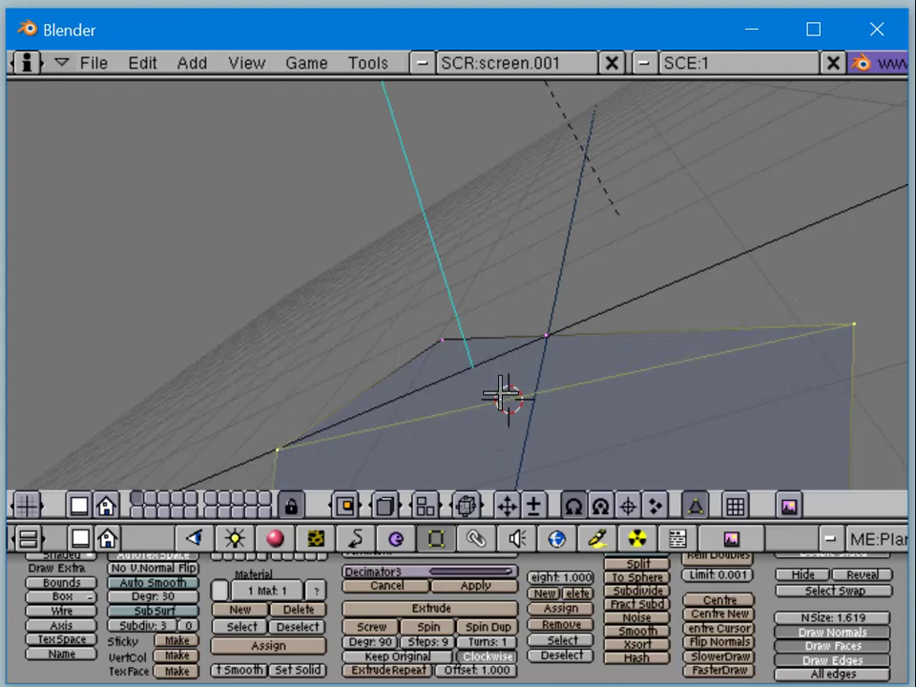
Step: Return to object mode and add a UV sphere mesh with 32 rings at the 3D cursor
key("space")
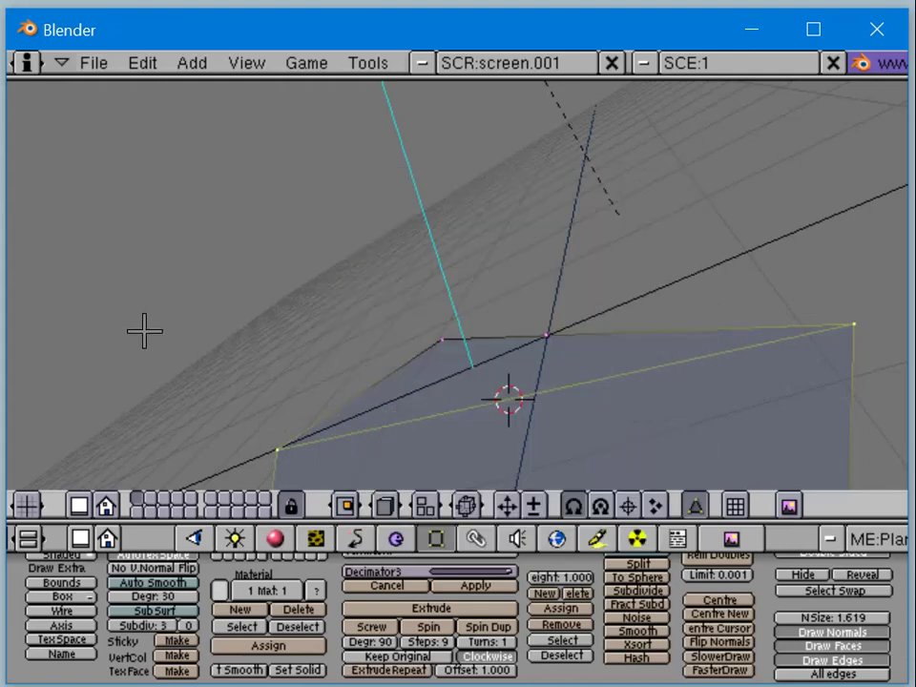
key("Tab")
key("space")
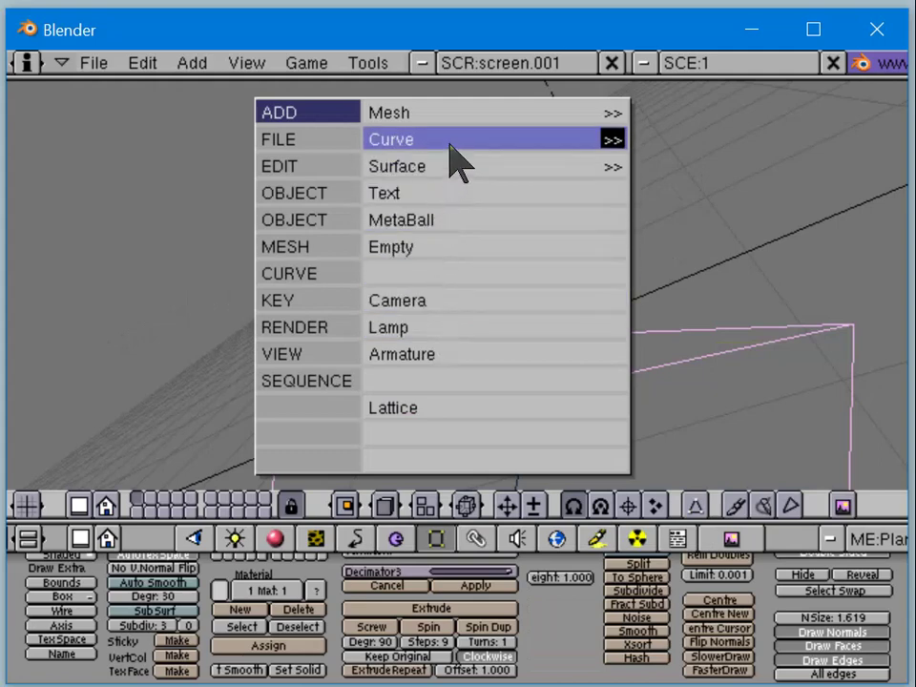
mouse_move(598, 118)
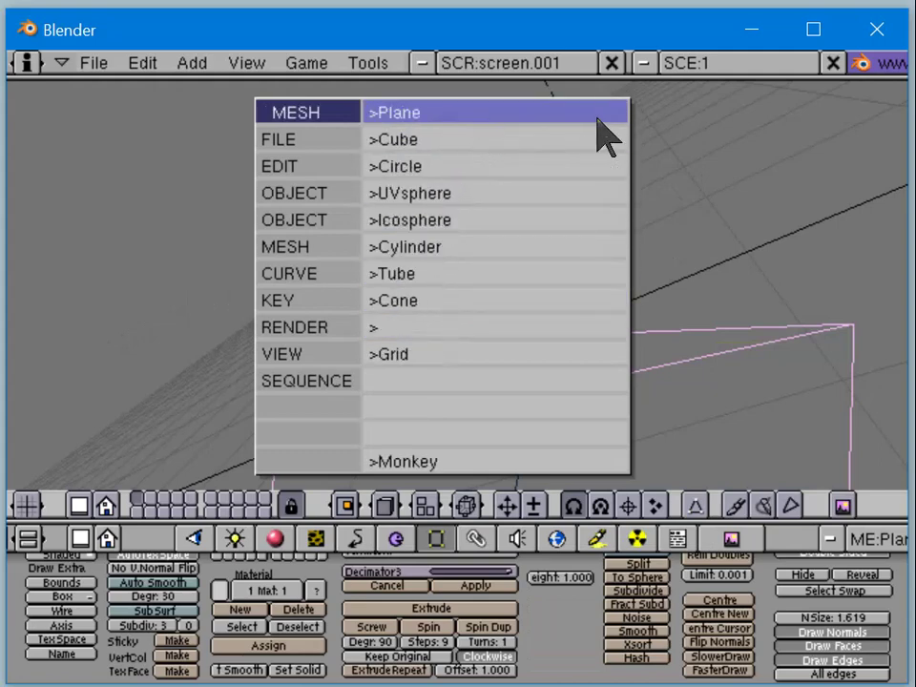
left_click(559, 180)
left_click(558, 180)
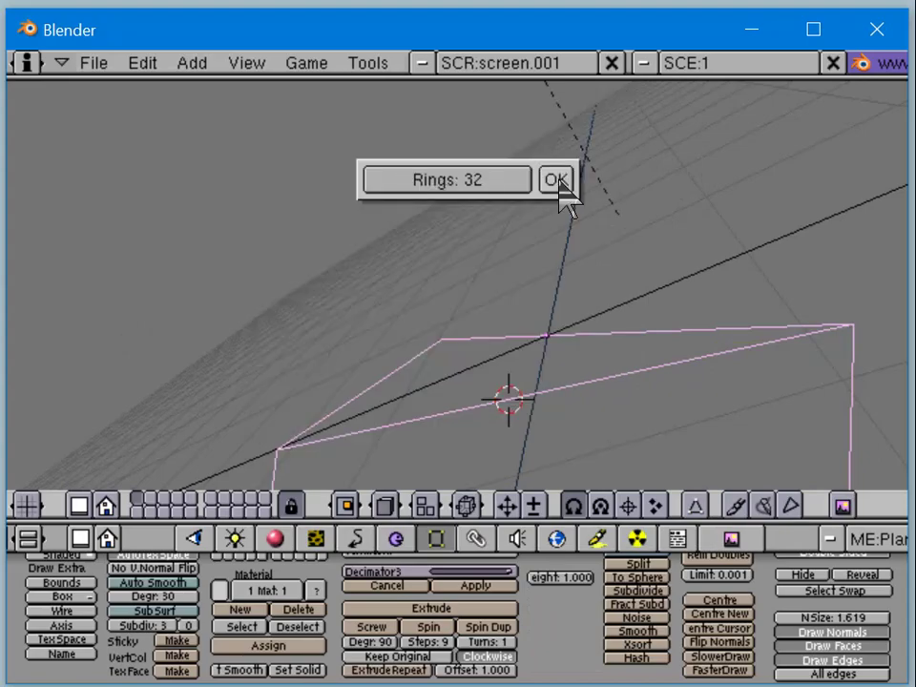
left_click(556, 180)
Step: Shrink the sphere to a small ball on the shared edge in edit mode, and render the image from object mode
key("s")
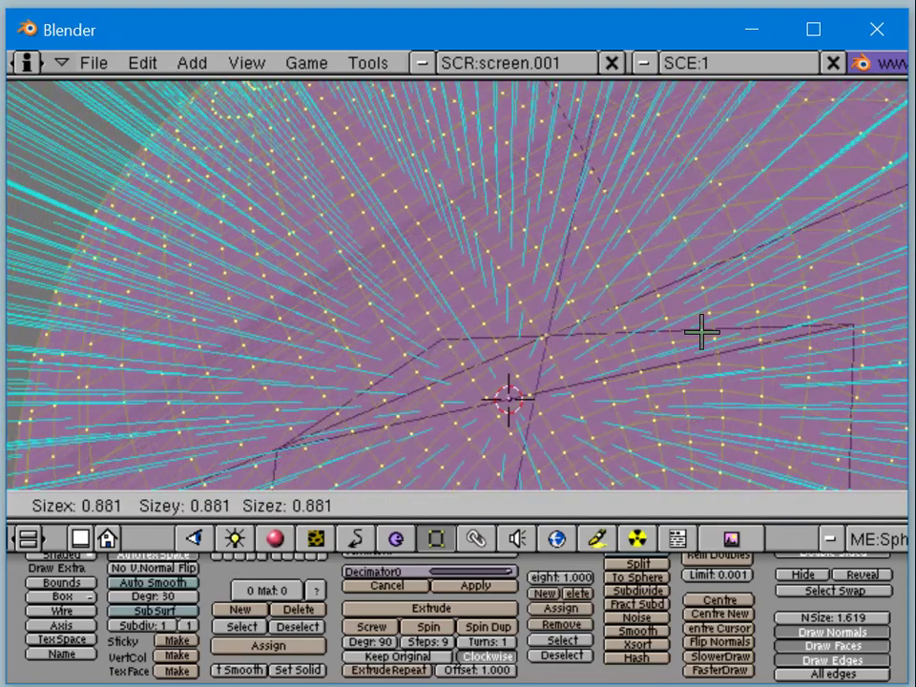
left_click(500, 357)
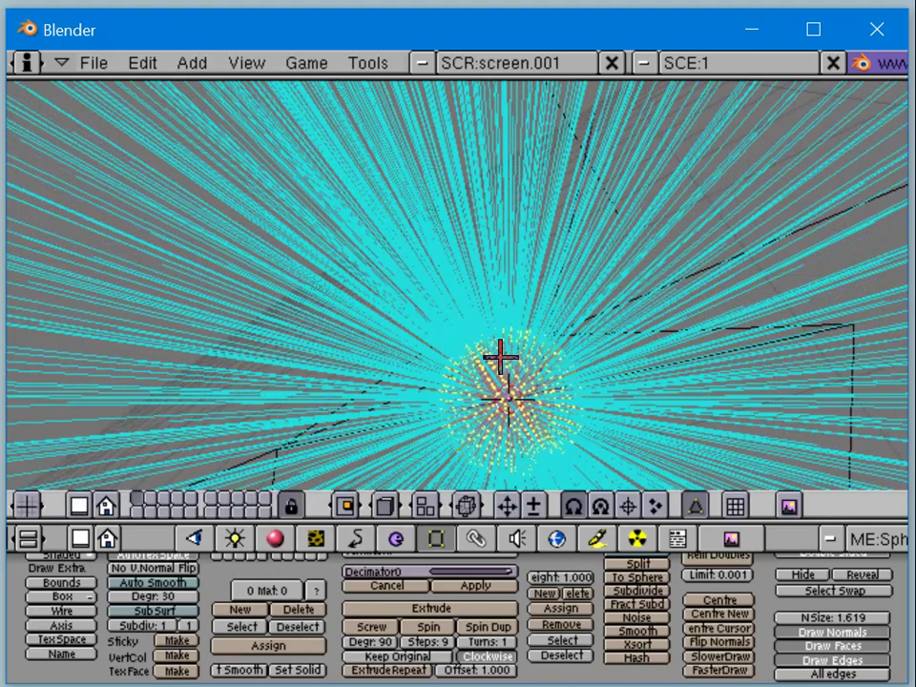
key("Tab")
middle_click_drag(669, 385, 467, 450)
scroll(490, 419, "down", 4)
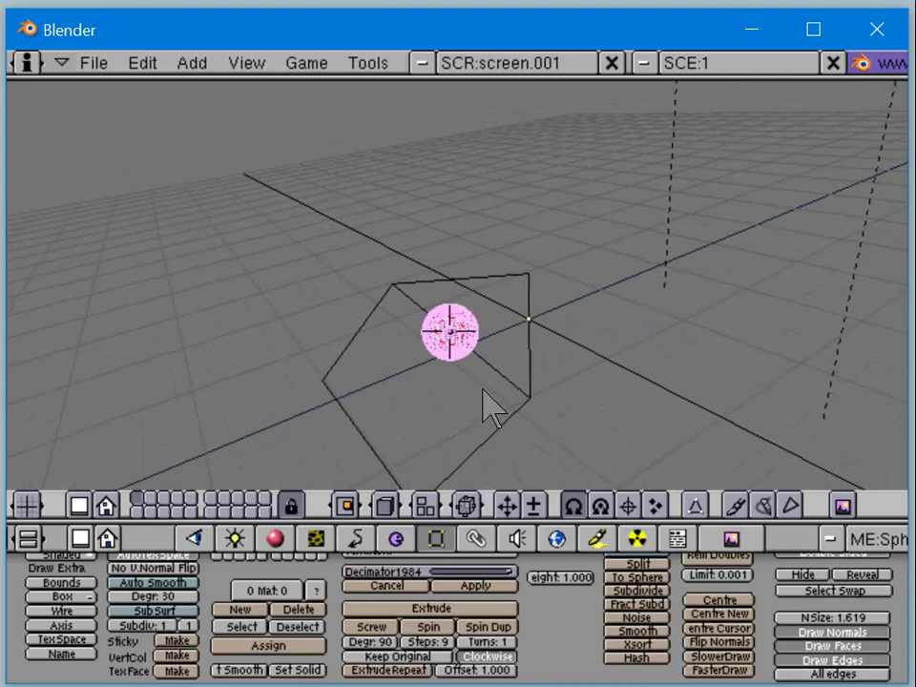
key("F12")
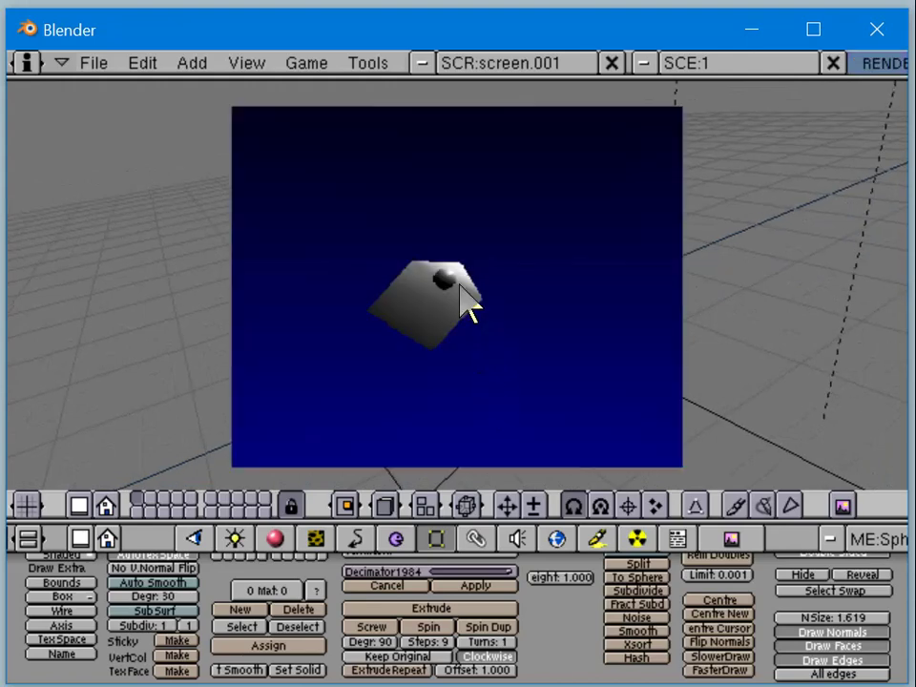
key("Escape")
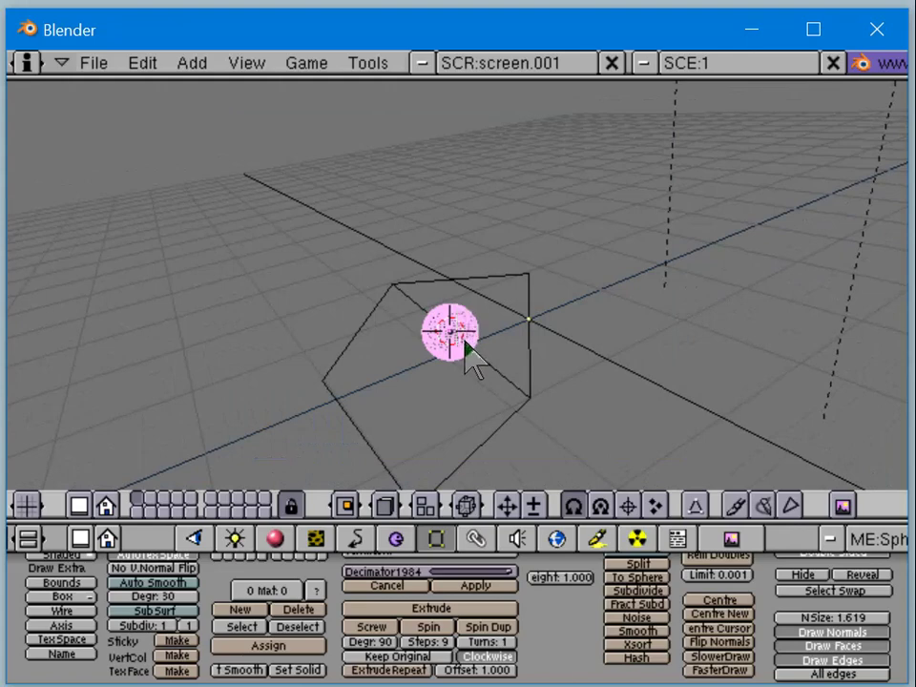
Step: Scale the sphere up to slightly more than twice its size, and render the image again
right_click(467, 349)
key("s")
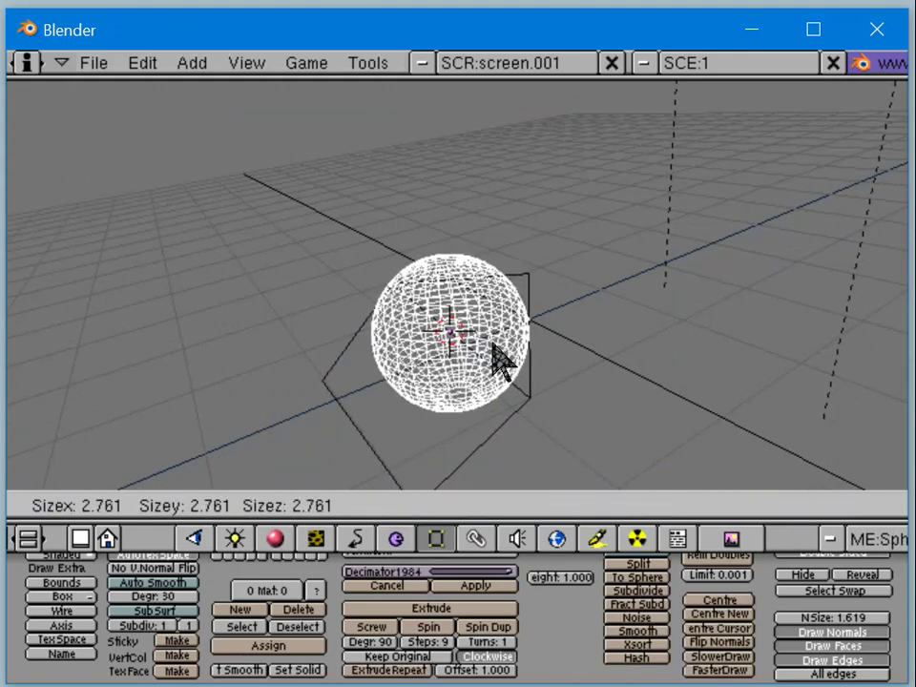
left_click(489, 361)
key("F12")
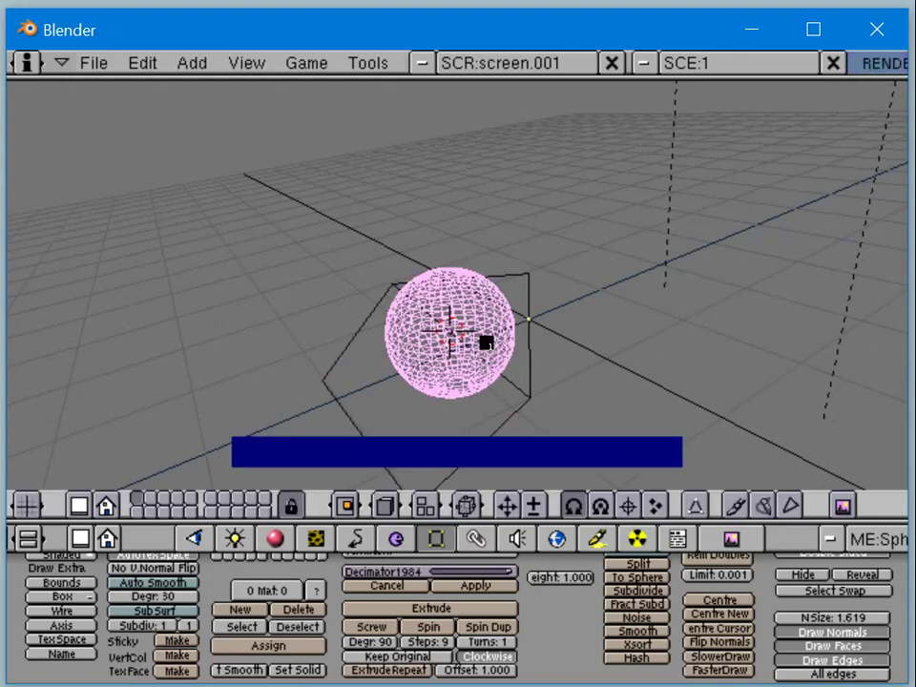
key("Escape")
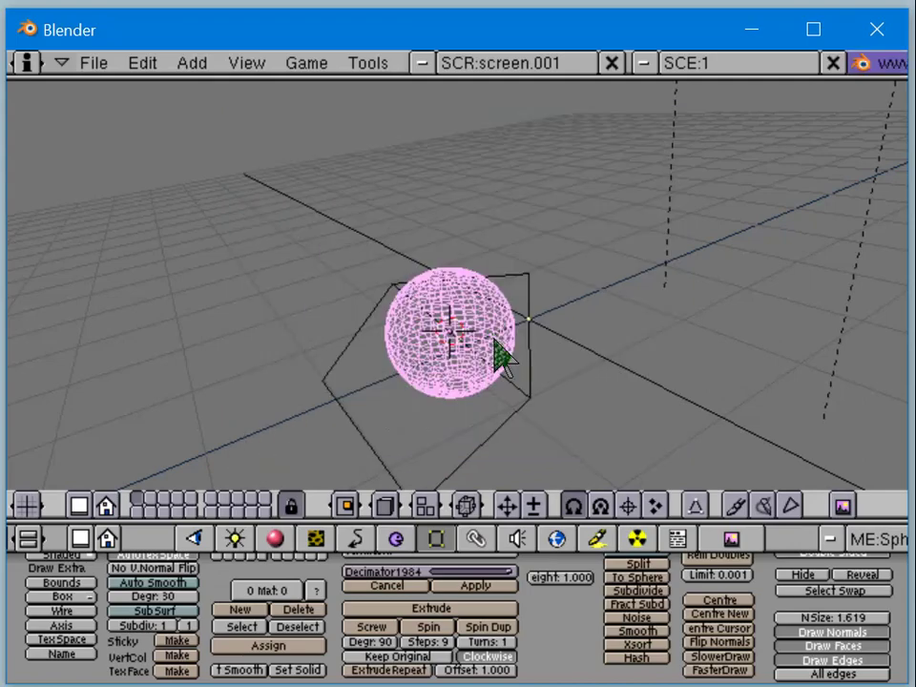
Step: Move the camera sideways in camera view and rotate it freely until the sphere is centred in the frame
middle_click_drag(504, 360, 466, 311)
scroll(490, 382, "down", 5)
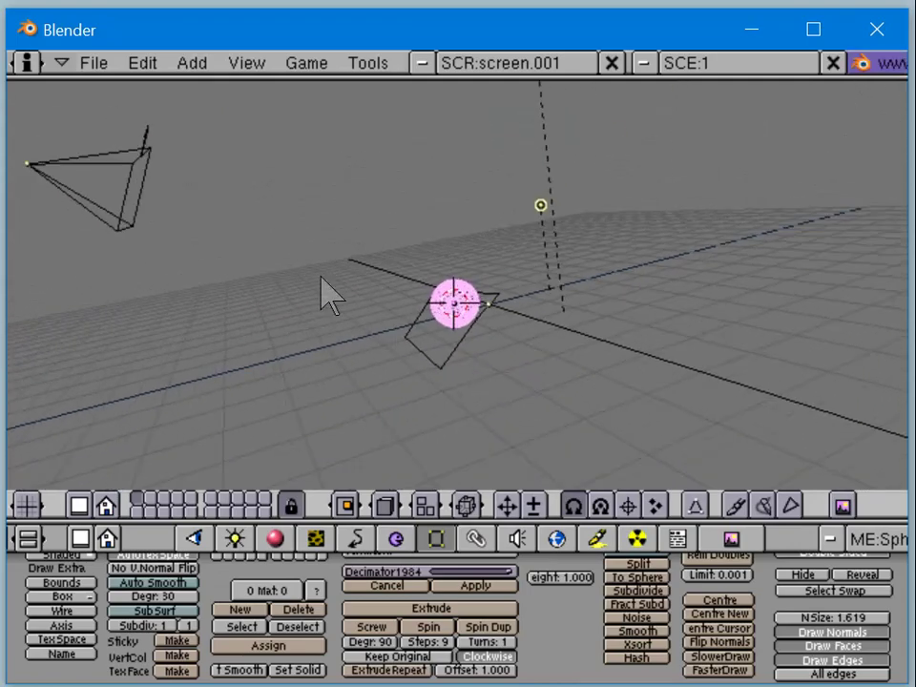
right_click(123, 218)
key("KP_0")
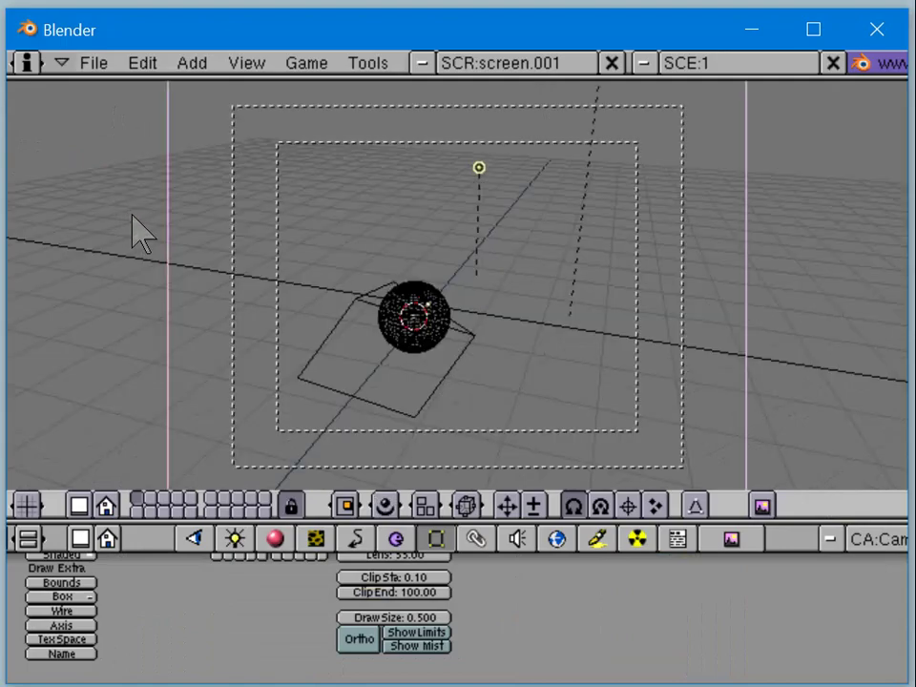
key("g")
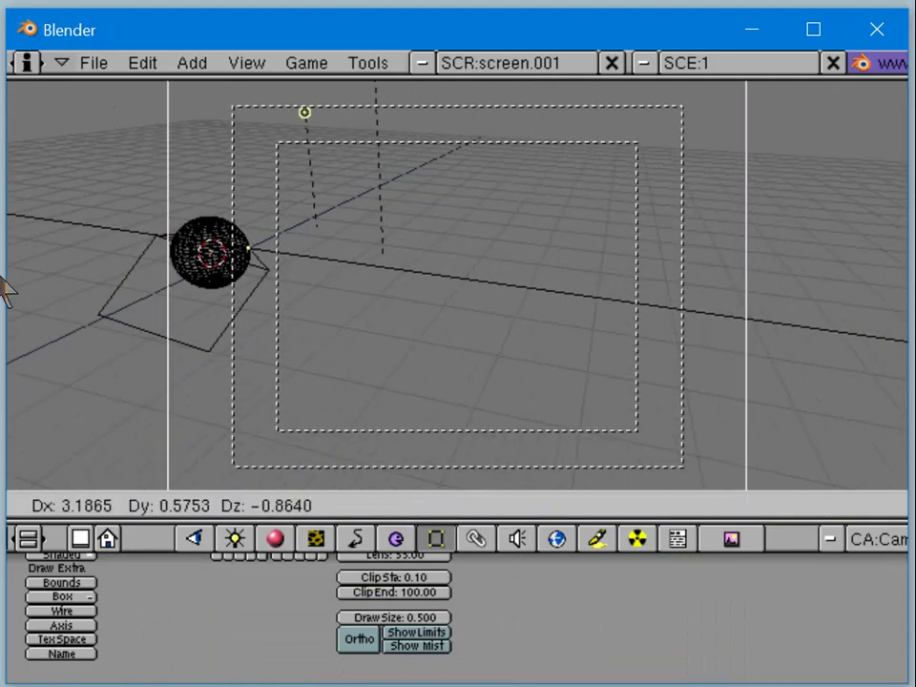
left_click(74, 281)
key("g")
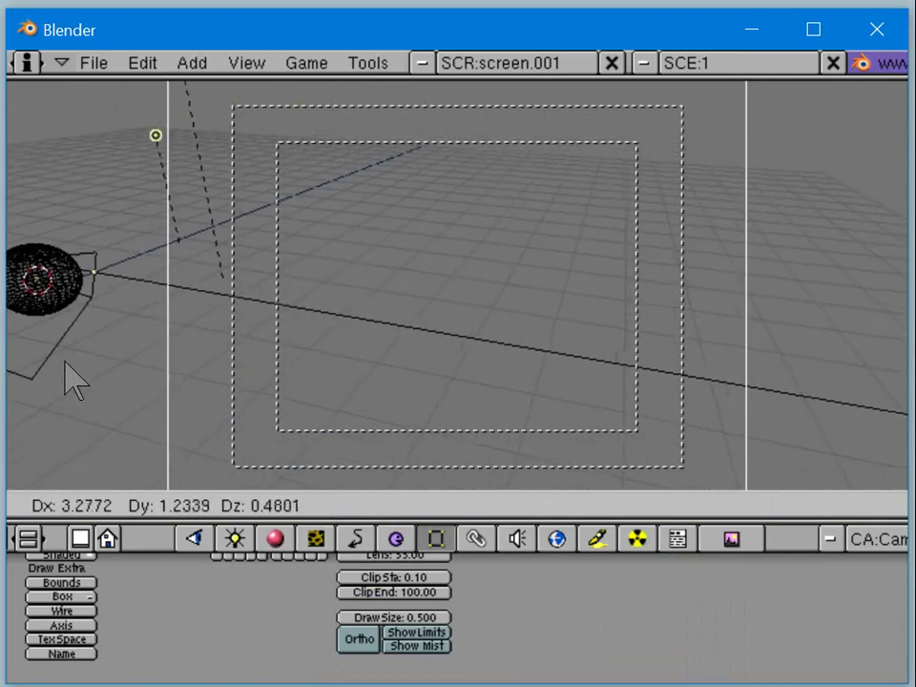
left_click(71, 365)
key("g")
left_click(135, 333)
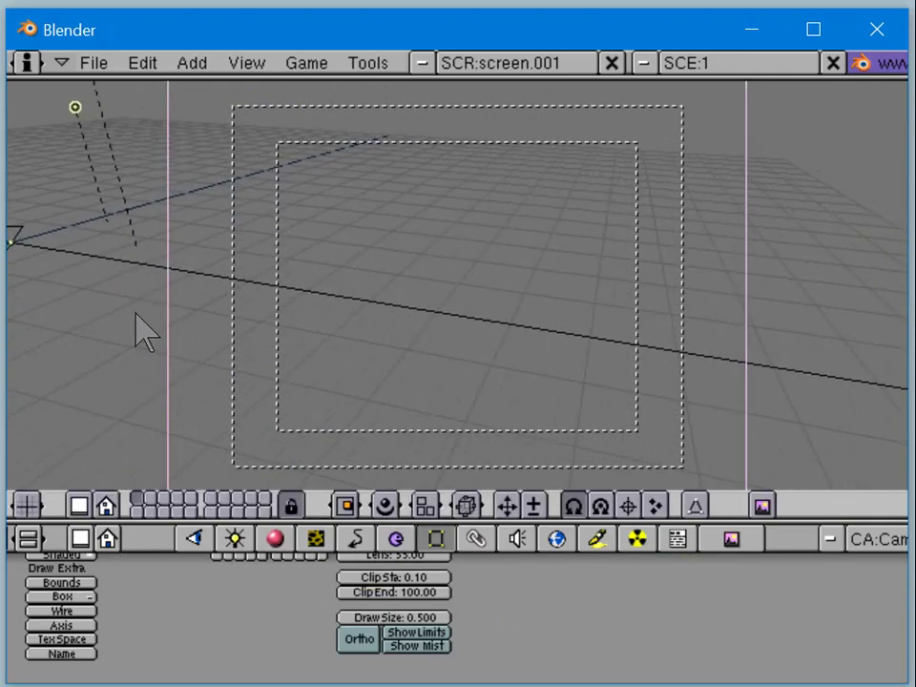
key("r")
key("r")
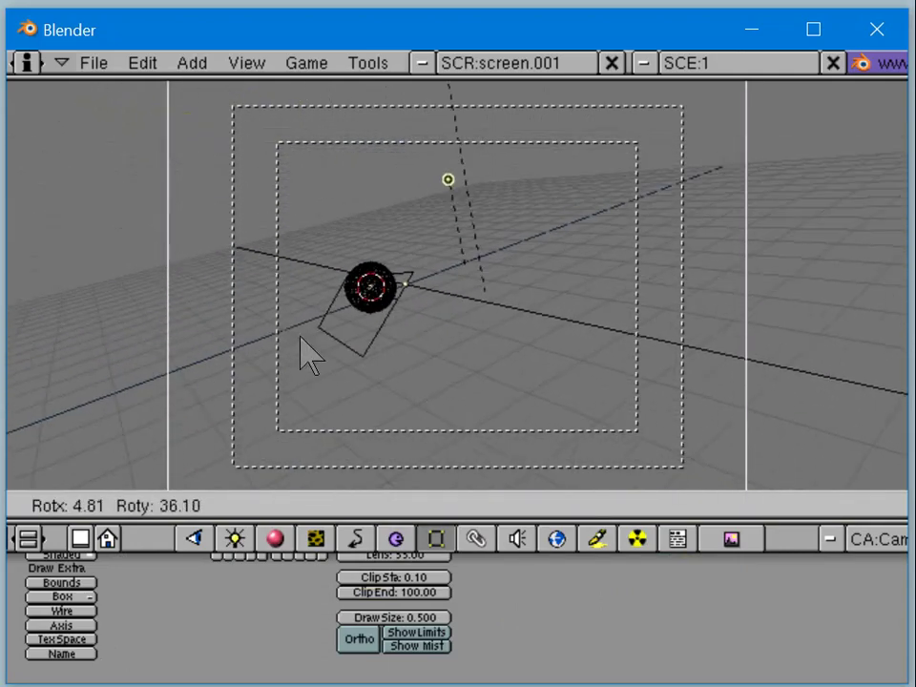
left_click(337, 362)
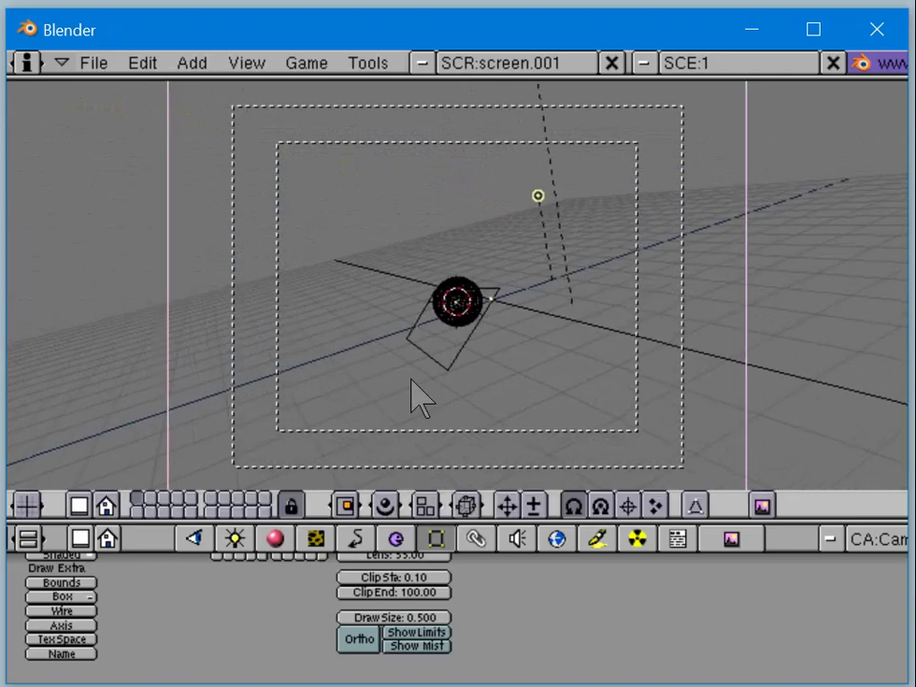
Step: Move the camera closer until the sphere fills much of the frame, and render the image to examine its faceted shading
key("g")
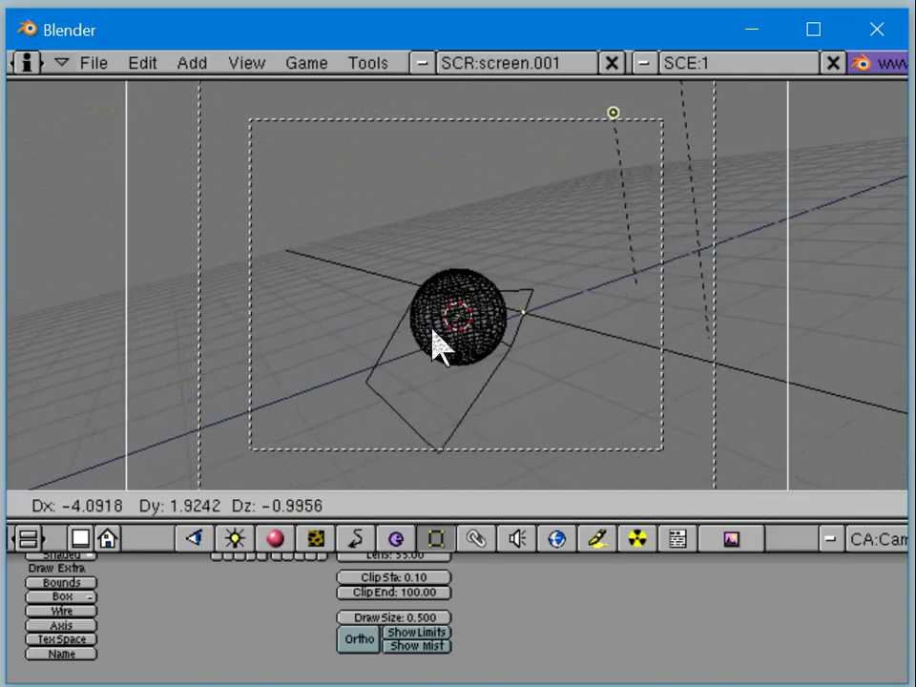
left_click(441, 340)
key("g")
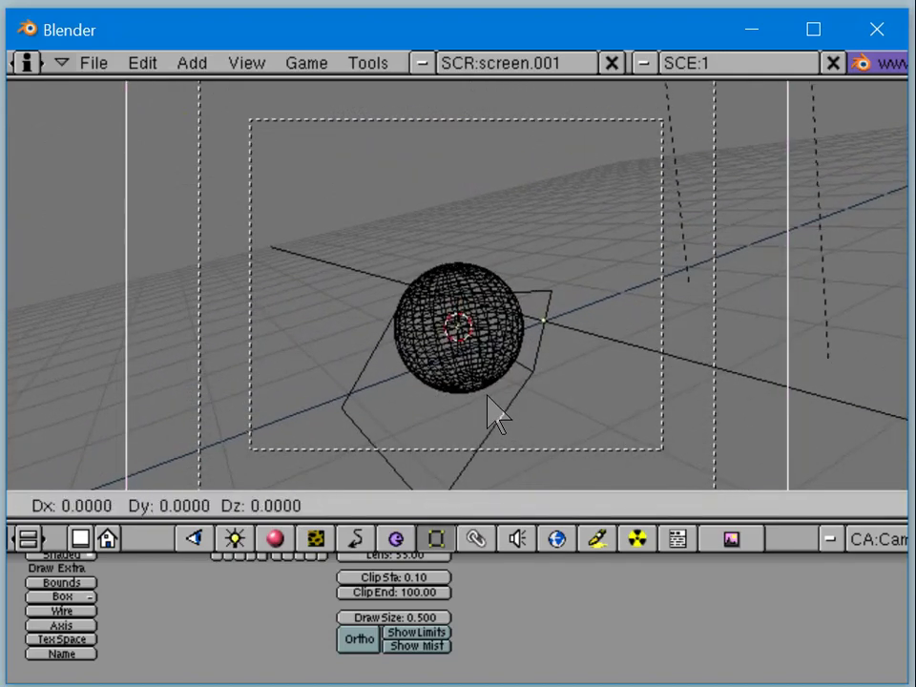
left_click(498, 391)
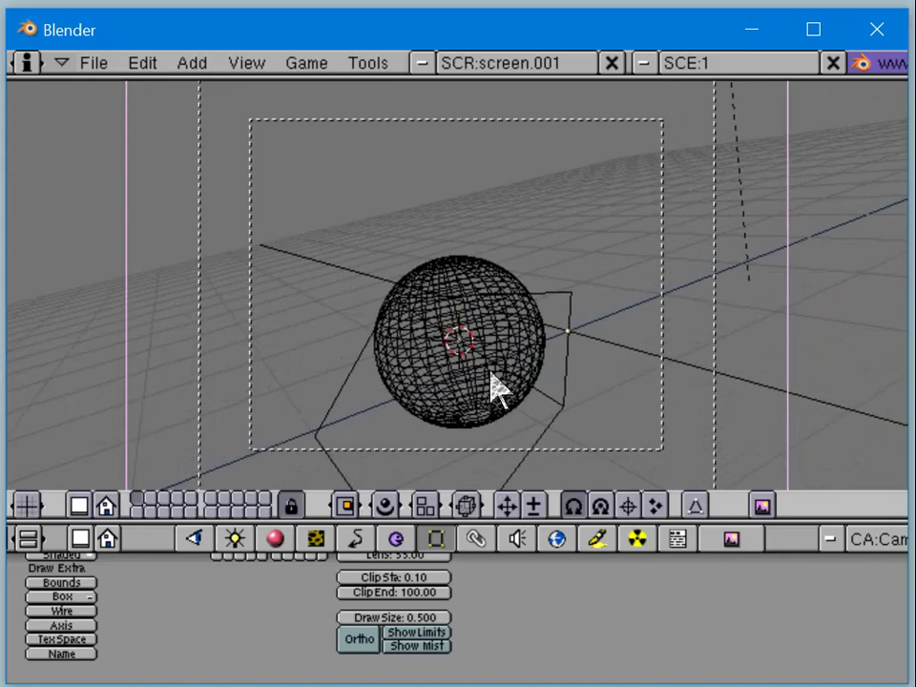
key("F12")
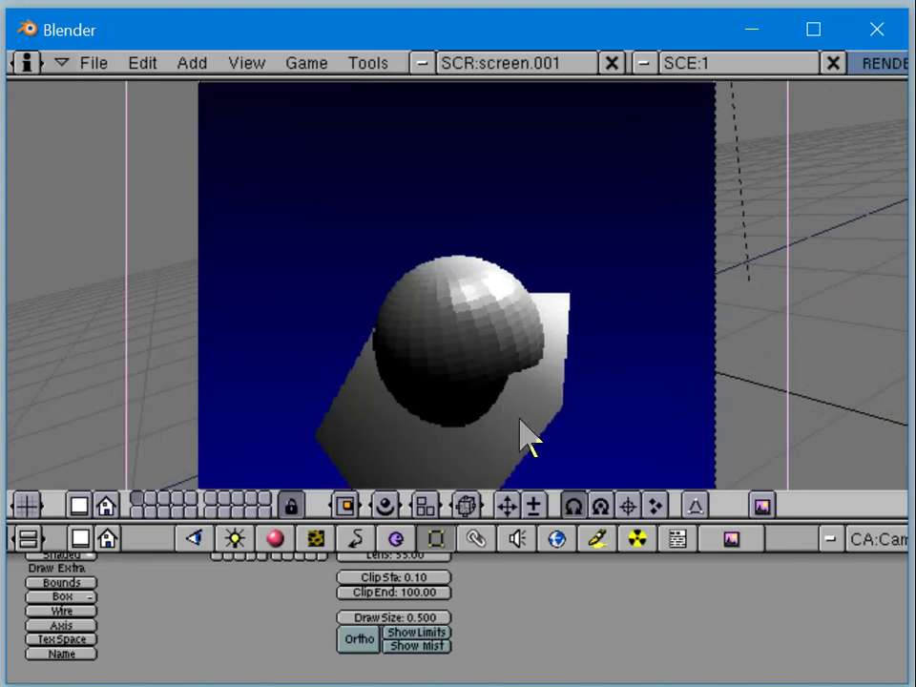
key("F11")
key("F11")
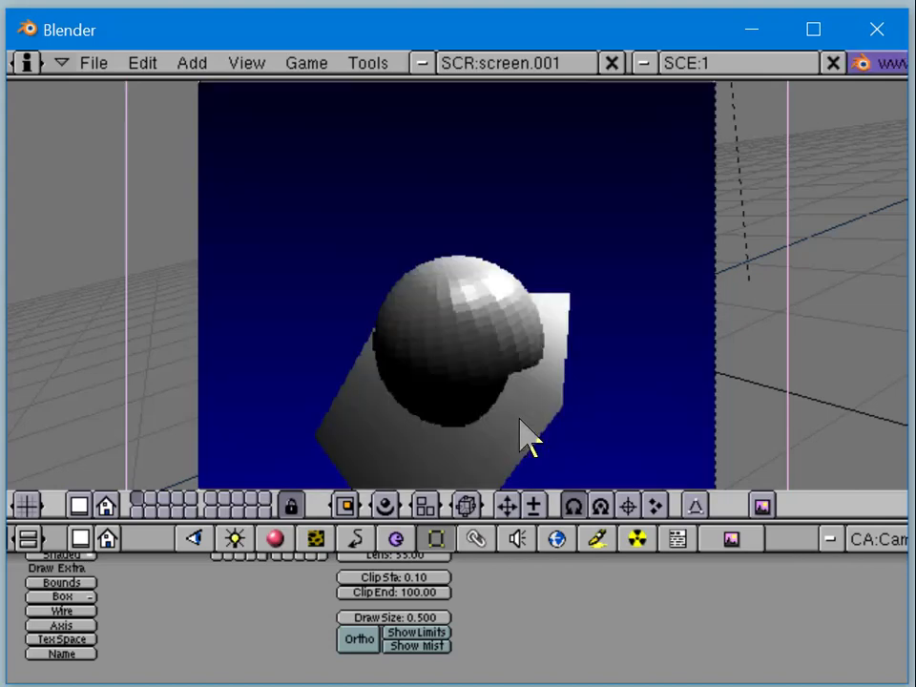
Step: Apply Set Smooth to the sphere, and render the image to compare its shading with the faceted version
right_click(485, 363)
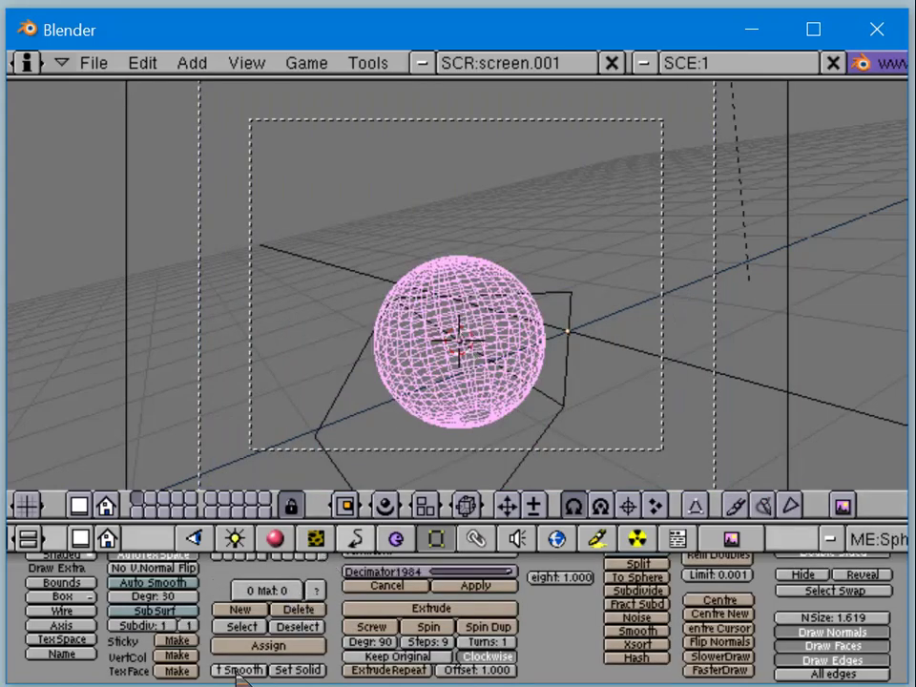
key("Tab")
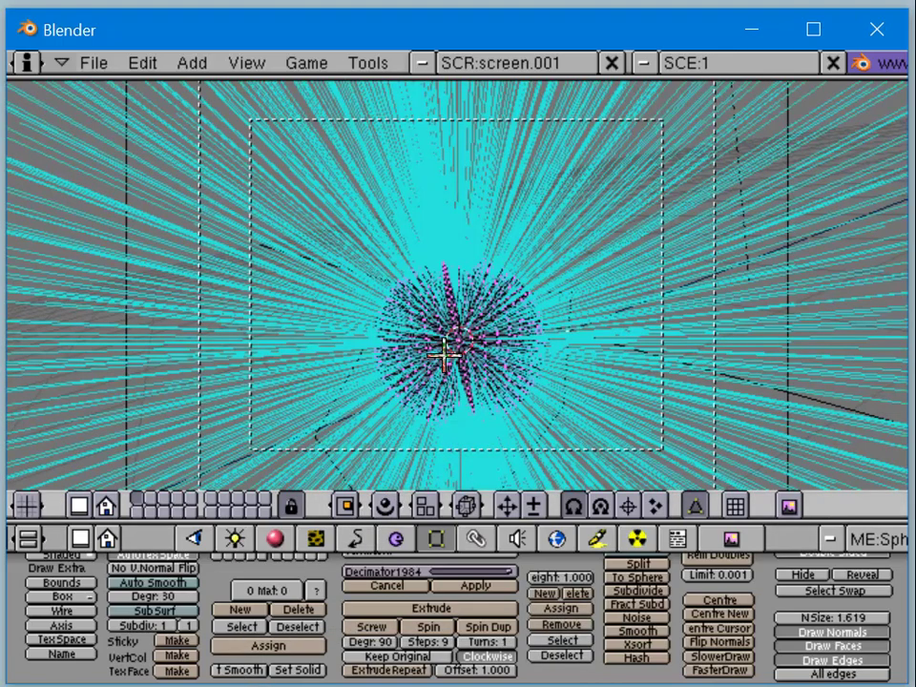
key("Tab")
key("F12")
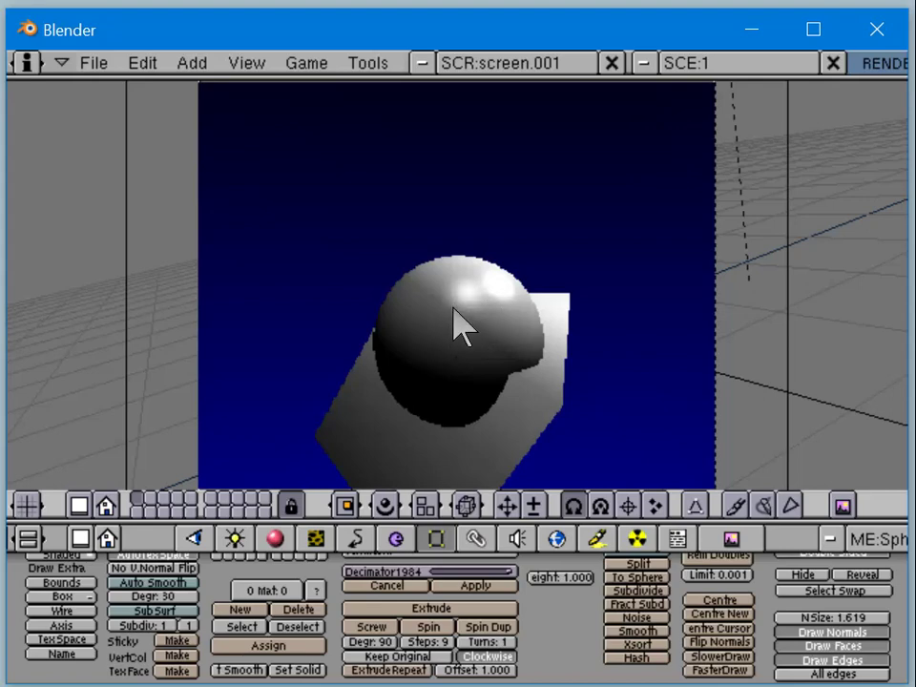
key("Escape")
scroll(462, 324, "up", 2)
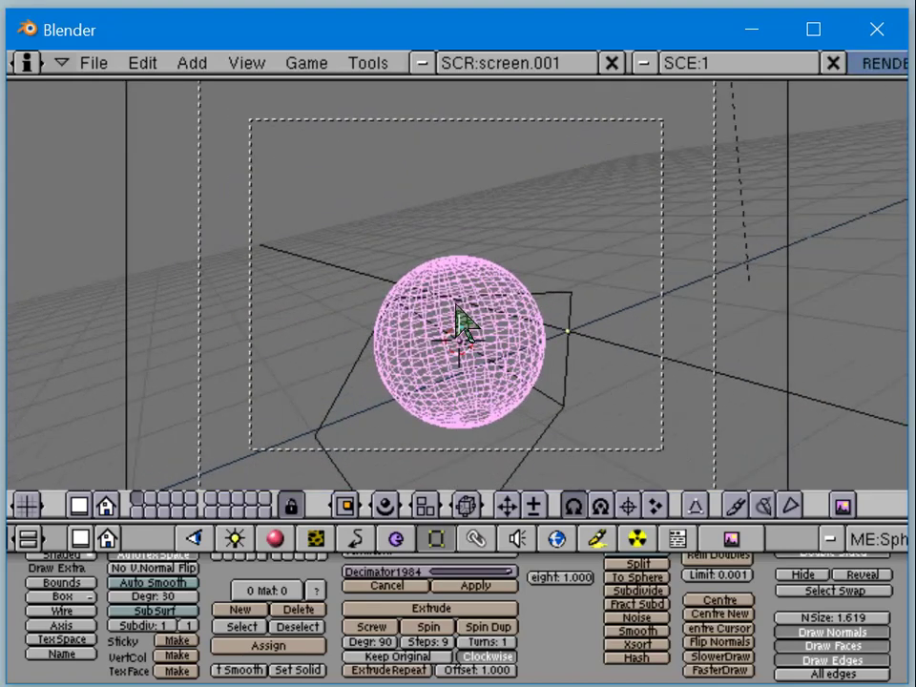
key("F12")
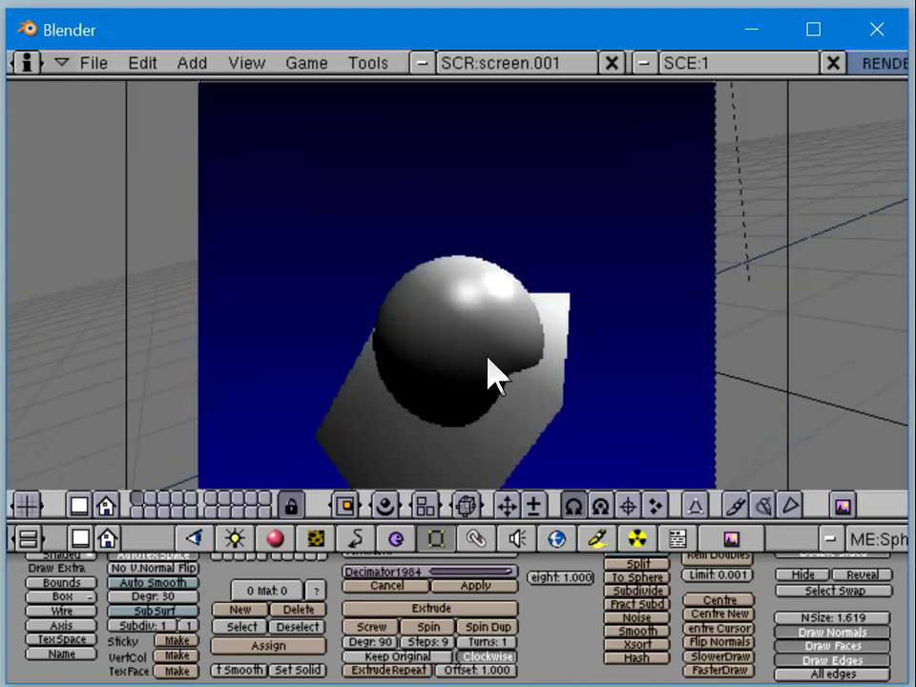
key("Escape")
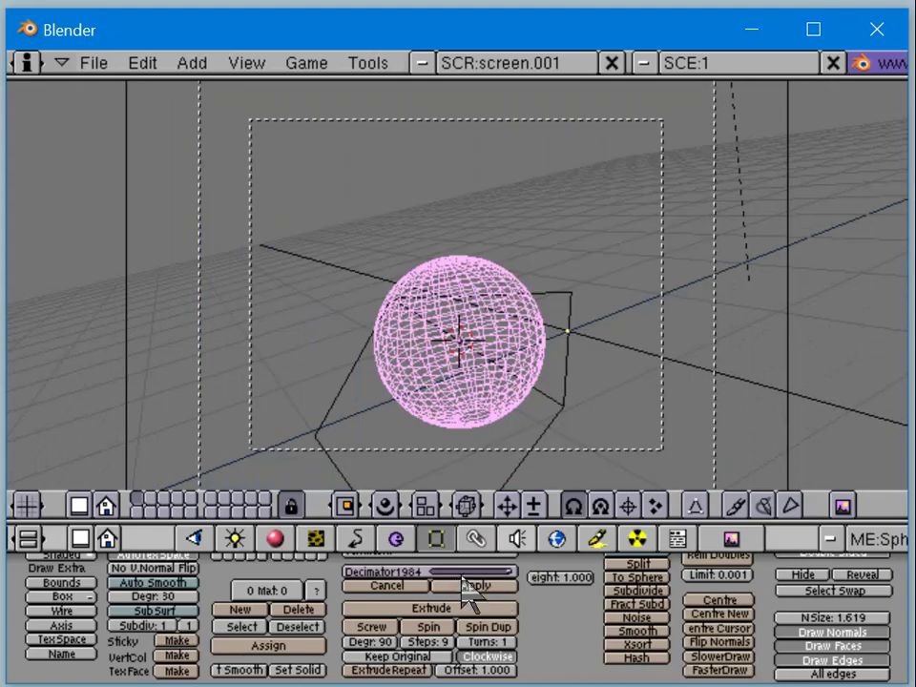
Step: Render the smoothed sphere, set OSA oversampling to 16, and render again to compare the edges
left_click(733, 540)
key("F12")
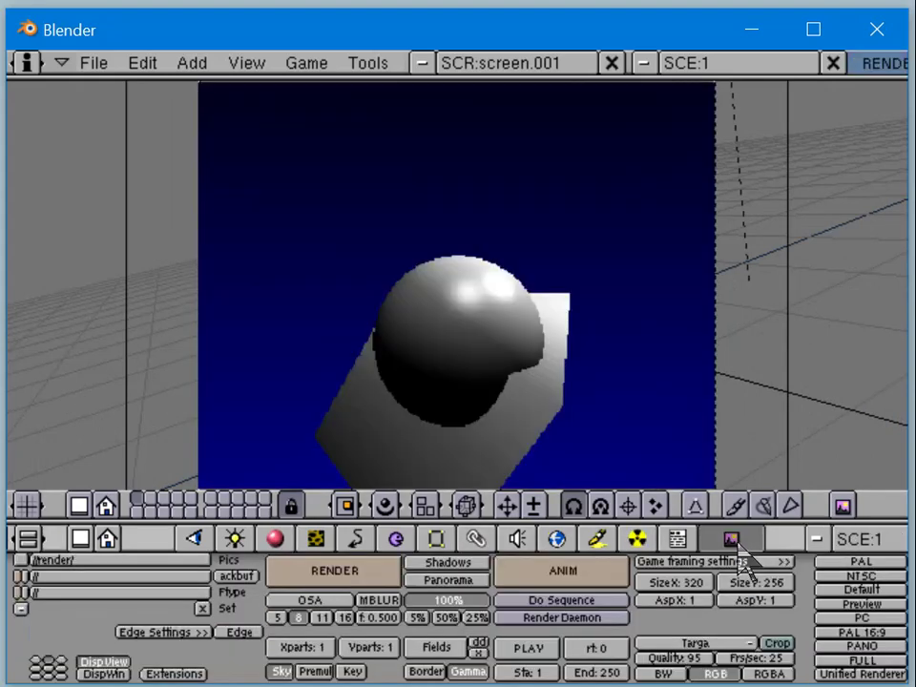
left_click(345, 618)
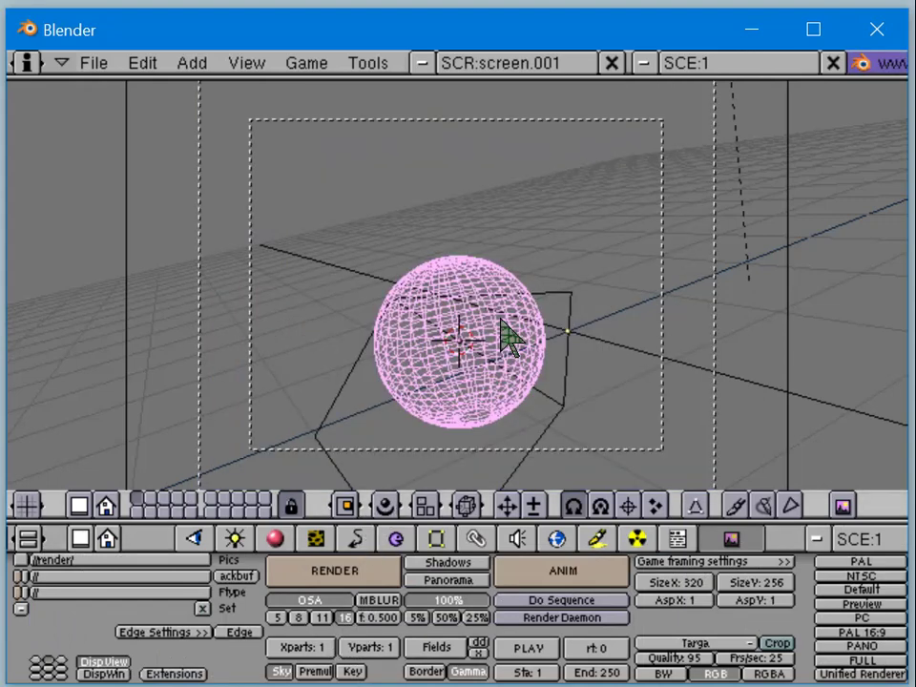
left_click(363, 570)
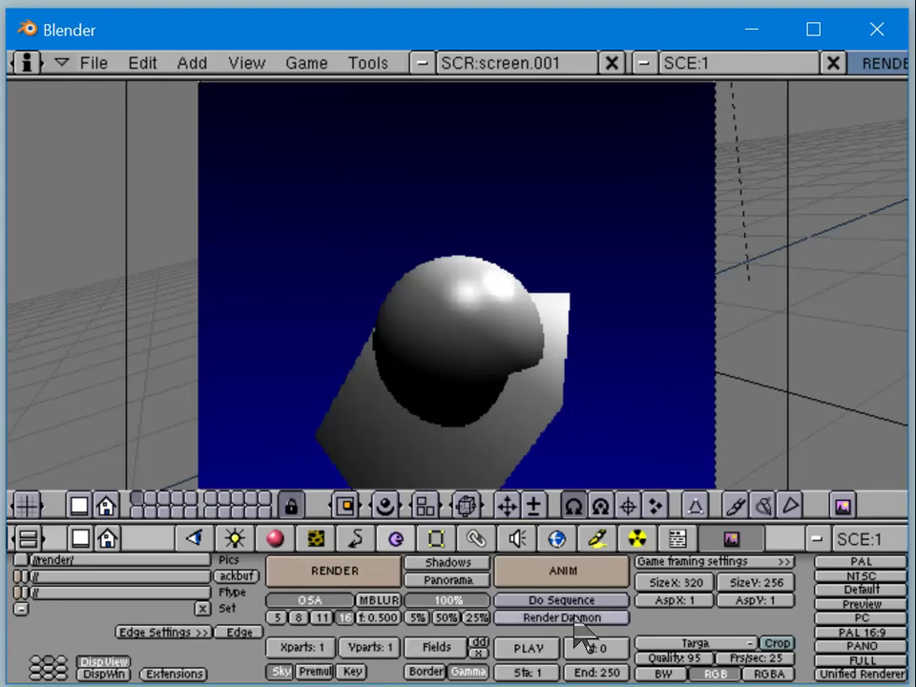
Step: Set the render size to 860 by 1036, and render the image to examine the higher resolution
left_click_drag(701, 587, 761, 611)
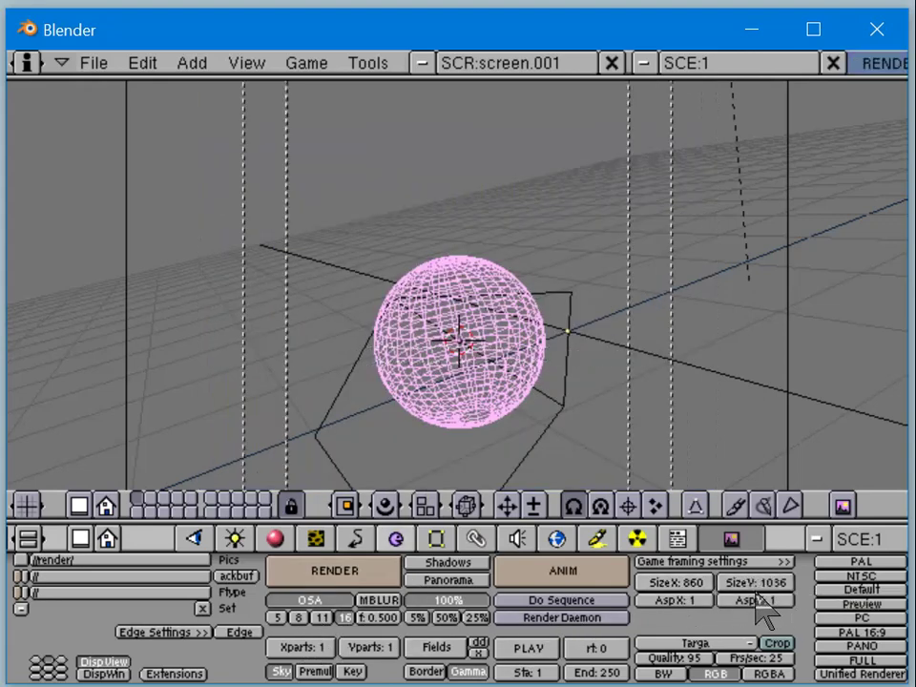
key("F12")
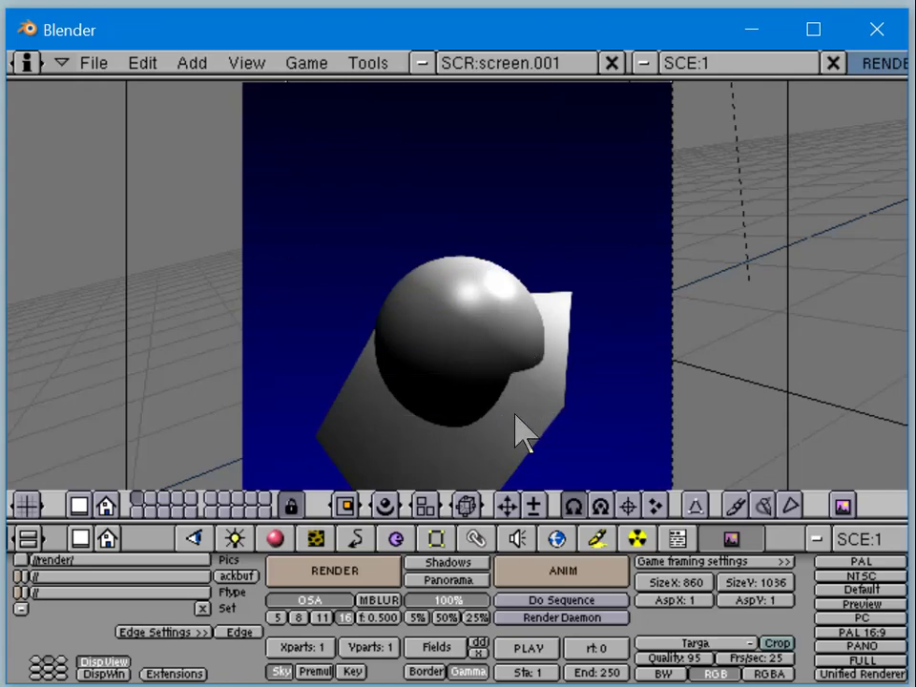
key("Escape")
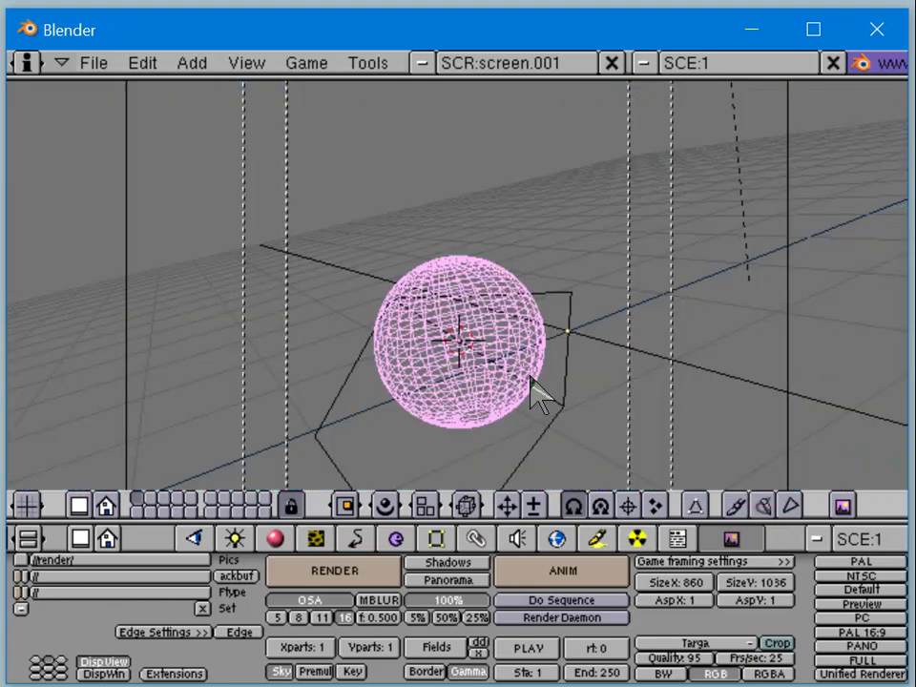
Step: Set the render height to 476, and render the image to see the wider frame
left_click_drag(756, 585, 737, 607)
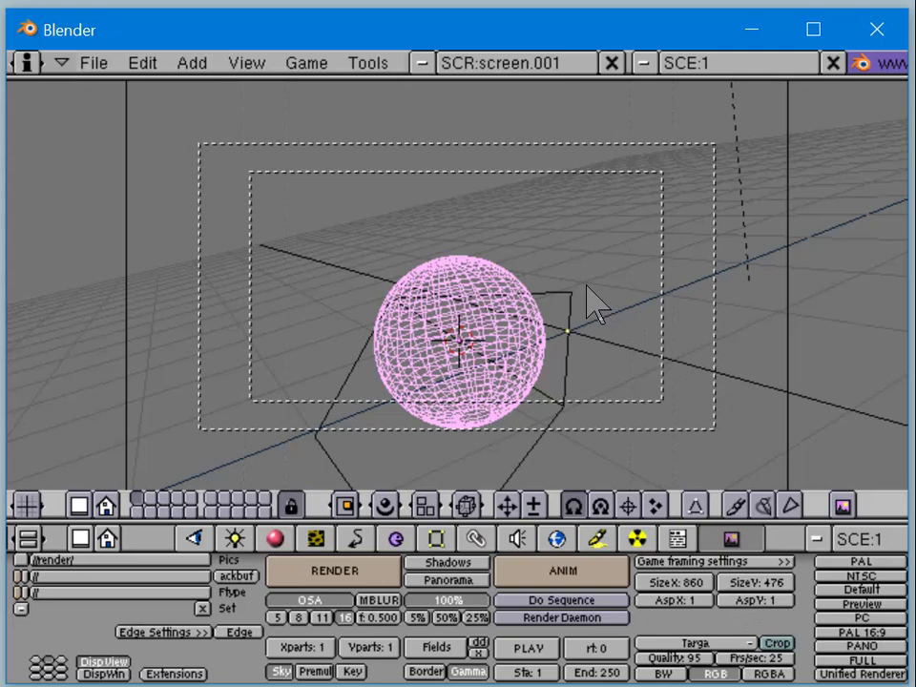
key("F12")
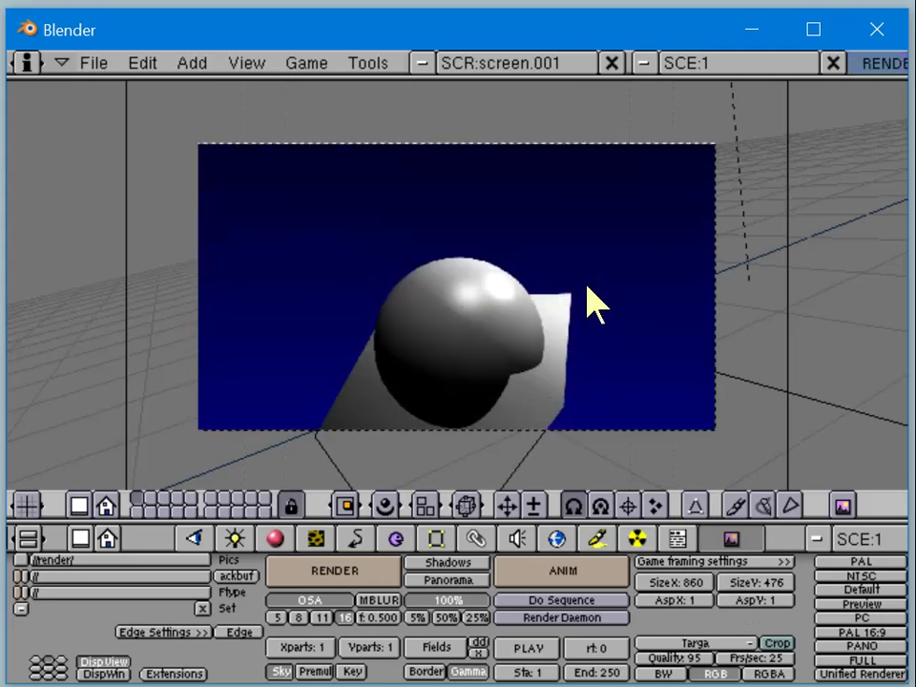
key("Escape")
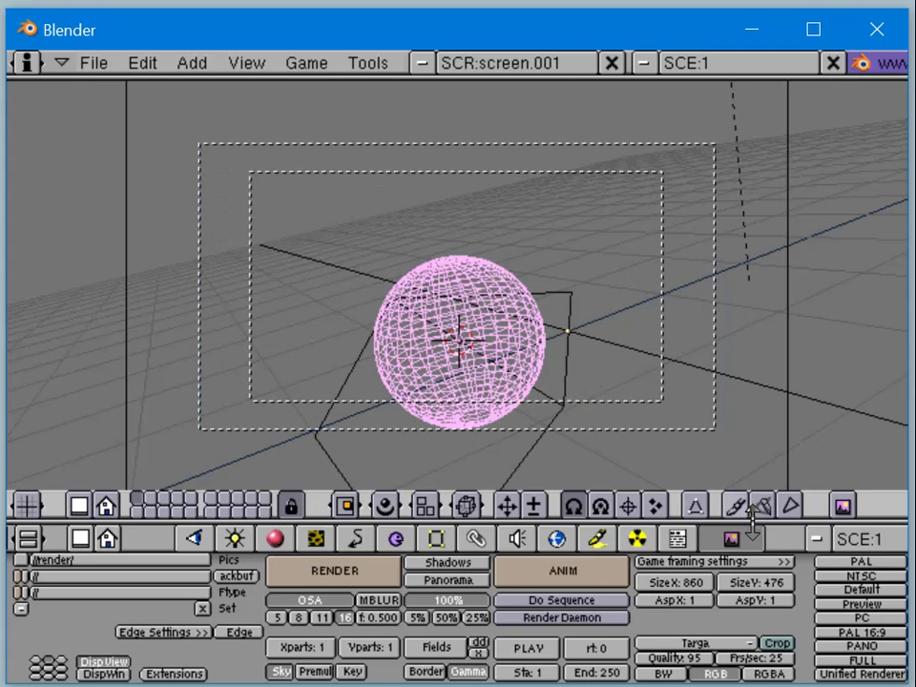
Step: Set the render size to 2499 by 2235, and render the image at this resolution
left_click_drag(759, 583, 809, 607)
left_click_drag(673, 586, 735, 592)
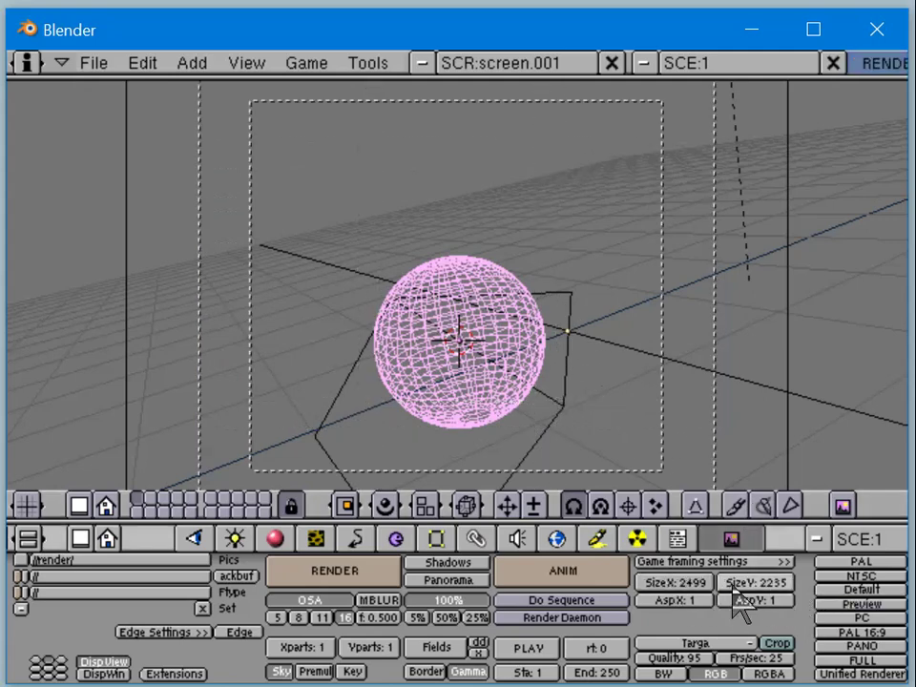
key("F12")
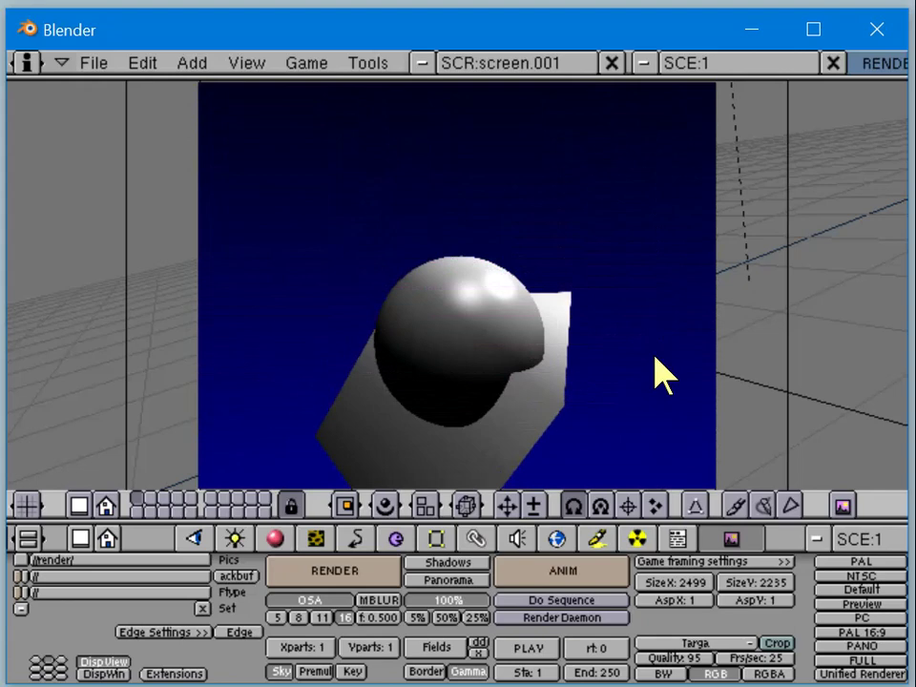
key("Escape")
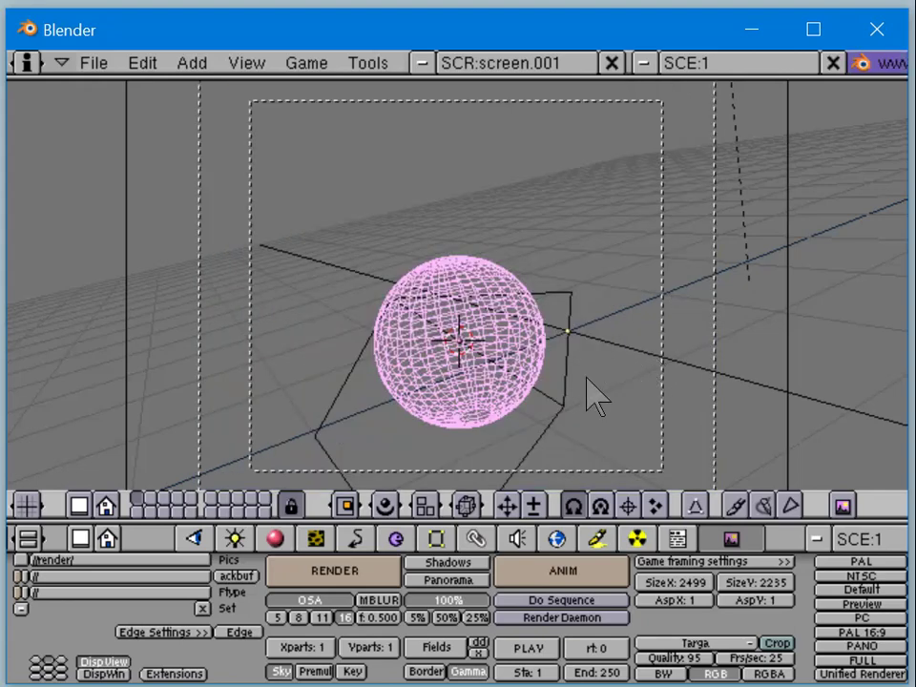
Step: Delete the sphere, and turn on SubSurf for the remaining folded plane mesh
key("x")
left_click(504, 359)
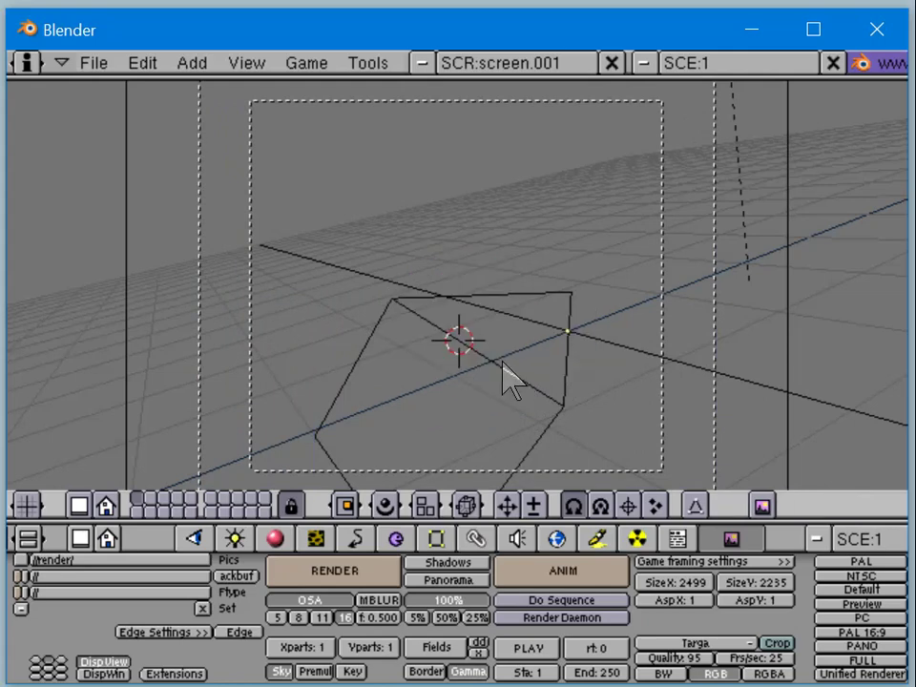
right_click(506, 362)
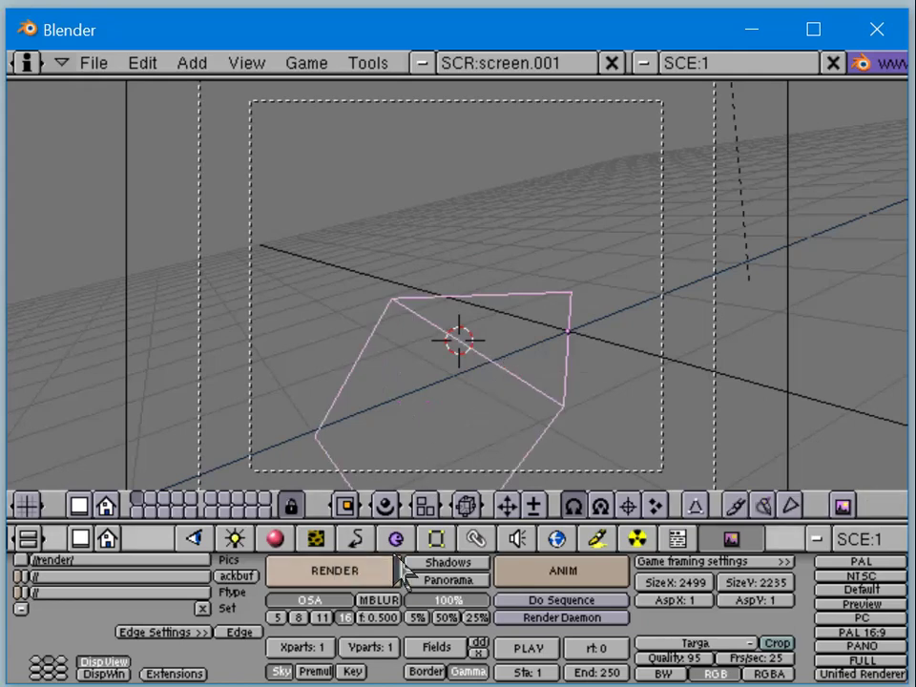
left_click(450, 538)
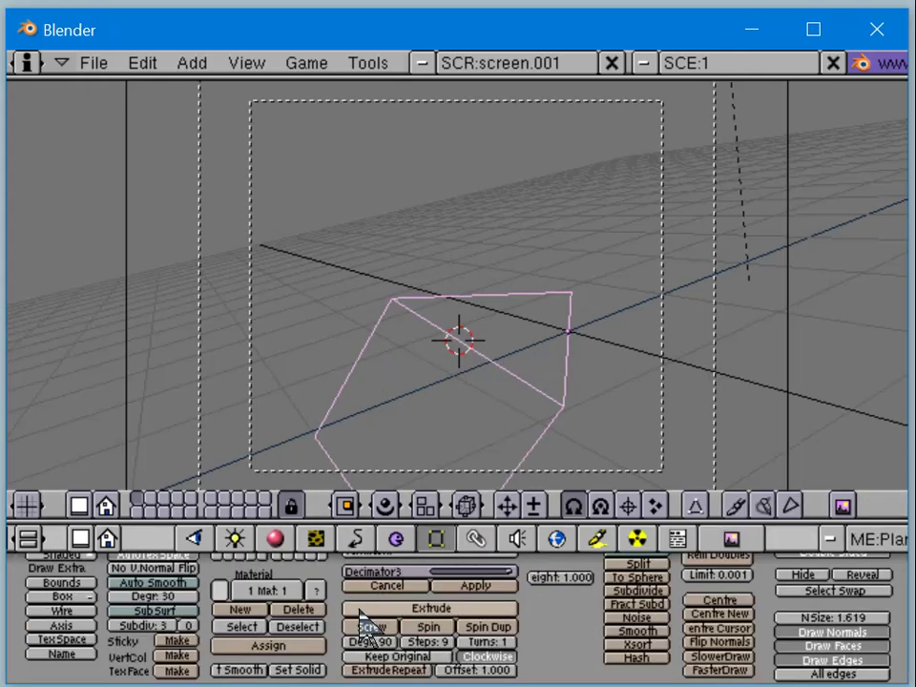
scroll(401, 611, "down", 2)
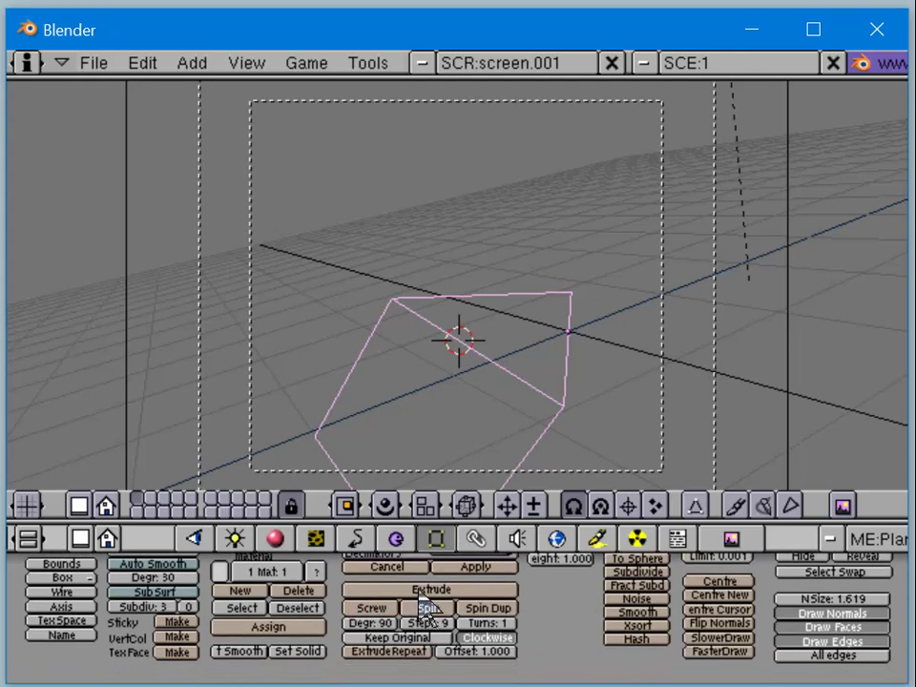
left_click(193, 593)
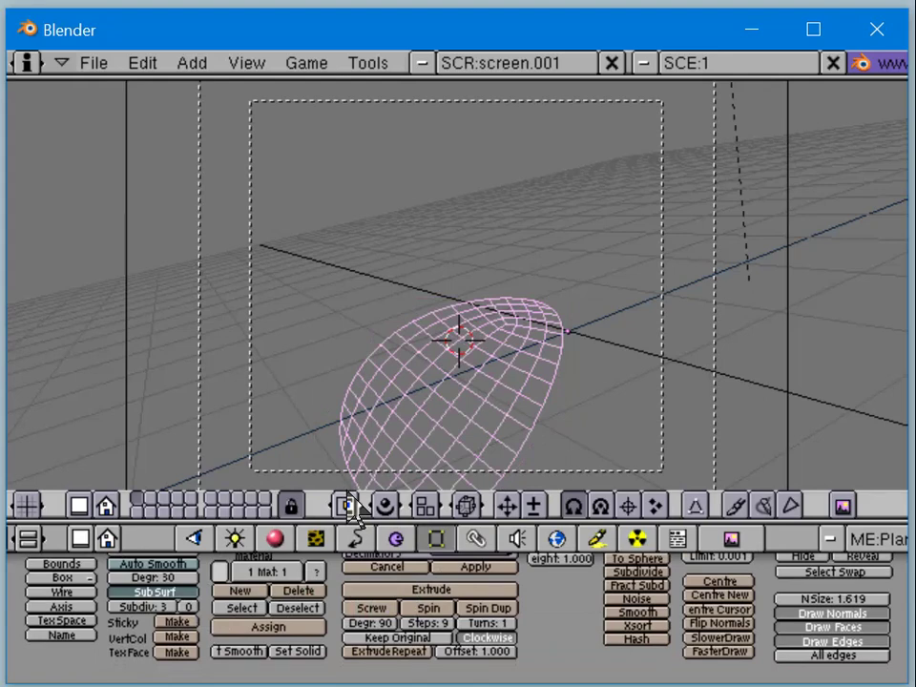
Step: Examine the folded plane's edit-mode cage against its subdivided surface, including a brief render
key("z")
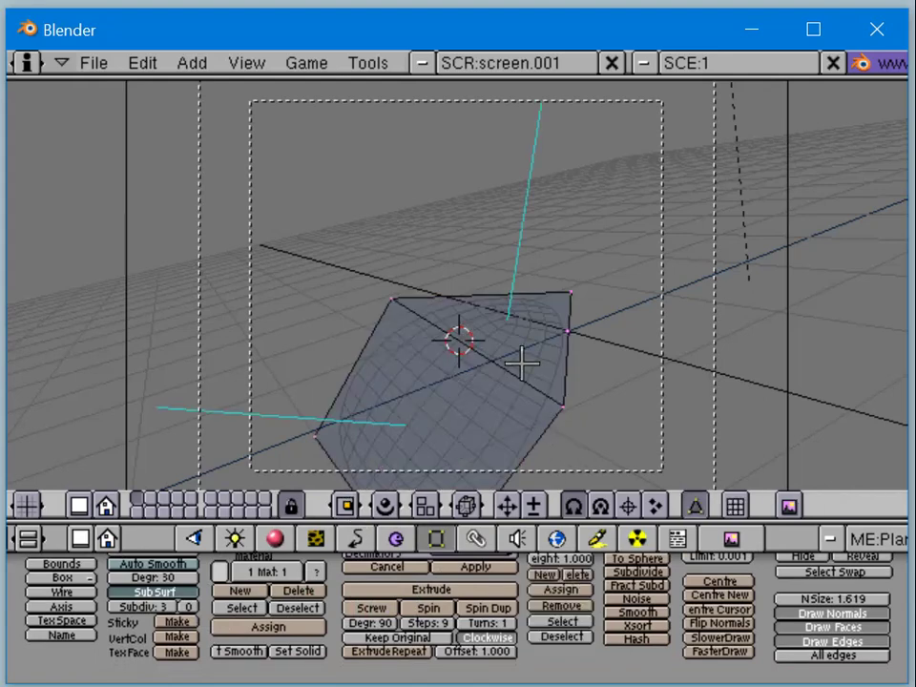
key("z")
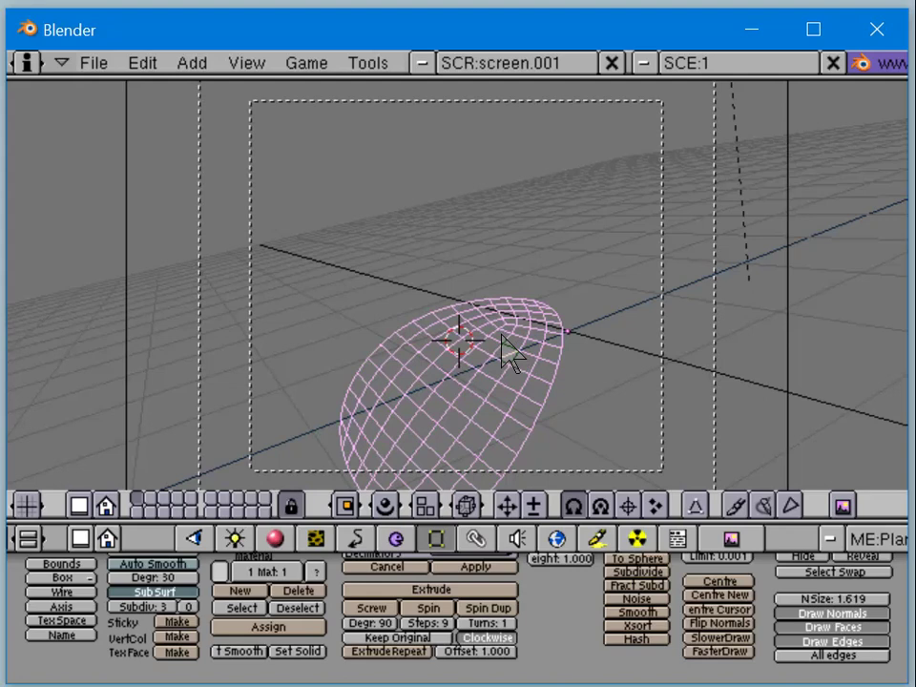
key("Tab")
key("Tab")
key("F12")
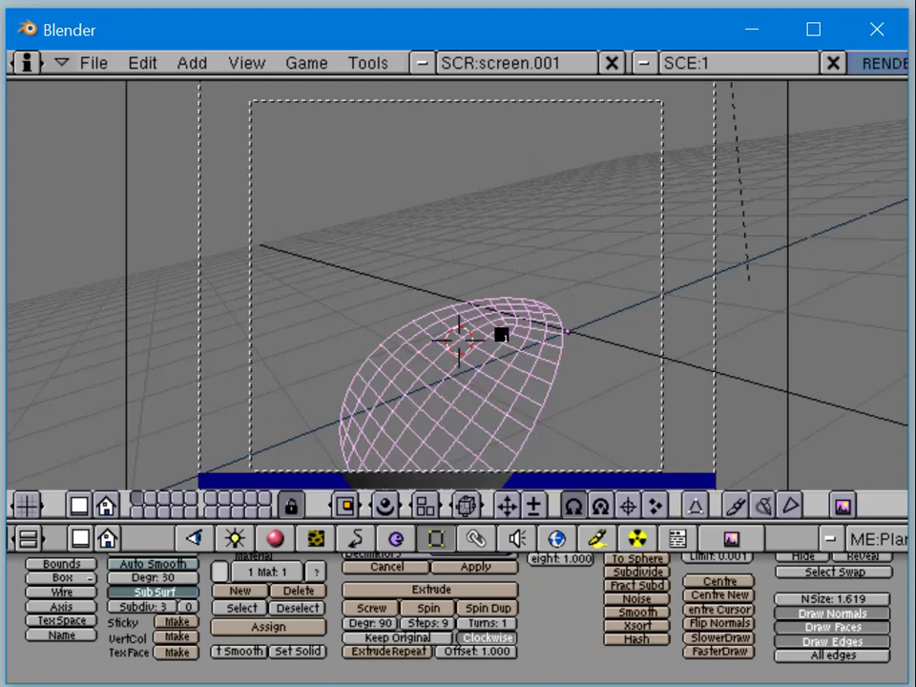
key("Escape")
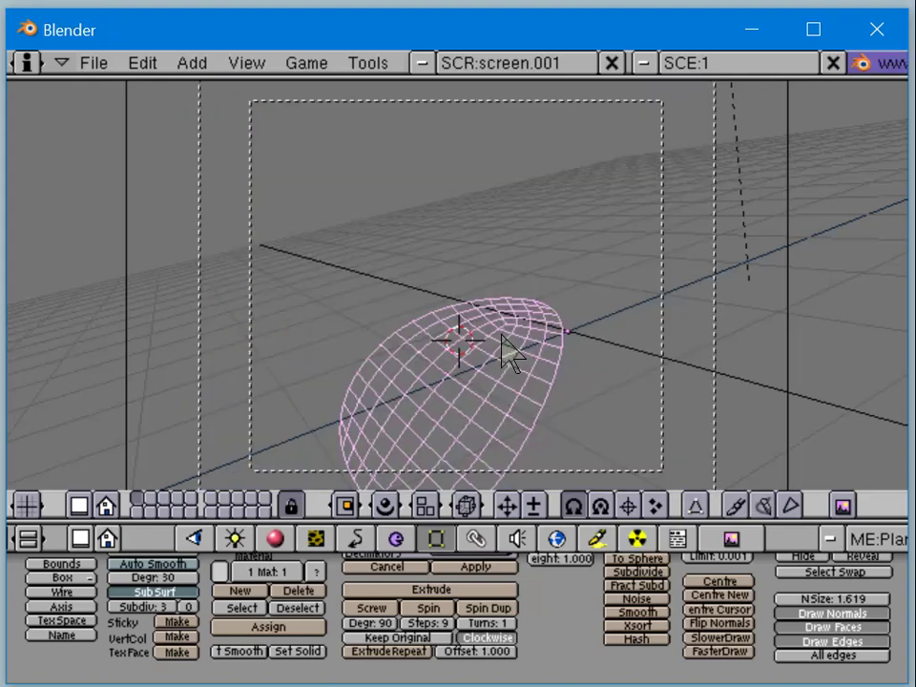
key("Tab")
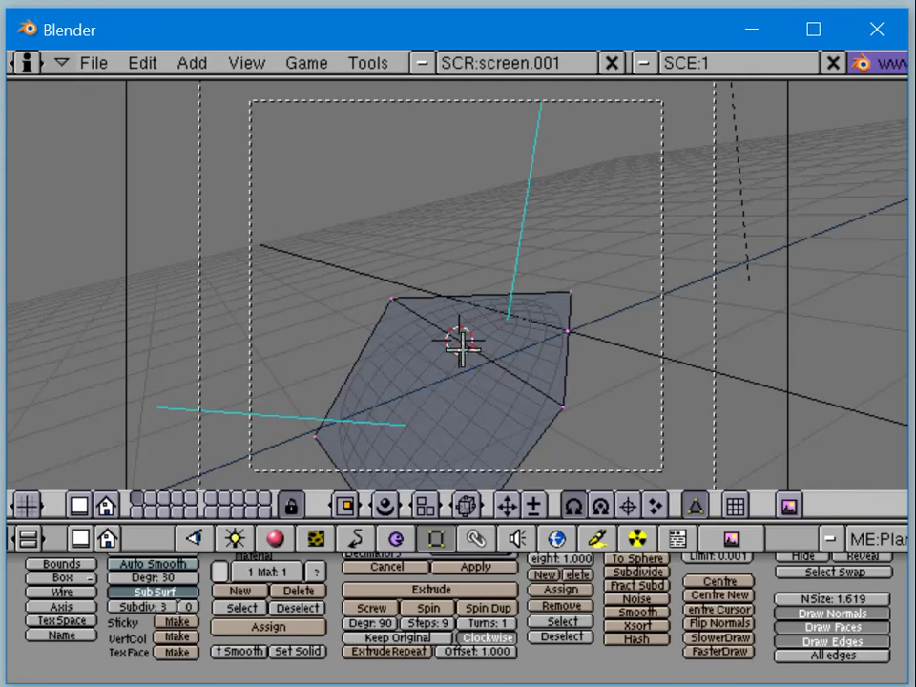
key("Tab")
Step: Add a UV sphere with 32 rings over the plane, and scale it down to roughly a fifth of its size
key("space")
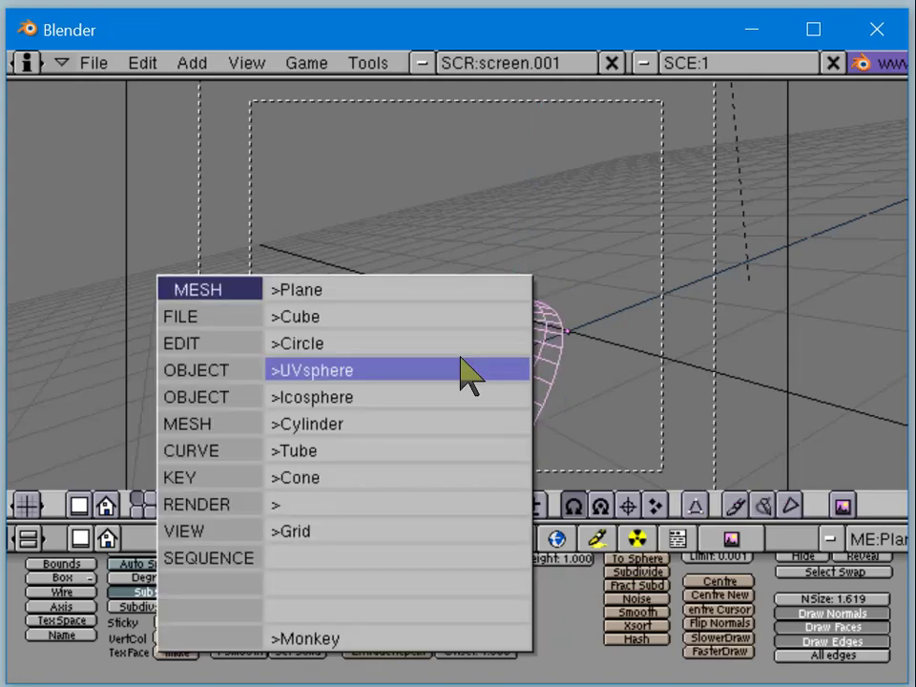
left_click(466, 370)
left_click(460, 355)
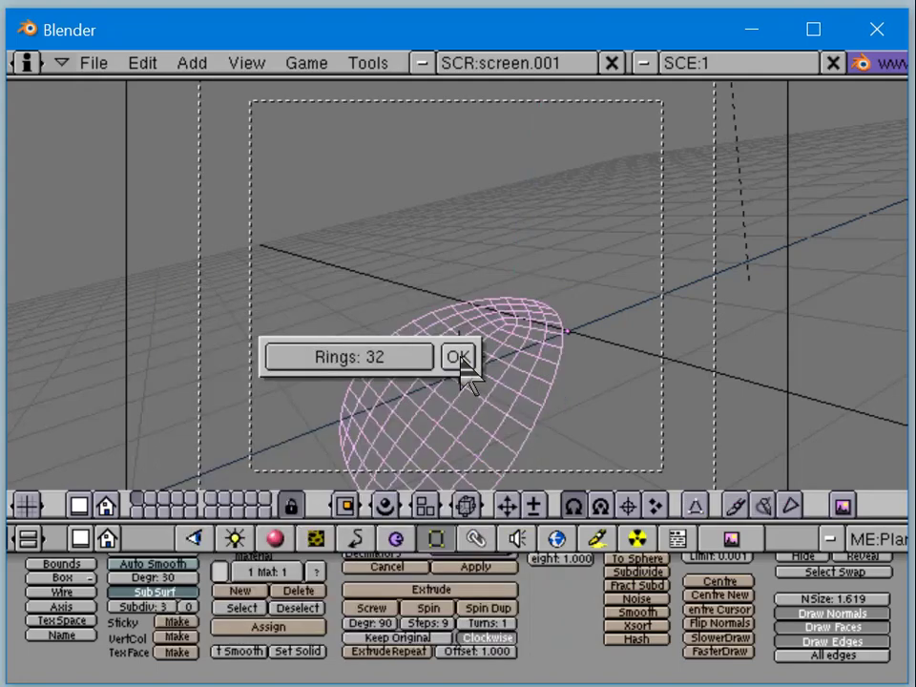
left_click(460, 355)
key("s")
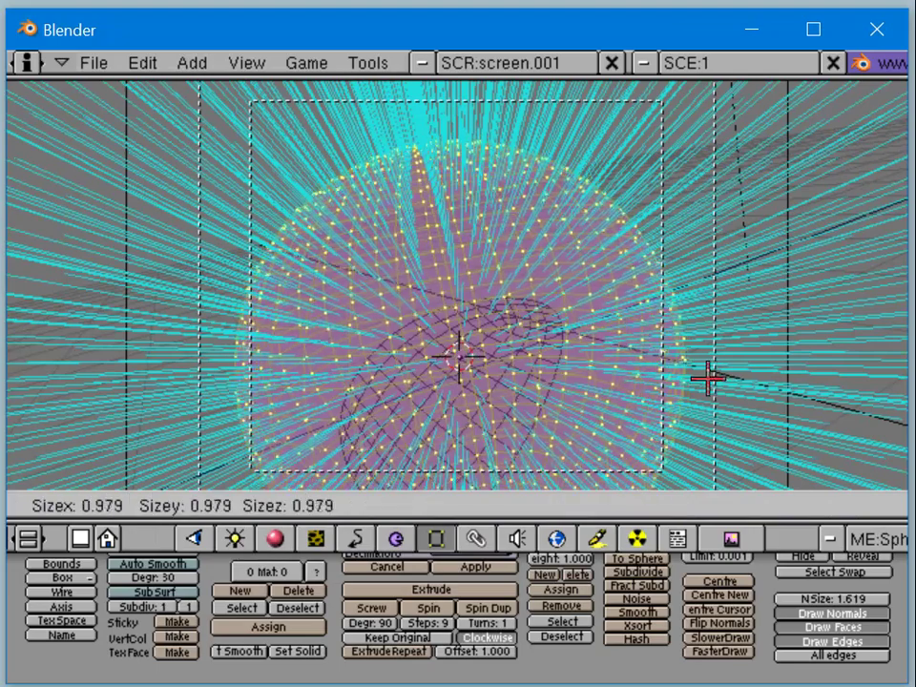
left_click(499, 384)
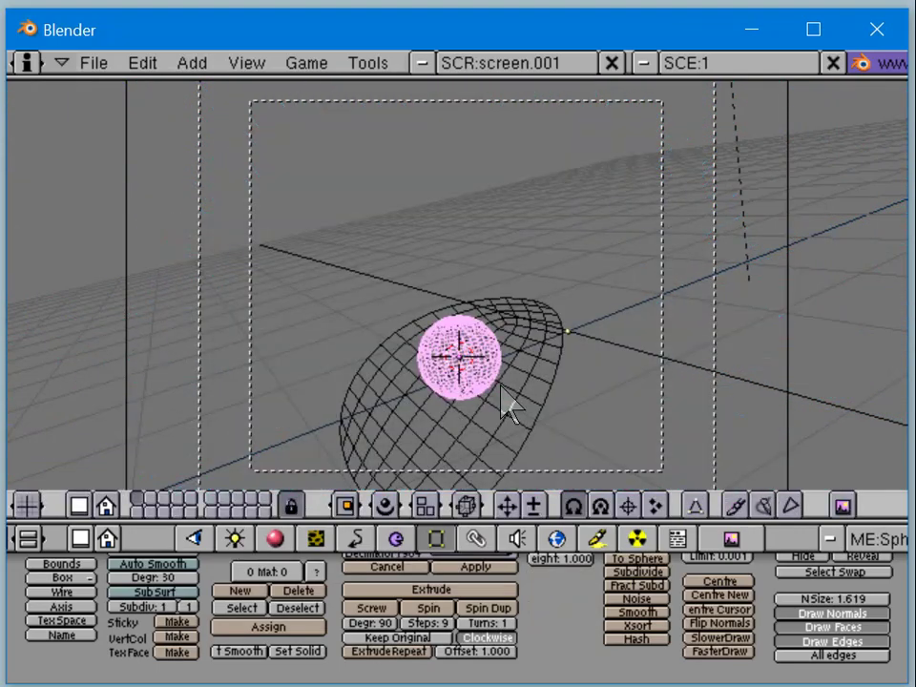
Step: Separate all of the small sphere's vertices into their own object, and select the separated sphere
key("Tab")
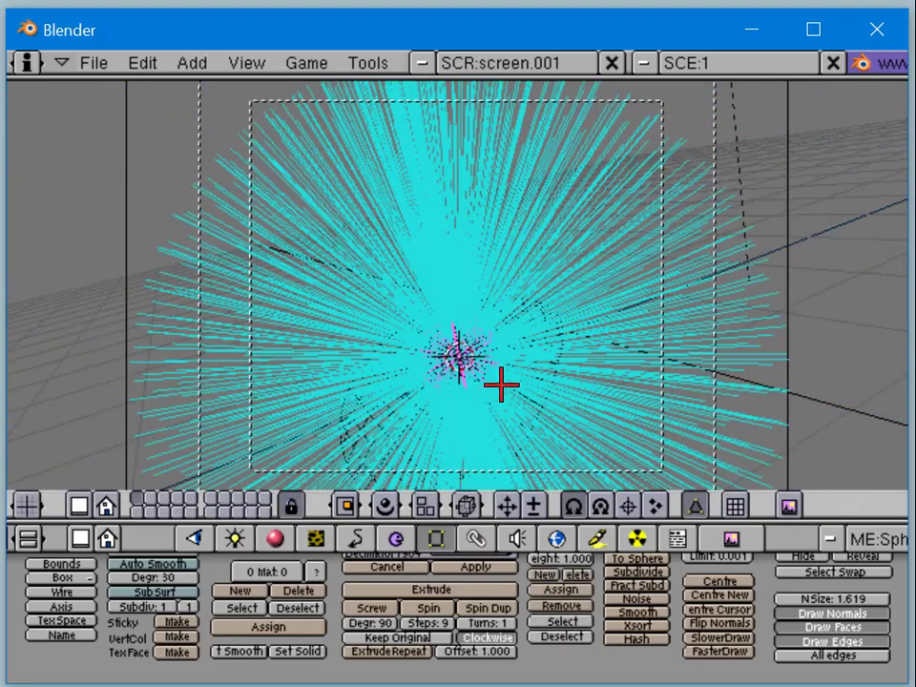
key("a")
key("p")
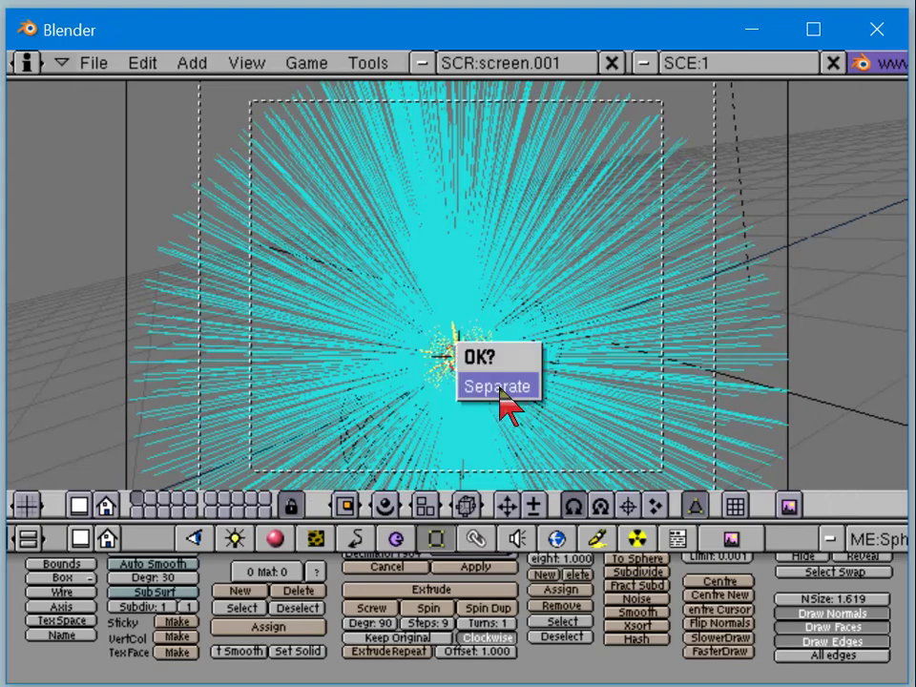
left_click(499, 385)
right_click(498, 395)
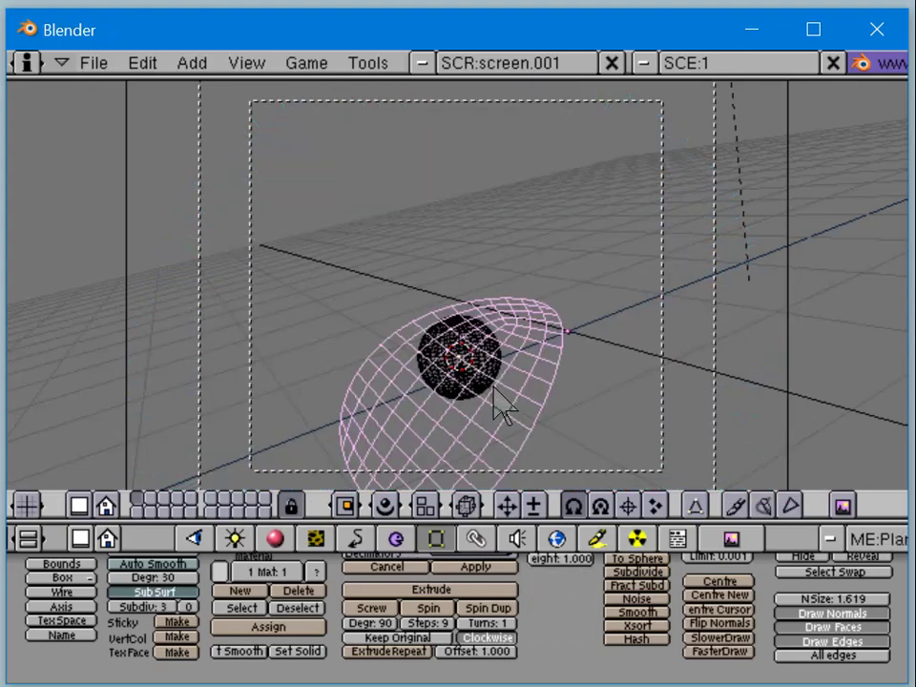
right_click(490, 378)
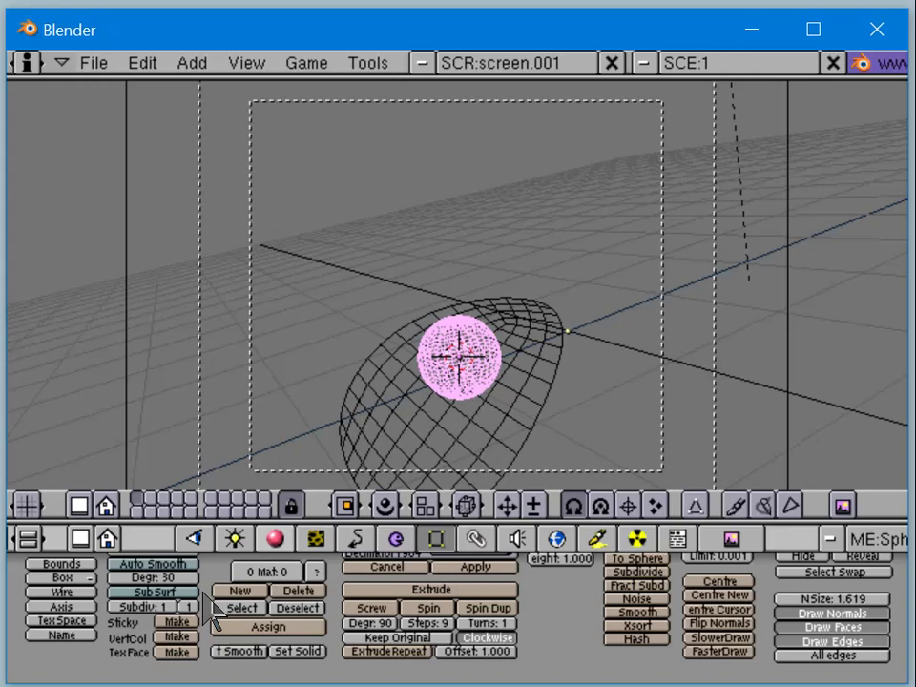
Step: Set the plane's SubSurf render subdivision level to 3 and render the scene
right_click(496, 393)
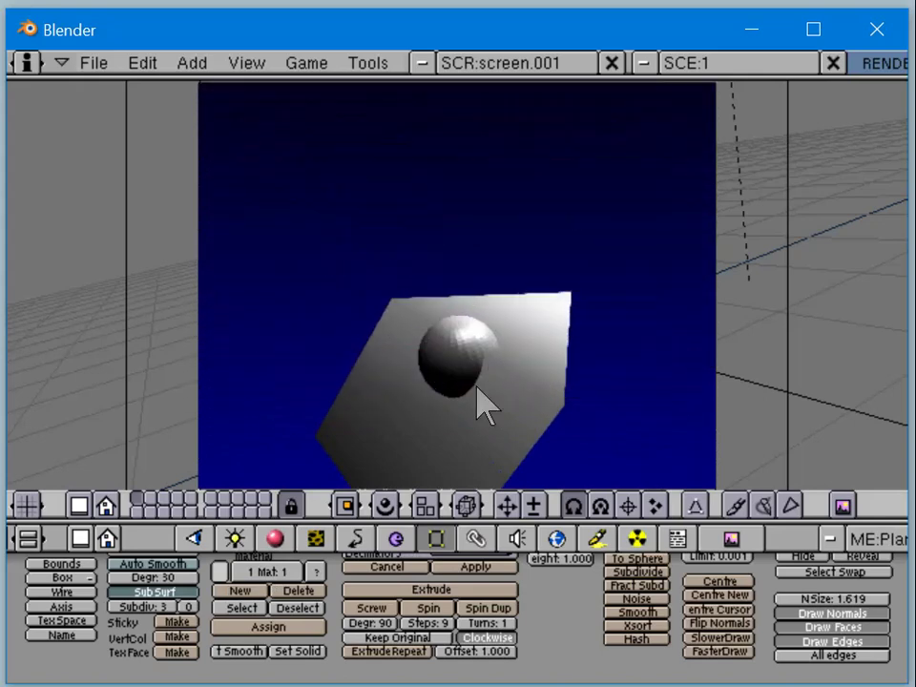
key("Escape")
right_click(494, 399)
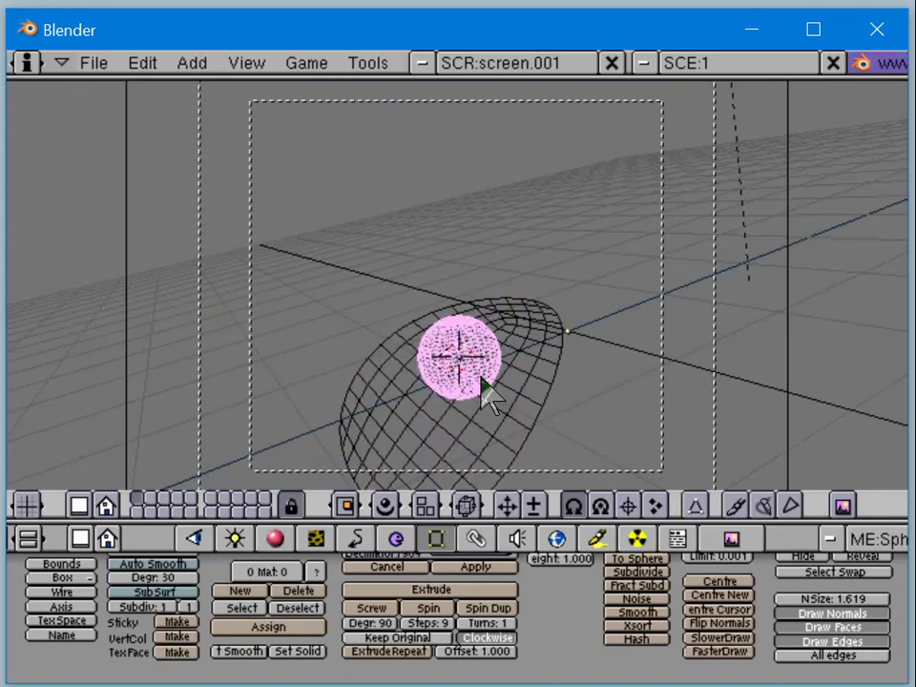
right_click(494, 391)
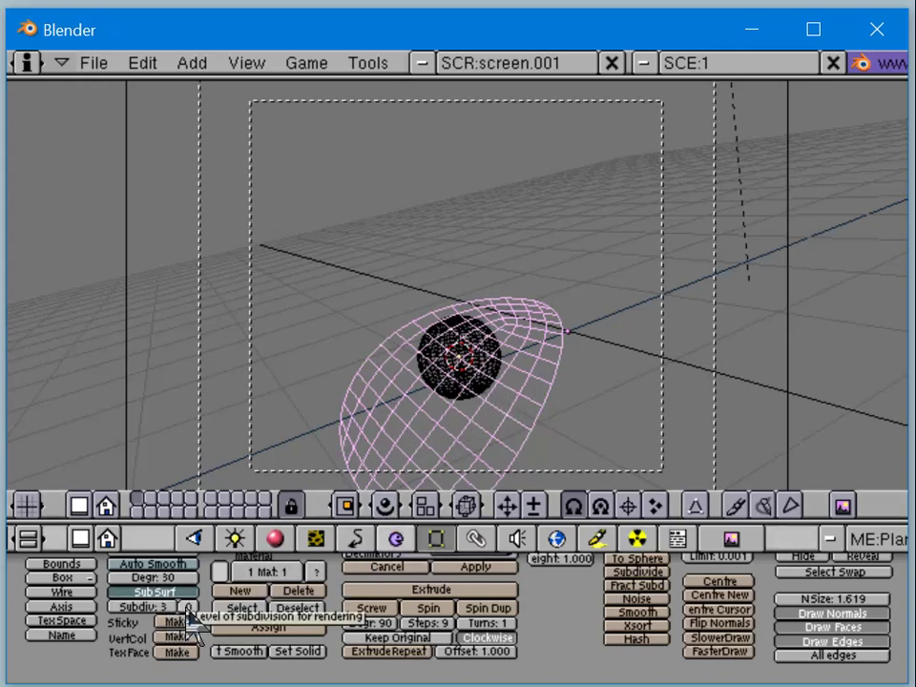
left_click_drag(191, 608, 209, 627)
key("F12")
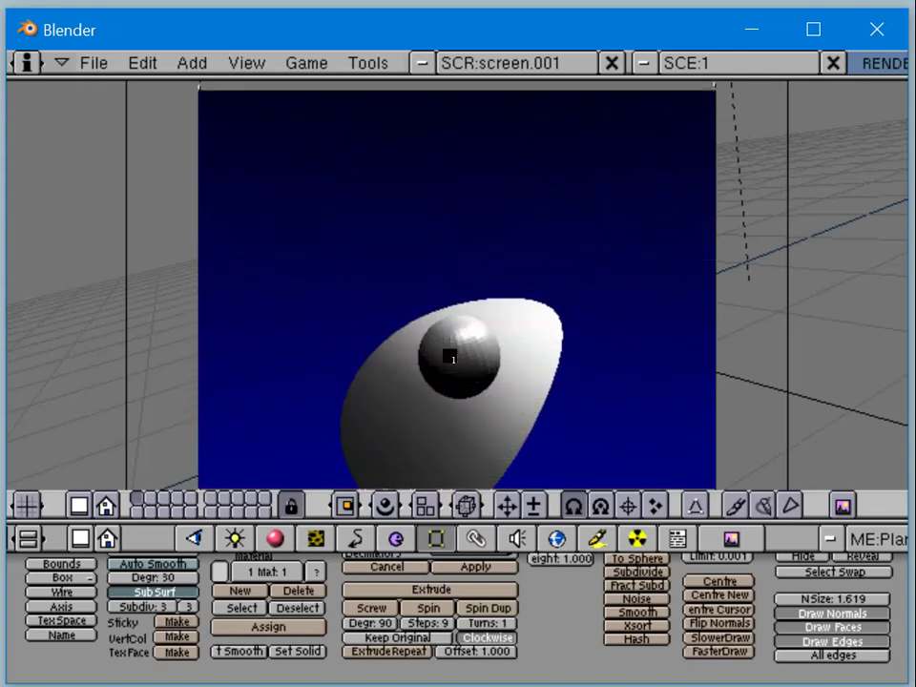
key("Escape")
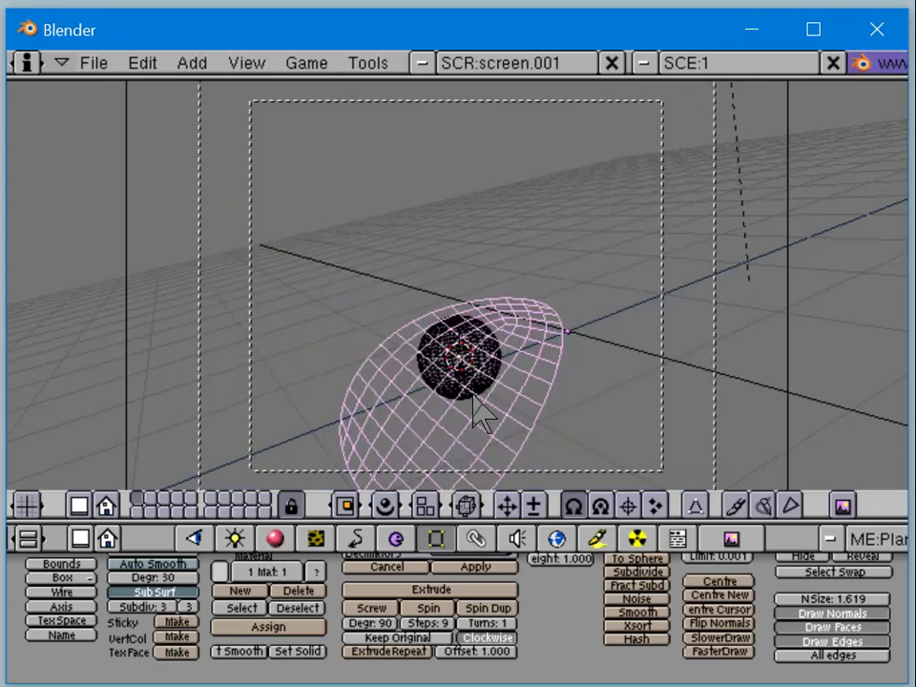
Step: Apply smooth shading to the sphere and render the scene
right_click(482, 378)
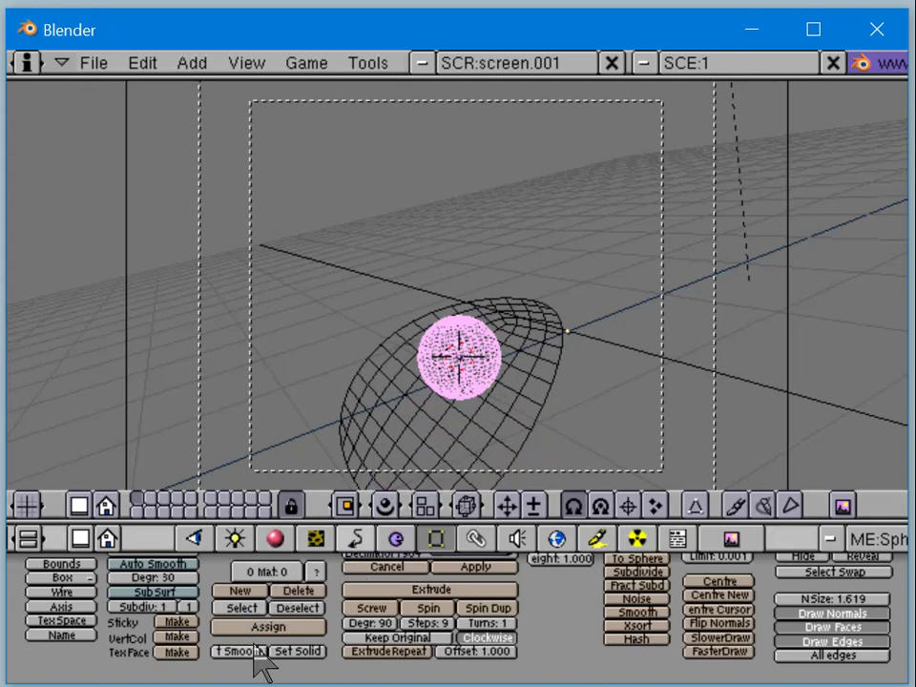
key("F12")
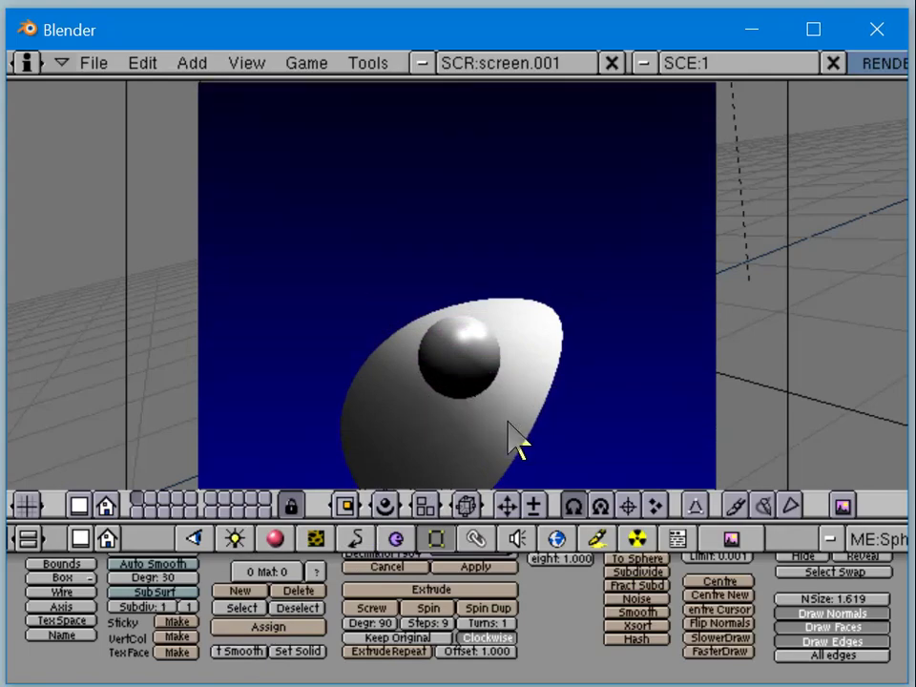
key("Escape")
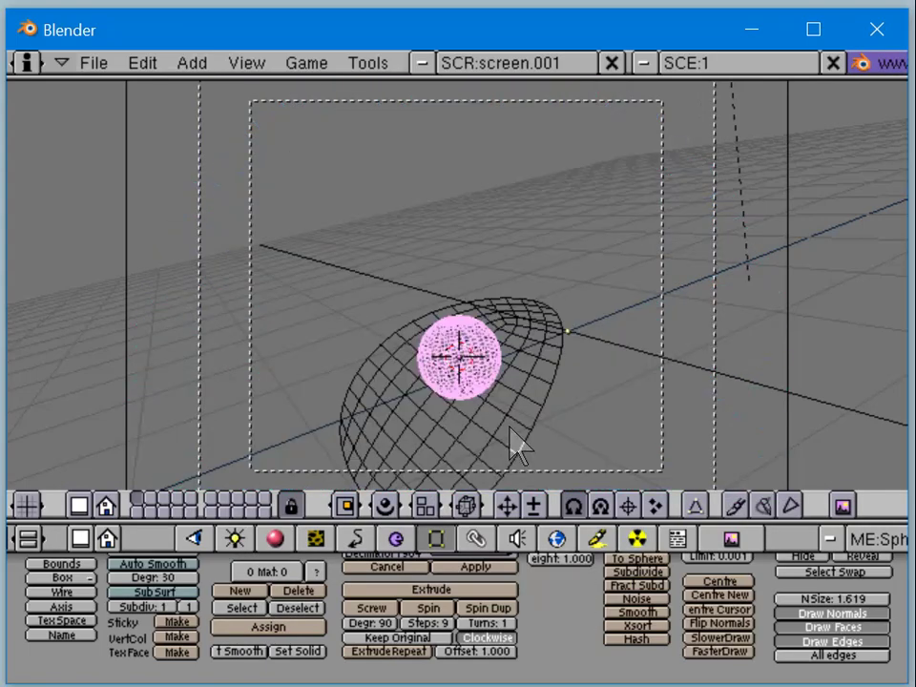
Step: Subdivide the entire plane mesh three times and render the scene
right_click(514, 444)
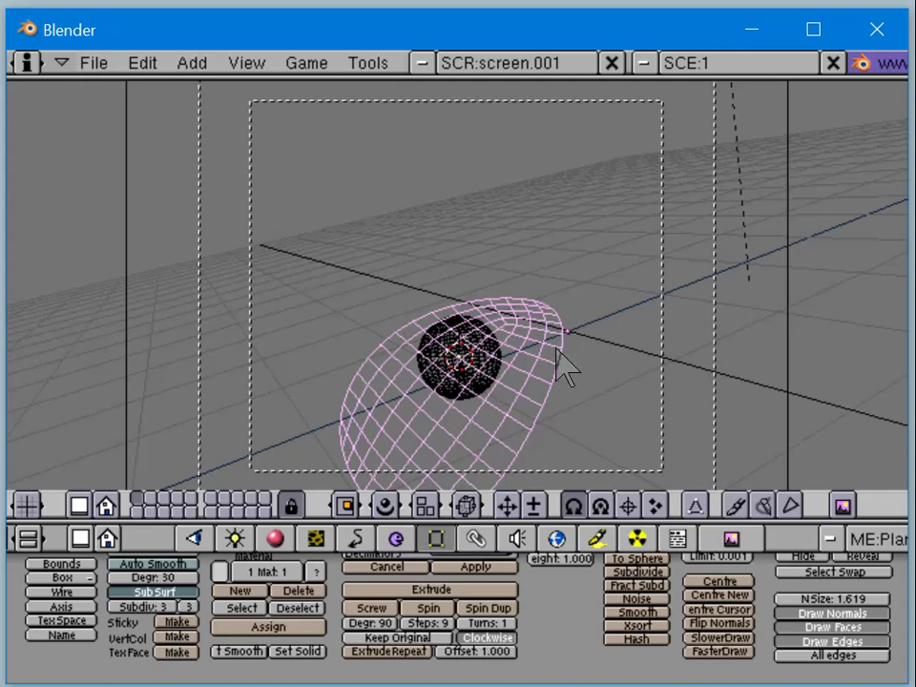
key("Tab")
key("a")
key("w")
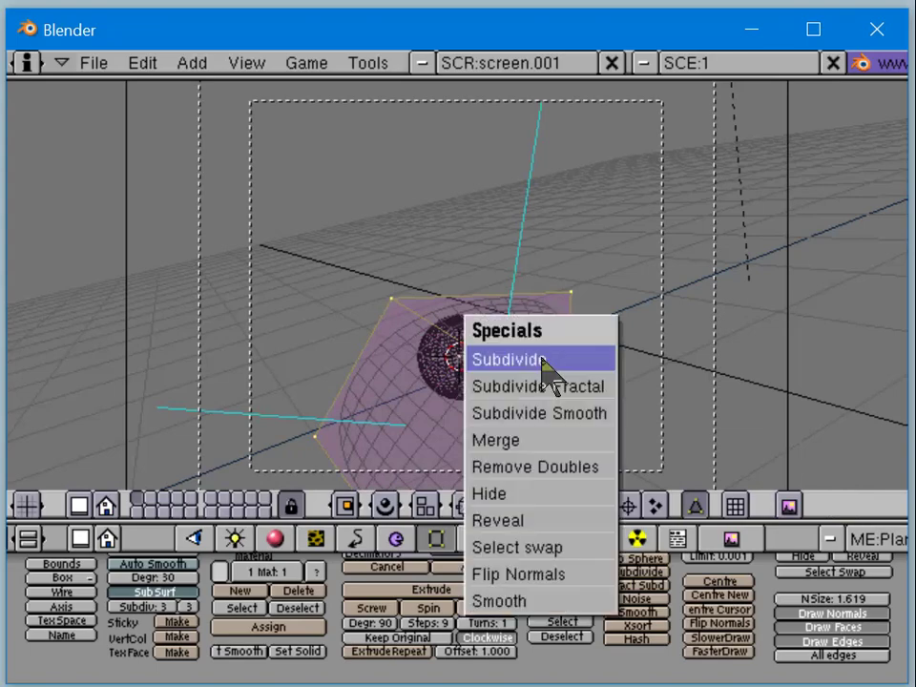
left_click(545, 363)
key("w")
left_click(540, 358)
key("w")
left_click(541, 358)
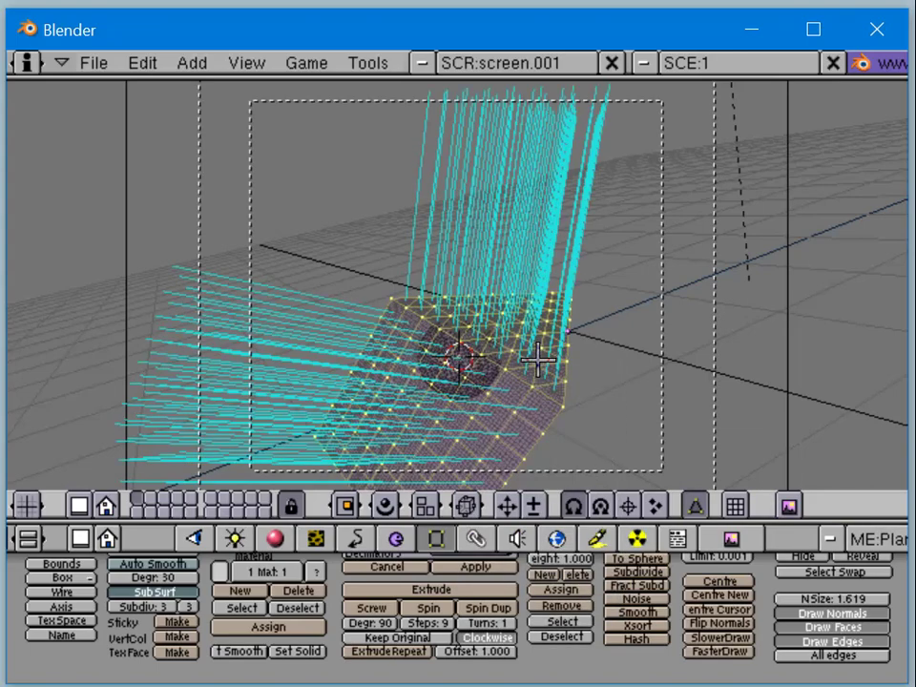
key("Tab")
key("F12")
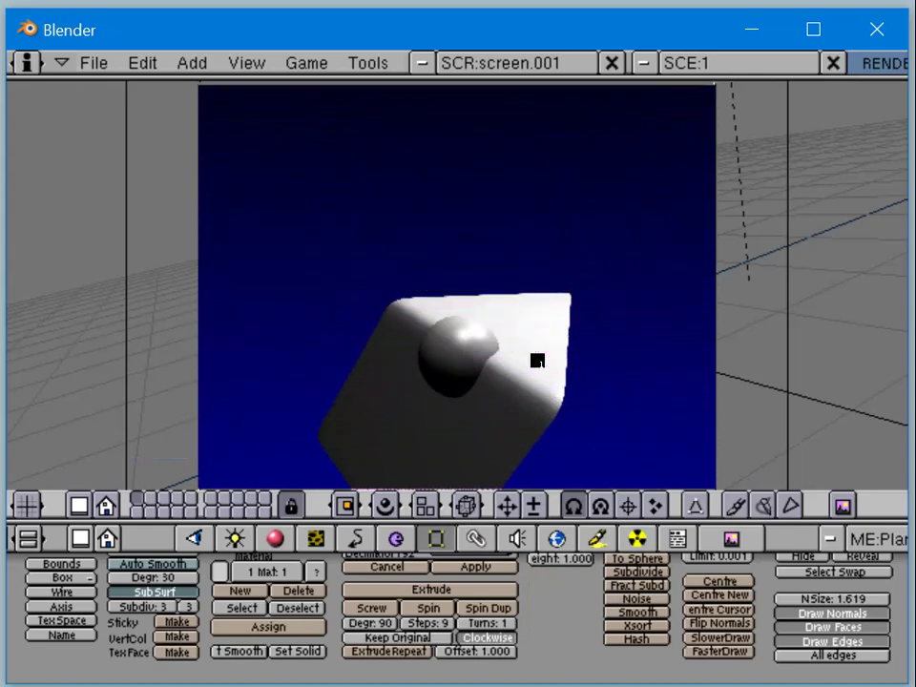
key("Escape")
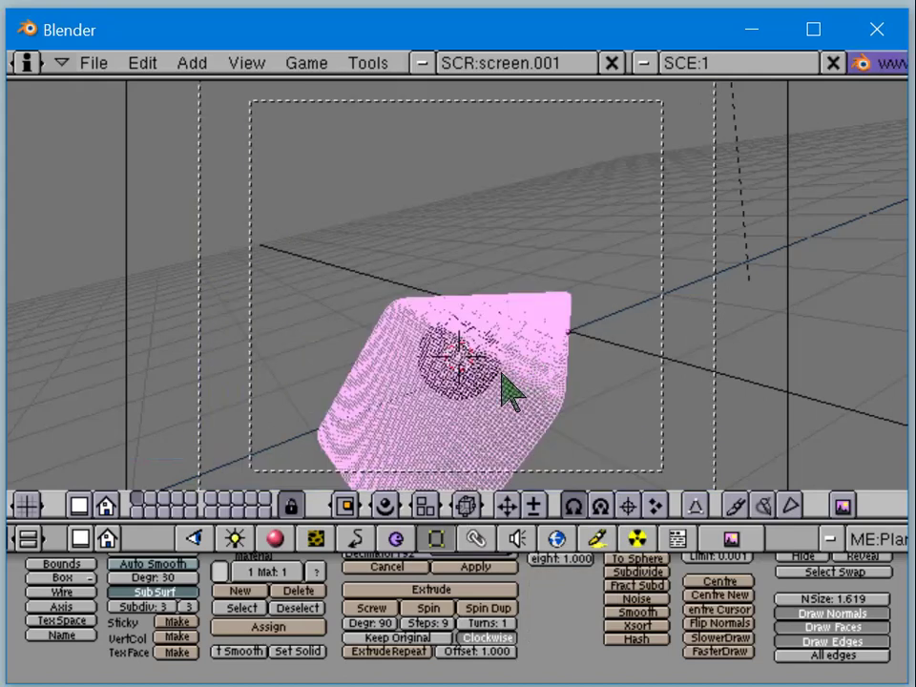
Step: Render the plane with SubSurf disabled, raising its subdivision levels to 7 for display and 6 for rendering
left_click(177, 594)
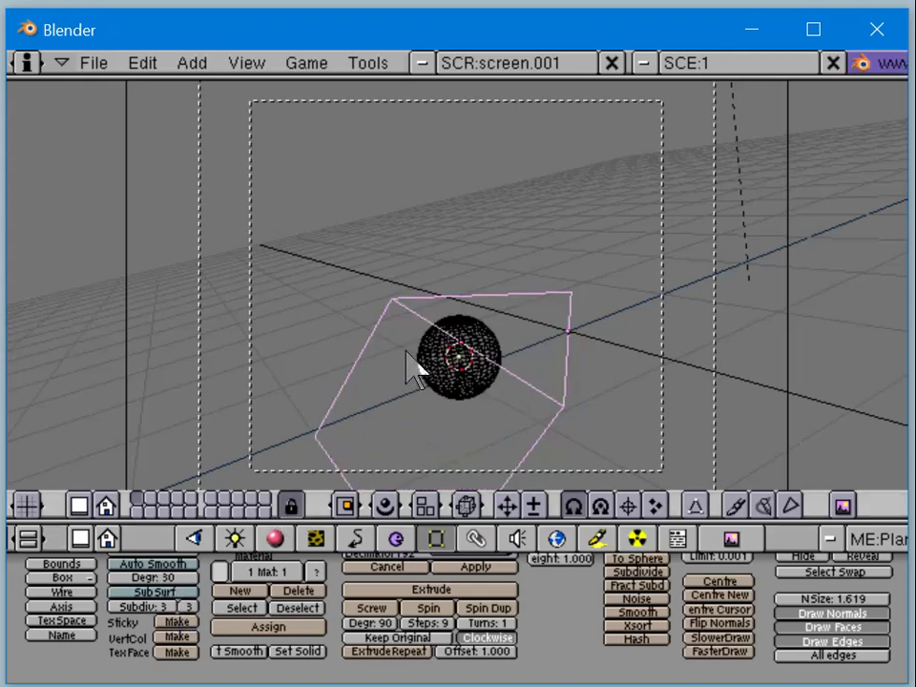
key("F12")
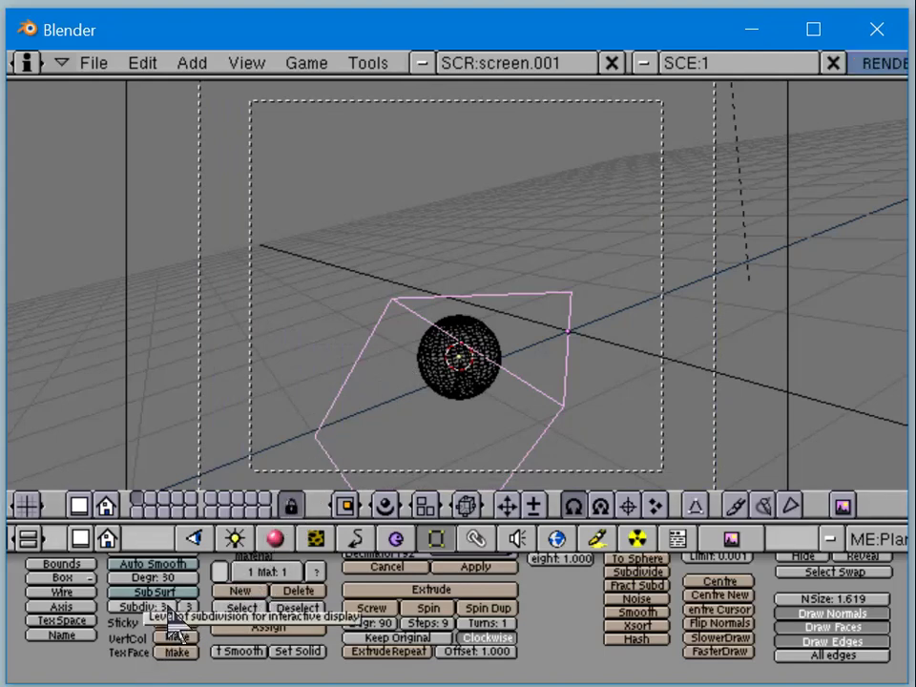
left_click_drag(168, 613, 195, 620)
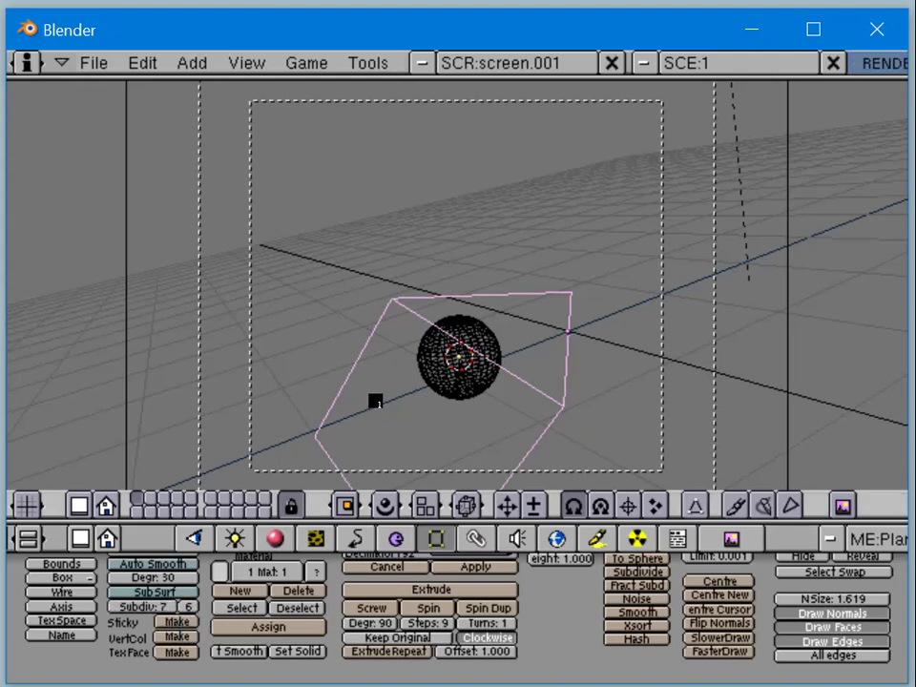
key("F12")
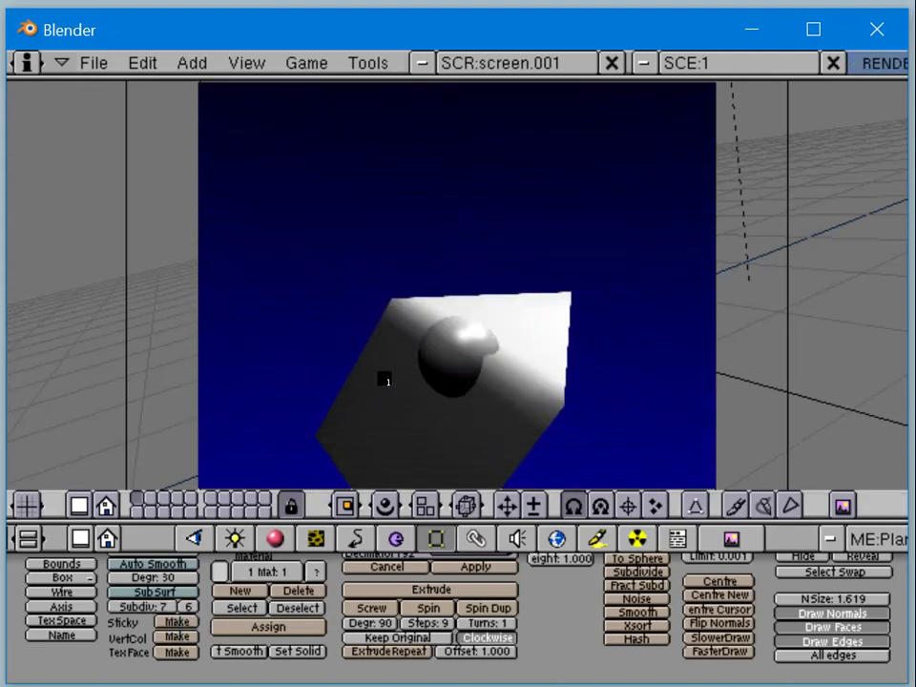
key("Escape")
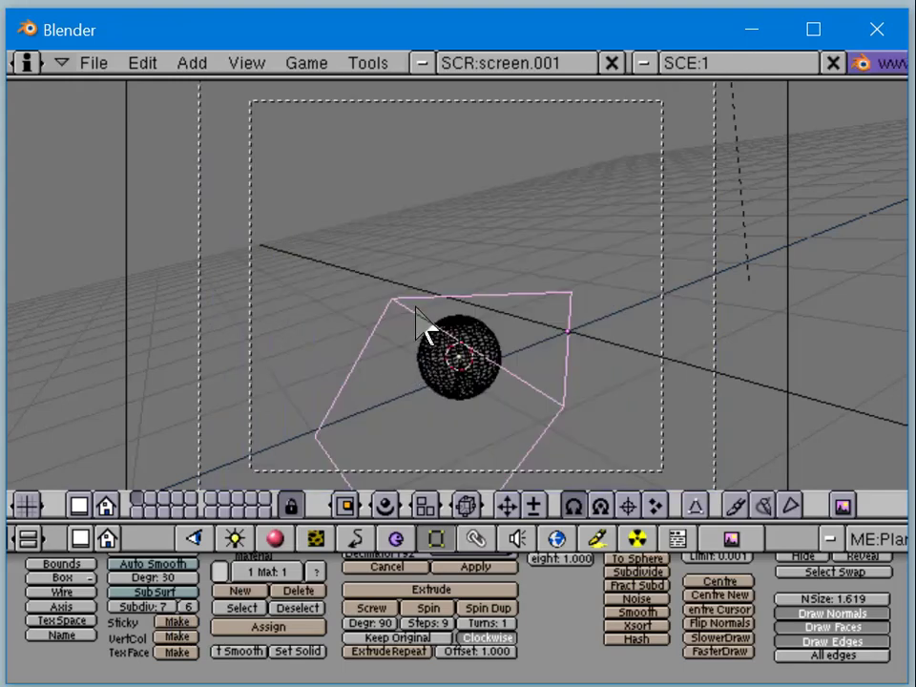
Step: Enable SubSurf on the plane again and open its mesh for editing with all vertices selected
key("z")
key("z")
key("Tab")
key("Tab")
left_click(182, 595)
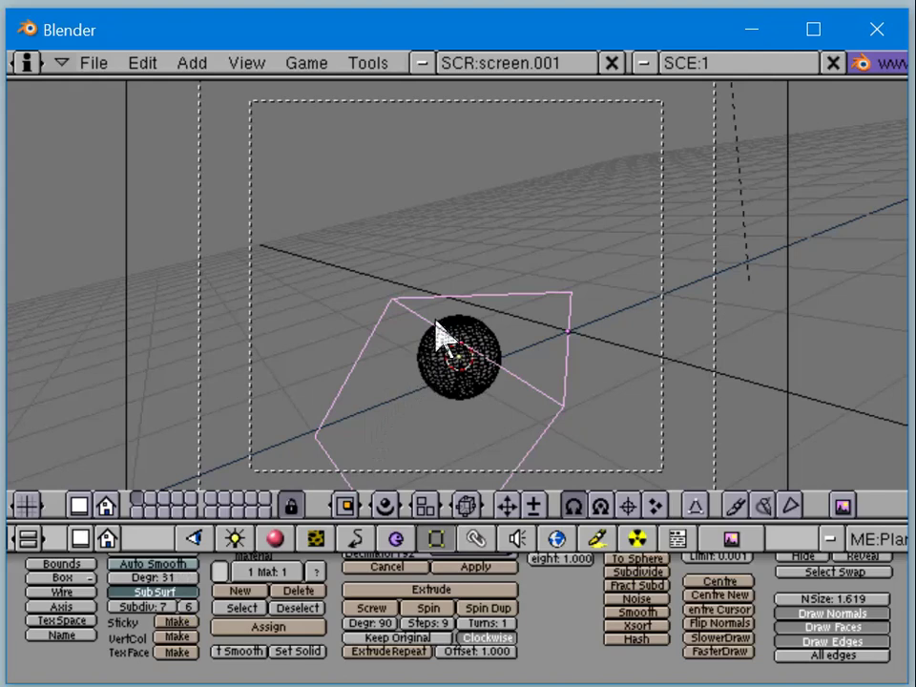
key("a")
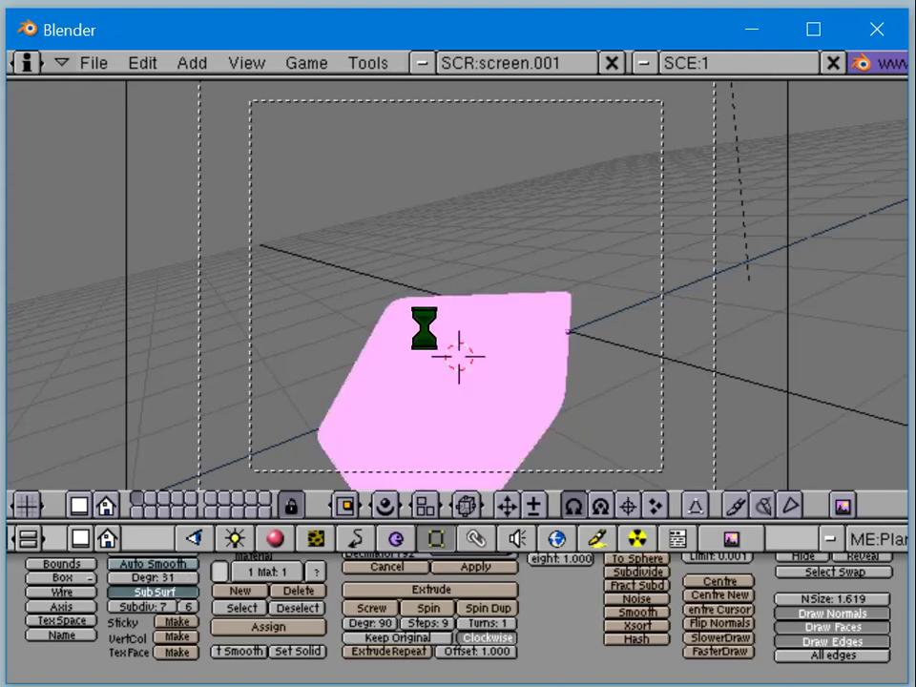
key("Tab")
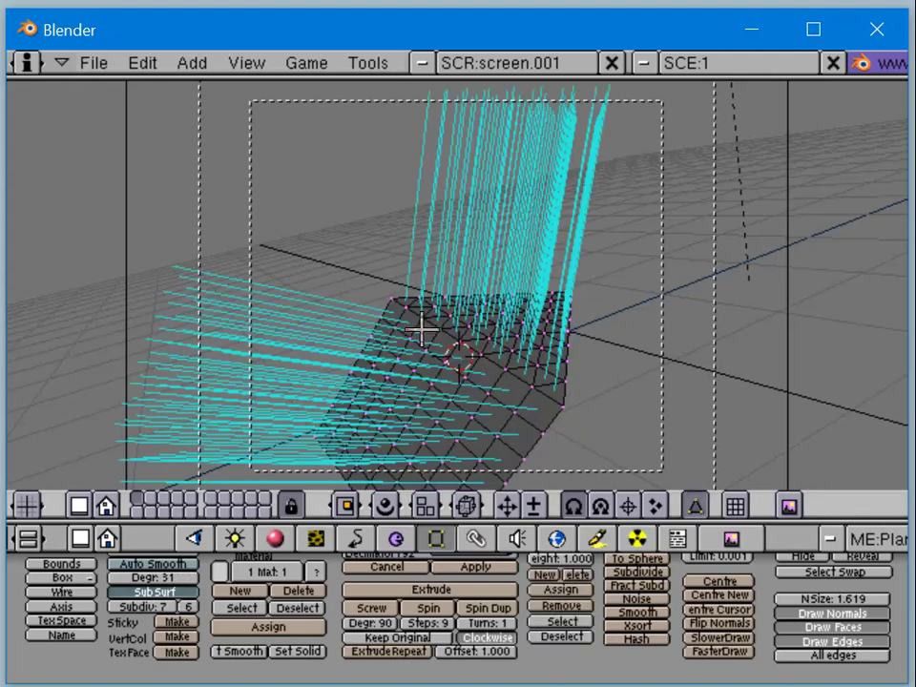
key("a")
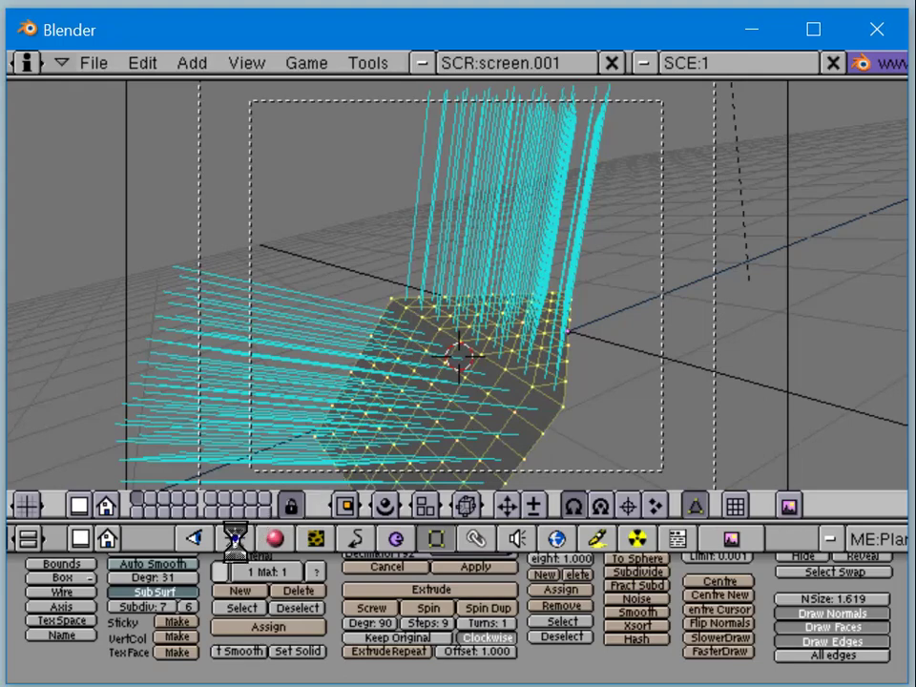
Step: Disable the plane's SubSurf and set its subdivision levels to 1 for display and 3 for rendering
left_click(155, 593)
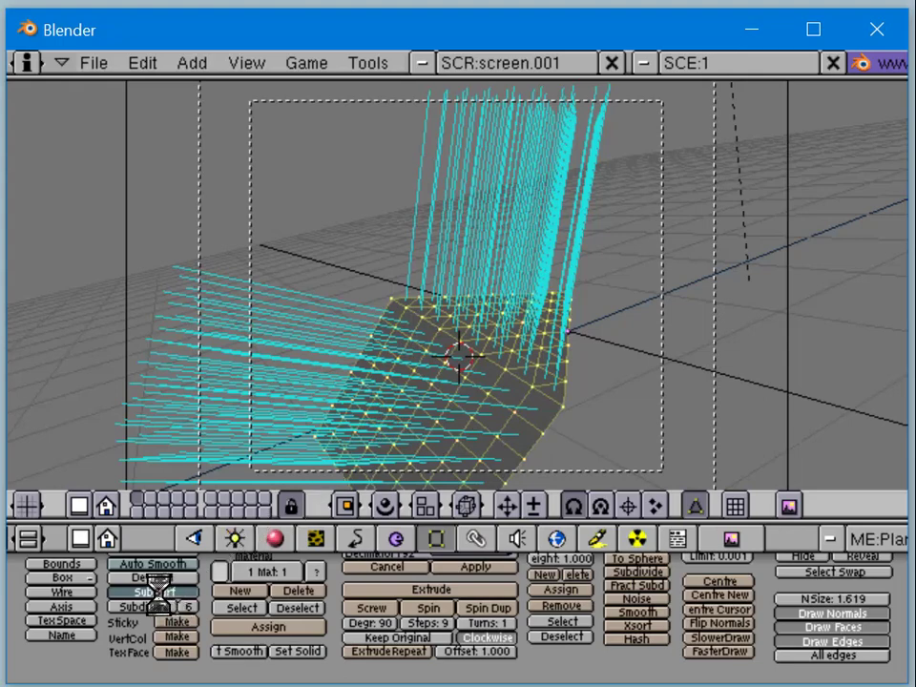
left_click(168, 608)
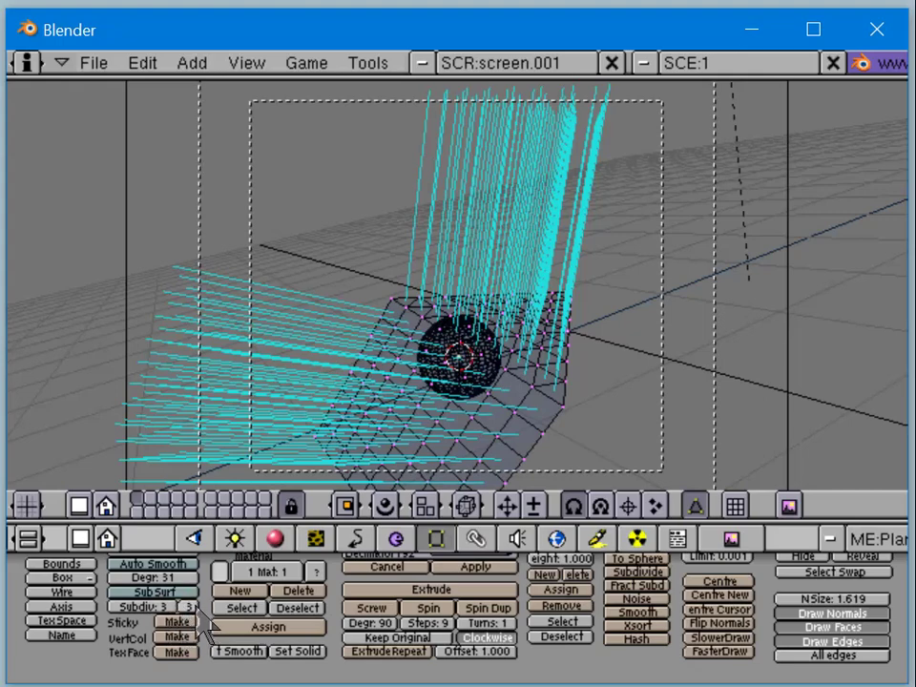
middle_click_drag(204, 622, 347, 595)
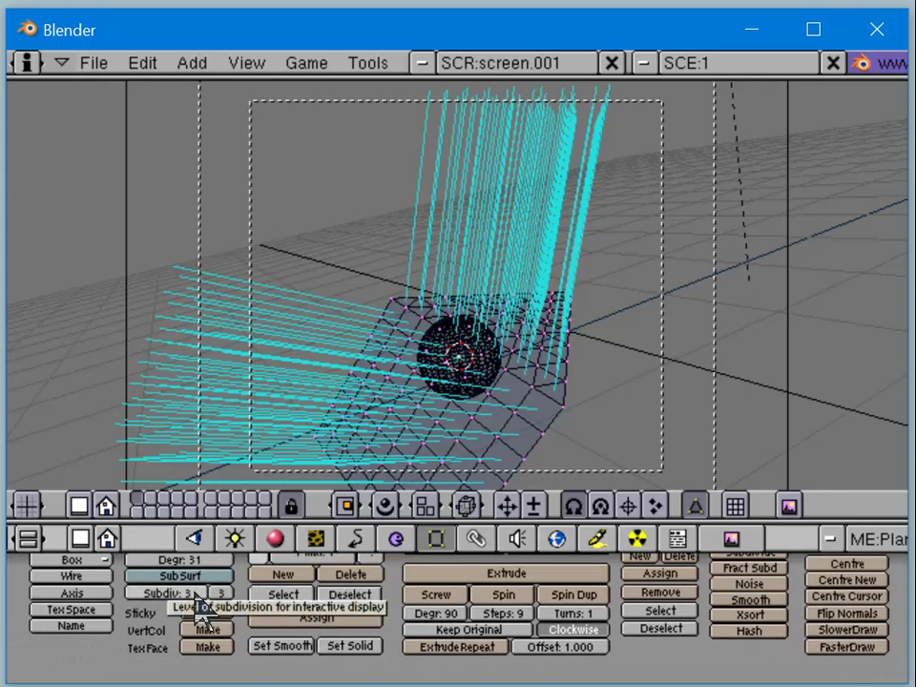
mouse_move(196, 600)
left_mouse_down()
mouse_move(183, 609)
mouse_move(201, 607)
left_mouse_up()
key("Tab")
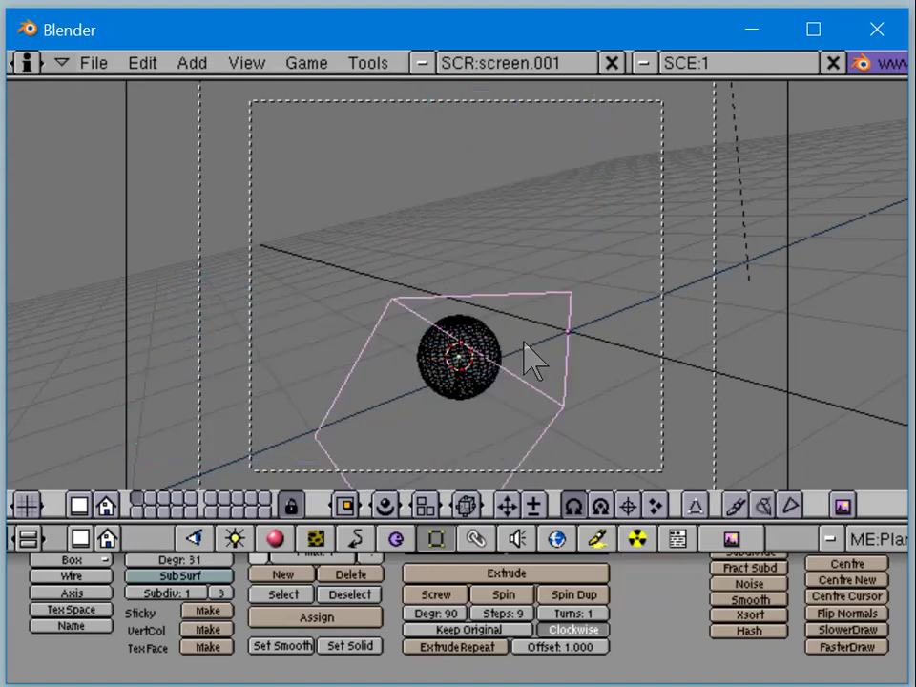
Step: Open the plane's mesh for editing and enable SubSurf on it
right_click(511, 378)
right_click(511, 379)
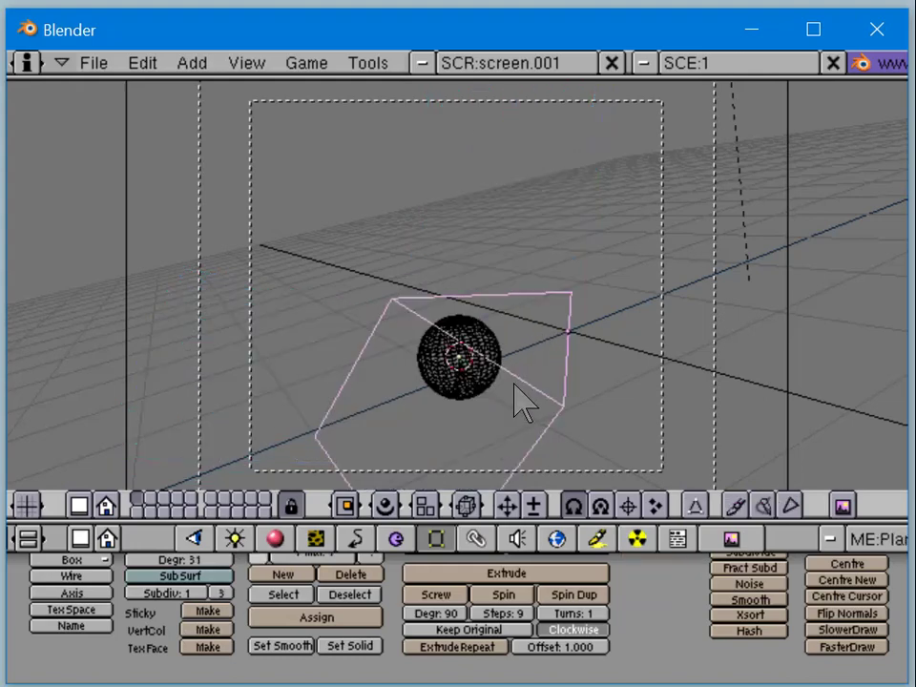
key("Tab")
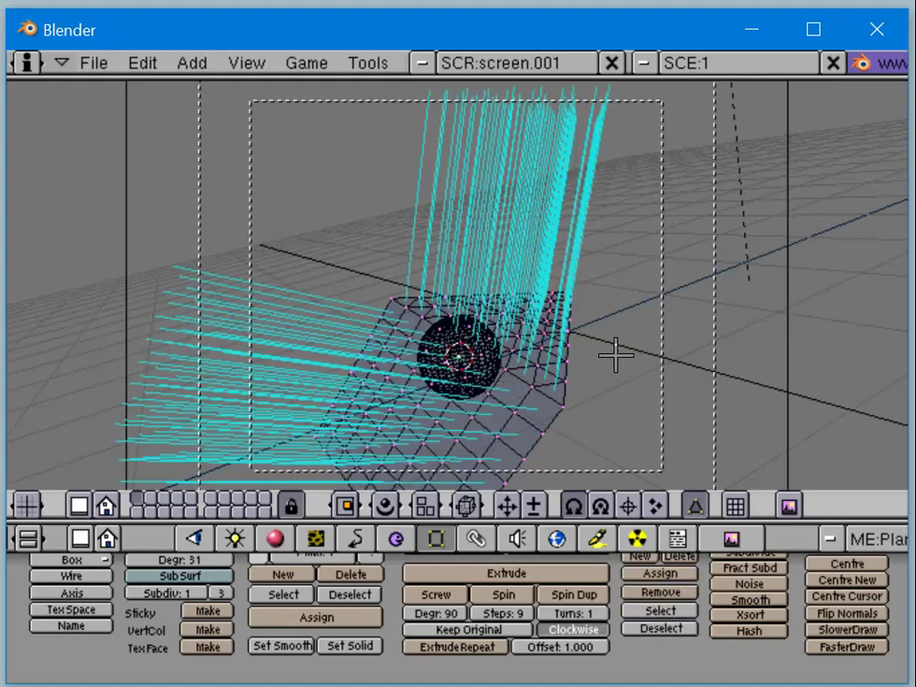
middle_click_drag(614, 352, 616, 162)
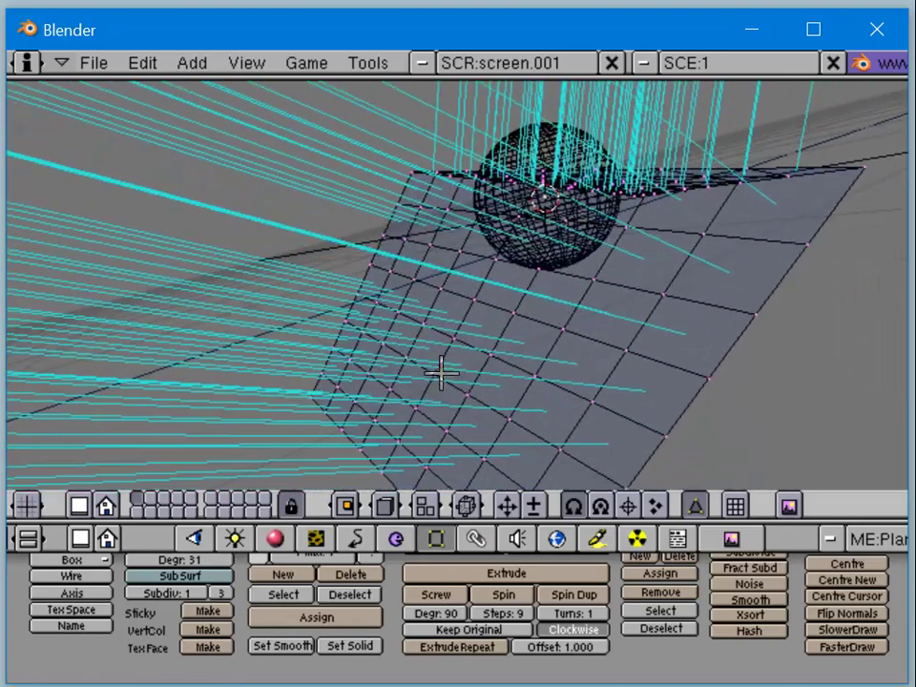
left_click(191, 576)
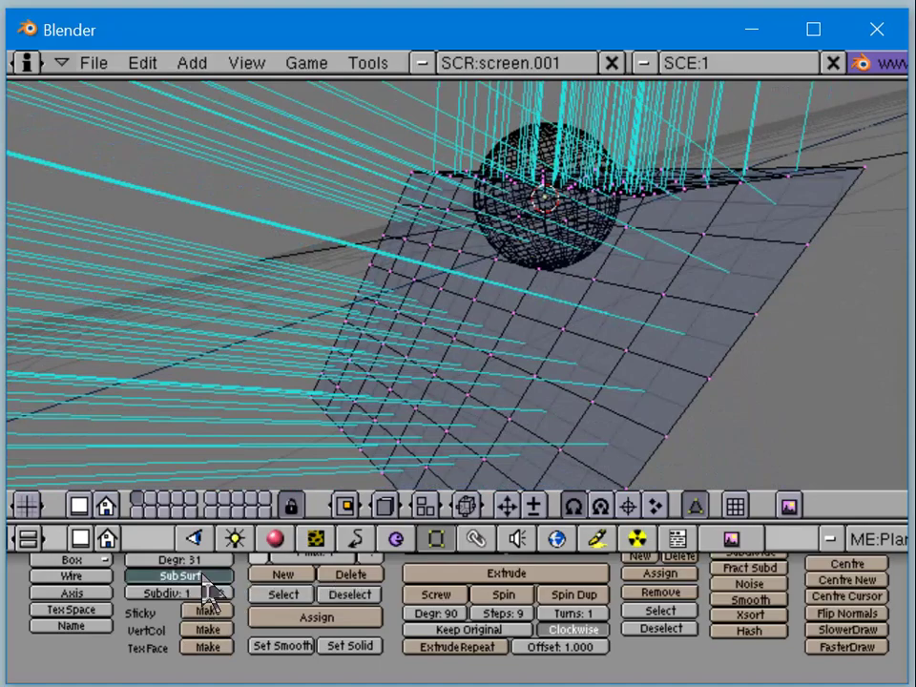
middle_click_drag(536, 306, 489, 372)
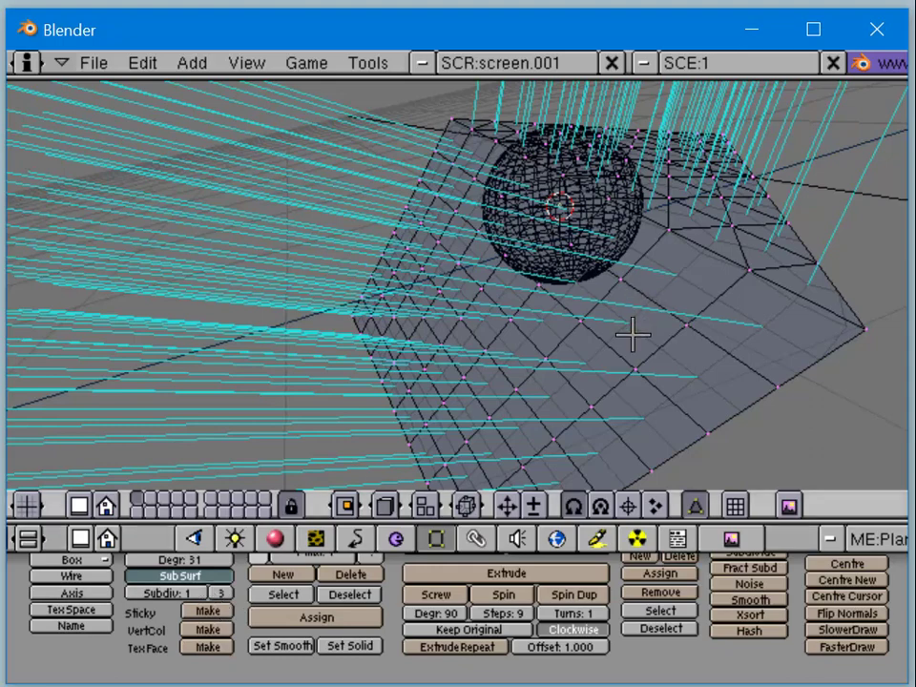
Step: Select the four vertices of the grid face just below the sphere and extrude that face outward from the plane
right_click(620, 282, "shift")
right_click(582, 321, "shift")
right_click(634, 367, "shift")
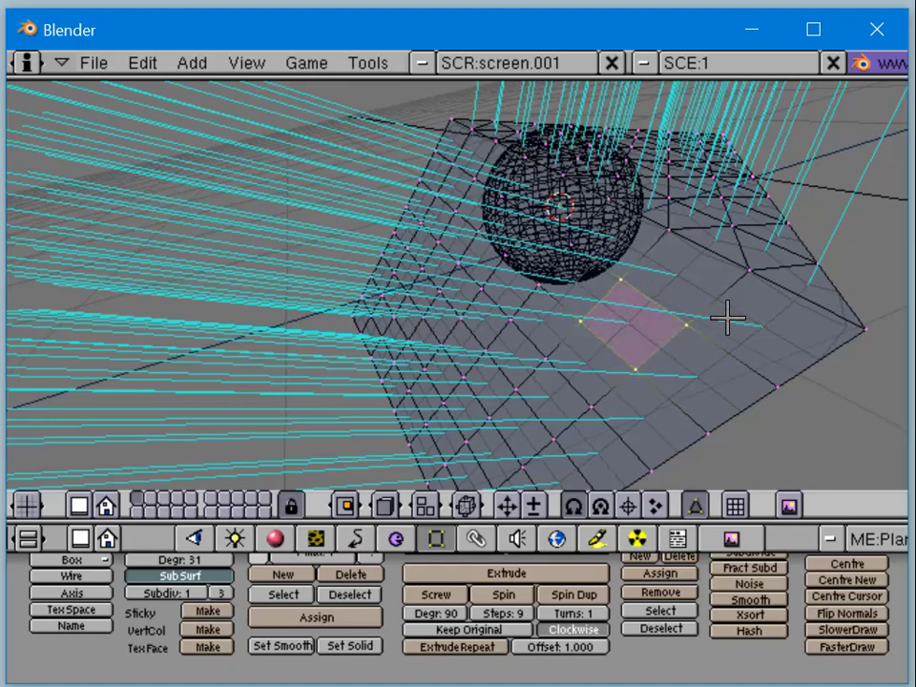
middle_click_drag(728, 319, 654, 313)
key("e")
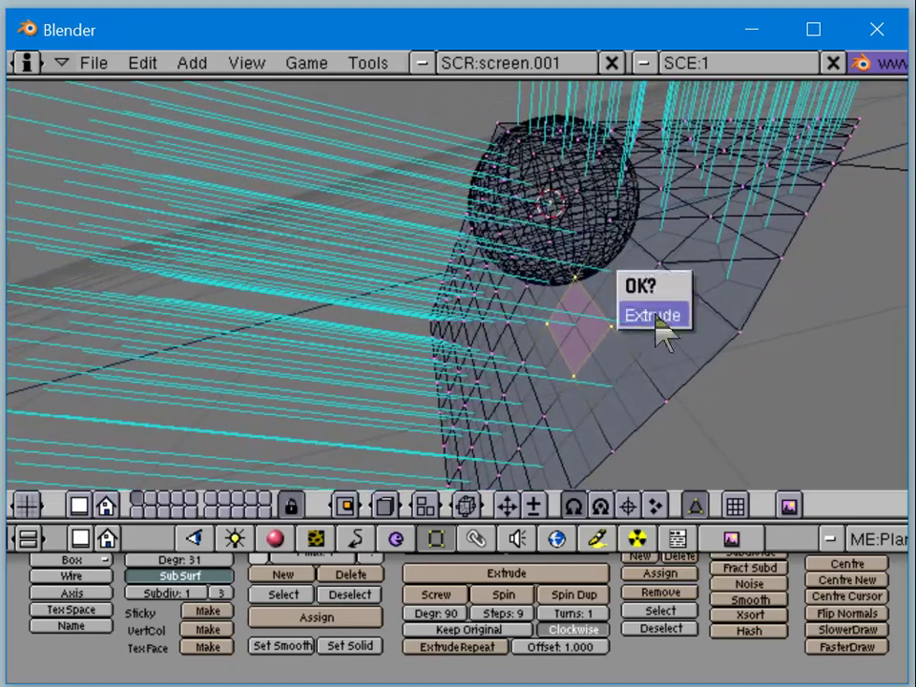
left_click(632, 313)
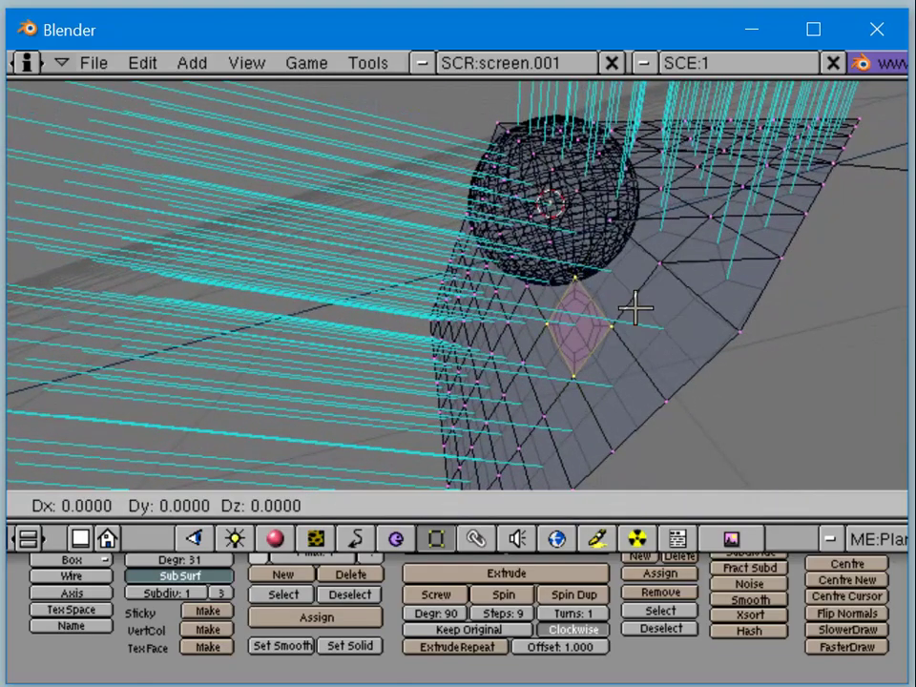
left_click(492, 289)
middle_click_drag(487, 286, 618, 328)
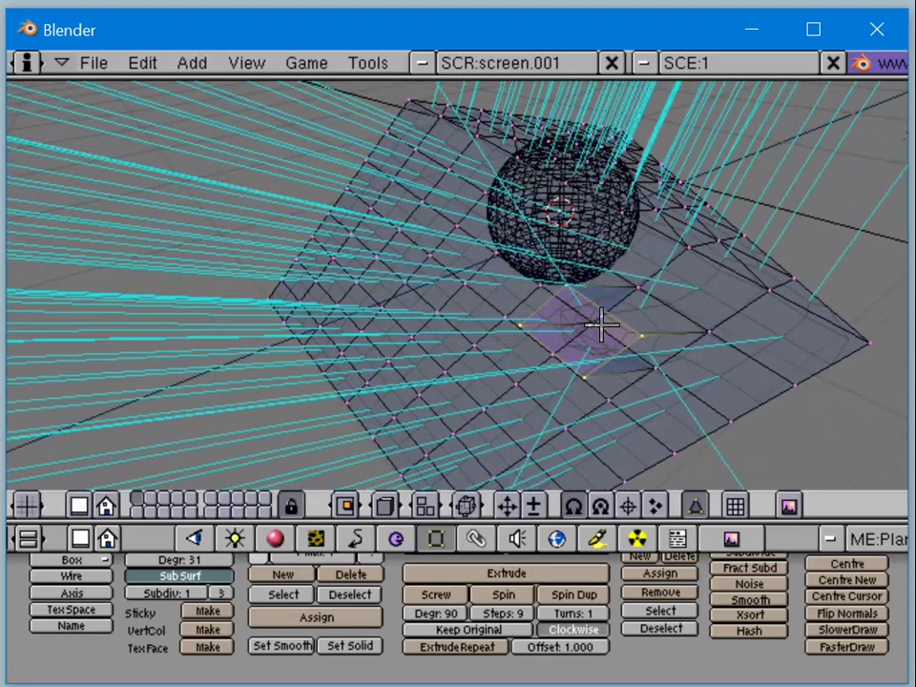
Step: Move the extruded face by about 0.07 in X, 0.14 in Y and 0.02 in Z, and leave mesh editing
key("g")
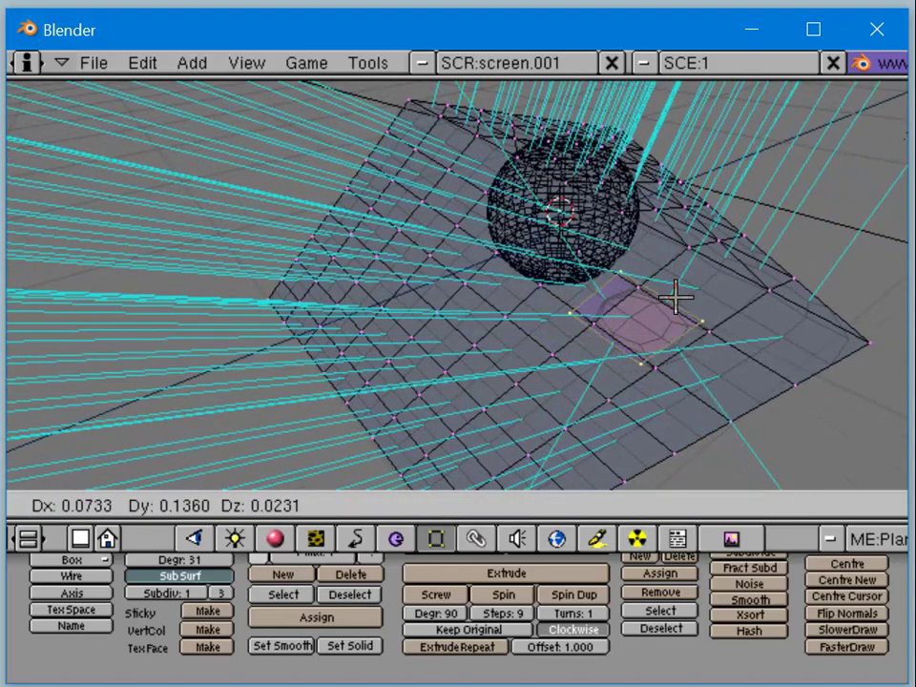
left_click(676, 299)
key("Tab")
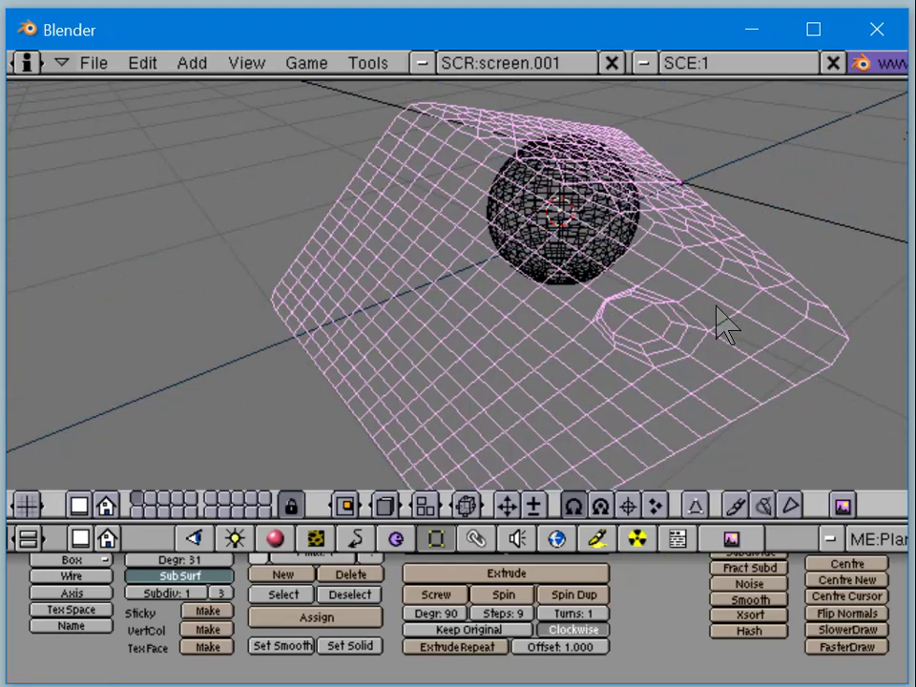
Step: Set all faces of the plane to smooth shading in the solid view and render the scene
mouse_move(718, 307)
middle_mouse_down()
mouse_move(671, 272)
mouse_move(607, 283)
mouse_move(718, 284)
middle_mouse_up()
key("z")
key("Tab")
key("a")
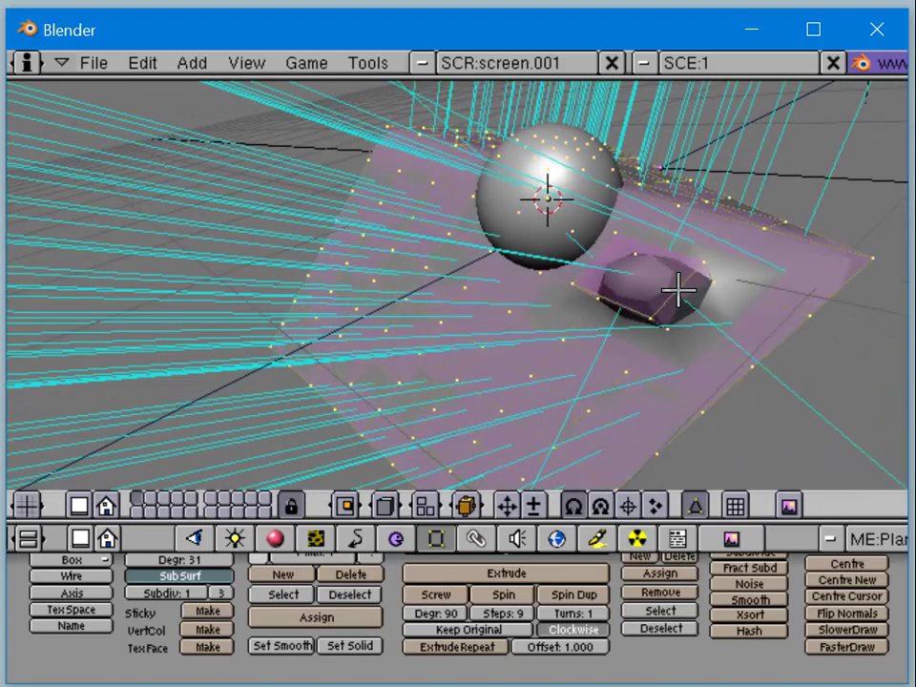
left_click(290, 647)
key("Tab")
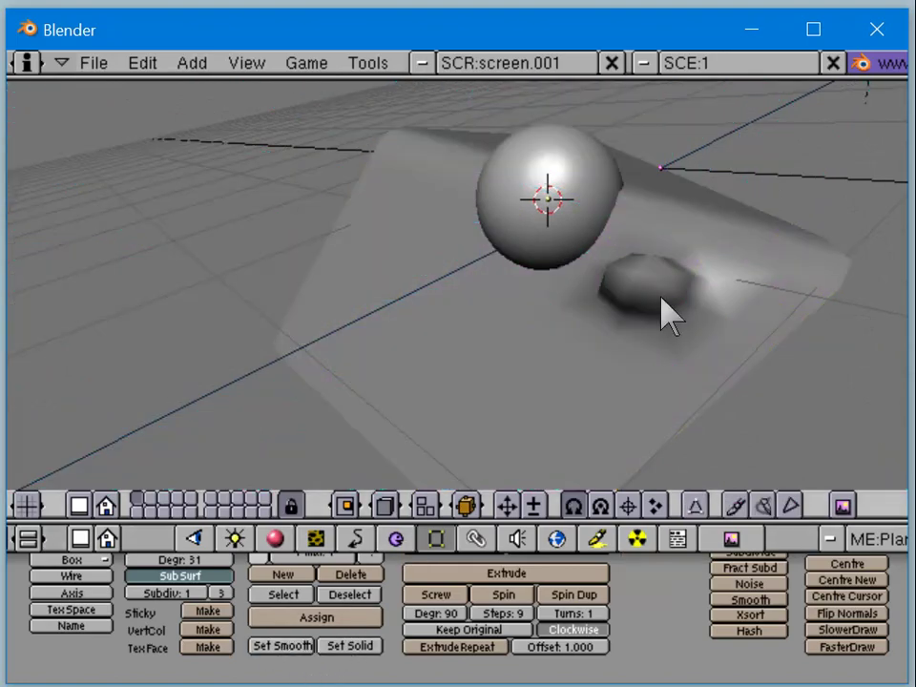
key("F12")
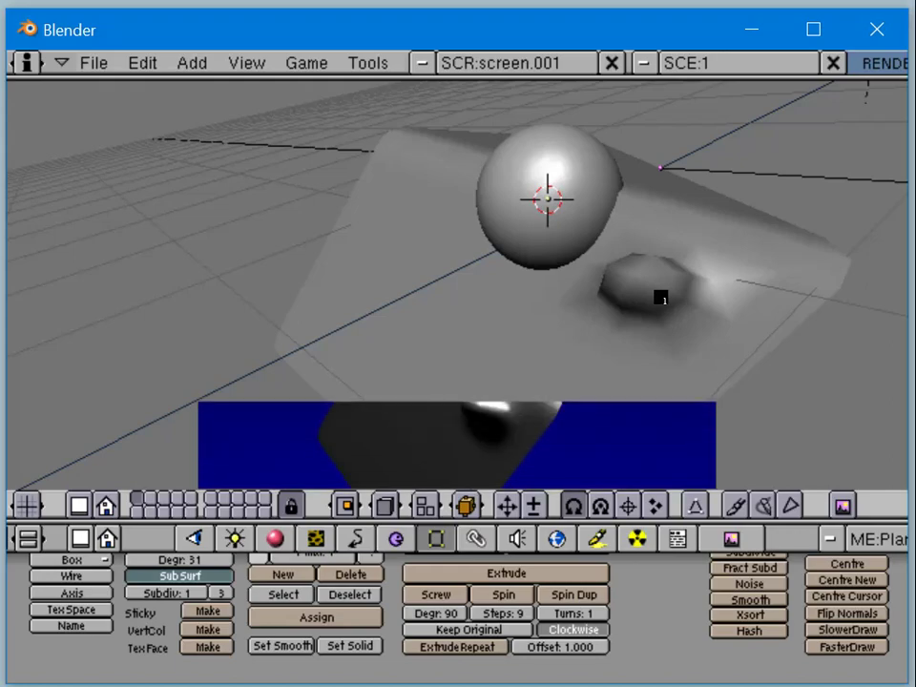
key("Escape")
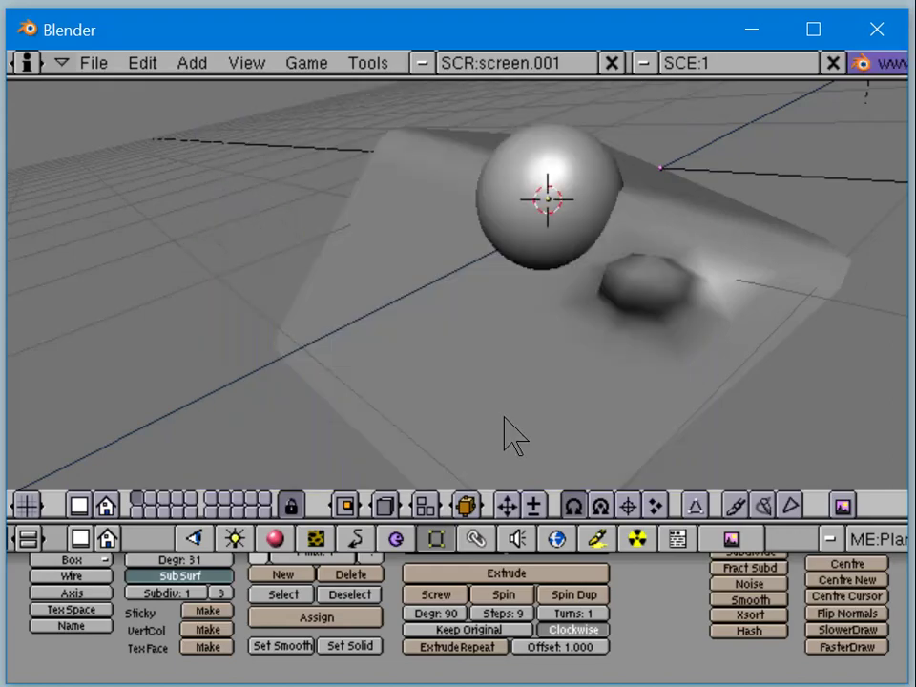
Step: Select the four end vertices of the plane's bump and extrude them farther outward into a long arm
key("Tab")
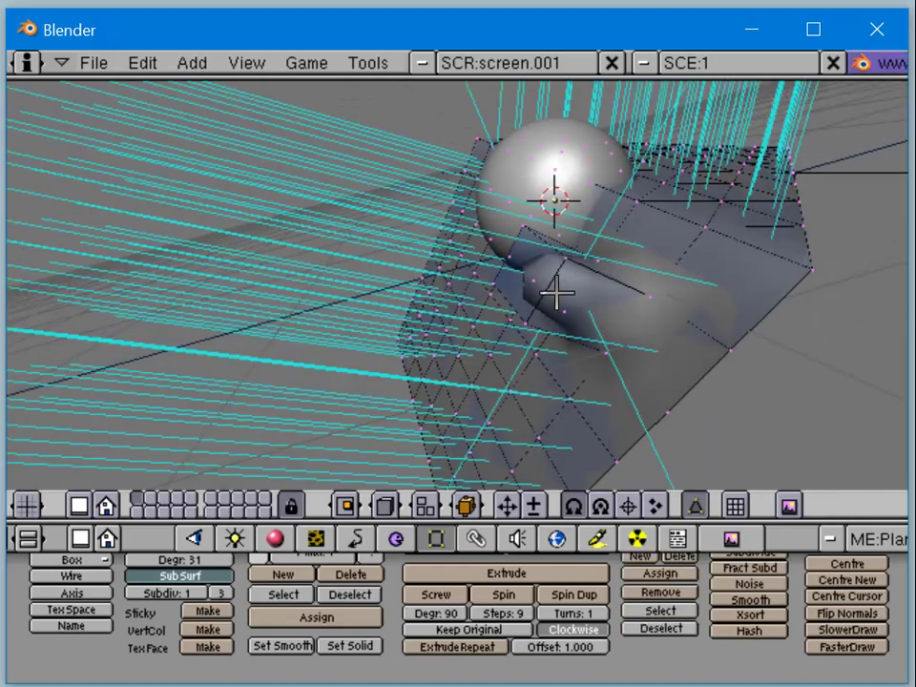
middle_click_drag(546, 277, 605, 312)
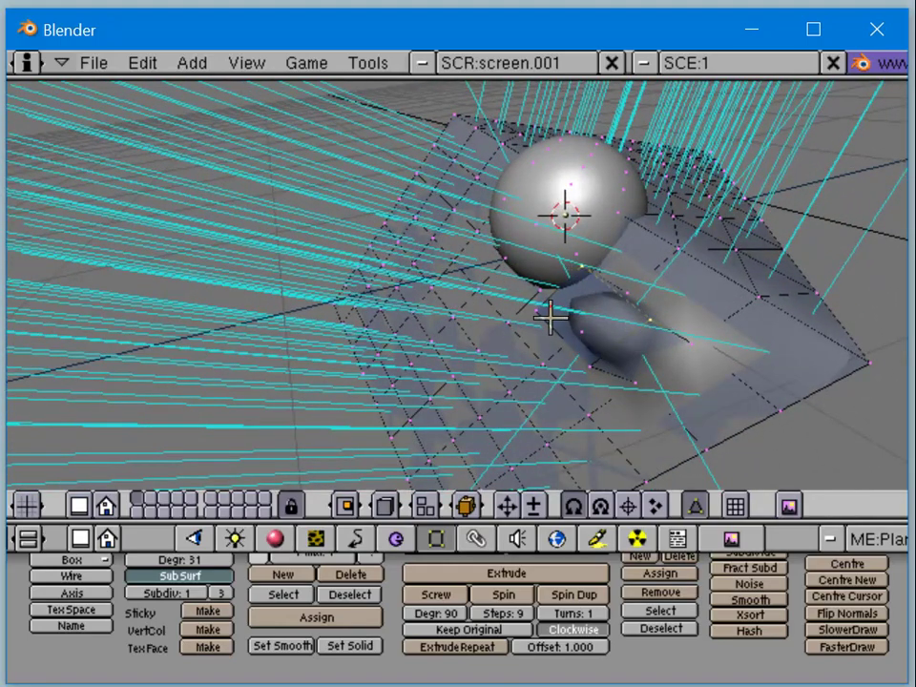
right_click(604, 374)
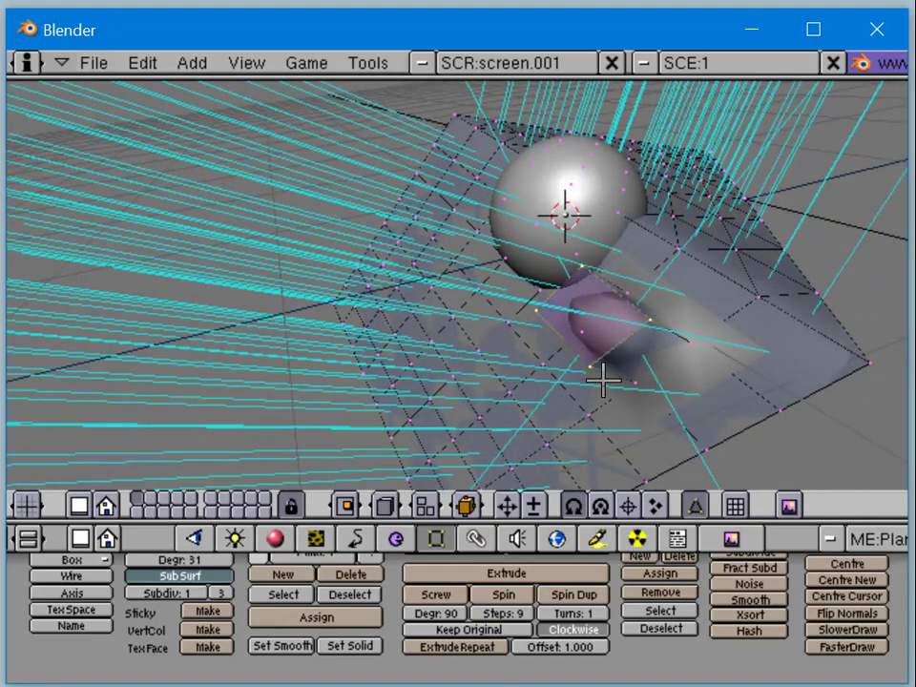
middle_click_drag(653, 329, 583, 284)
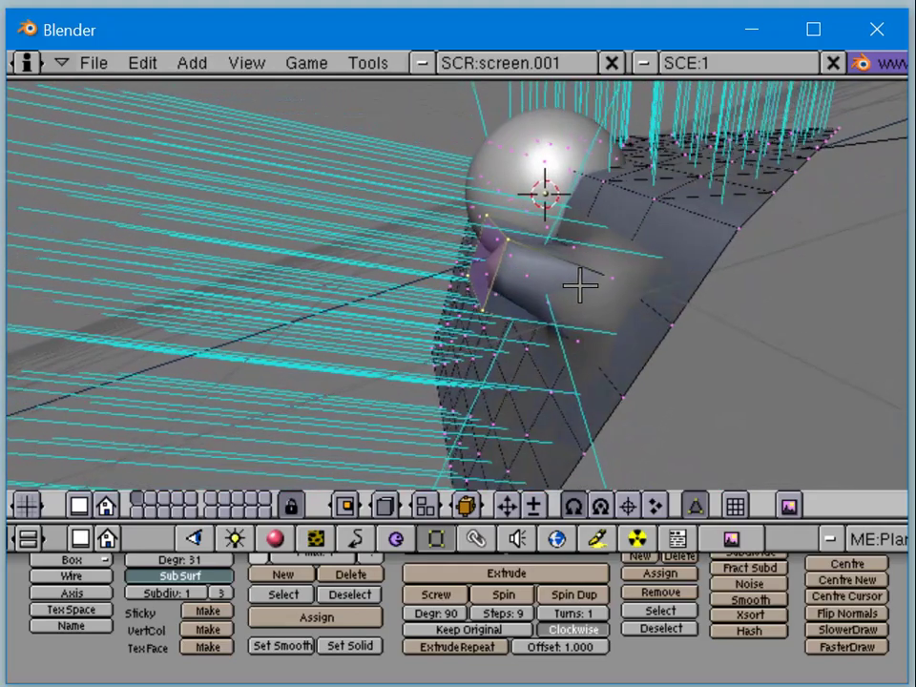
key("e")
left_click(634, 303)
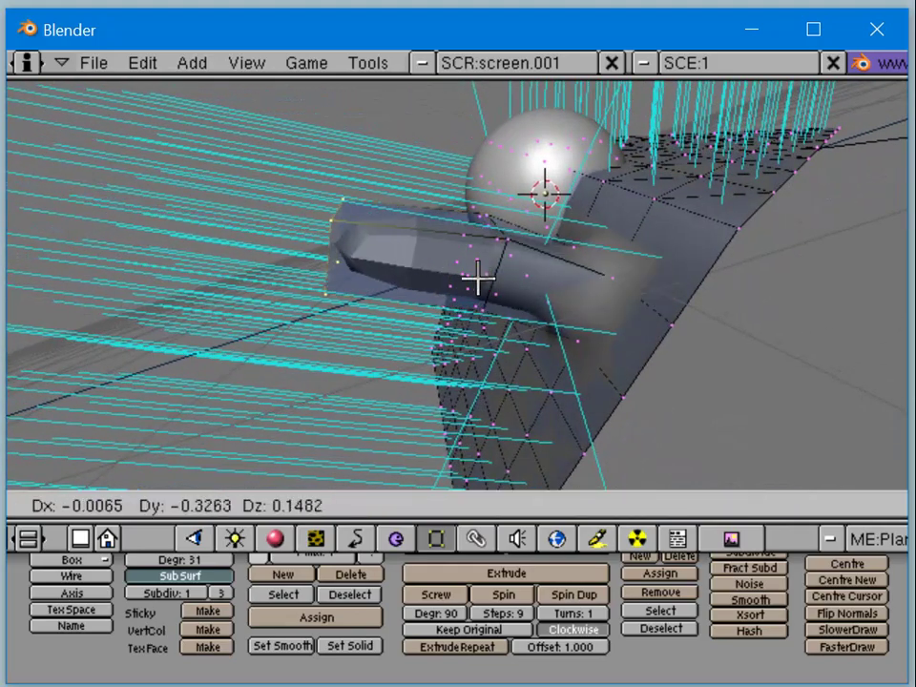
left_click(476, 260)
Step: Apply smooth shading to the whole plane mesh, including the new arm, and render the scene
key("a")
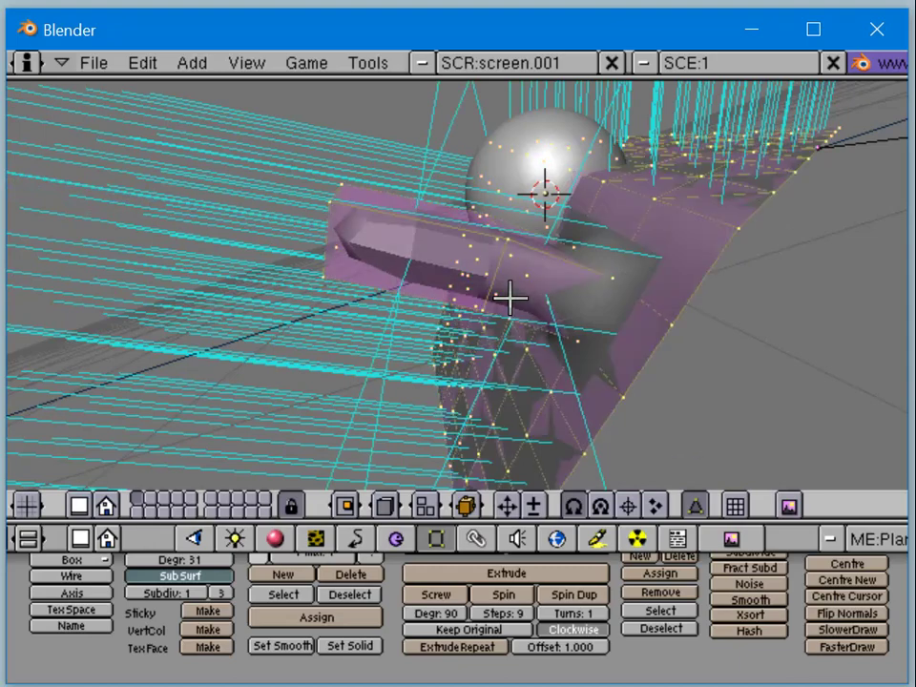
left_click(285, 647)
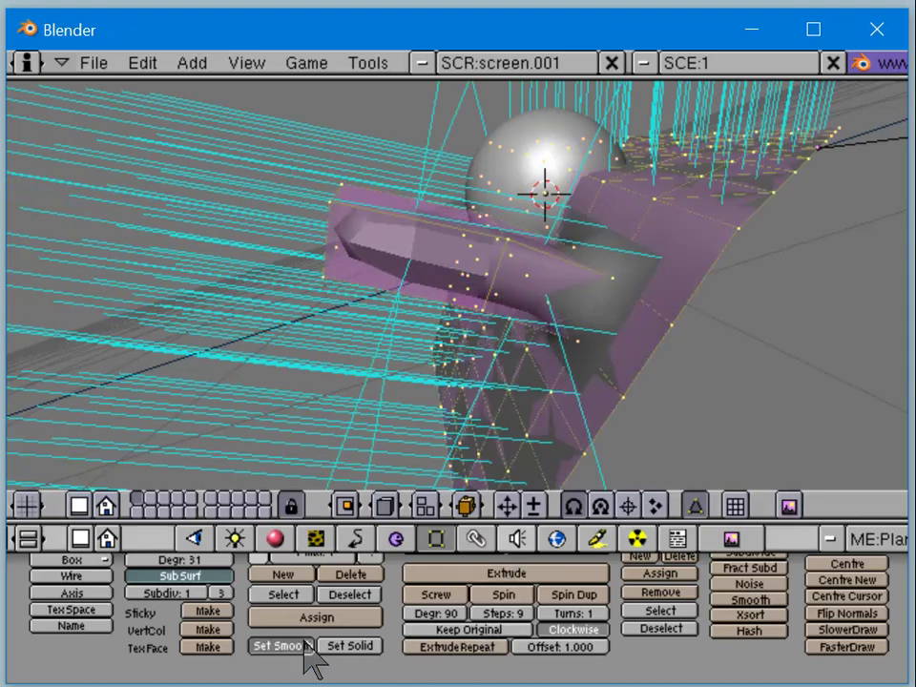
key("Tab")
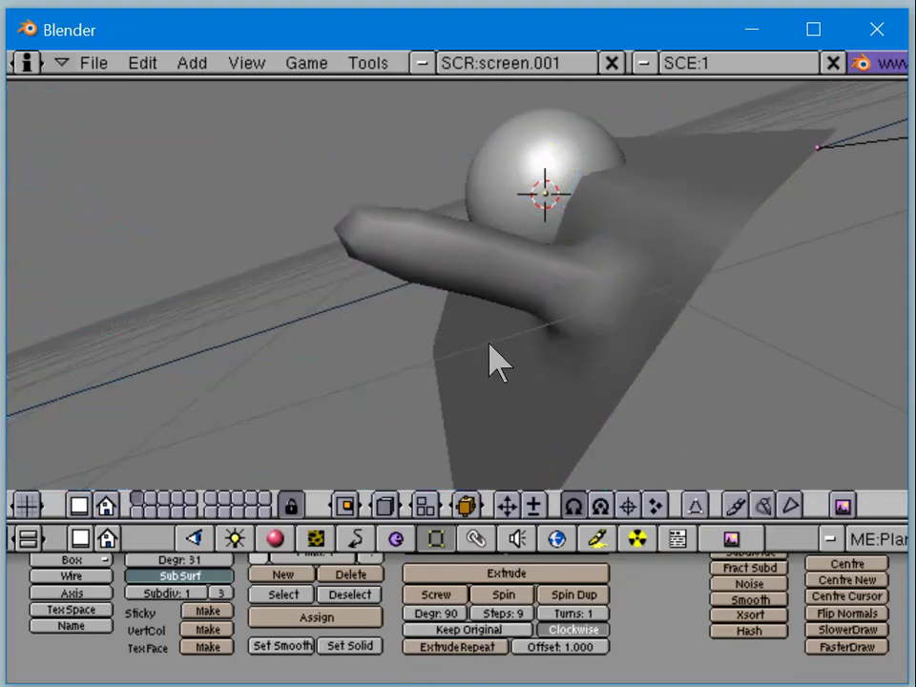
key("F12")
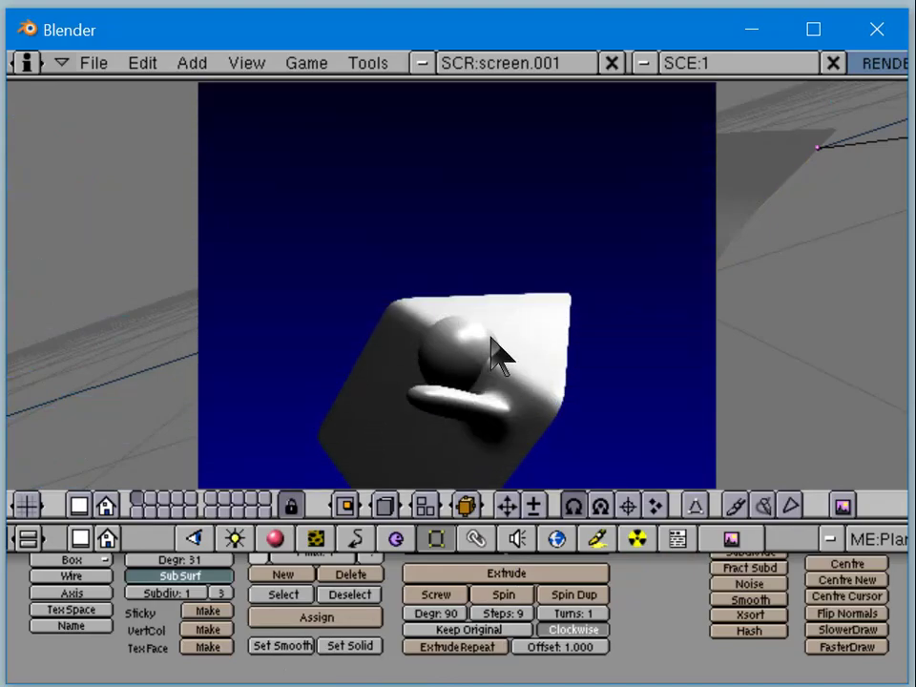
key("Escape")
Step: Open the plane's mesh for editing and select the four vertices at the arm's tip
key("Tab")
middle_click_drag(485, 326, 389, 298)
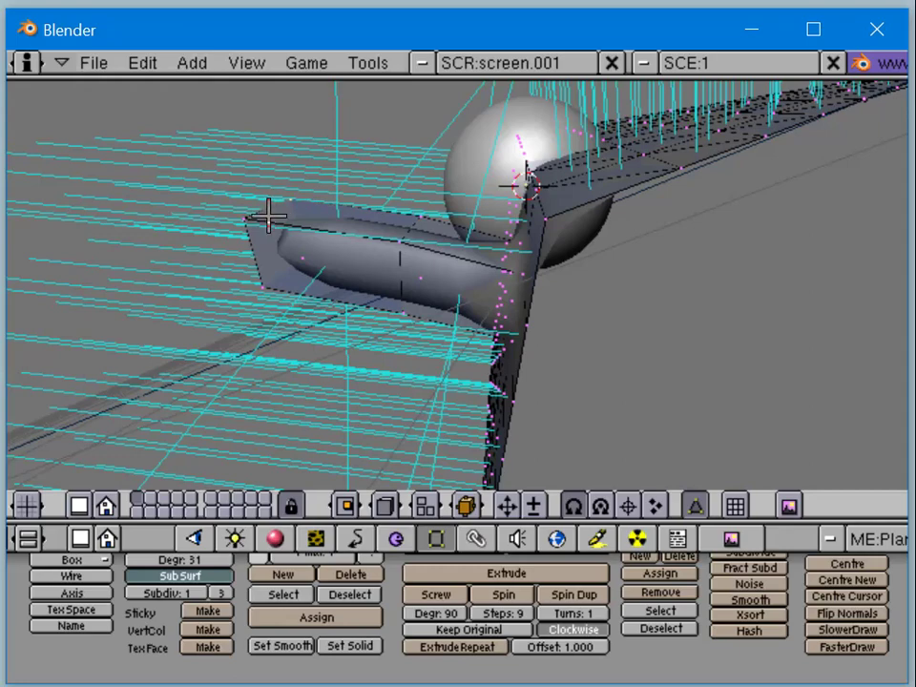
right_click(272, 284)
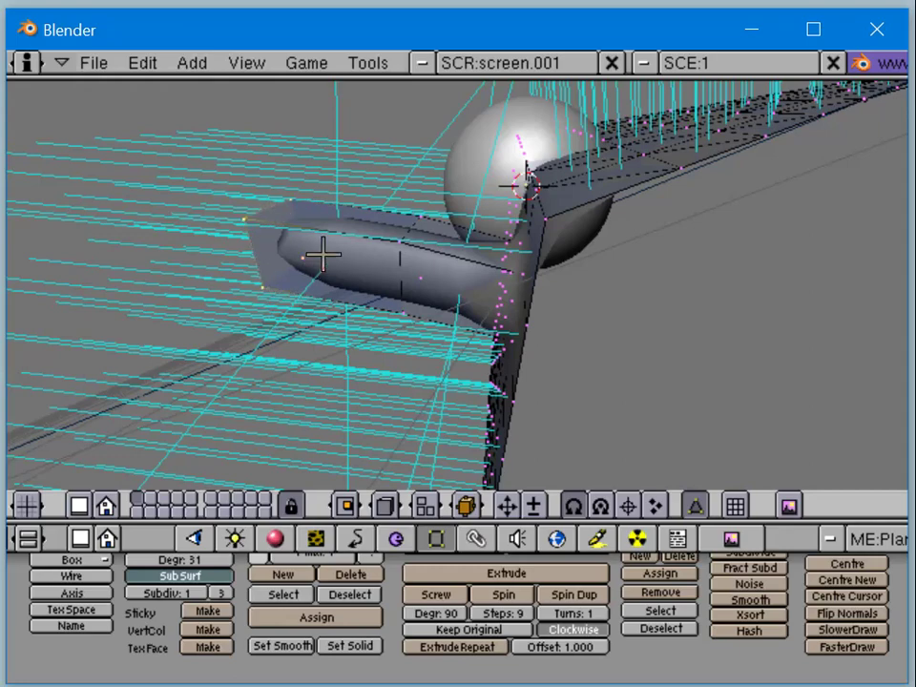
key("g")
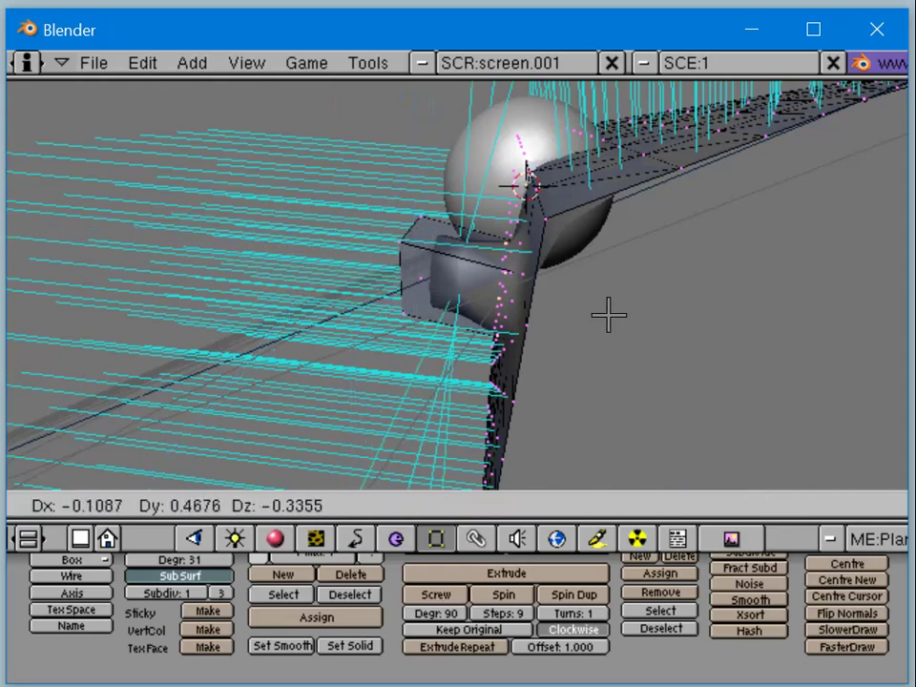
key("Escape")
left_click(640, 315)
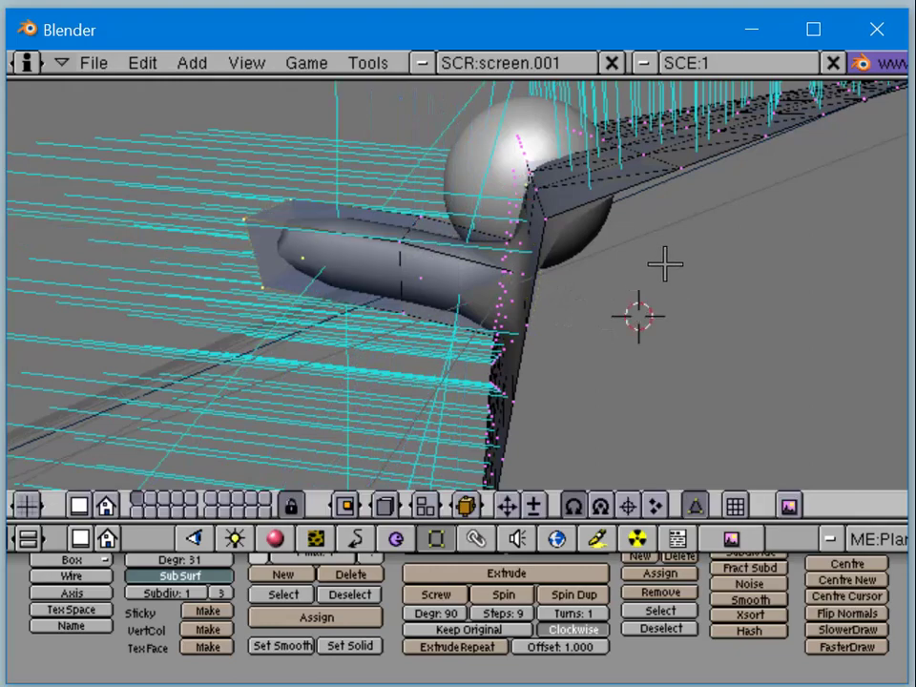
key("s")
key("Escape")
Step: Place the 3D cursor near the arm's base and scale the tip vertices down so the arm tapers
left_click(478, 296)
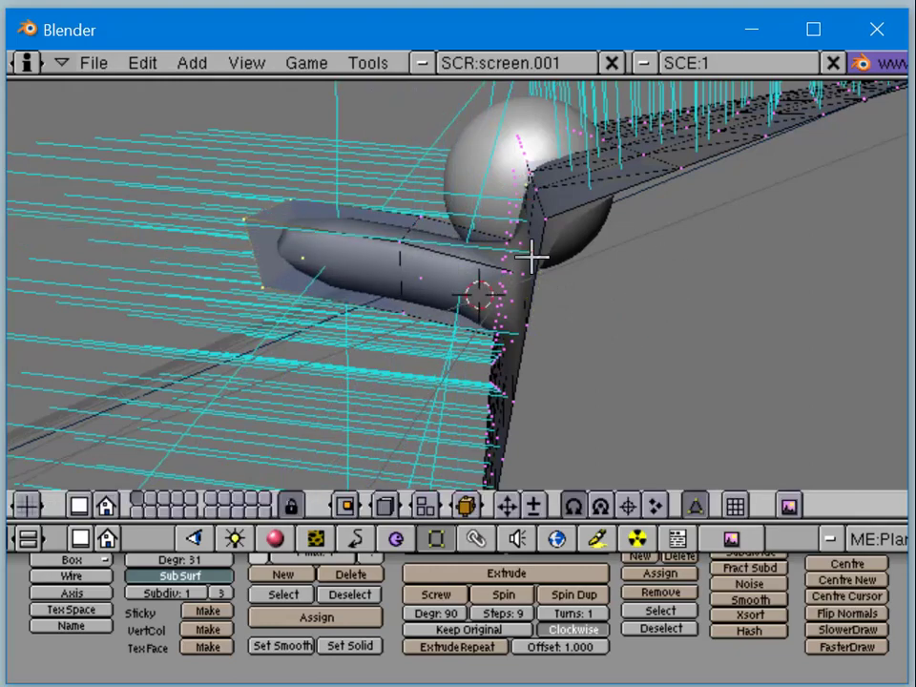
key("s")
left_click(414, 255)
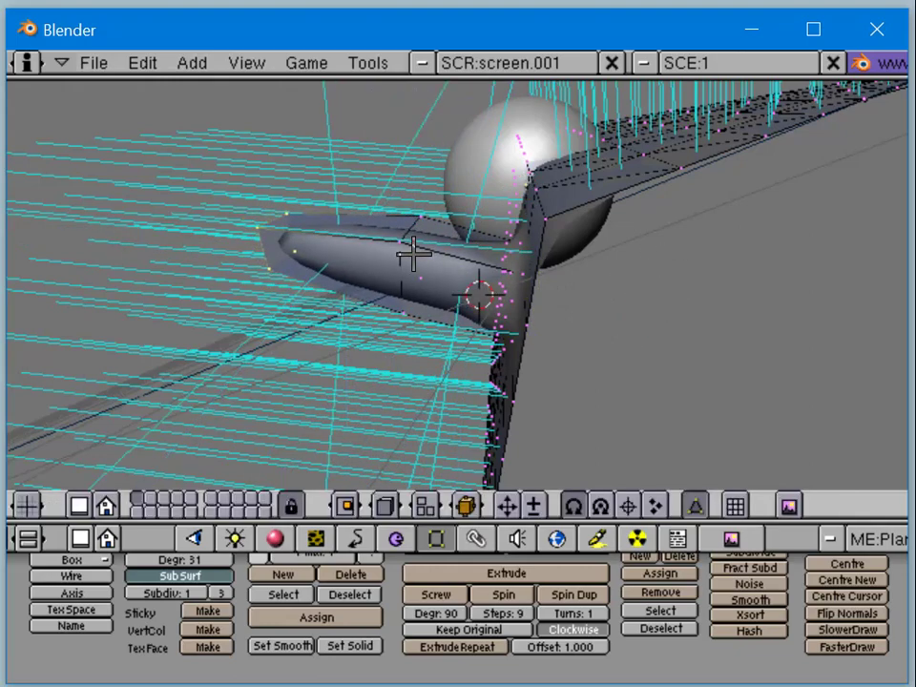
Step: Move the arm's tip back through the plane to form a hollow and scale the tip face smaller
key("g")
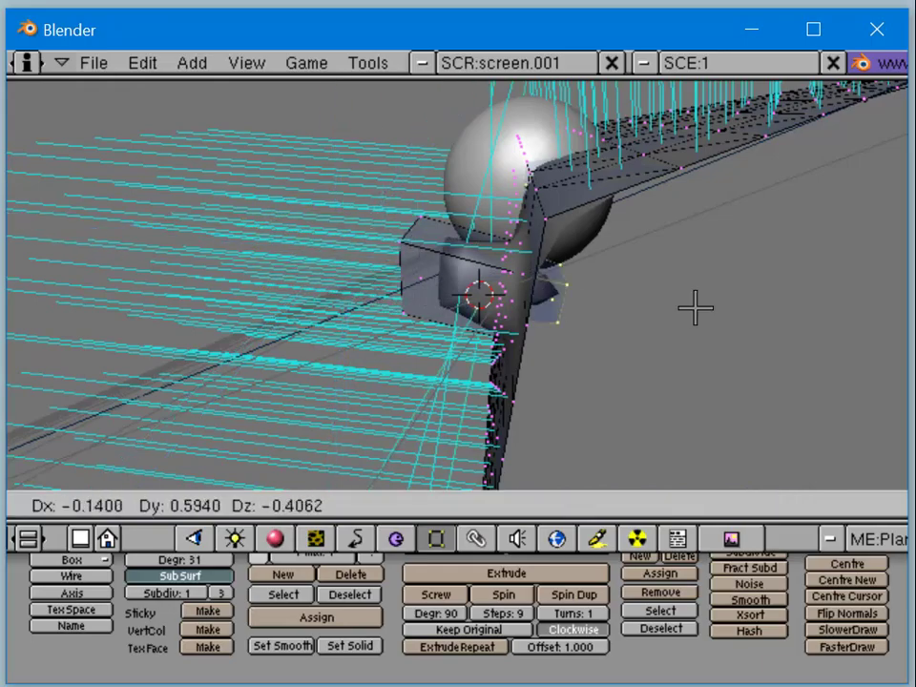
left_click(695, 308)
middle_click_drag(696, 307, 742, 324)
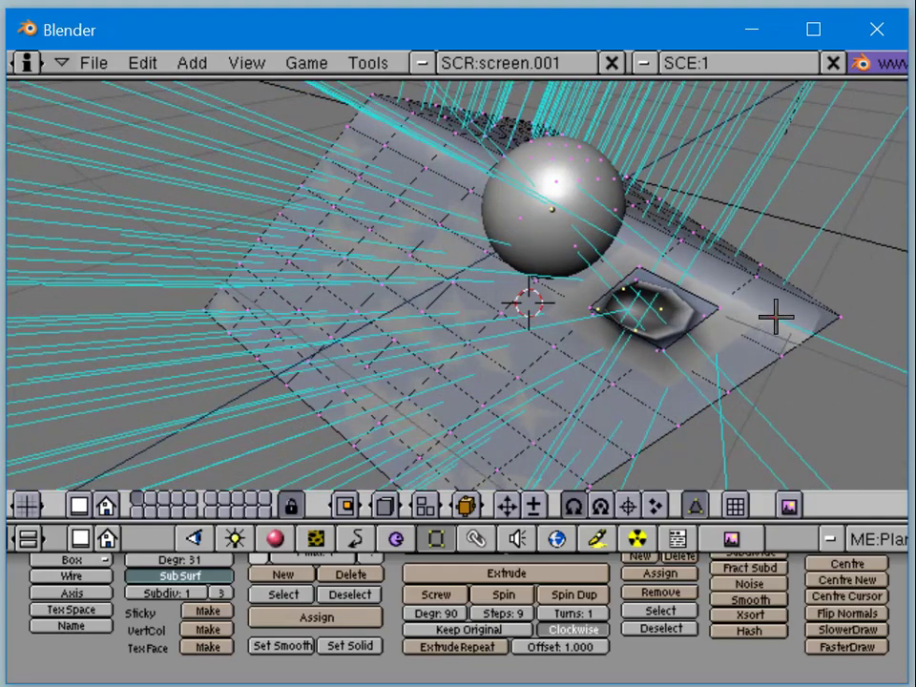
key("s")
left_click(692, 303)
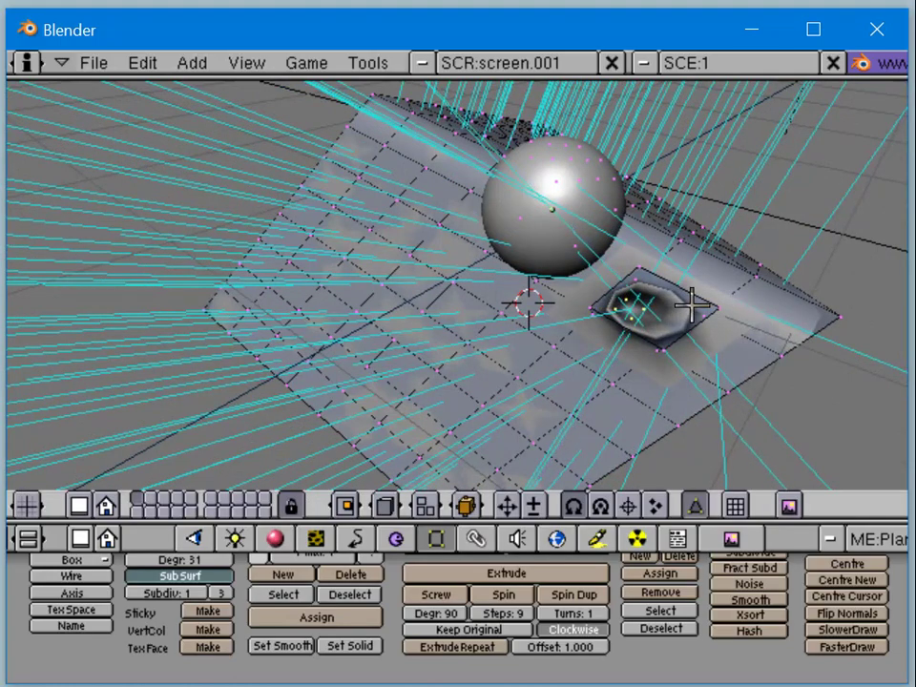
Step: Centre the small inner face within the hollow and move it outward toward the opening
key("g")
left_click(730, 303)
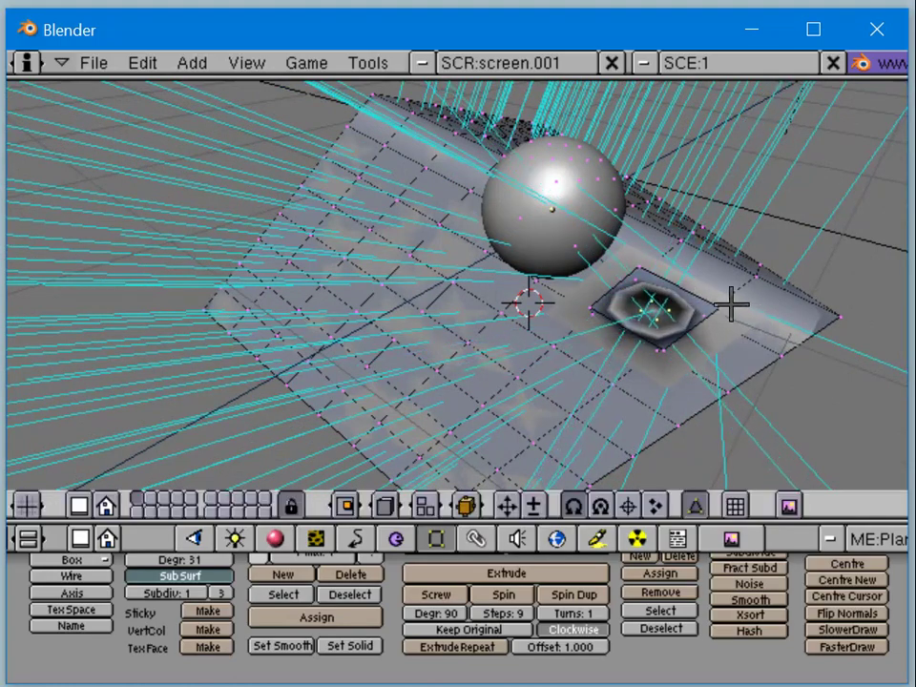
middle_click_drag(731, 303, 538, 261)
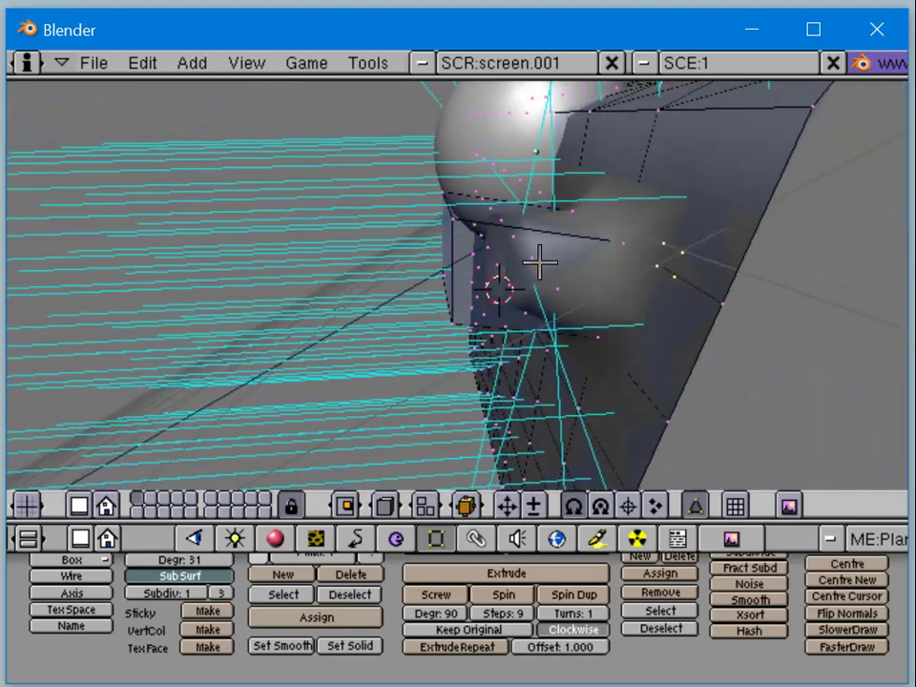
key("g")
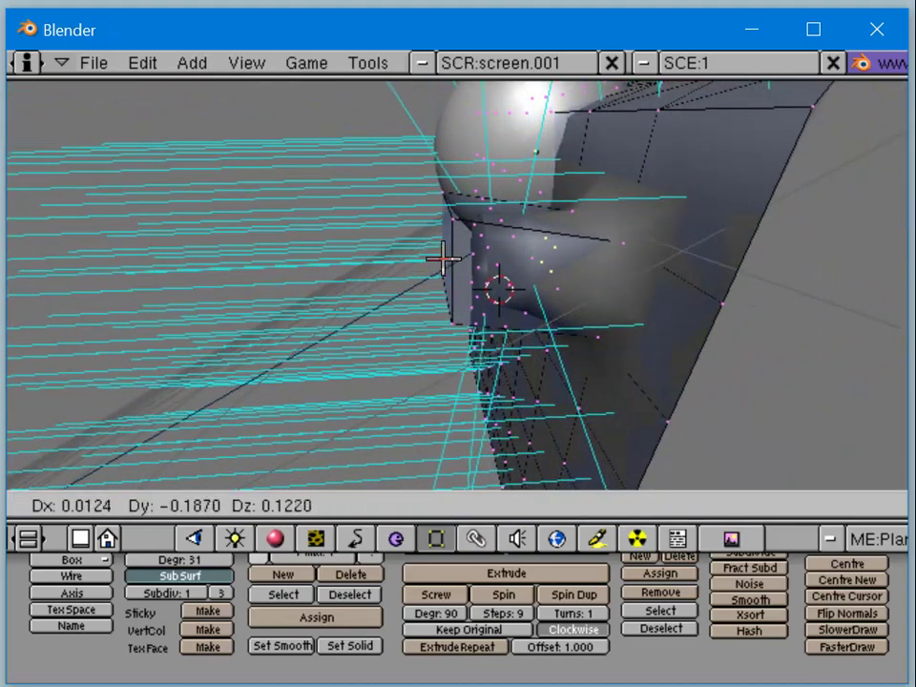
left_click(425, 258)
Step: Extrude the inner face to form a prong inside the hollow and move its end farther toward the opening
key("e")
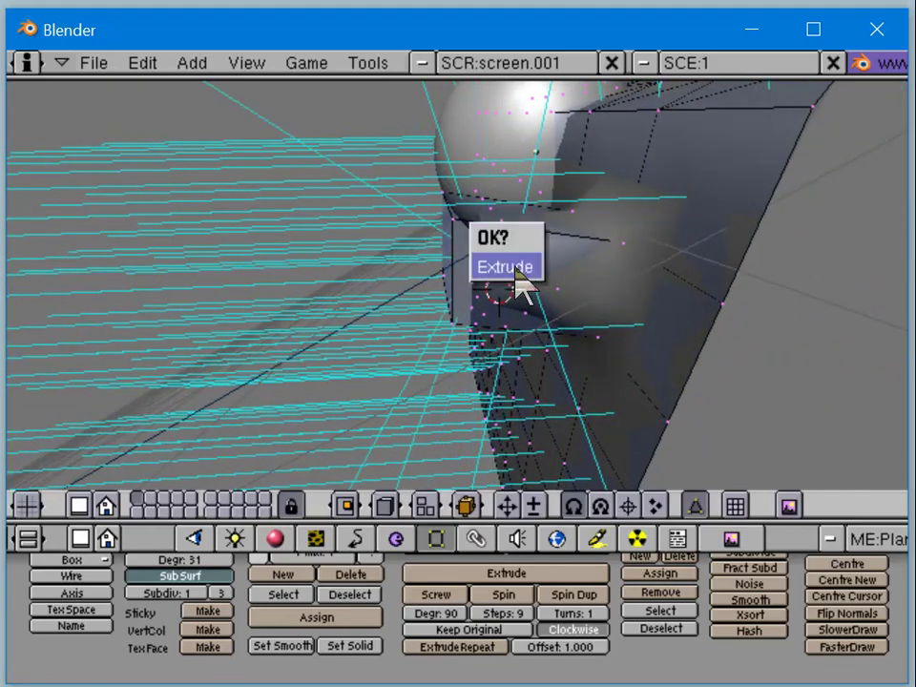
left_click(529, 266)
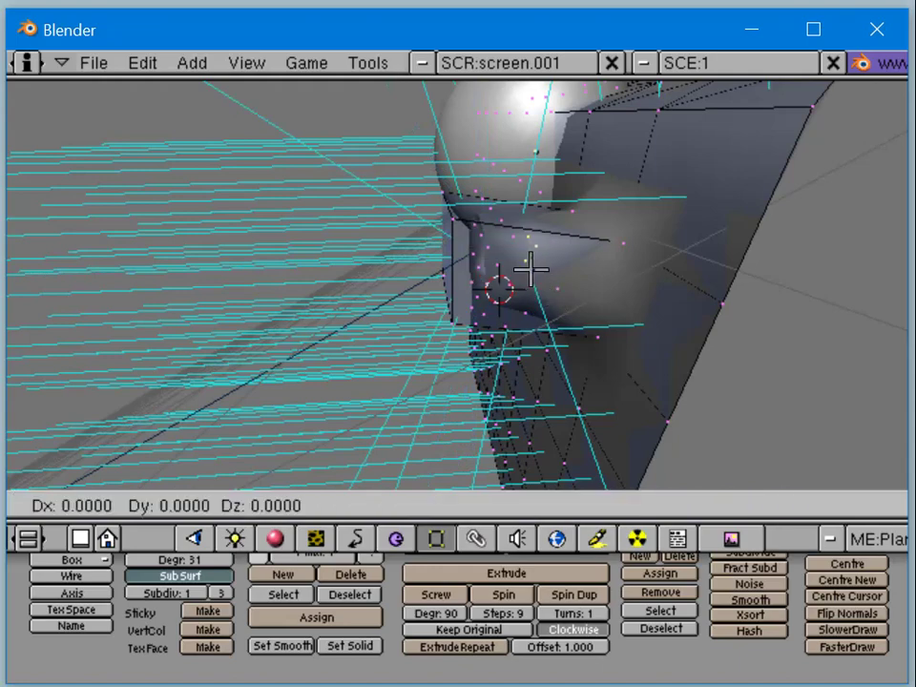
left_click(619, 277)
middle_click_drag(536, 268, 580, 279)
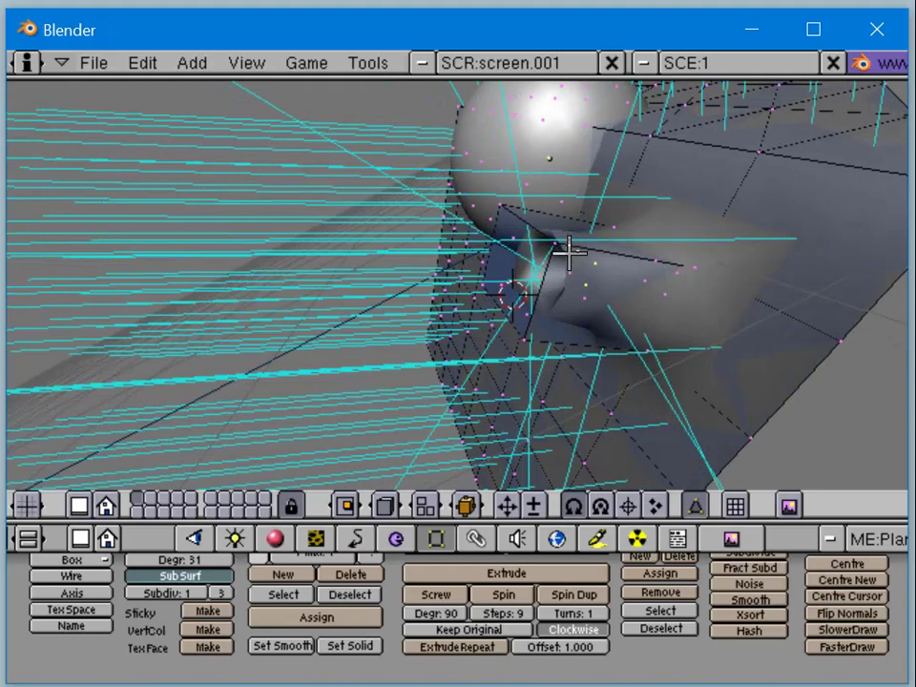
middle_click_drag(633, 256, 594, 246)
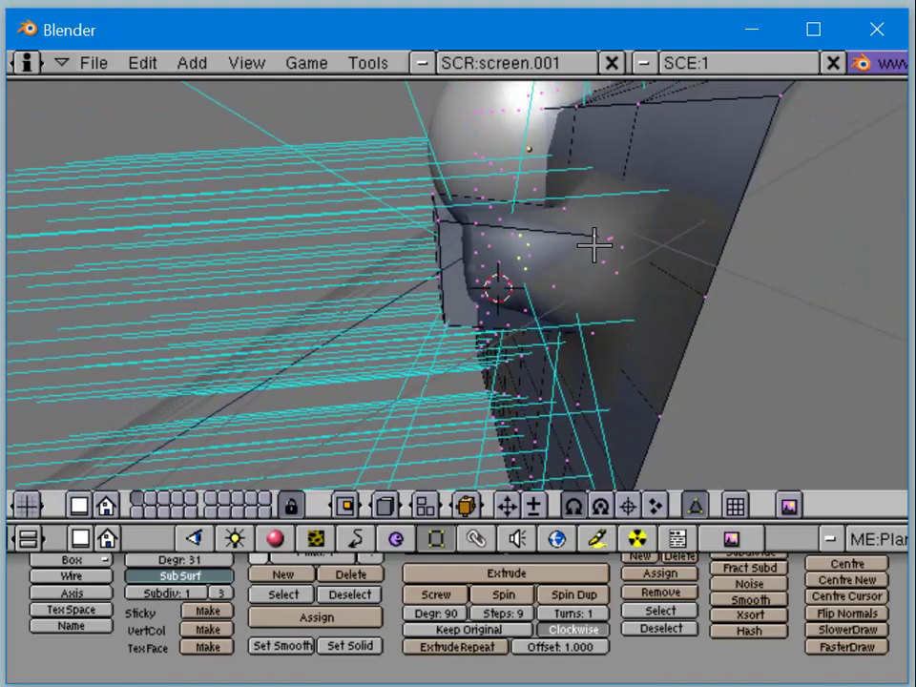
key("g")
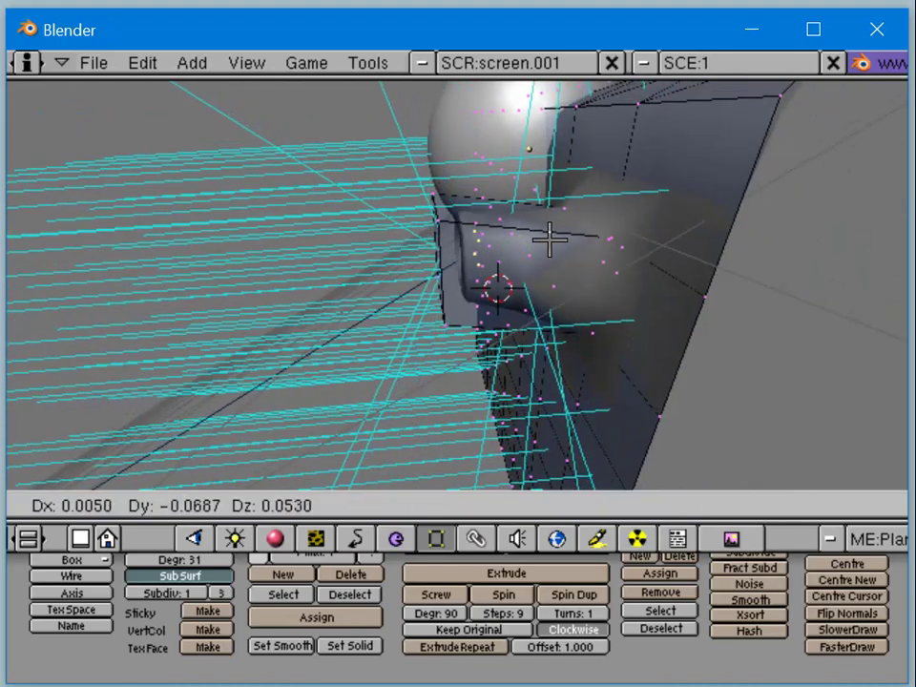
left_click(550, 240)
Step: In wireframe, select the four vertices at the base of the inner prong and extrude them in place
mouse_move(542, 235)
middle_mouse_down()
mouse_move(644, 252)
mouse_move(682, 292)
mouse_move(720, 260)
middle_mouse_up()
scroll(649, 276, "up", 2)
key("z")
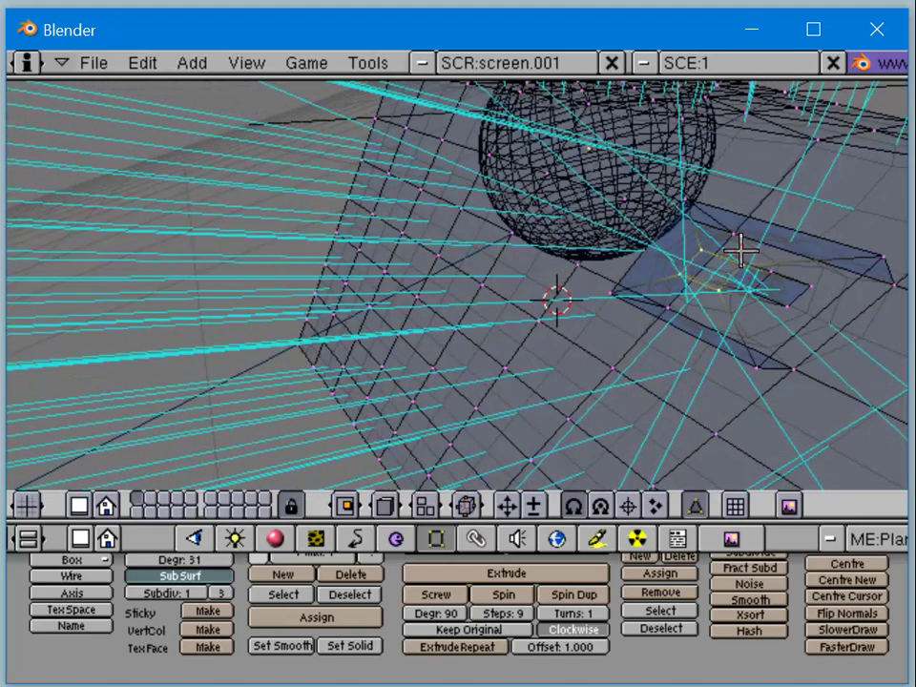
right_click(757, 239)
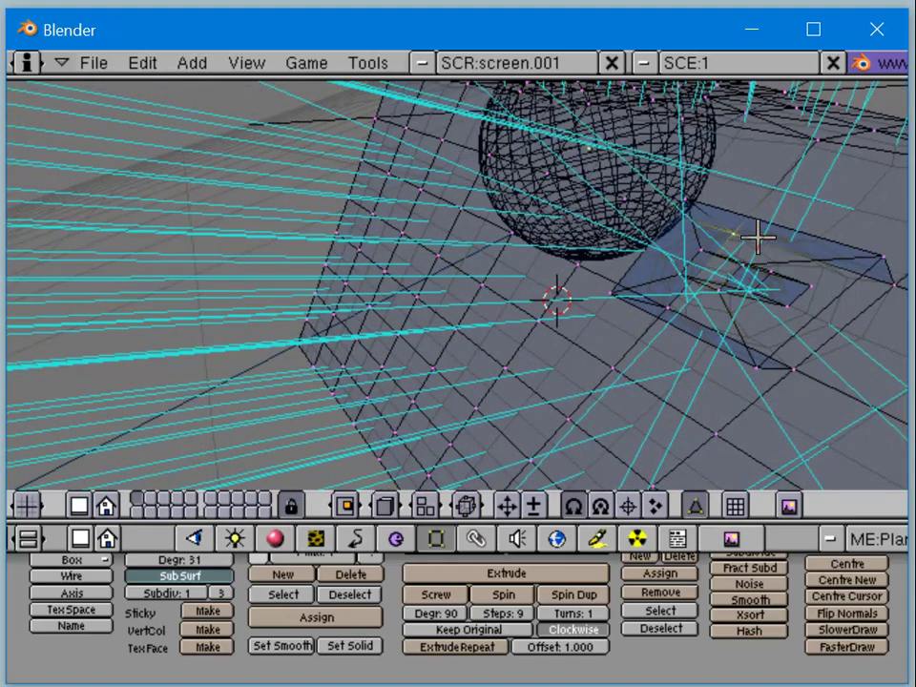
right_click(671, 303, "shift")
middle_click_drag(710, 284, 671, 260)
mouse_move(671, 256)
right_mouse_down()
mouse_move(619, 240)
mouse_move(661, 222)
mouse_move(687, 246)
right_mouse_up()
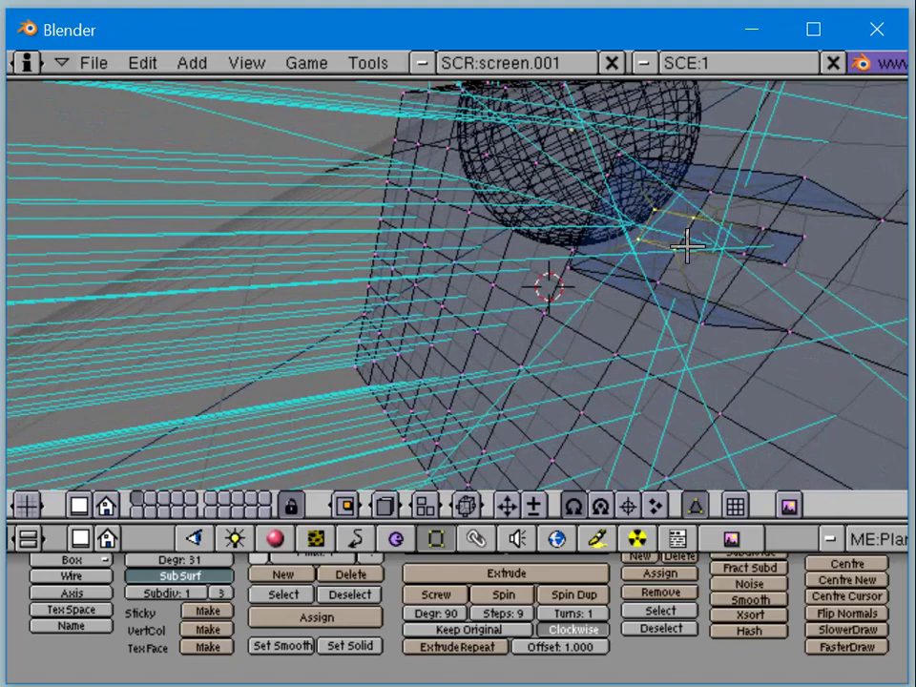
key("e")
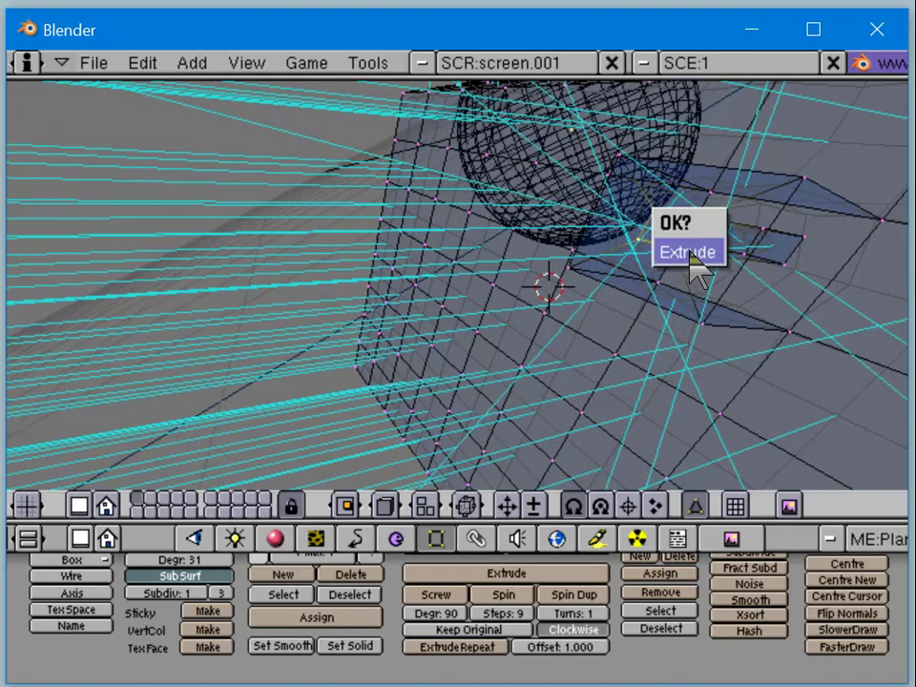
left_click(690, 253)
left_click(694, 244)
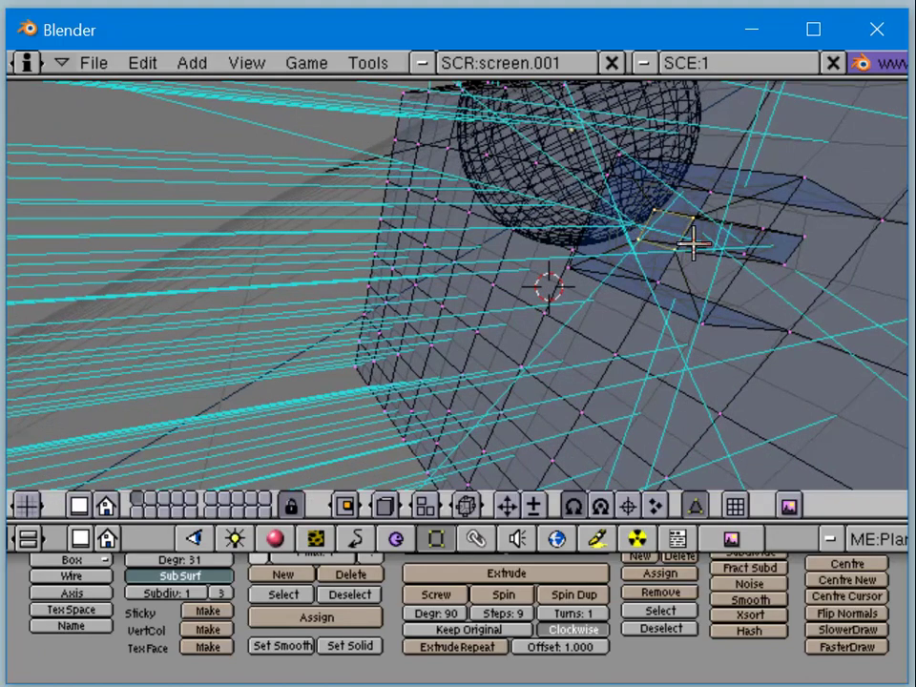
Step: Delete the vertices just extruded at the prong's base
key("x")
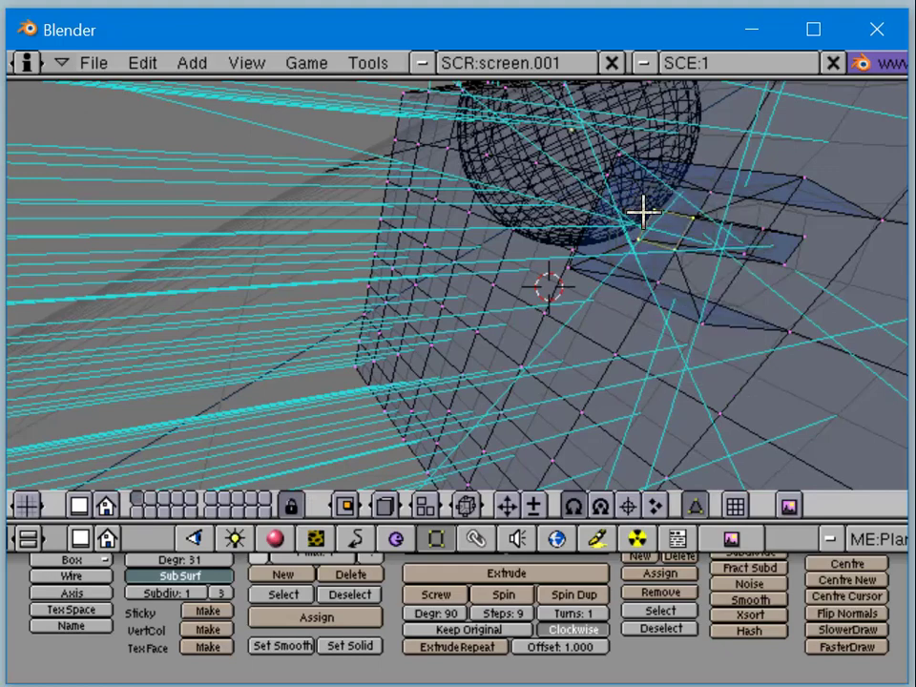
key("x")
left_click(645, 214)
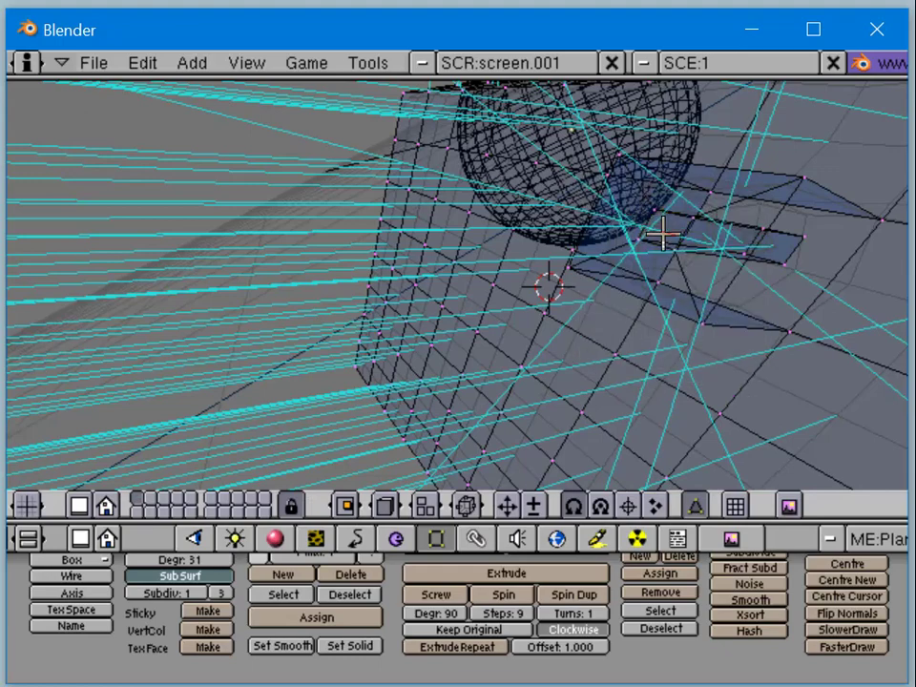
Step: Select the four vertices around the prong's base inside the hollow and subdivide their edges once
mouse_move(662, 234)
middle_mouse_down()
mouse_move(682, 259)
mouse_move(697, 264)
mouse_move(710, 329)
mouse_move(720, 332)
mouse_move(716, 354)
mouse_move(686, 266)
mouse_move(650, 300)
middle_mouse_up()
key("z")
key("z")
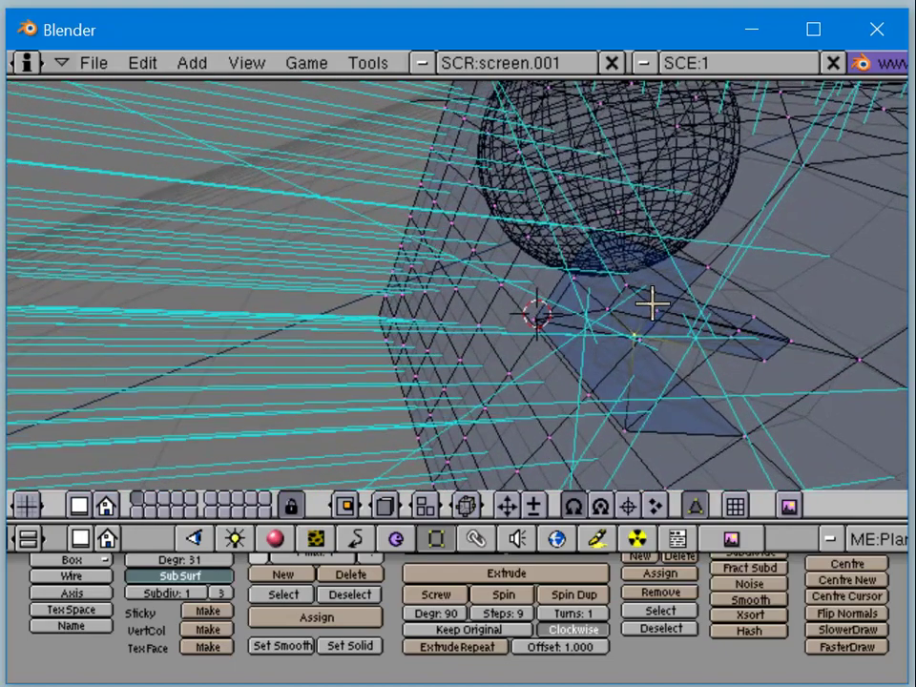
key("g")
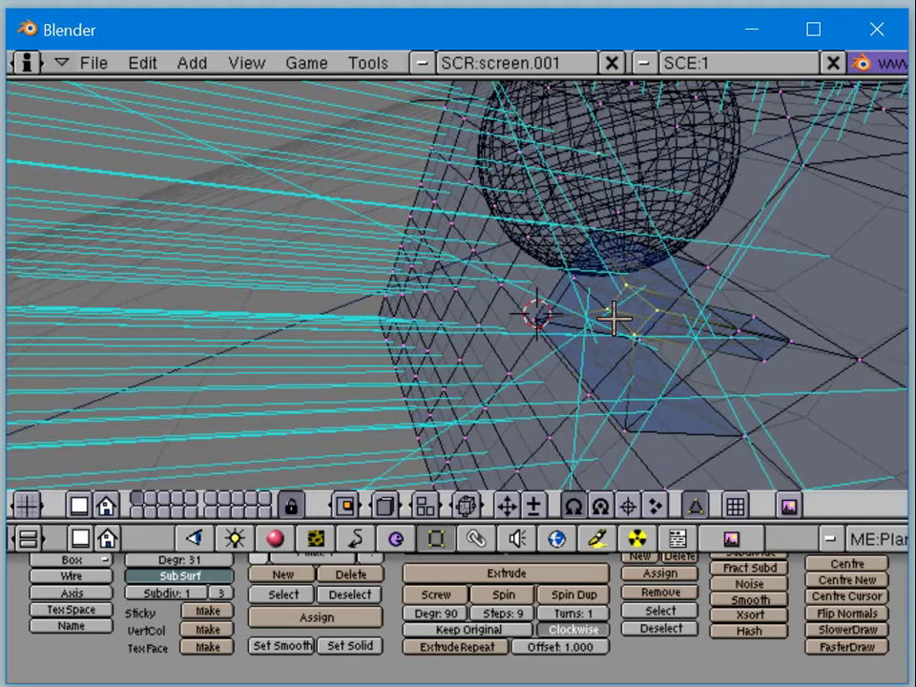
key("w")
left_click(616, 322)
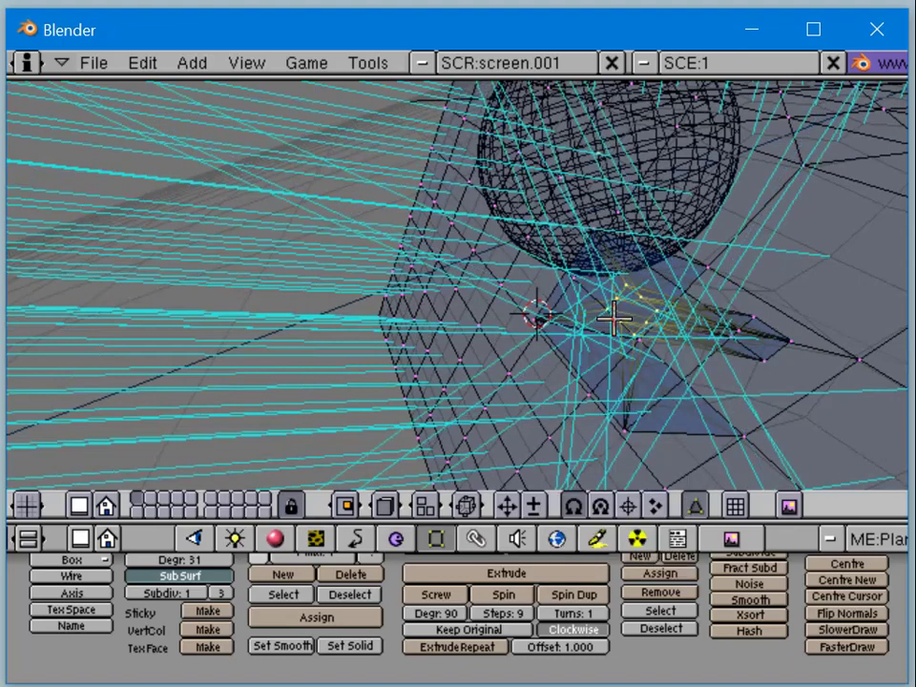
Step: Inspect the smoothed shape of the subdivided hollow and prong in shaded view, in and out of edit mode
key("Tab")
mouse_move(612, 337)
middle_mouse_down()
mouse_move(690, 344)
mouse_move(753, 369)
mouse_move(789, 327)
middle_mouse_up()
key("z")
key("Tab")
middle_click_drag(769, 272, 665, 279)
key("Tab")
key("Tab")
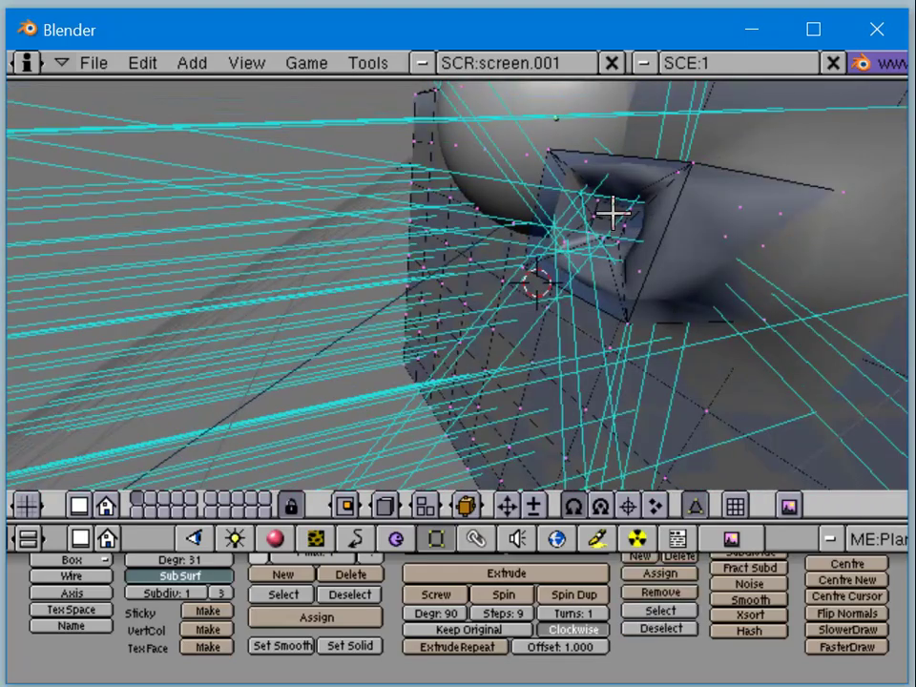
Step: Isolate the hollow and prong in wireframe by selecting the rest of the plane's mesh and hiding it
key("z")
mouse_move(624, 204)
middle_mouse_down()
mouse_move(675, 225)
mouse_move(689, 276)
mouse_move(706, 276)
mouse_move(691, 279)
mouse_move(758, 274)
mouse_move(677, 286)
mouse_move(722, 300)
mouse_move(676, 301)
middle_mouse_up()
key("a")
key("a")
key("a")
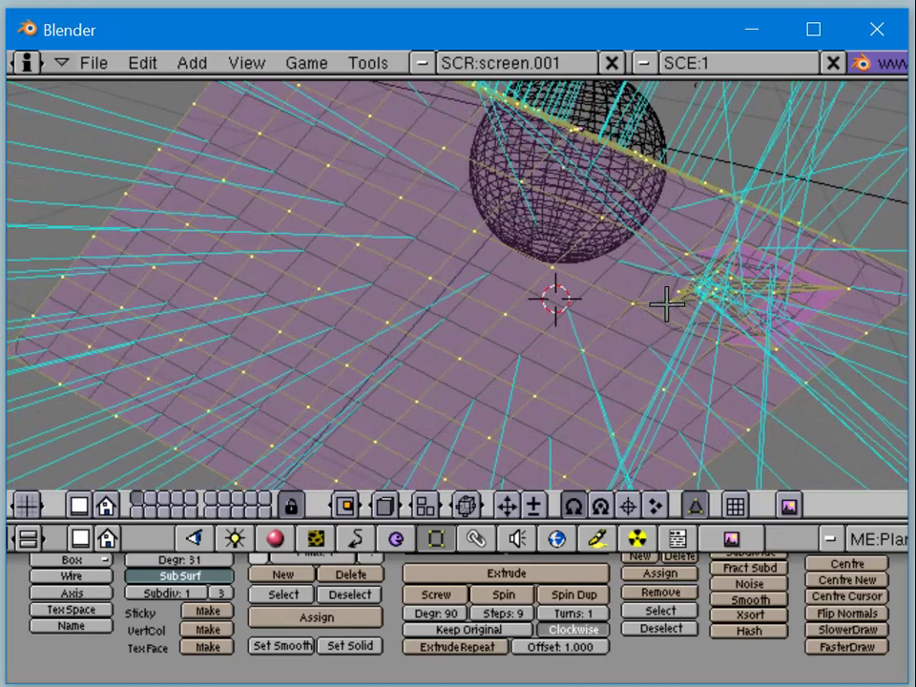
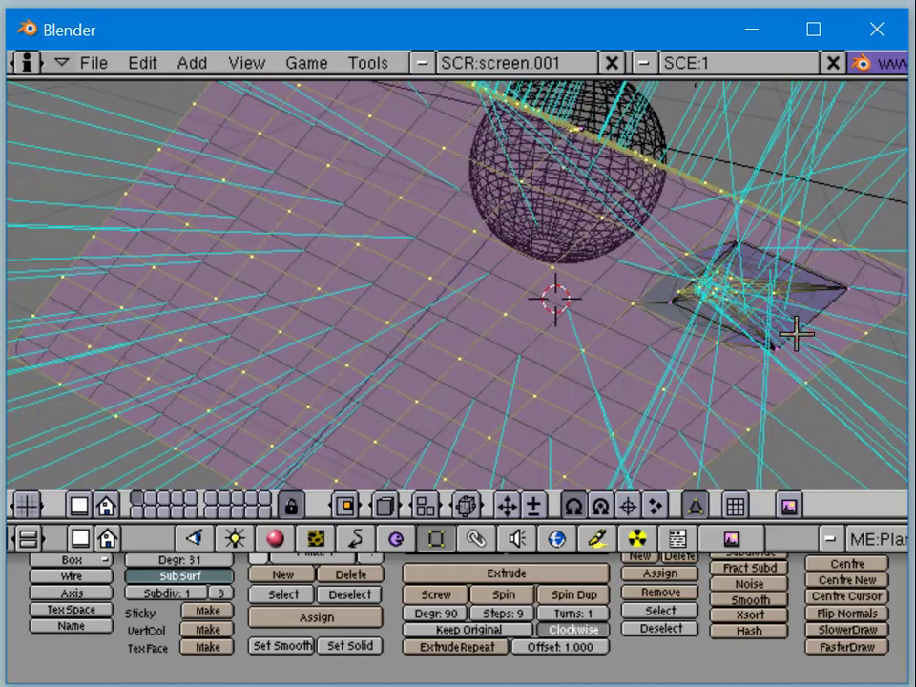
middle_click_drag(796, 332, 682, 322)
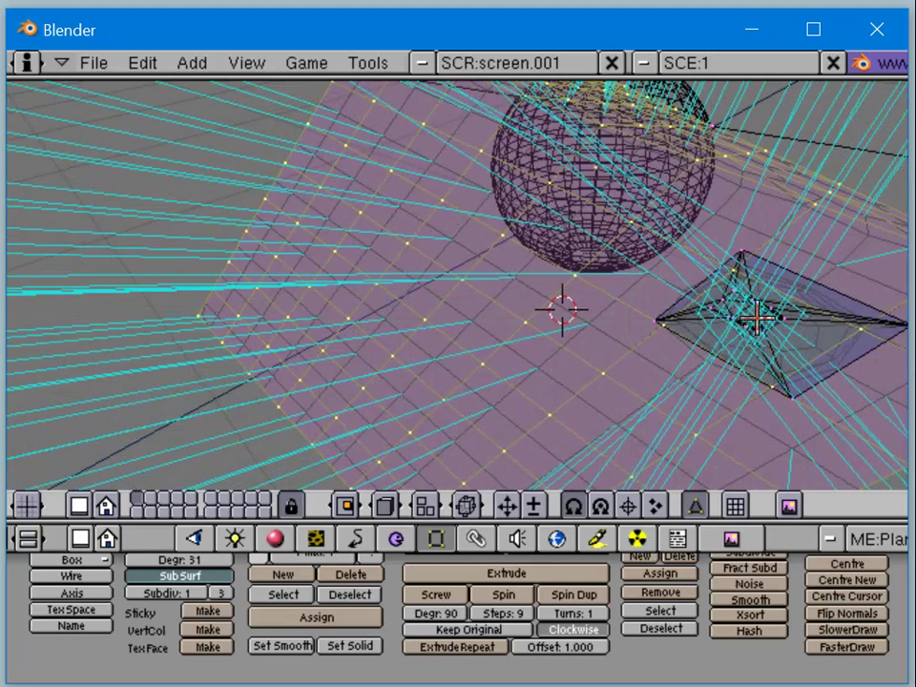
key("g")
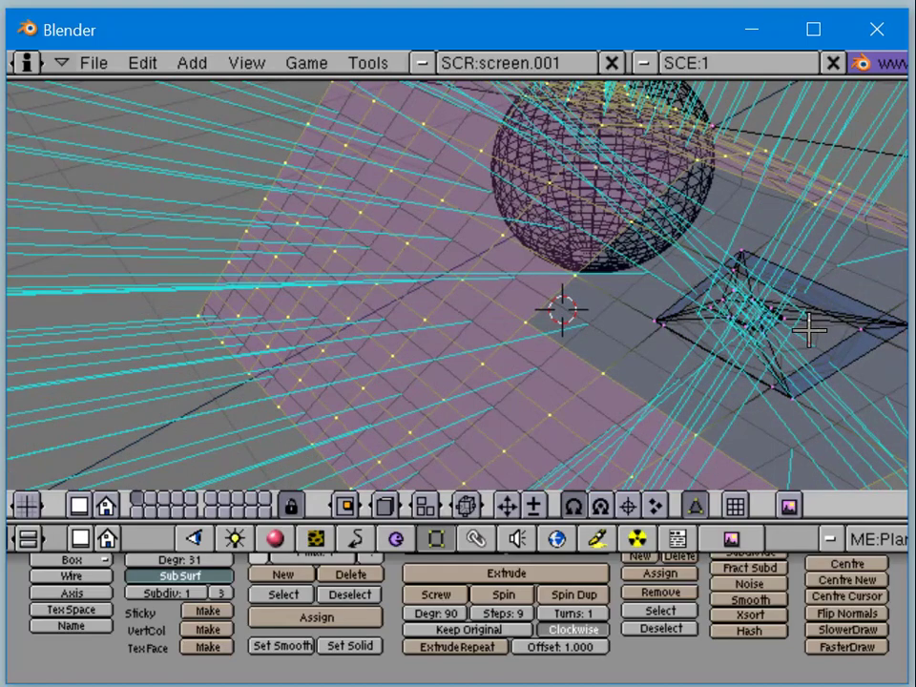
middle_click_drag(810, 330, 662, 347)
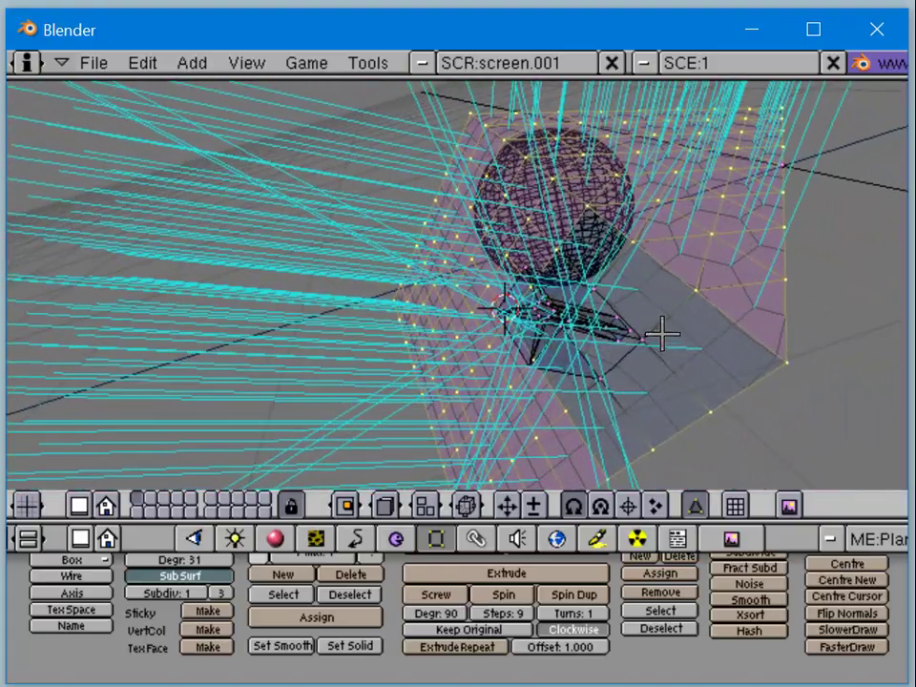
middle_click_drag(614, 301, 614, 268)
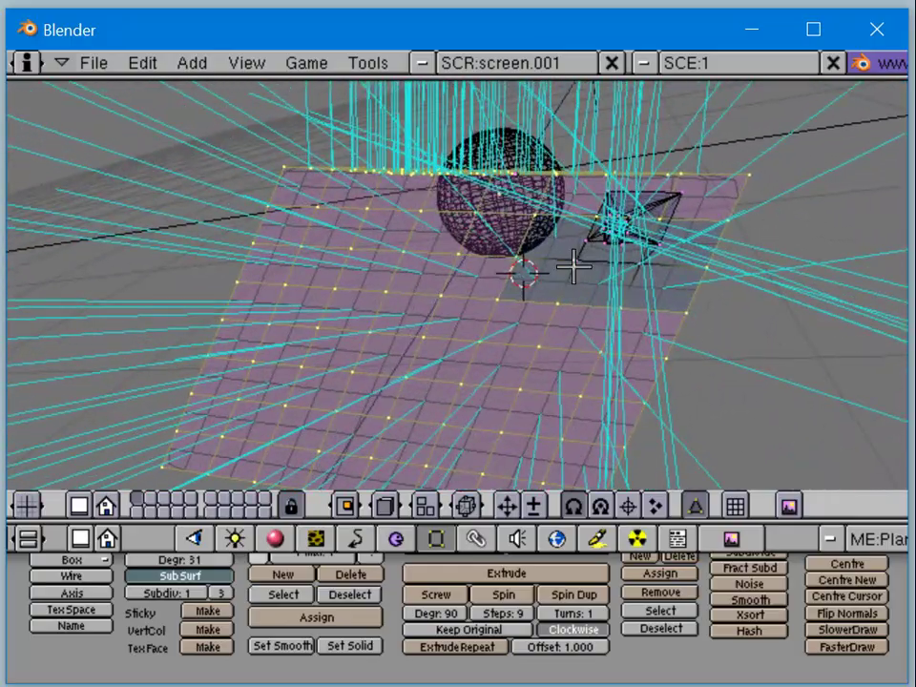
middle_click_drag(714, 257, 563, 306)
scroll(537, 315, "up", 5)
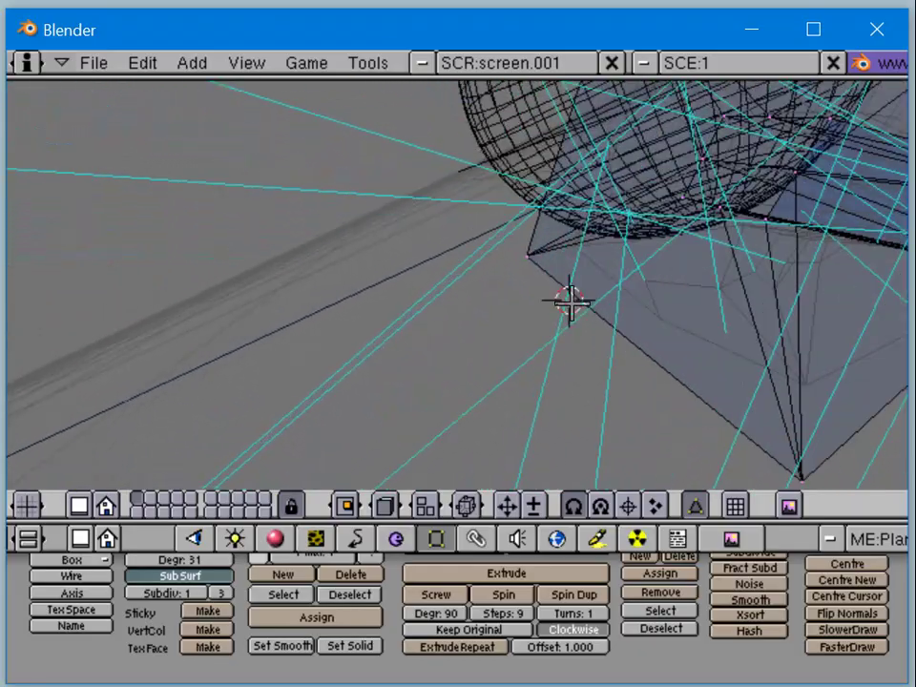
Step: Scale the two opposite side midpoints of the prong's base apart about 3.5 times and move them toward the hollow's opening
middle_click_drag(621, 298, 596, 315)
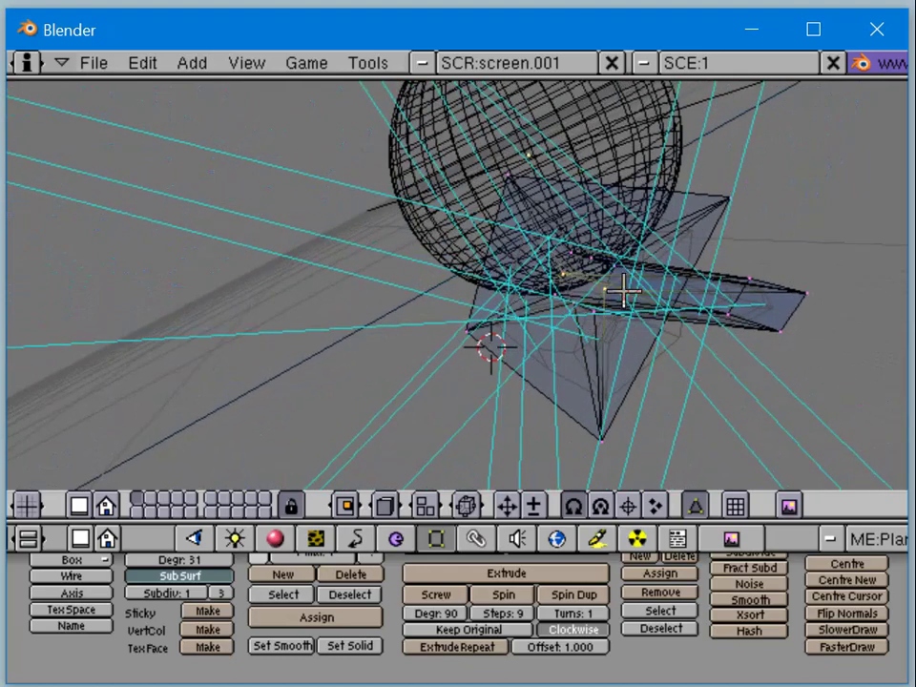
key("s")
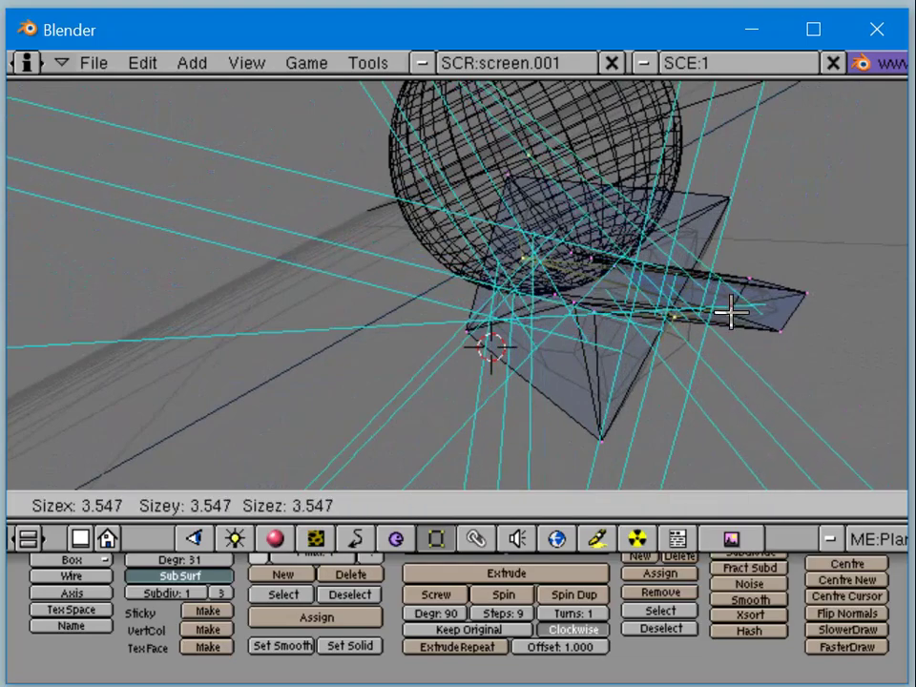
left_click(732, 311)
middle_click_drag(732, 311, 651, 302)
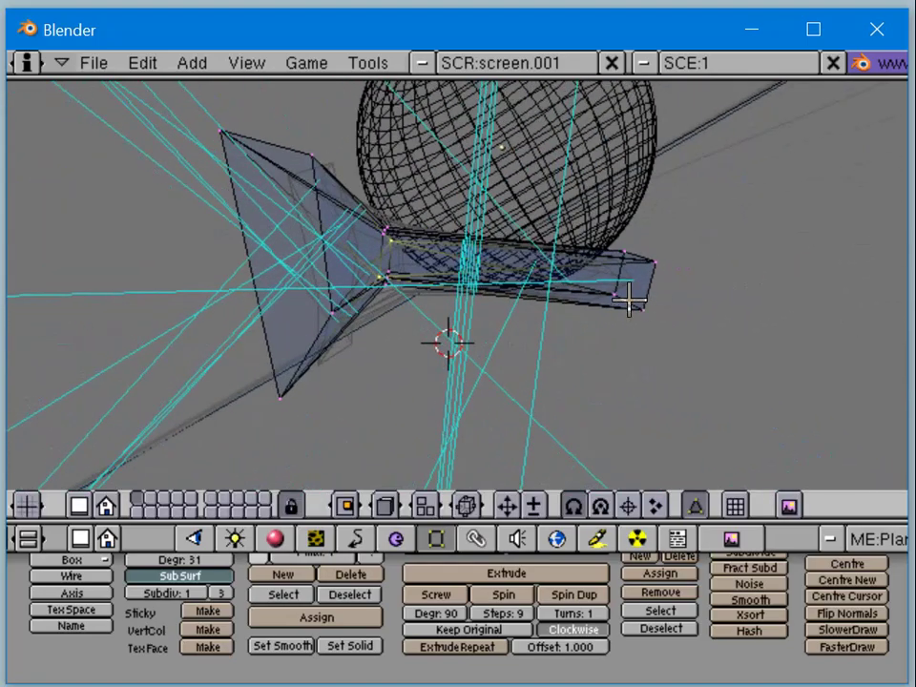
key("g")
left_click(541, 296)
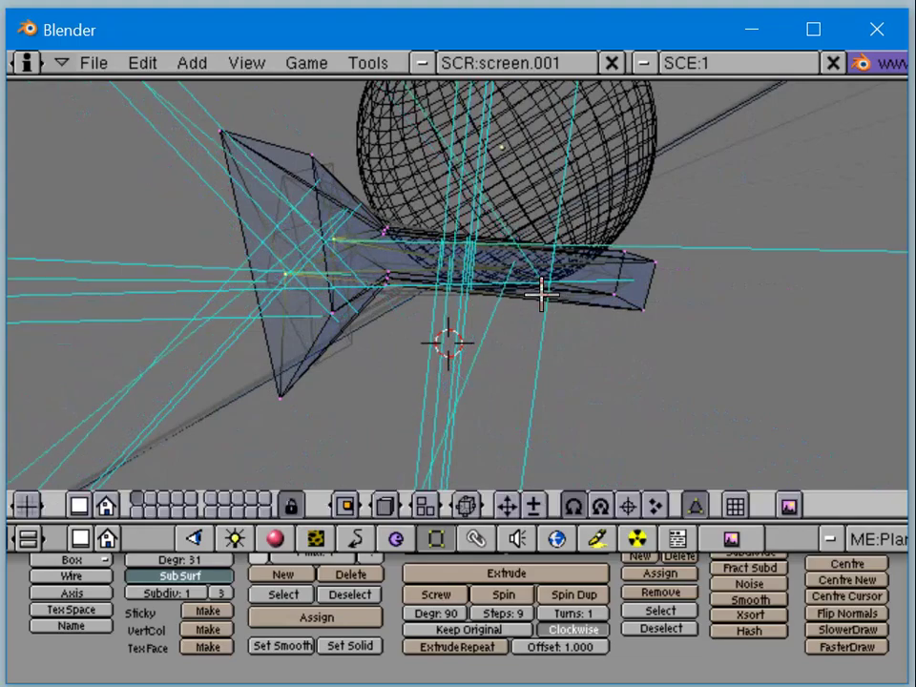
middle_click_drag(541, 296, 586, 316)
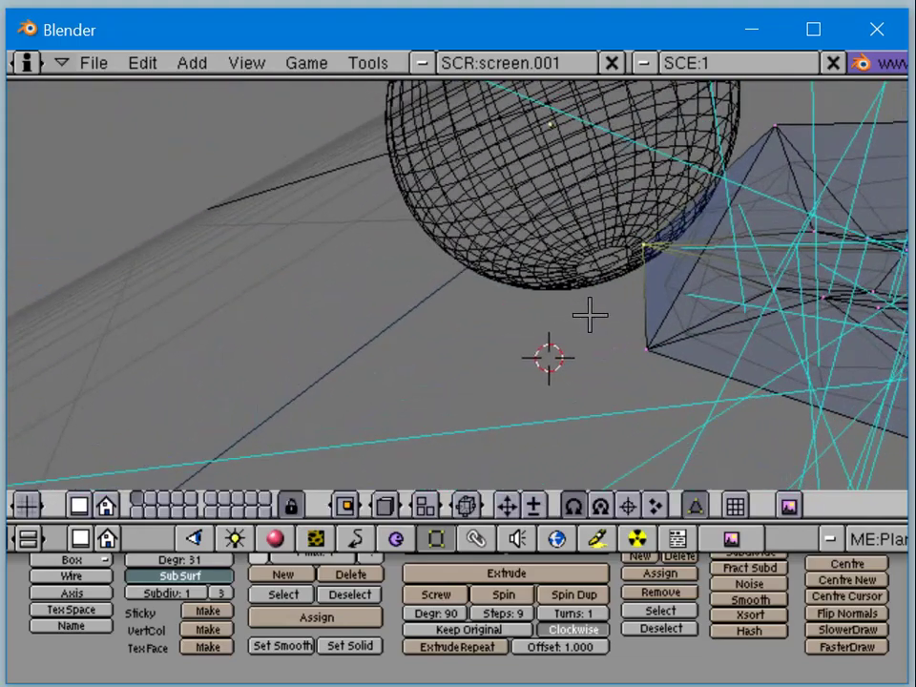
scroll(584, 312, "down", 3)
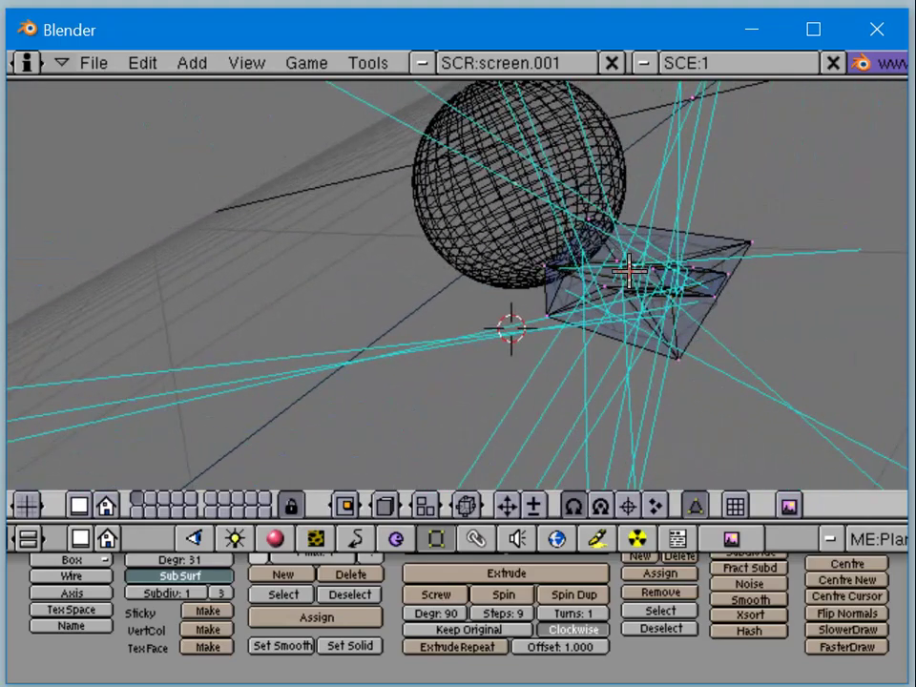
Step: Turn off the display of normals for the mesh
middle_click_drag(614, 275, 652, 260)
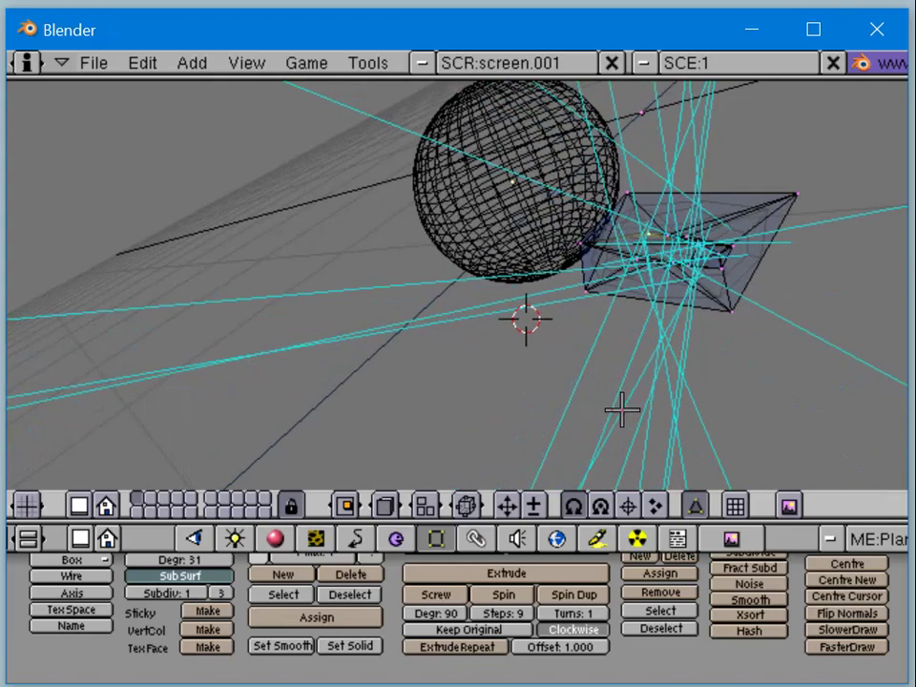
middle_click_drag(835, 612, 818, 673)
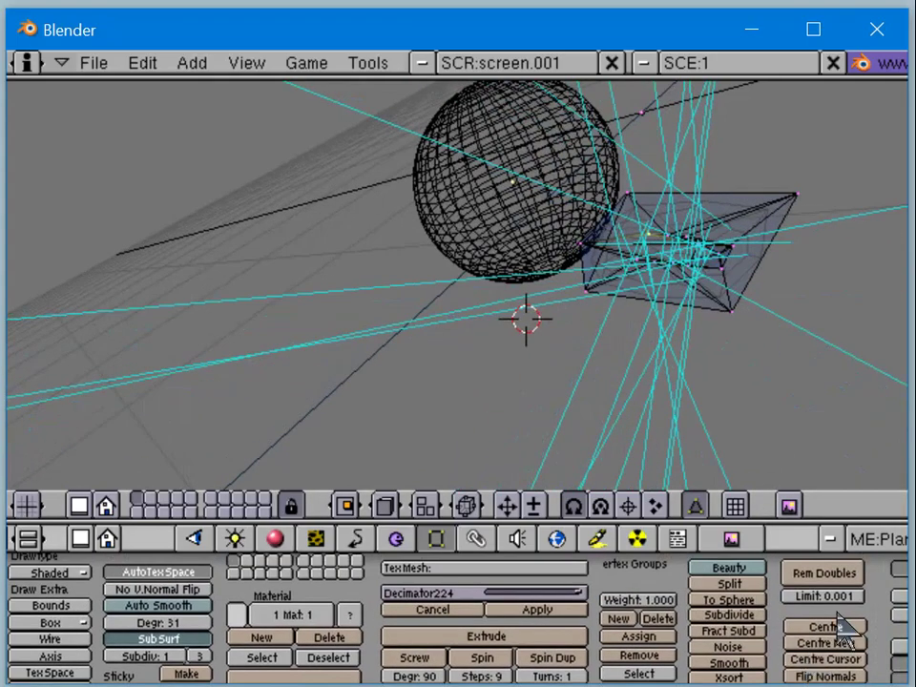
middle_click_drag(826, 625, 604, 535)
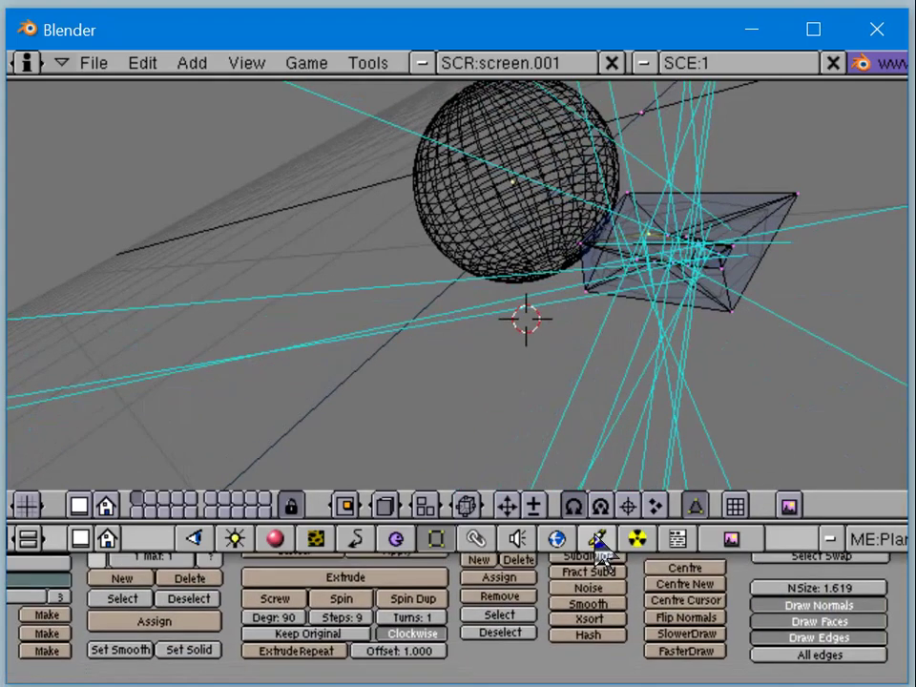
left_click(812, 608)
Step: Select the three vertices along each of the upper and lower edges of the prong's base
scroll(761, 315, "up", 4)
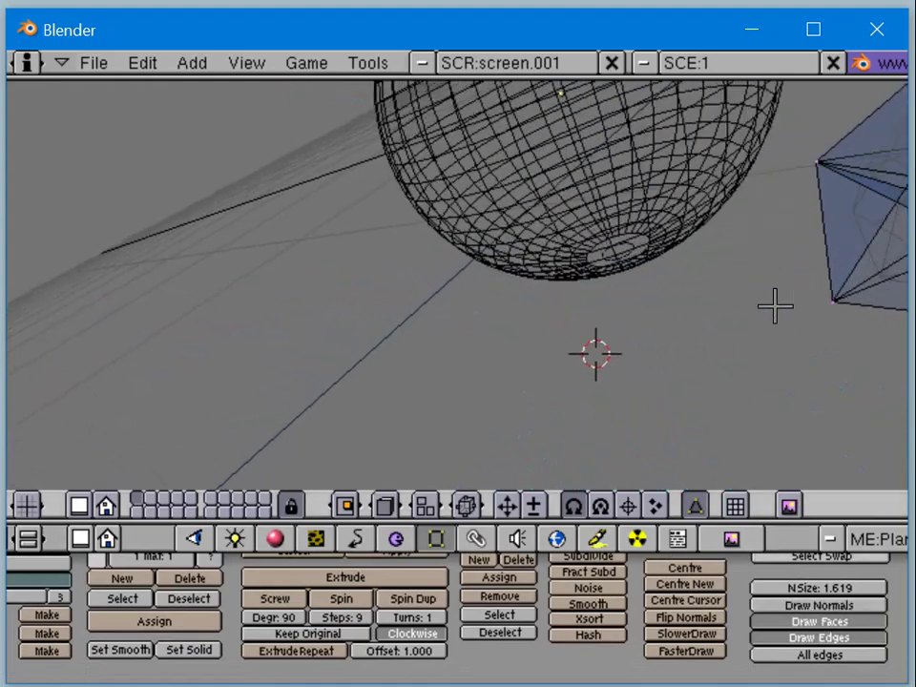
middle_click_drag(777, 306, 763, 324)
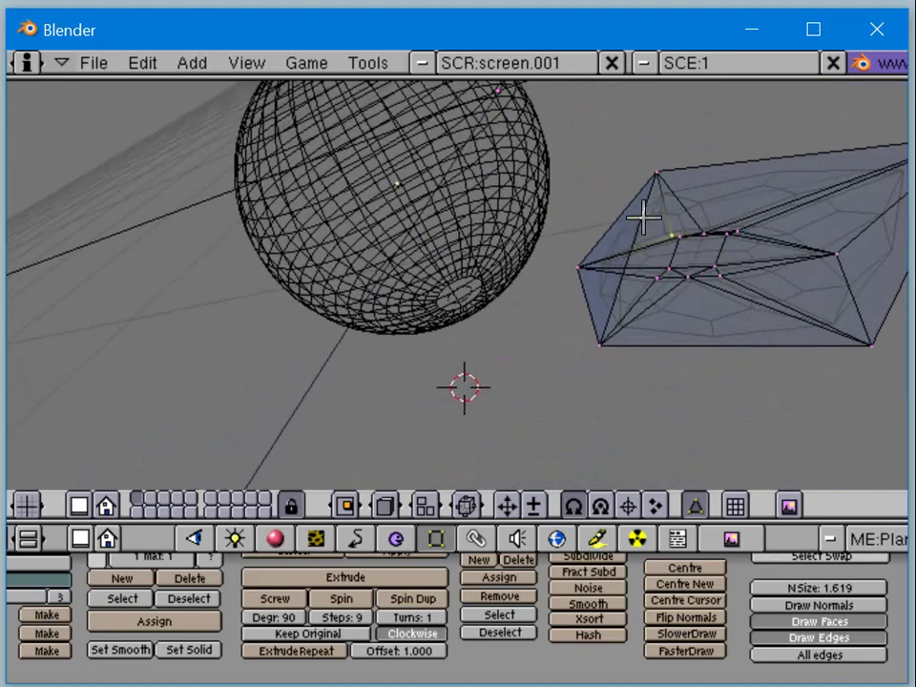
right_click(710, 231, "shift")
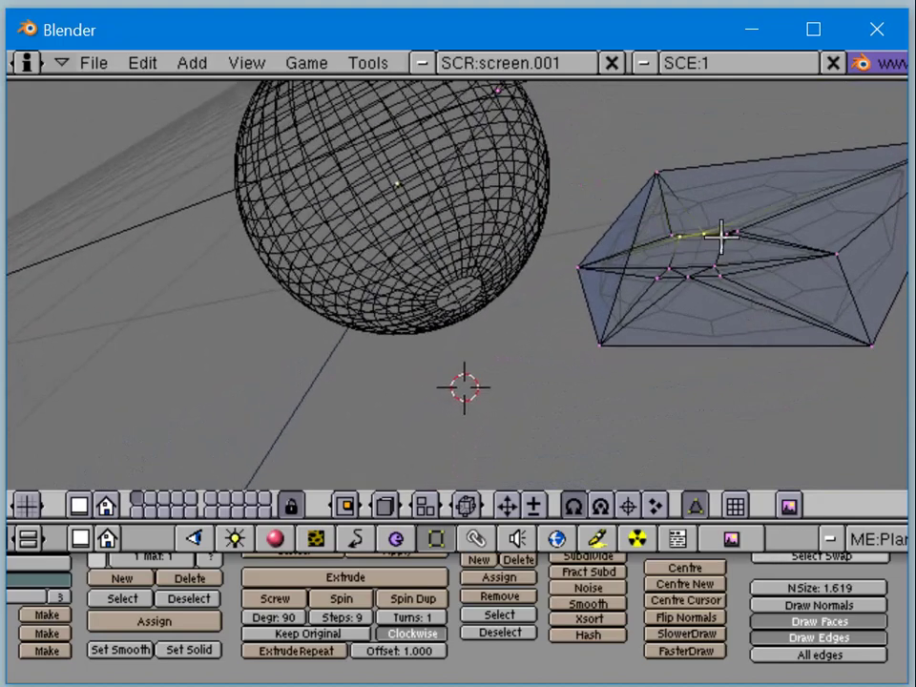
right_click(733, 241, "shift")
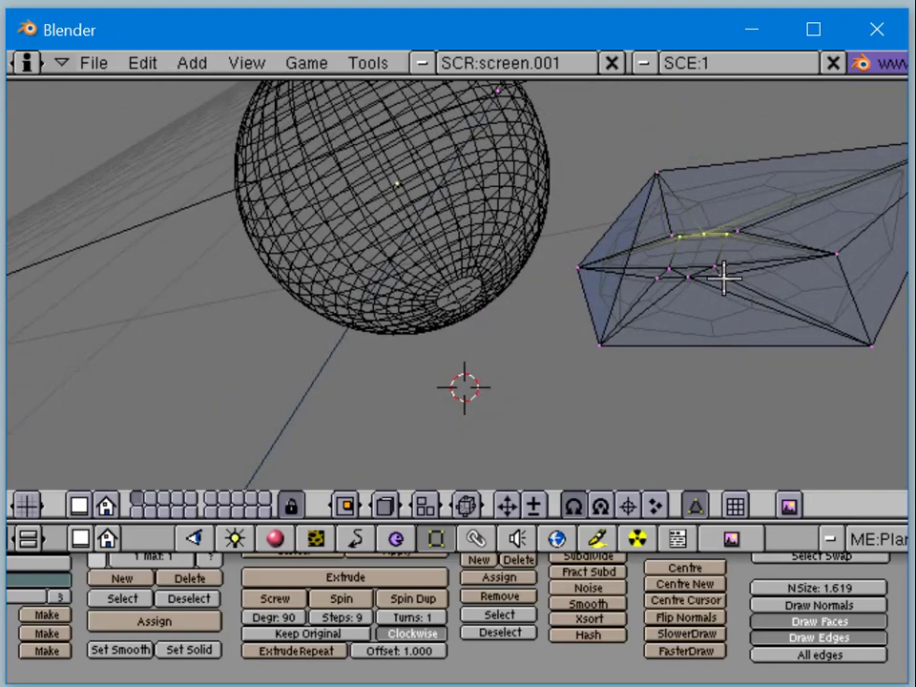
right_click(725, 277, "shift")
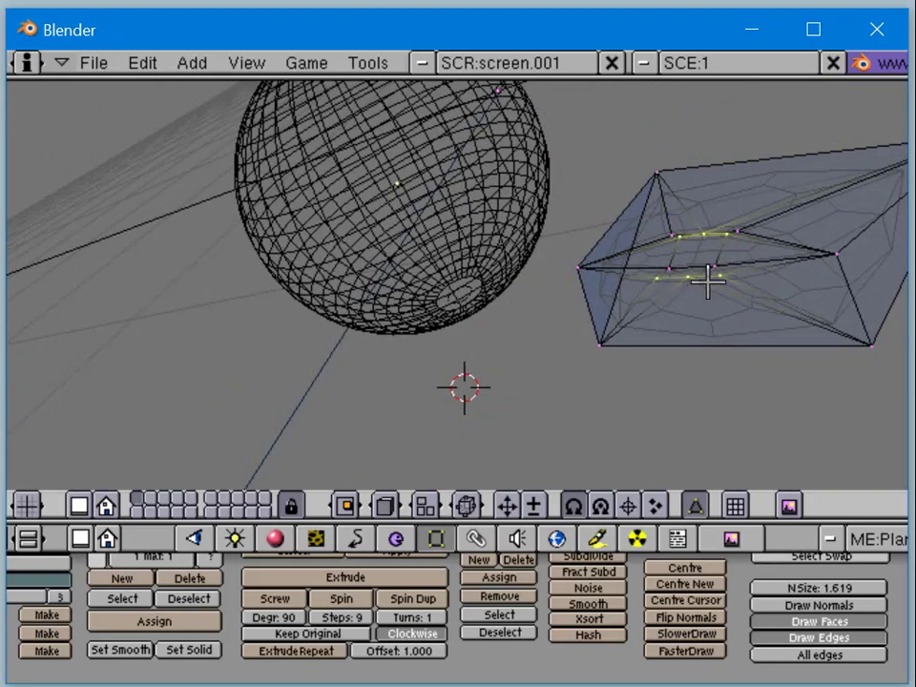
Step: Deselect the two vertices at the prong's tip and keep only three vertices on each of the base's upper and lower edges selected
middle_click_drag(707, 281, 564, 275)
key("g")
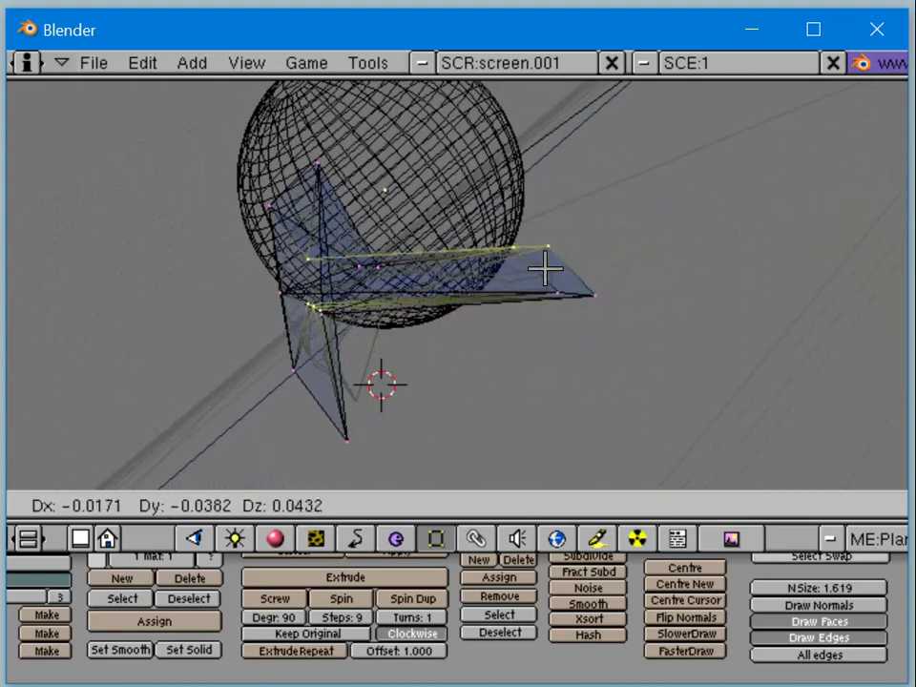
left_click(564, 266)
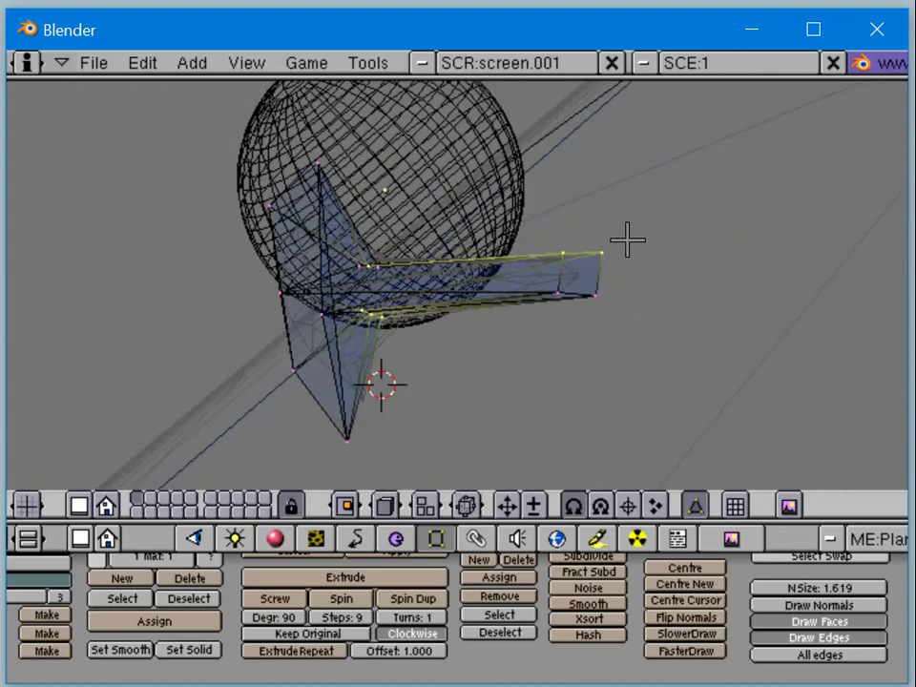
right_click(602, 254, "shift")
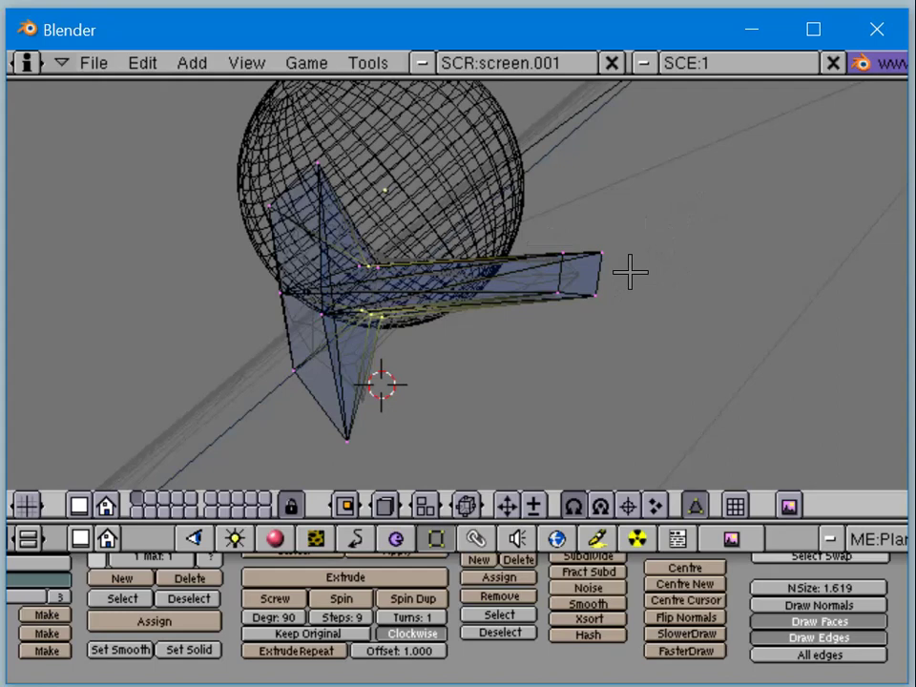
key("g")
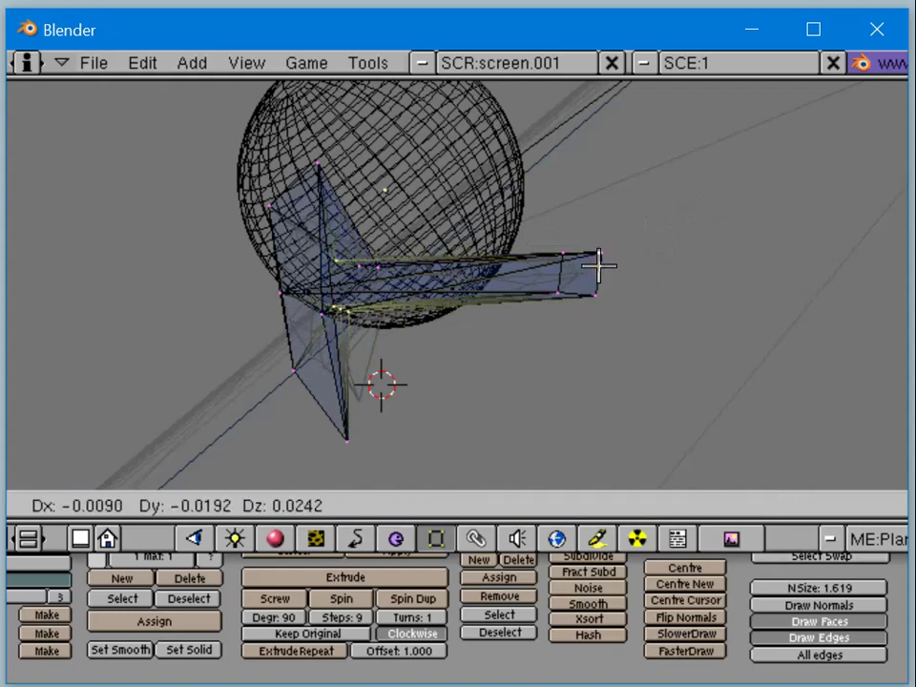
left_click(546, 269)
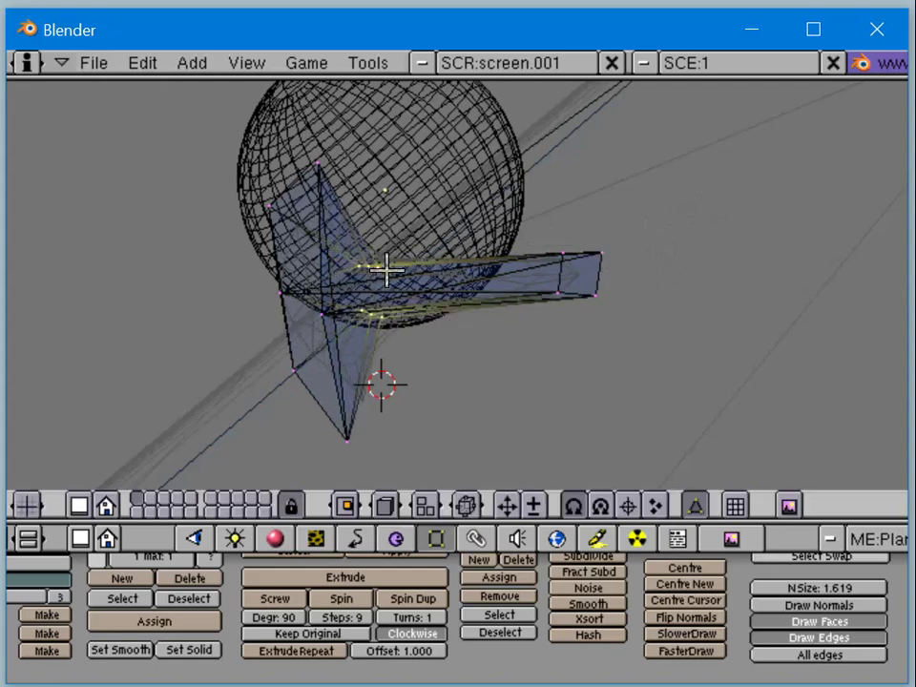
Step: Move the six prong-base vertices outward toward the hollow's opening and recentre them between its sides
key("g")
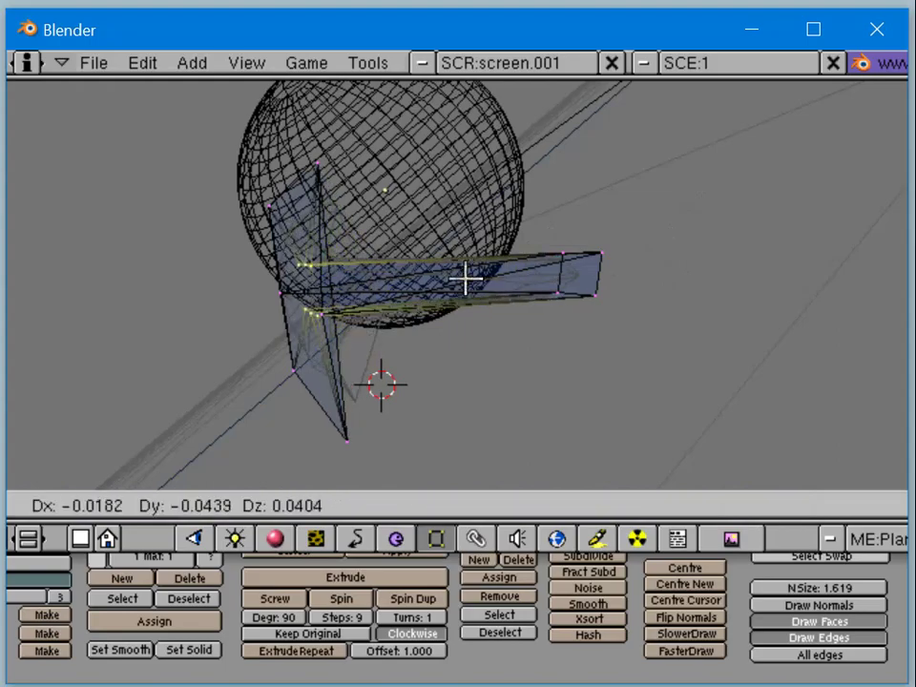
left_click(461, 278)
middle_click_drag(475, 286, 625, 276)
key("g")
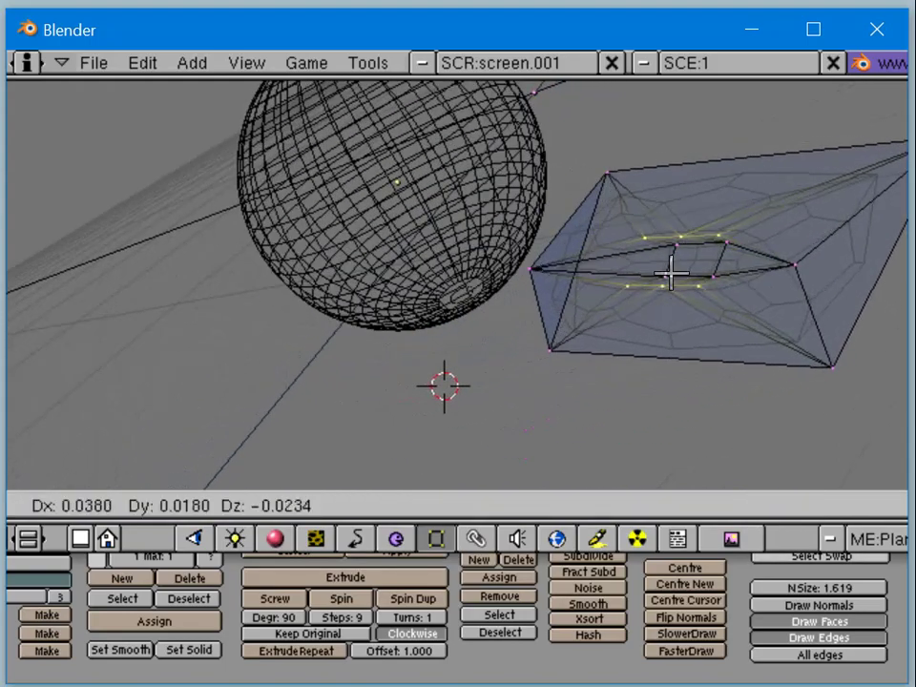
left_click(708, 276)
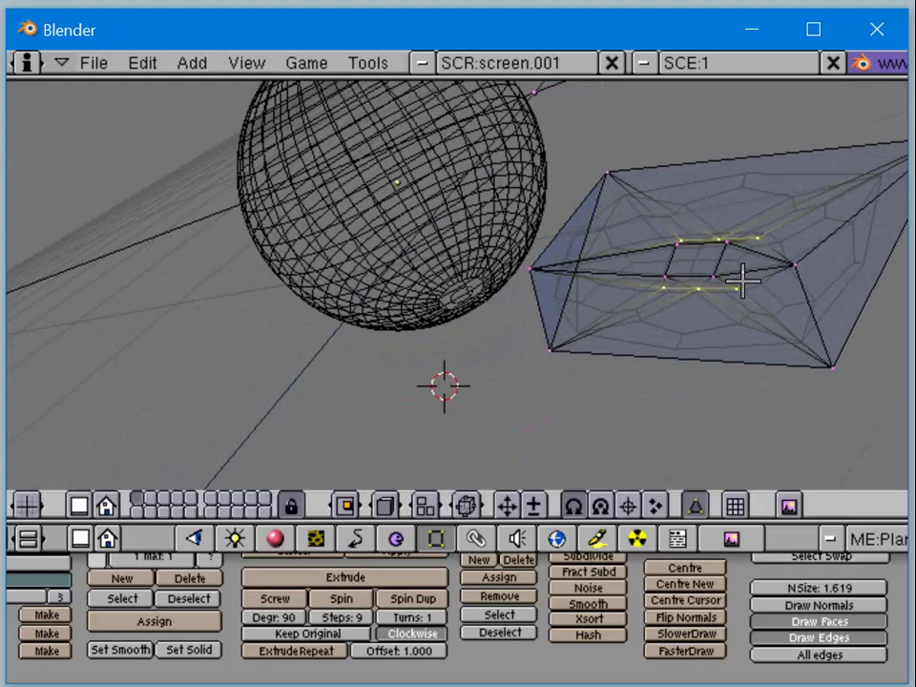
Step: Scale the six prong-base vertices to about twice their spread and move them further toward the hollow's opening
key("s")
left_click(779, 292)
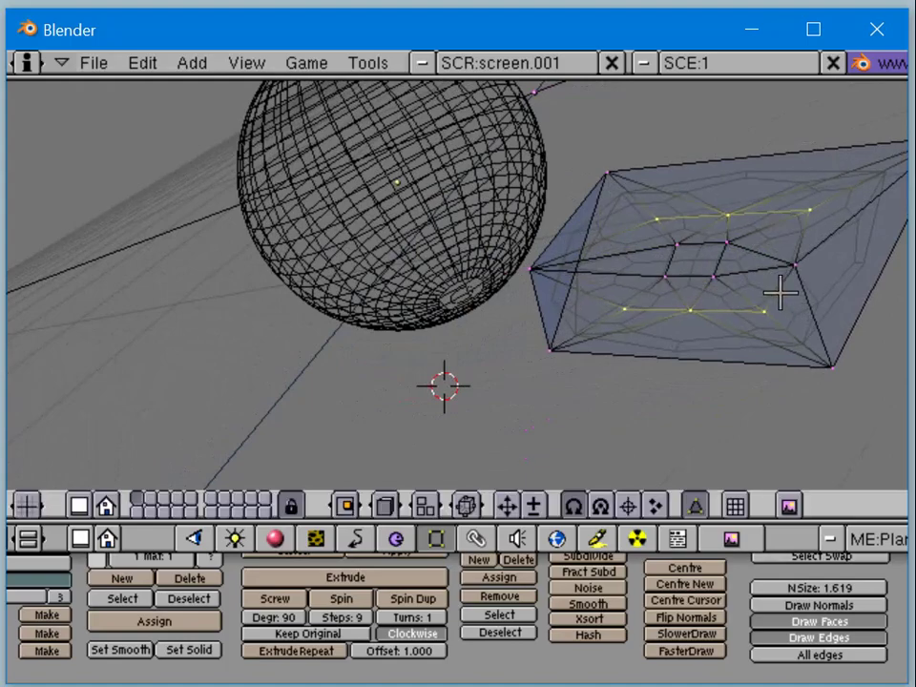
middle_click_drag(779, 292, 638, 294)
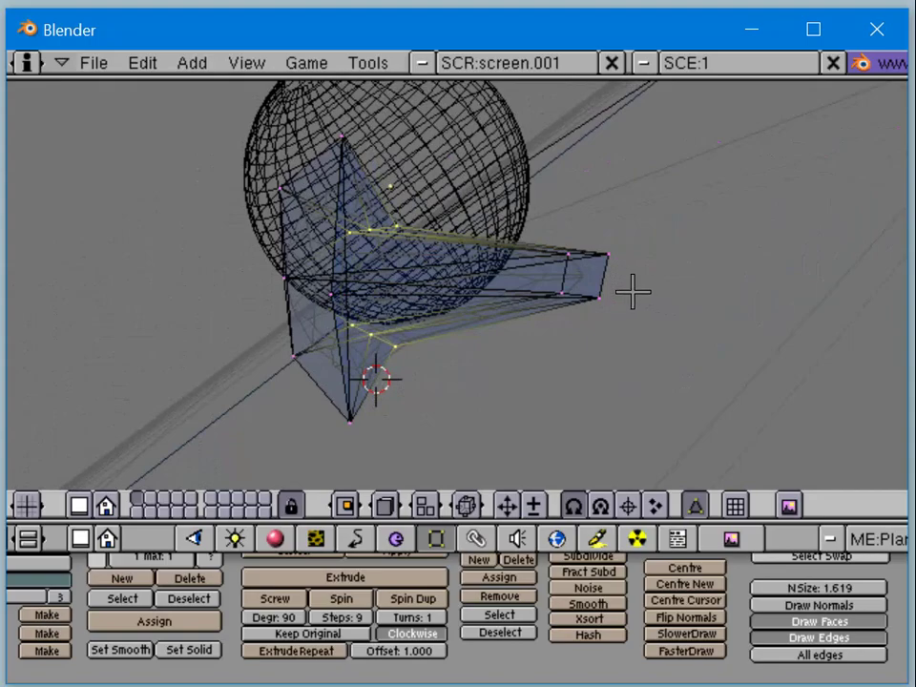
key("g")
left_click(557, 294)
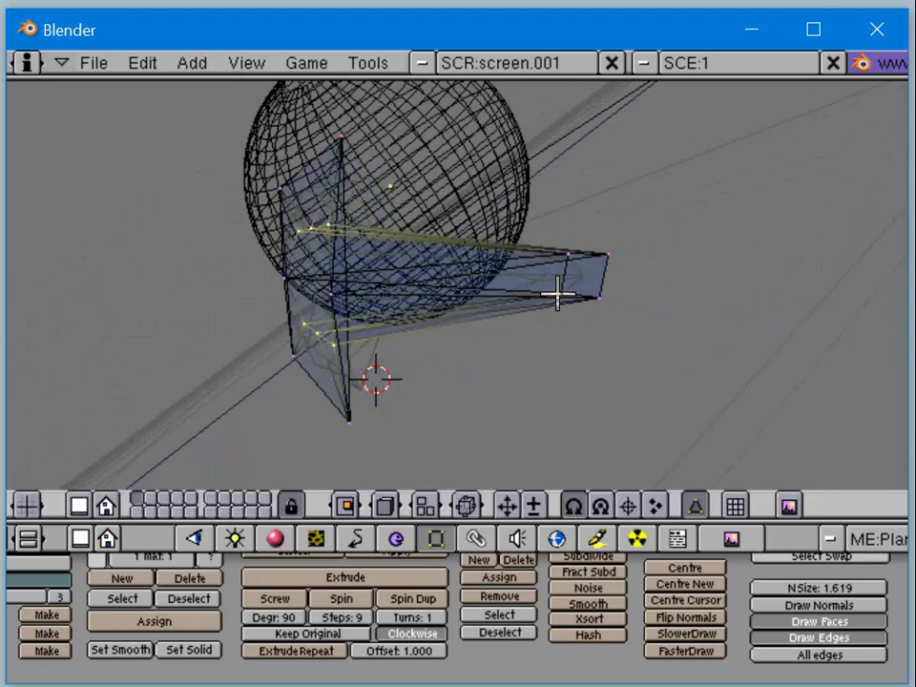
middle_click_drag(558, 294, 636, 303)
key("g")
left_click(666, 292)
Step: Switch to shaded display, scale the six prong-base vertices to about 0.43, stretch them about 2.1 times along X, and nudge them into place
key("z")
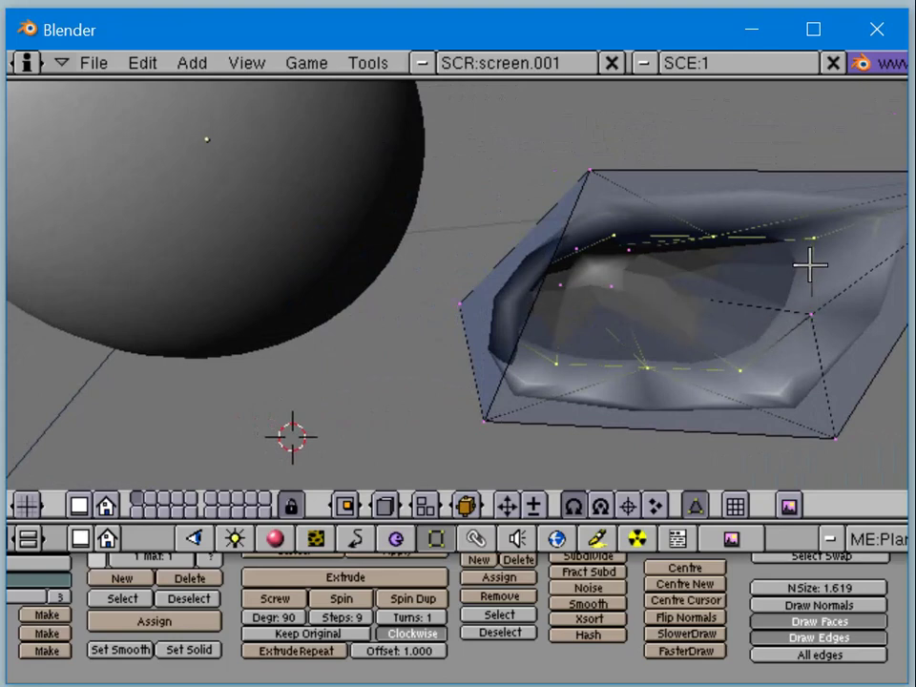
key("s")
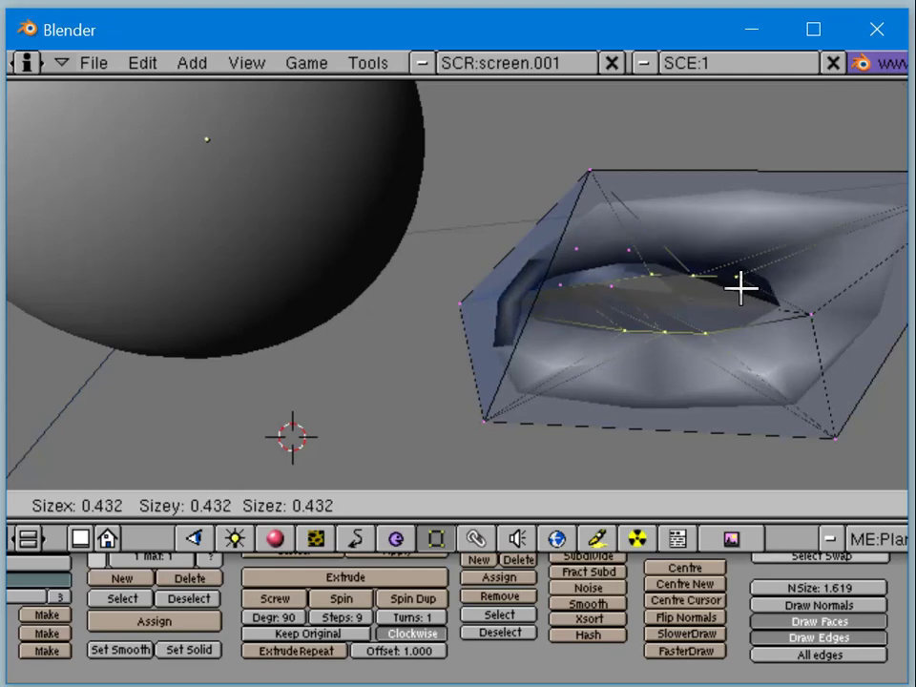
key("x")
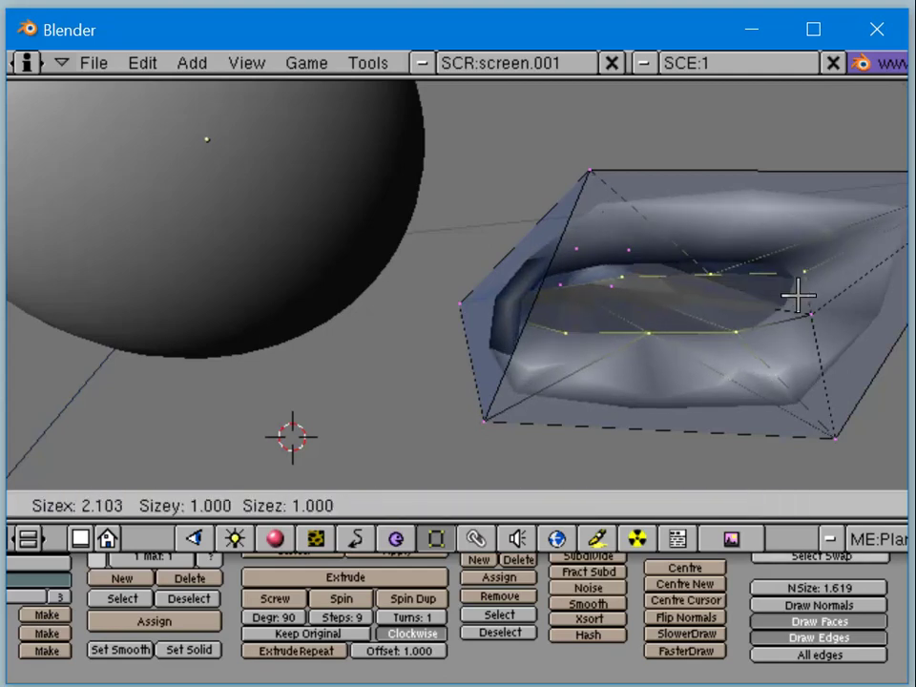
left_click(792, 298)
middle_click_drag(792, 297, 700, 272)
key("g")
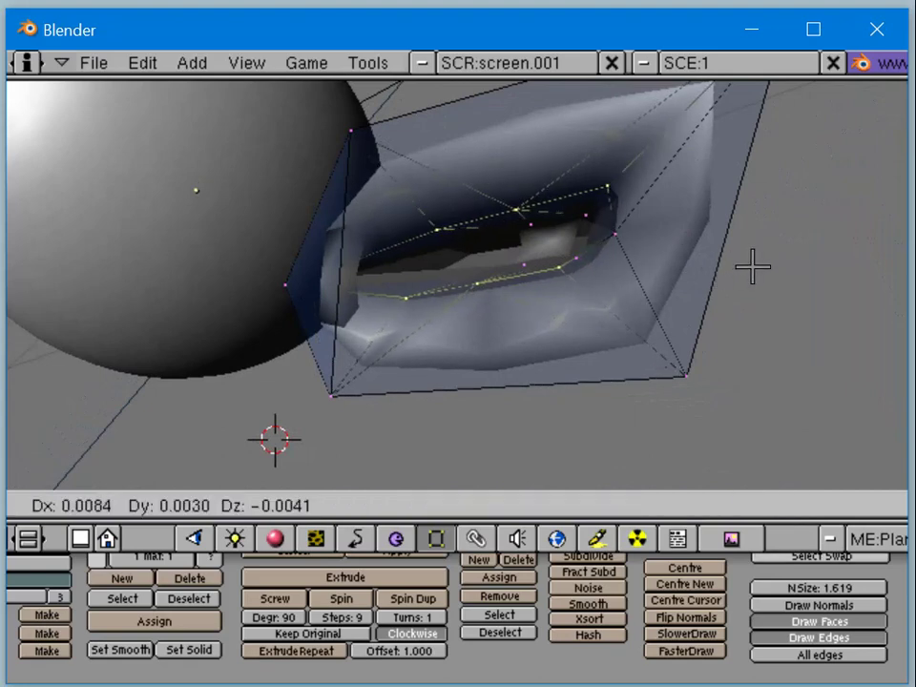
left_click(754, 266)
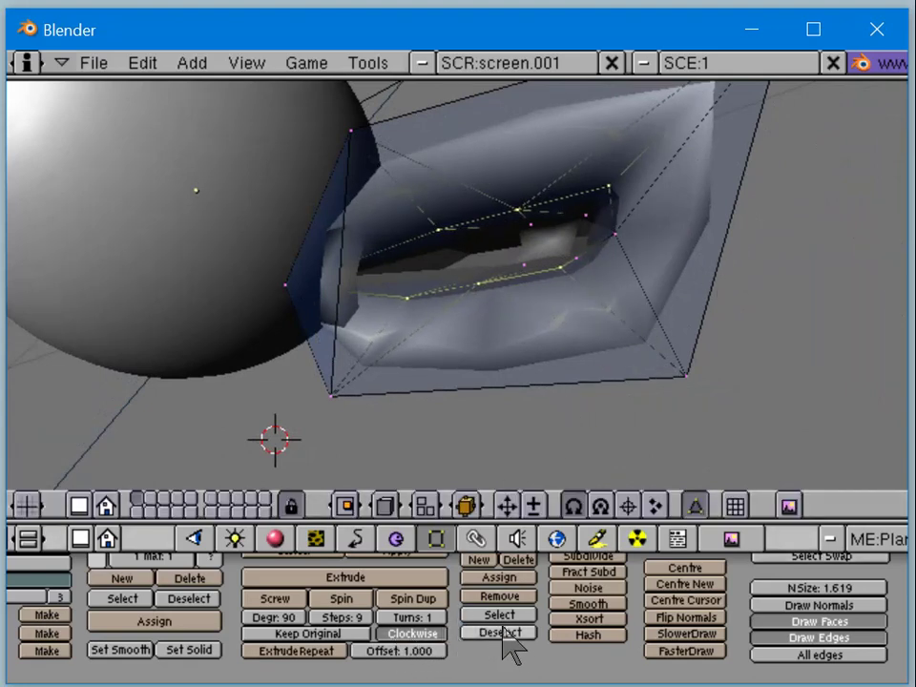
Step: Smooth the six prong-base vertices three times and move them back out toward the hollow's opening
left_click(565, 608)
left_click(561, 609)
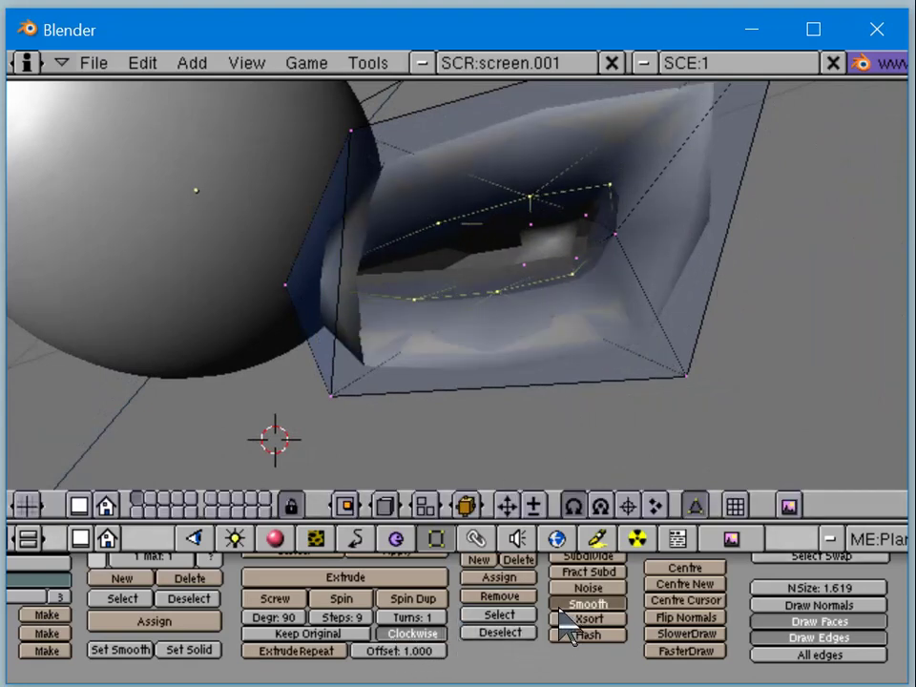
left_click(559, 611)
middle_click_drag(650, 333, 541, 353)
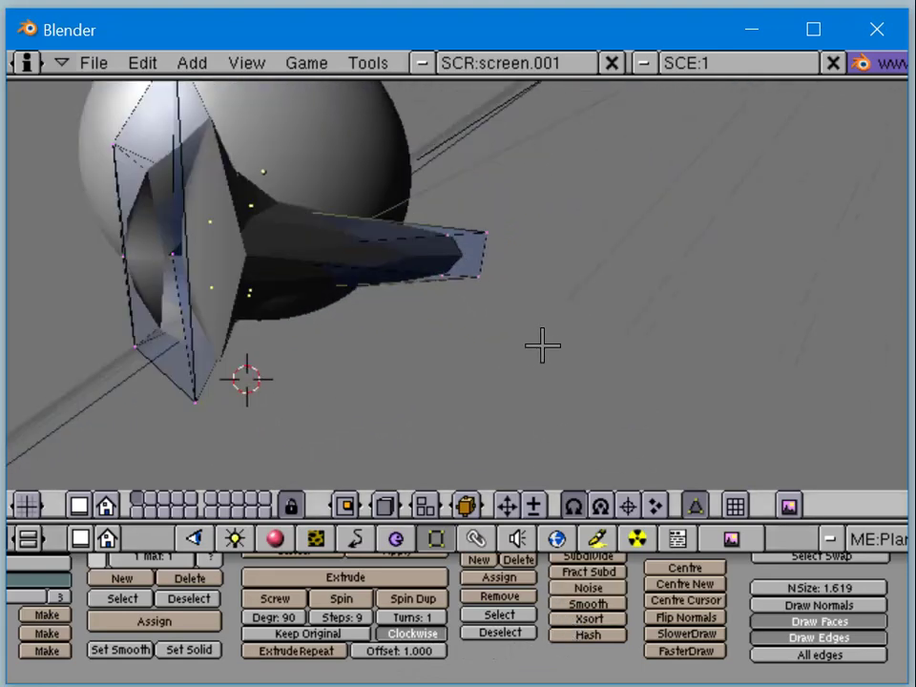
key("g")
left_click(461, 352)
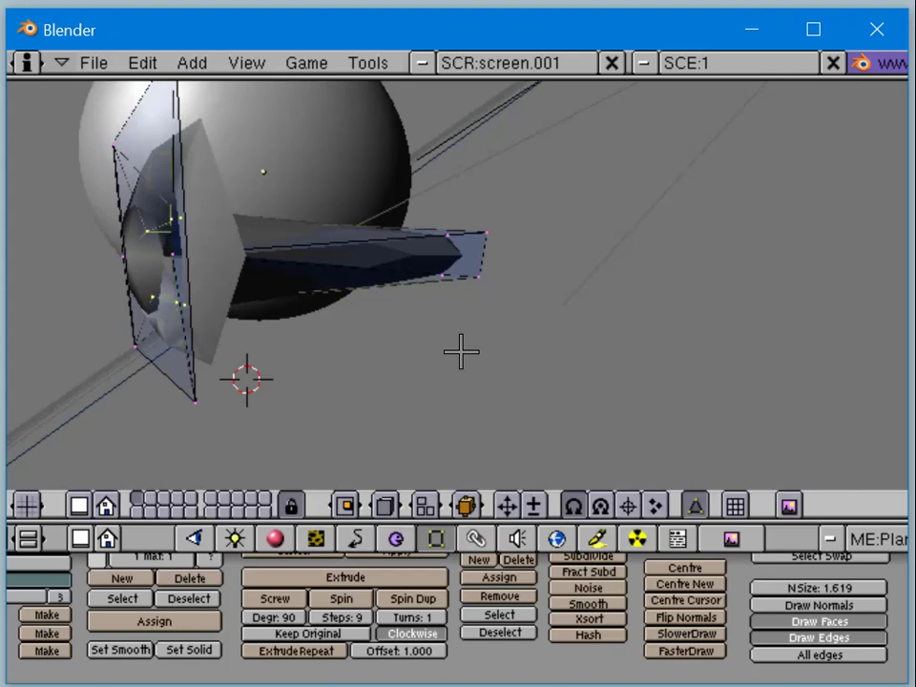
Step: Select all visible vertices of the mesh and set their faces to smooth shading
key("a")
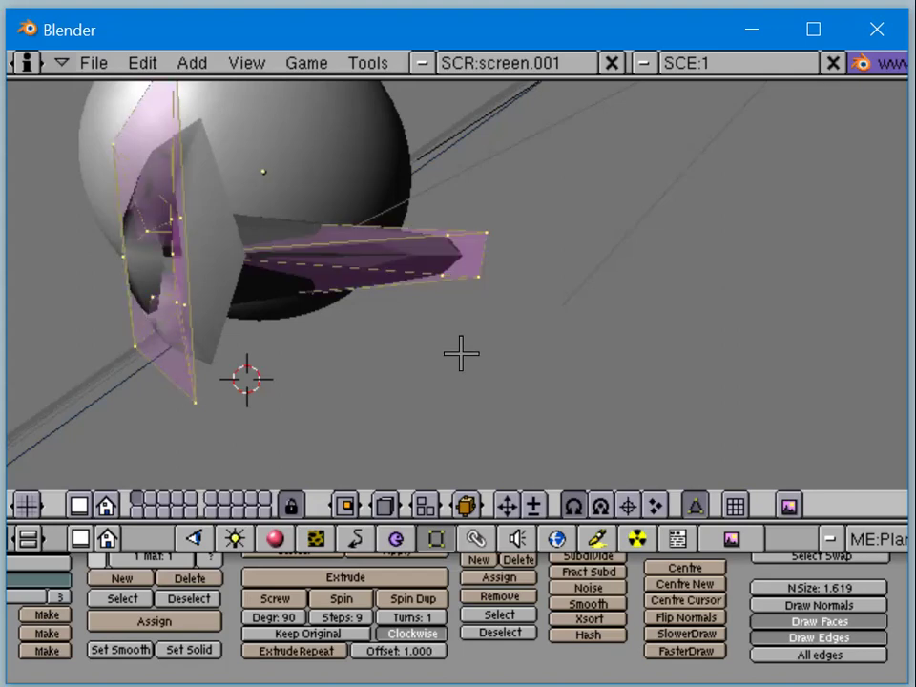
left_click(143, 659)
mouse_move(218, 409)
middle_mouse_down()
mouse_move(349, 417)
mouse_move(433, 339)
middle_mouse_up()
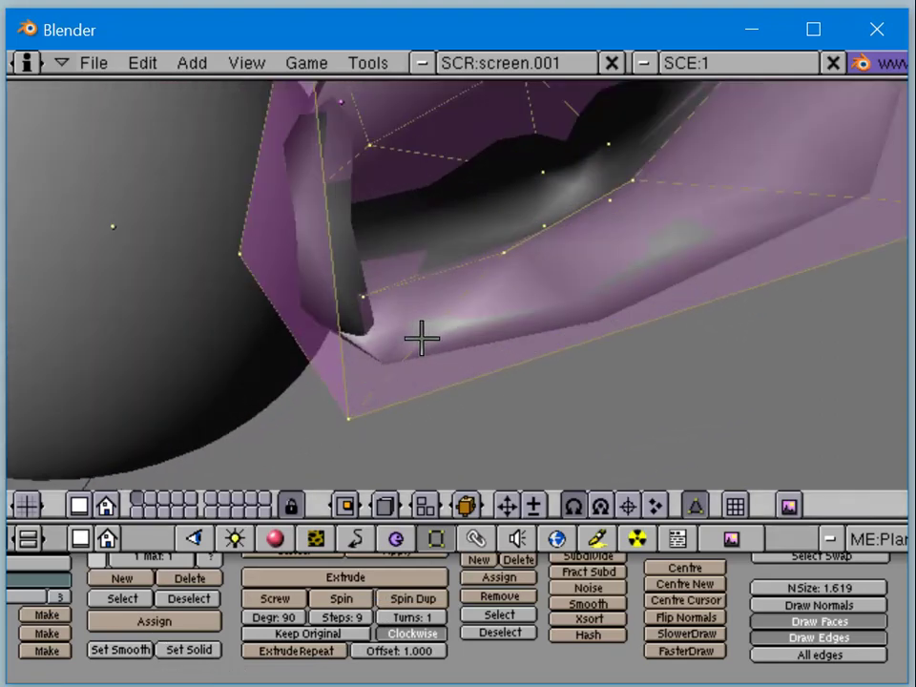
scroll(421, 338, "down", 3)
key("g")
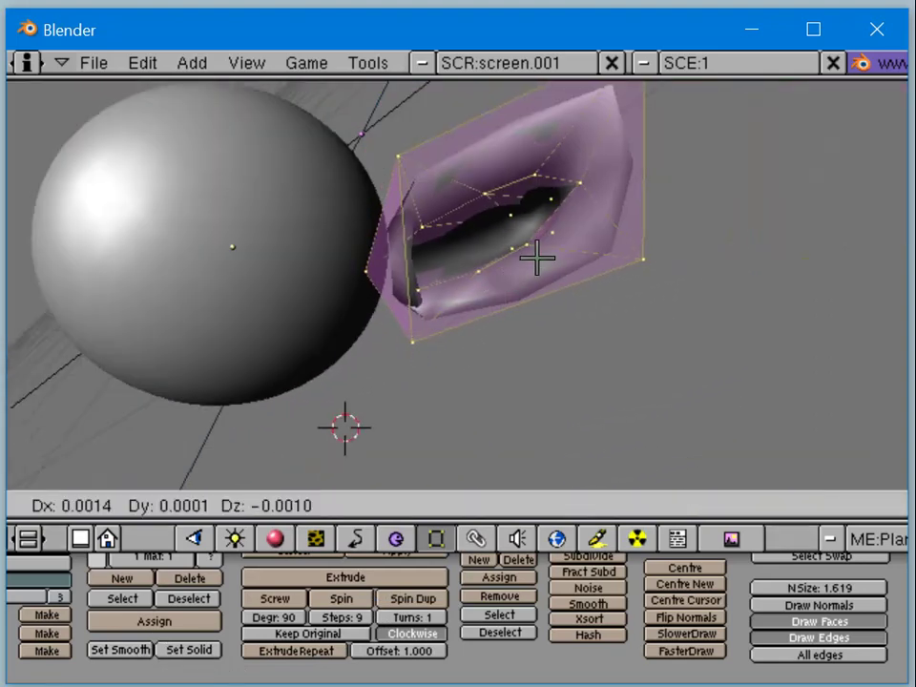
key("Escape")
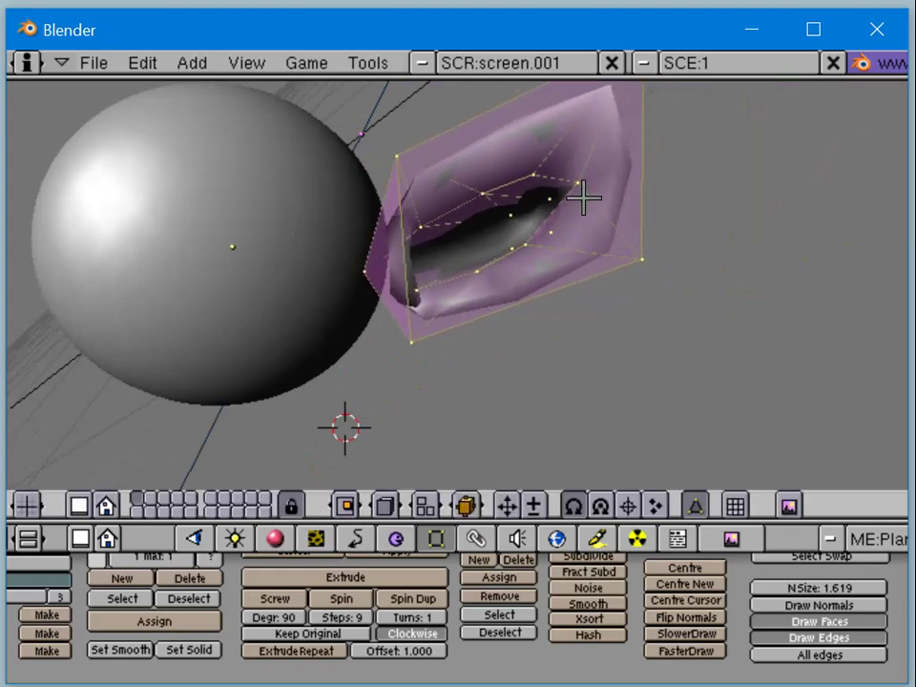
Step: Select only the three vertices along the lower edge of the prong's base and scale them closer together
key("a")
right_click(535, 184)
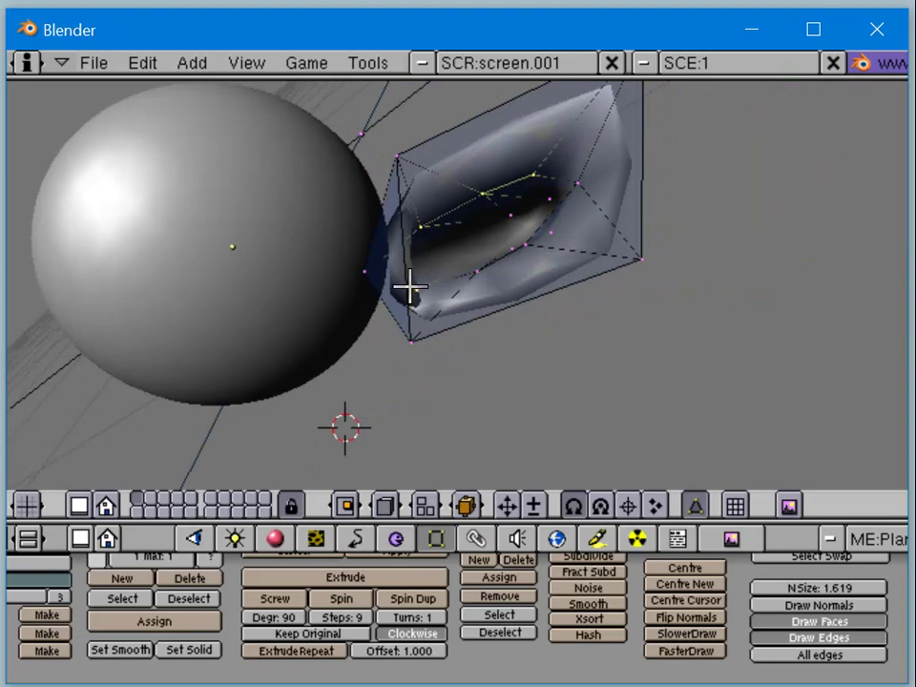
right_click(477, 275, "shift")
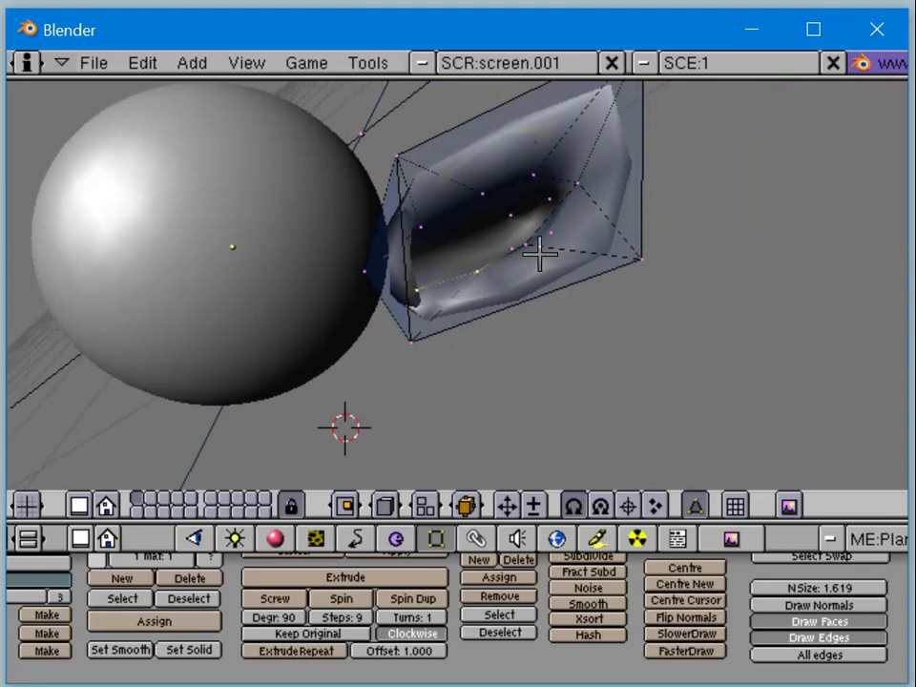
key("s")
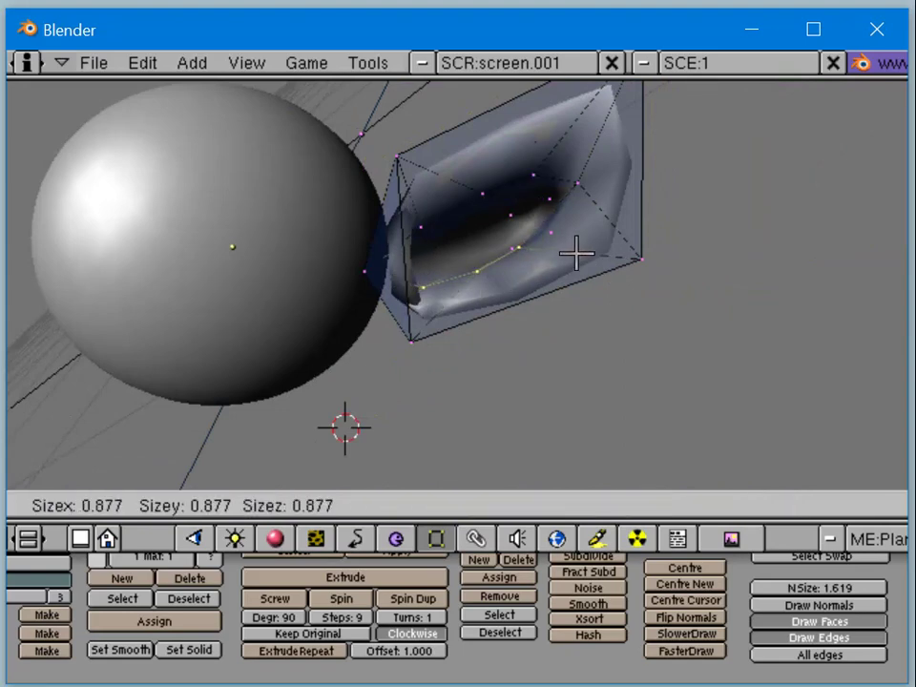
left_click(543, 269)
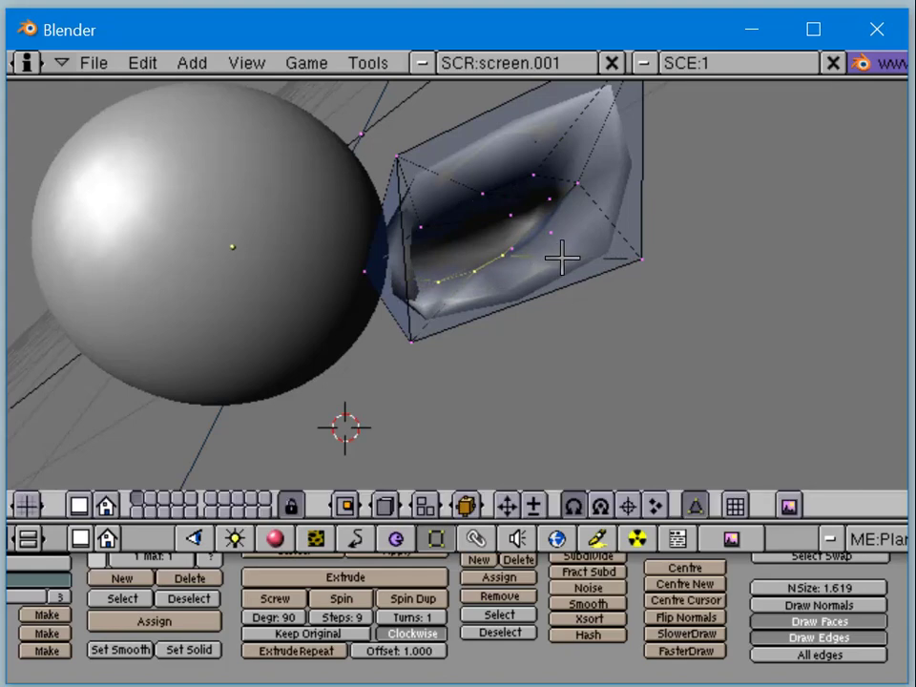
Step: Move the three lower-edge vertices of the prong's base toward the hollow's opening
key("g")
left_click(629, 217)
middle_click_drag(630, 217, 490, 286)
key("g")
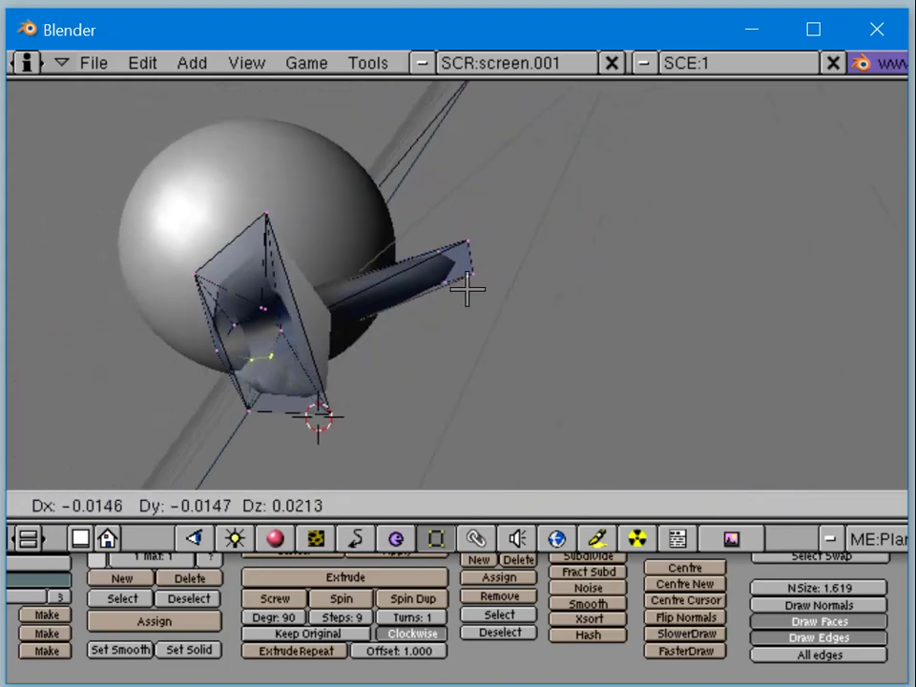
left_click(467, 289)
Step: Select the three upper-edge vertices of the prong's base, move them toward the hollow's opening, and align them above the lower three
middle_click_drag(282, 310, 470, 277)
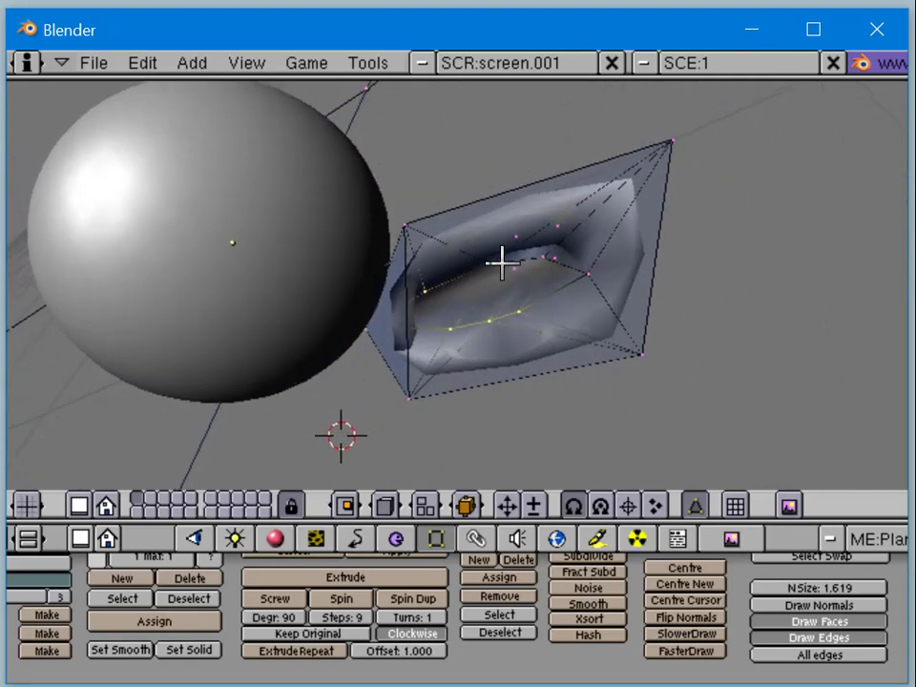
key("ctrl+z")
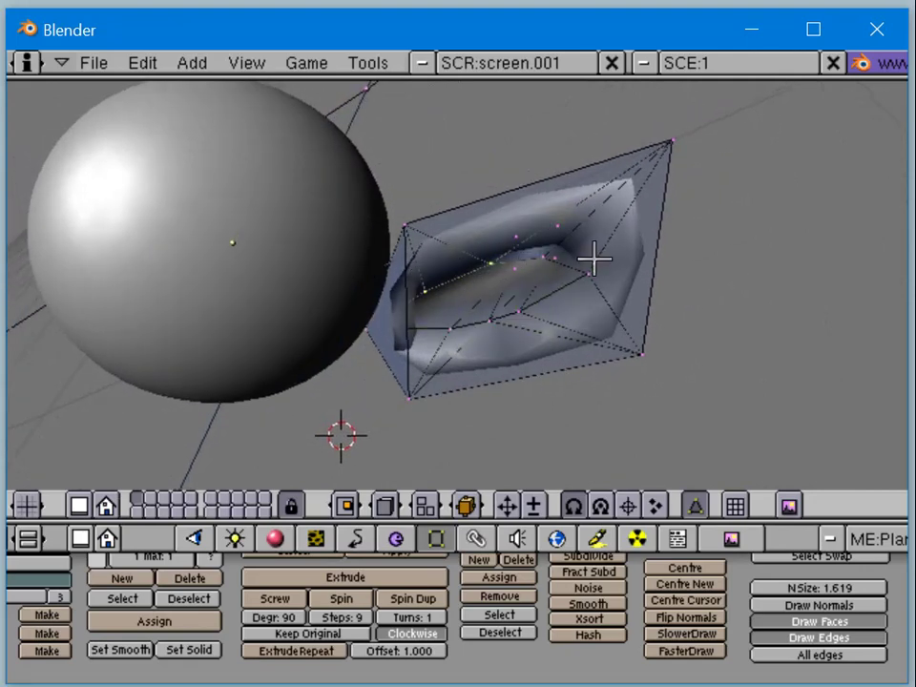
middle_click_drag(594, 259, 468, 257)
key("g")
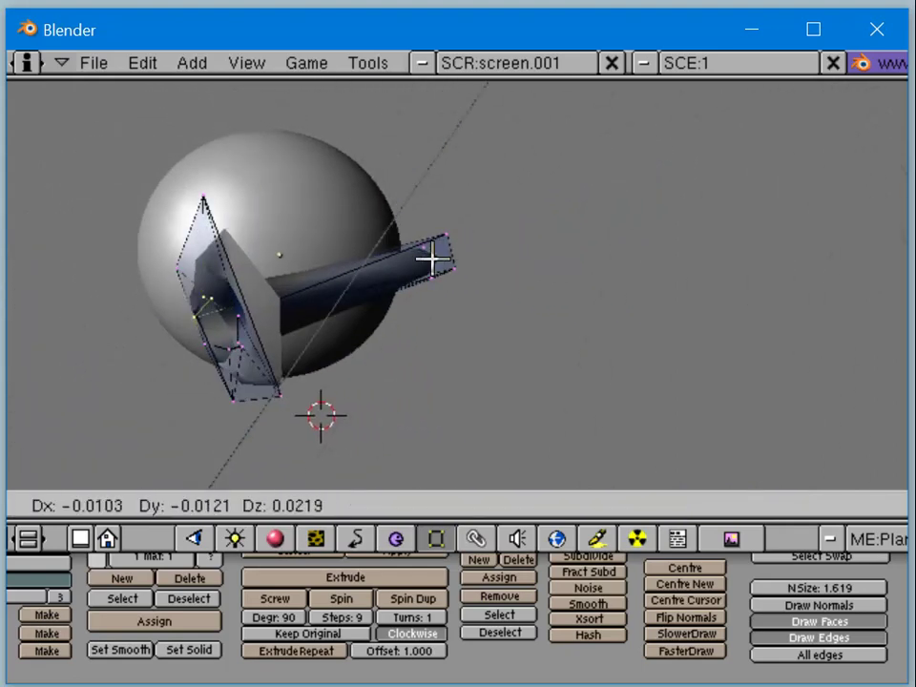
left_click(431, 259)
middle_click_drag(321, 293, 504, 274)
key("g")
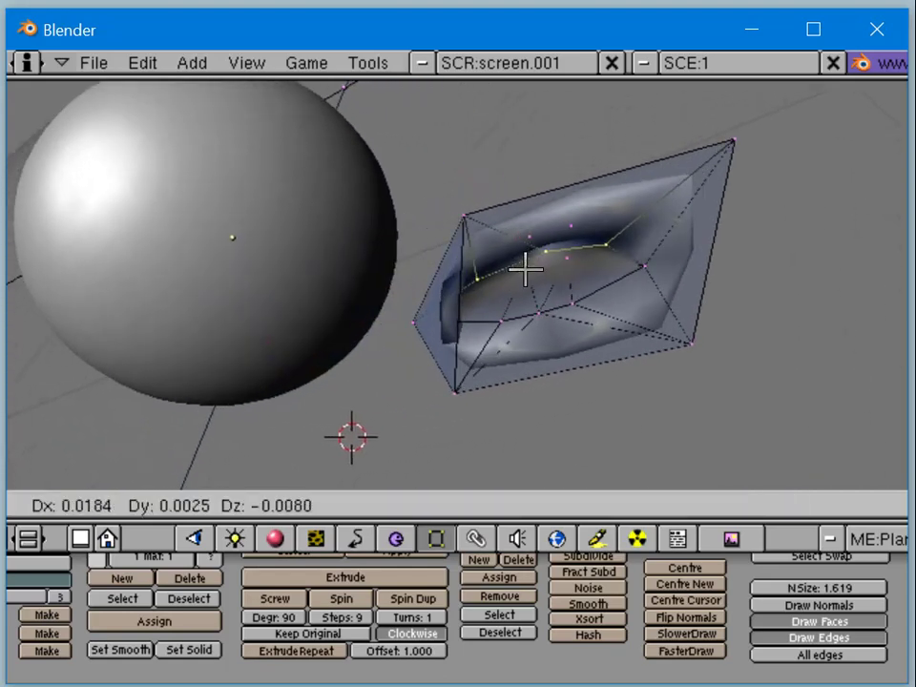
left_click(526, 271)
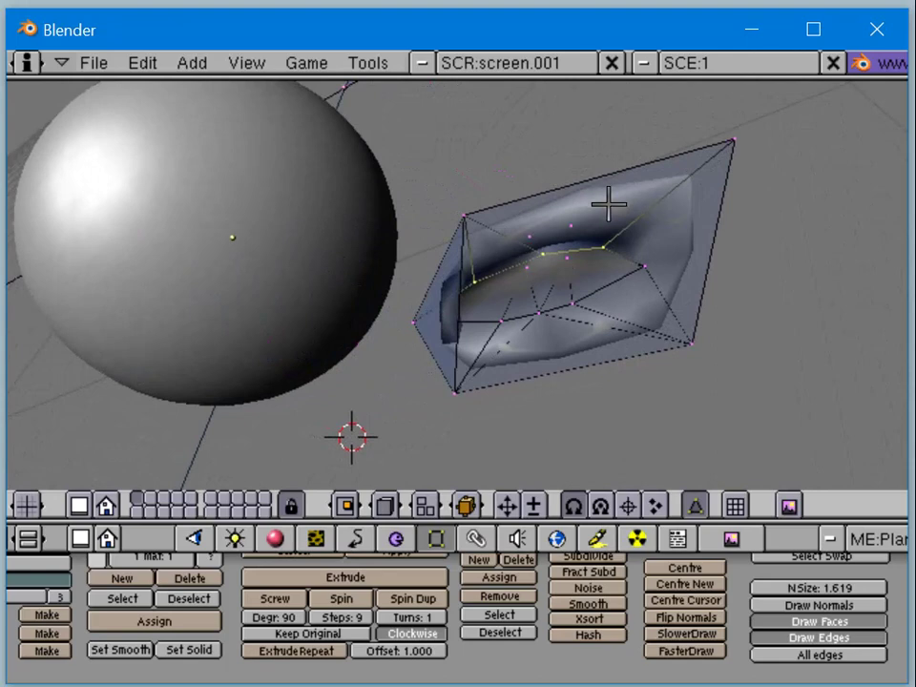
Step: Leave edit mode to examine the shaded hollow within the whole mesh, and resume editing
key("Tab")
middle_click_drag(658, 272, 542, 254)
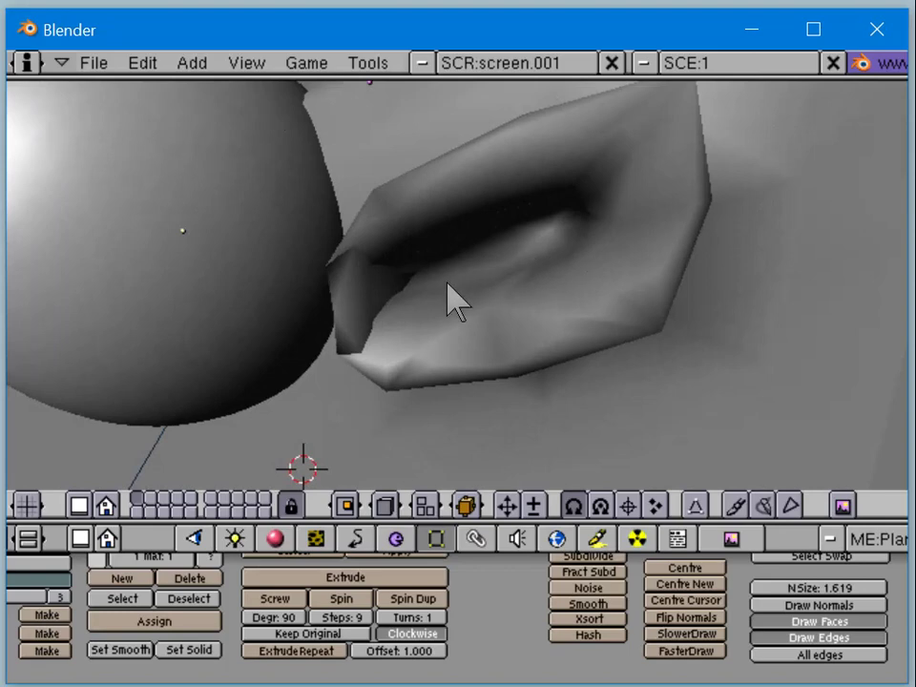
key("Tab")
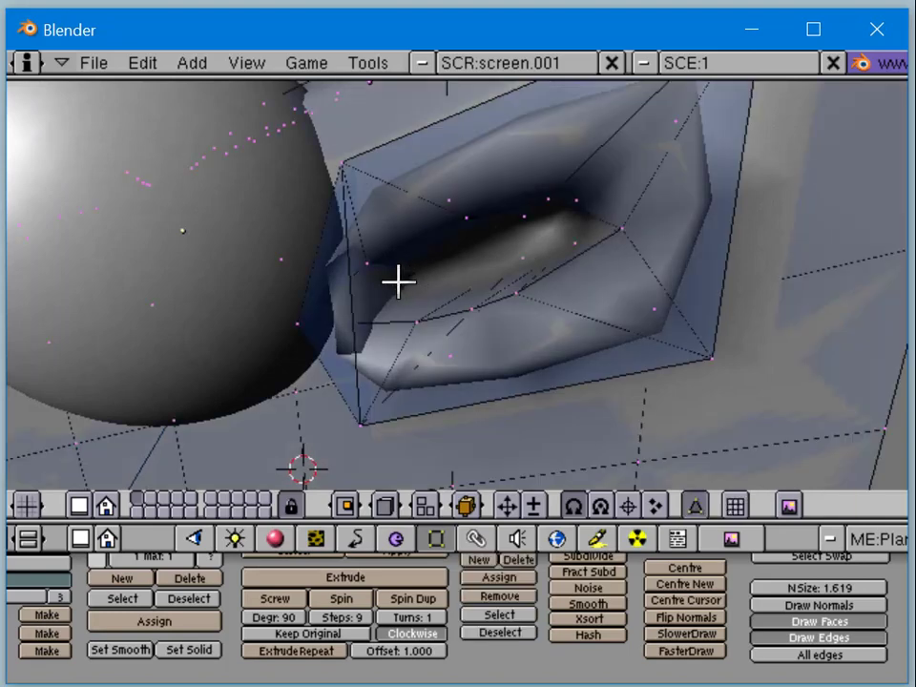
Step: Move the hollow's rim vertex nearest the sphere inward, placing it beside the lower edge of the opening
middle_click_drag(398, 282, 441, 279)
right_click(390, 299)
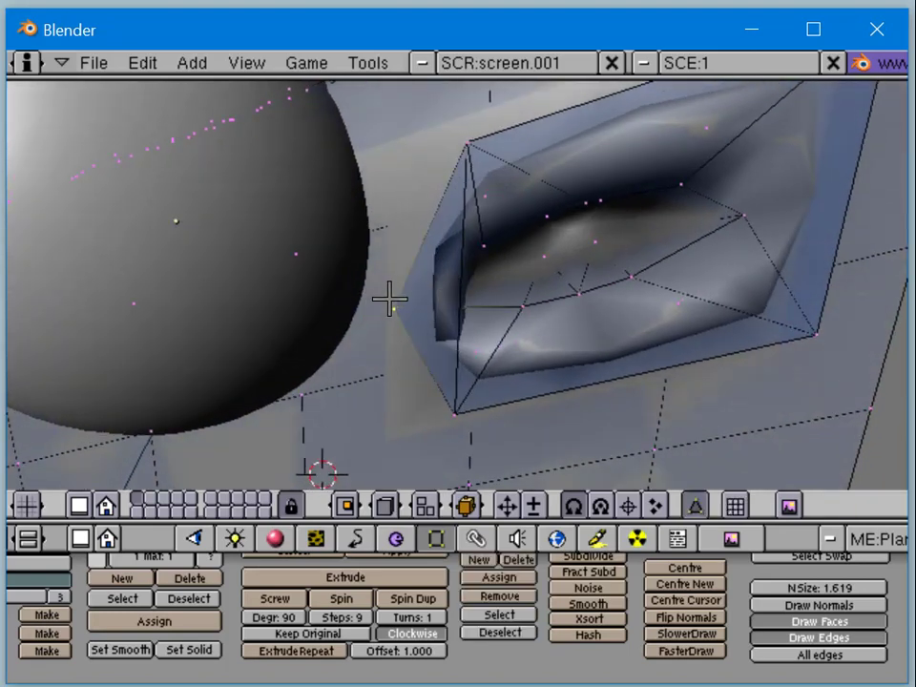
key("g")
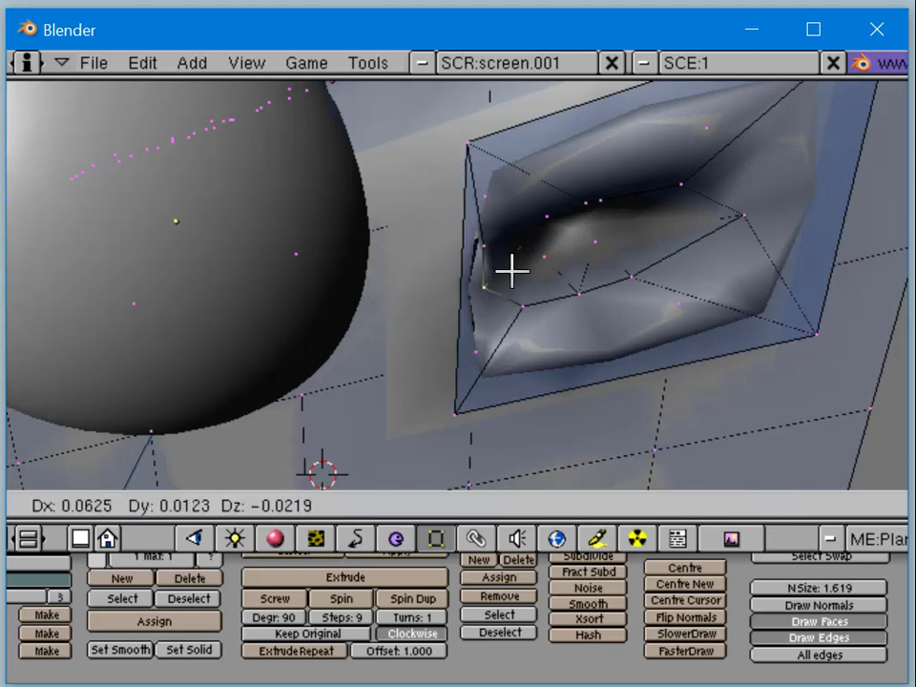
left_click(527, 264)
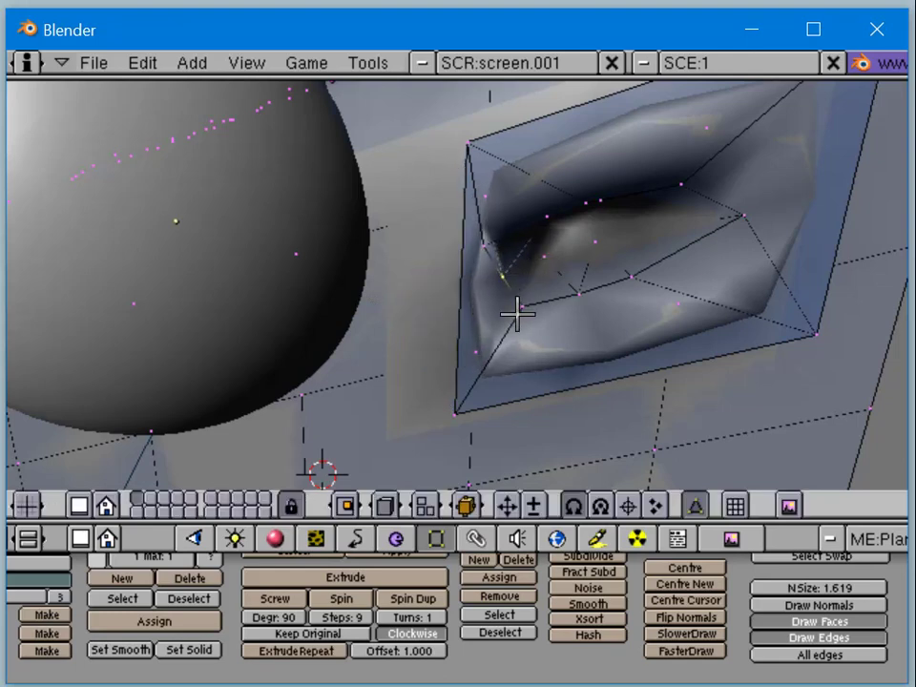
Step: Shift the three vertices along the hollow's lower rim individually away from the sphere to even out their spacing
key("g")
key("g")
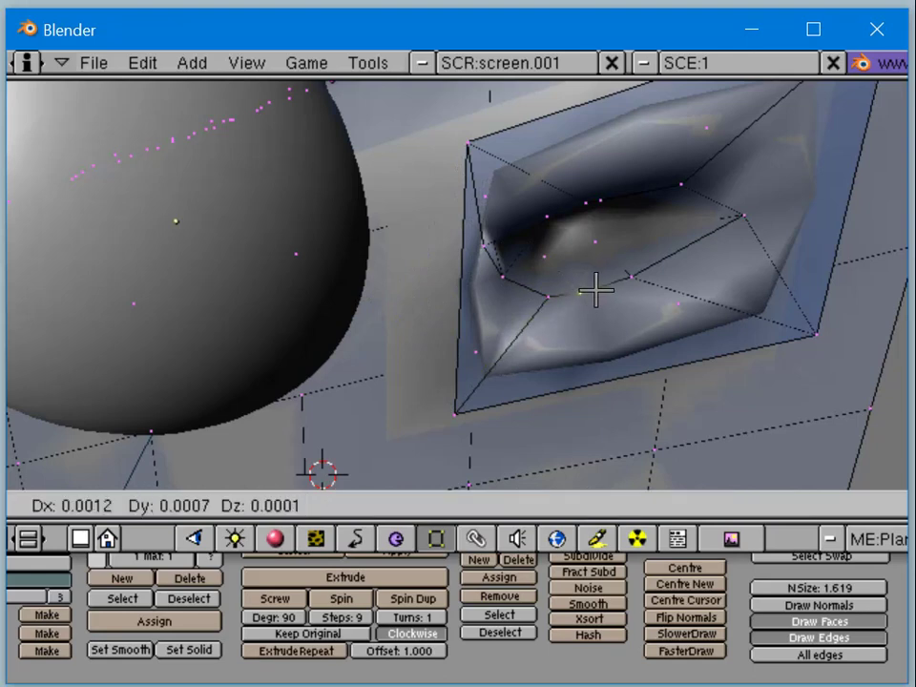
left_click(600, 288)
right_click(649, 272)
key("g")
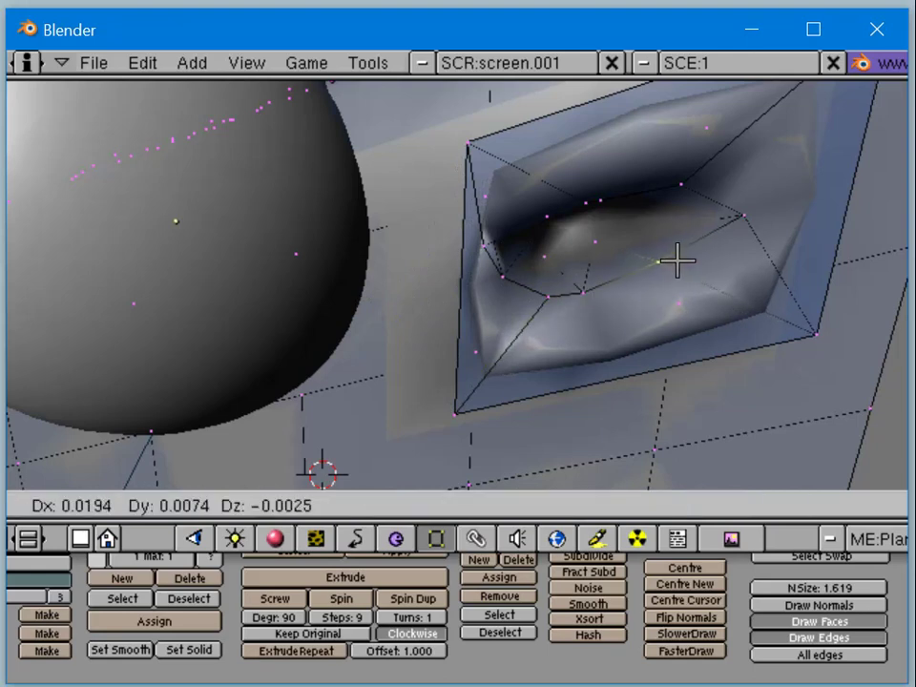
left_click(685, 258)
Step: Move the prong's upper vertex nearest the sphere outward, toward the hollow's upper rim
right_click(549, 200)
key("g")
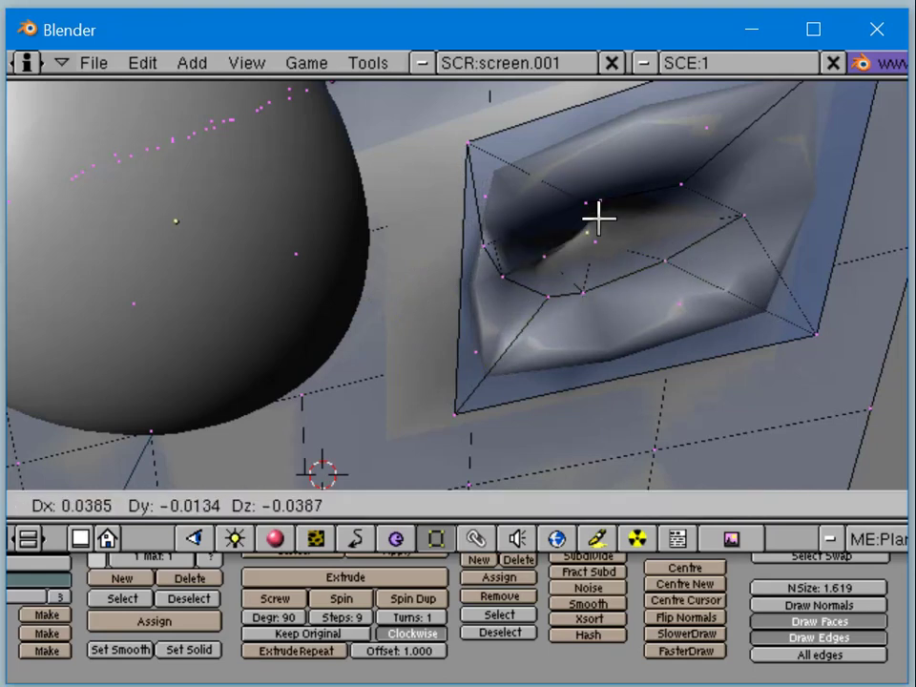
left_click(520, 191)
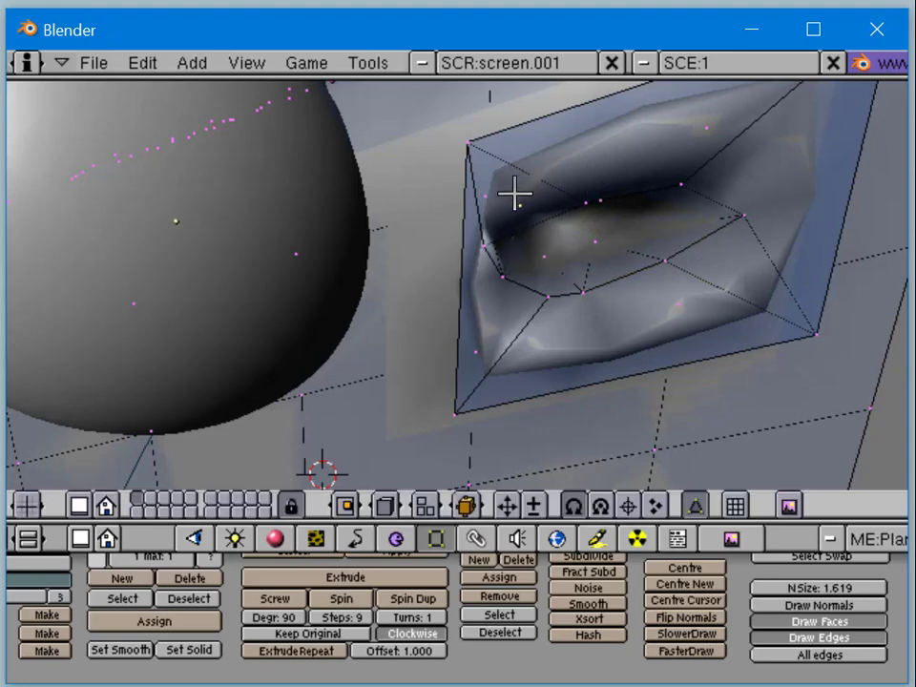
left_click(567, 195)
Step: Move the upper rim vertex nearest the sphere inward and shift the next two upper rim vertices away from the sphere
middle_click_drag(584, 209, 650, 212)
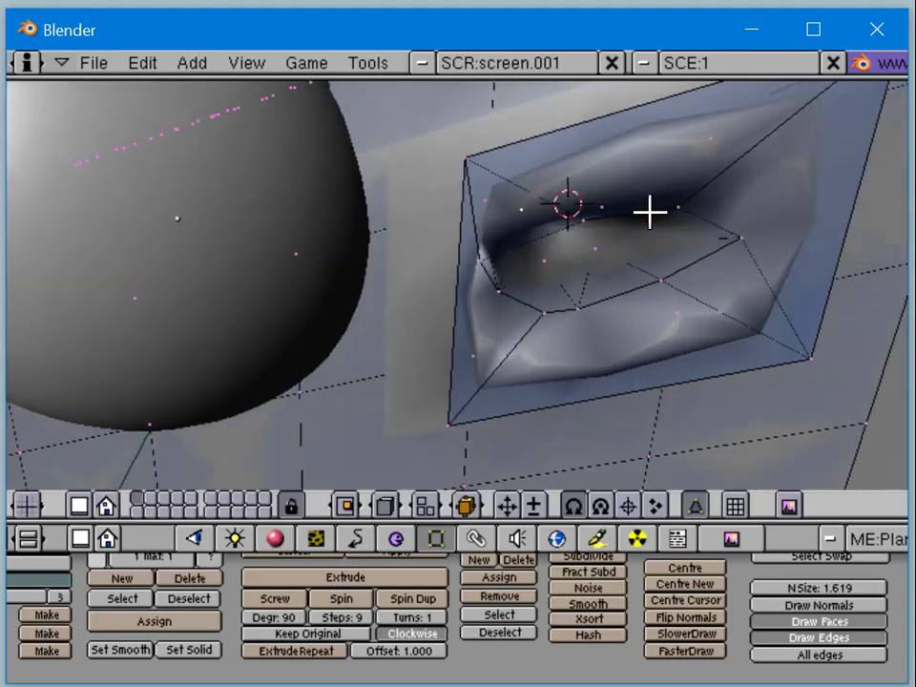
right_click(546, 254)
key("g")
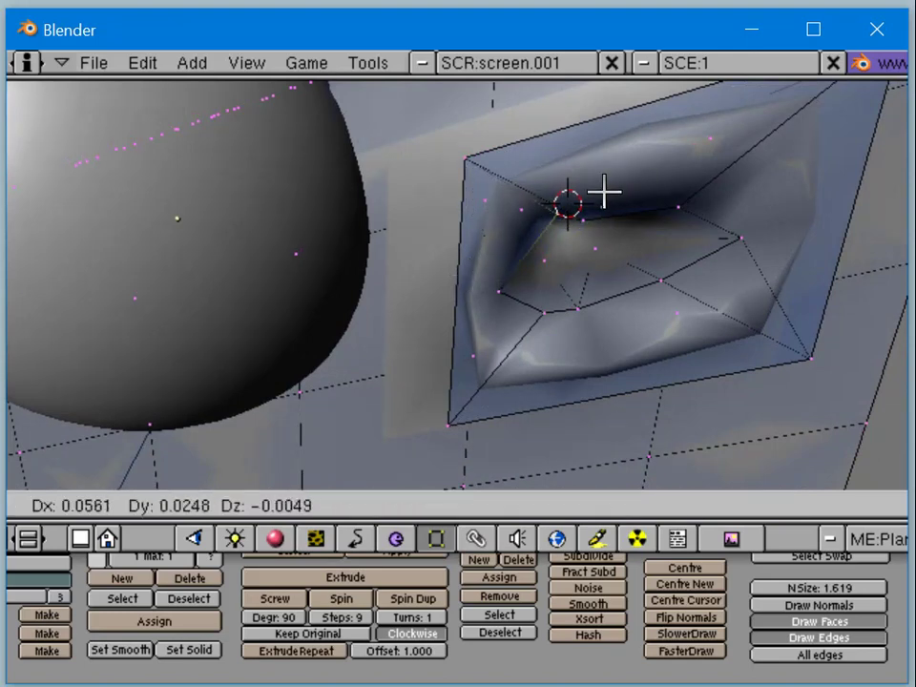
left_click(596, 212)
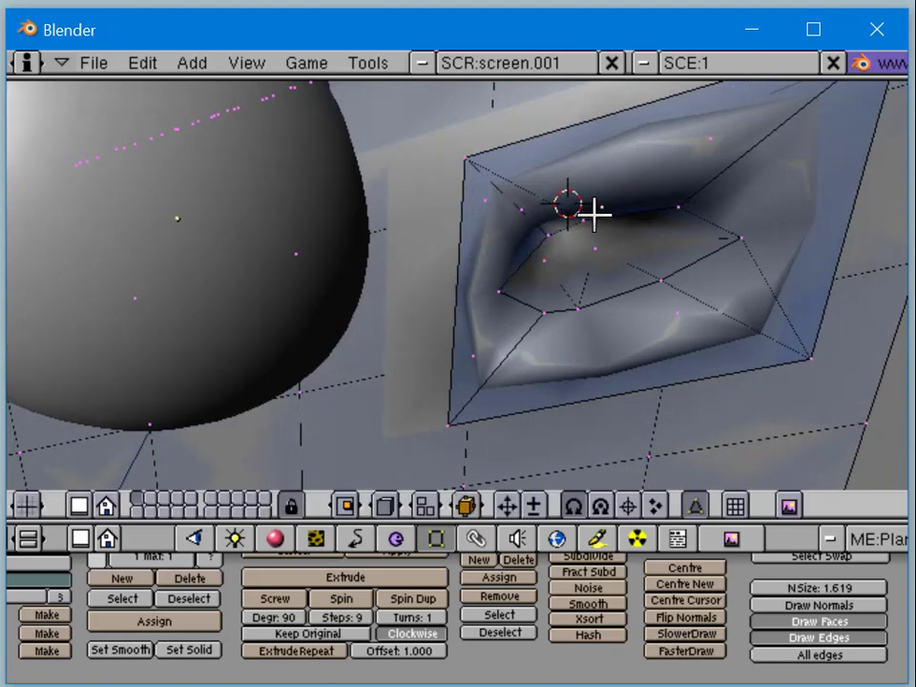
key("g")
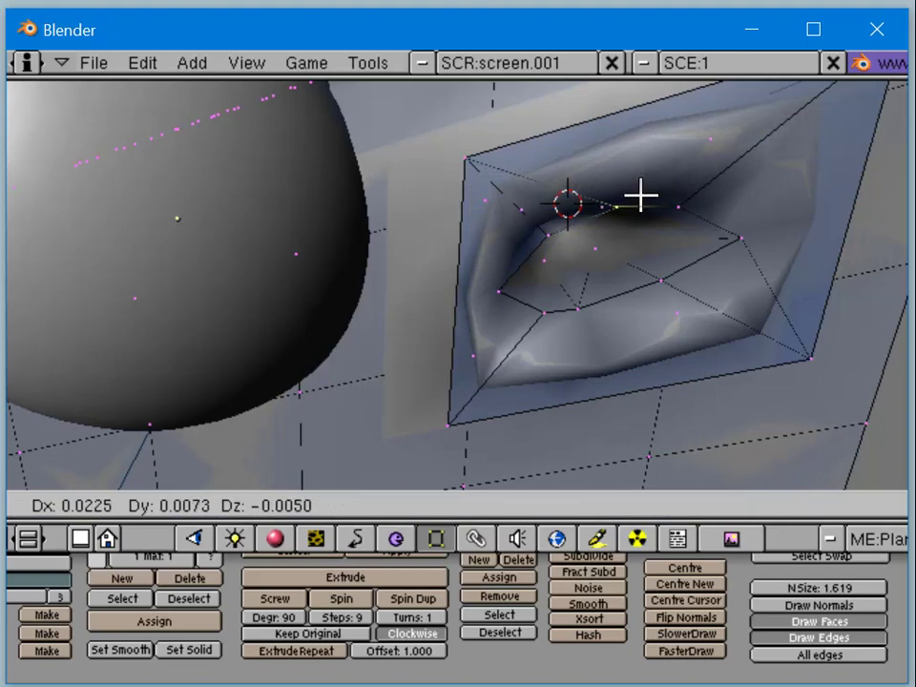
left_click(670, 198)
key("g")
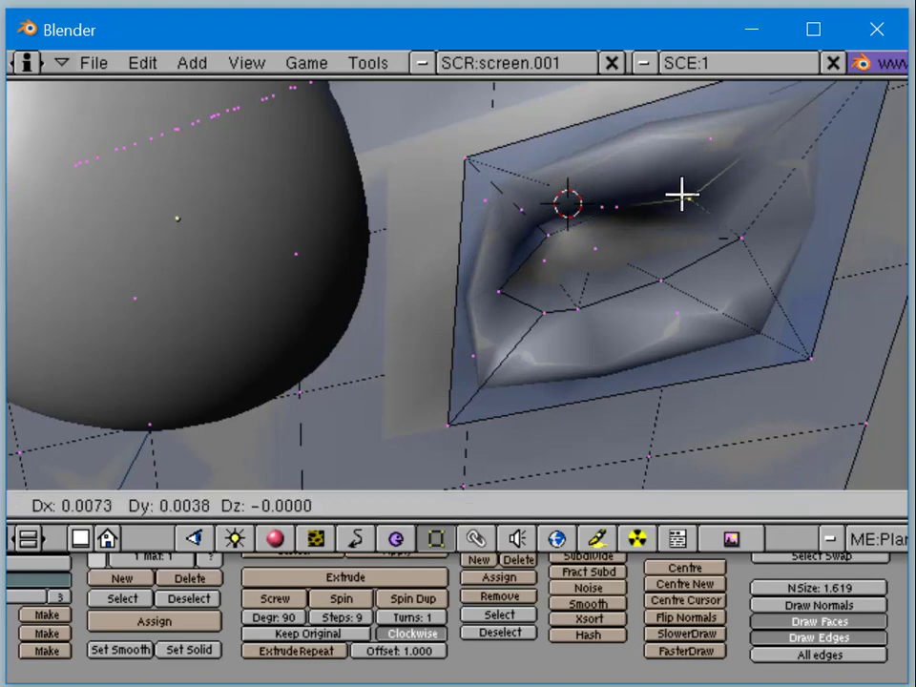
left_click(681, 197)
Step: Select the displaced rim vertex on the sphere side and reposition it from two viewing angles to line up with the opening
middle_click_drag(541, 277, 680, 222)
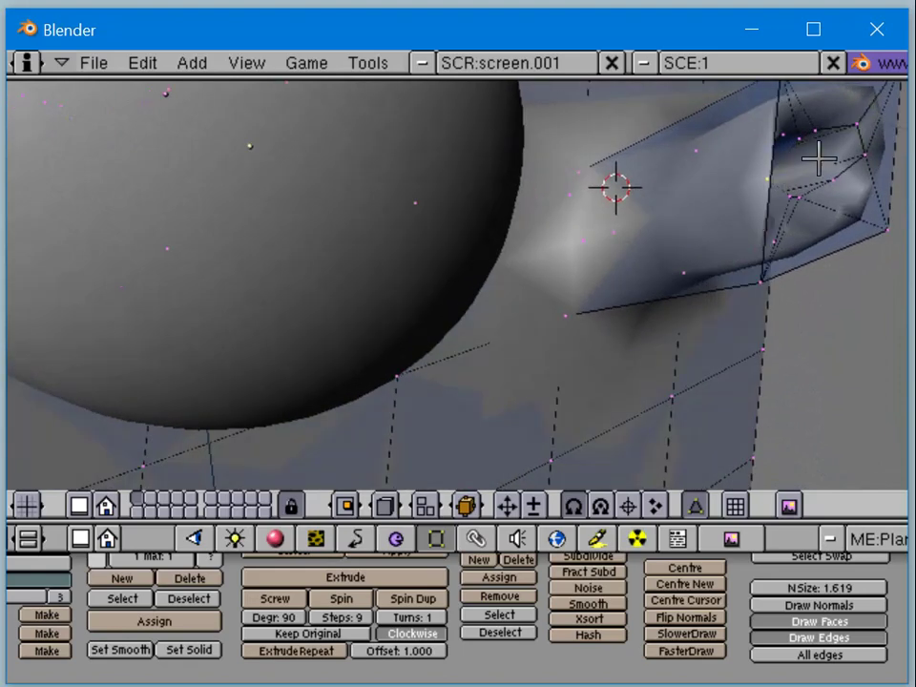
key("g")
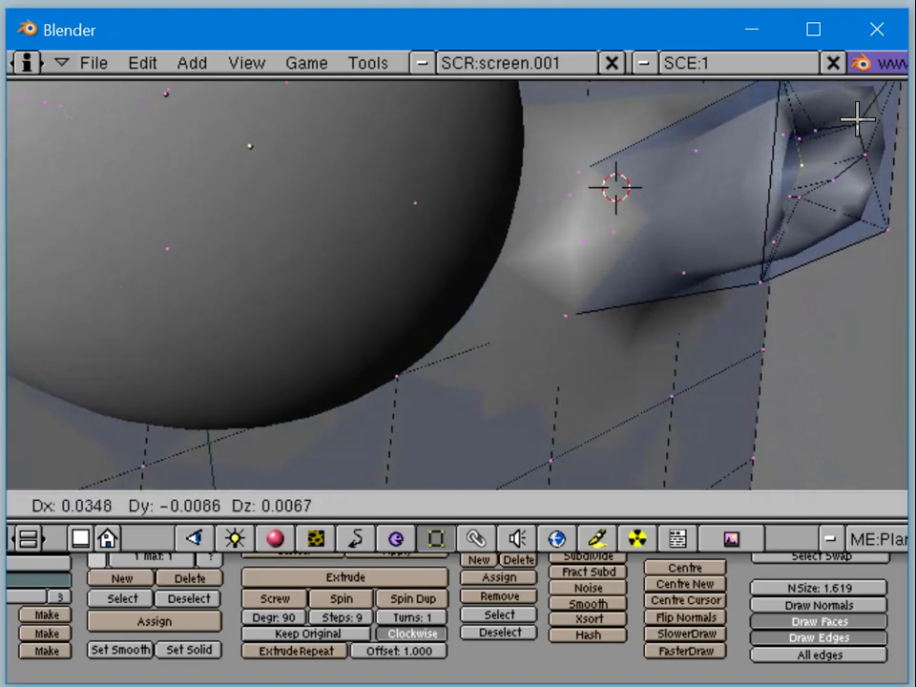
left_click(857, 119)
middle_click_drag(858, 120, 712, 180)
key("g")
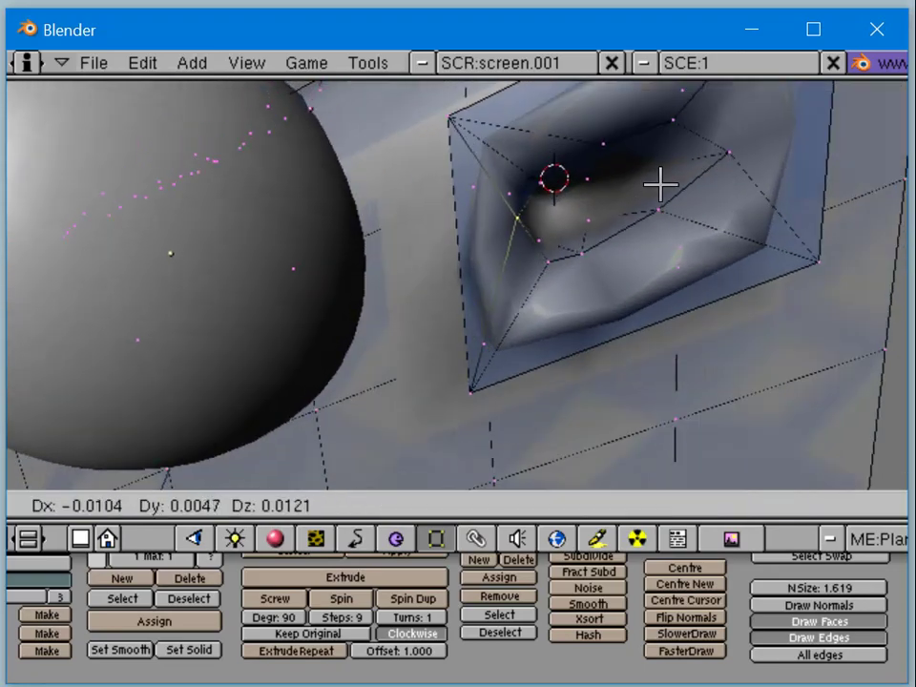
left_click(657, 191)
Step: Reposition the lower rim vertex on the sphere side and adjust the spacing of two vertices along the upper rim
key("g")
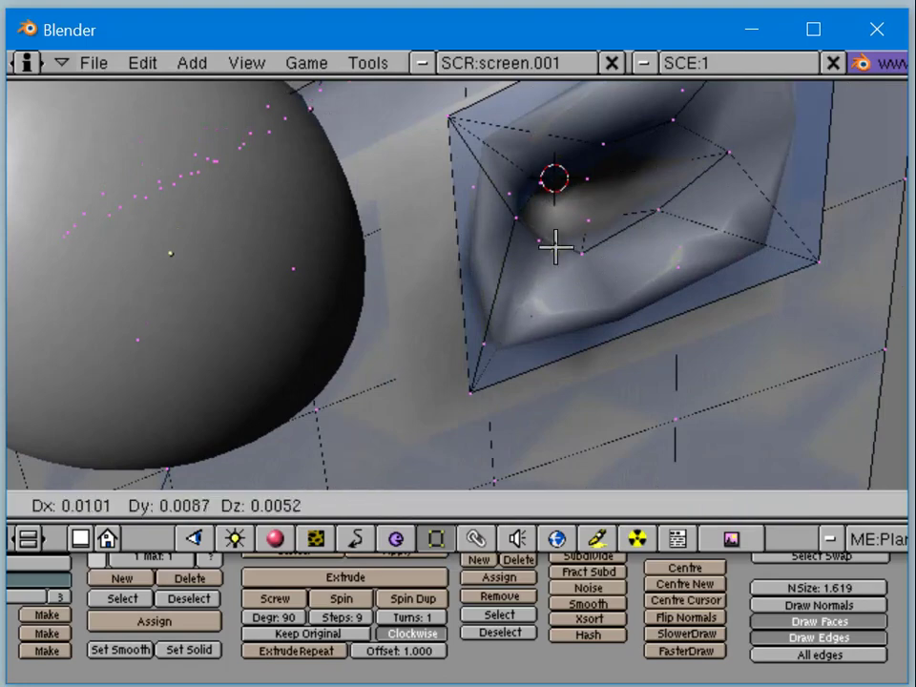
left_click(546, 254)
middle_click_drag(634, 190, 592, 247)
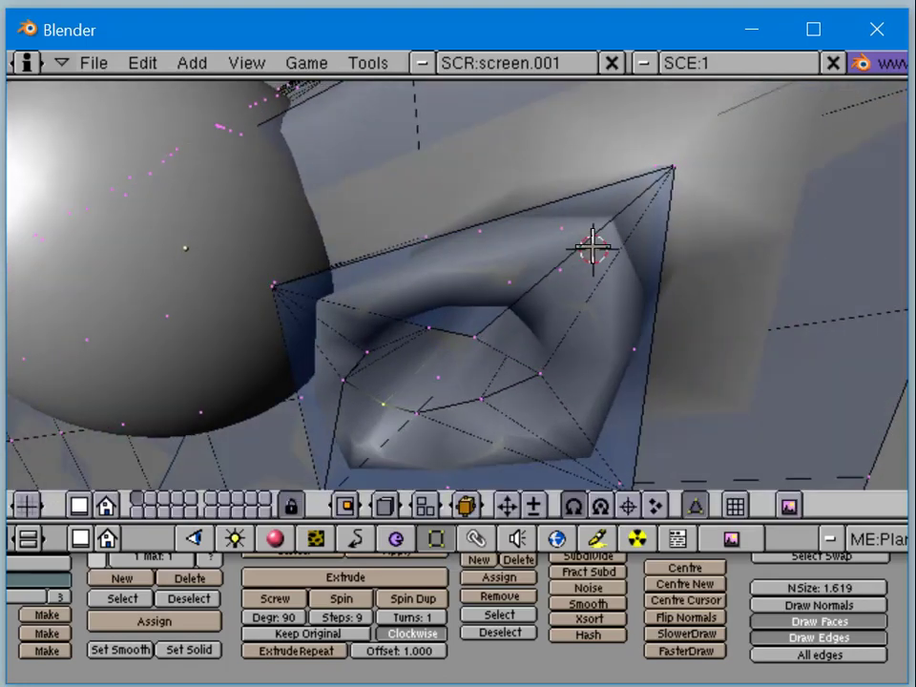
right_click(487, 324)
key("g")
left_click(505, 321)
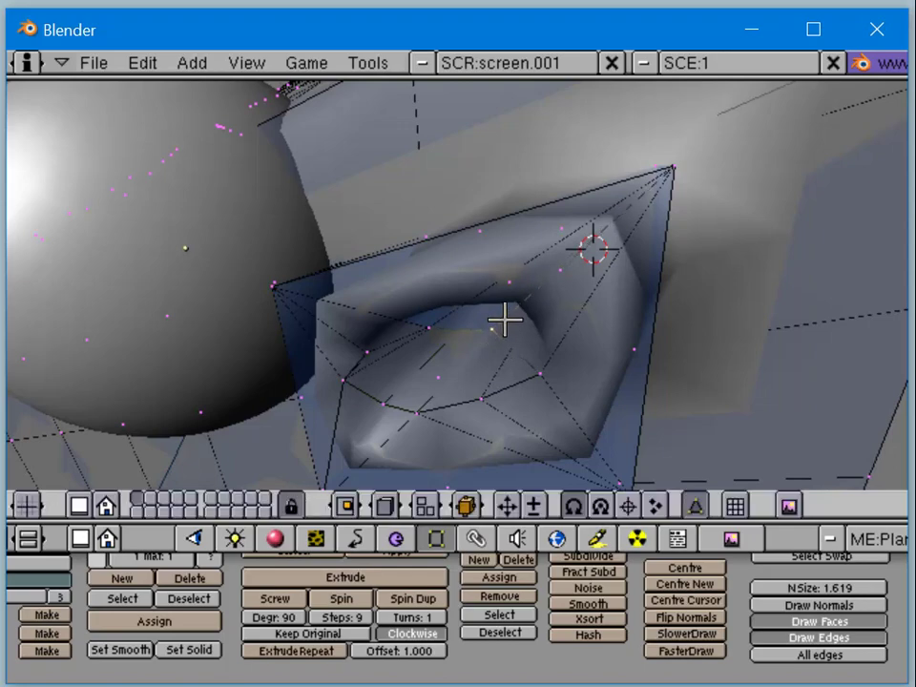
key("g")
left_click(437, 321)
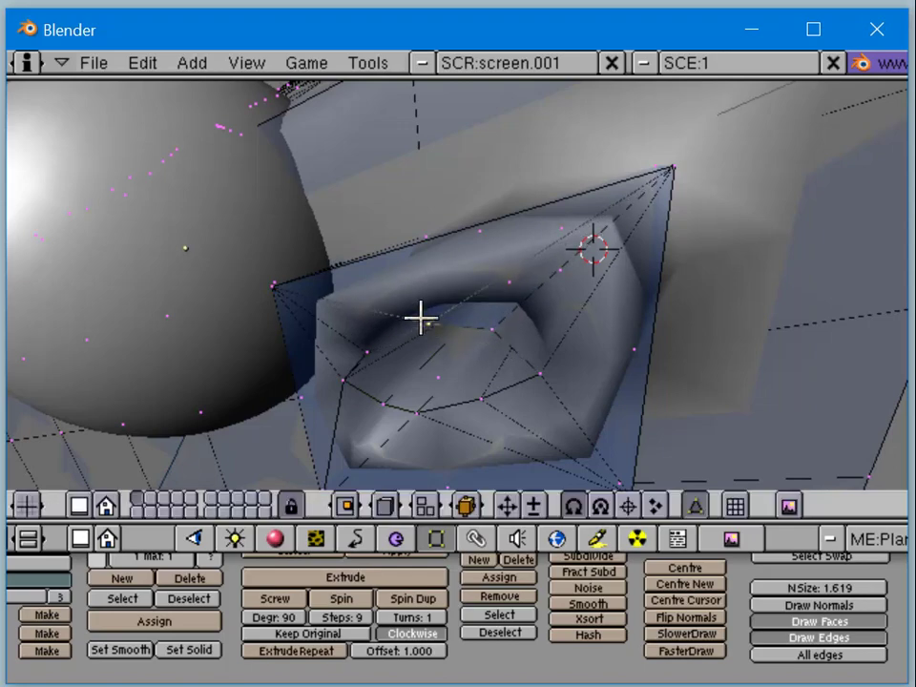
Step: Leave edit mode and examine the shading of the reshaped hollow and prong
middle_click_drag(421, 318, 571, 284)
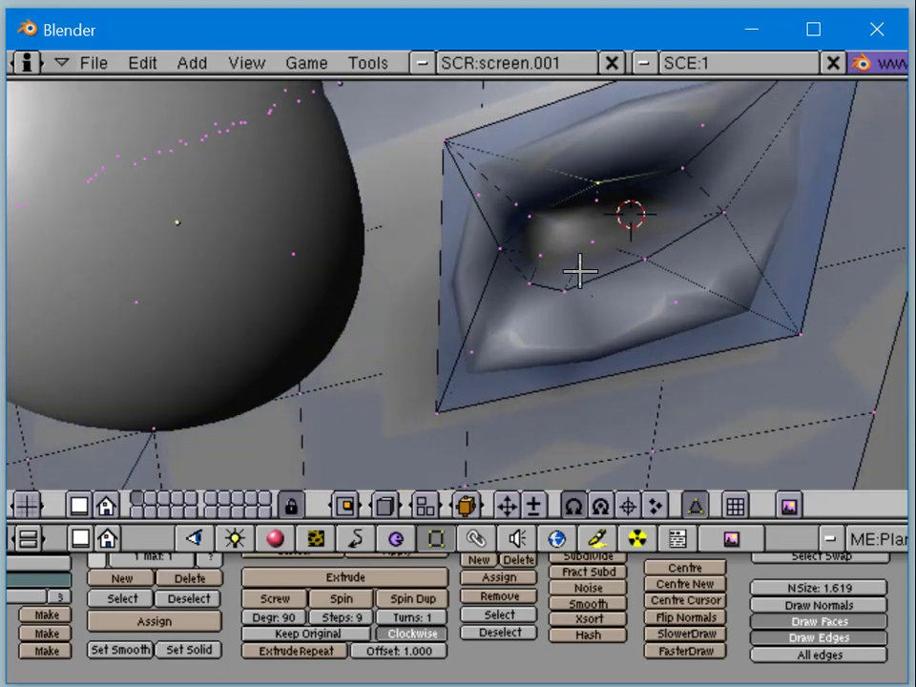
key("z")
key("z")
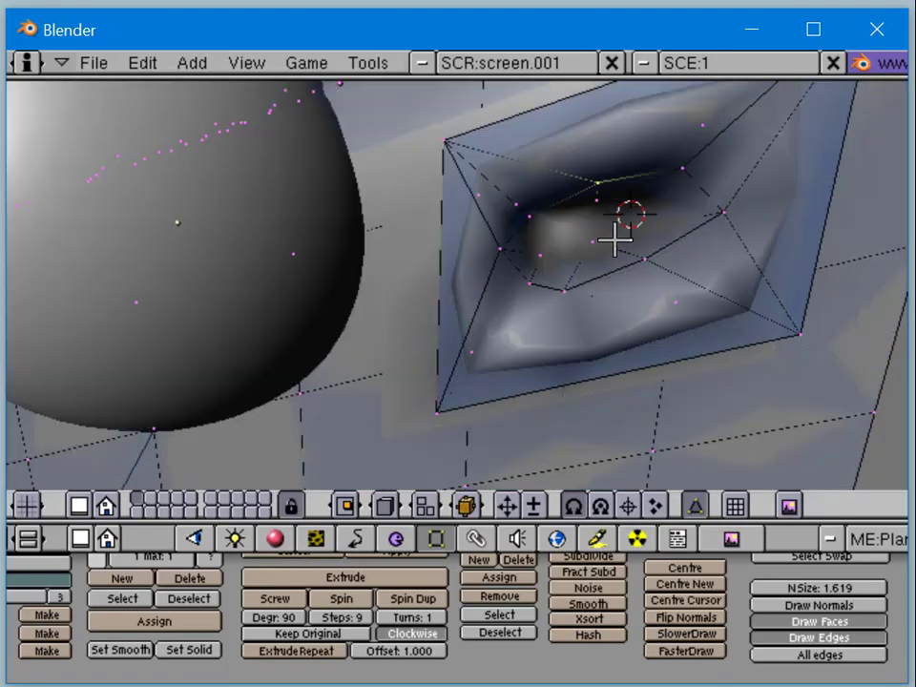
key("Tab")
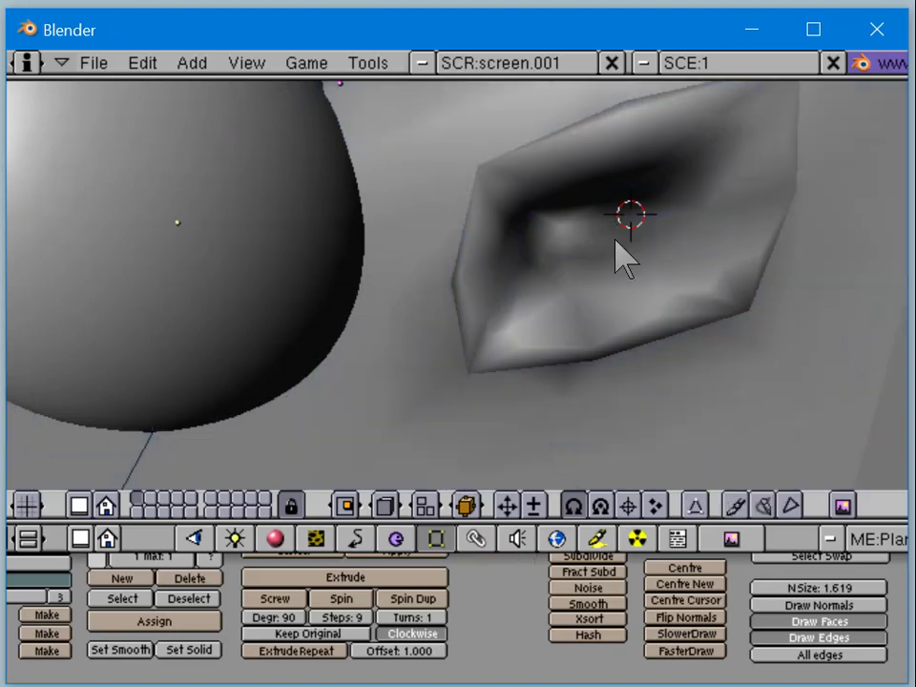
middle_click_drag(628, 266, 593, 272)
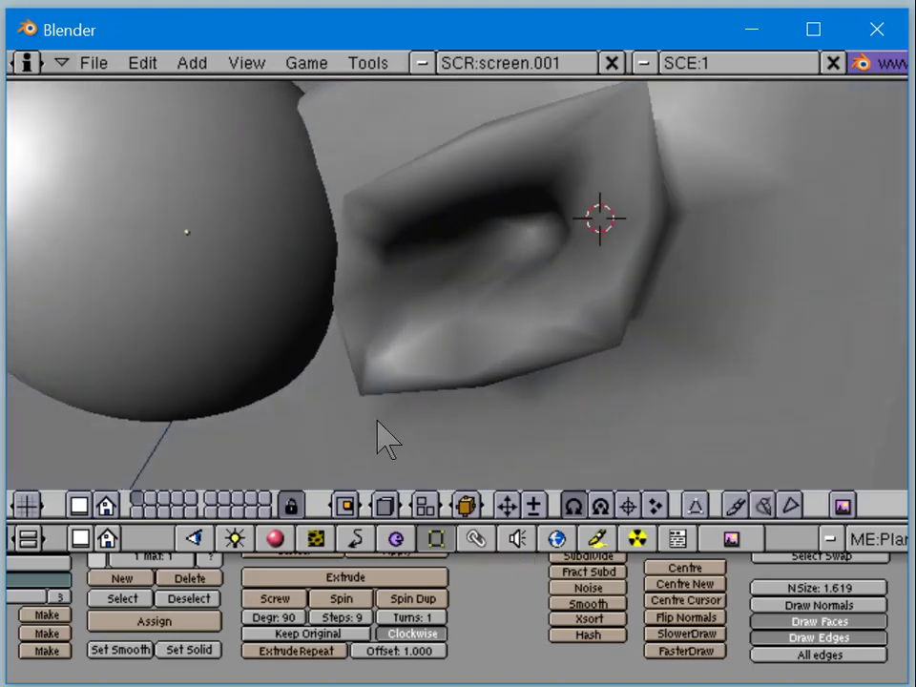
Step: Set the mesh's SubSurf level to 4 for interactive display and 2 for rendering
middle_click_drag(158, 603, 391, 630)
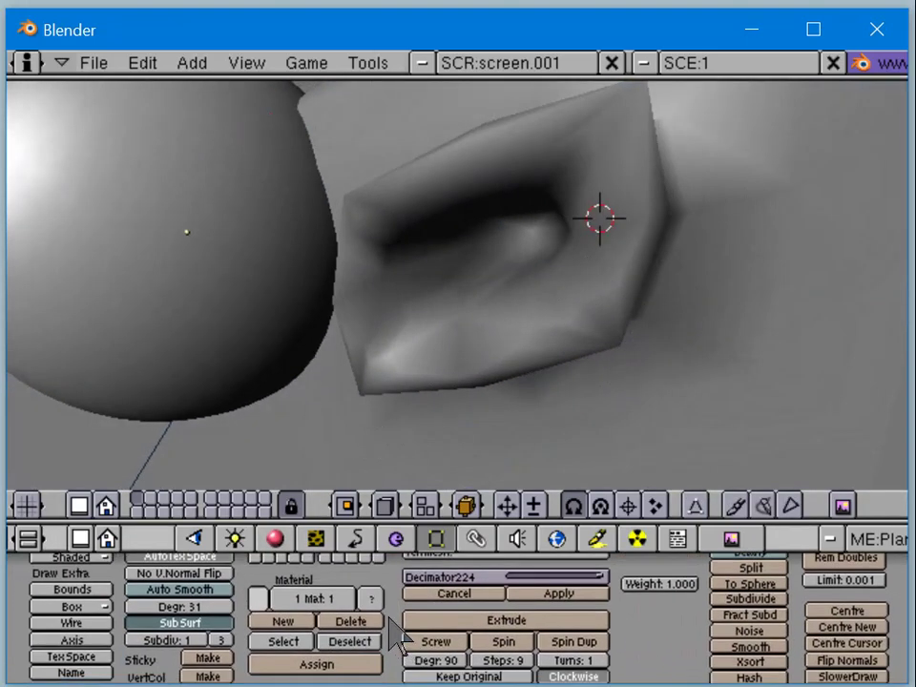
left_click(197, 642)
left_click(197, 642)
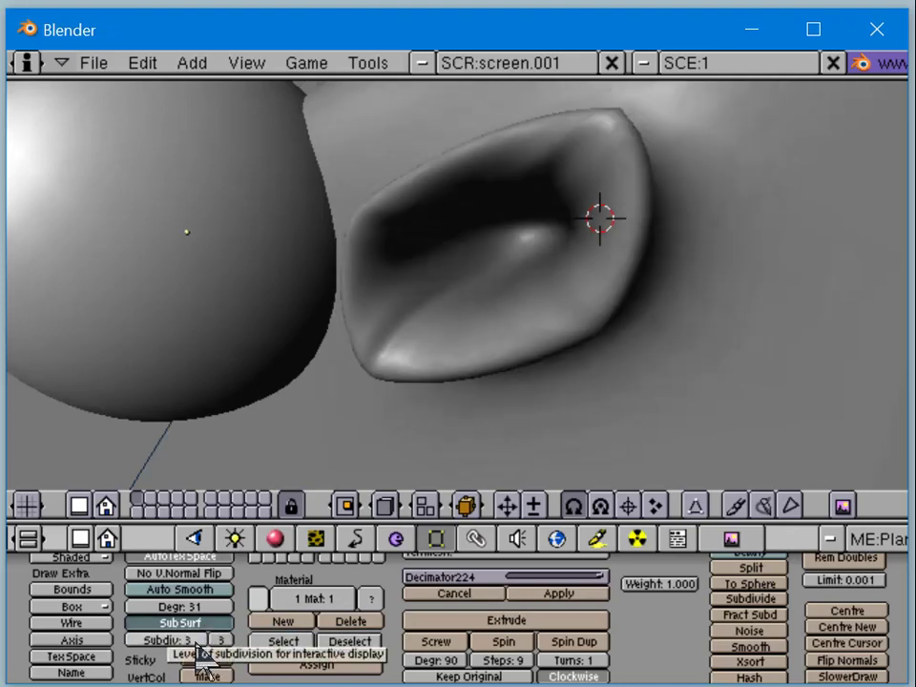
left_click(197, 645)
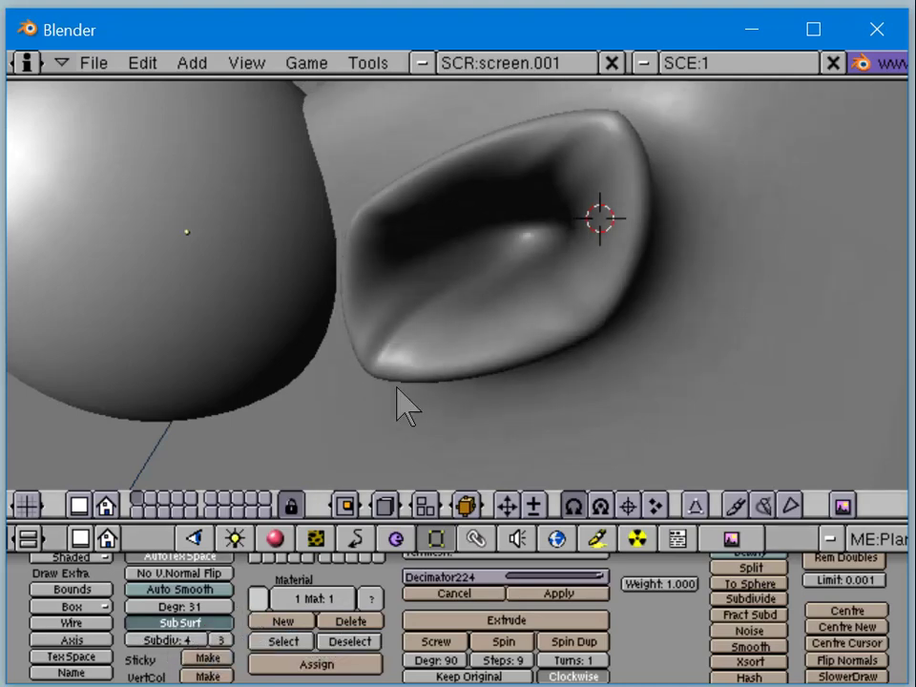
middle_click_drag(399, 405, 521, 267)
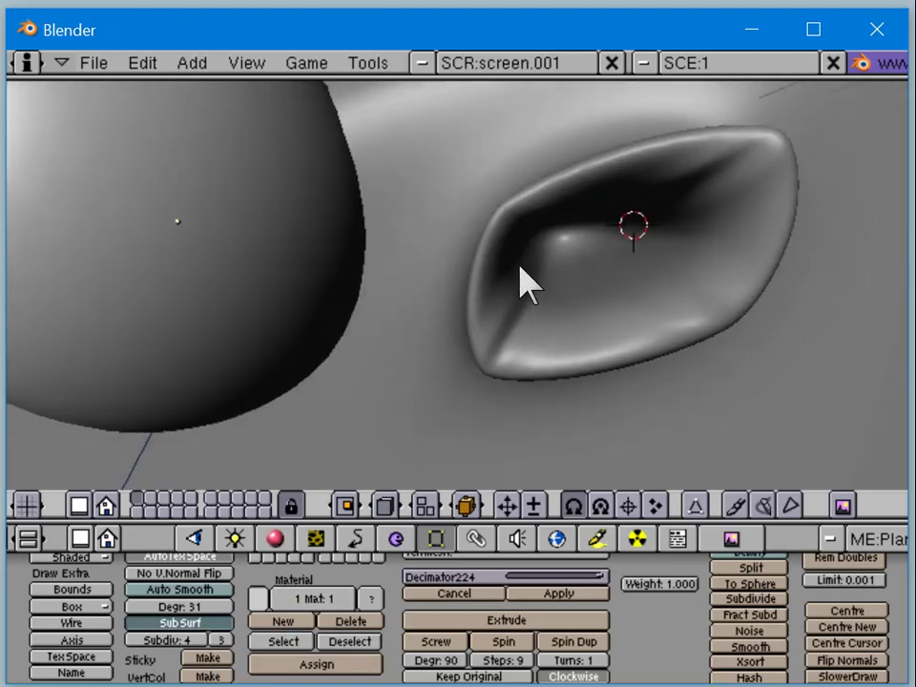
left_click(219, 642)
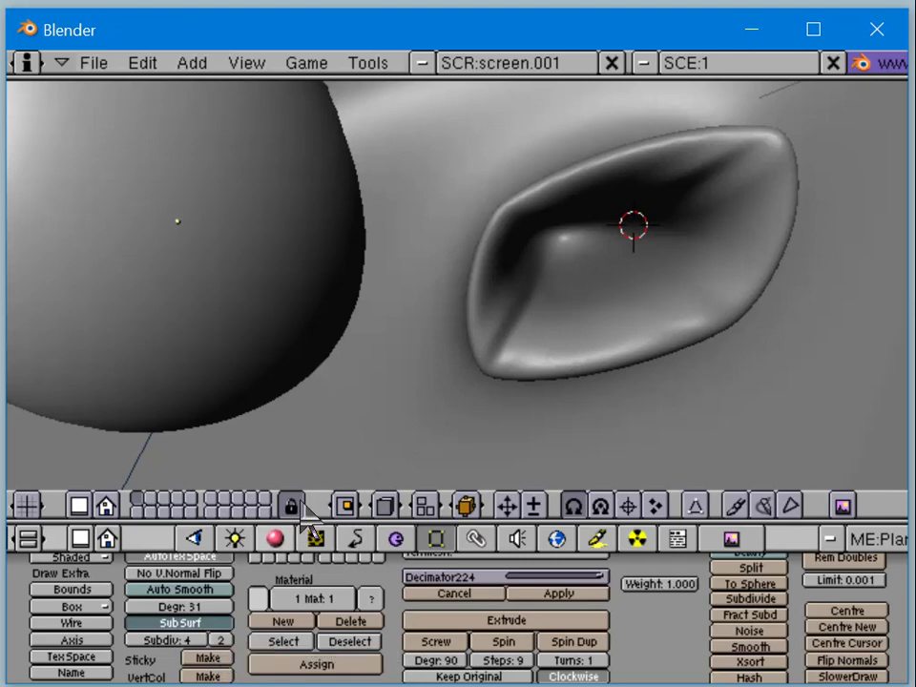
Step: Examine the smoothed hollow from other angles, render the scene, and close the render
middle_click_drag(541, 268, 557, 278)
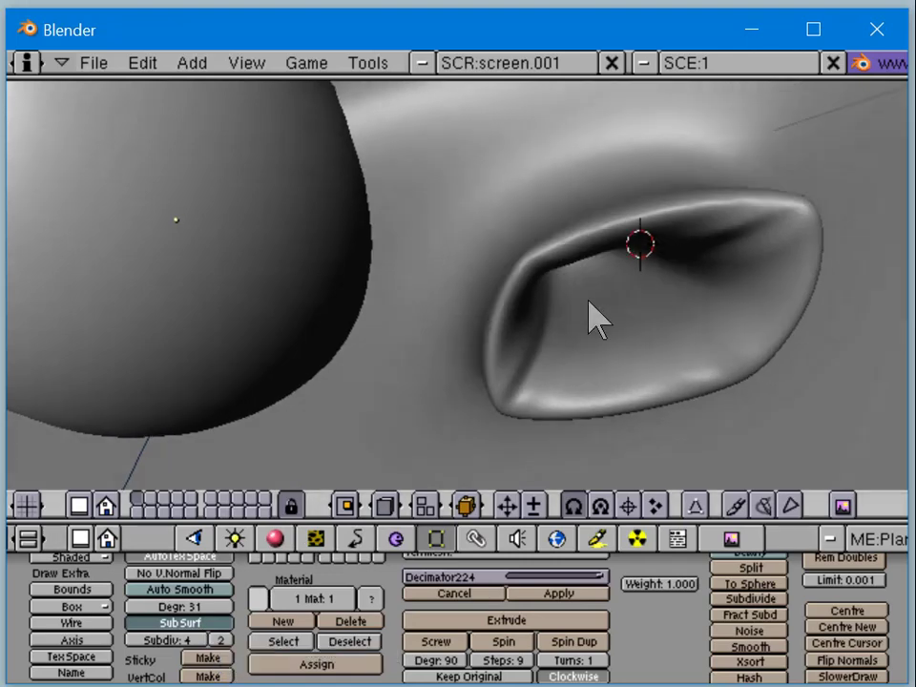
middle_click_drag(598, 319, 532, 323)
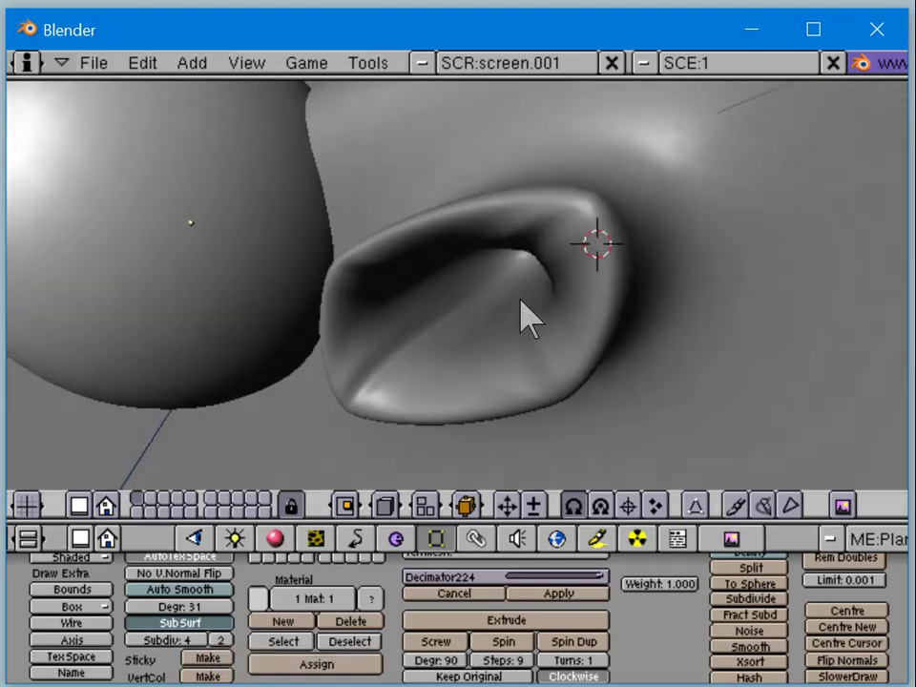
key("F12")
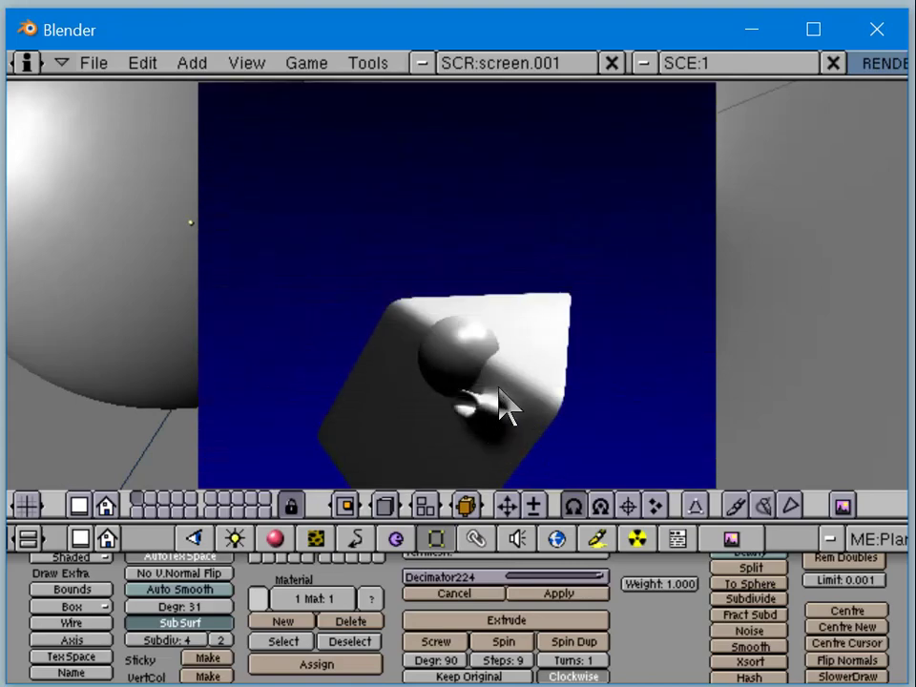
key("Escape")
Step: Resume editing and subdivide the arm's long upper edge farthest from the sphere, between the opening's corner and the arm's base
middle_click_drag(497, 262, 470, 289)
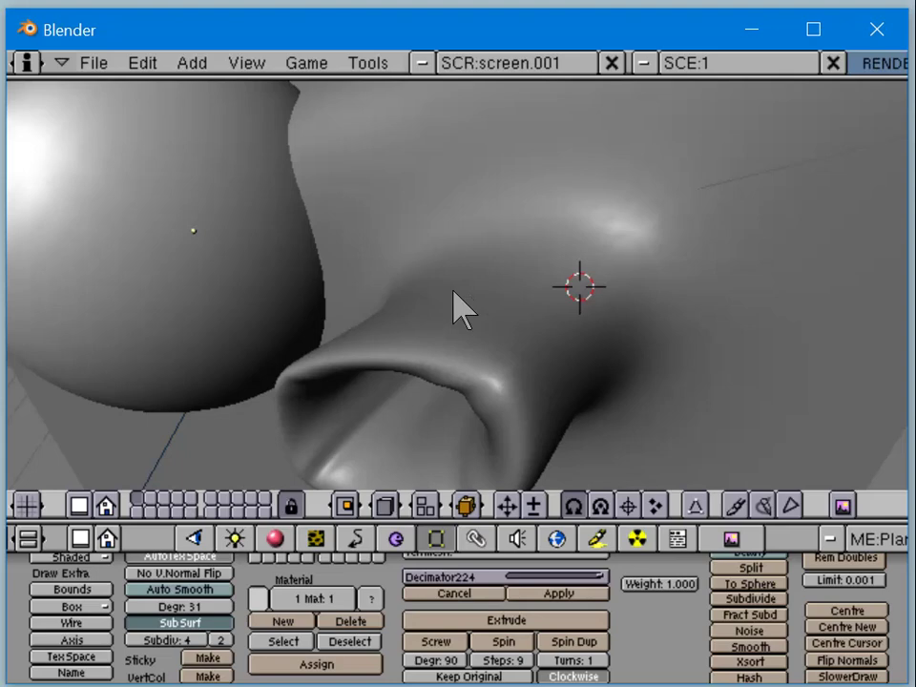
key("Tab")
middle_click_drag(454, 288, 465, 298)
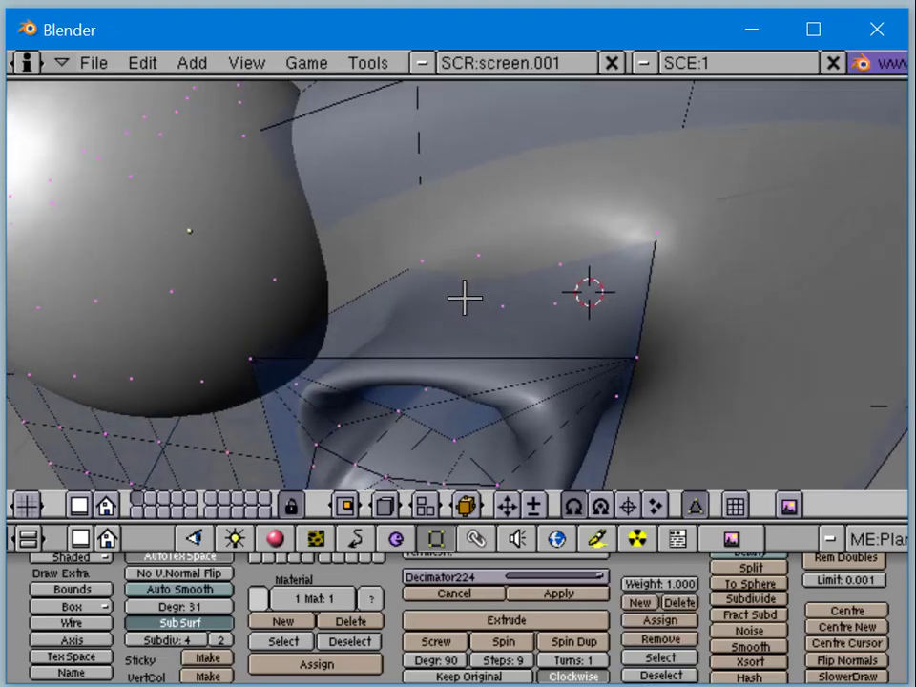
right_click(626, 359)
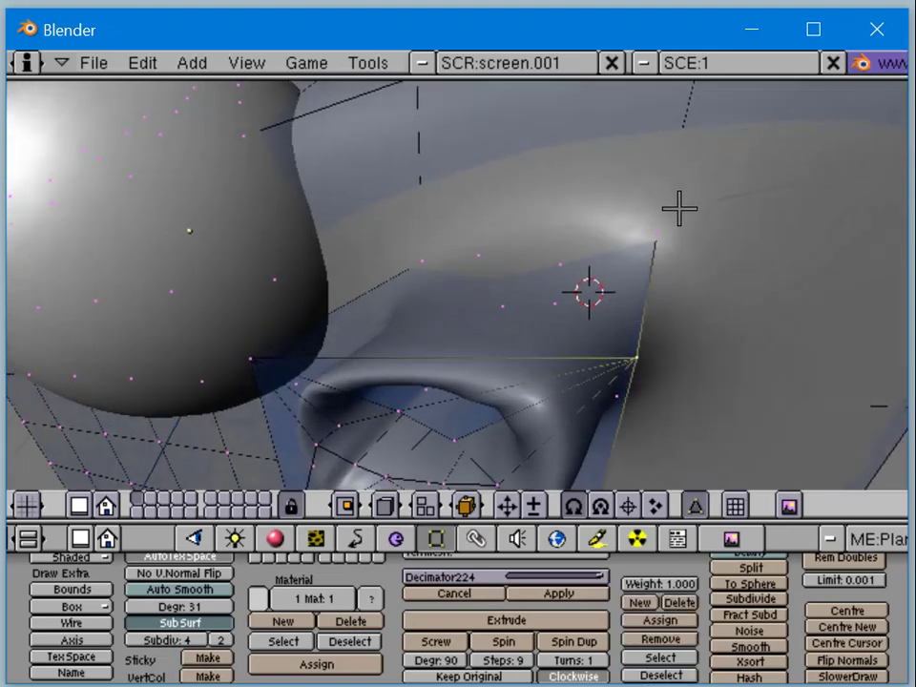
key("w")
left_click(681, 210)
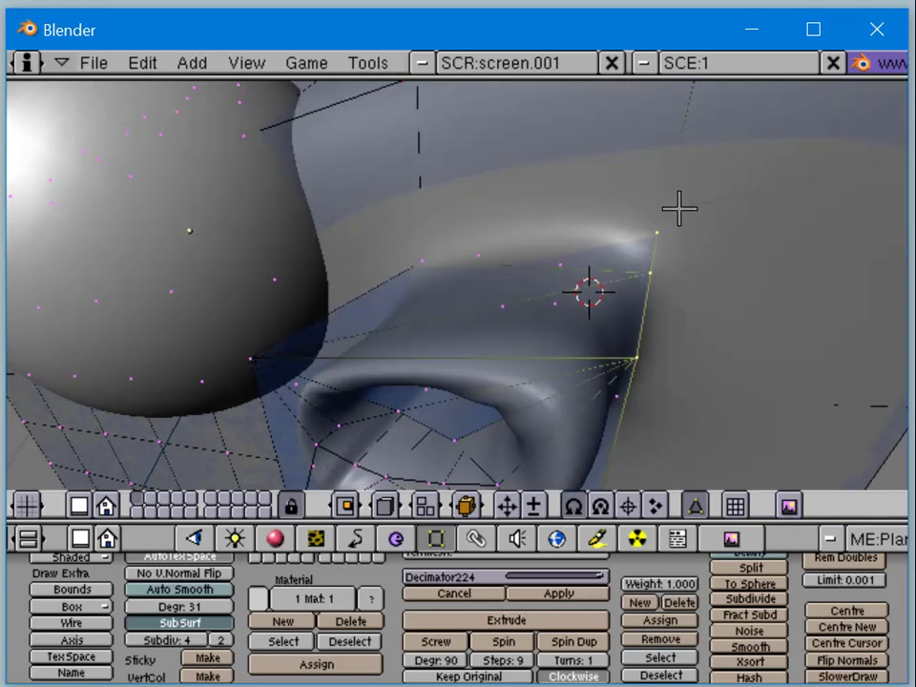
Step: Subdivide the arm's two long edges nearest the sphere, upper and lower, between the opening's corners and the arm's base
right_click(410, 279)
key("w")
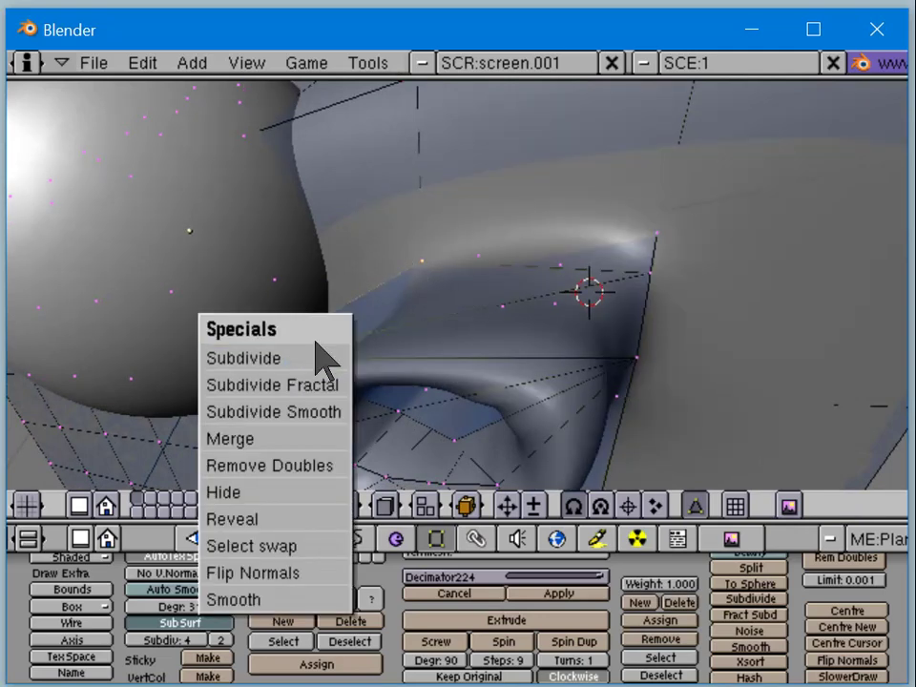
left_click(315, 361)
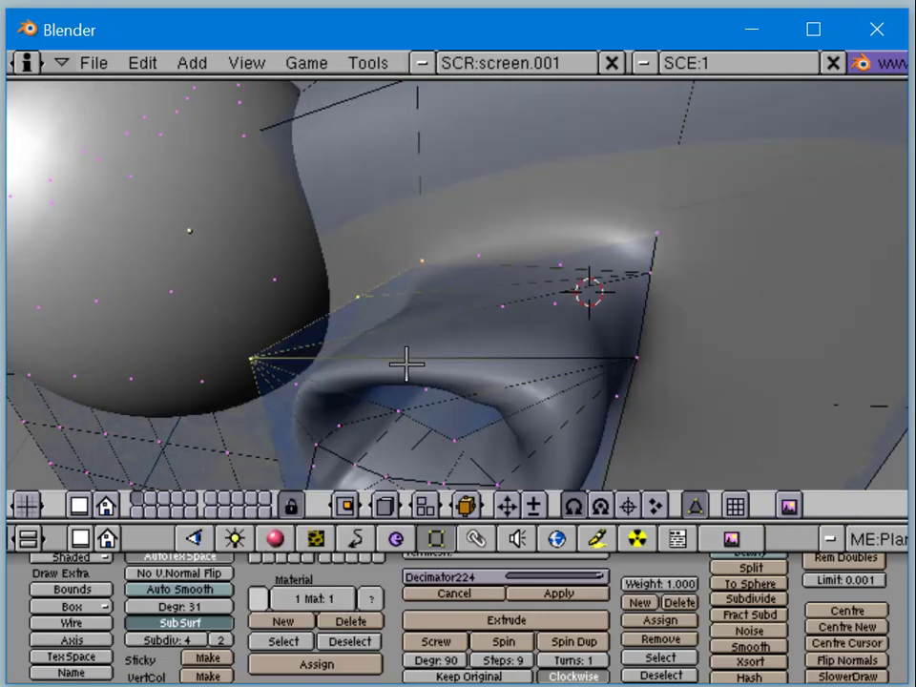
middle_click_drag(406, 364, 459, 222)
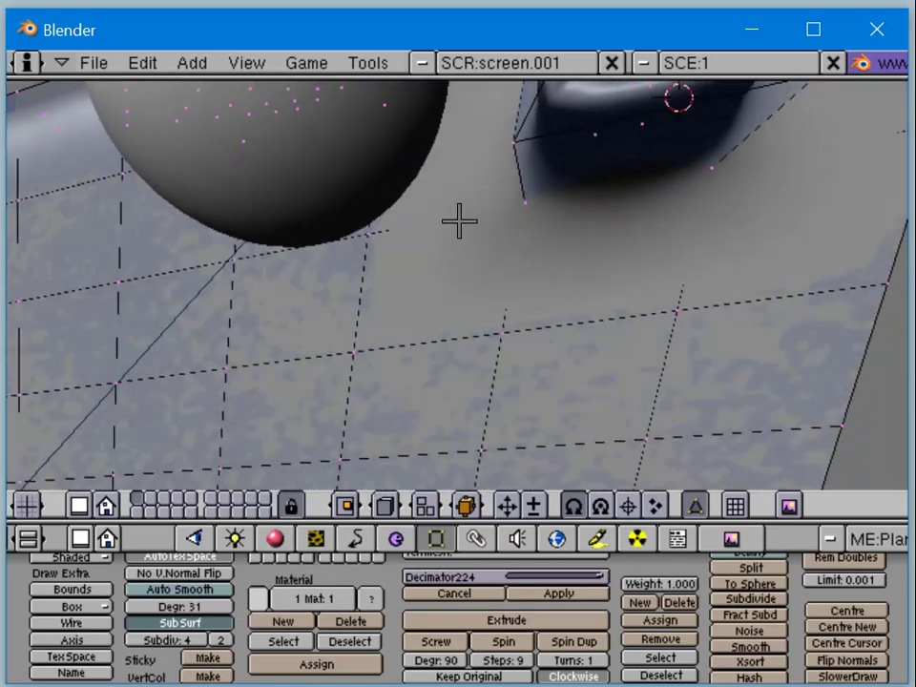
right_click(512, 146)
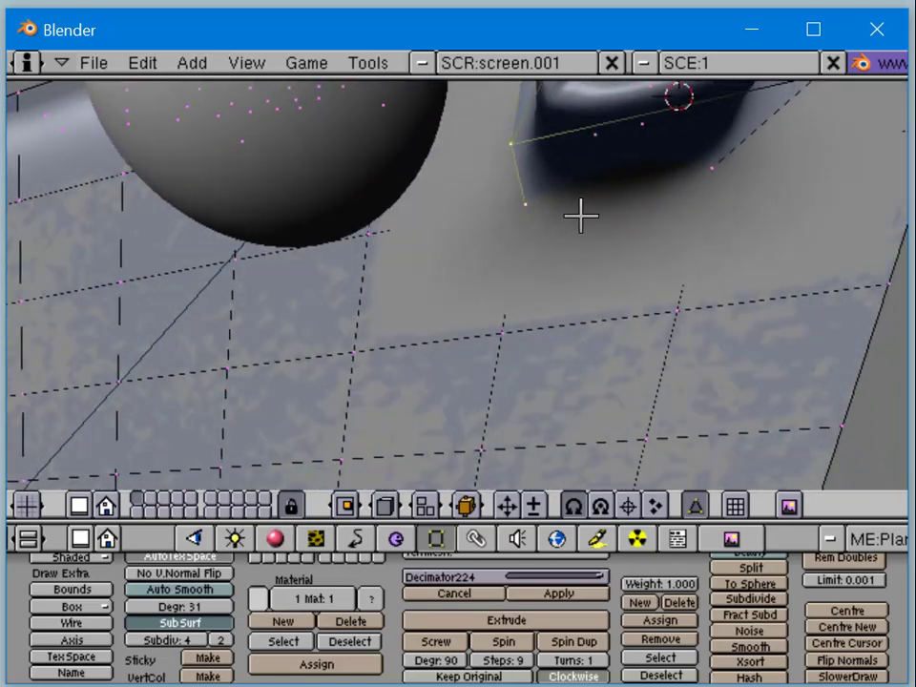
key("w")
left_click(578, 219)
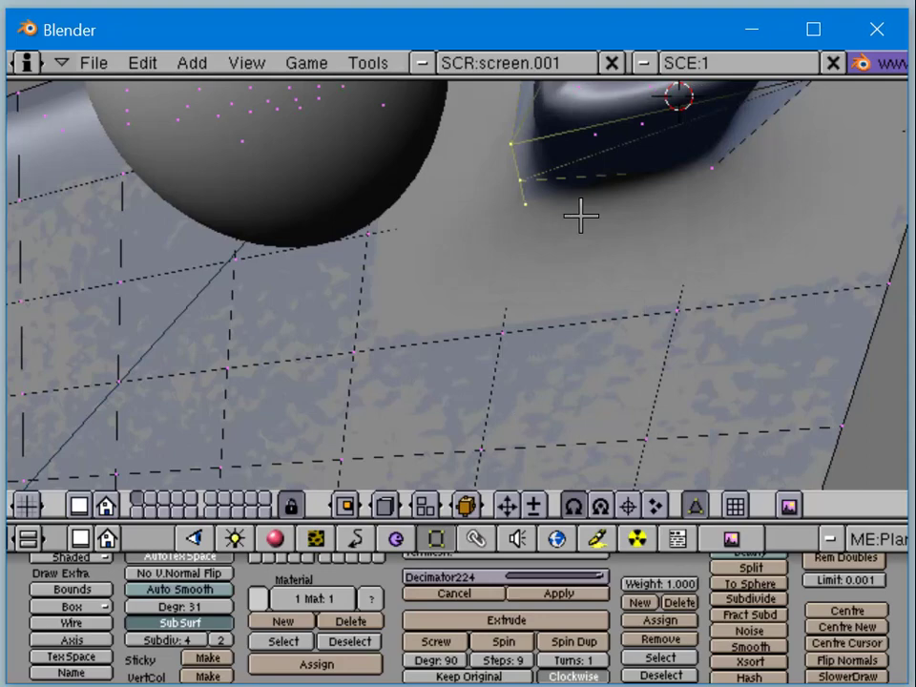
Step: Subdivide the arm's long lower edge farthest from the sphere, between the opening's corner and the arm's base
right_click(763, 177)
middle_click_drag(747, 157, 702, 245)
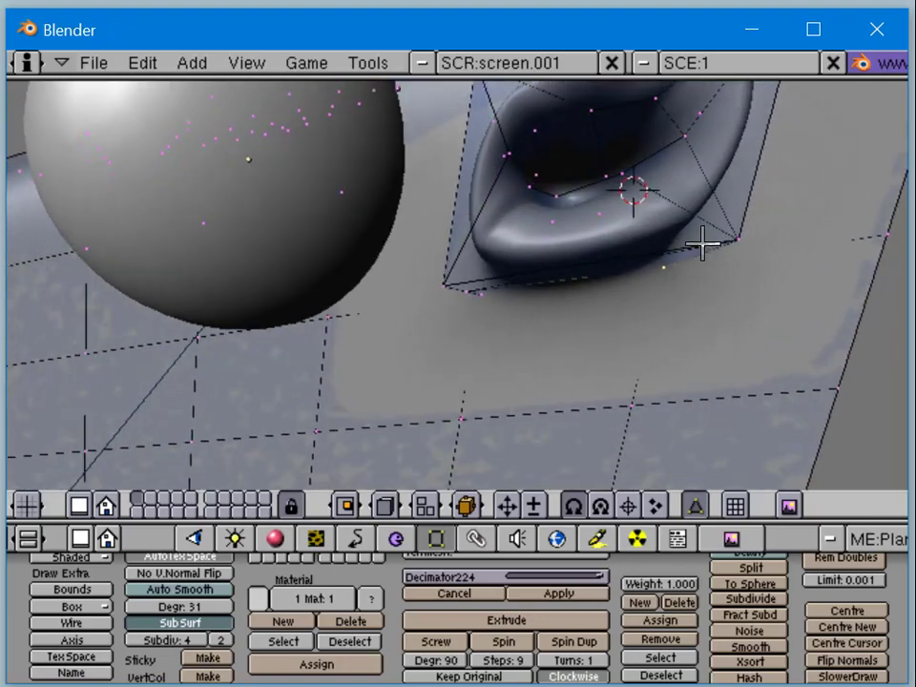
key("w")
left_click(714, 246)
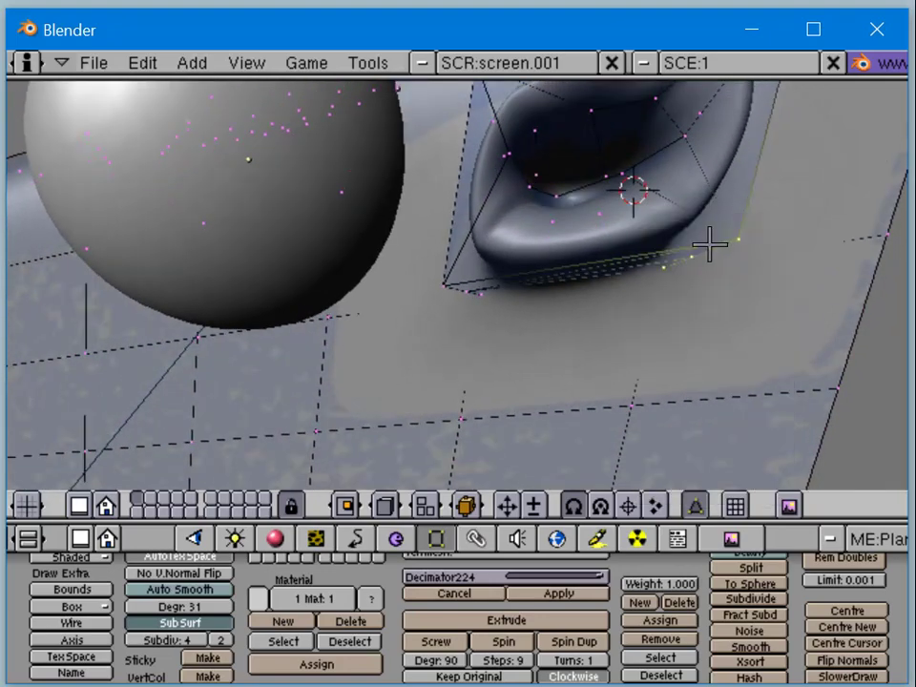
Step: Select the four new midpoints around the arm and scale them outward so the arm bulges well beyond its opening
middle_click_drag(673, 270, 650, 231)
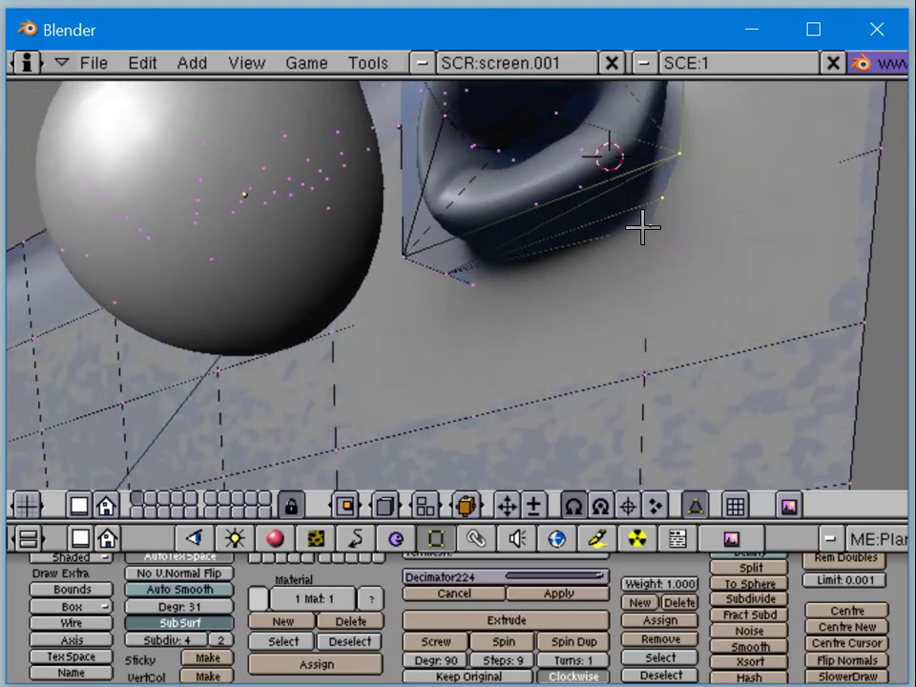
mouse_move(540, 219)
middle_mouse_down()
mouse_move(546, 229)
mouse_move(534, 204)
middle_mouse_up()
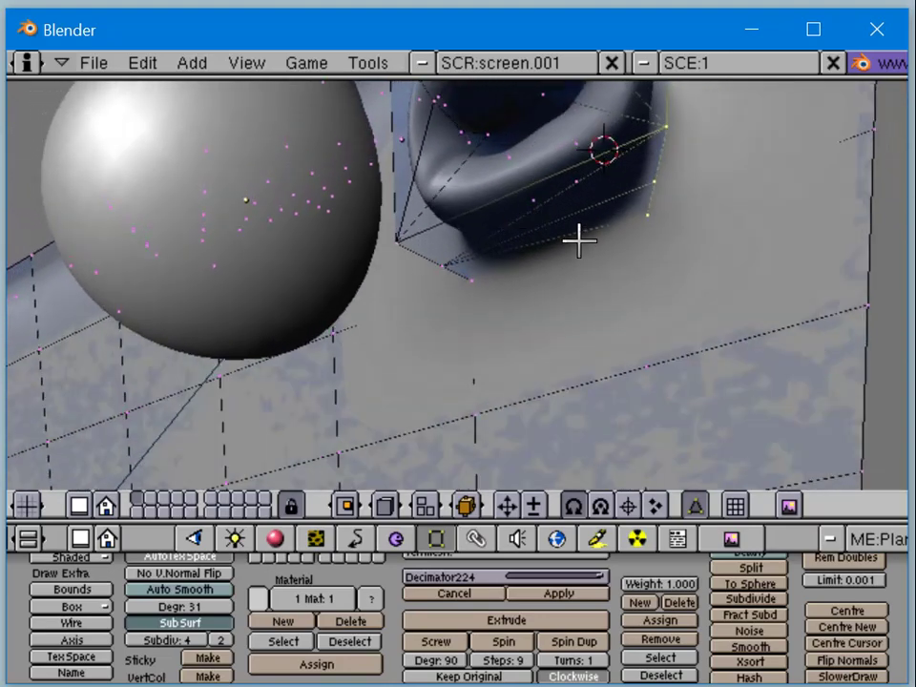
middle_click_drag(579, 241, 518, 278)
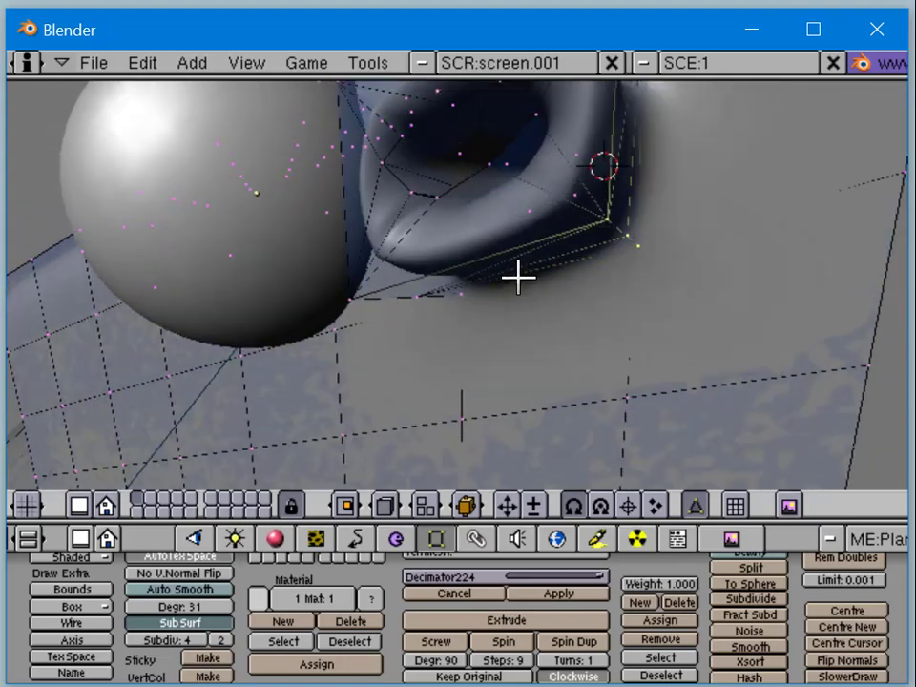
key("g")
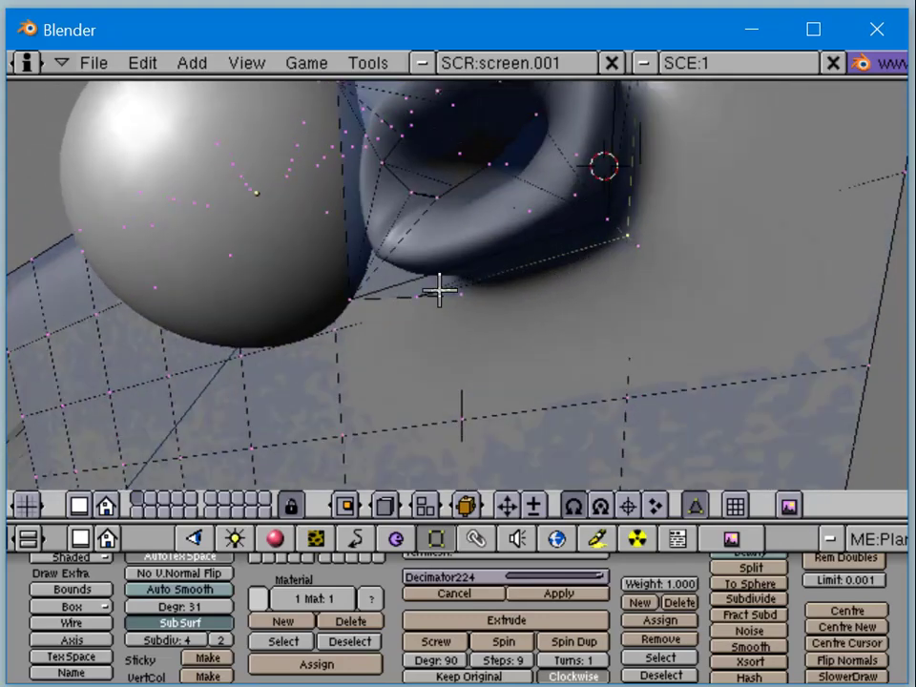
middle_click_drag(462, 262, 455, 387)
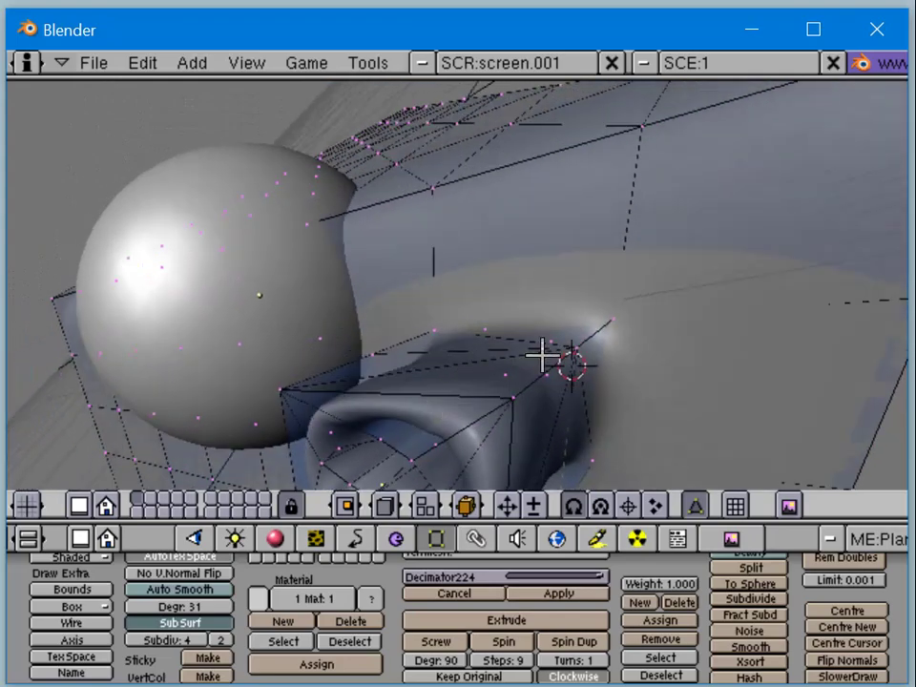
right_click(580, 354)
middle_click_drag(538, 373, 430, 385)
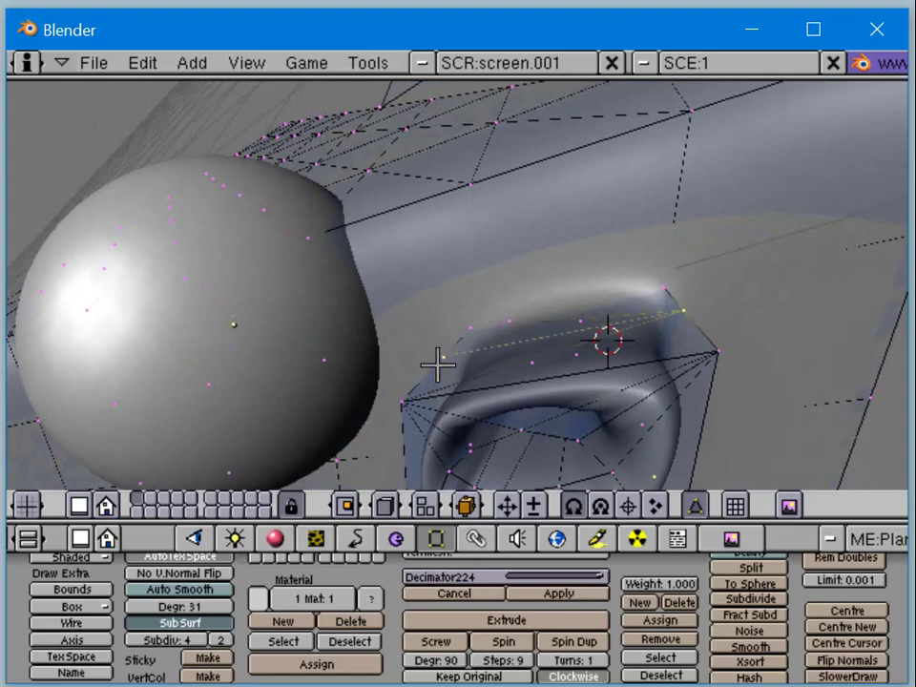
middle_click_drag(594, 385, 627, 327)
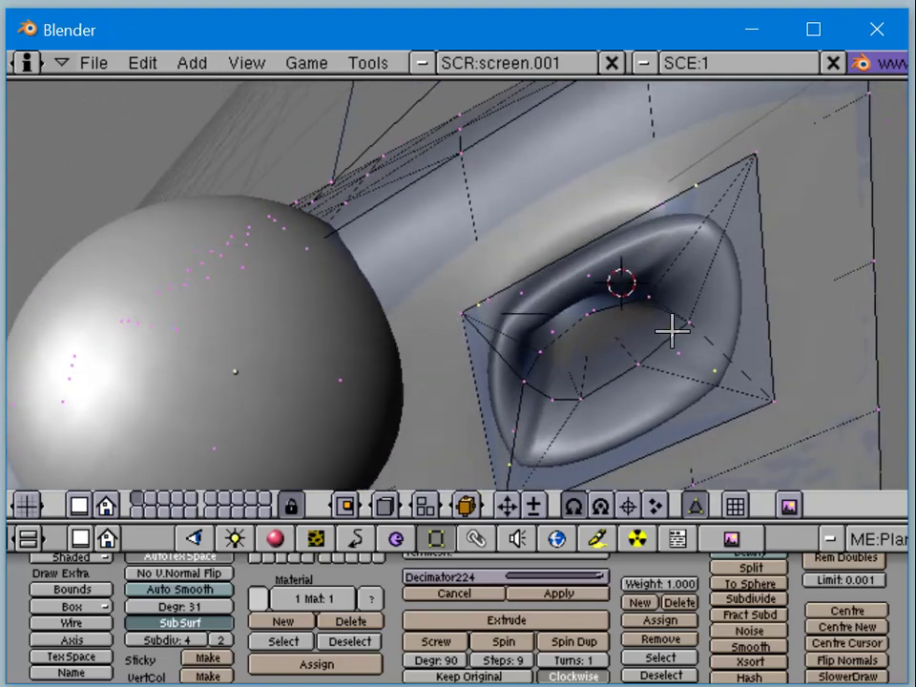
key("s")
left_click(749, 316)
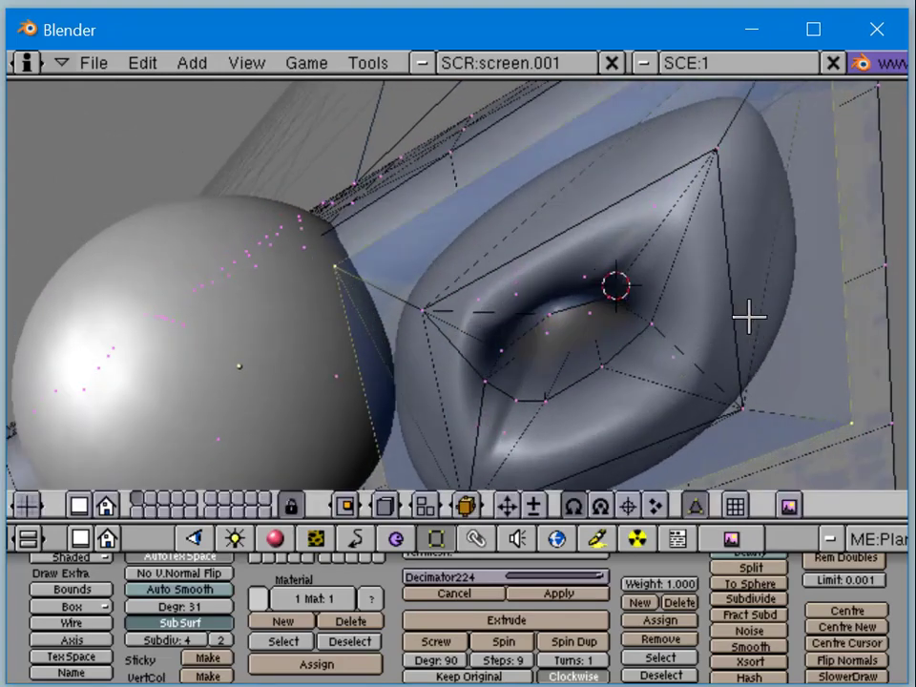
Step: From a side view, move the enlarged ring of four midpoints along the arm's length
middle_click_drag(749, 316, 570, 324)
key("g")
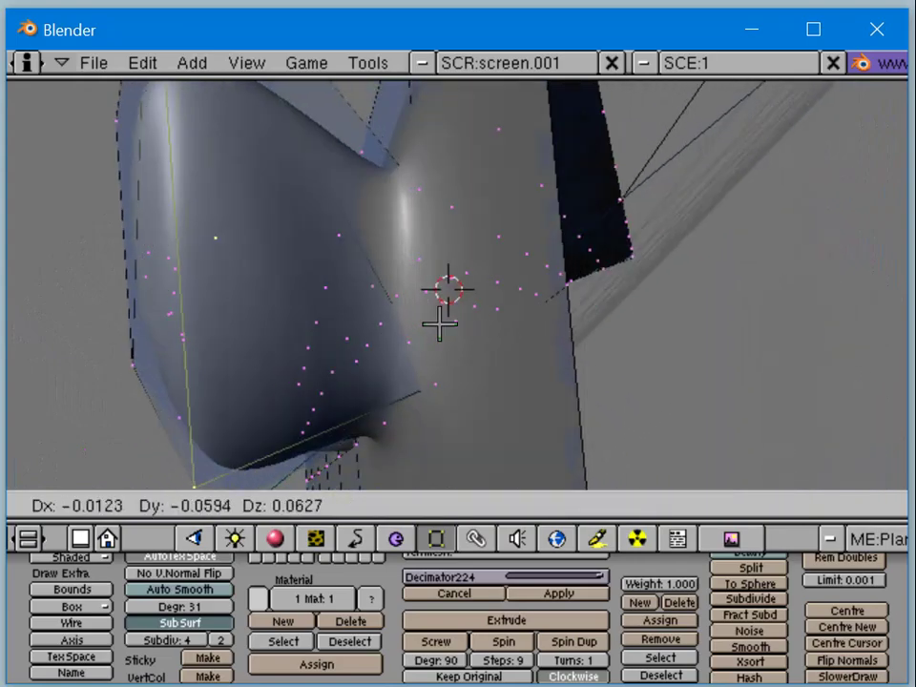
left_click(493, 318)
mouse_move(494, 317)
middle_mouse_down()
mouse_move(338, 320)
mouse_move(489, 311)
middle_mouse_up()
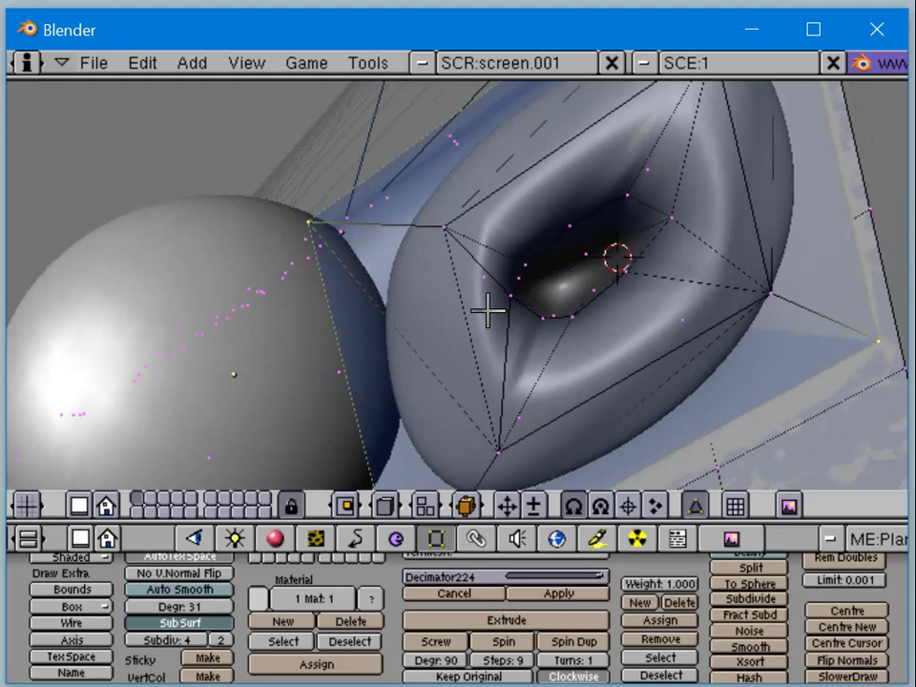
Step: Subdivide the opening's outer edge nearest the sphere and its upper outer edge
right_click(476, 442)
right_click(451, 242, "shift")
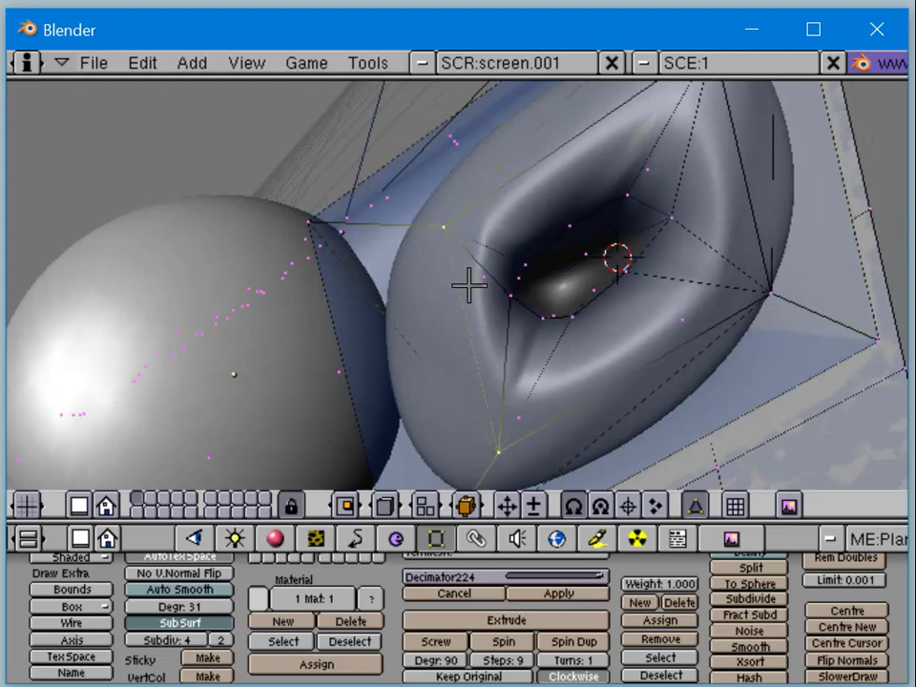
key("f")
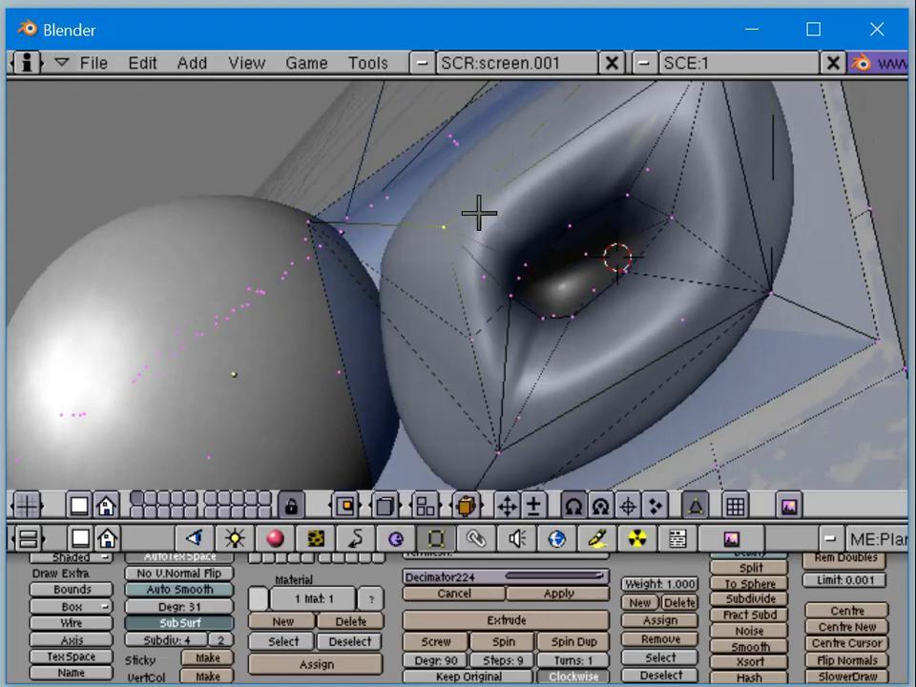
middle_click_drag(546, 208, 515, 254)
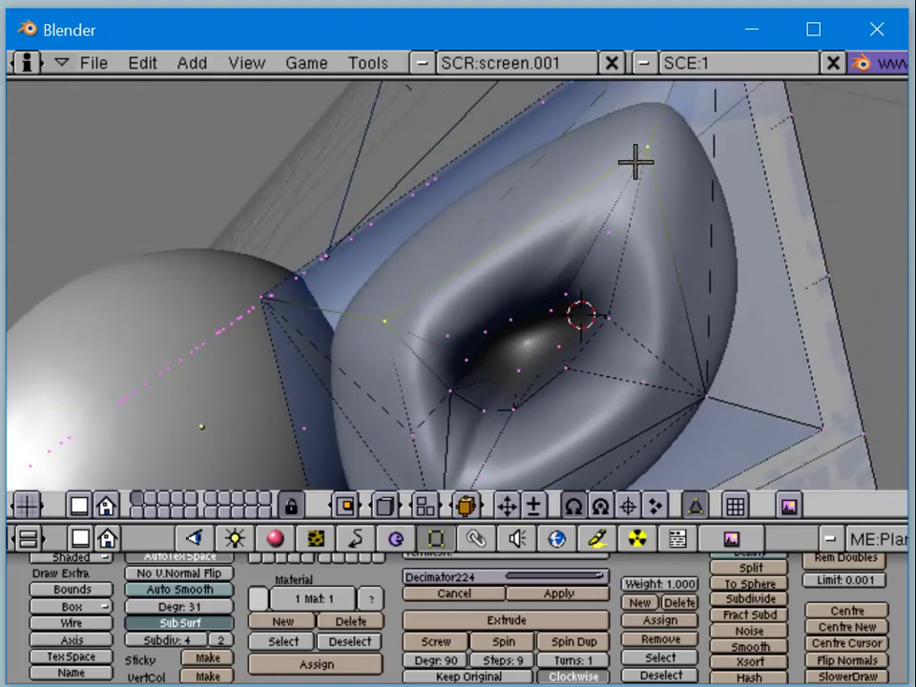
key("w")
left_click(626, 180)
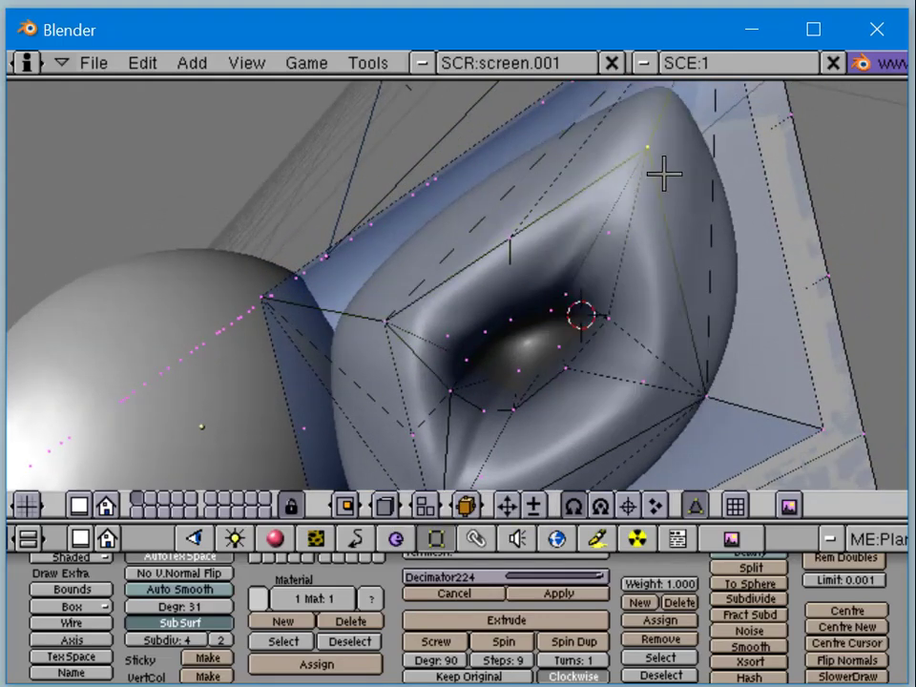
Step: Subdivide the opening's outer edge farthest from the sphere and its lower outer edge
right_click(716, 401, "shift")
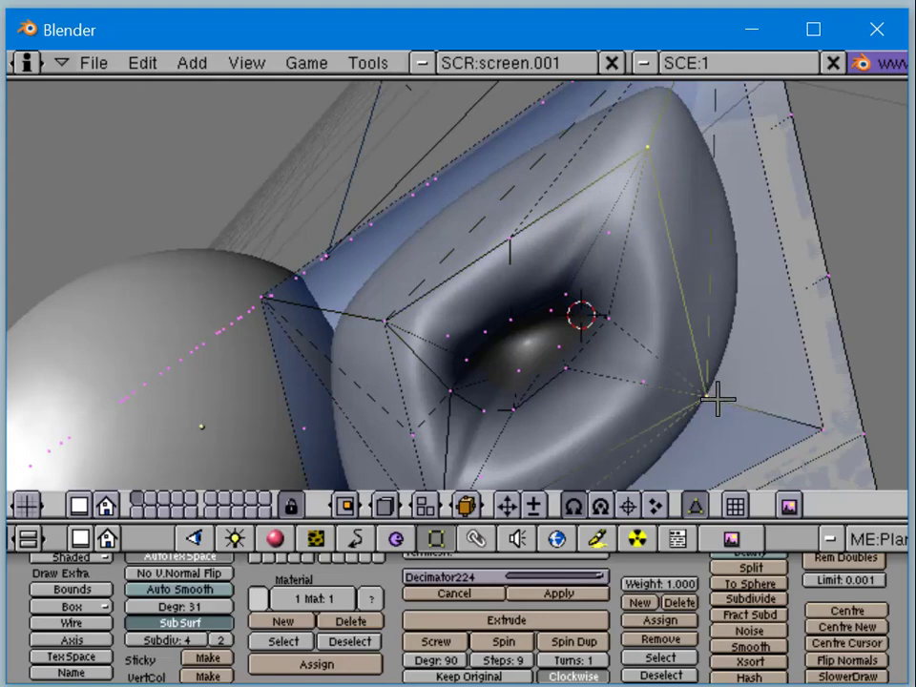
key("w")
left_click(708, 400)
middle_click_drag(703, 399, 557, 360)
right_click(521, 411, "shift")
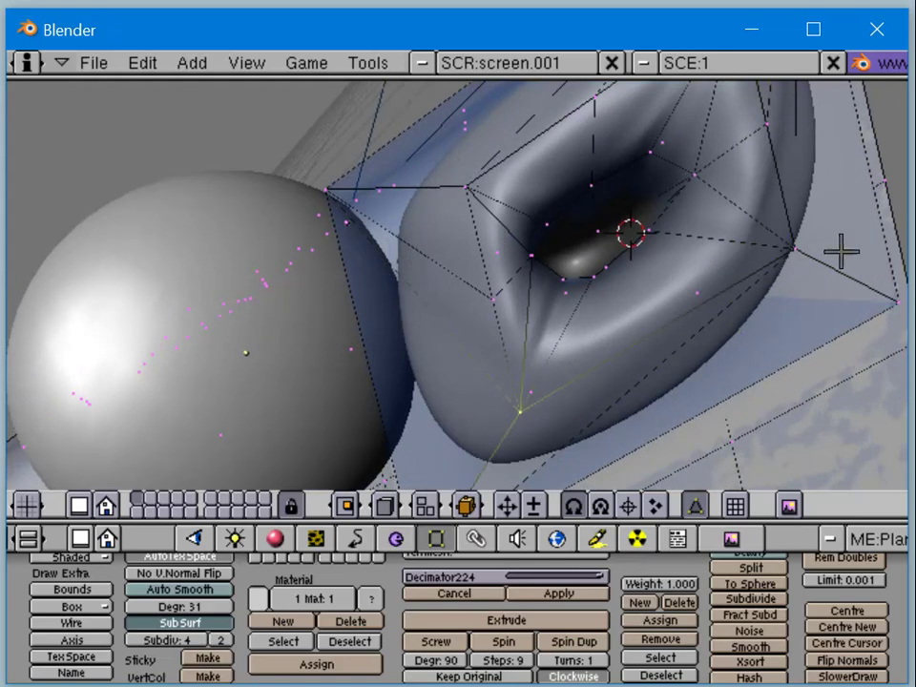
key("w")
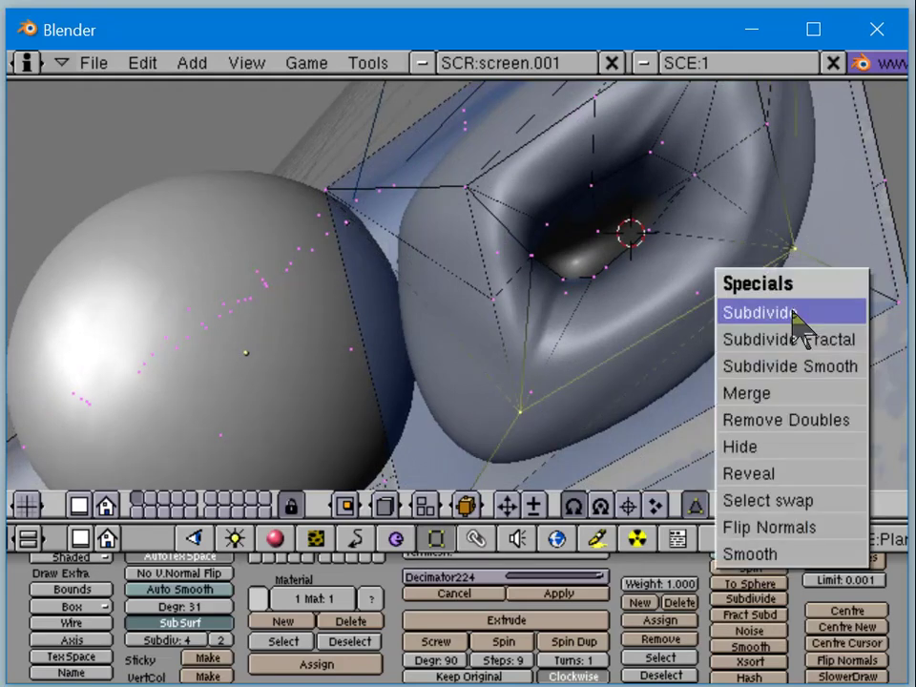
left_click(793, 318)
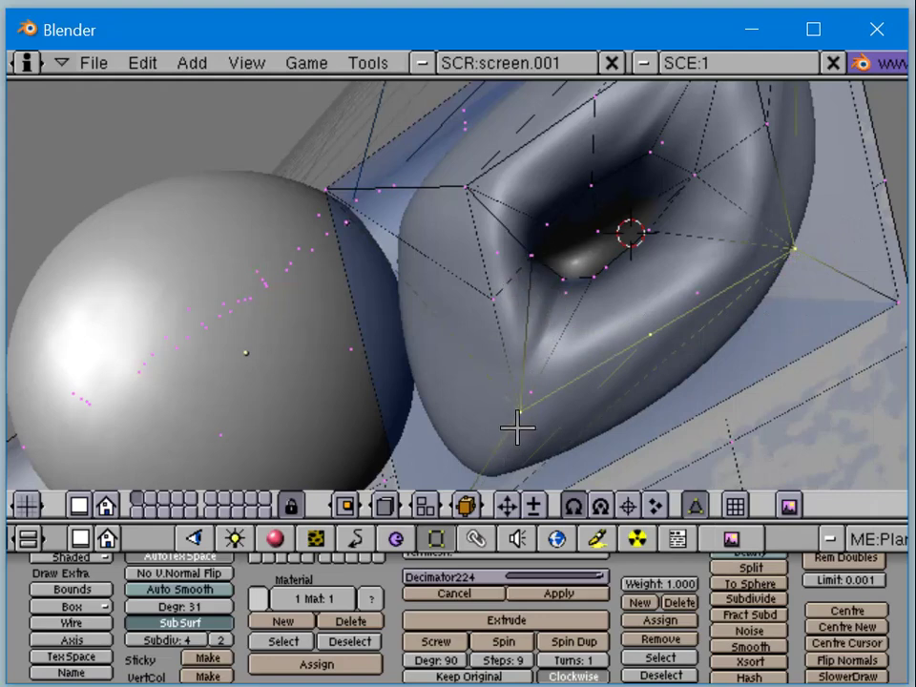
Step: Delete the three edges joining the hollow's inner rim to the opening's lower outer corner nearest the sphere
right_click(533, 260)
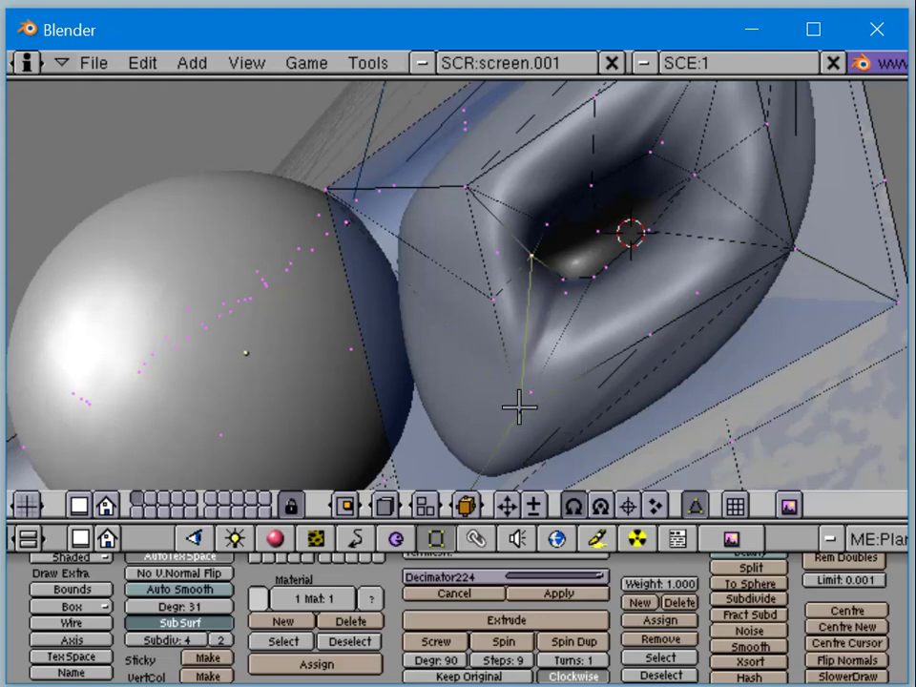
key("x")
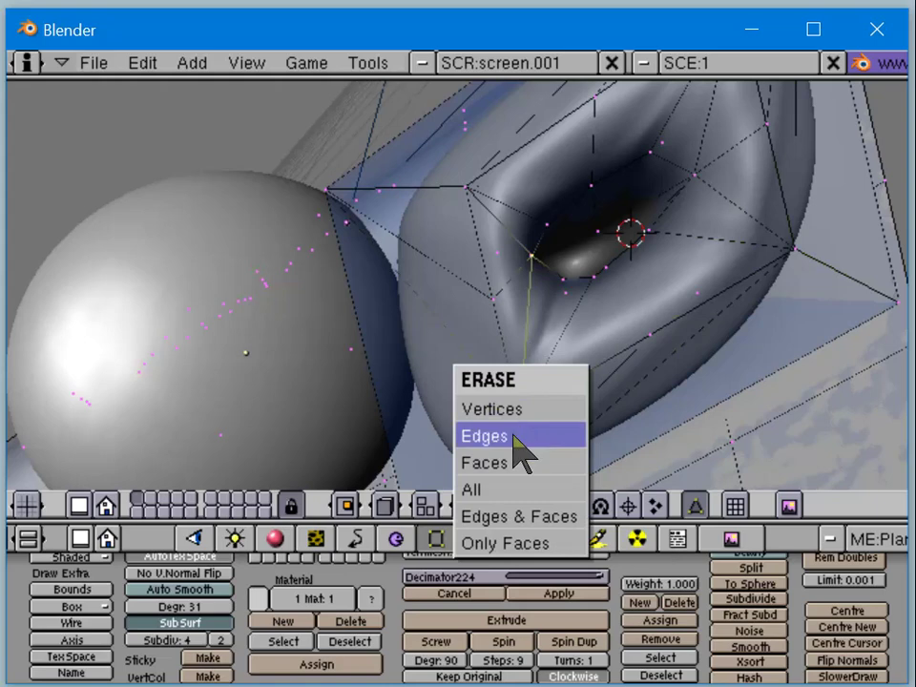
left_click(521, 437)
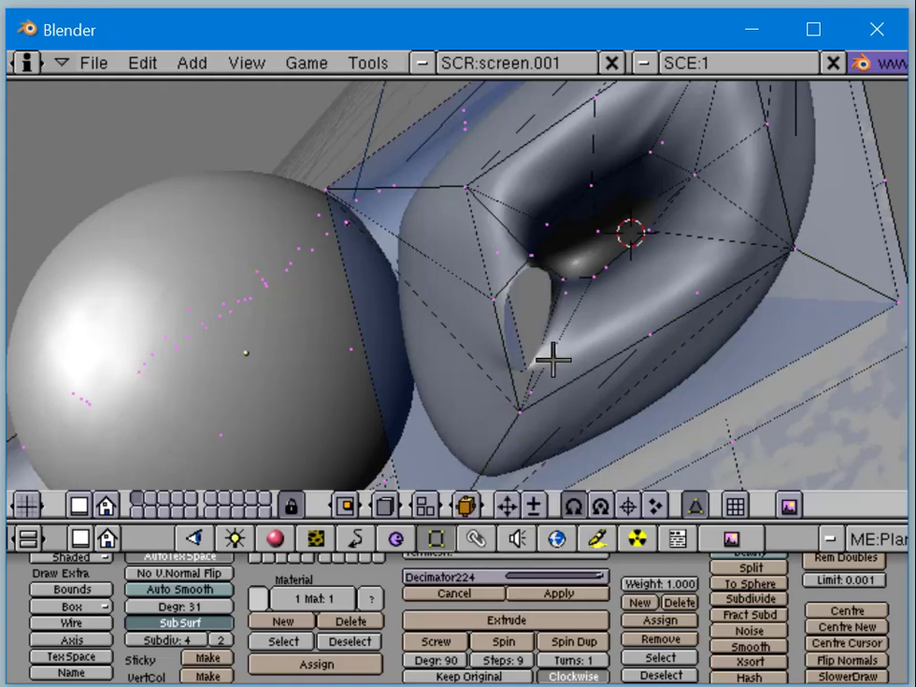
right_click(523, 411, "shift")
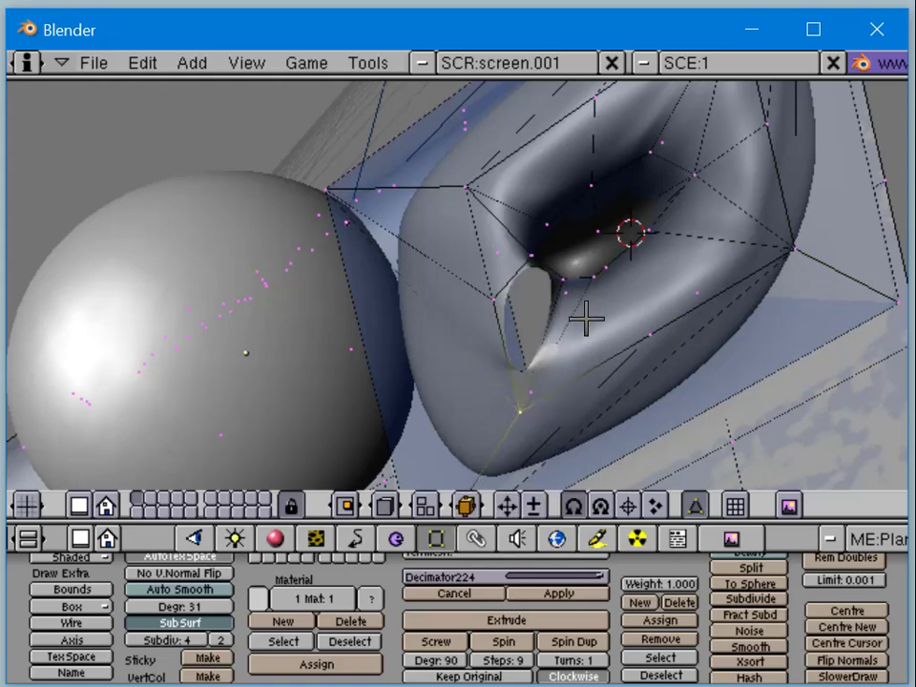
key("x")
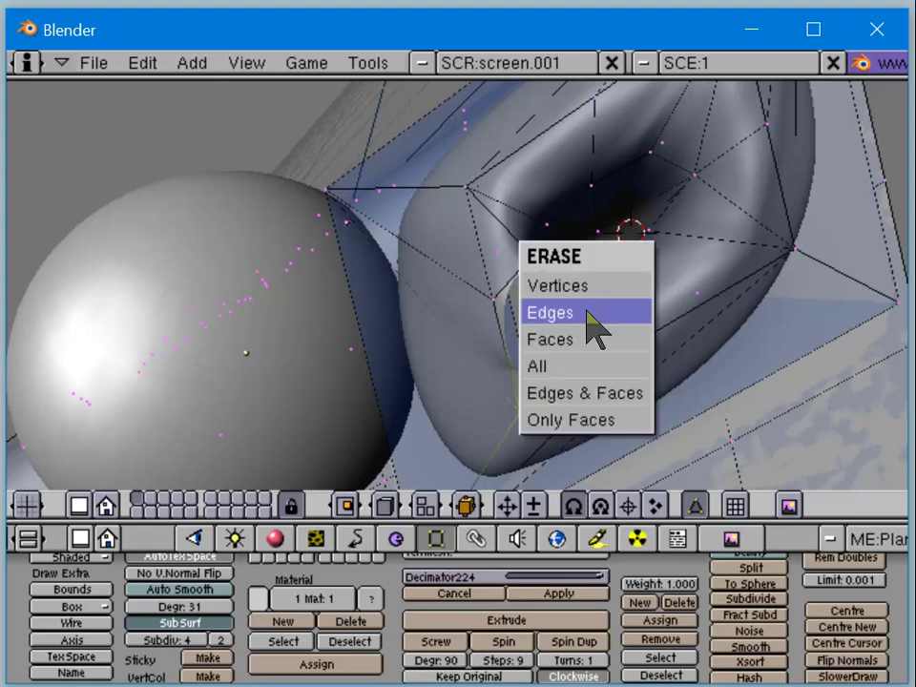
left_click(592, 315)
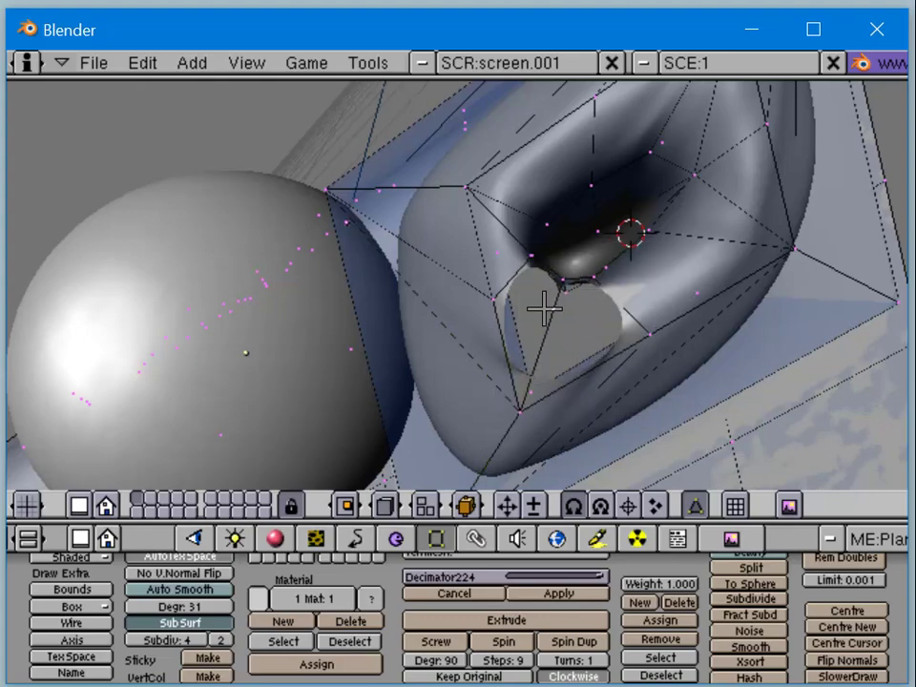
middle_click_drag(551, 303, 536, 332)
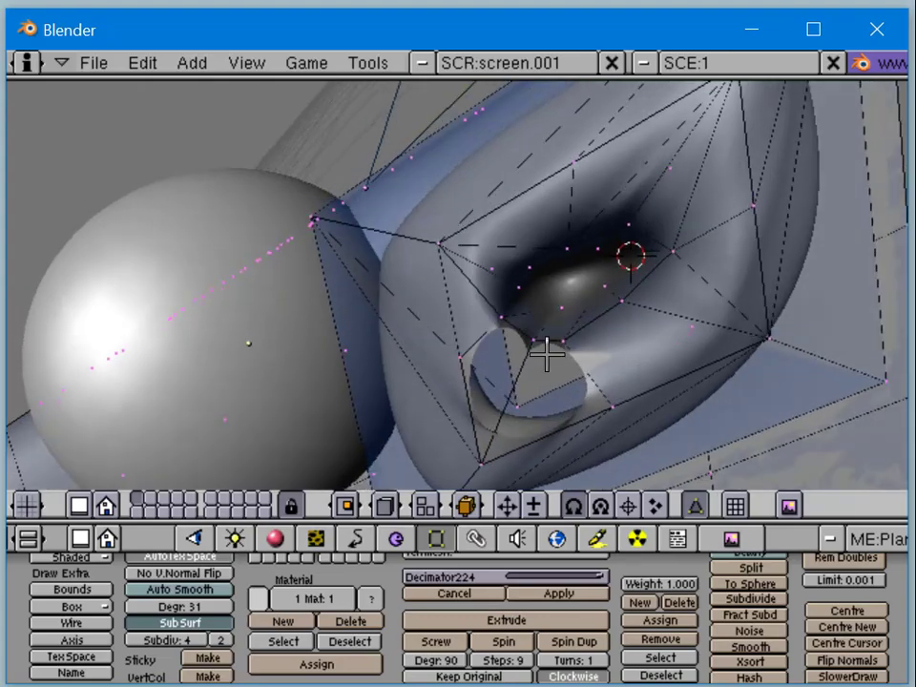
right_click(536, 346)
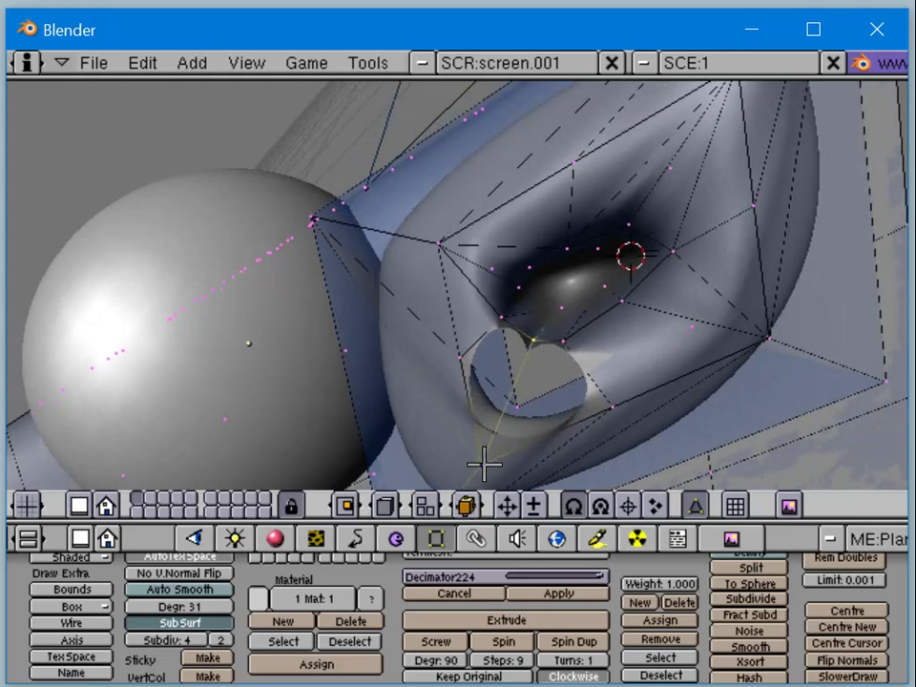
key("x")
left_click(486, 467)
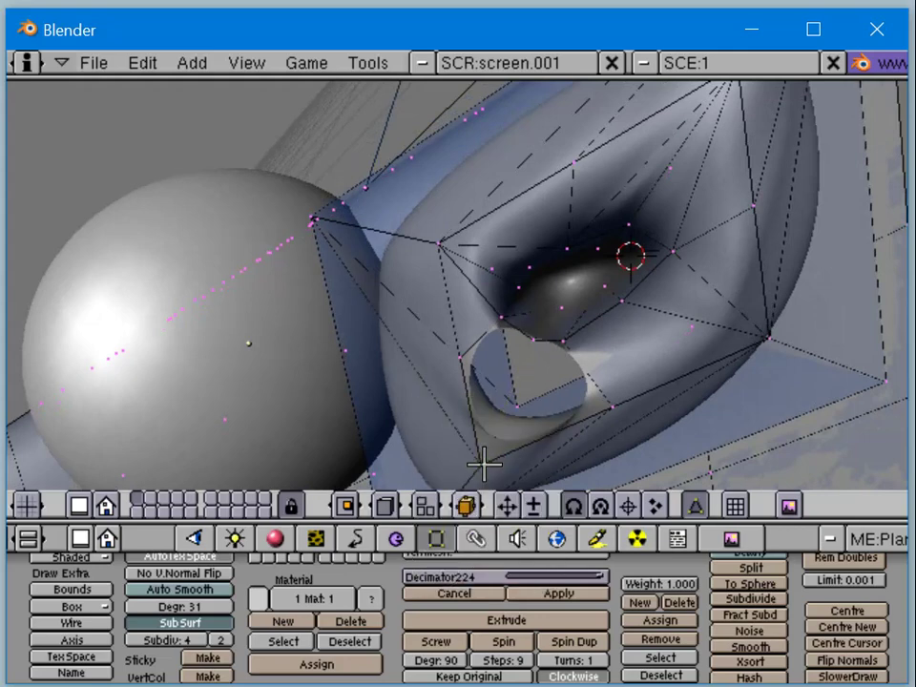
Step: Fill a face between two inner rim vertices, the midpoint of the outer edge nearest the sphere and the lower outer corner nearest the sphere
right_click(503, 318)
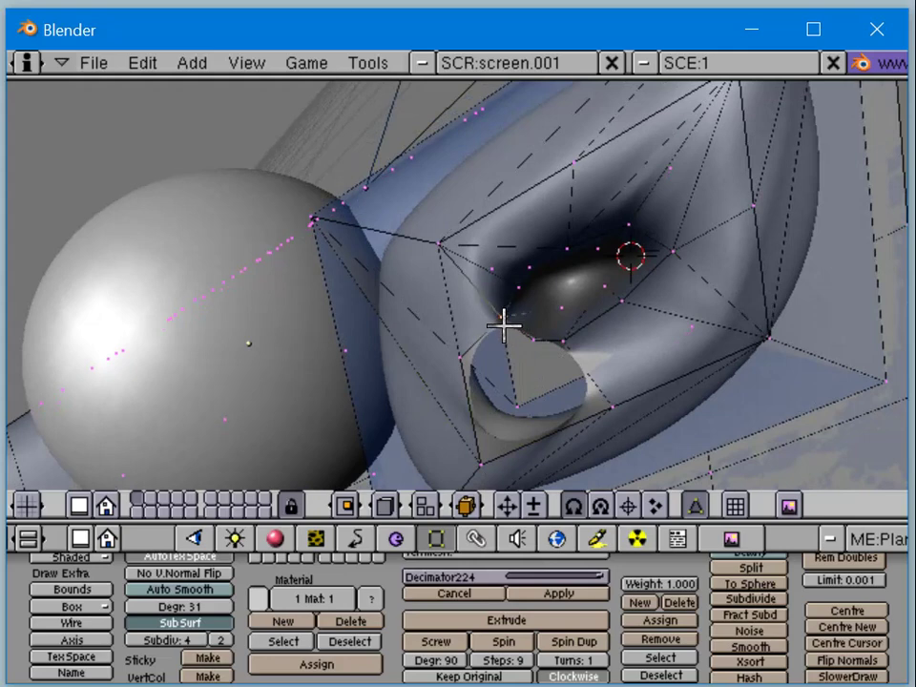
right_click(459, 361, "shift")
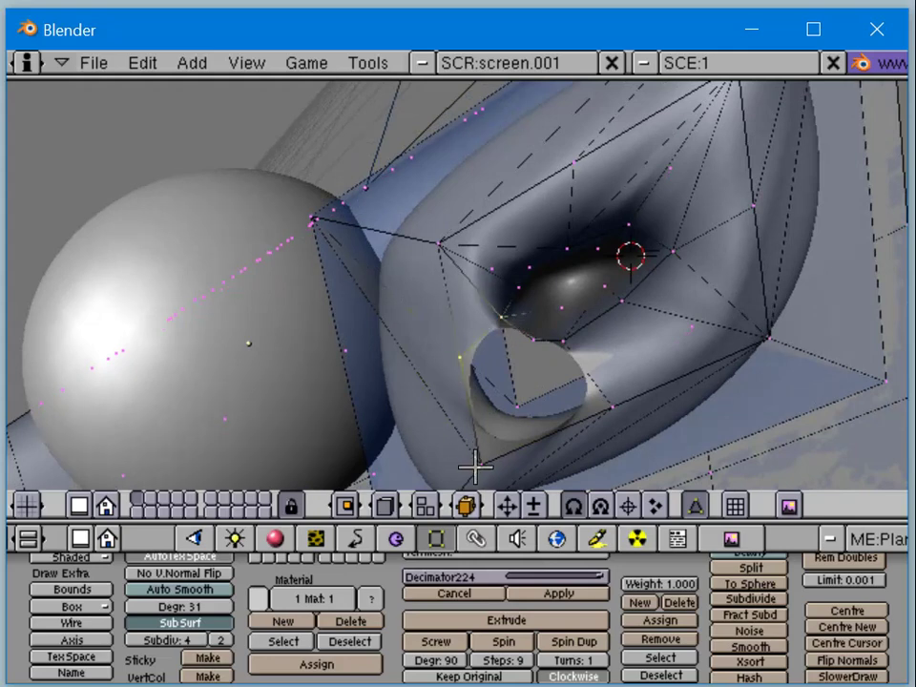
right_click(479, 465, "shift")
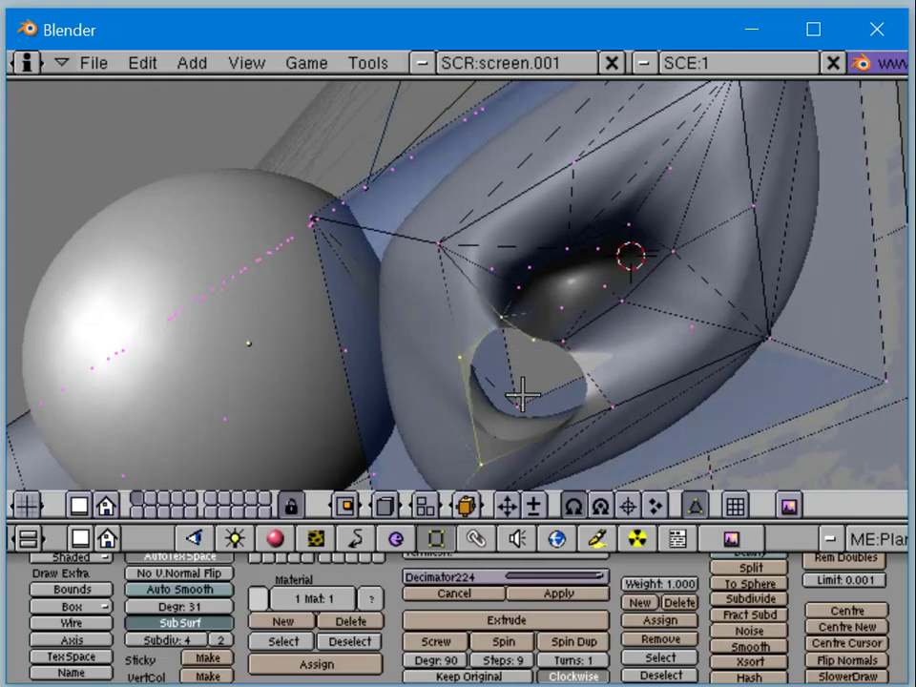
key("f")
key("a")
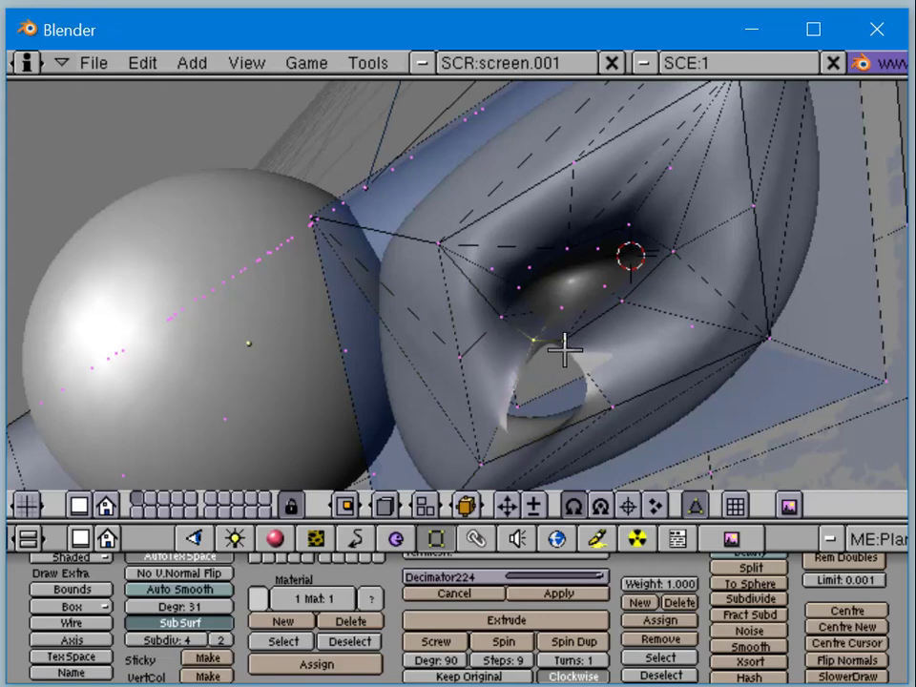
Step: Fill a face between the inner rim's lower edge, the lower outer edge's midpoint and the lower outer corner nearest the sphere
right_click(564, 346, "shift")
right_click(476, 459, "shift")
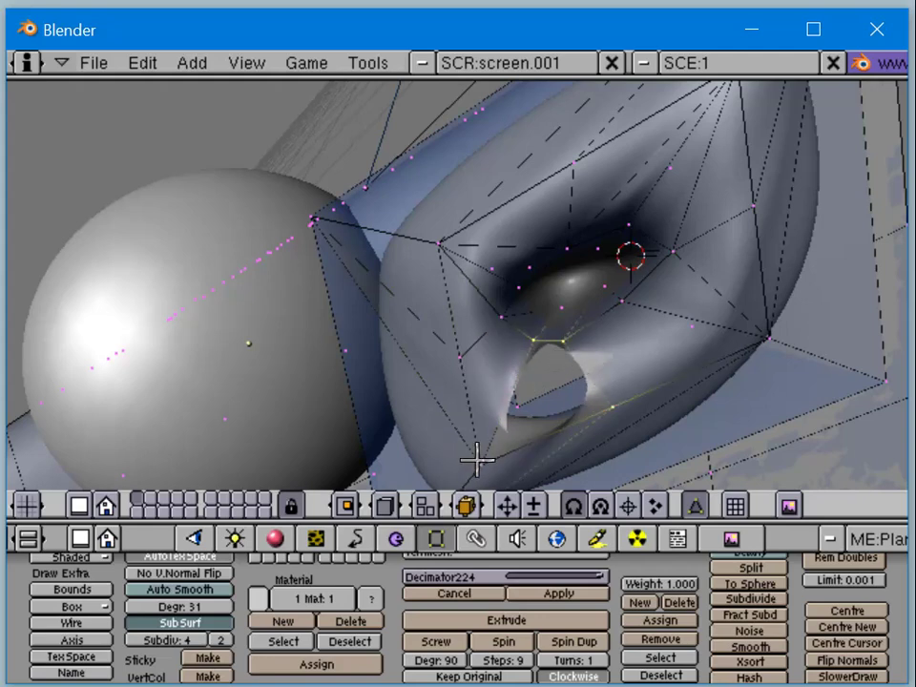
key("f")
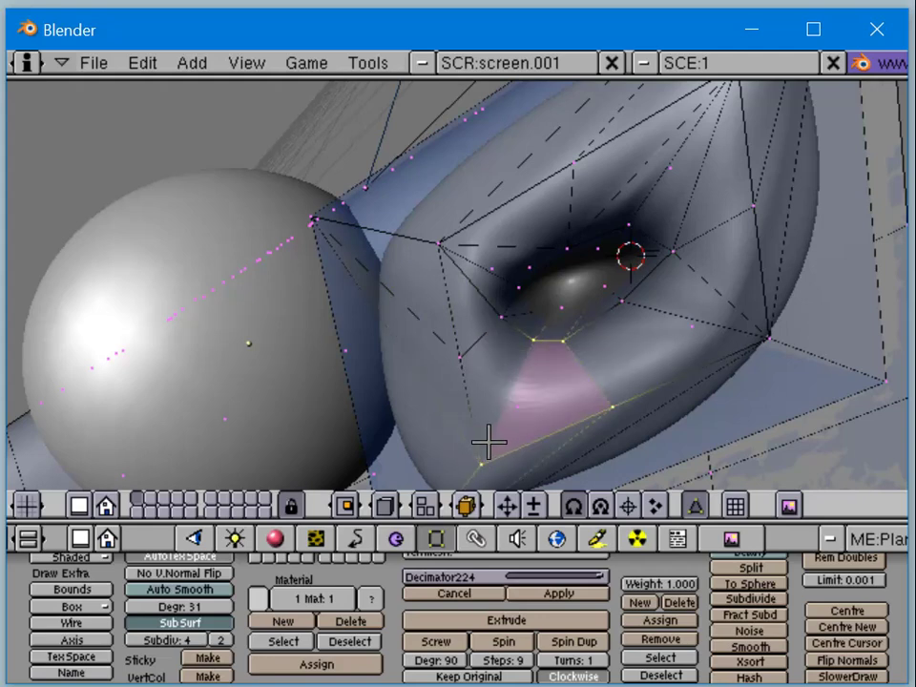
key("Tab")
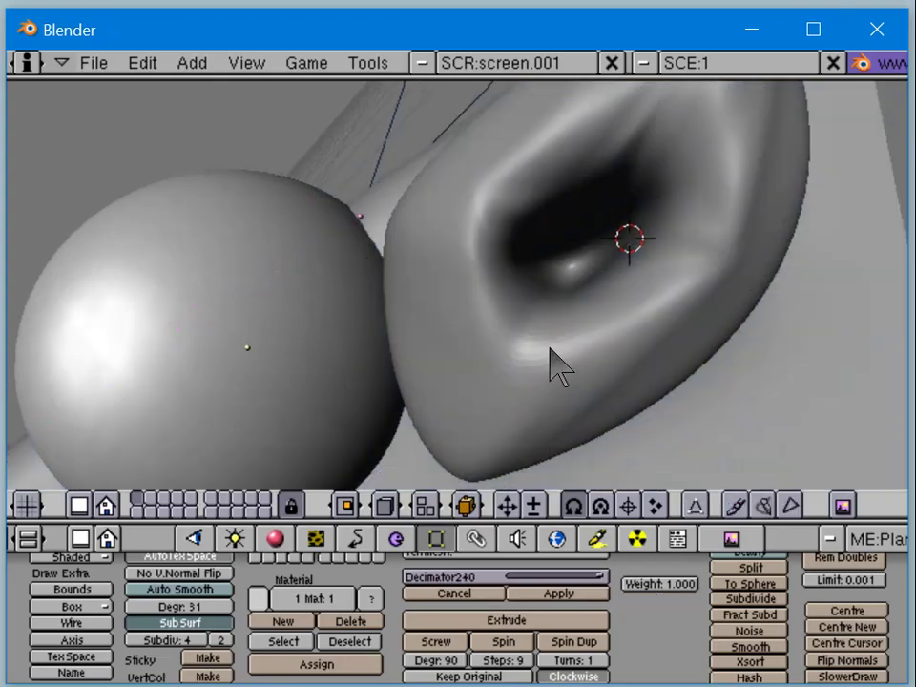
key("Tab")
Step: Delete the three edges joining the hollow's inner rim to the opening's lower outer corner farthest from the sphere
middle_click_drag(559, 368, 528, 349)
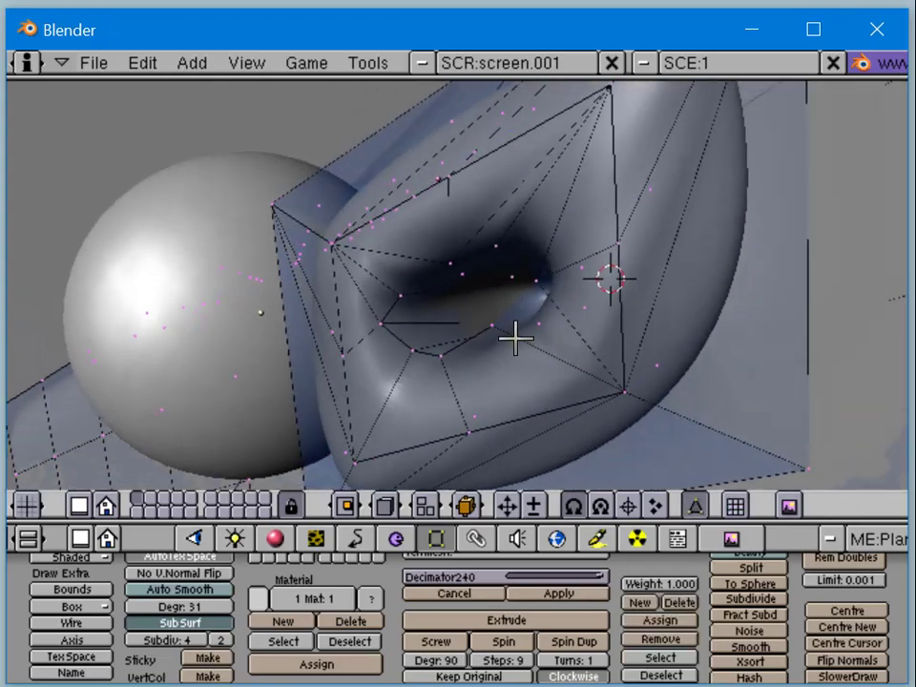
right_click(604, 391)
key("x")
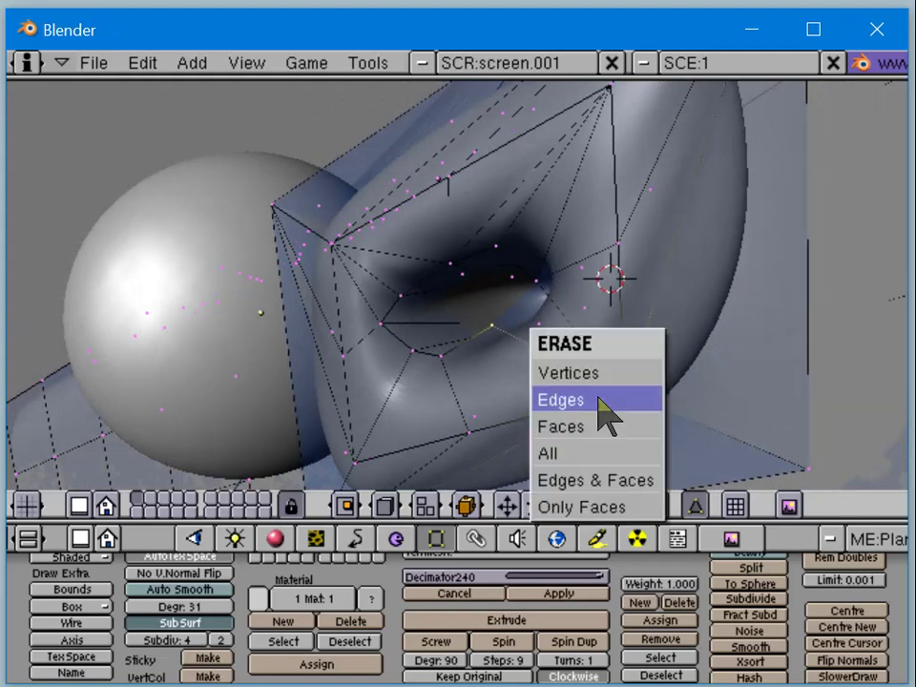
left_click(600, 399)
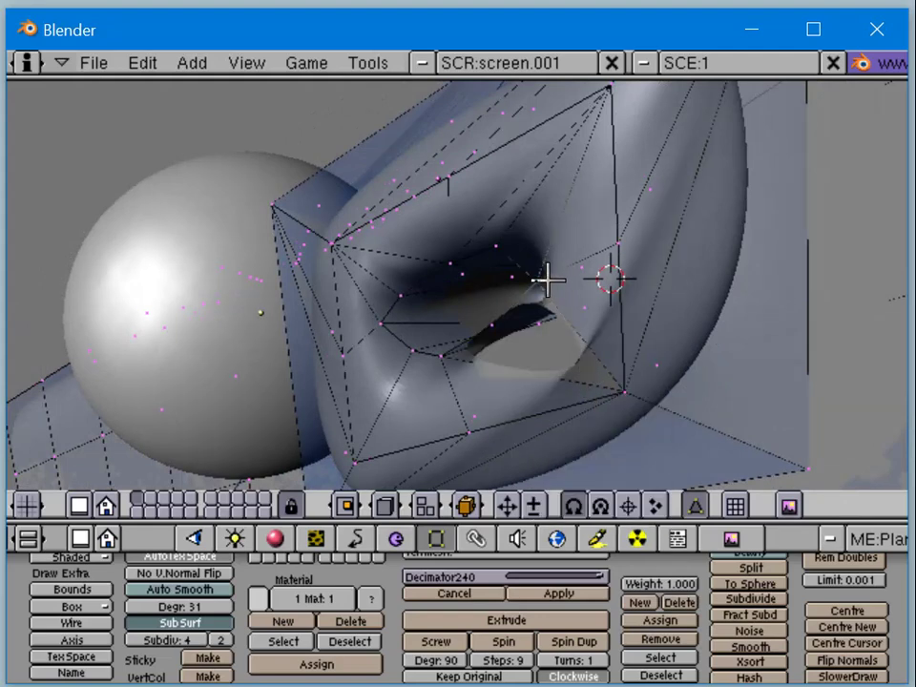
right_click(624, 399)
key("x")
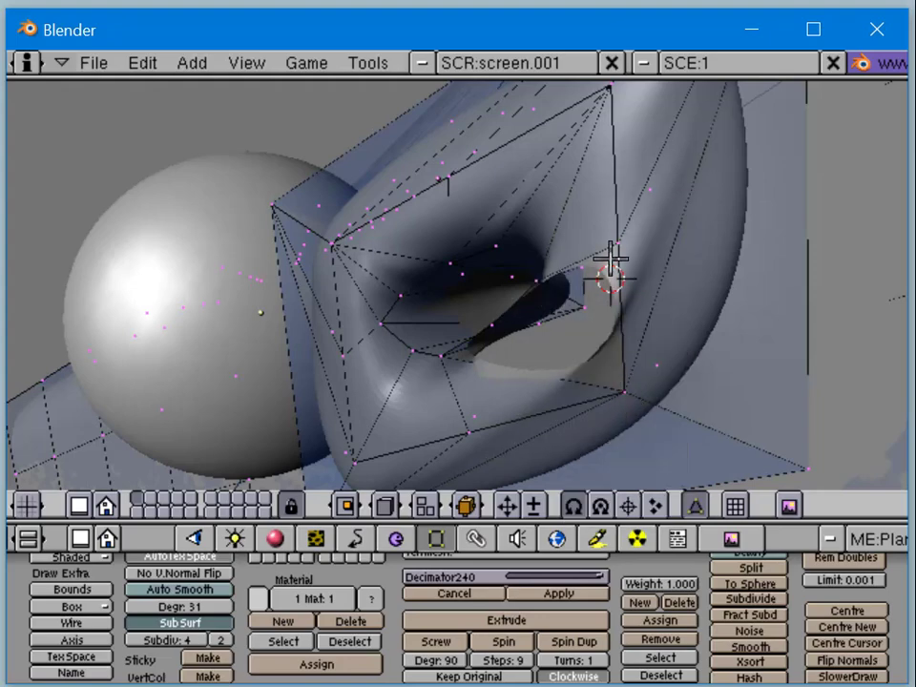
middle_click_drag(532, 276, 614, 340)
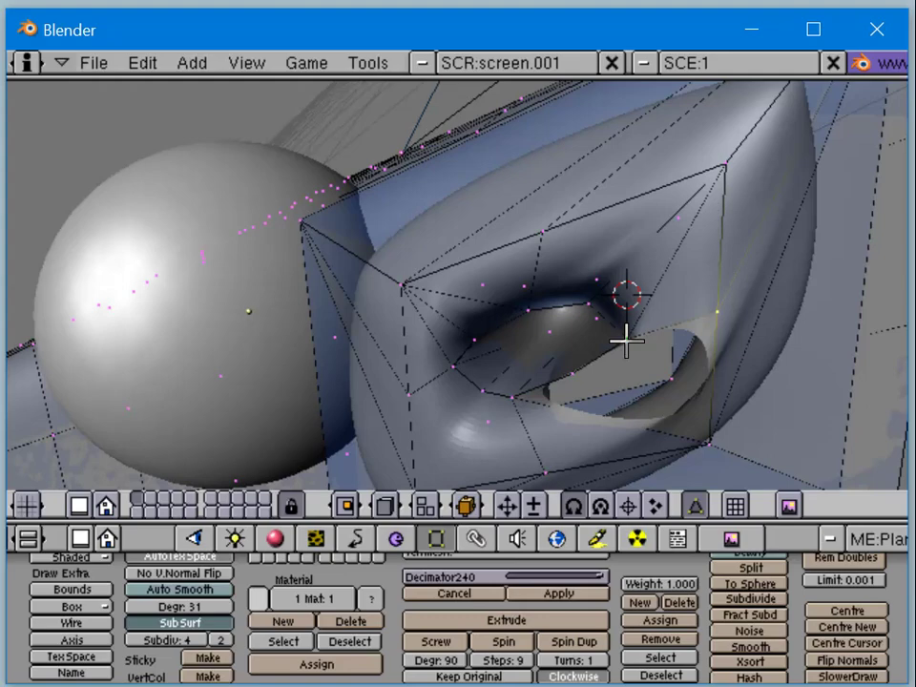
middle_click_drag(664, 388, 645, 384)
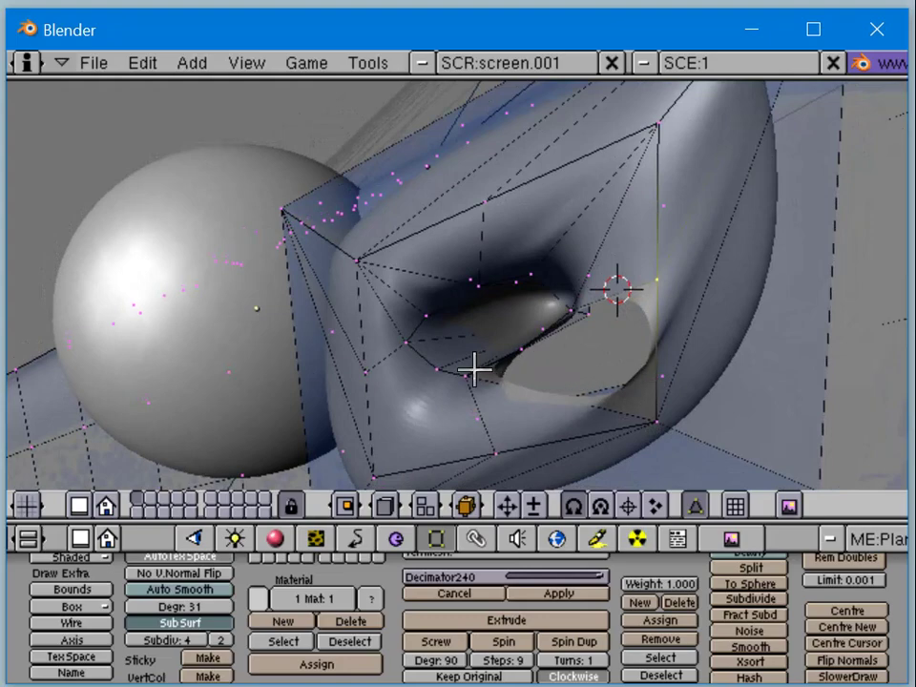
middle_click_drag(548, 409, 594, 402)
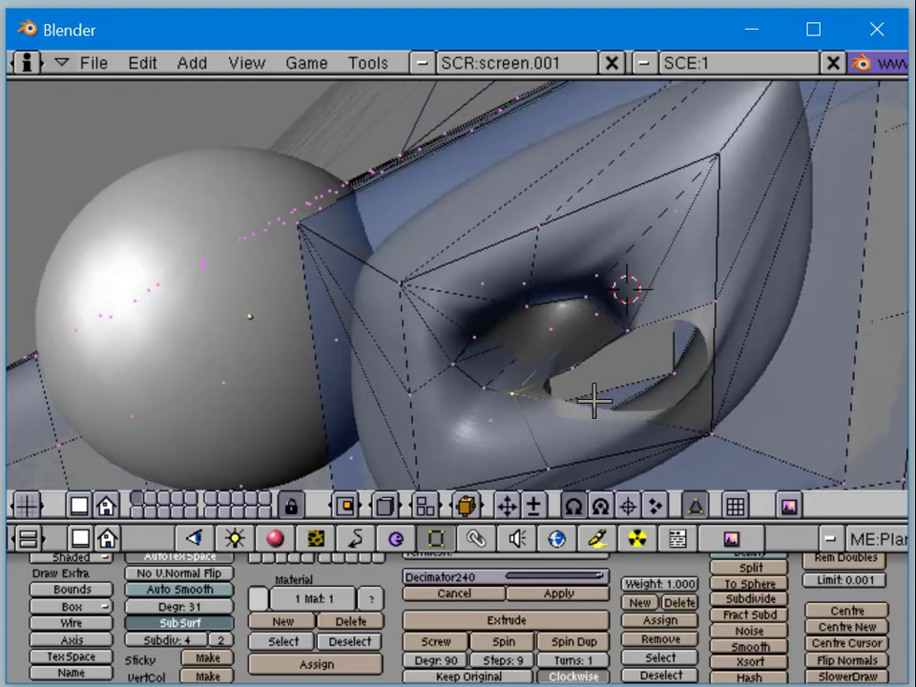
right_click(702, 432, "shift")
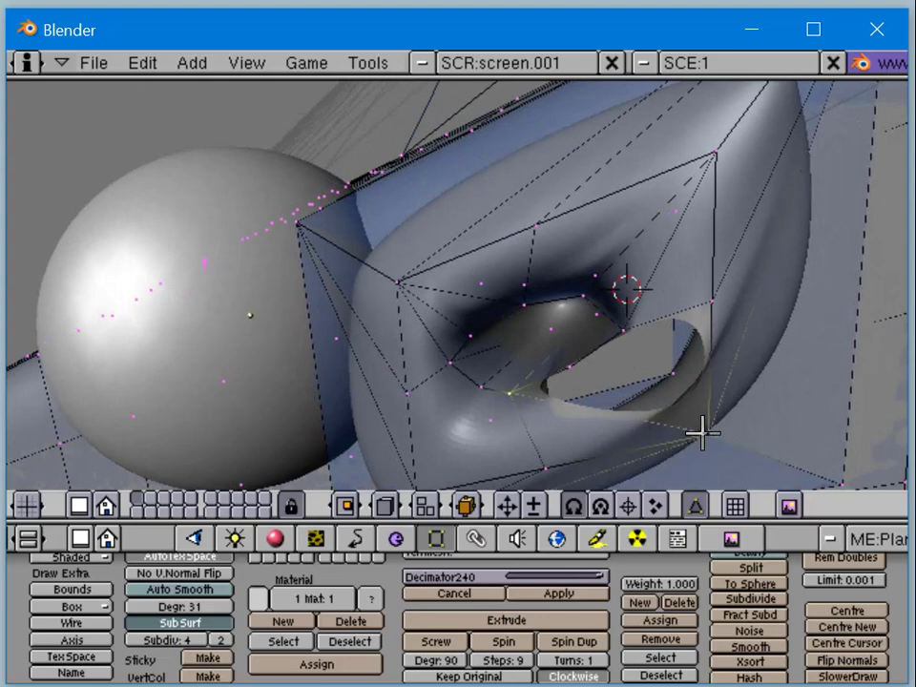
key("x")
left_click(702, 434)
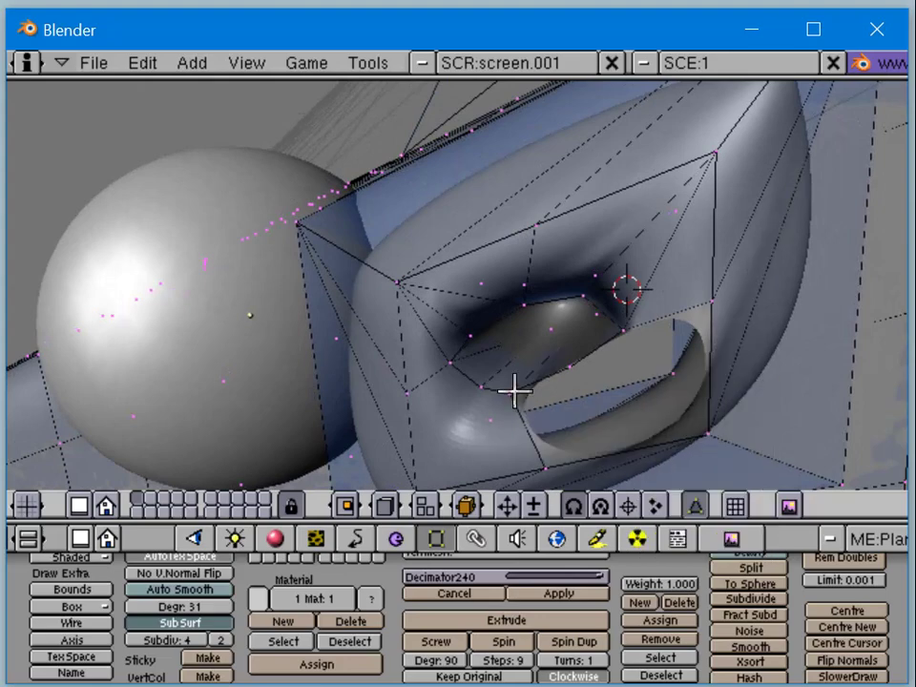
Step: Fill a face between two lower inner rim vertices, the lower outer edge's midpoint and the lower outer corner farthest from the sphere
middle_click_drag(535, 378, 570, 365)
right_click(612, 383, "shift")
right_click(748, 444, "shift")
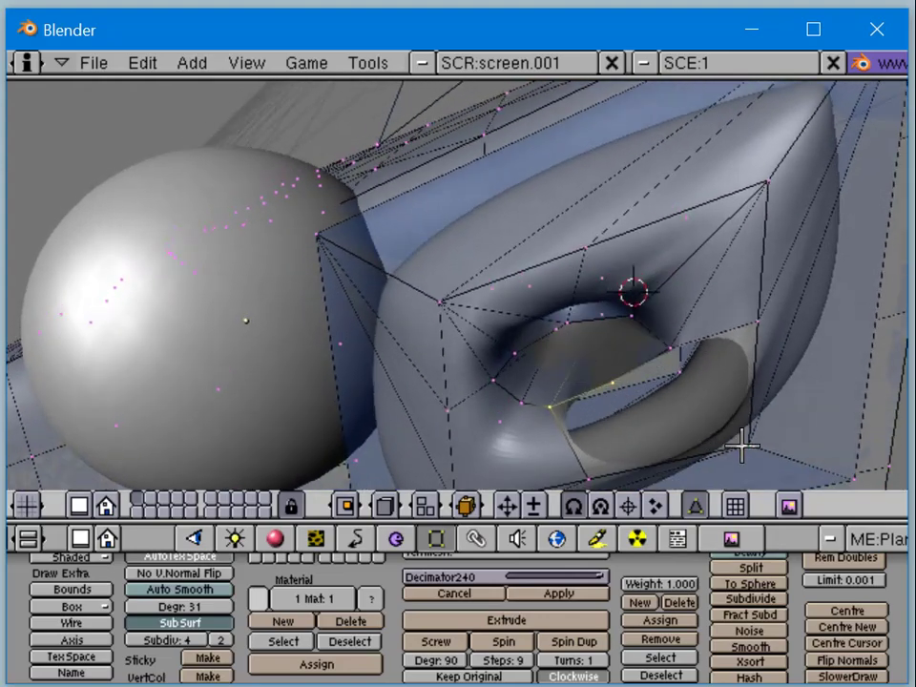
right_click(610, 470, "shift")
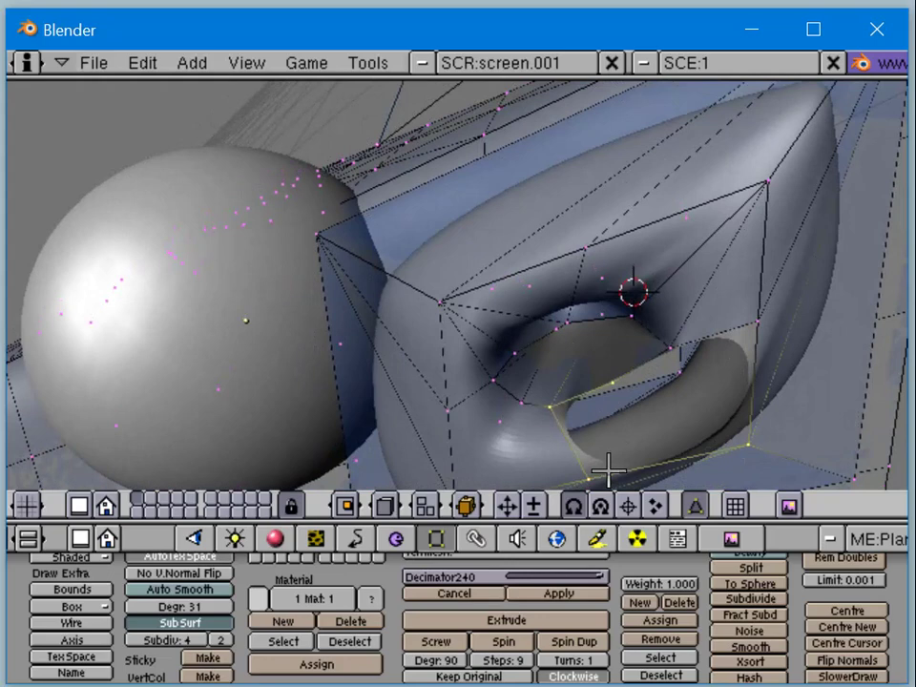
key("g")
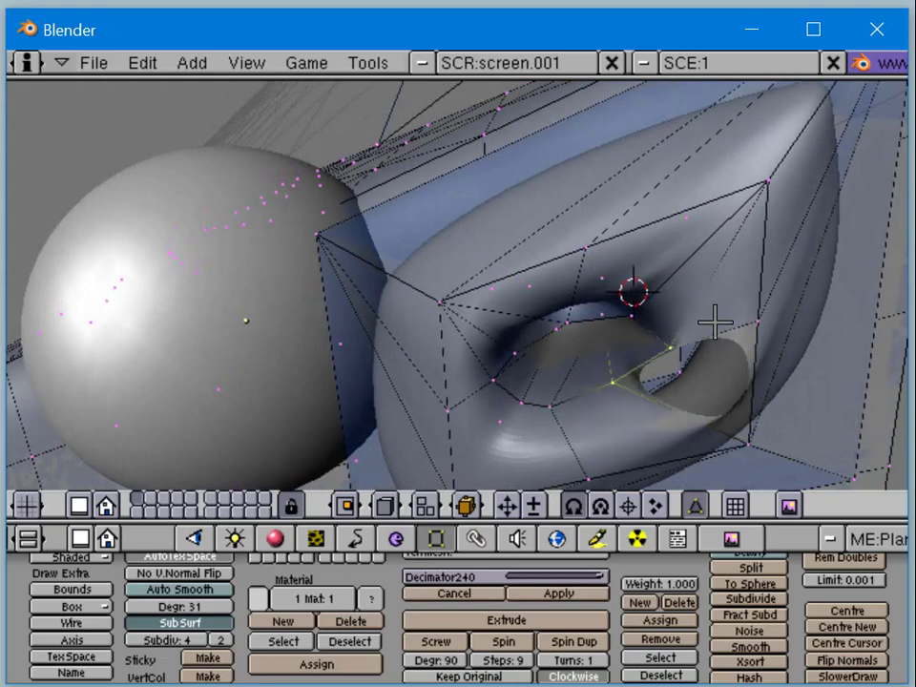
Step: Fill a face from the inner rim to the far outer edge's midpoint and lower corner, and inspect the smoothed hollow outside edit mode
left_click(748, 430)
mouse_move(746, 426)
middle_mouse_down()
mouse_move(736, 393)
mouse_move(749, 370)
middle_mouse_up()
key("Tab")
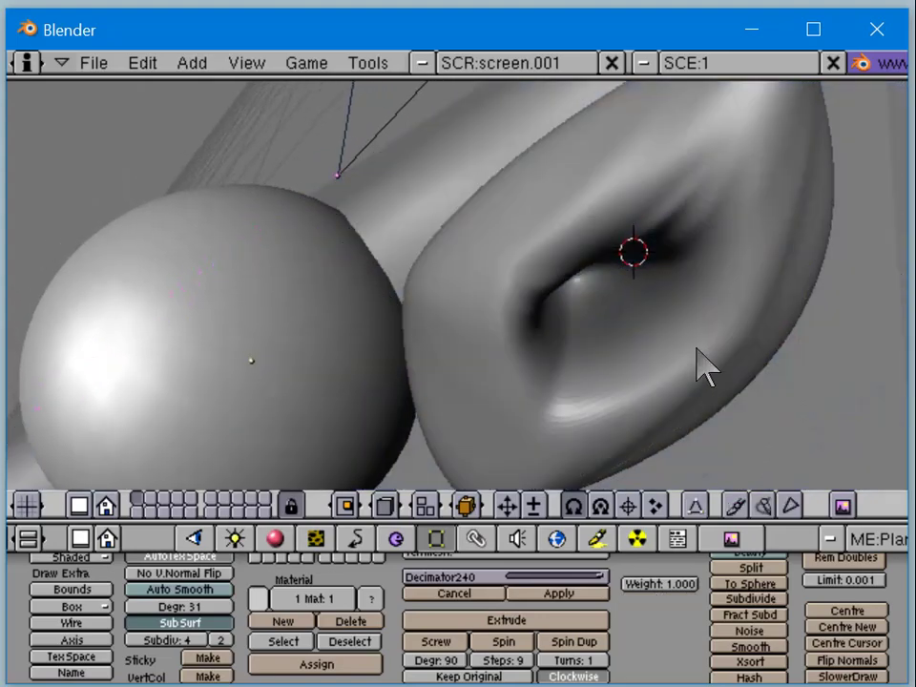
middle_click_drag(689, 344, 726, 260)
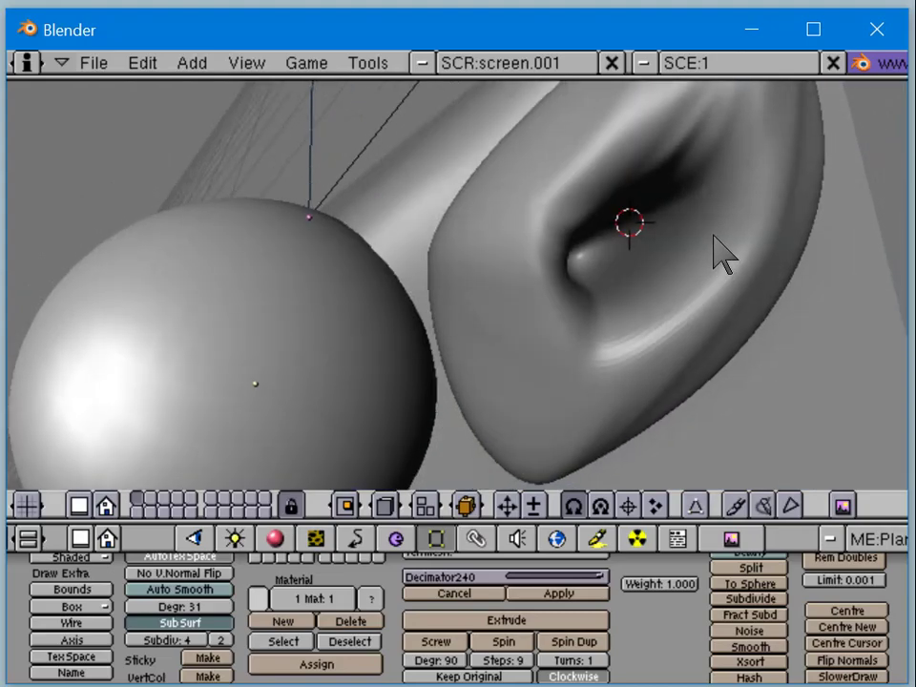
Step: Select all vertices of the arm's mesh in edit mode
key("Tab")
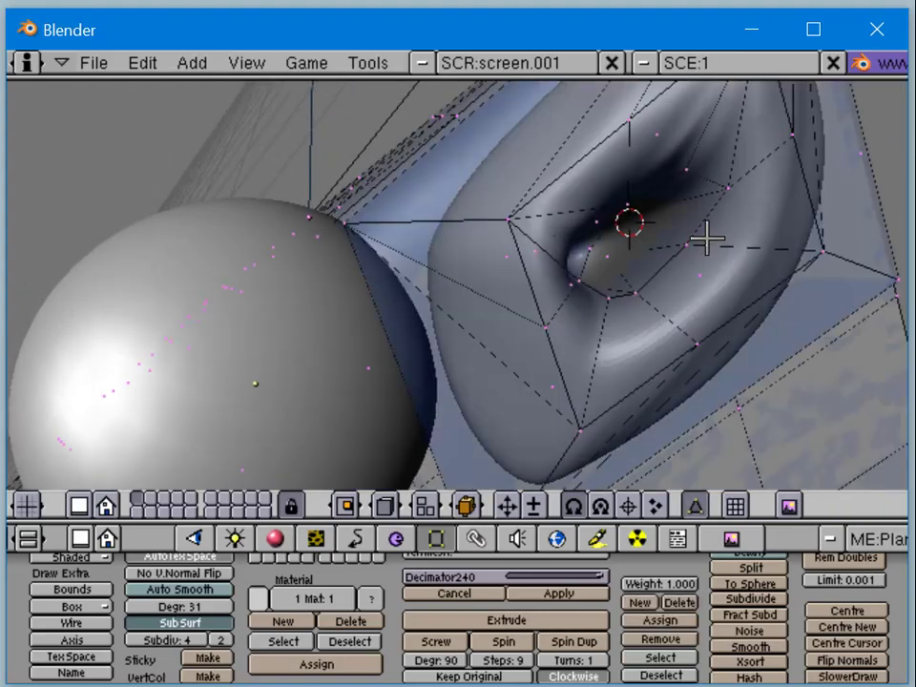
mouse_move(707, 239)
middle_mouse_down()
mouse_move(702, 245)
mouse_move(733, 244)
mouse_move(665, 267)
mouse_move(713, 245)
middle_mouse_up()
key("a")
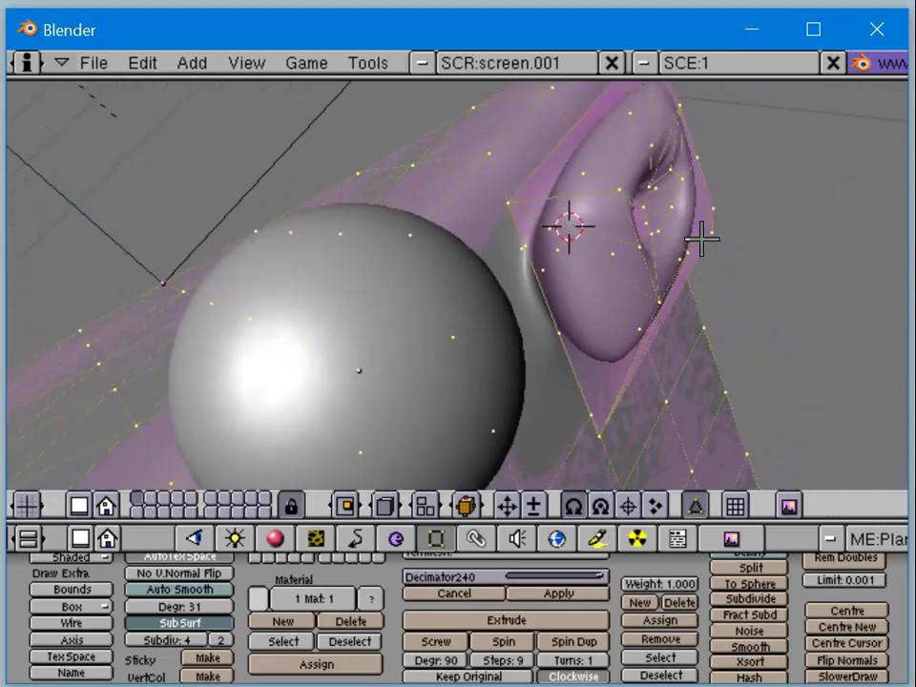
key("h")
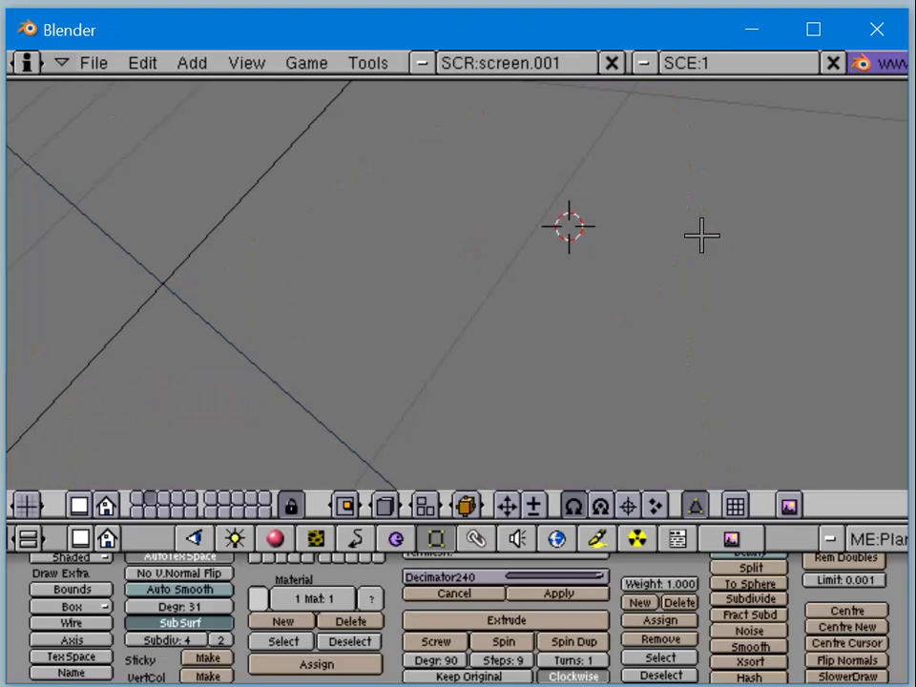
key("Tab")
middle_click_drag(702, 258, 673, 258)
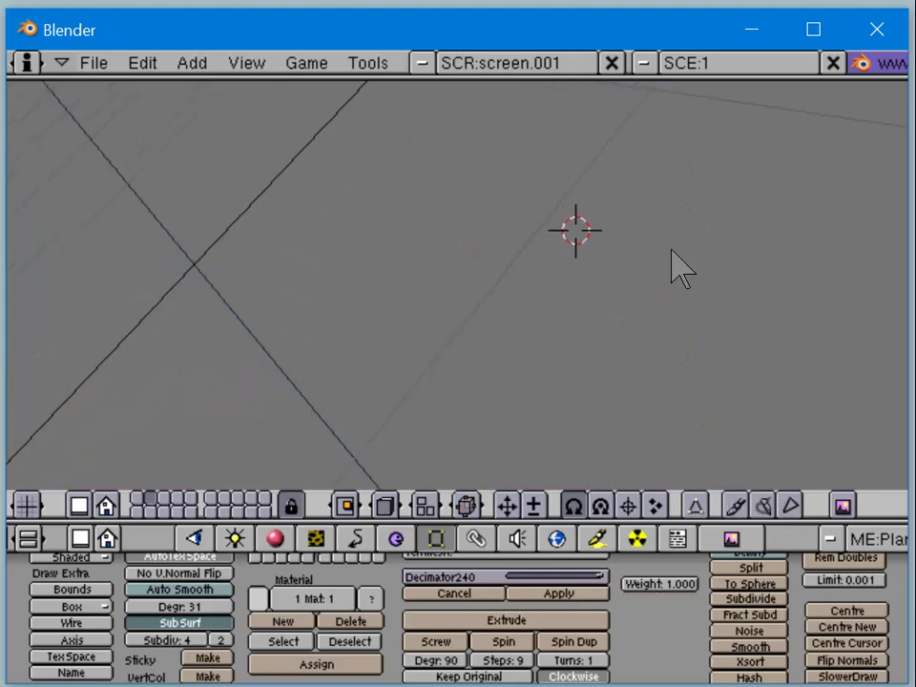
middle_click_drag(673, 269, 538, 358)
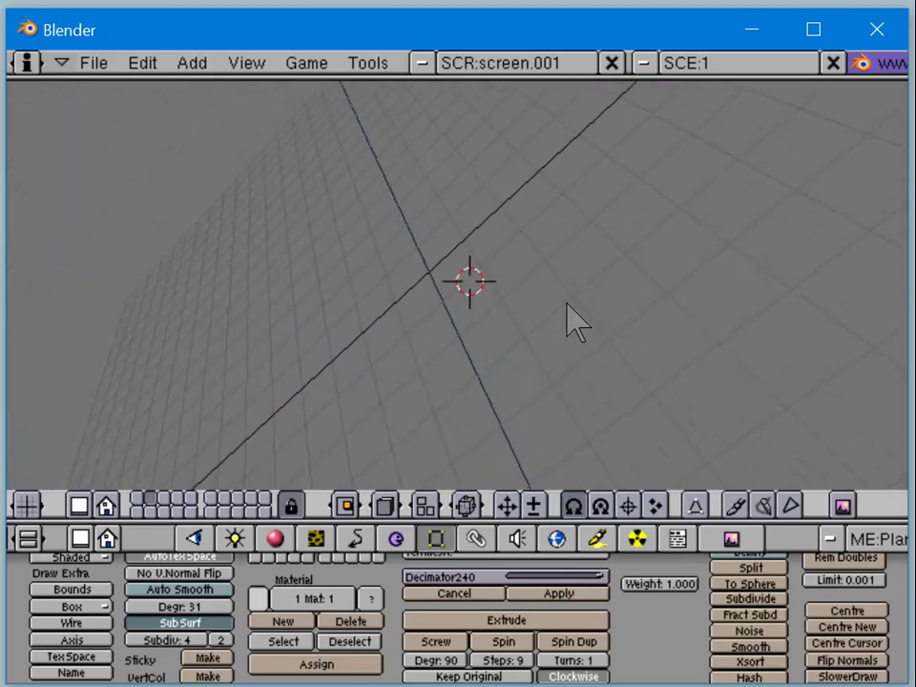
middle_click_drag(567, 305, 497, 362)
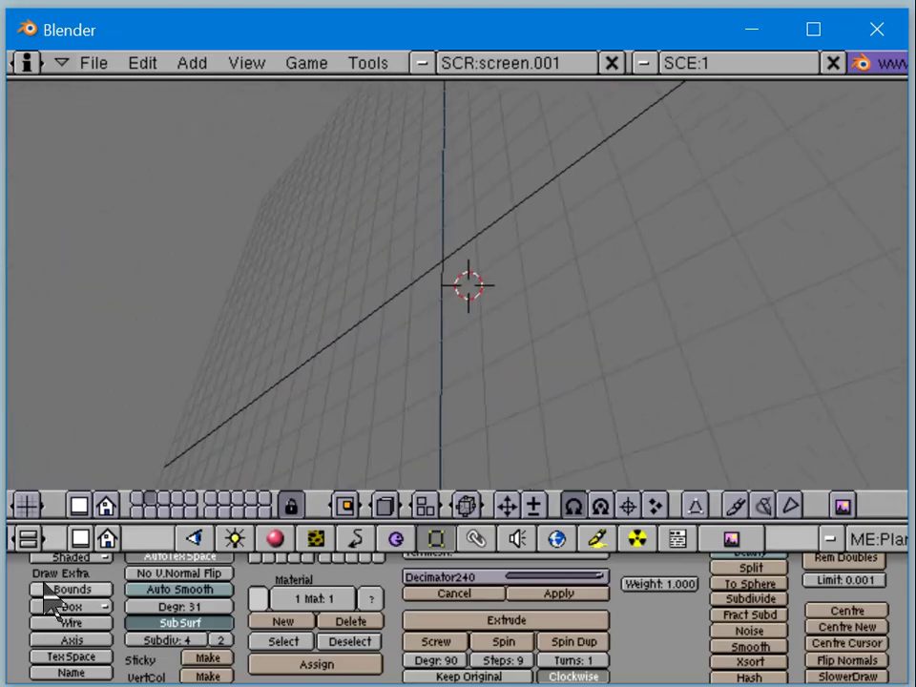
left_click(136, 498)
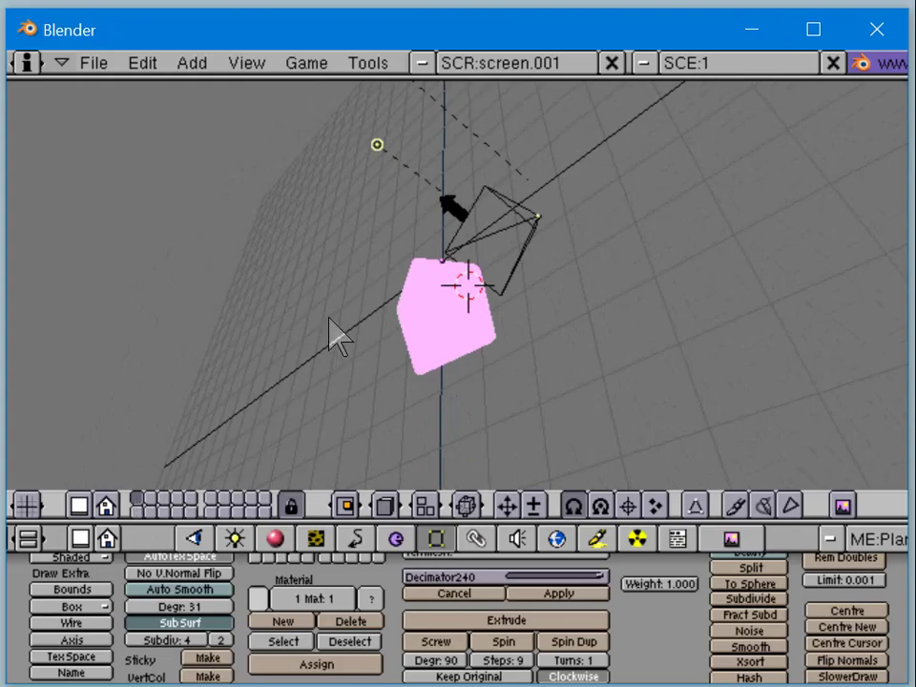
Step: Subdivide the entire selected mesh once and set its SubSurf level to 2
middle_click_drag(333, 333, 491, 270)
scroll(482, 286, "up", 5)
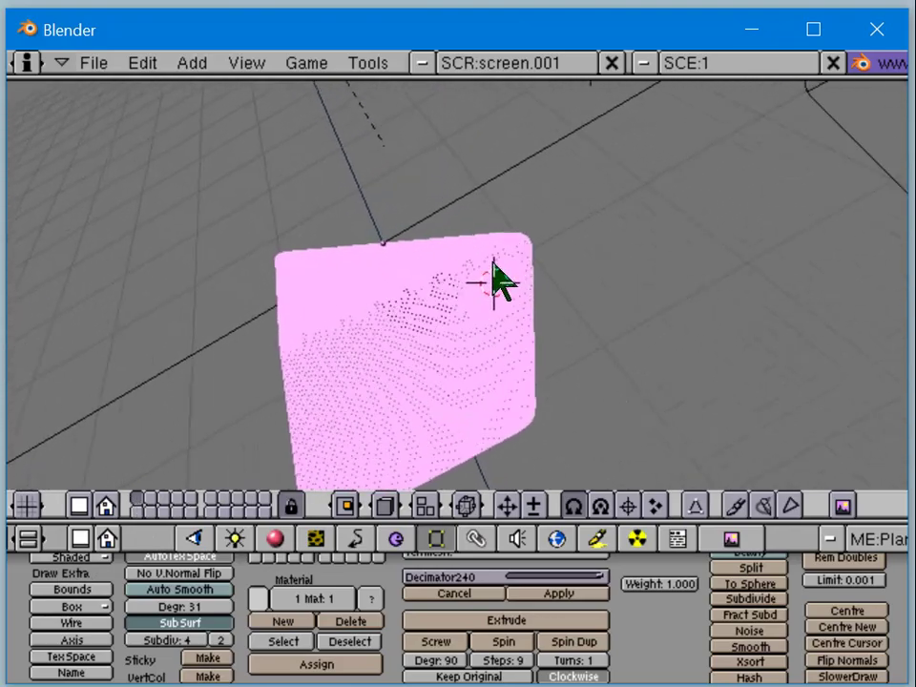
scroll(487, 287, "up", 3)
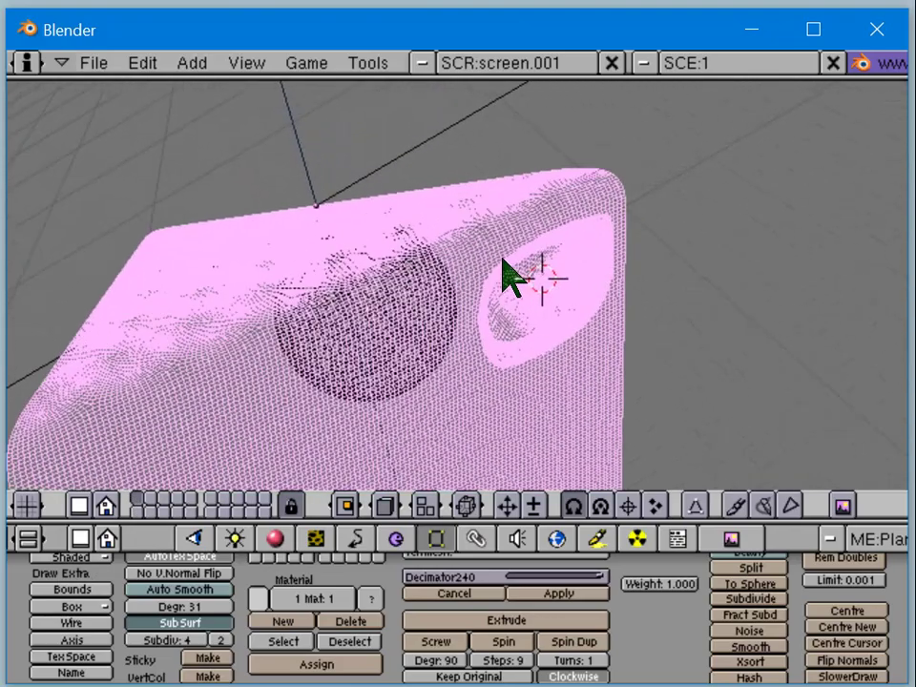
key("Tab")
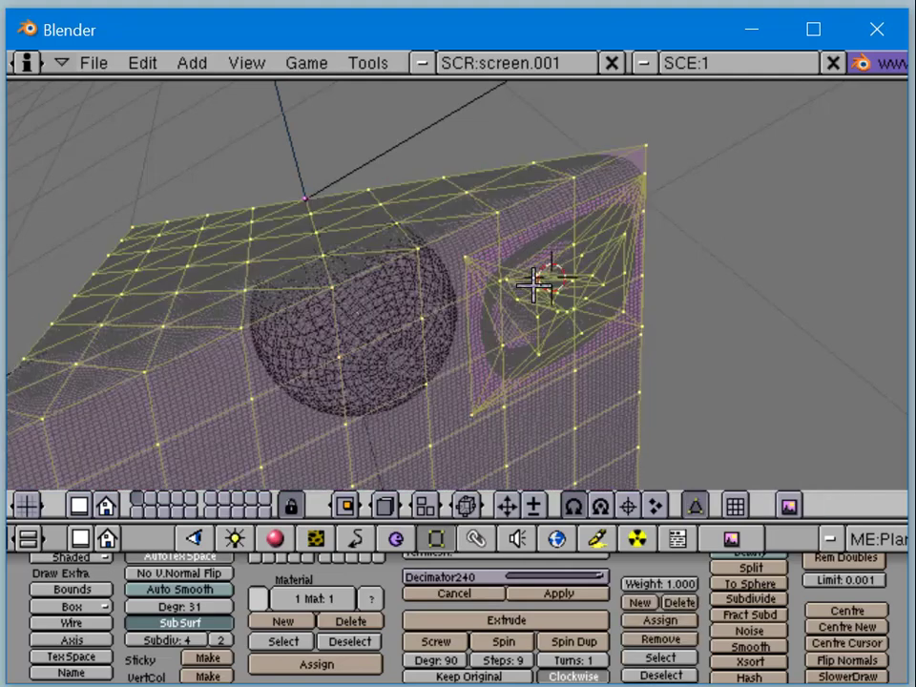
key("w")
left_click(535, 284)
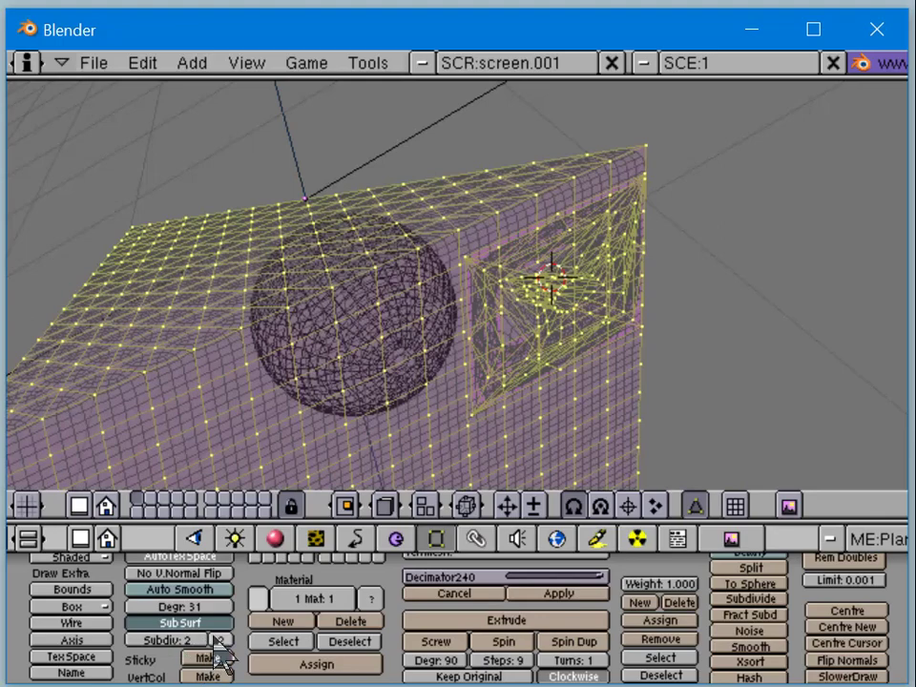
Step: Return the viewport to solid shading and reopen the subdivided mesh for editing, close up beside the sphere
key("Tab")
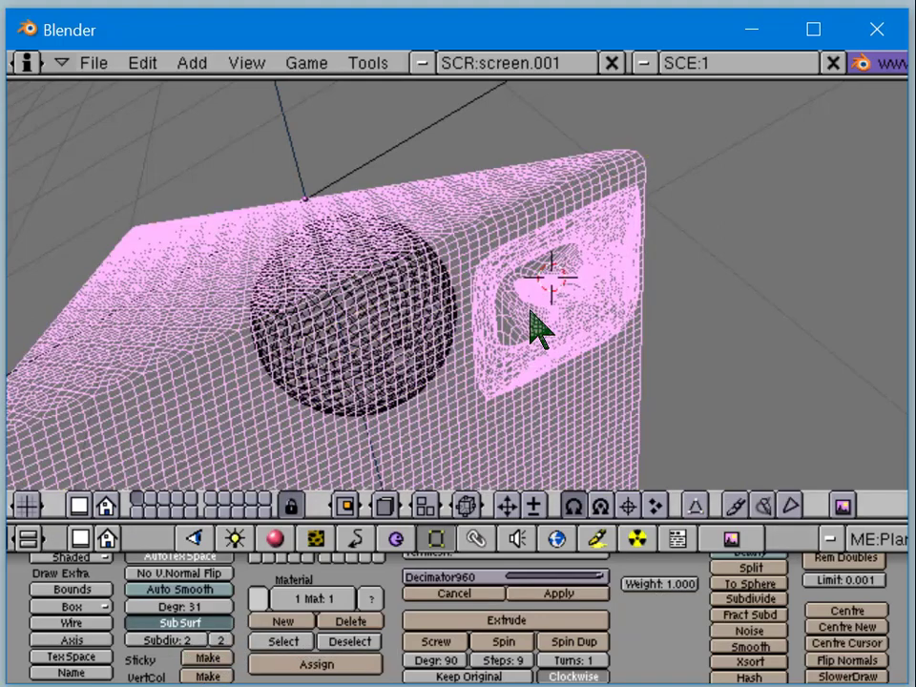
key("z")
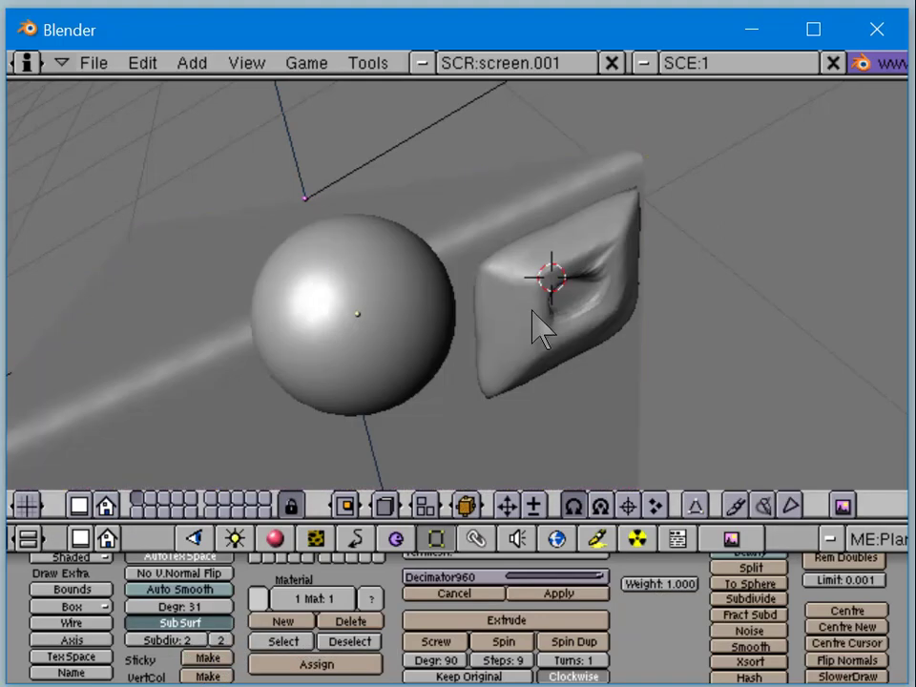
key("Tab")
scroll(609, 304, "up", 5)
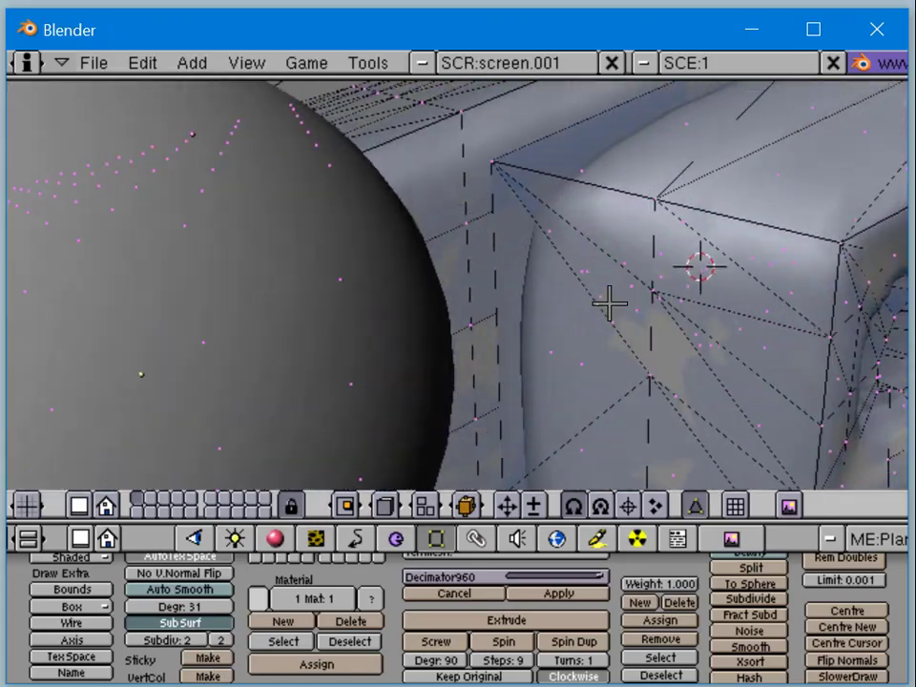
Step: Inspect the subdivided hollow beside the sphere, comparing its edit-mode cage with the smoothed surface outside edit mode
scroll(592, 321, "down", 5)
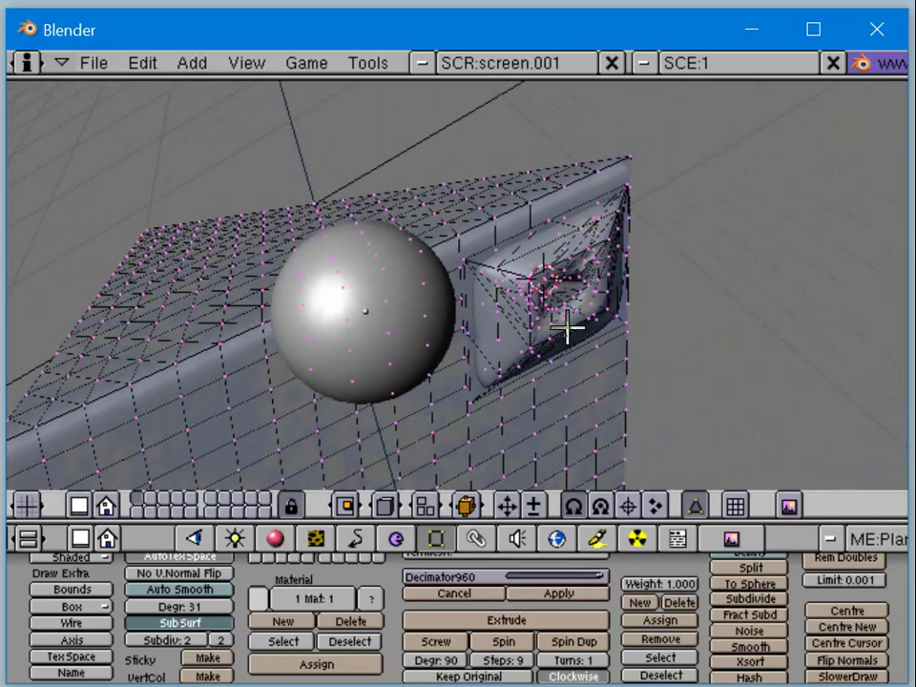
scroll(568, 328, "up", 6)
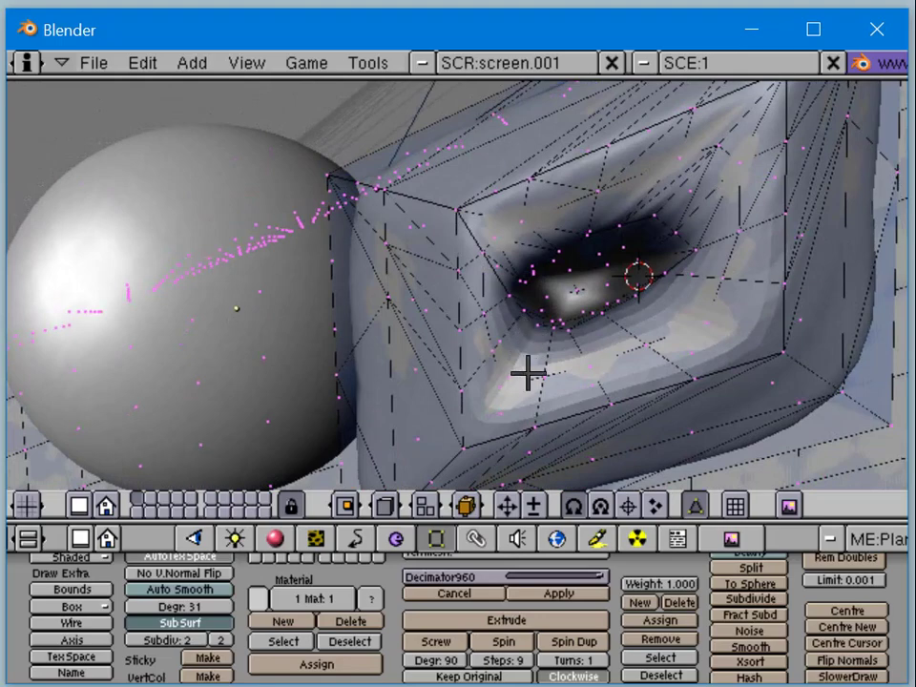
key("Tab")
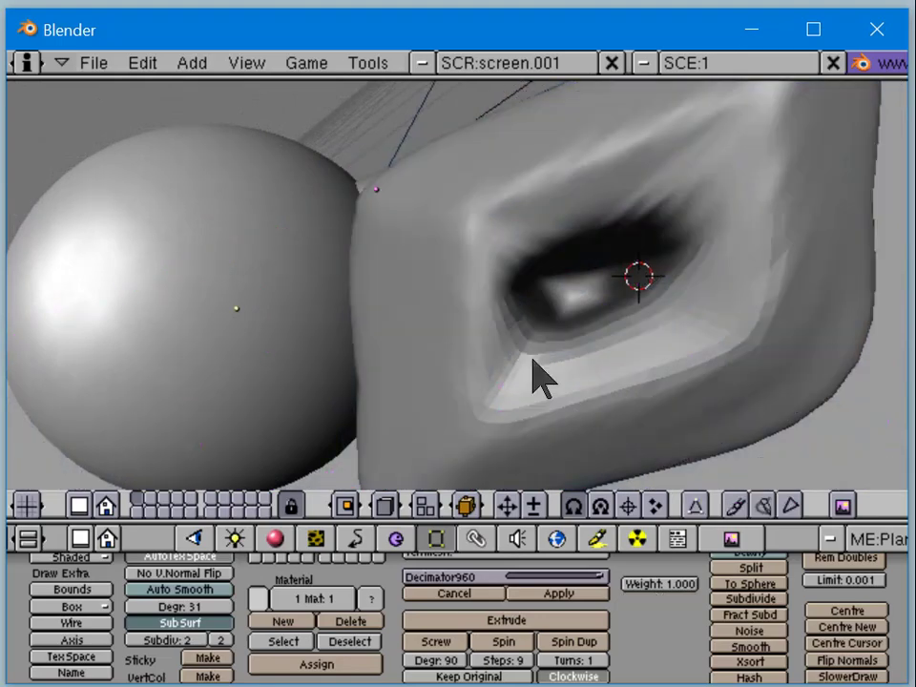
key("Tab")
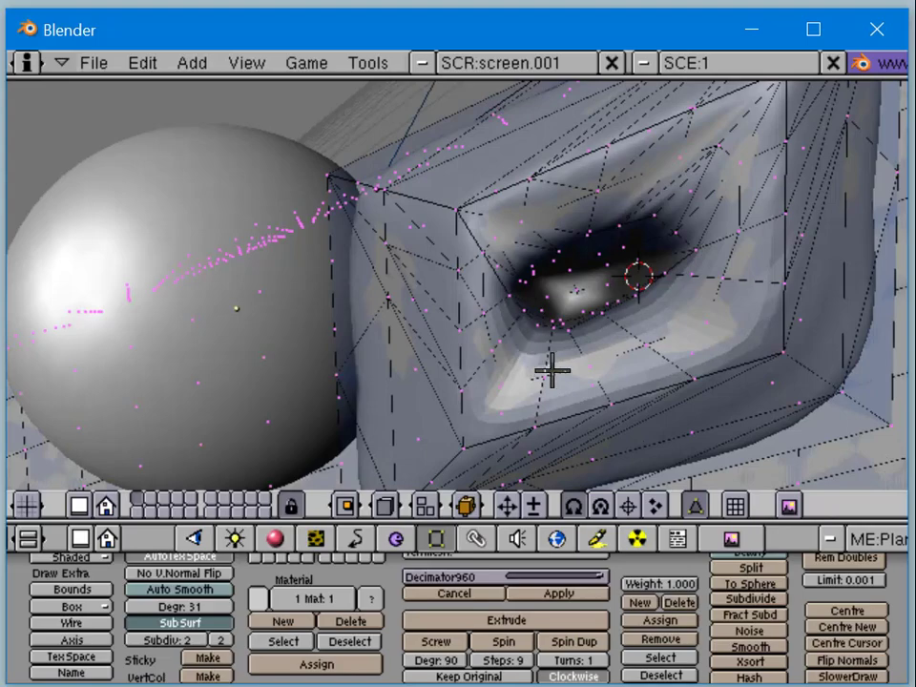
scroll(630, 377, "down", 5)
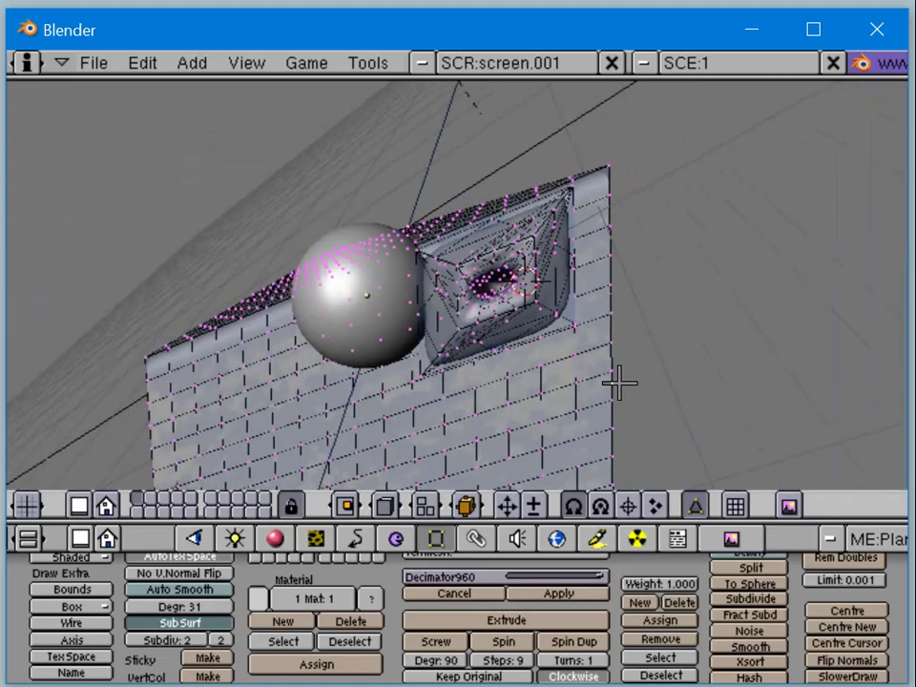
scroll(611, 367, "up", 4)
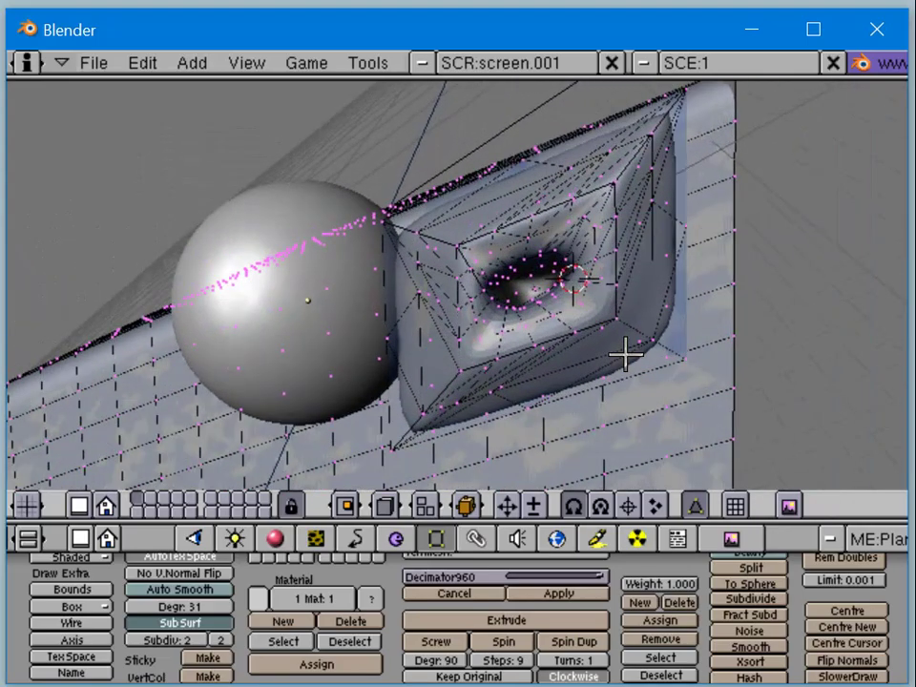
key("Tab")
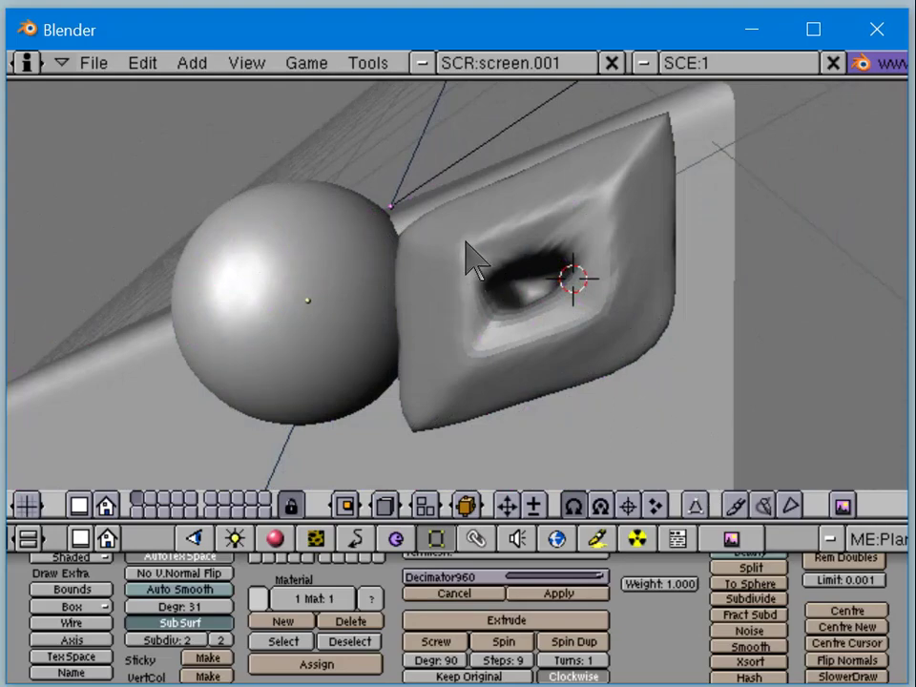
key("Tab")
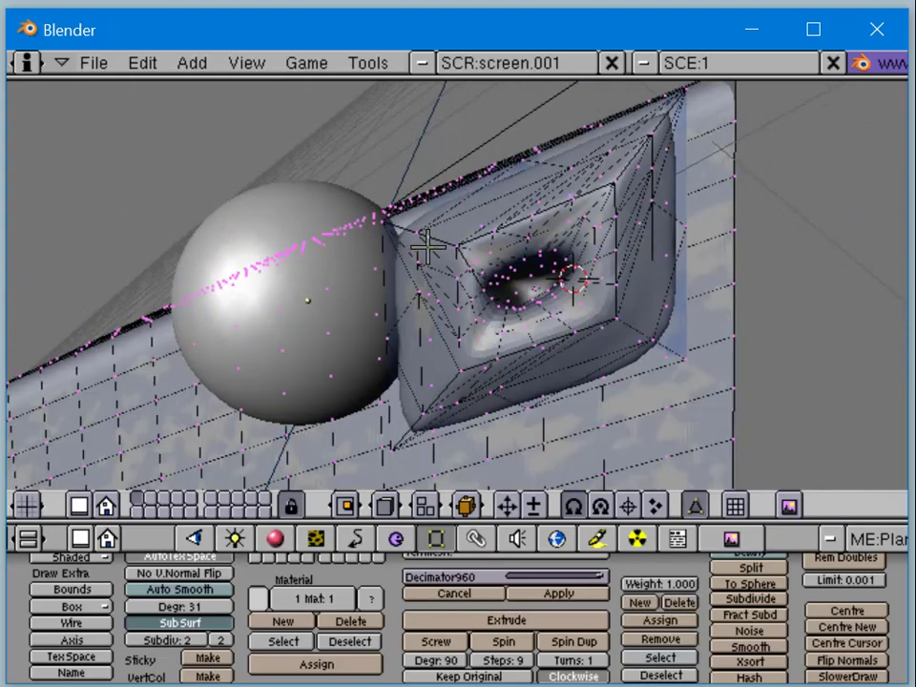
middle_click_drag(427, 246, 535, 218)
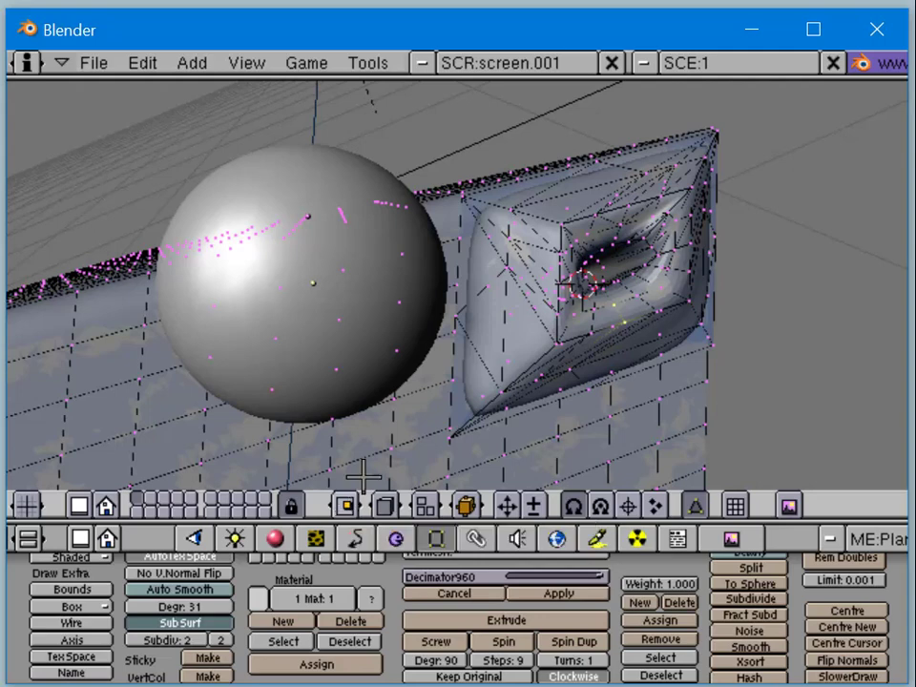
key("space")
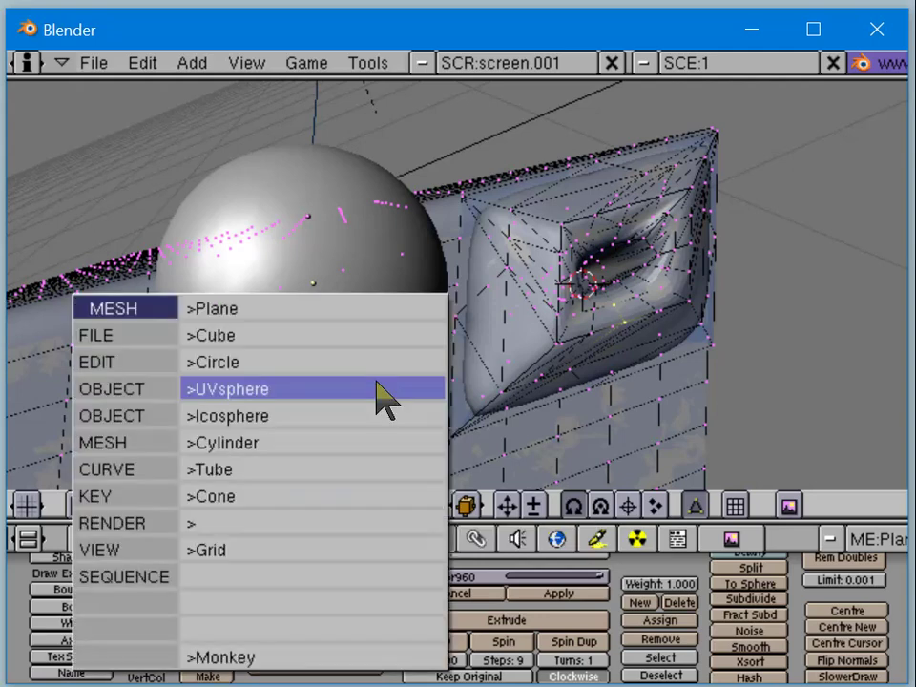
mouse_move(120, 443)
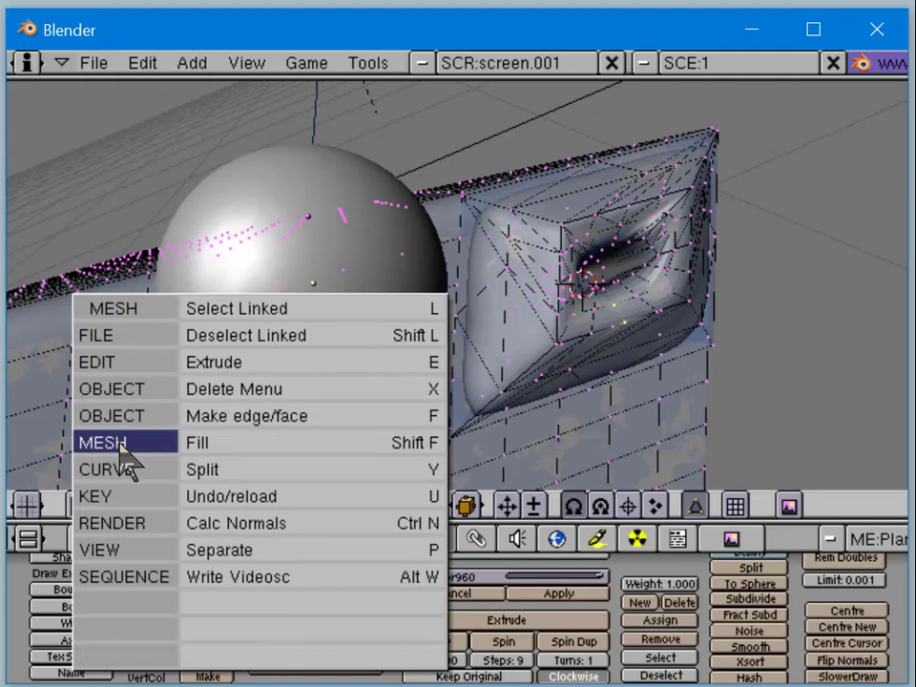
mouse_move(123, 468)
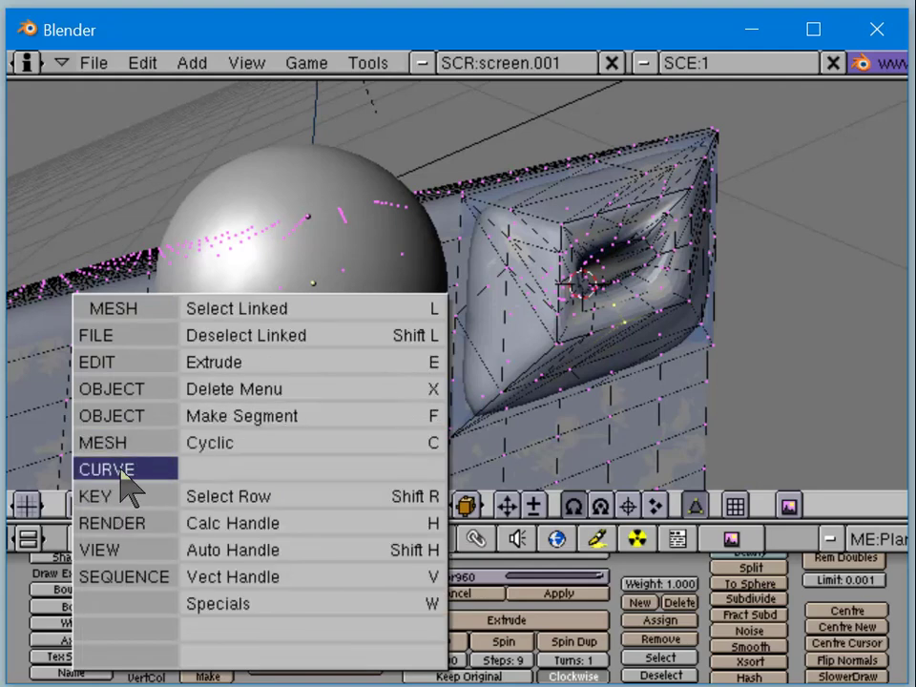
mouse_move(114, 496)
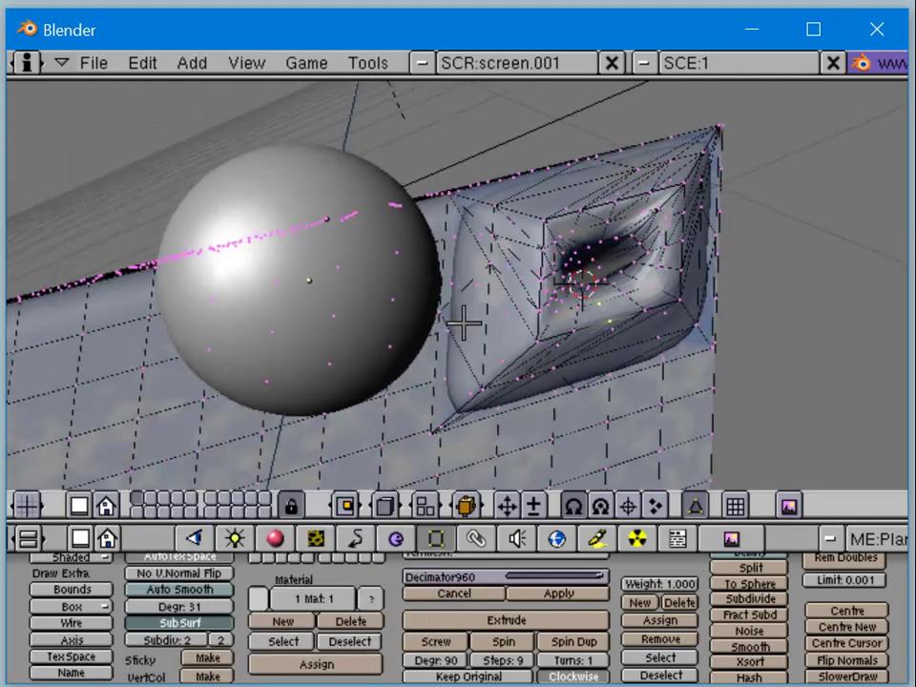
Step: Try to move the two selected vertices on the hollow's lower rim
mouse_move(463, 326)
middle_mouse_down()
mouse_move(410, 321)
mouse_move(454, 321)
middle_mouse_up()
scroll(496, 326, "up", 3)
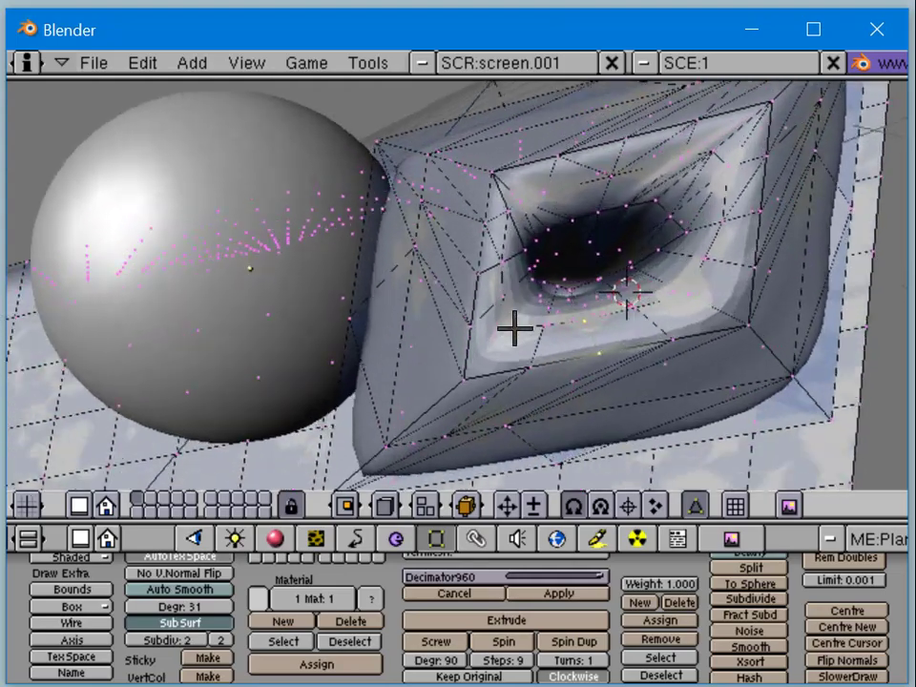
scroll(520, 330, "up", 3)
scroll(521, 332, "down", 2)
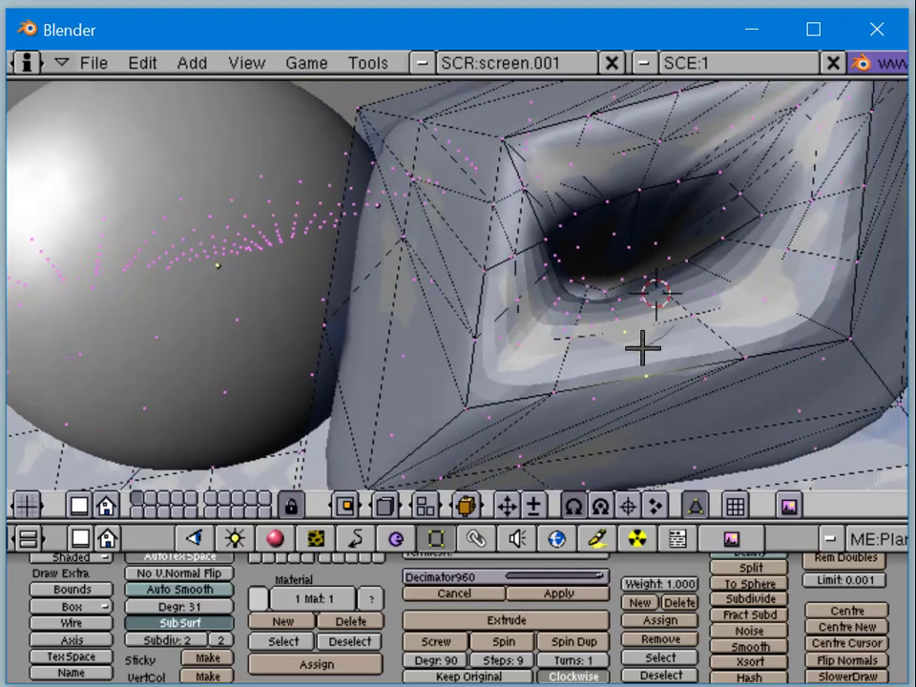
key("g")
key("Escape")
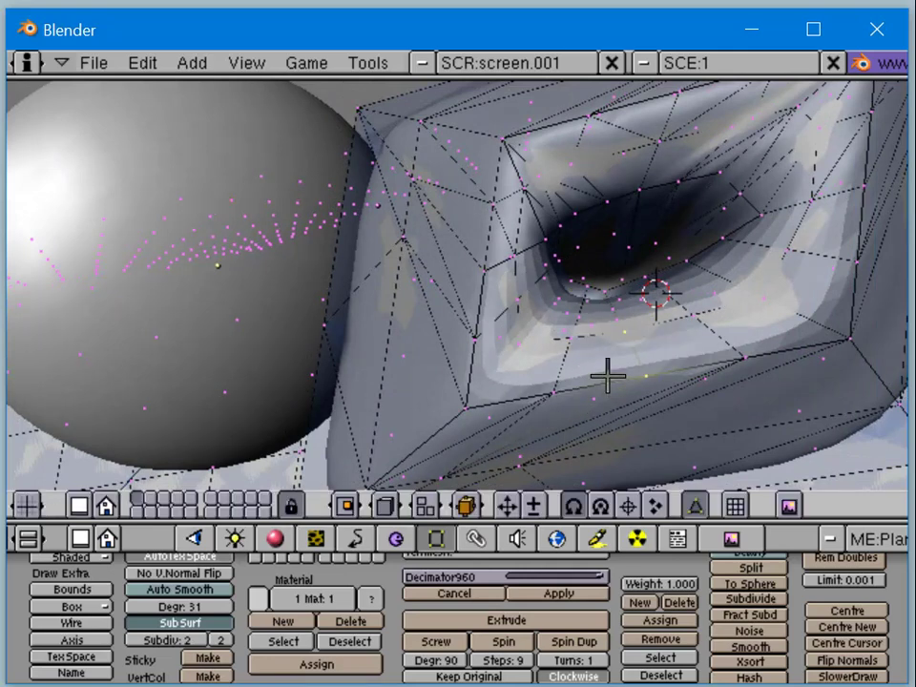
key("n")
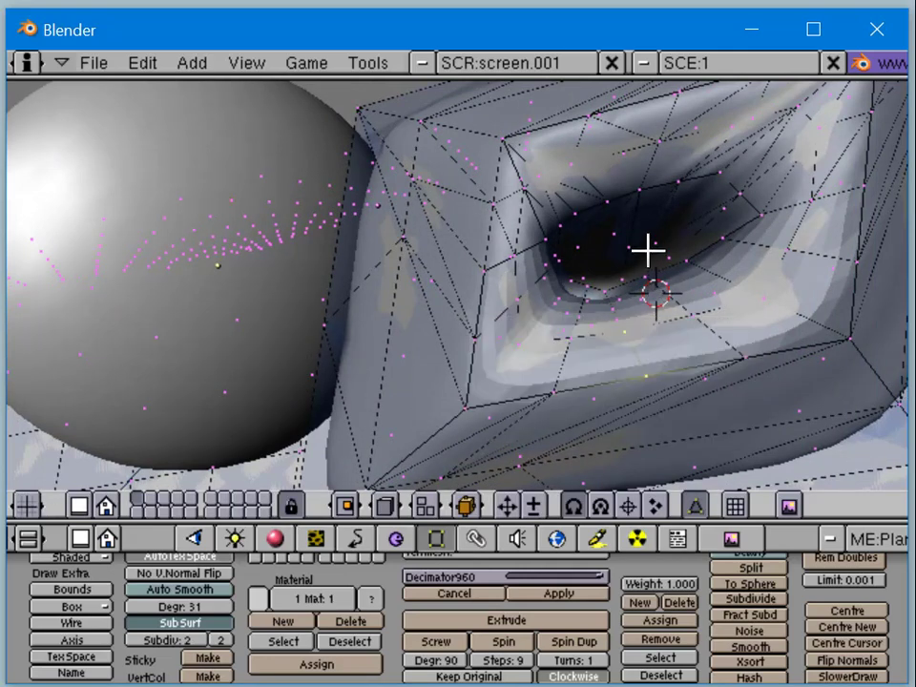
Step: Examine the hollow's SubSurf surface up close in solid and wireframe shading, and reopen the mesh for editing
key("Tab")
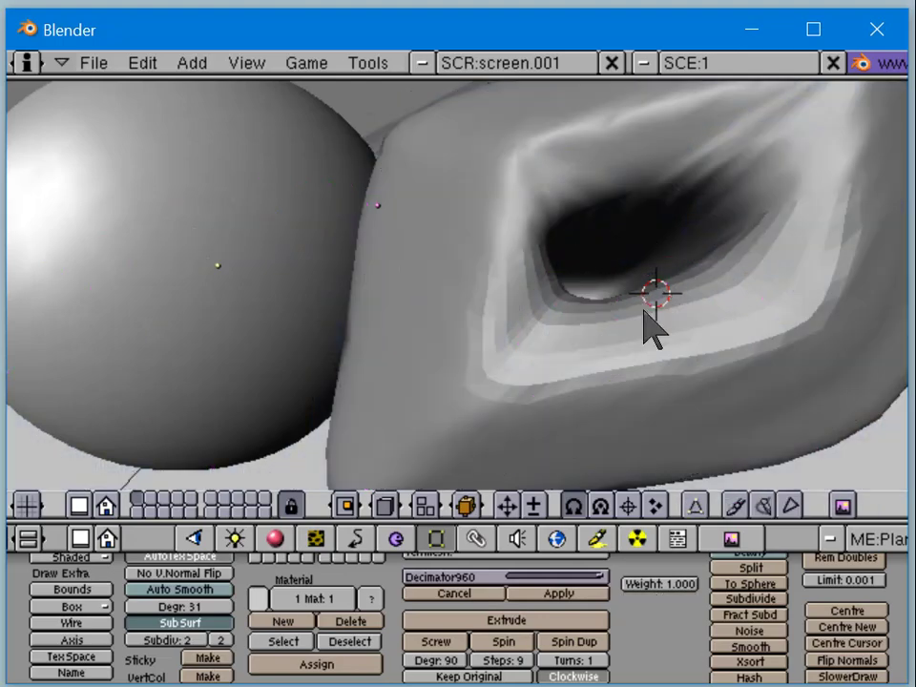
middle_click_drag(605, 338, 626, 322)
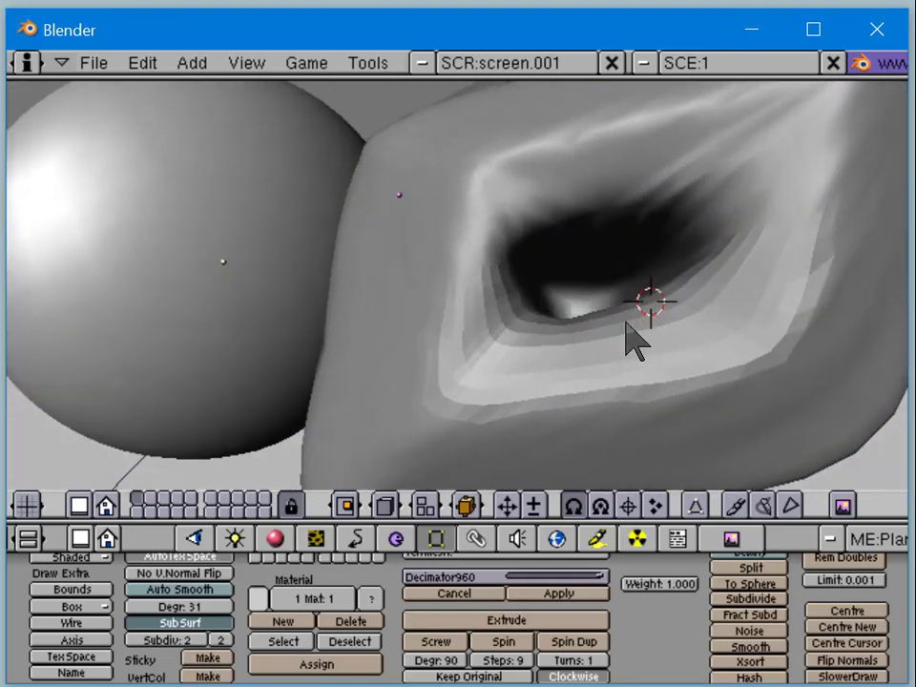
key("z")
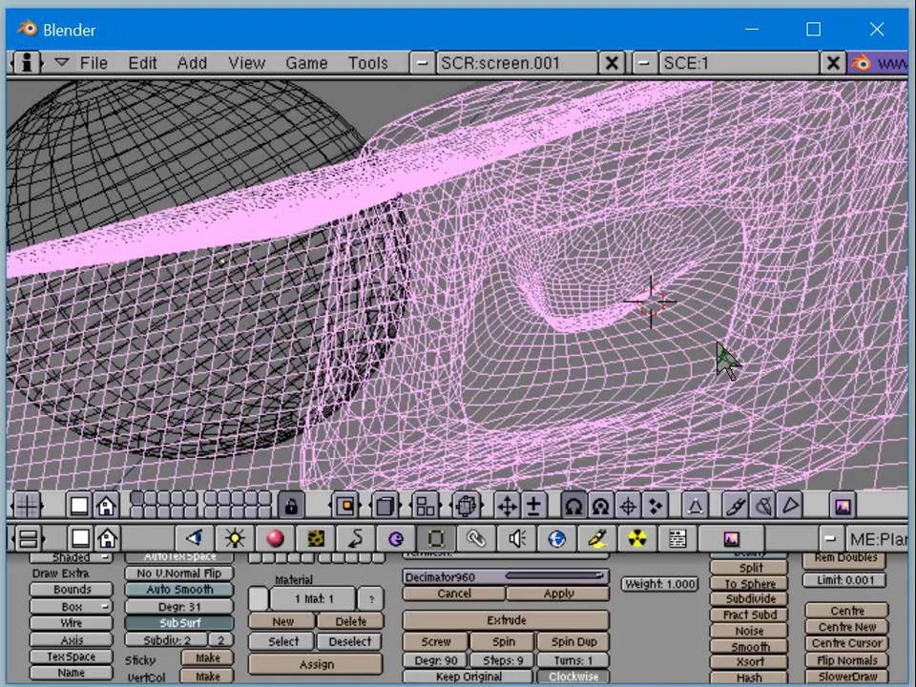
key("z")
key("Tab")
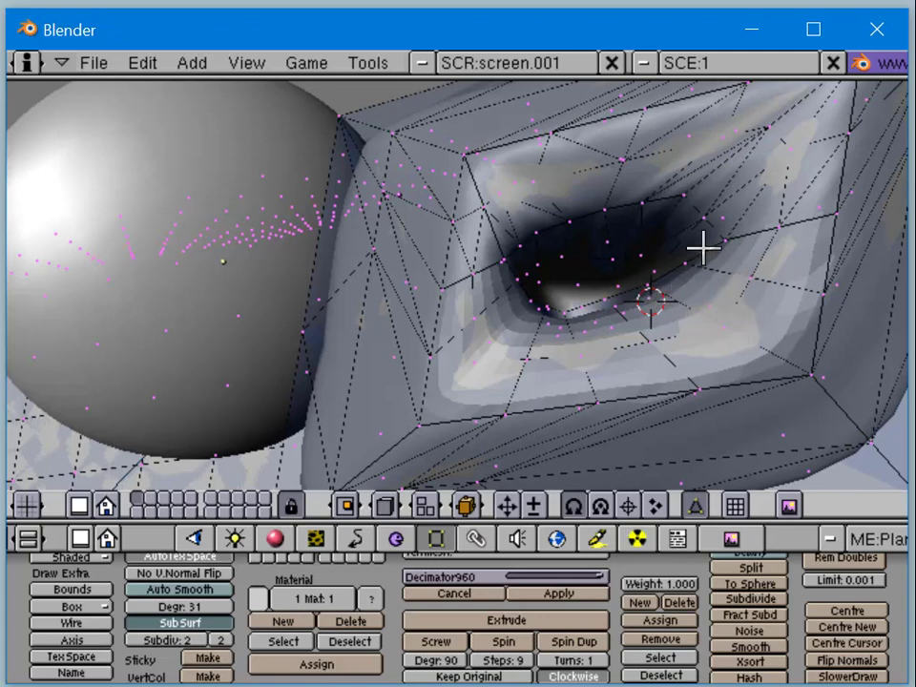
middle_click_drag(620, 292, 651, 304)
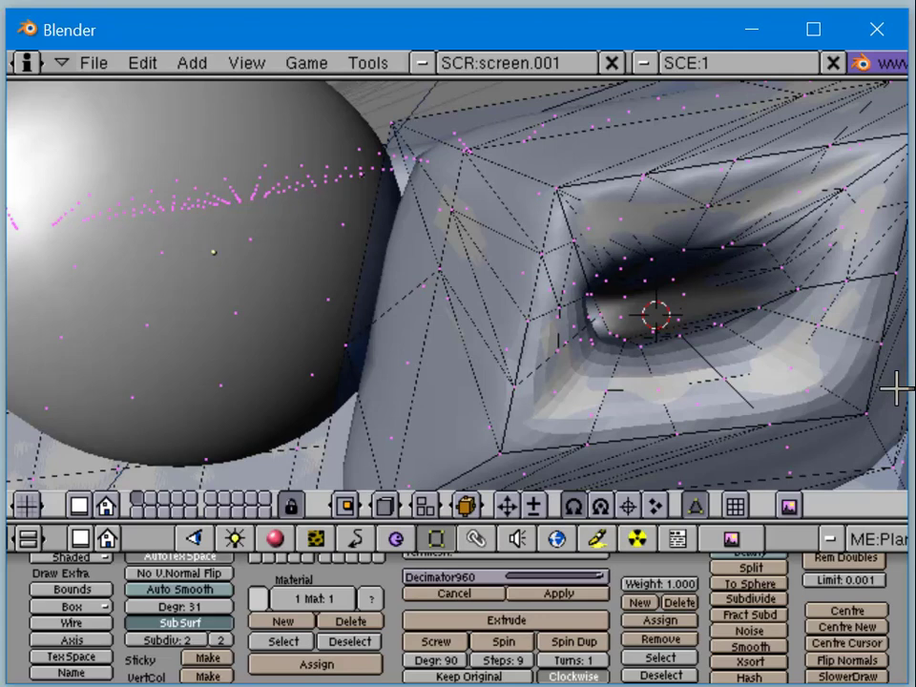
Step: Inspect the whole smoothed arm and plane outside edit mode from farther out, in solid and wireframe shading
key("Tab")
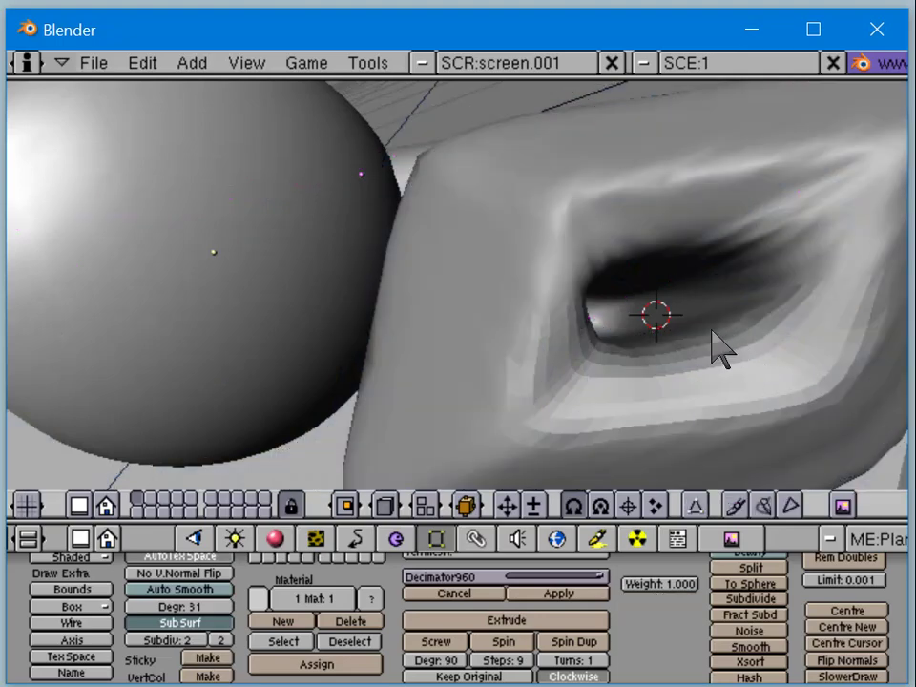
scroll(714, 329, "down", 6)
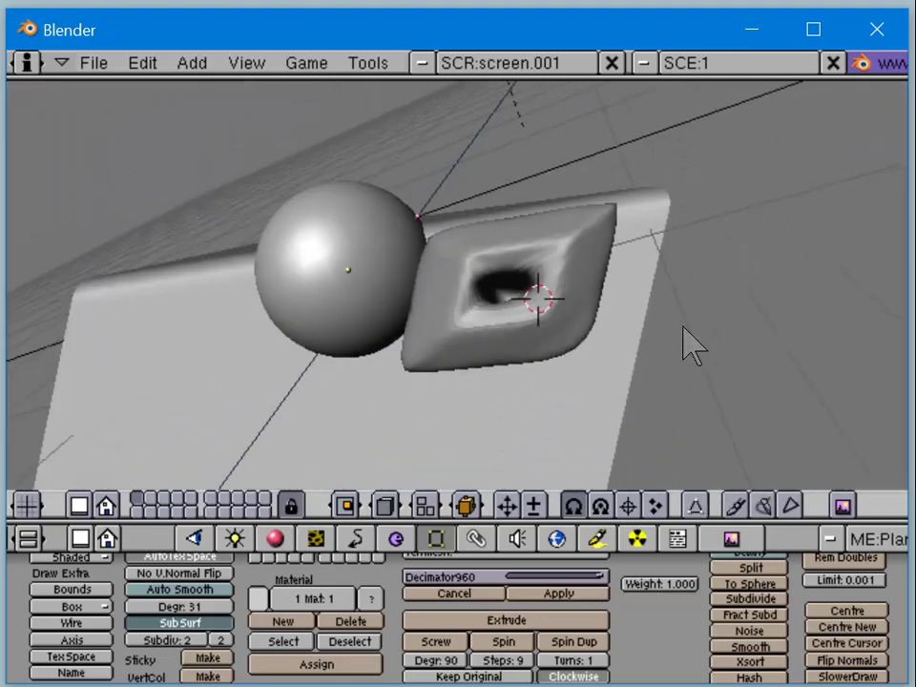
mouse_move(628, 360)
middle_mouse_down()
mouse_move(601, 369)
mouse_move(618, 363)
middle_mouse_up()
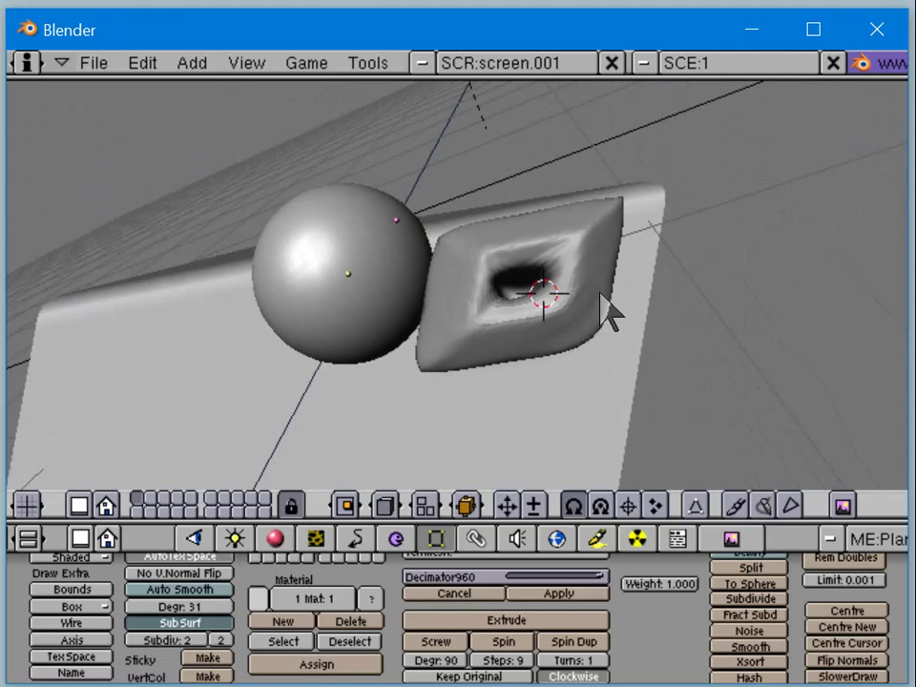
middle_click_drag(600, 296, 496, 303)
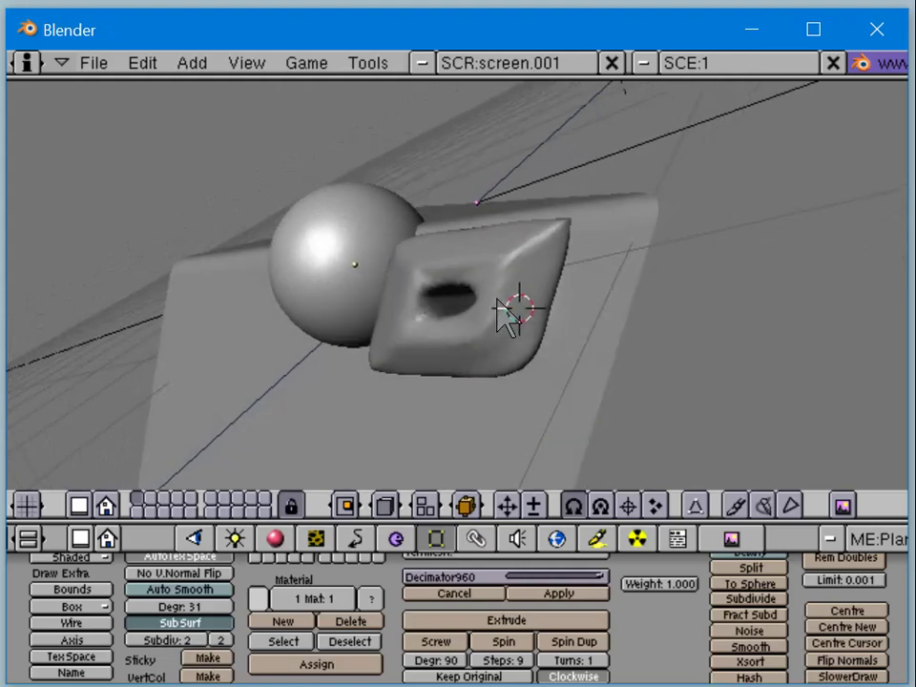
key("z")
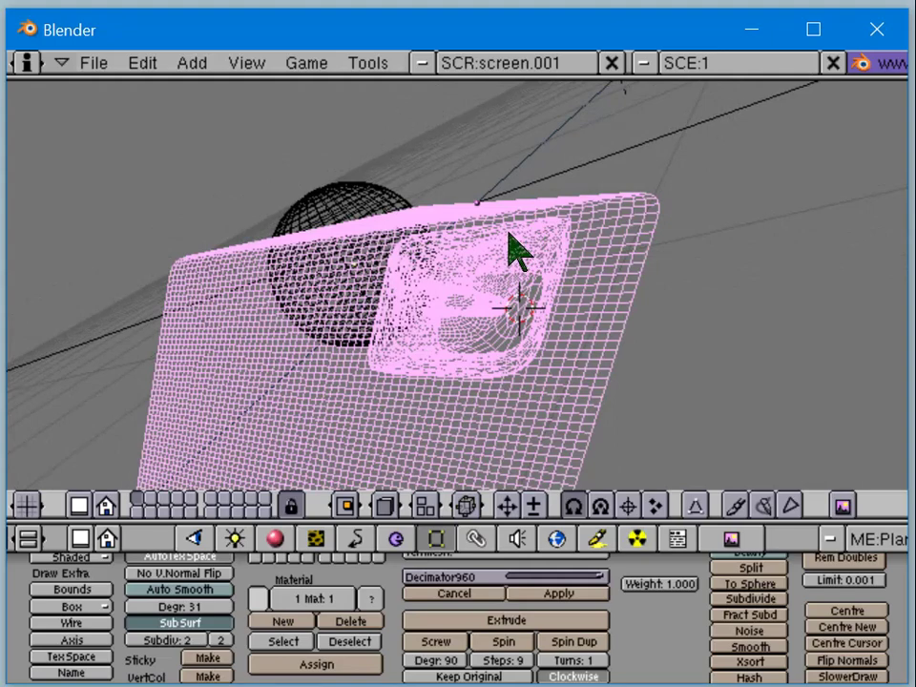
key("z")
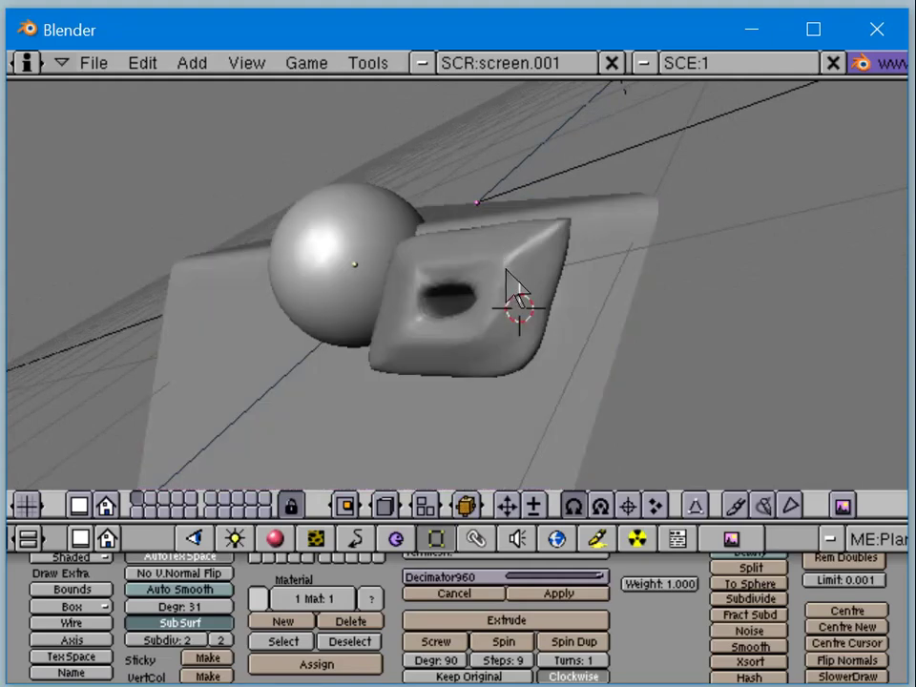
Step: Extrude the four-vertex face at the wall's outer edge beside the hollowed arm by about -0.05, -0.20, 0.09 in X, Y, Z
key("Tab")
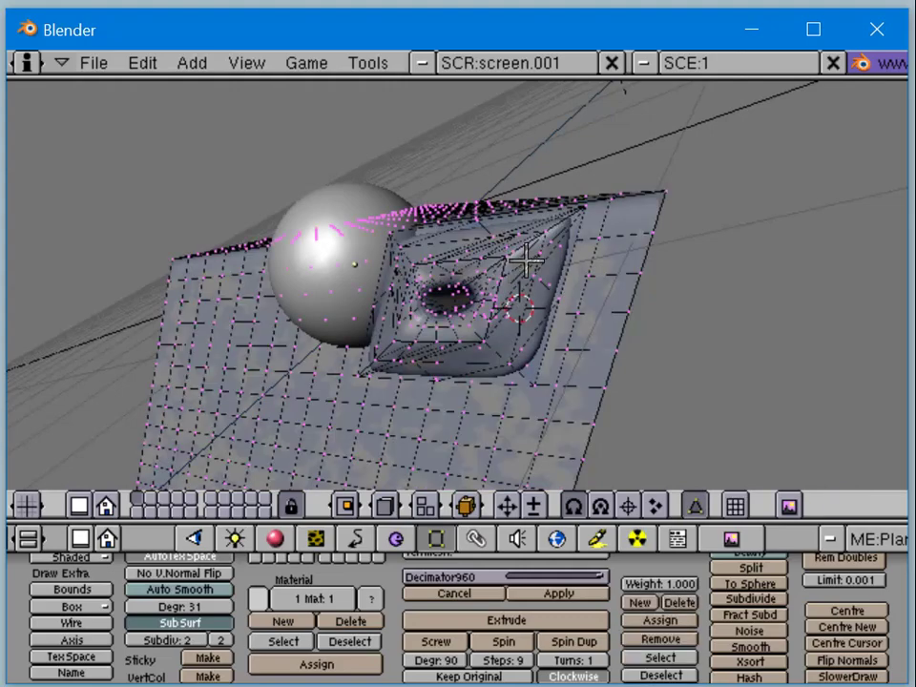
middle_click_drag(504, 270, 492, 312)
right_click(582, 288)
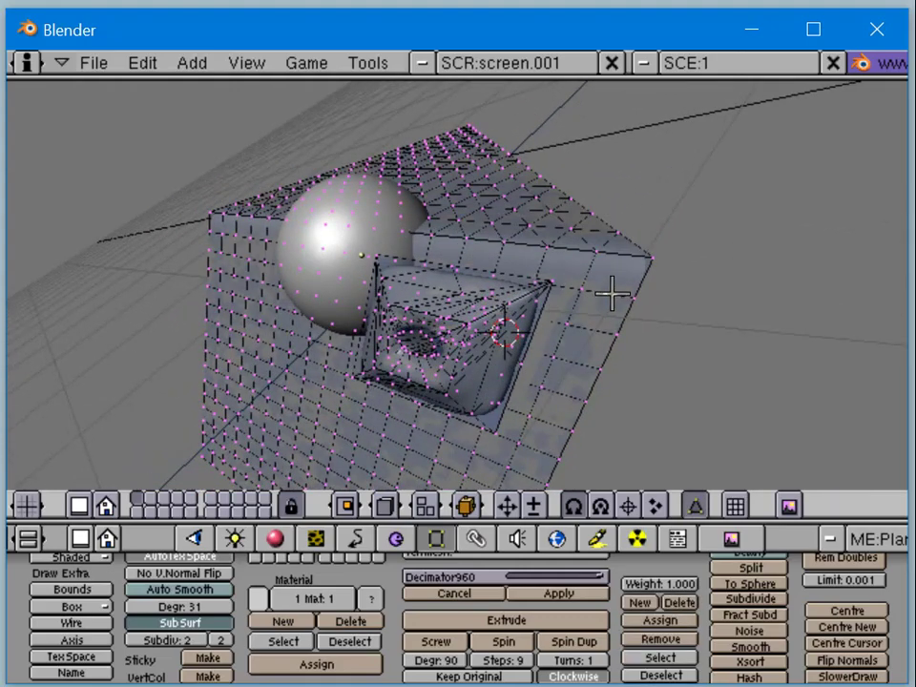
right_click(567, 324, "shift")
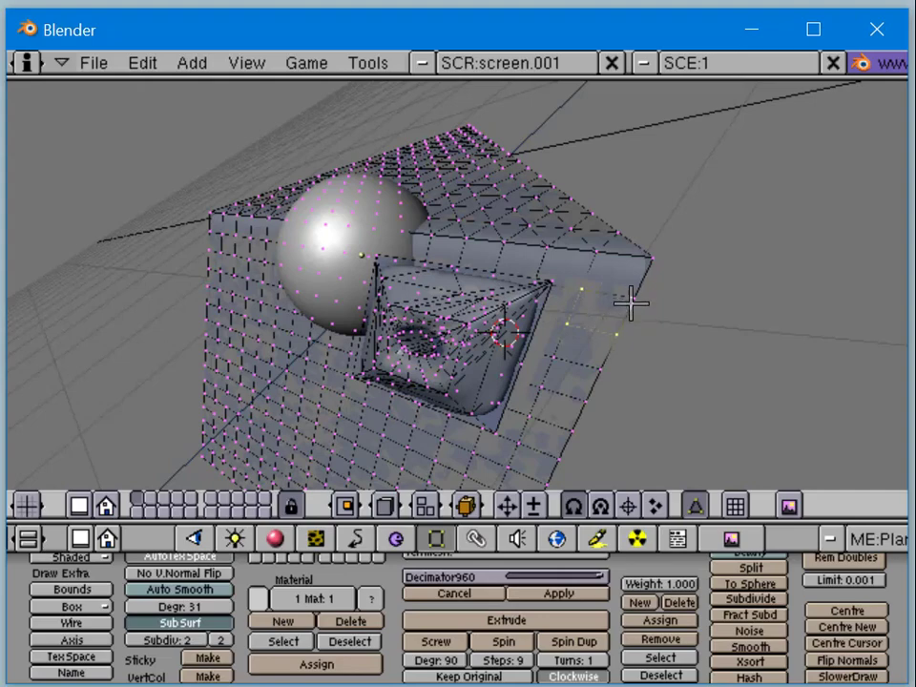
middle_click_drag(655, 324, 546, 342)
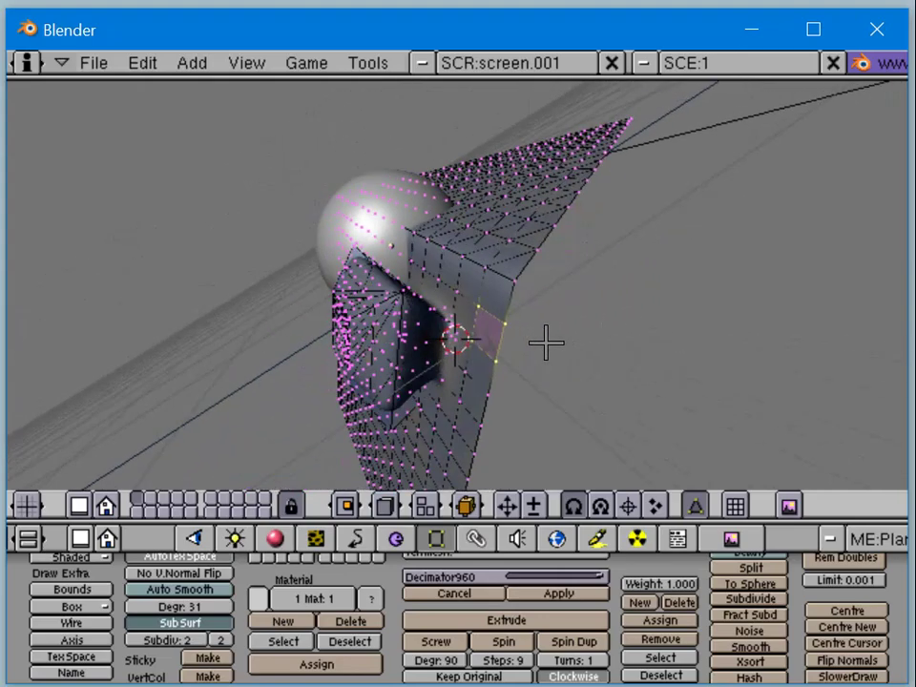
key("e")
left_click(532, 344)
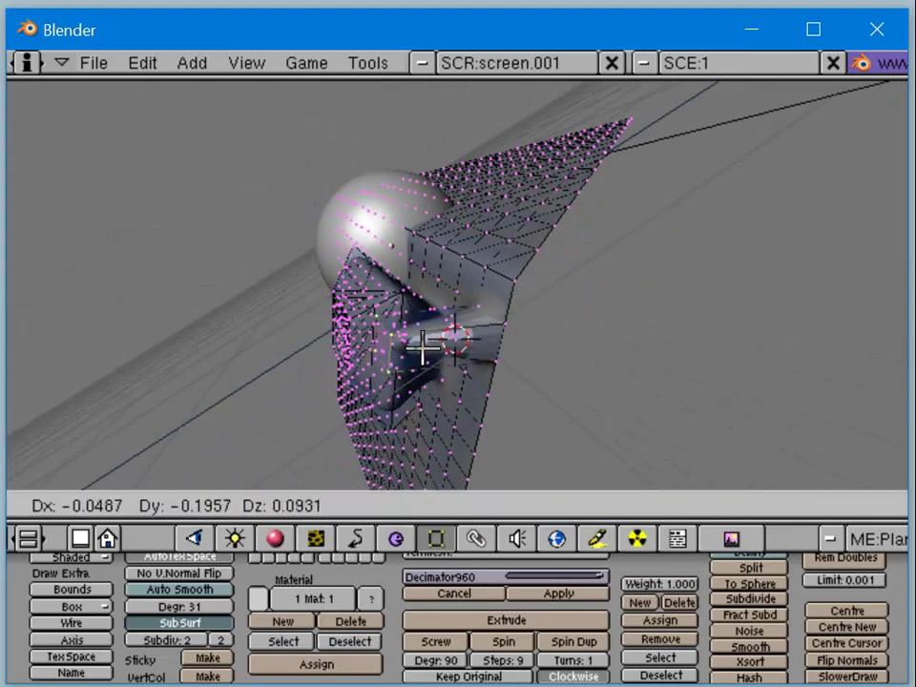
left_click(426, 351)
Step: Leave edit mode and turn off SubSurf to view the new extrusion beside the hollowed arm with smooth shading only
key("Tab")
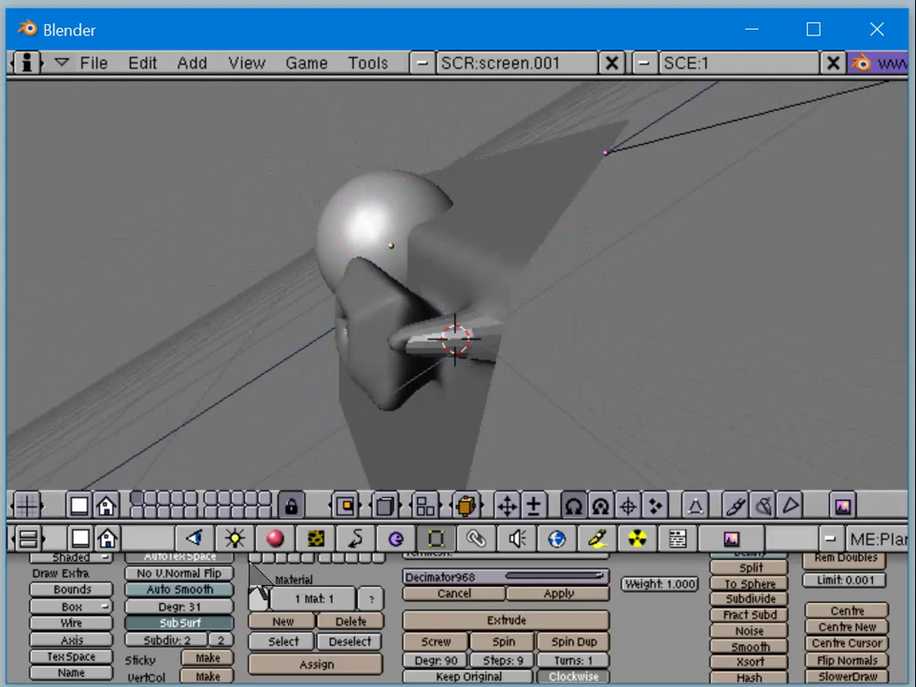
left_click(186, 624)
middle_click_drag(373, 387, 568, 343)
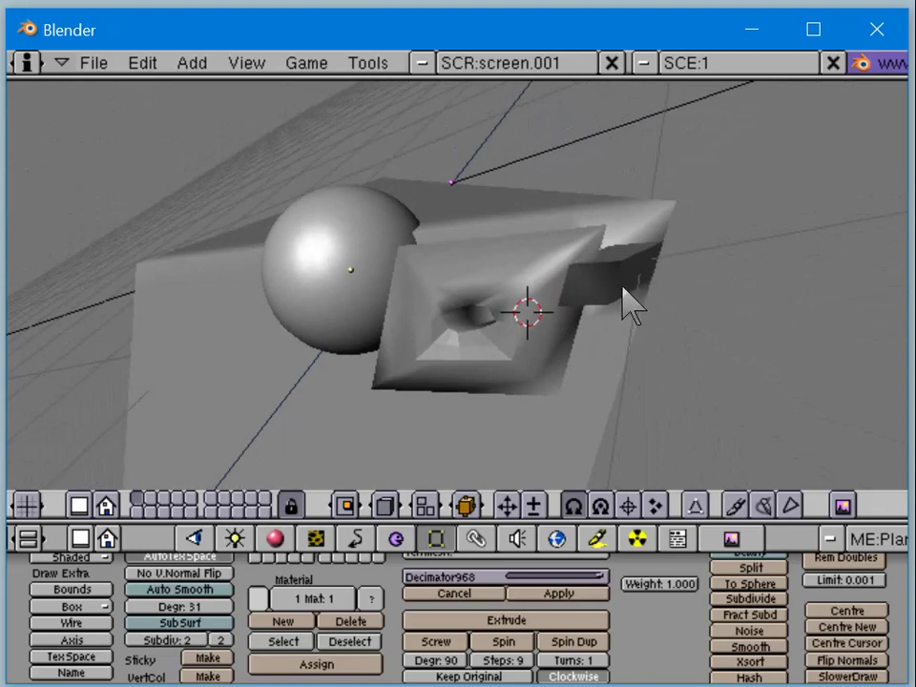
Step: Turn SubSurf back on and inspect the smoothed extrusion and hollowed arm from several angles, in and out of edit mode
left_click(180, 624)
middle_click_drag(535, 338, 599, 287)
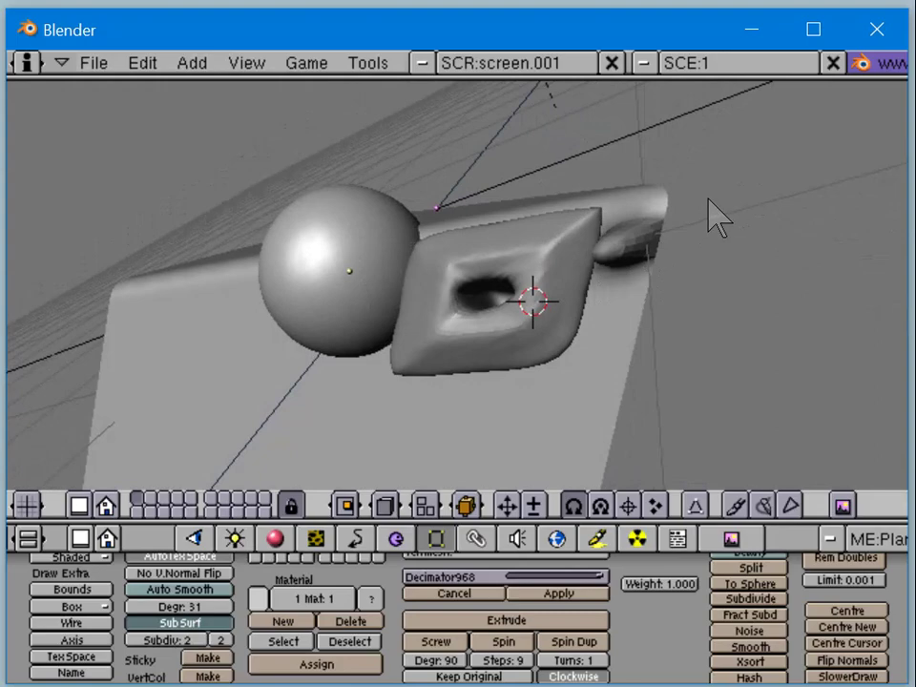
key("Tab")
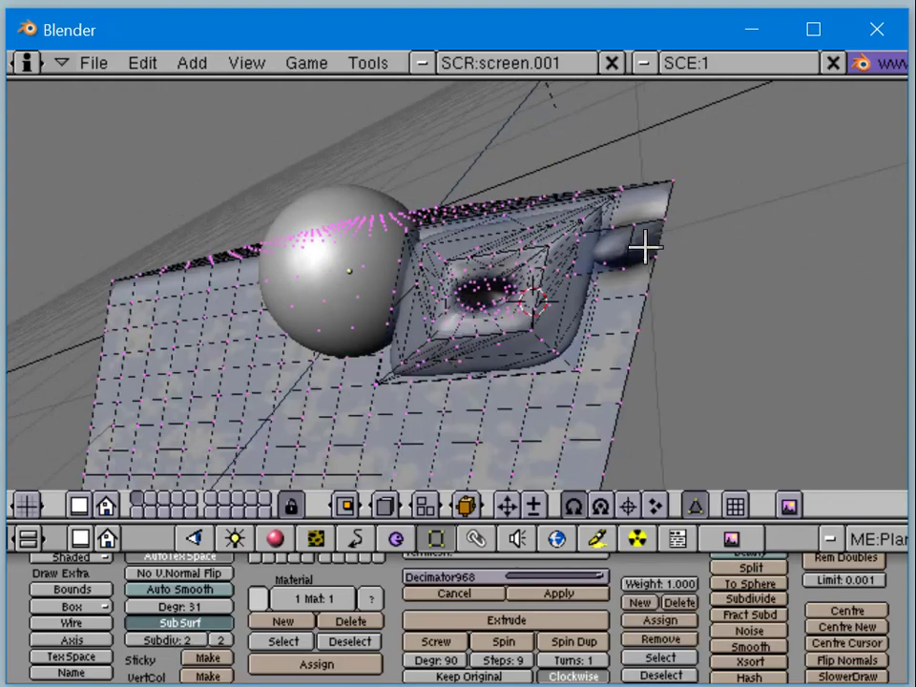
middle_click_drag(645, 232, 710, 195)
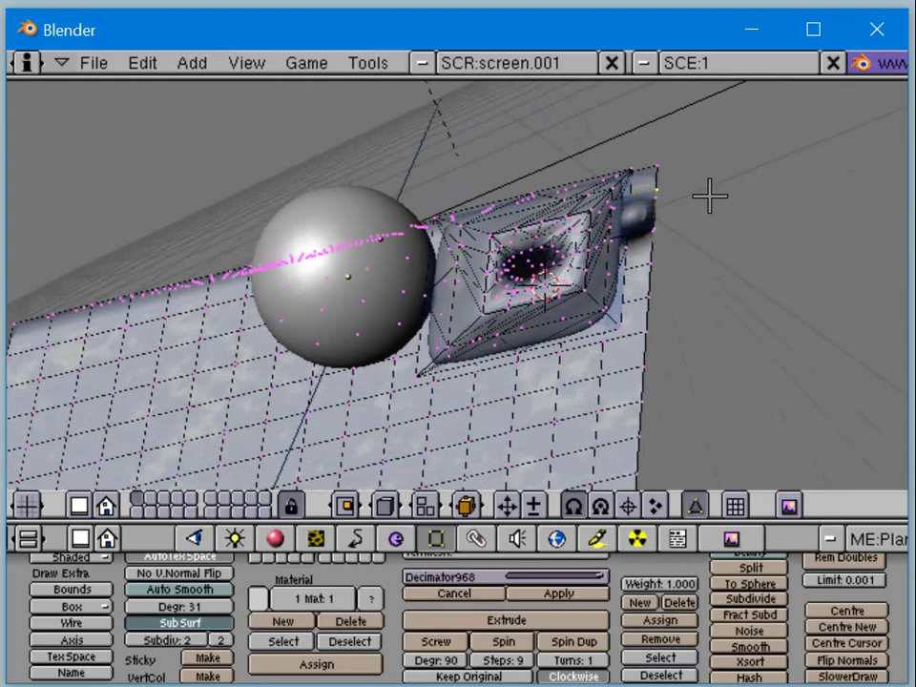
middle_click_drag(665, 227, 638, 242)
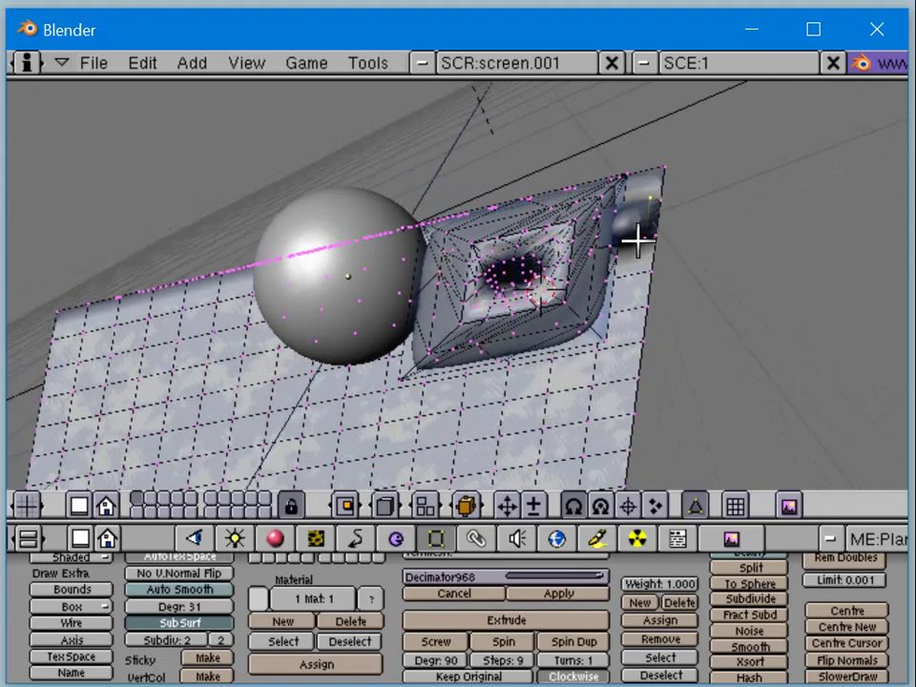
key("Tab")
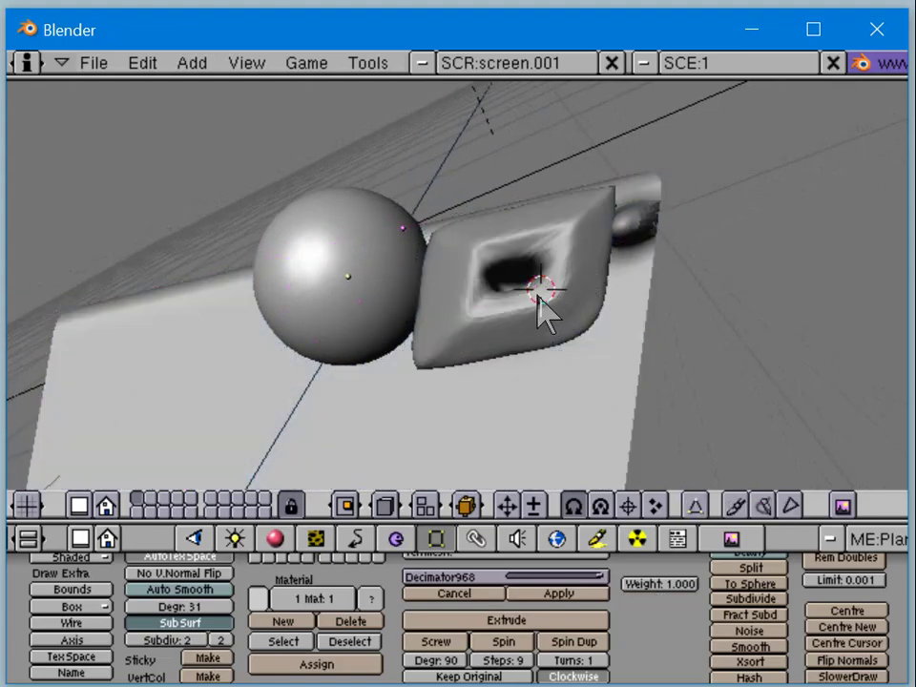
middle_click_drag(548, 306, 487, 375)
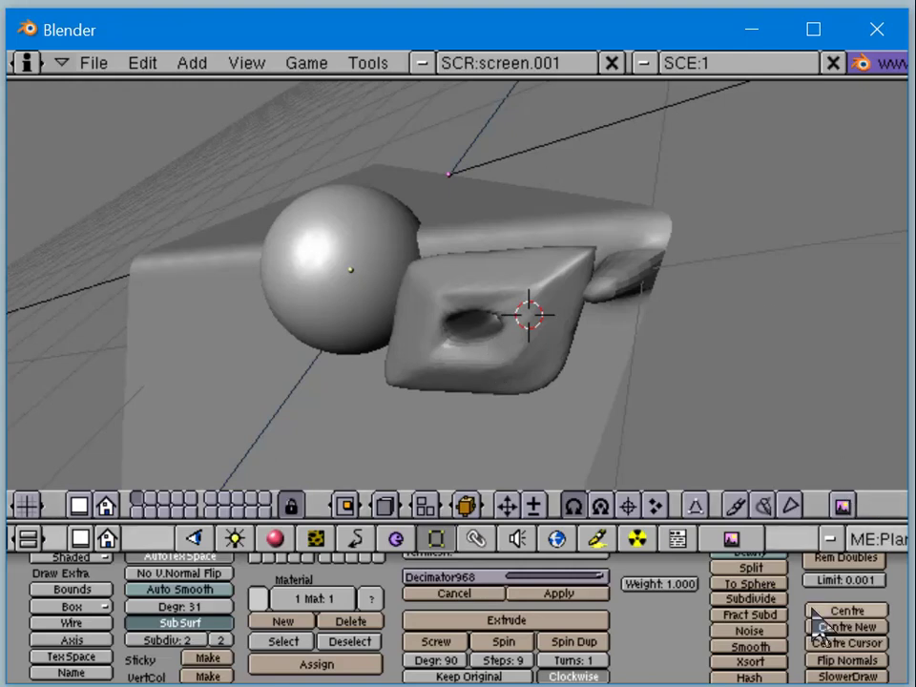
middle_click_drag(587, 325, 512, 354)
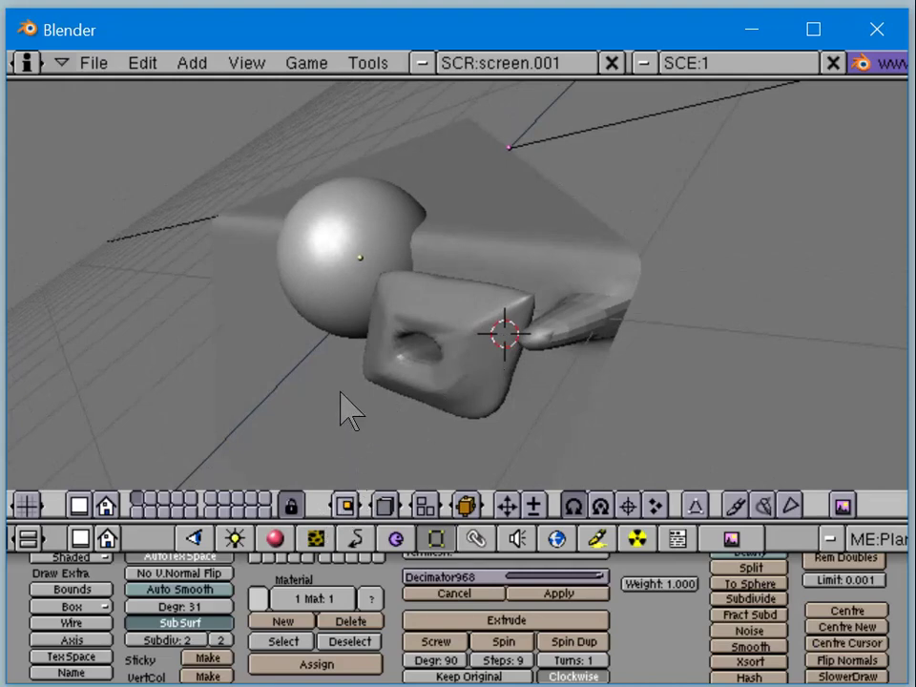
middle_click_drag(352, 410, 608, 303)
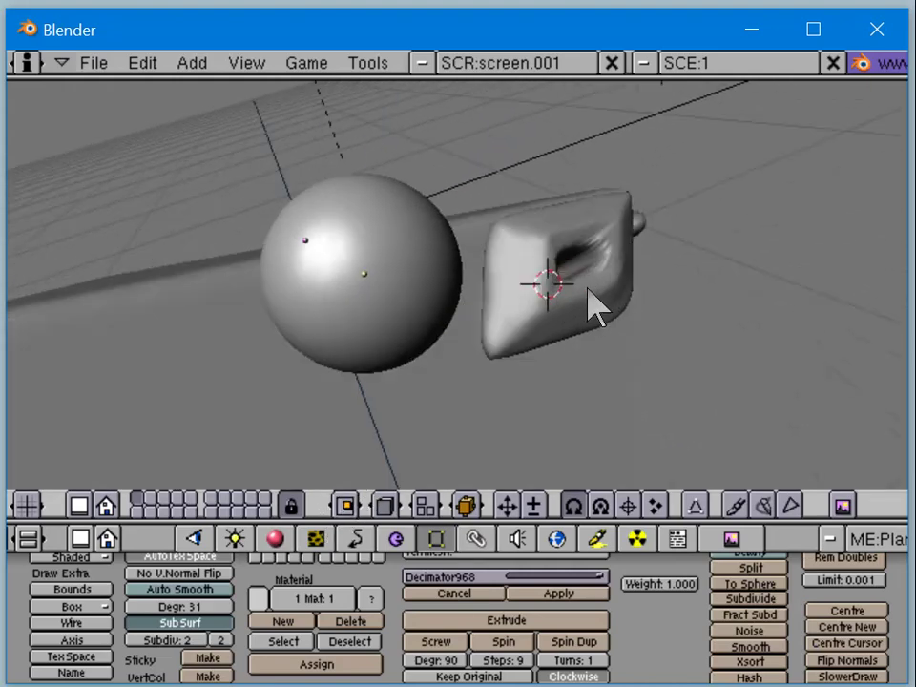
middle_click_drag(684, 297, 459, 362)
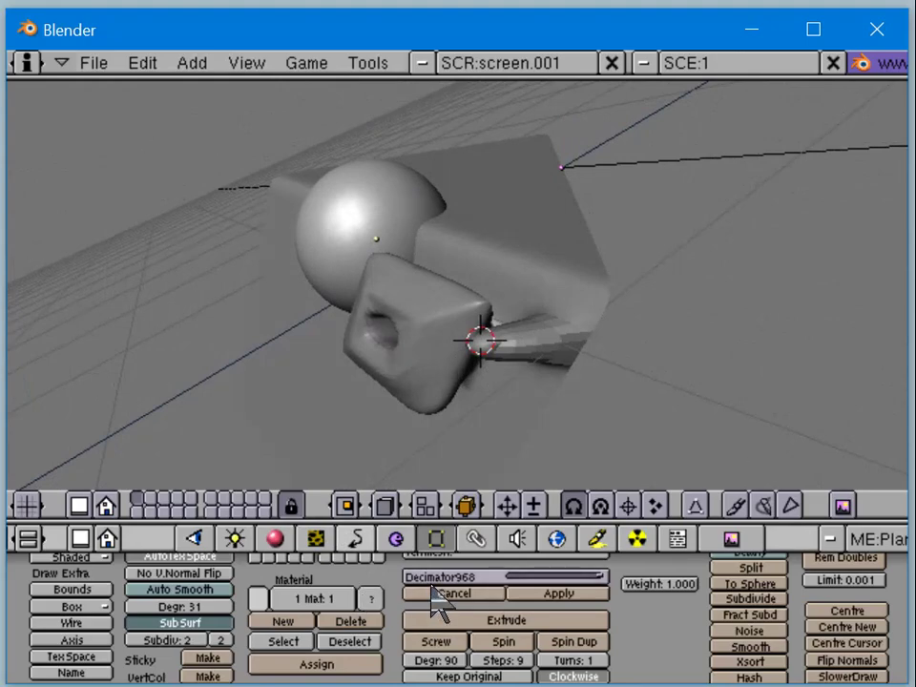
Step: Try to decimate the whole selected mesh to 193 triangles in edit mode
middle_click_drag(652, 607, 689, 576)
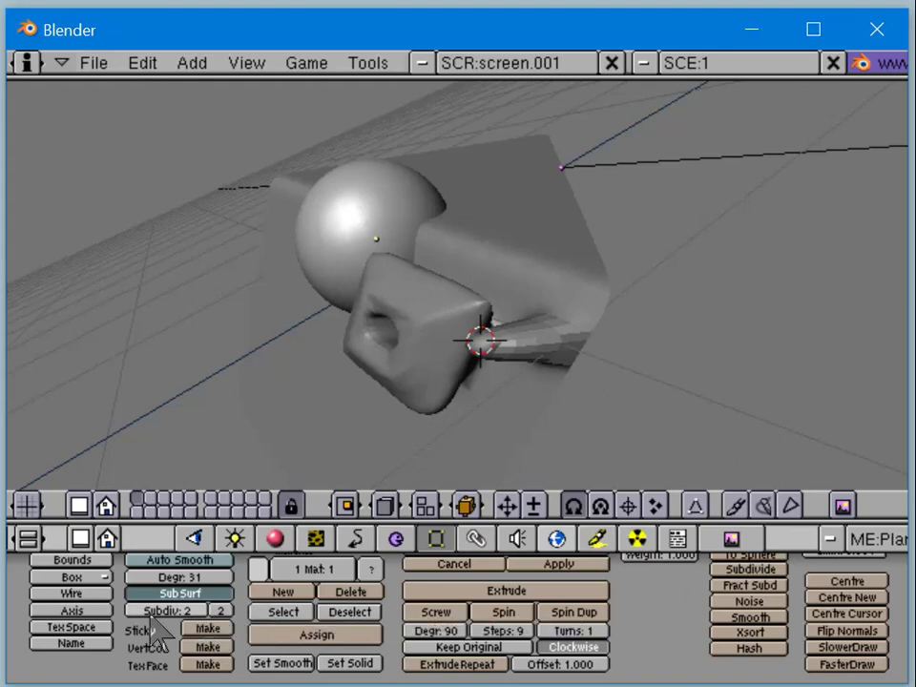
mouse_move(184, 659)
middle_mouse_down()
mouse_move(177, 665)
mouse_move(168, 653)
mouse_move(160, 667)
mouse_move(193, 645)
middle_mouse_up()
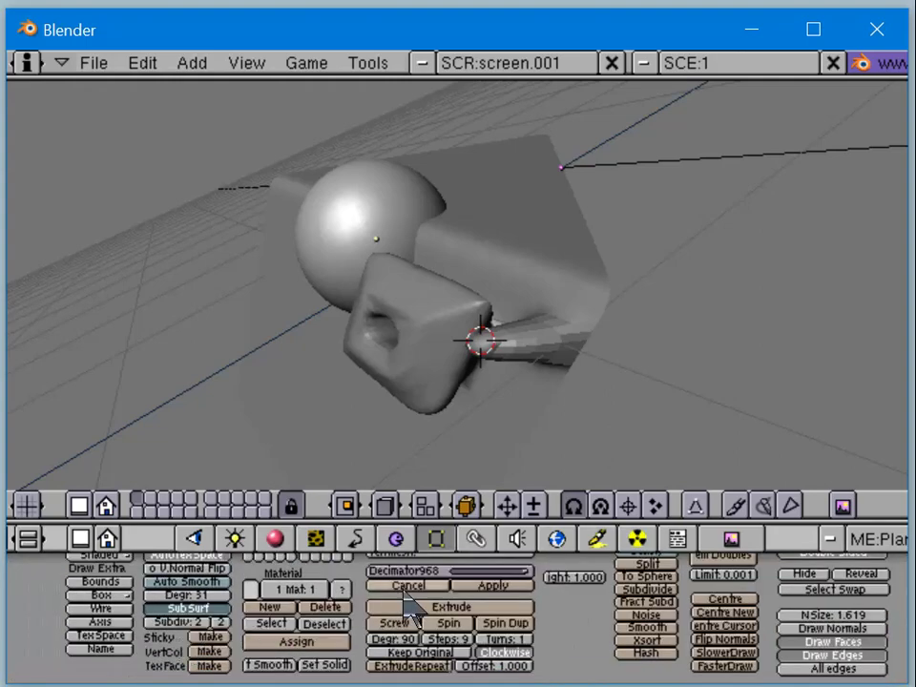
middle_click_drag(405, 599, 364, 623)
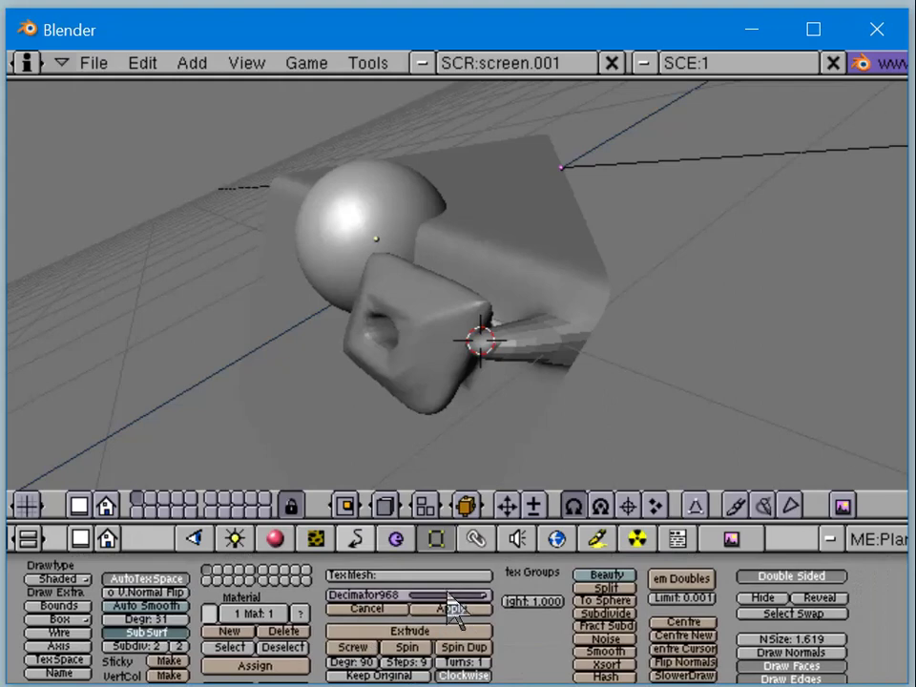
left_click_drag(474, 599, 433, 600)
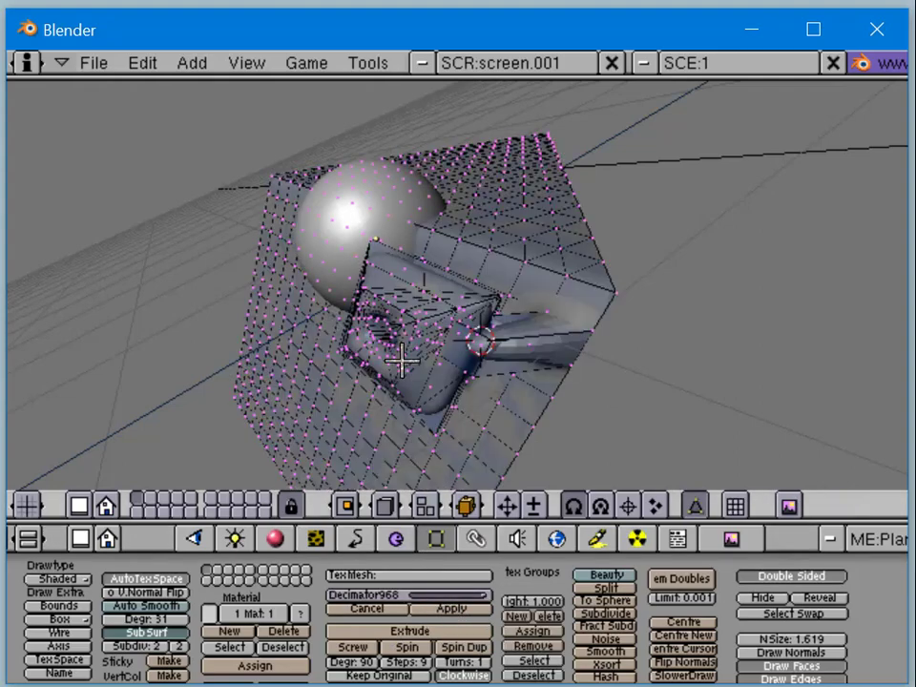
key("Tab")
middle_click_drag(386, 360, 439, 352)
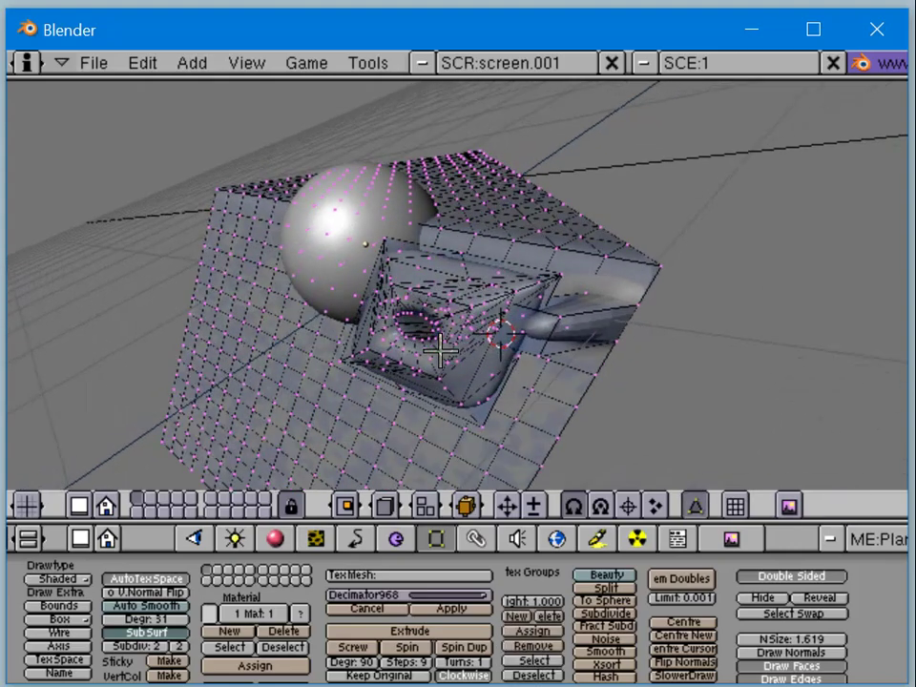
key("a")
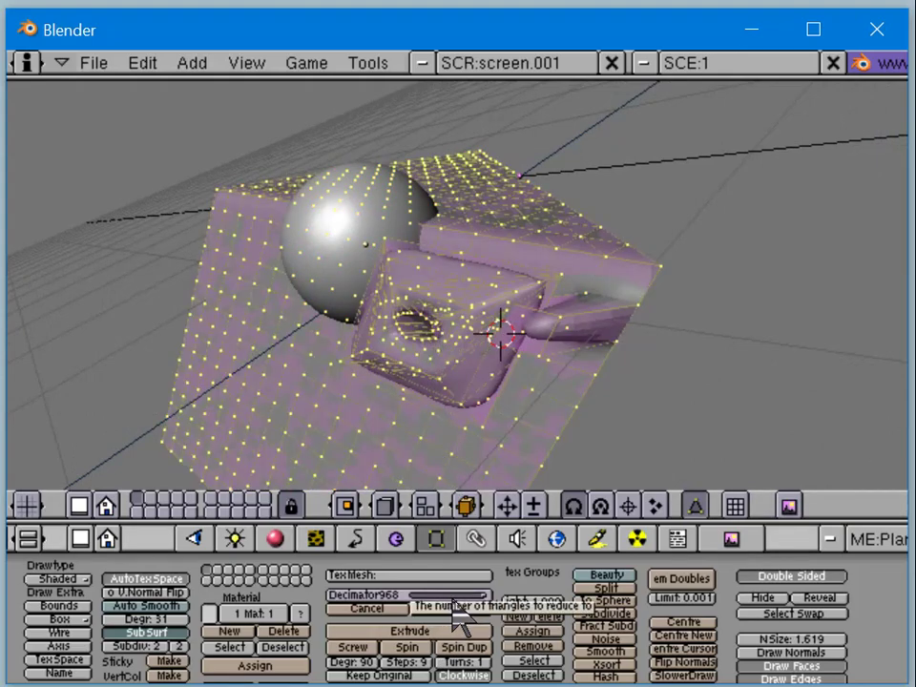
left_click_drag(443, 596, 399, 611)
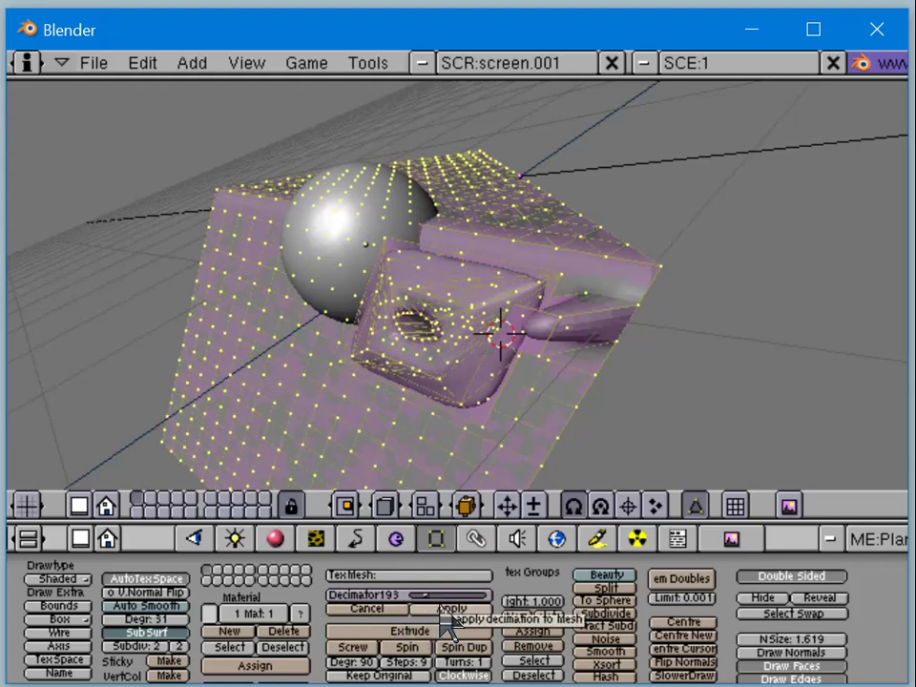
left_click(444, 611)
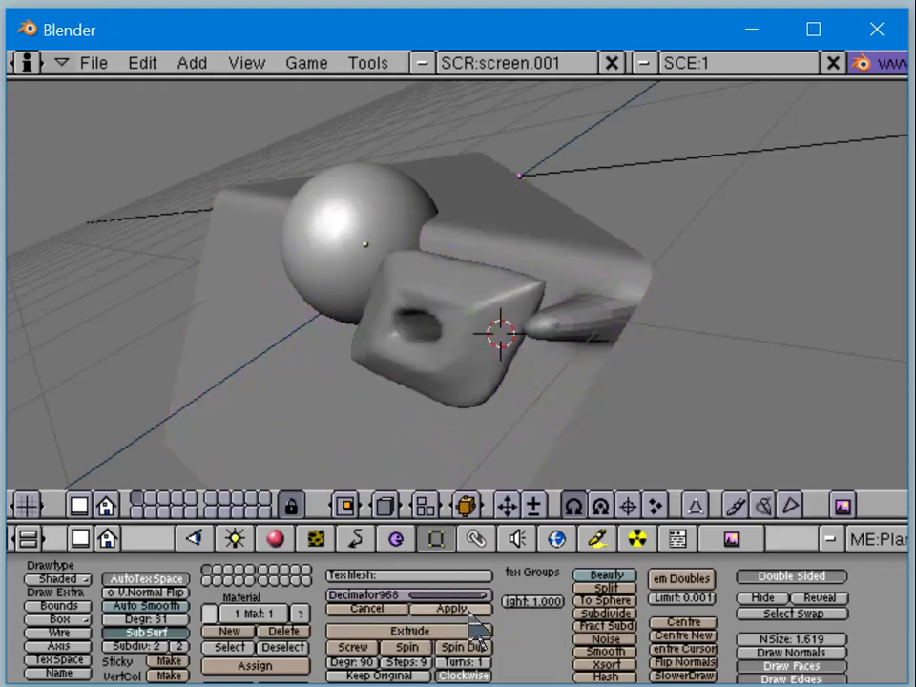
Step: Decimate the plane mesh to 248 triangles outside edit mode and apply the reduction
left_click(470, 612)
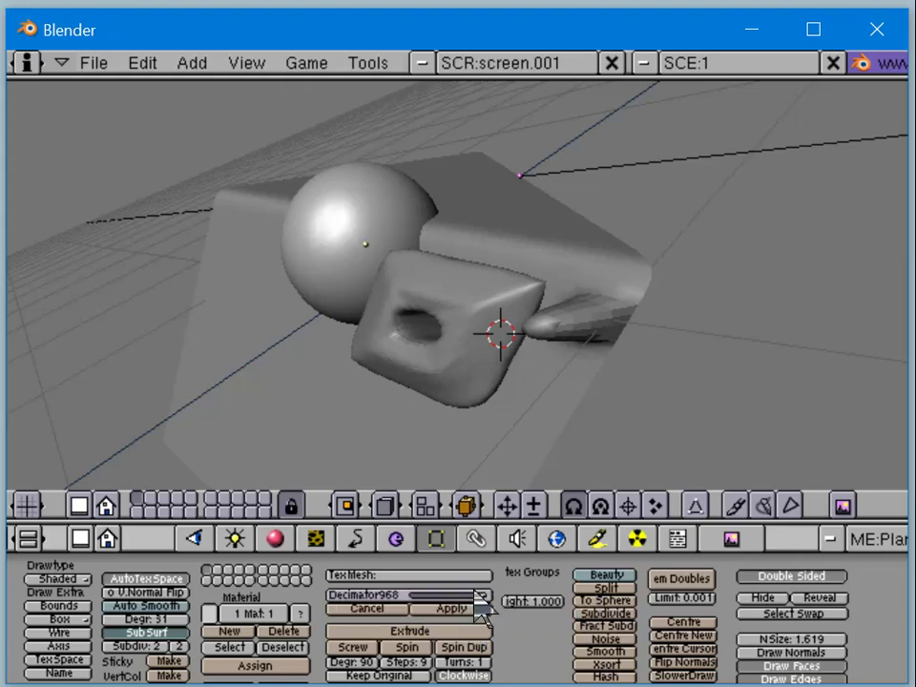
left_click_drag(476, 593, 441, 635)
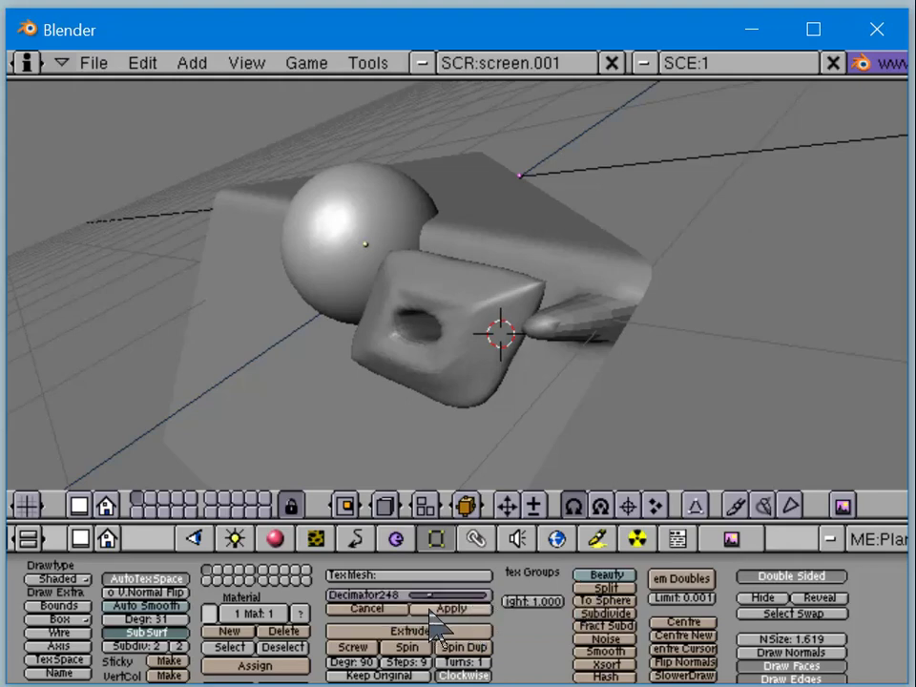
left_click(451, 608)
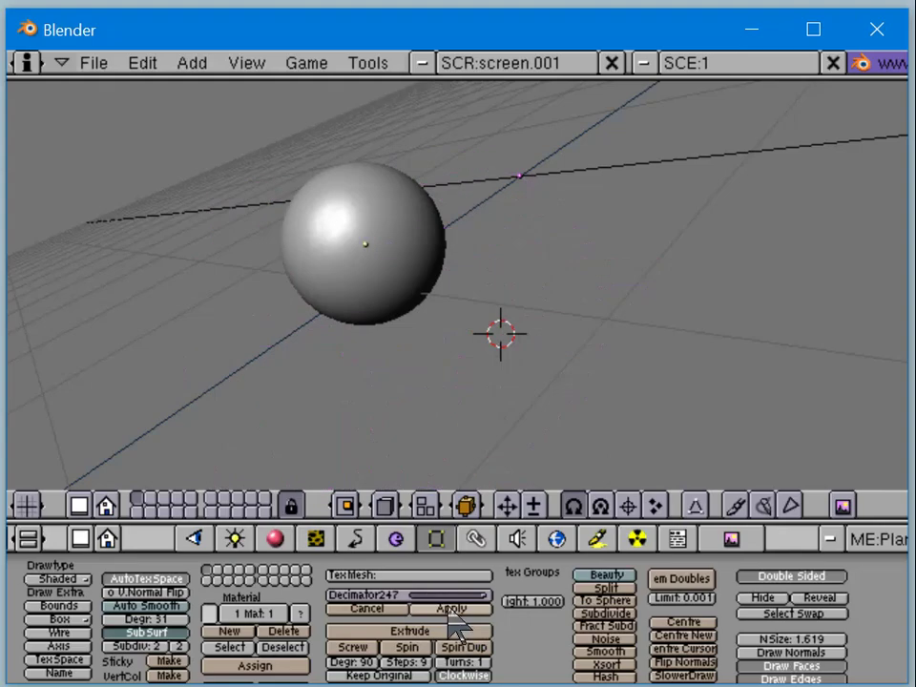
Step: Examine the decimated mesh with SubSurf from several angles in solid shading, in and out of edit mode
key("Tab")
middle_click_drag(477, 344, 398, 363)
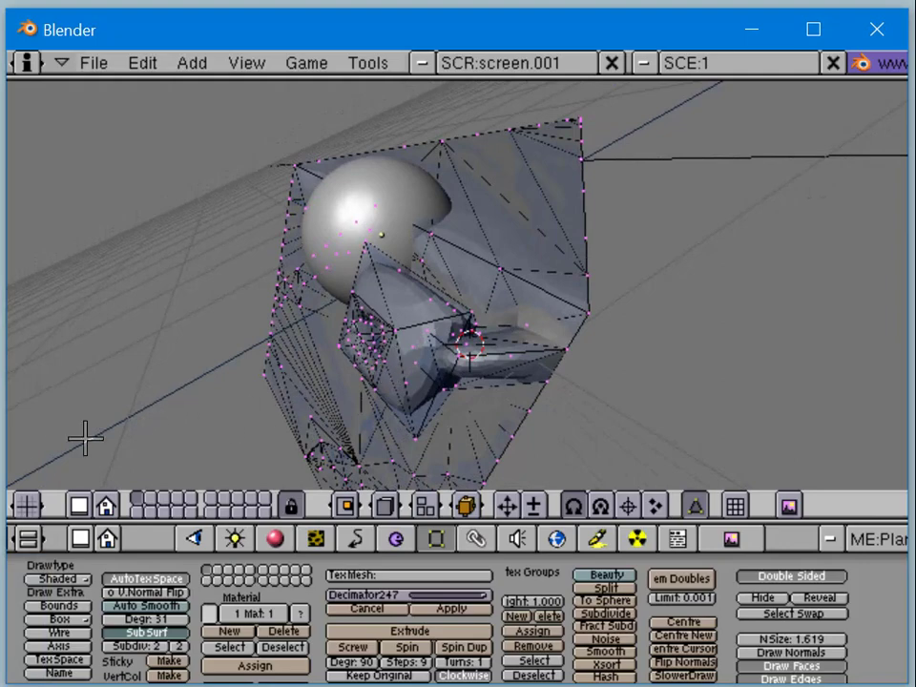
middle_click_drag(256, 384, 375, 350)
left_click(305, 372)
key("Tab")
key("Tab")
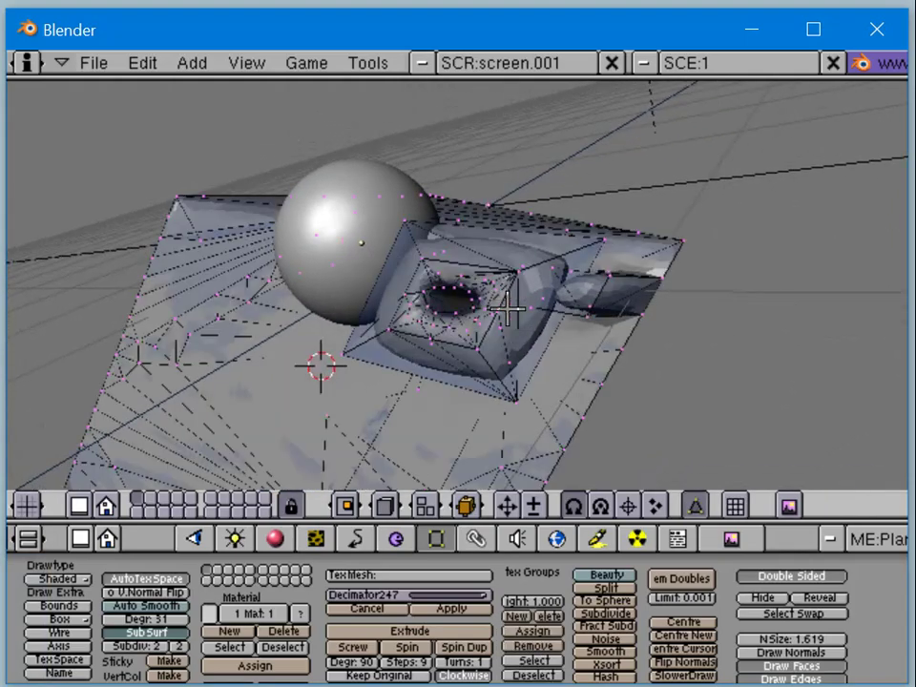
mouse_move(507, 309)
middle_mouse_down()
mouse_move(526, 327)
mouse_move(606, 297)
mouse_move(600, 268)
mouse_move(619, 211)
mouse_move(671, 168)
mouse_move(598, 213)
mouse_move(528, 364)
middle_mouse_up()
key("Tab")
key("Tab")
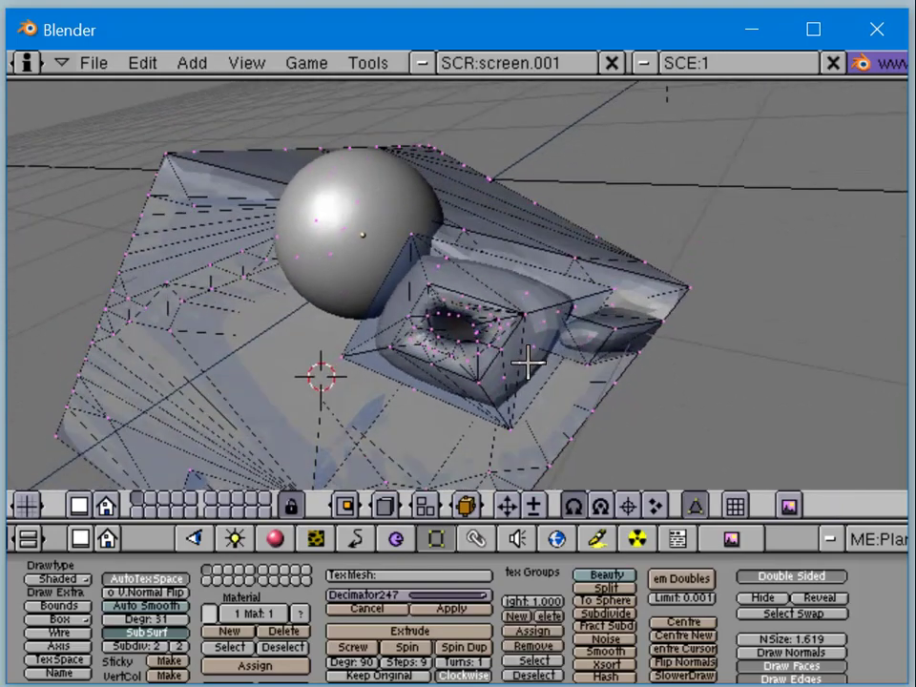
Step: Switch to wireframe display and turn off SubSurf to compare the decimated mesh in and out of edit mode
key("z")
key("Tab")
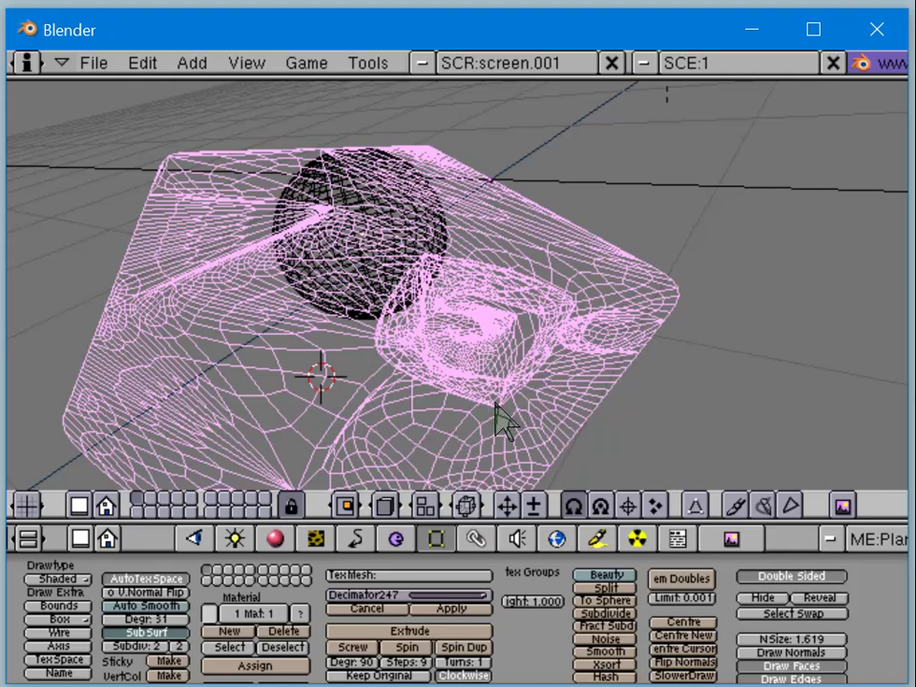
middle_click_drag(501, 423, 485, 423)
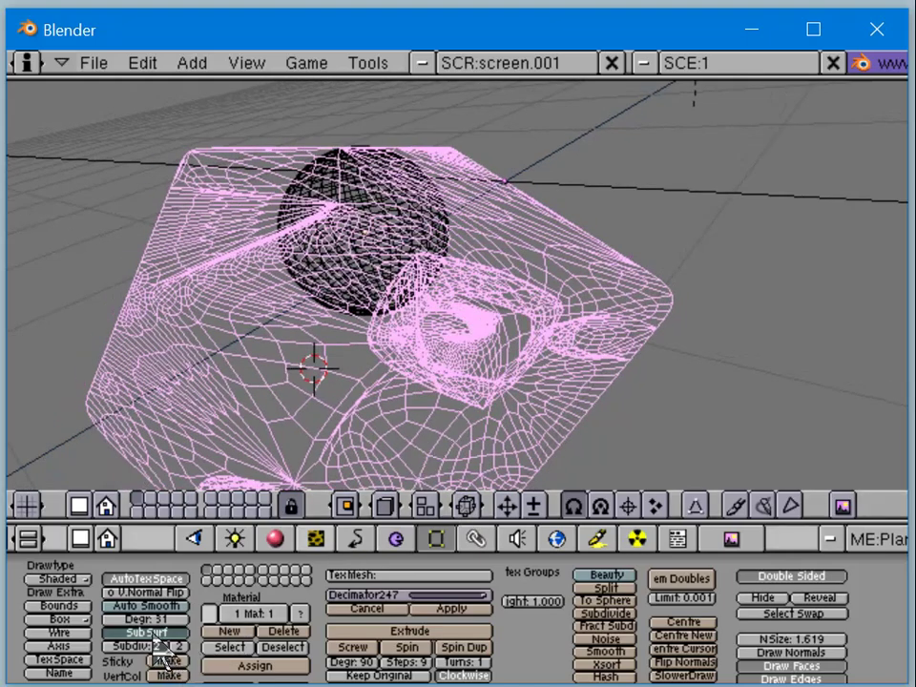
key("shift+o")
middle_click_drag(444, 329, 501, 278)
key("Tab")
key("Tab")
key("Tab")
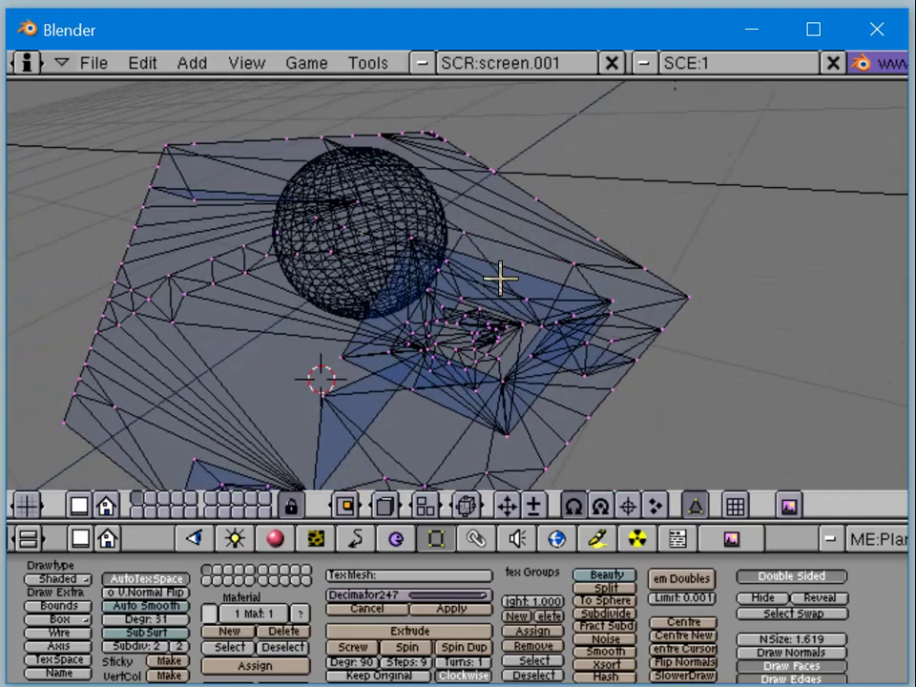
key("Tab")
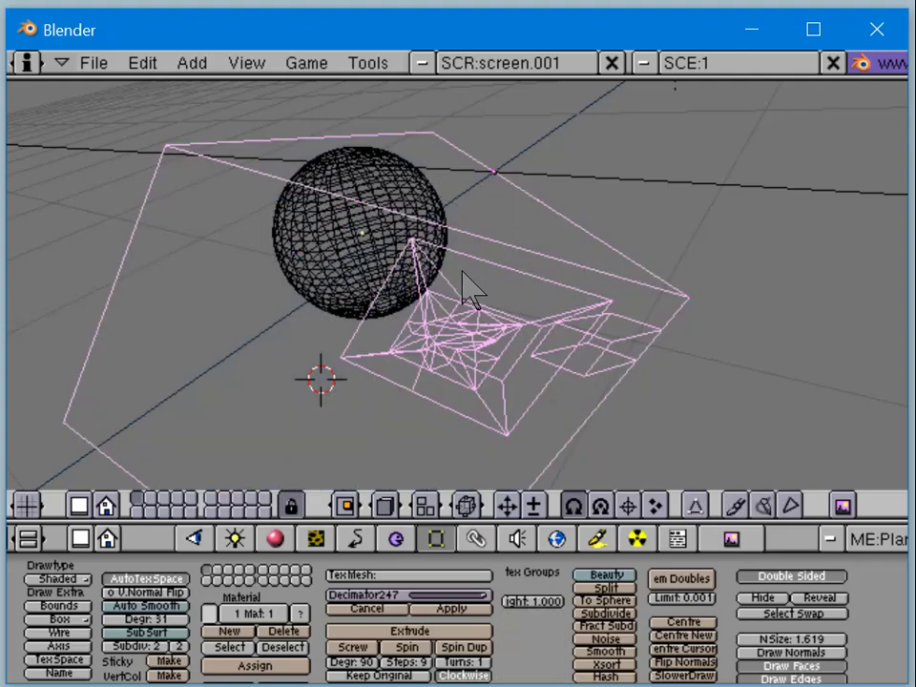
Step: Decimate the mesh further to 88 triangles and check the reduced geometry in edit mode
left_click_drag(454, 597, 409, 600)
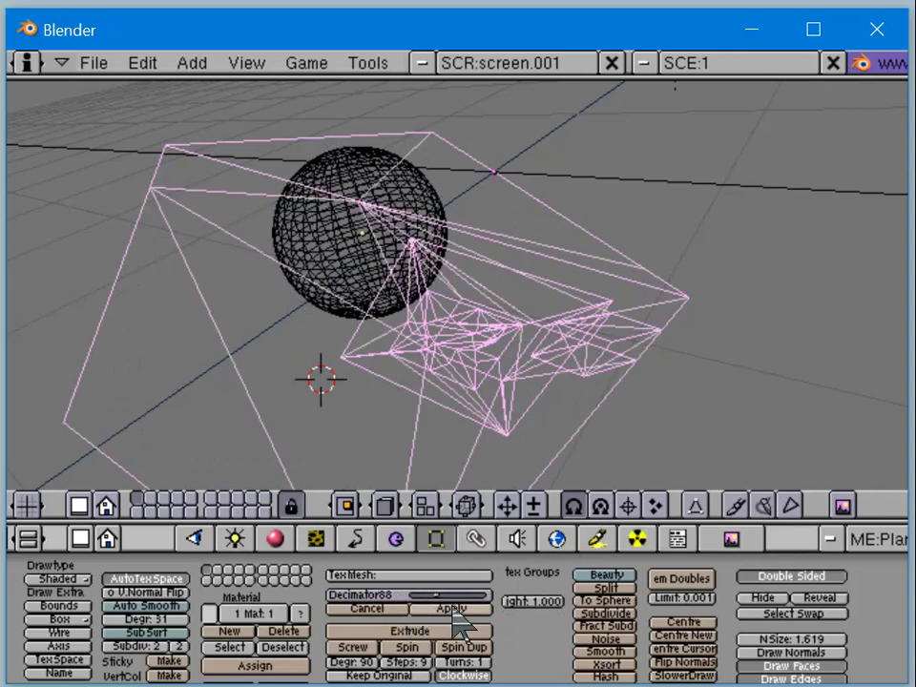
left_click(453, 611)
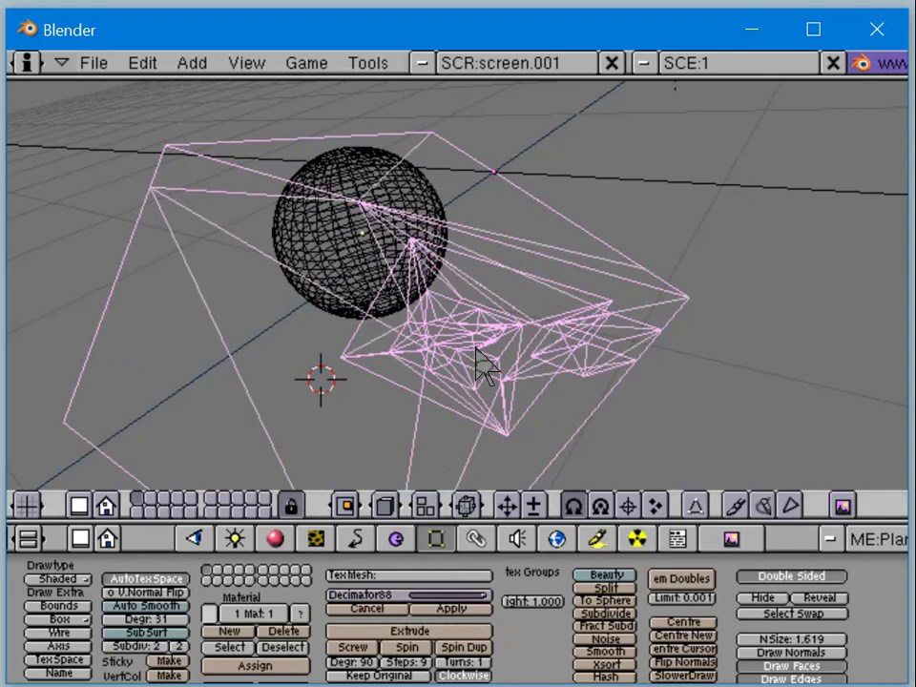
key("Tab")
middle_click_drag(497, 340, 520, 310)
key("Tab")
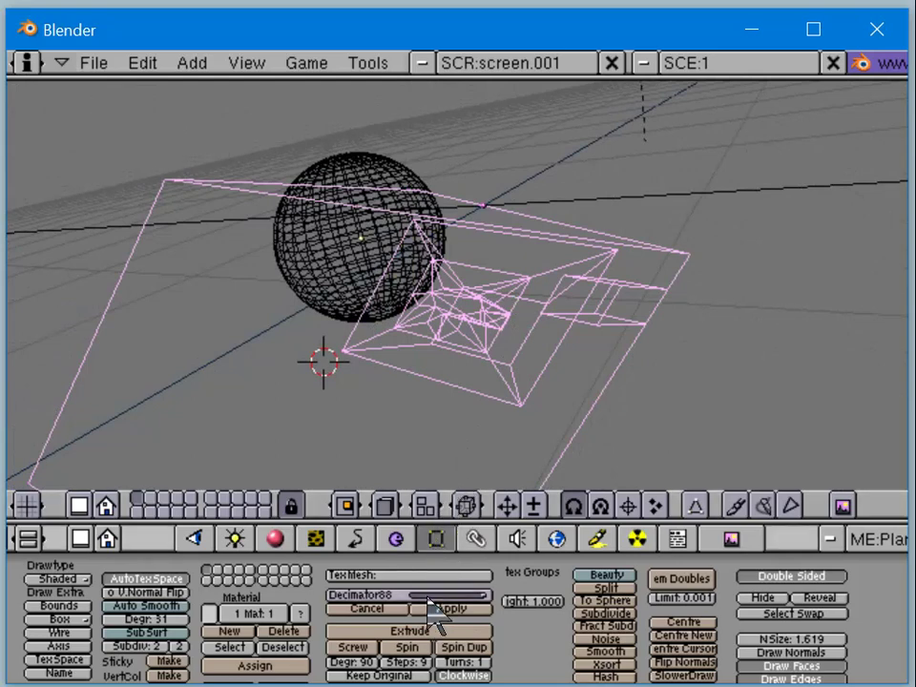
Step: Decimate the mesh down to 30 triangles and inspect the coarse wireframe in and out of edit mode
left_click_drag(432, 597, 405, 618)
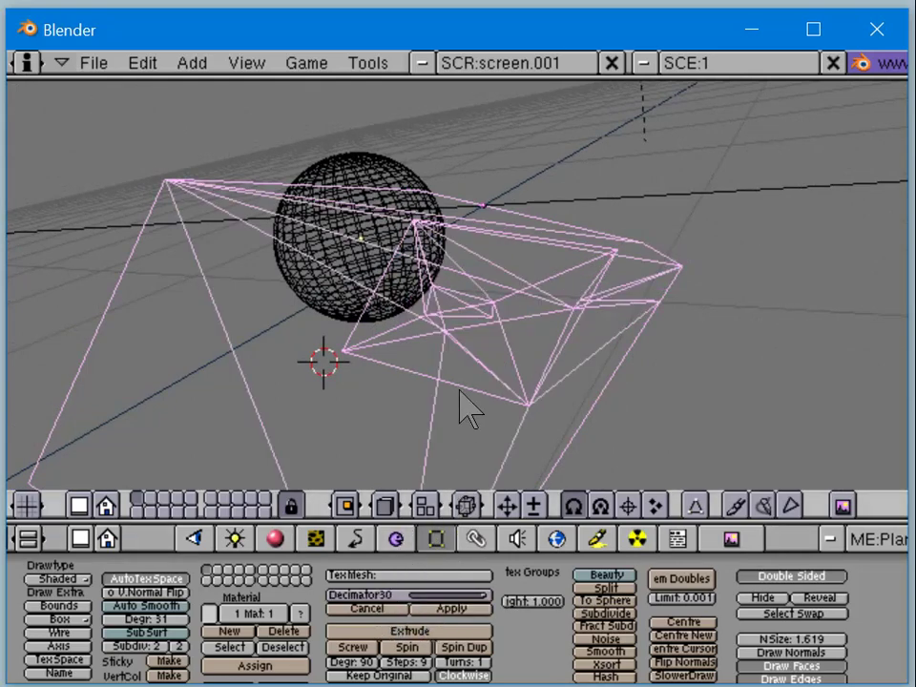
key("Tab")
middle_click_drag(448, 306, 566, 284)
key("Tab")
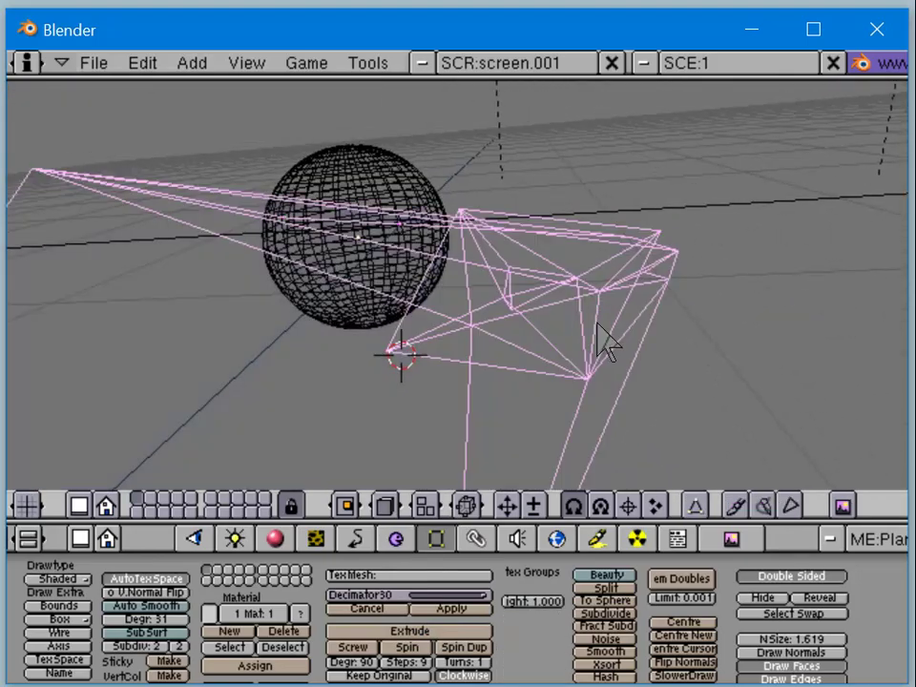
key("Tab")
middle_click_drag(589, 323, 592, 355)
key("Tab")
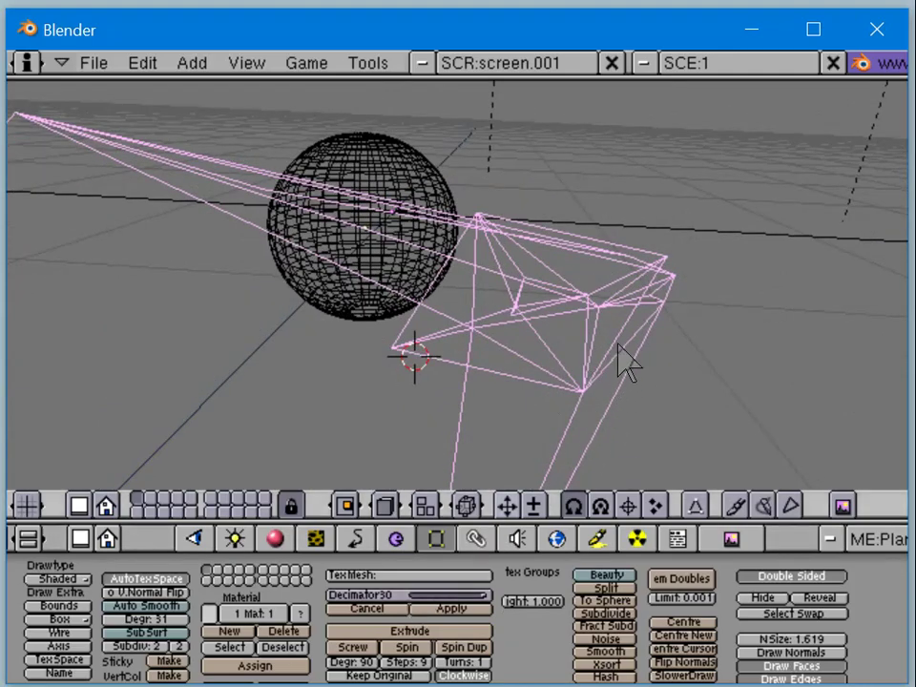
middle_click_drag(620, 362, 582, 341)
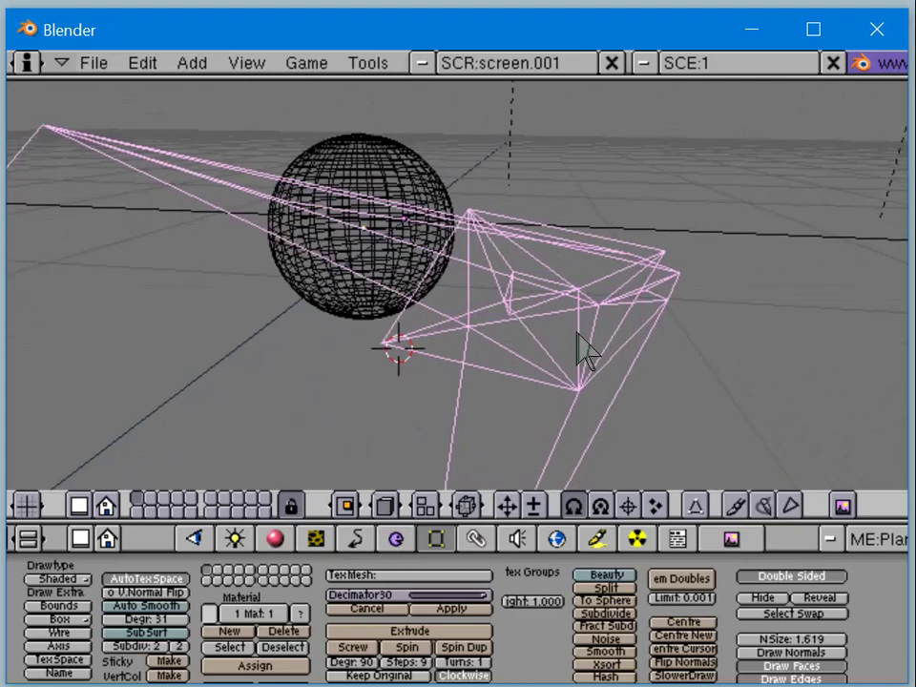